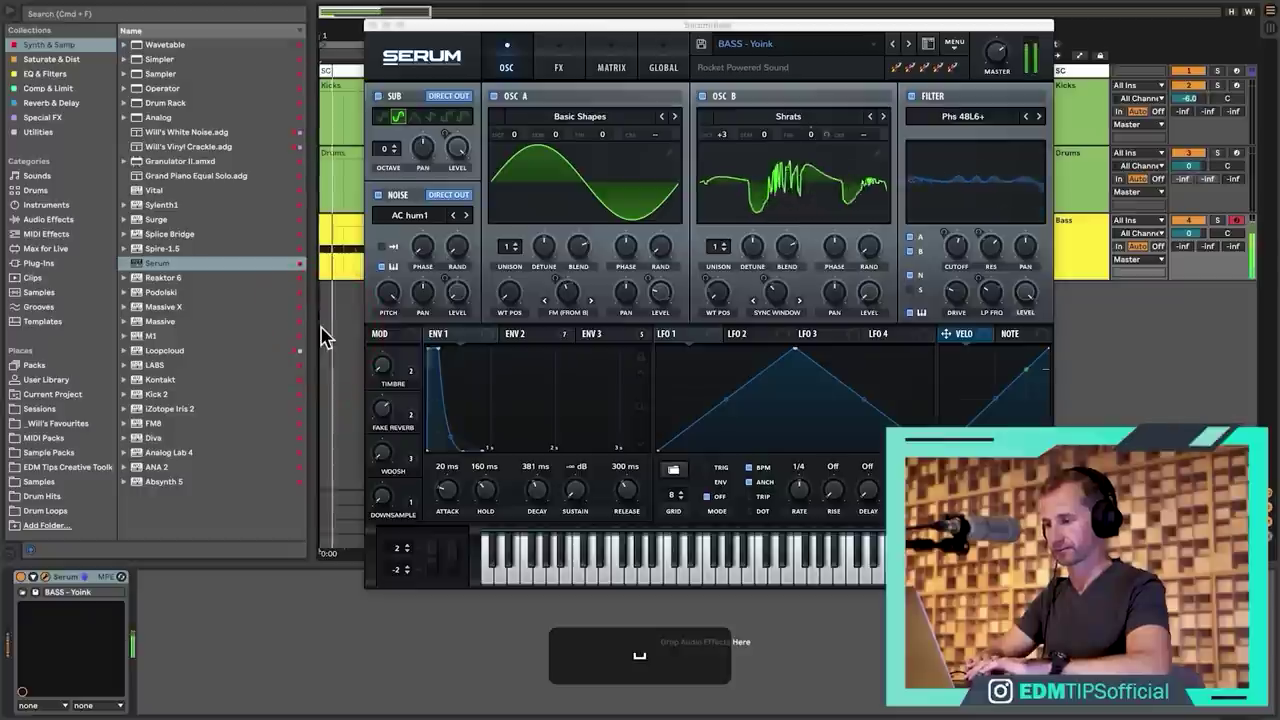
Audition the bass loop while raising Serum's filter cutoff, and close the synth window.
{"action": "key", "text": "space"}
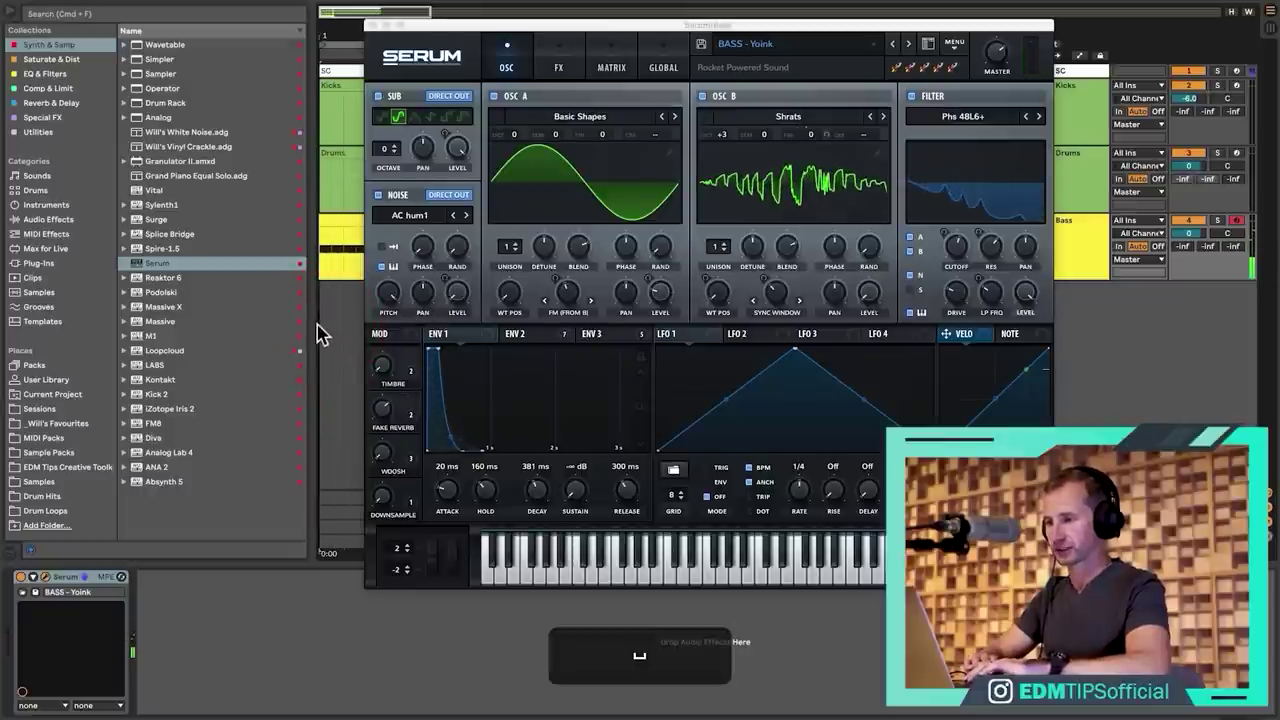
{"action": "left_click", "coordinate": [320, 334]}
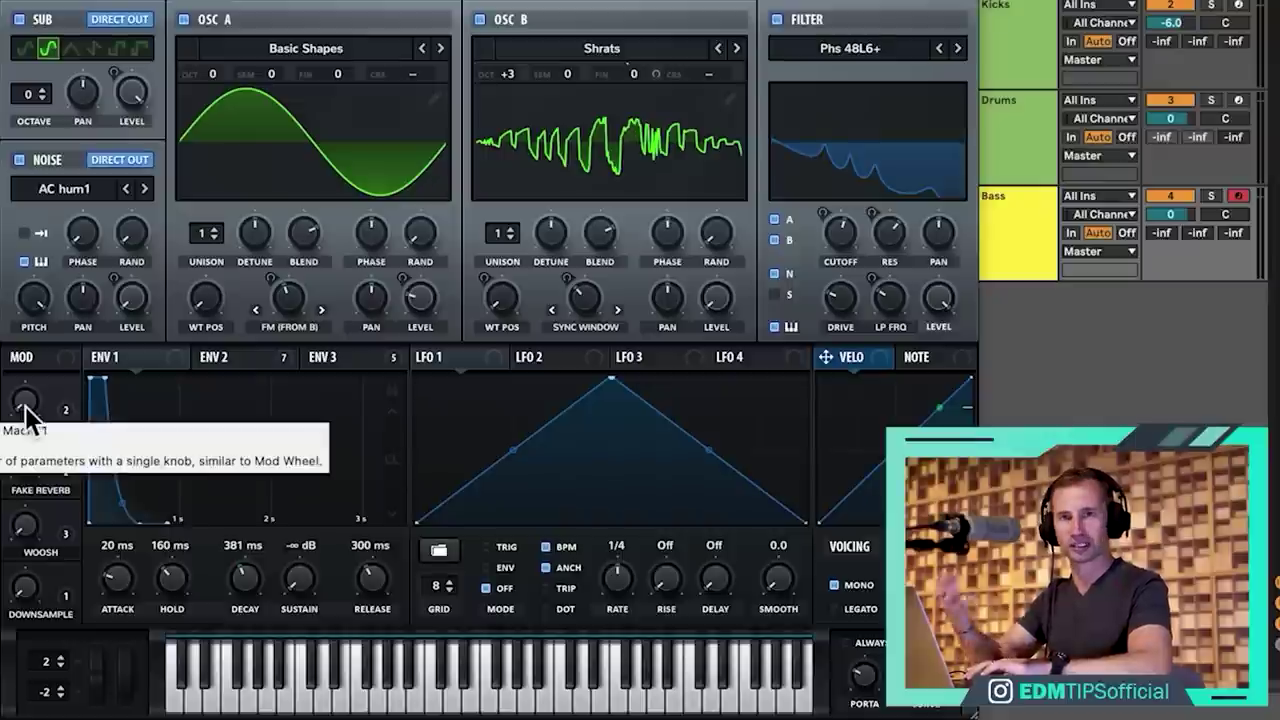
{"action": "left_click_drag", "start_coordinate": [25, 405], "coordinate": [86, 607]}
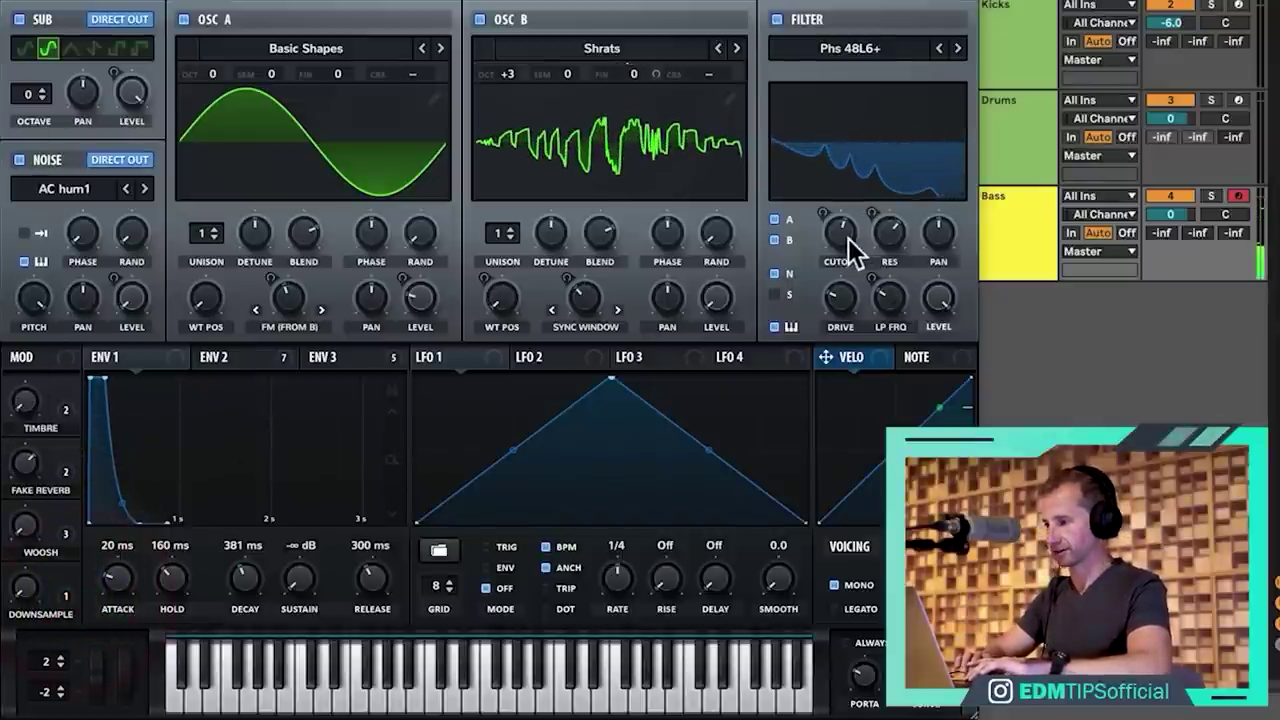
{"action": "mouse_move", "coordinate": [840, 237]}
{"action": "left_mouse_down"}
{"action": "mouse_move", "coordinate": [851, 312]}
{"action": "mouse_move", "coordinate": [862, 53]}
{"action": "left_mouse_up"}
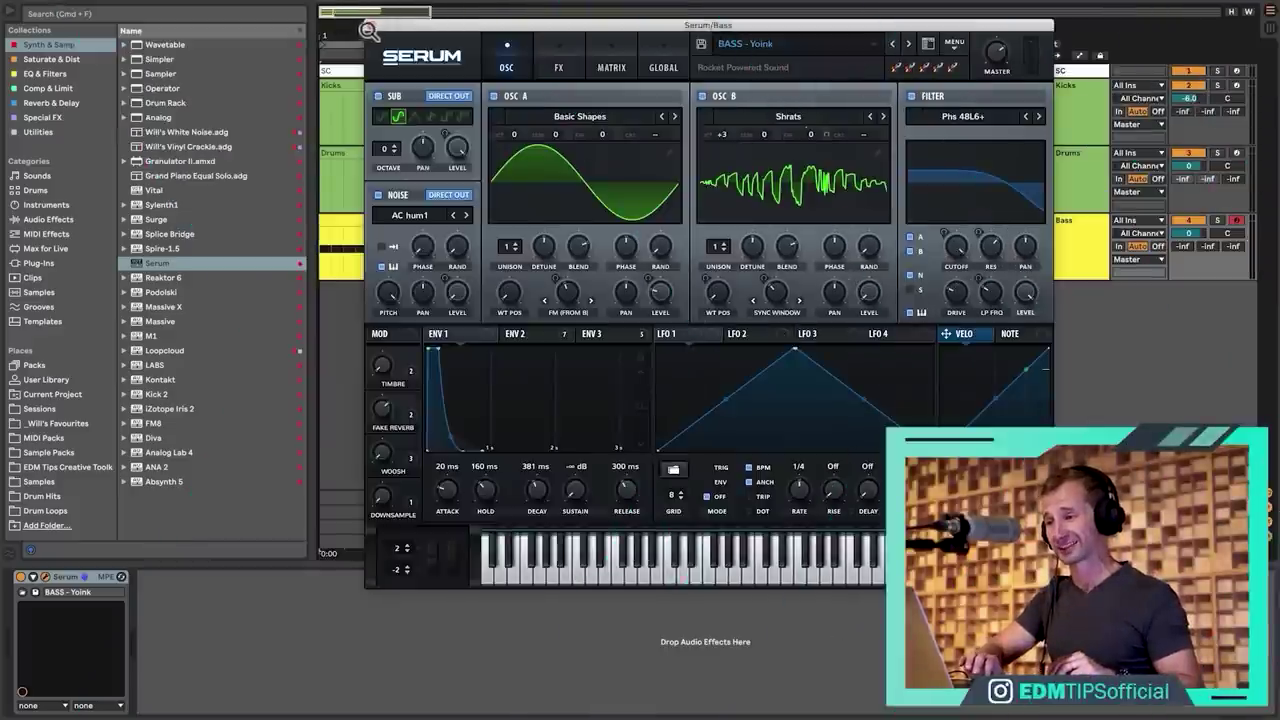
{"action": "left_click", "coordinate": [369, 30]}
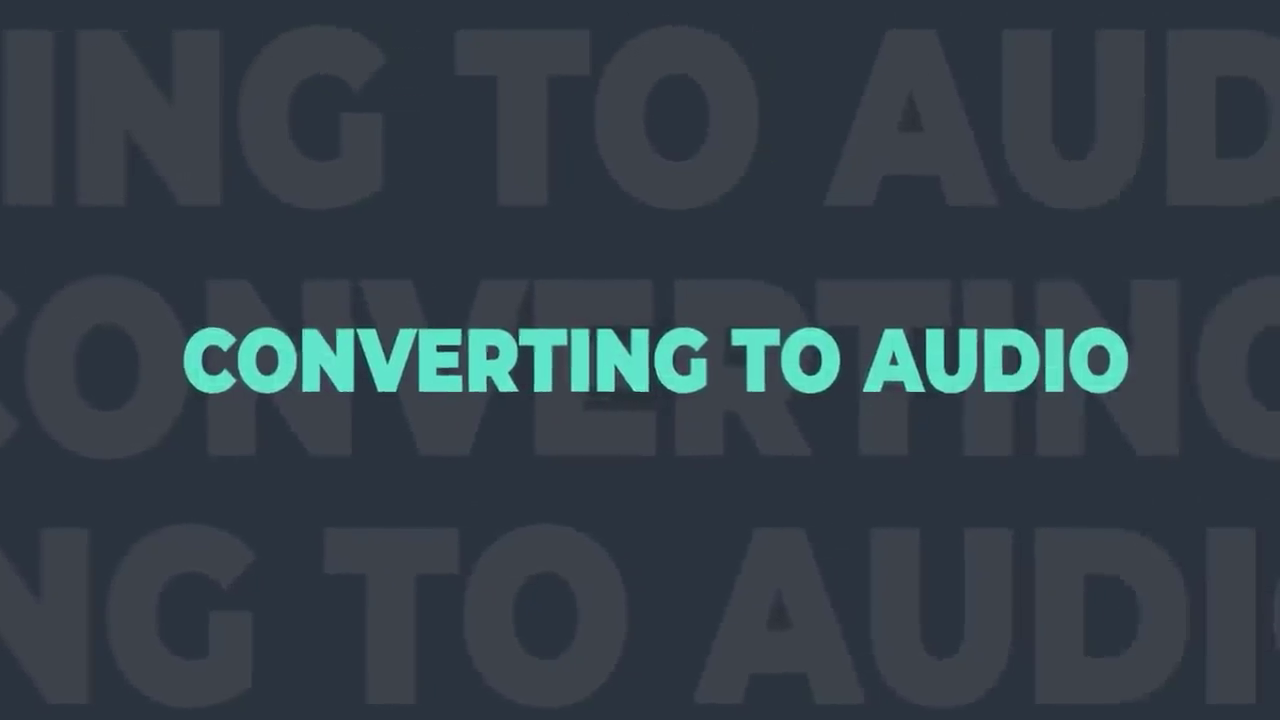
Insert a new audio track and set the Bass track's volume to -6 dB.
{"action": "key", "text": "super+t"}
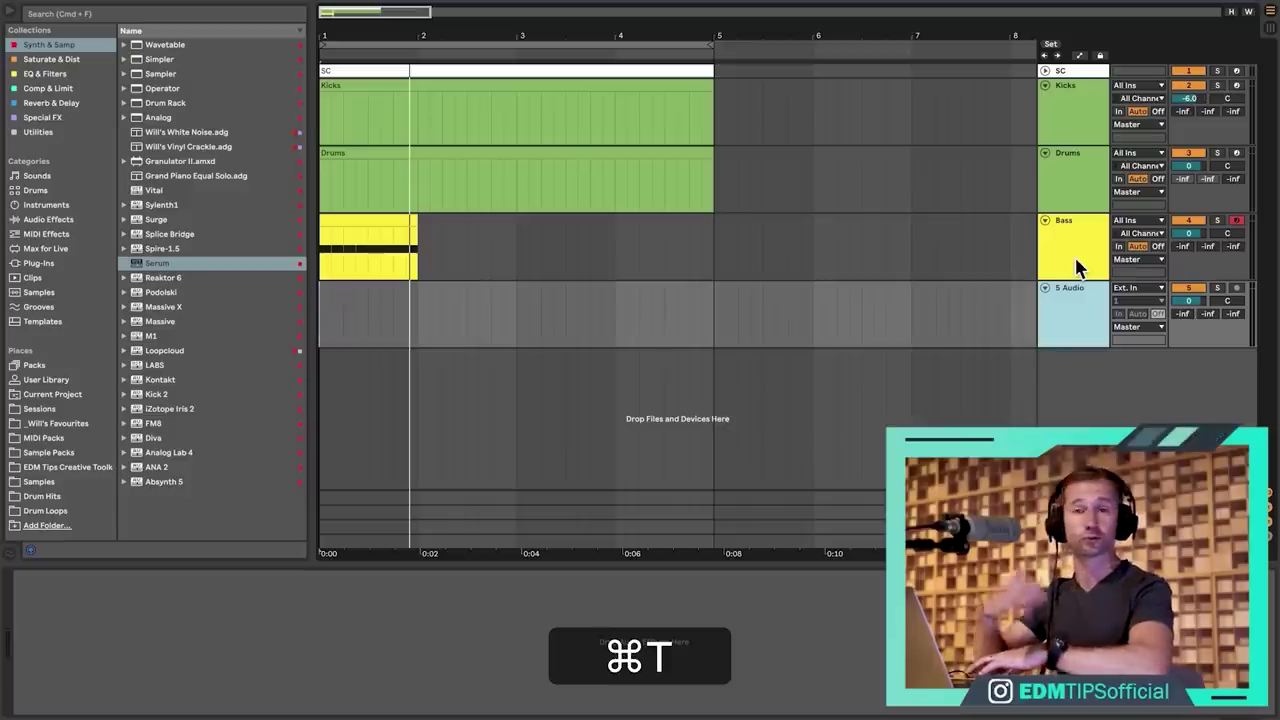
{"action": "left_click", "coordinate": [1078, 267]}
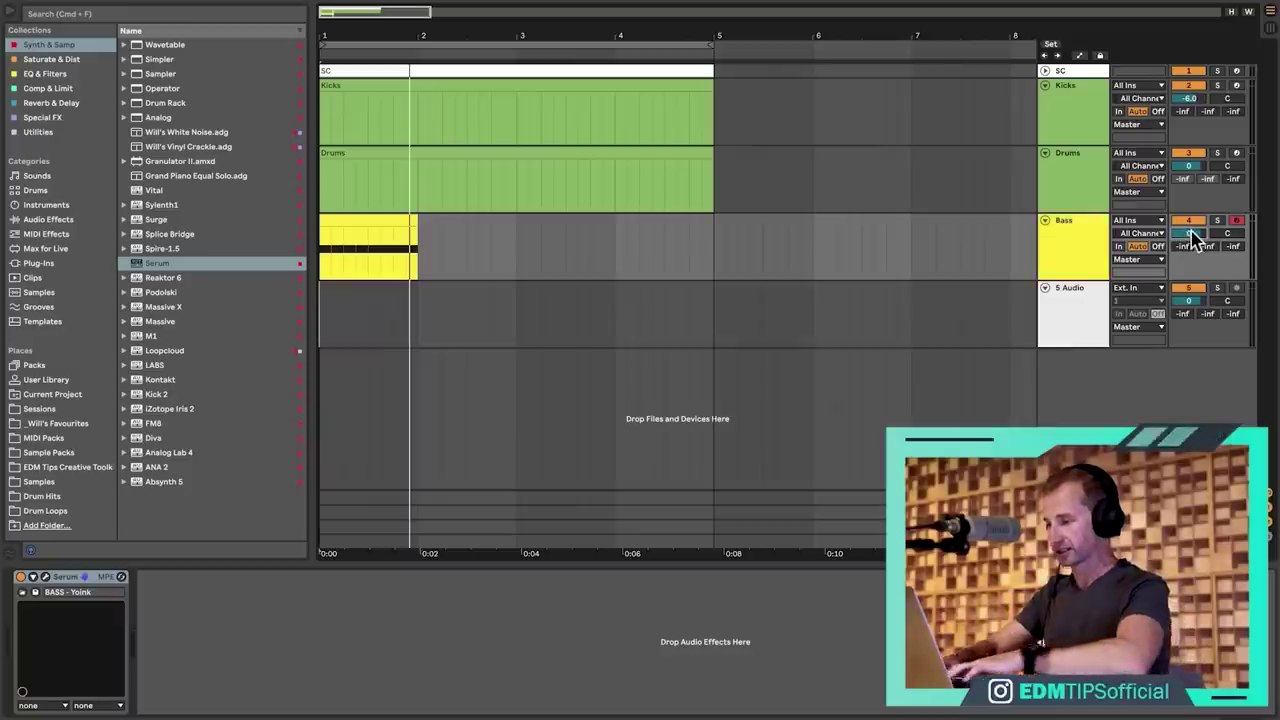
{"action": "type", "text": "6."}
Set the new audio track's input to Bass (Post Mixer), arm it and record the bass loop as audio.
{"action": "left_click", "coordinate": [1086, 305]}
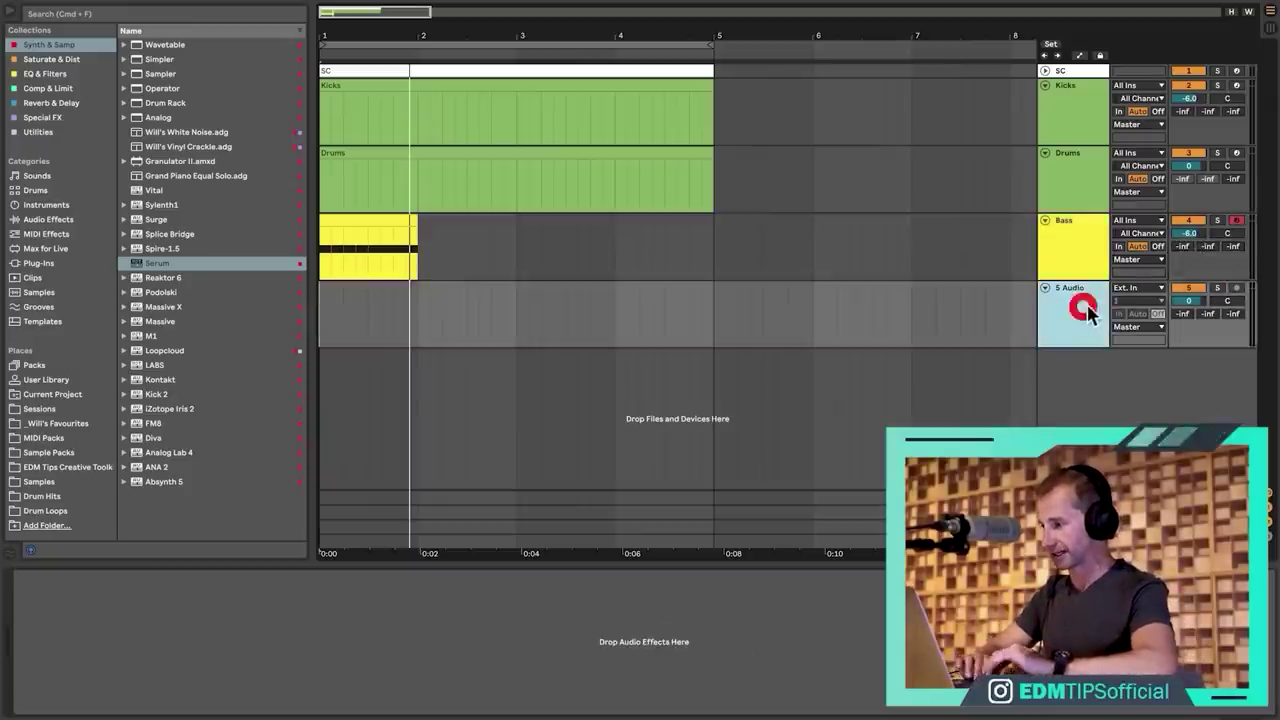
{"action": "left_click", "coordinate": [1122, 290]}
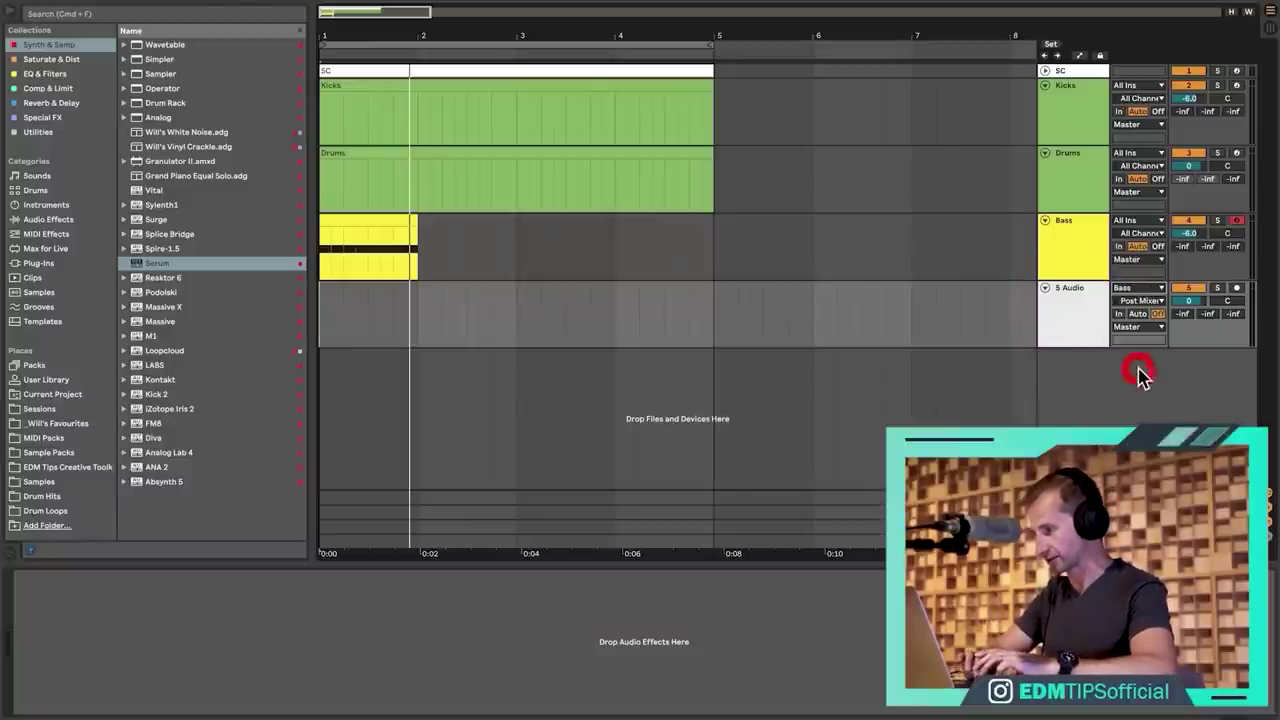
{"action": "left_click", "coordinate": [1066, 320]}
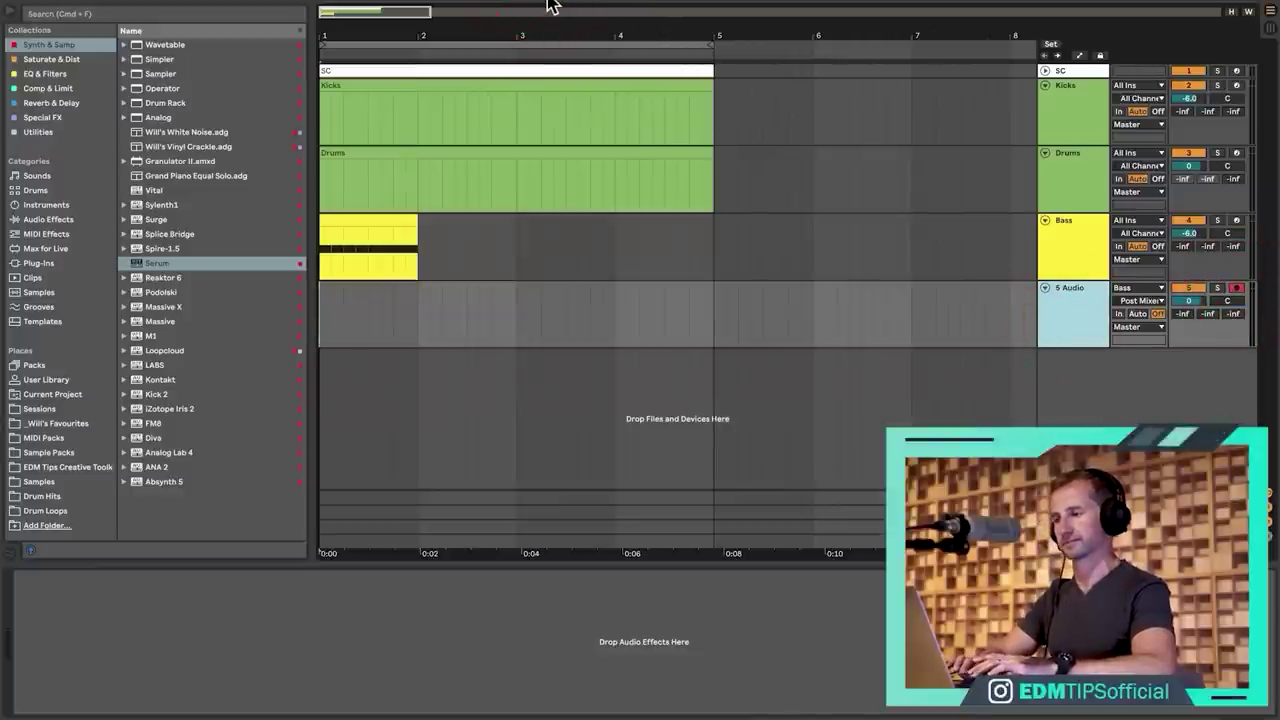
{"action": "key", "text": "F9"}
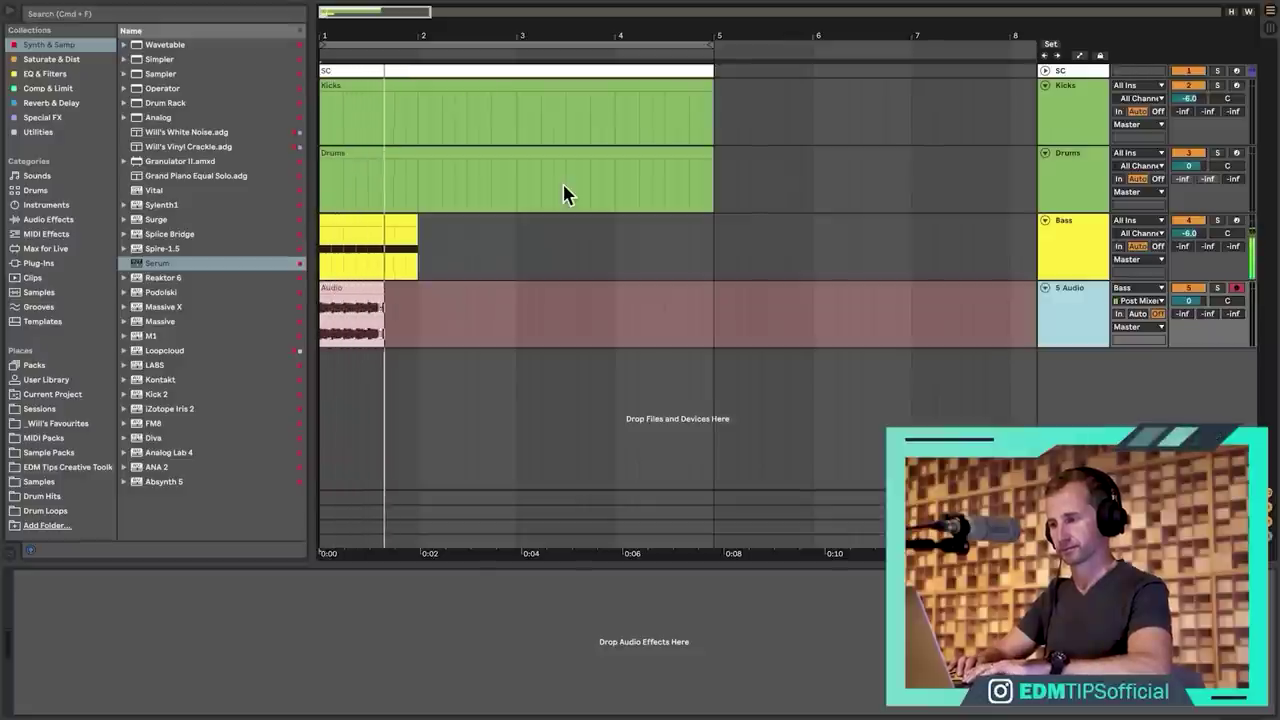
{"action": "key", "text": "space"}
Examine the recorded clip's waveform and settings, and compare the Bass track with the new audio track.
{"action": "double_click", "coordinate": [396, 286]}
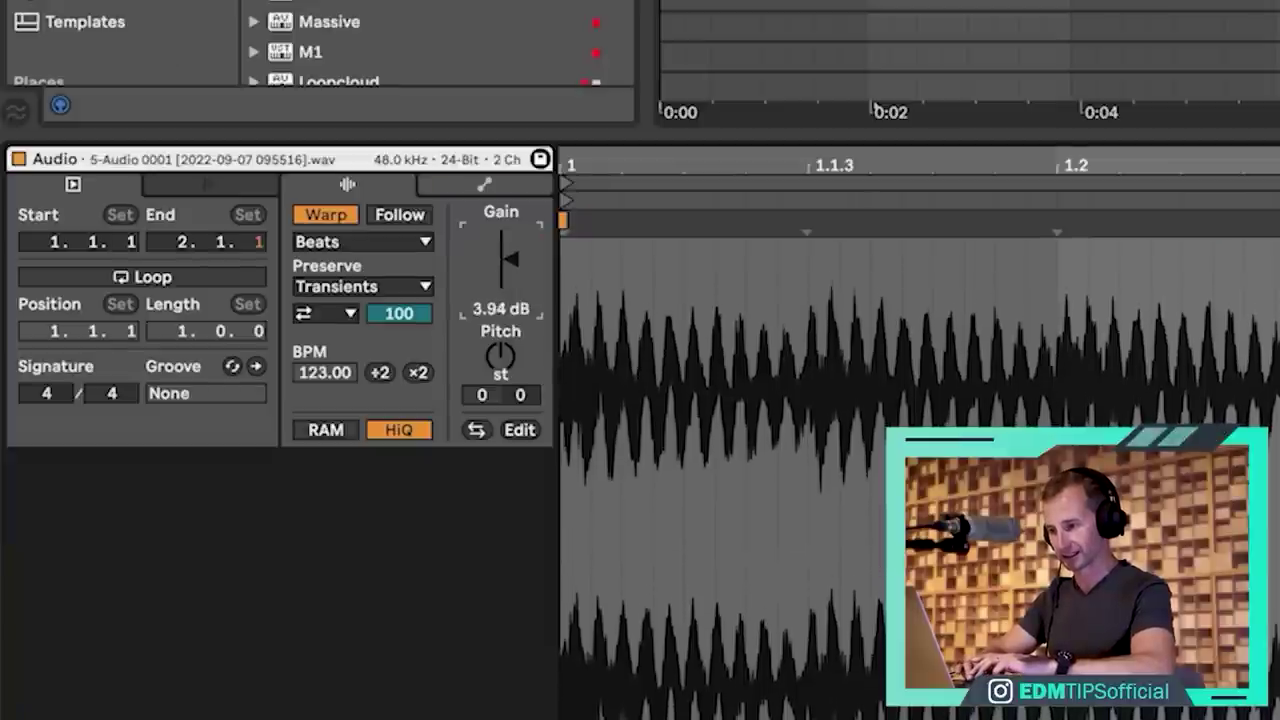
{"action": "left_click", "coordinate": [174, 427]}
{"action": "left_click", "coordinate": [389, 313]}
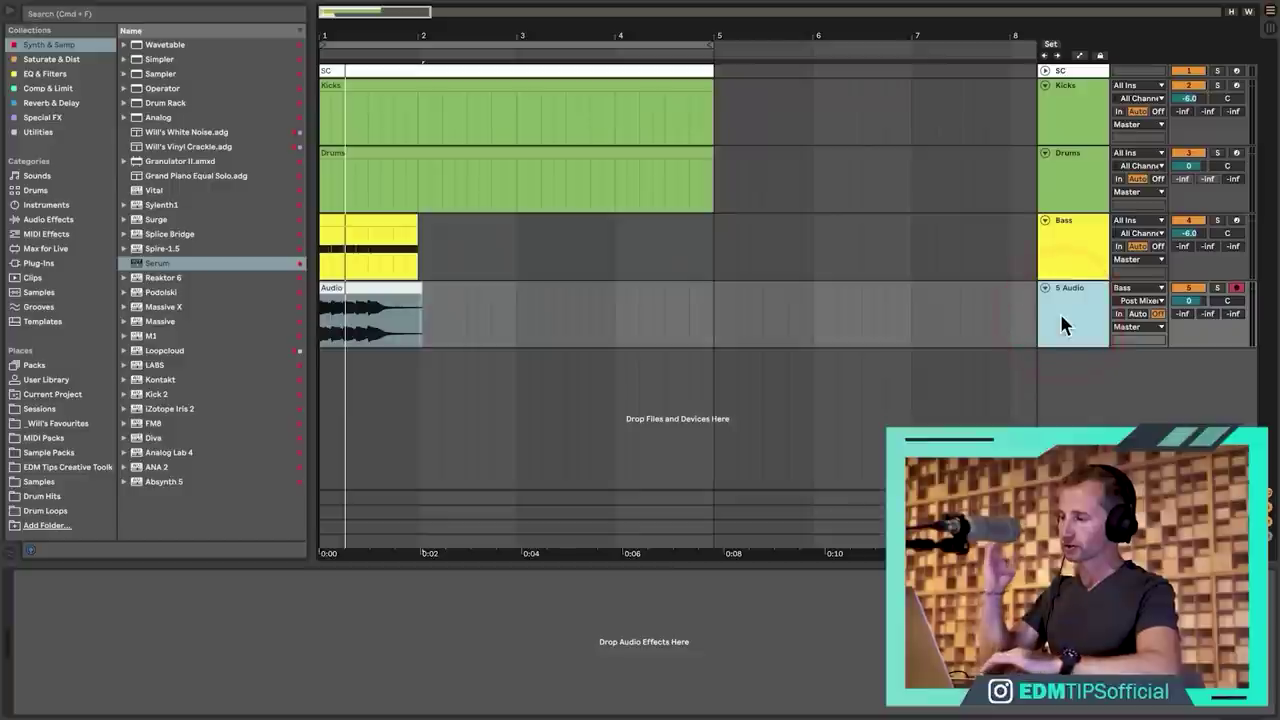
{"action": "left_click", "coordinate": [1062, 238]}
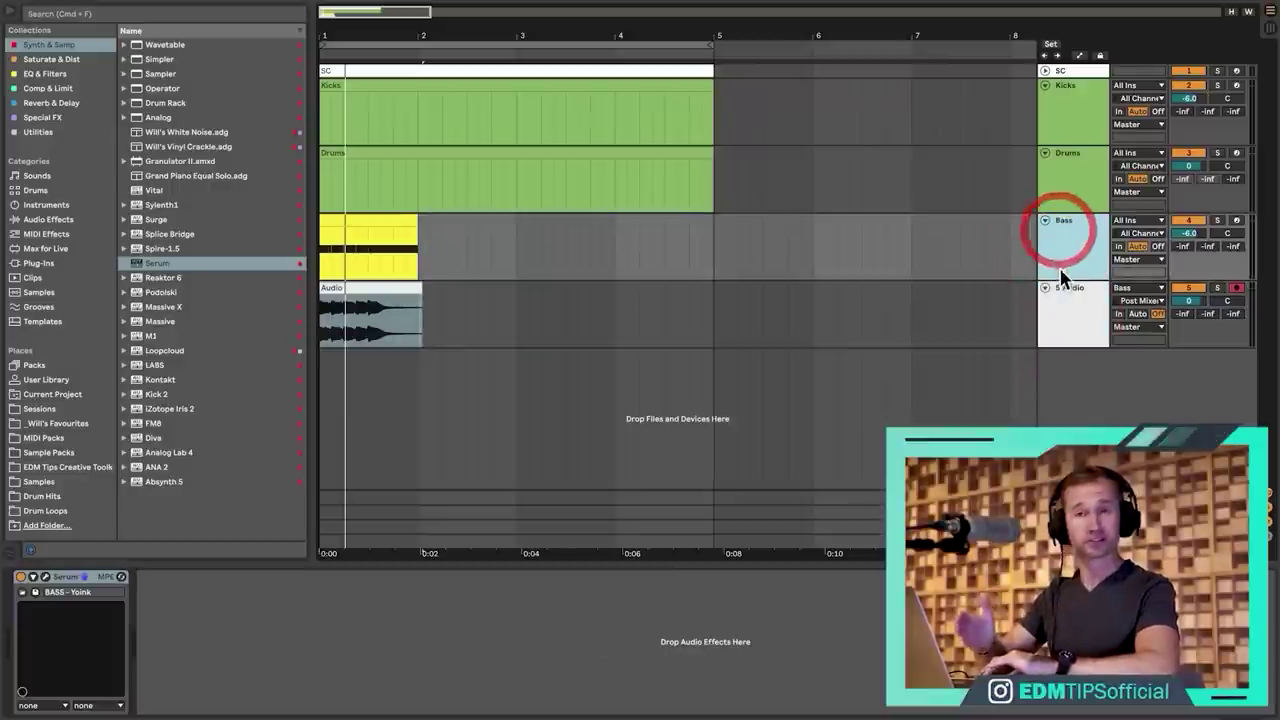
{"action": "left_click", "coordinate": [1065, 293]}
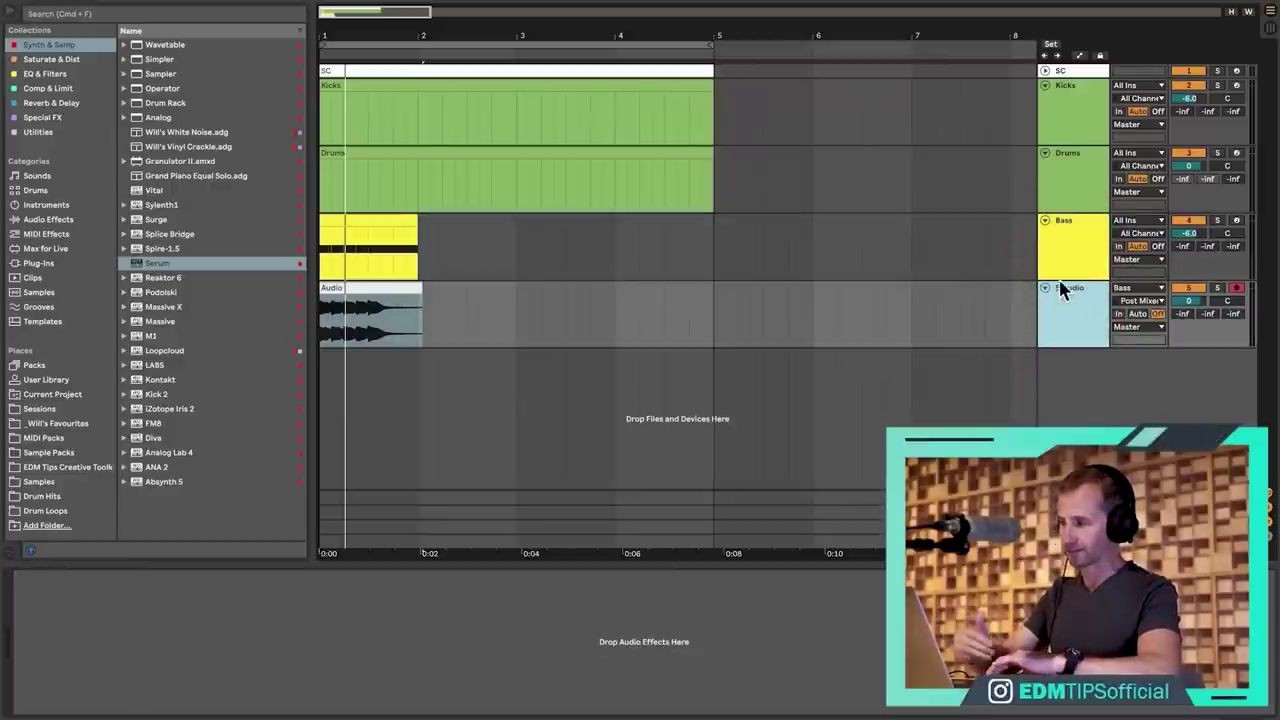
{"action": "left_click", "coordinate": [1058, 257]}
{"action": "left_click", "coordinate": [1078, 322]}
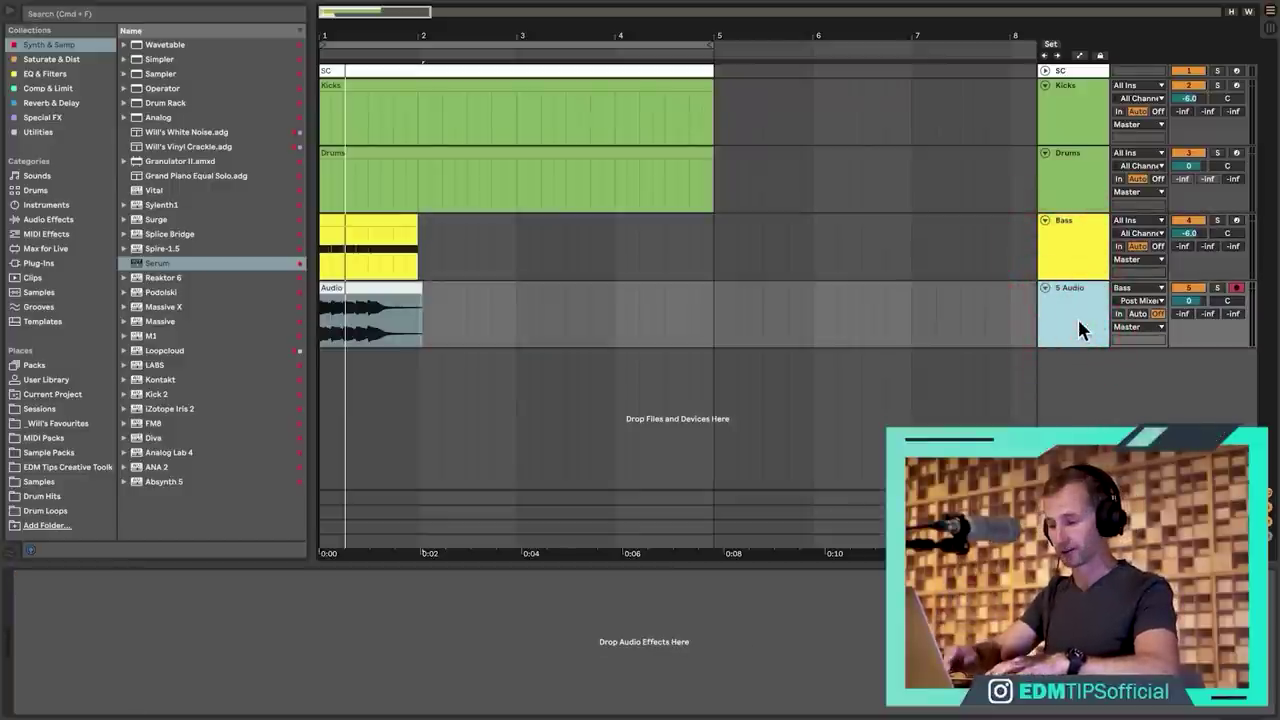
Add Simpler to a new MIDI track and load the recorded bass audio clip into it.
{"action": "key", "text": "shift+super+t"}
{"action": "left_click", "coordinate": [72, 45]}
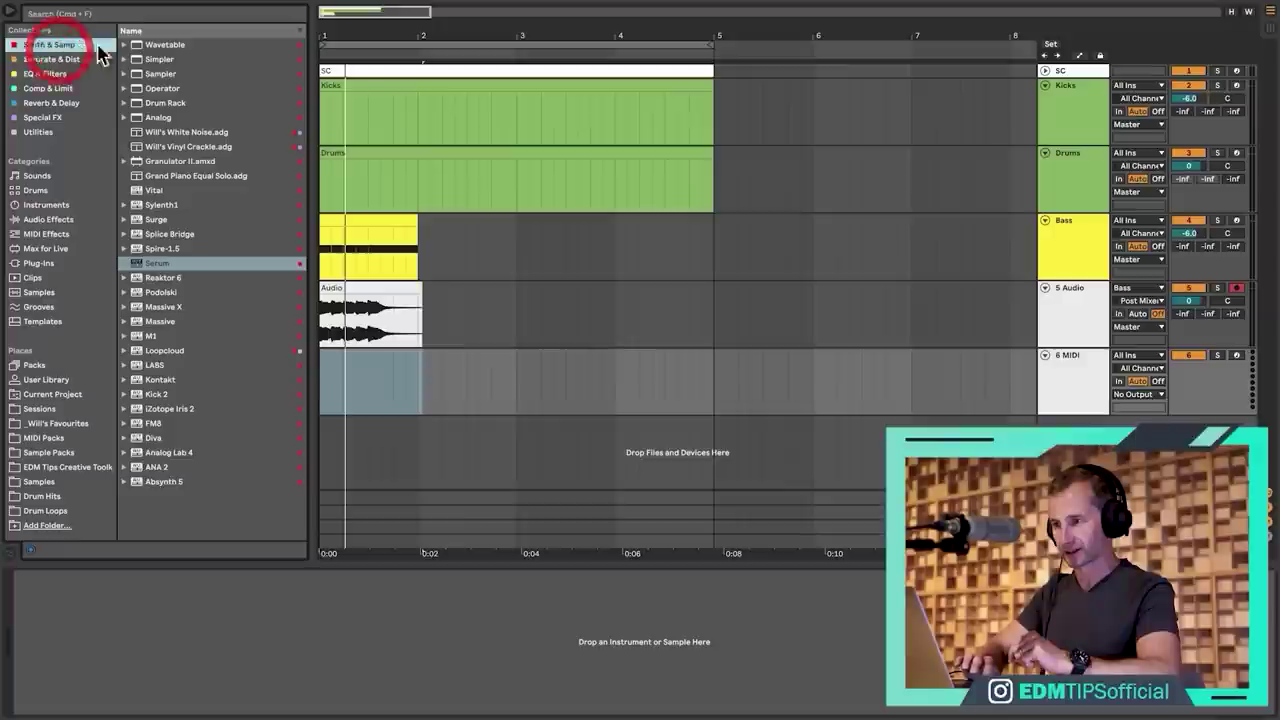
{"action": "left_click", "coordinate": [160, 60]}
{"action": "left_click_drag", "start_coordinate": [338, 390], "coordinate": [337, 381]}
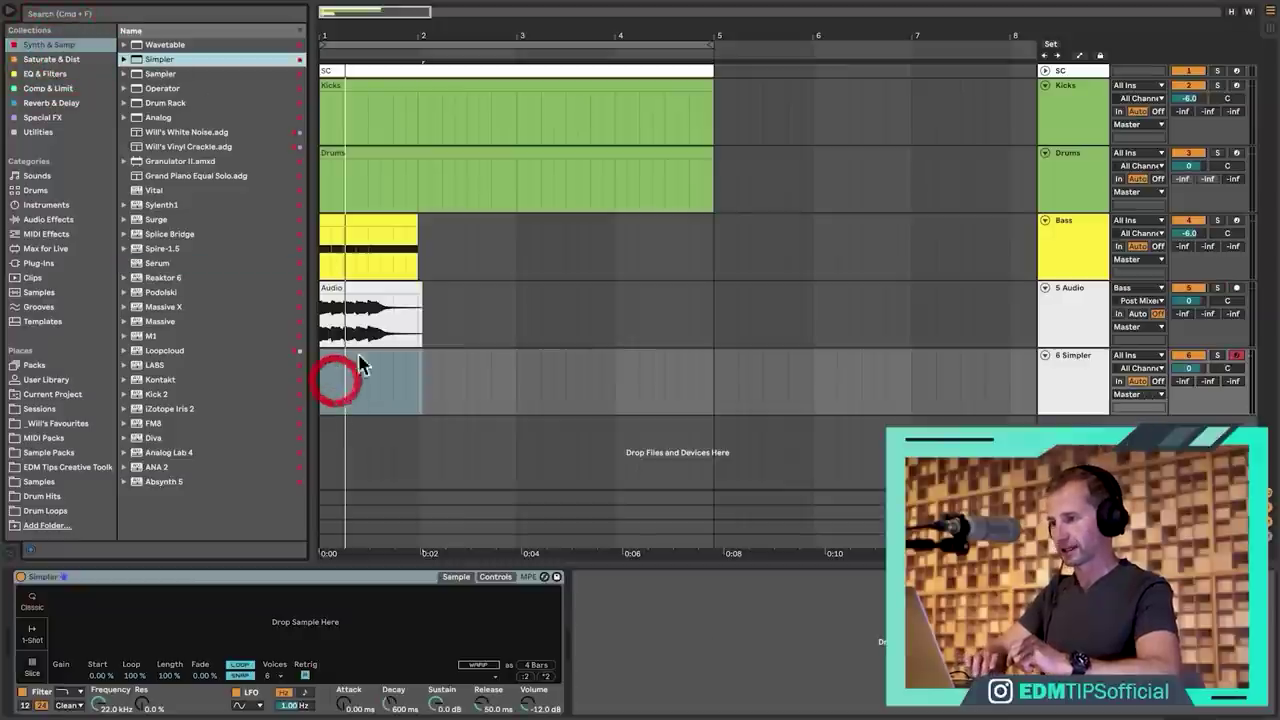
{"action": "left_click_drag", "start_coordinate": [342, 290], "coordinate": [244, 630]}
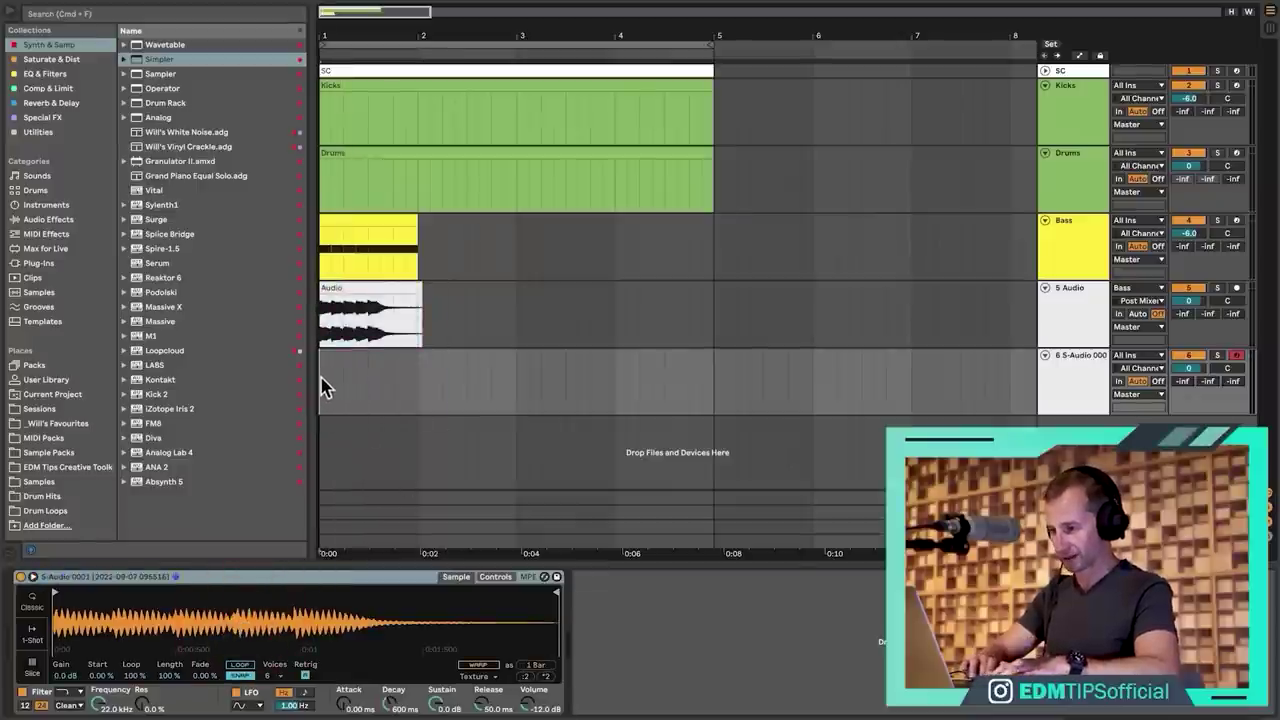
Create an empty one-bar MIDI clip at bar 1 on the Simpler track.
{"action": "key", "text": "shift+super+m"}
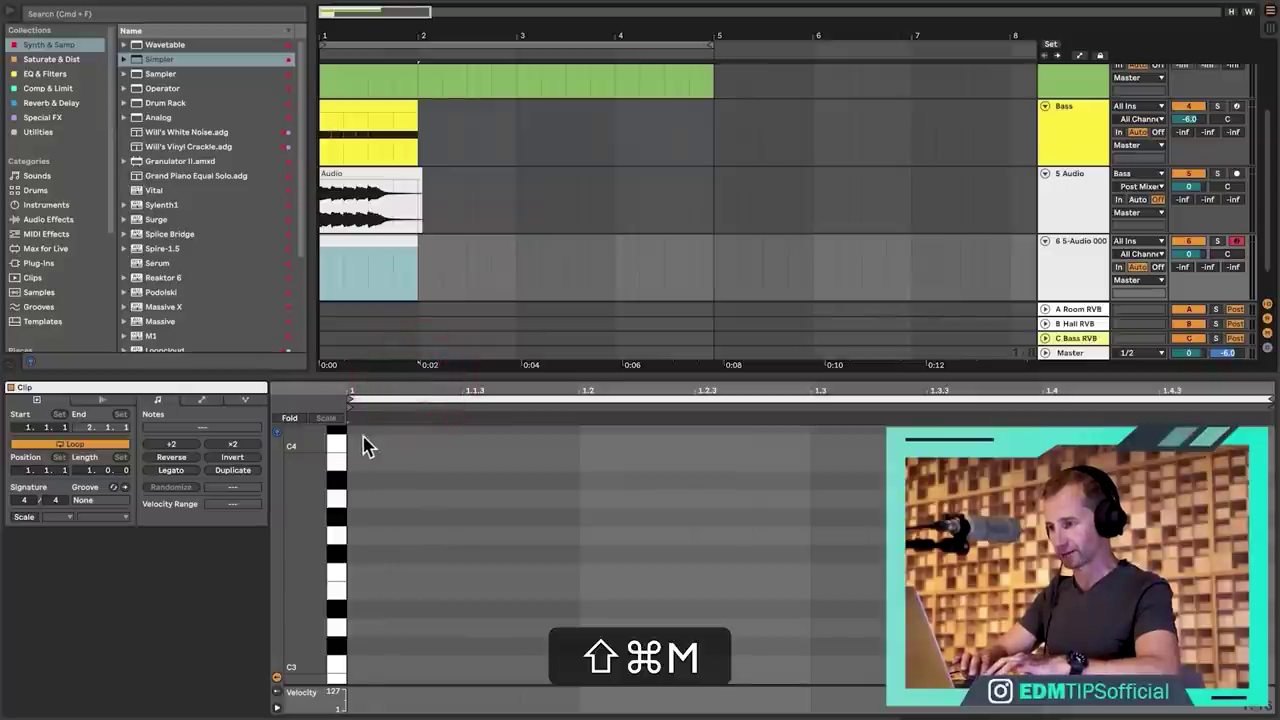
{"action": "left_click", "coordinate": [365, 440]}
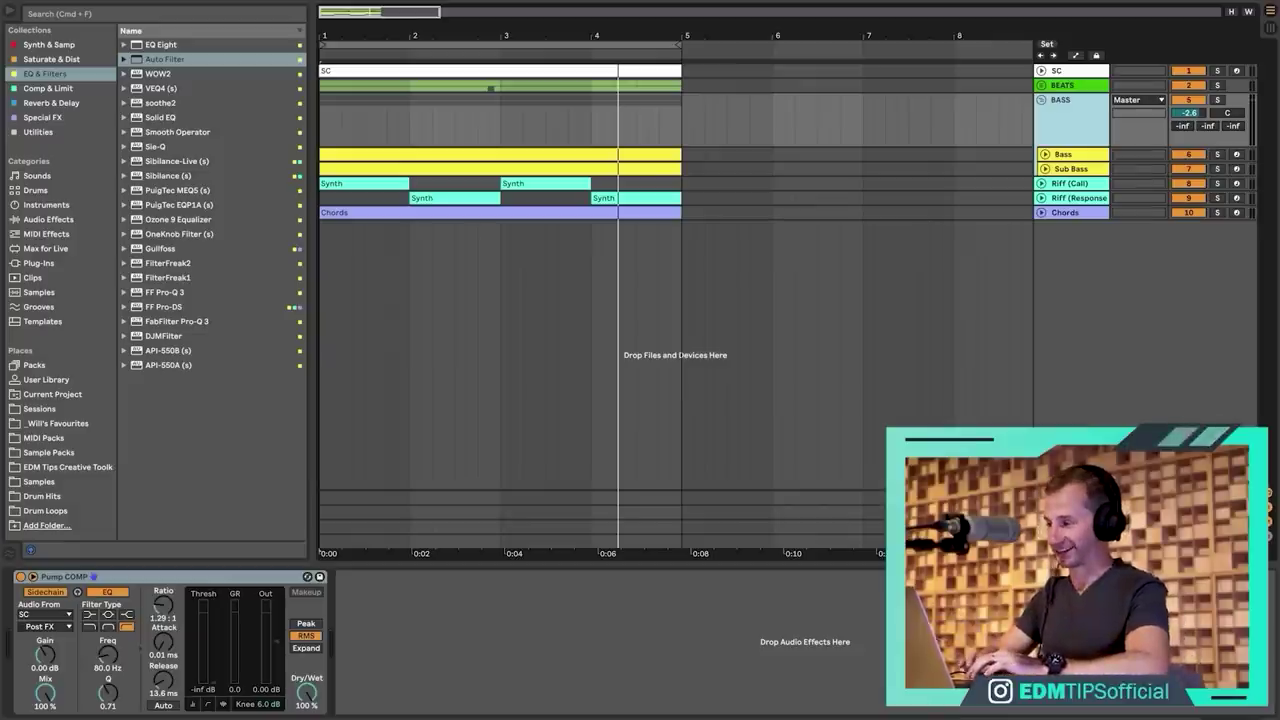
Play the arrangement, view the devices on the BASS group and riff tracks, and listen to both riff tracks soloed.
{"action": "key", "text": "space"}
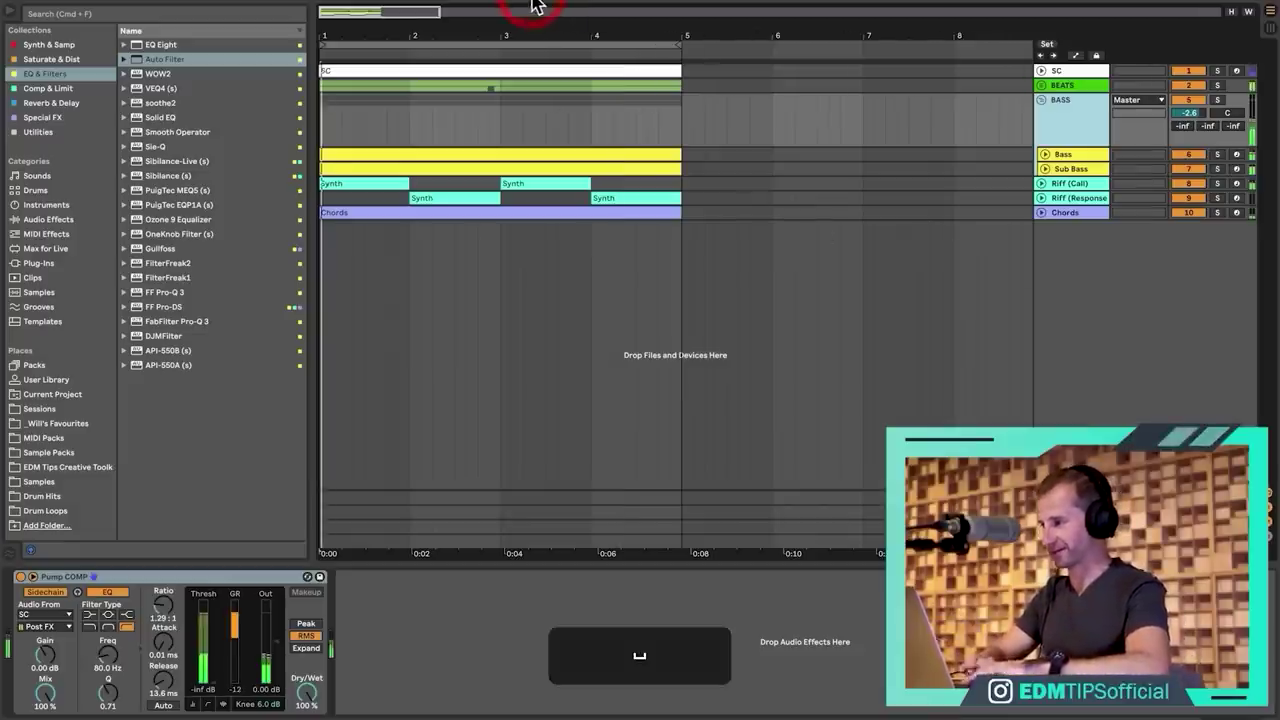
{"action": "left_click", "coordinate": [1055, 115]}
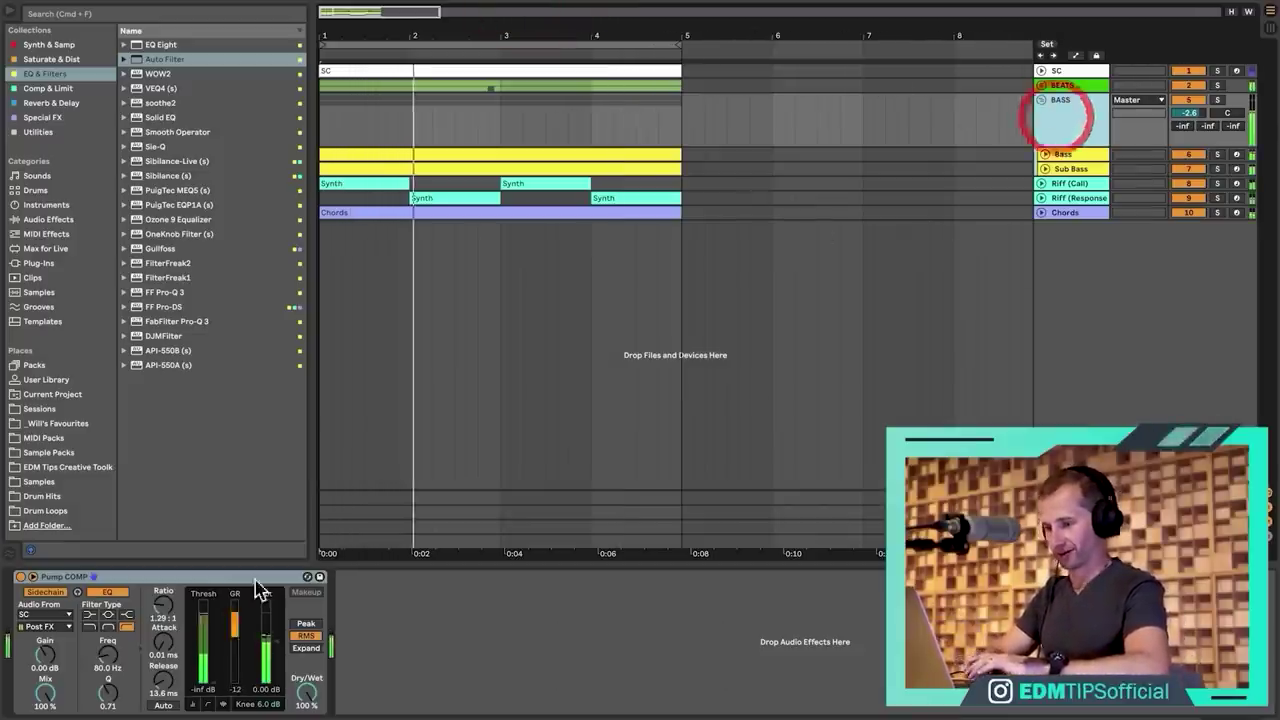
{"action": "left_click", "coordinate": [197, 578]}
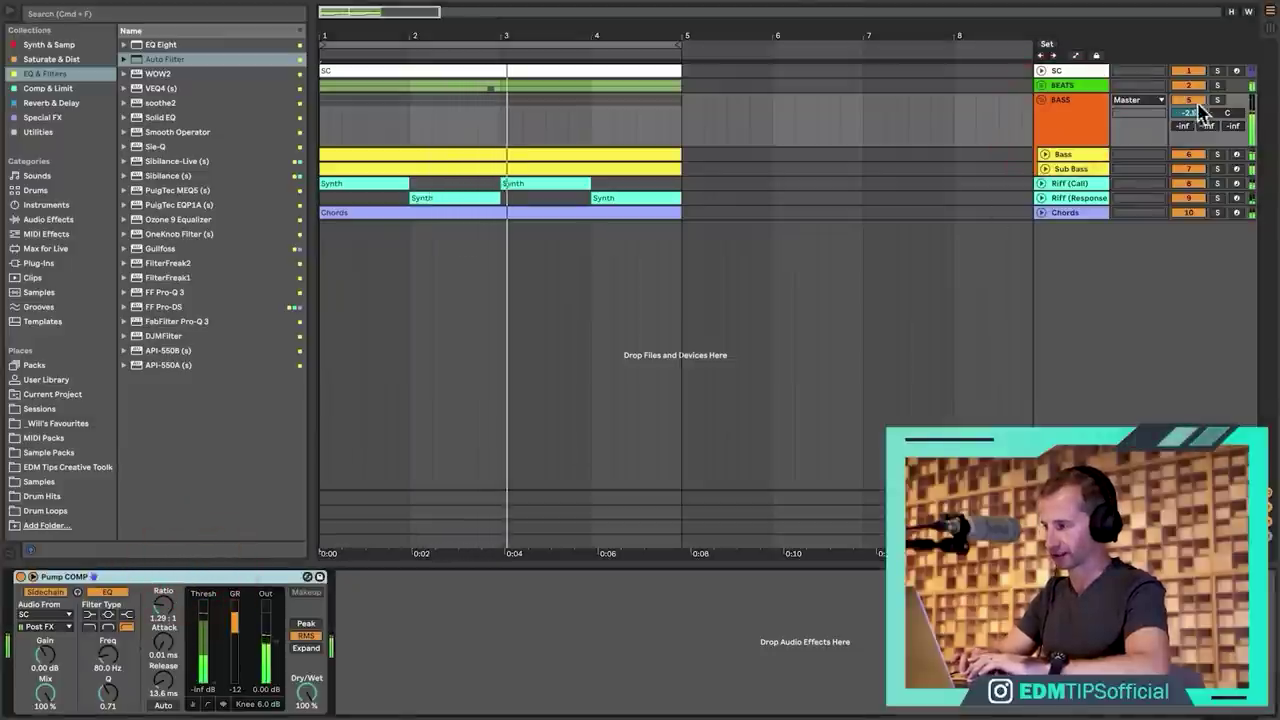
{"action": "left_click", "coordinate": [1070, 185]}
{"action": "left_click", "coordinate": [1075, 197]}
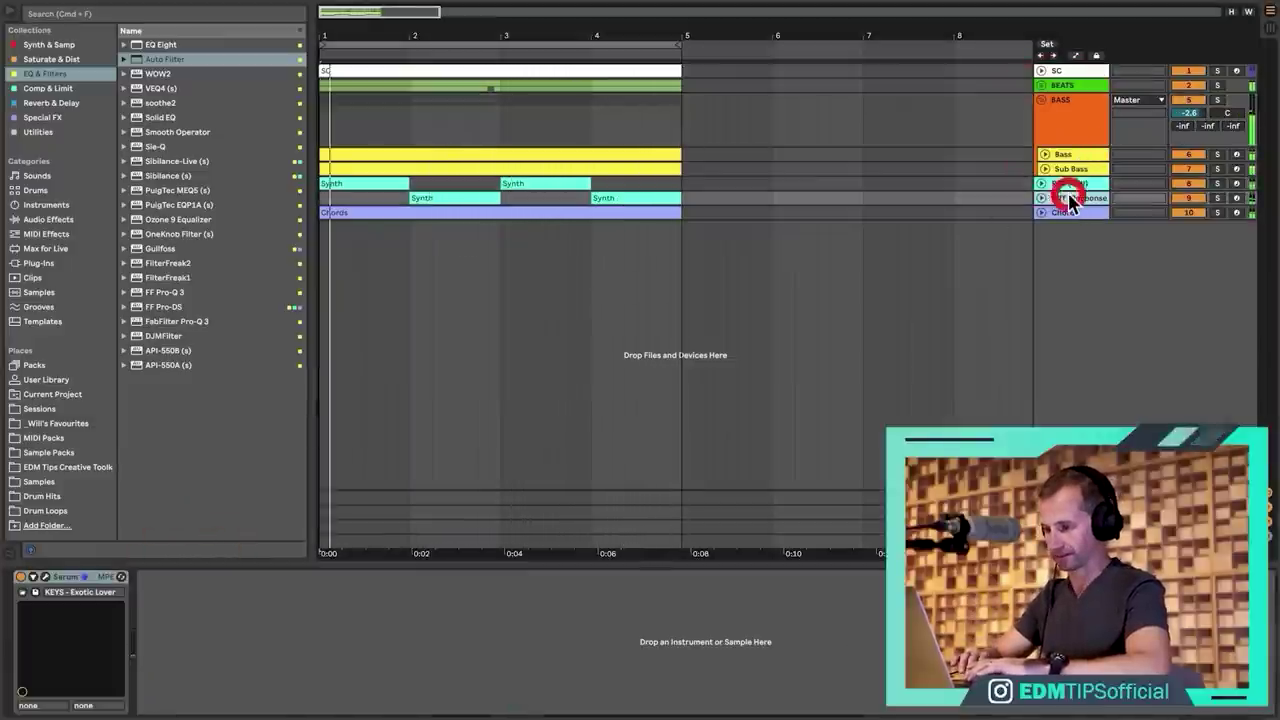
{"action": "left_click", "coordinate": [1075, 140]}
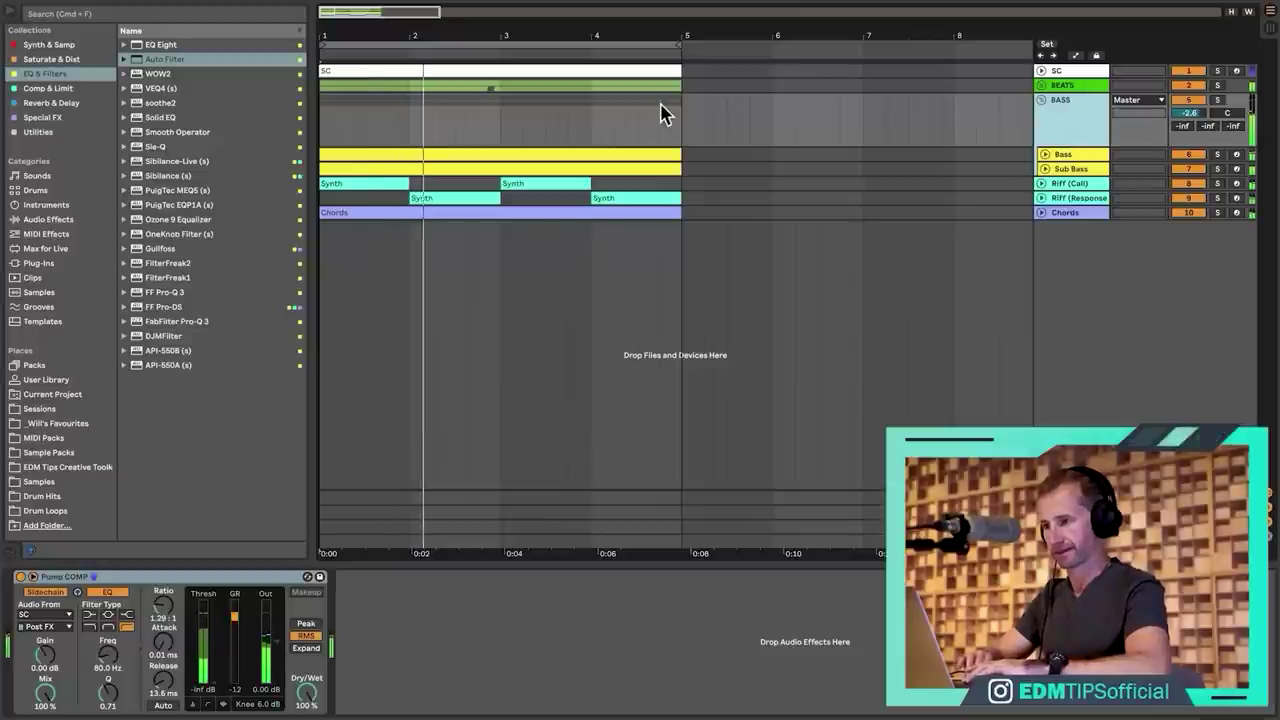
{"action": "left_click", "coordinate": [1216, 184]}
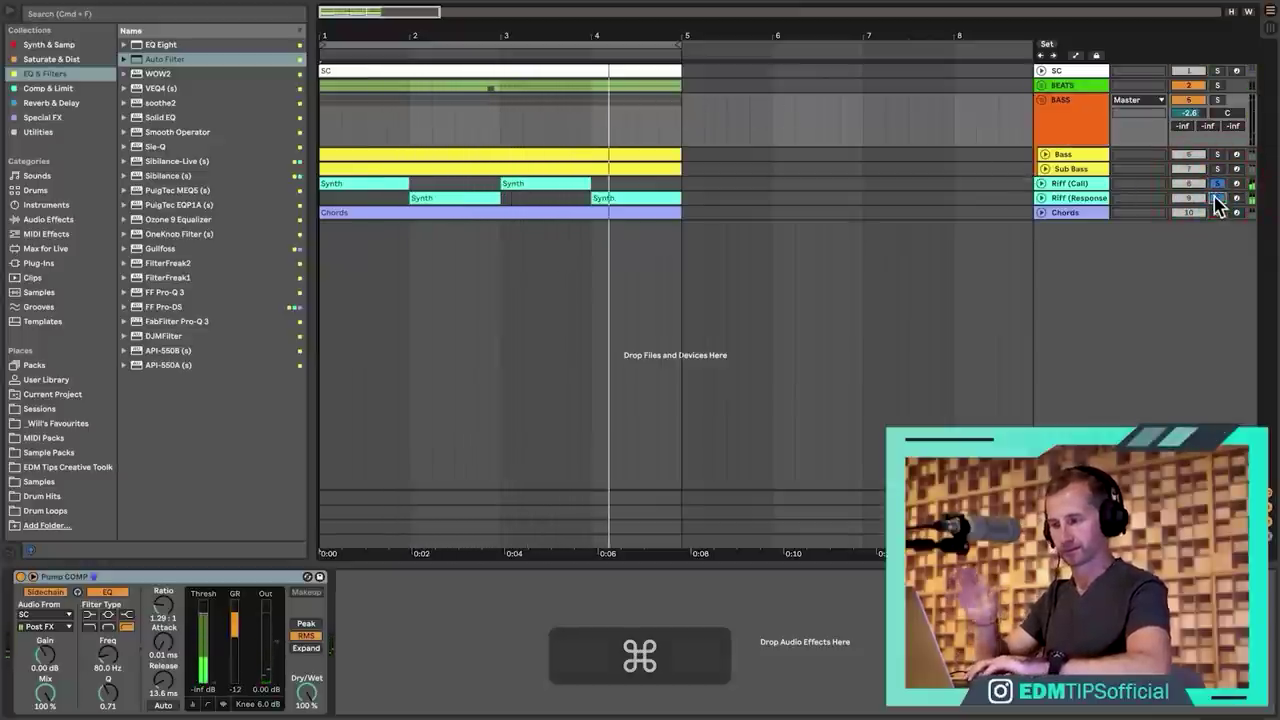
{"action": "key", "text": "space"}
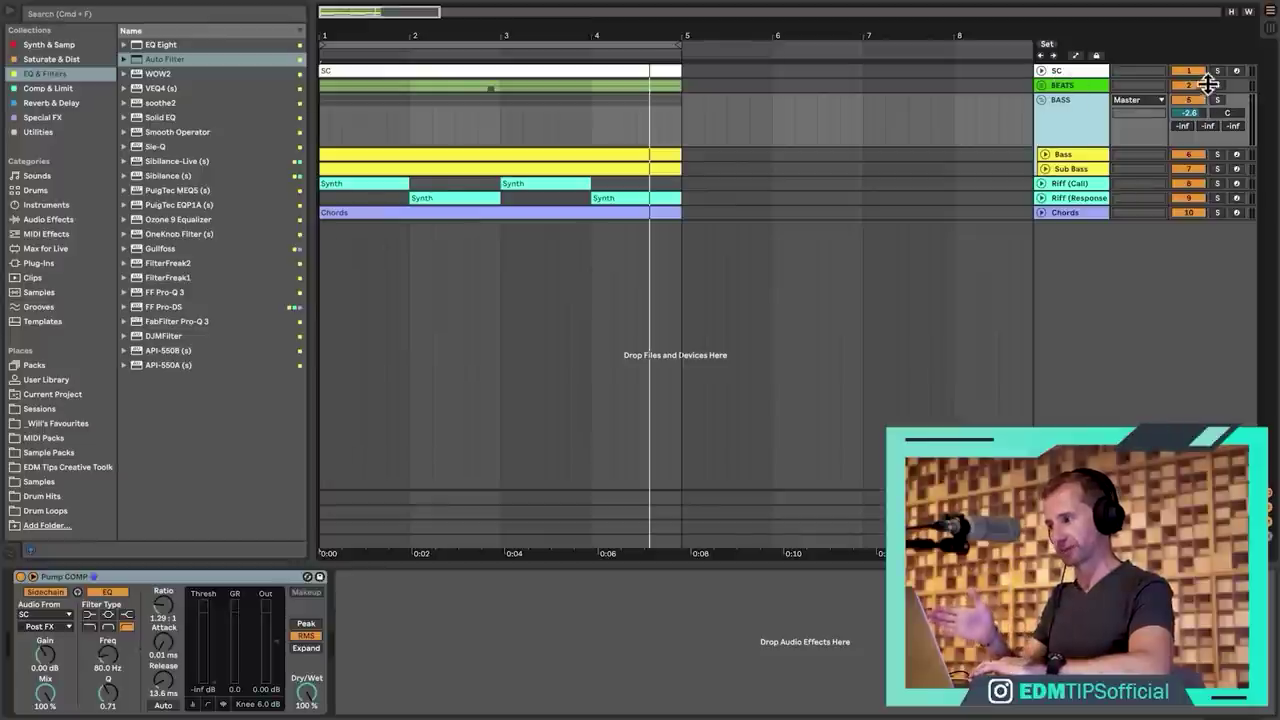
Solo the BEATS group, examine its Drum Buss device and play the beat.
{"action": "left_click", "coordinate": [1097, 88]}
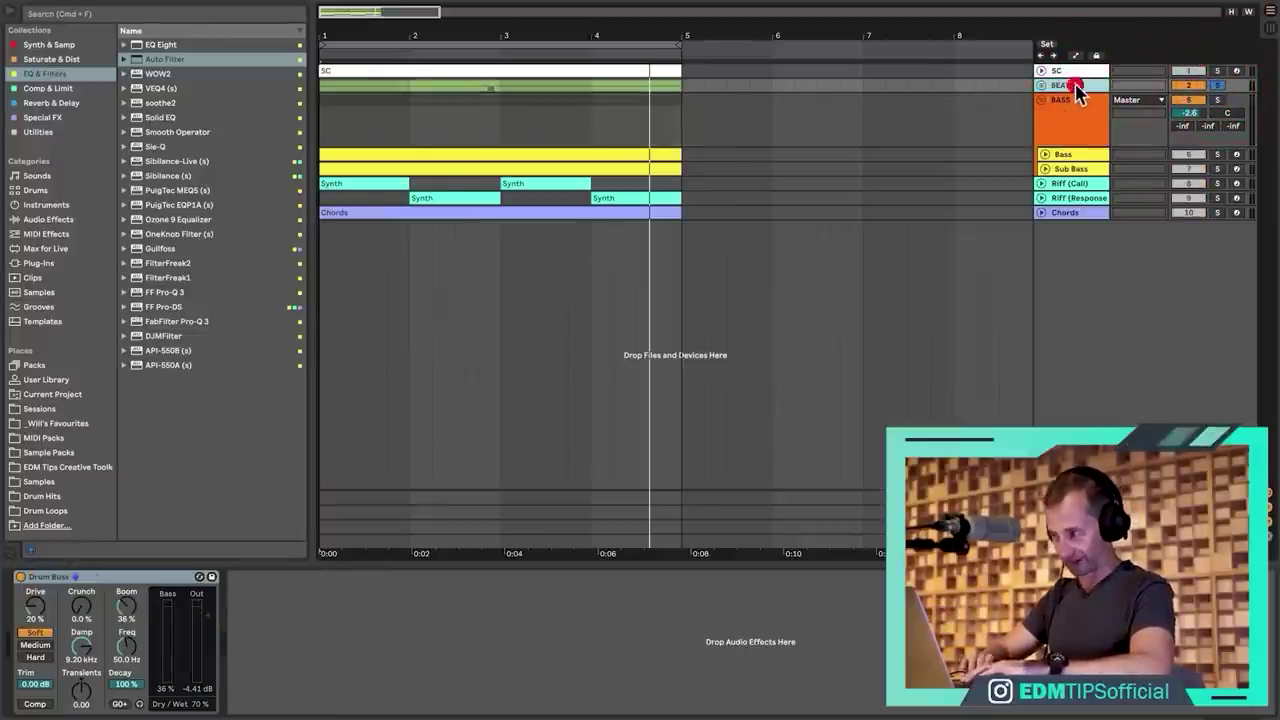
{"action": "key", "text": "space"}
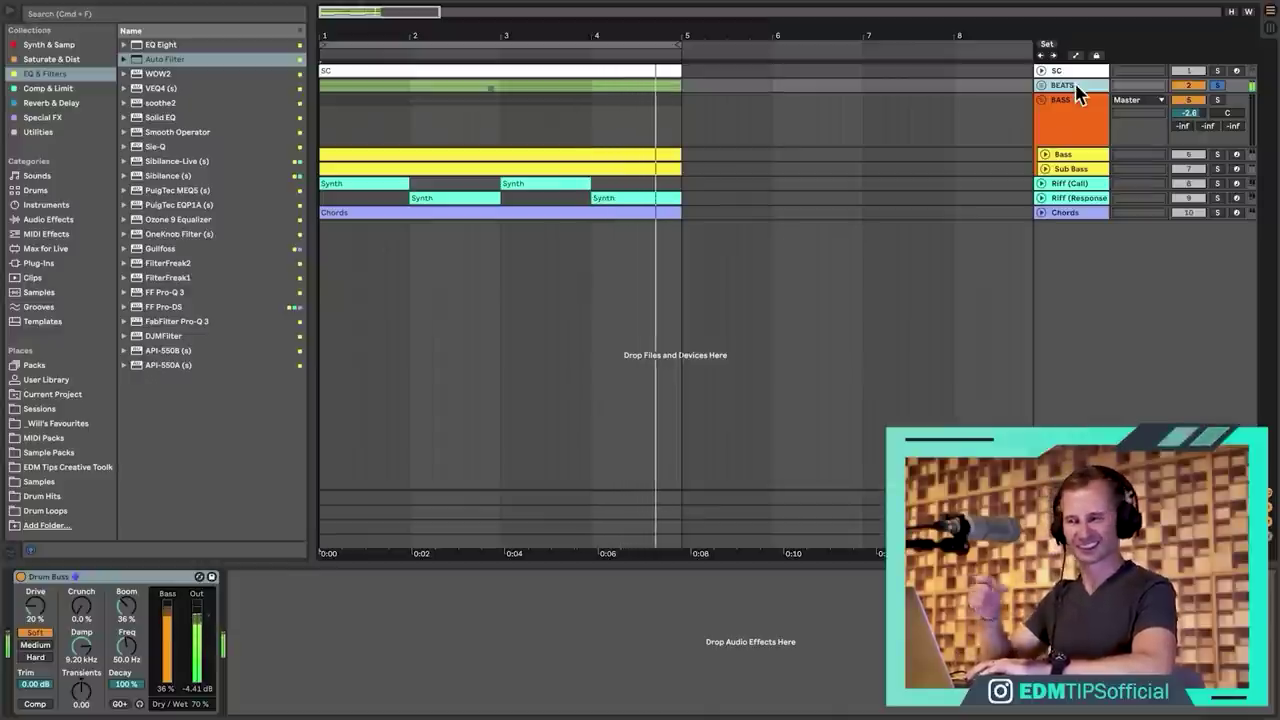
{"action": "key", "text": "space"}
Solo the Chords track and play it while examining its filter, EQ Eight and Pump COMP devices.
{"action": "left_click", "coordinate": [1070, 218]}
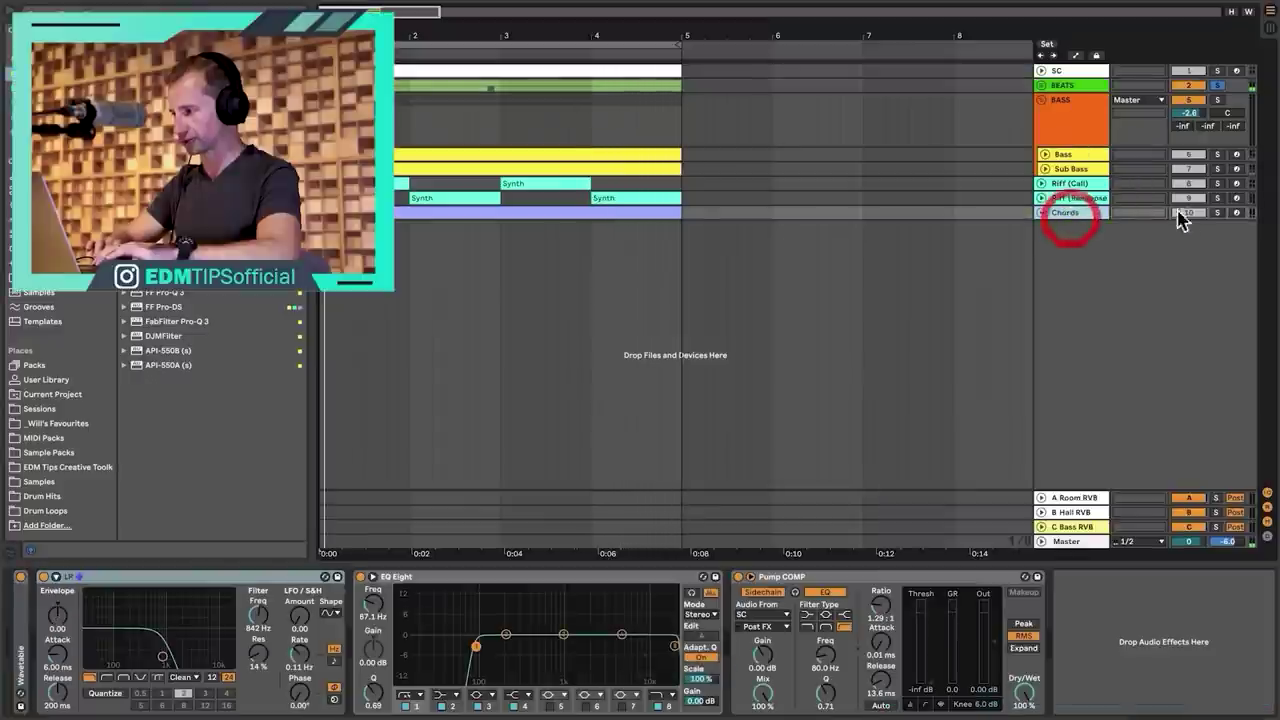
{"action": "left_click", "coordinate": [1217, 213]}
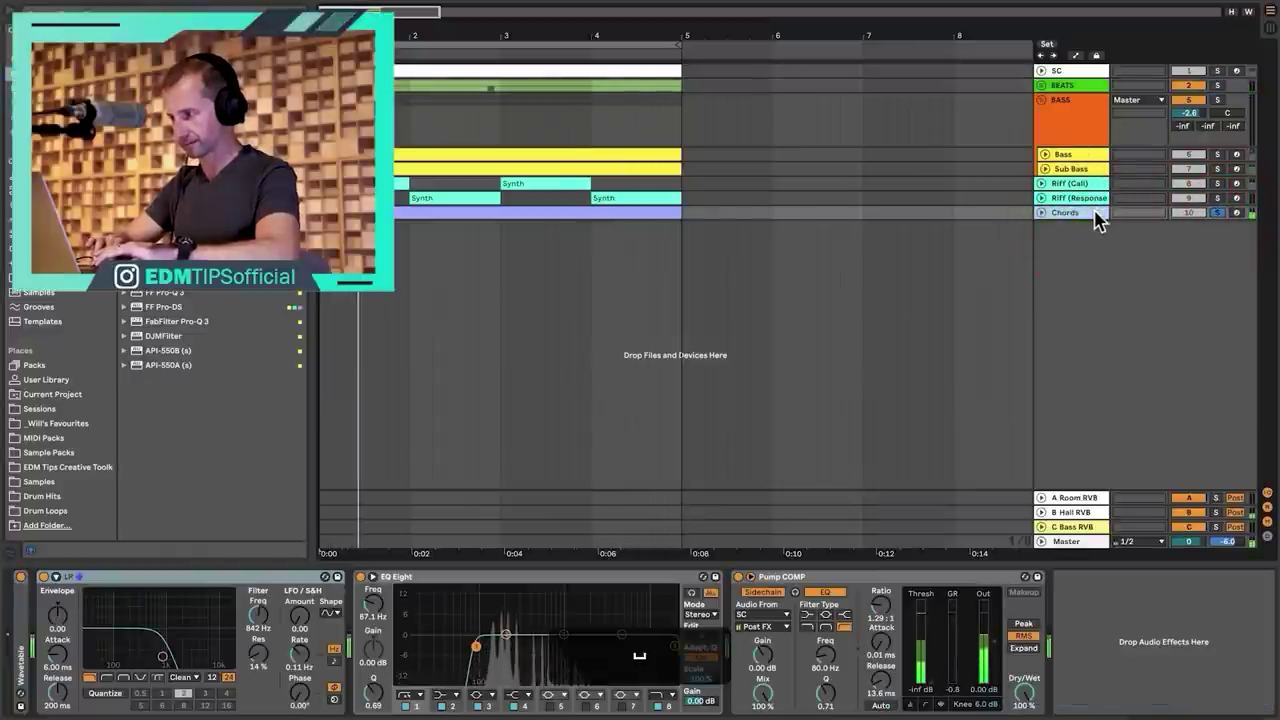
{"action": "left_click", "coordinate": [1106, 214]}
{"action": "key", "text": "space"}
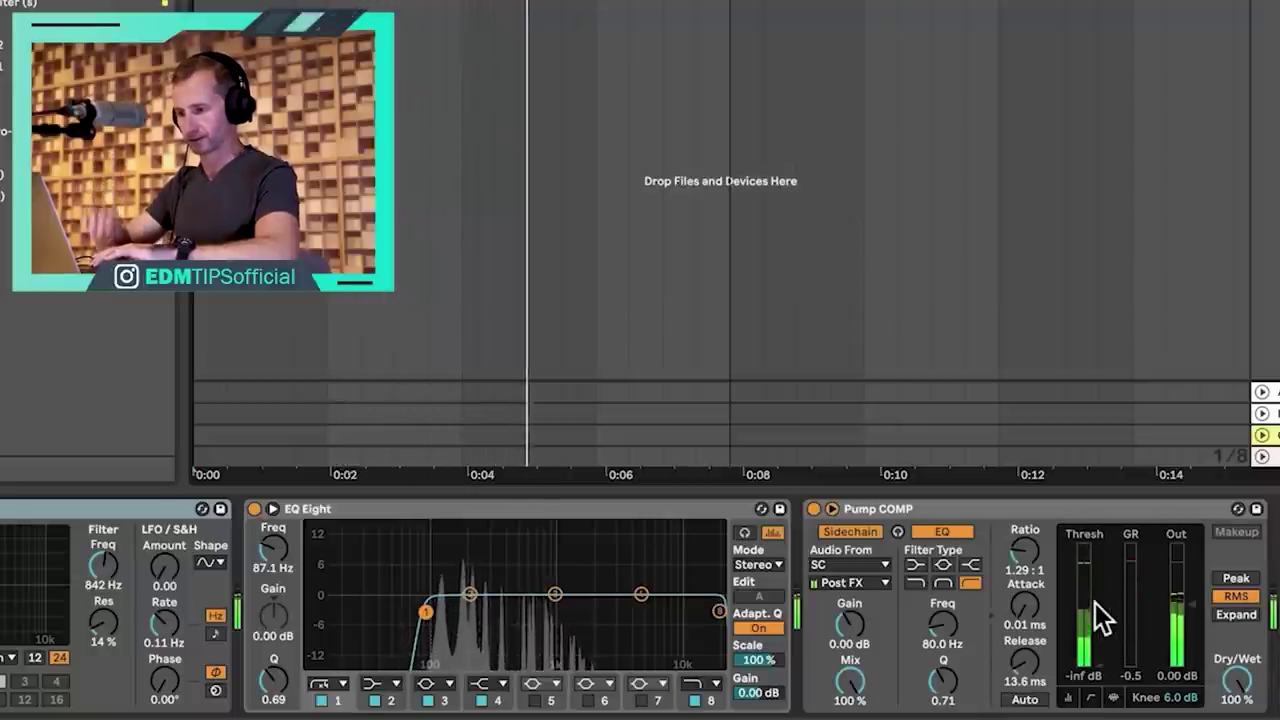
Save the Live set.
{"action": "left_click_drag", "start_coordinate": [118, 575], "coordinate": [118, 540]}
{"action": "left_click_drag", "start_coordinate": [378, 565], "coordinate": [378, 528]}
{"action": "key", "text": "super+s"}
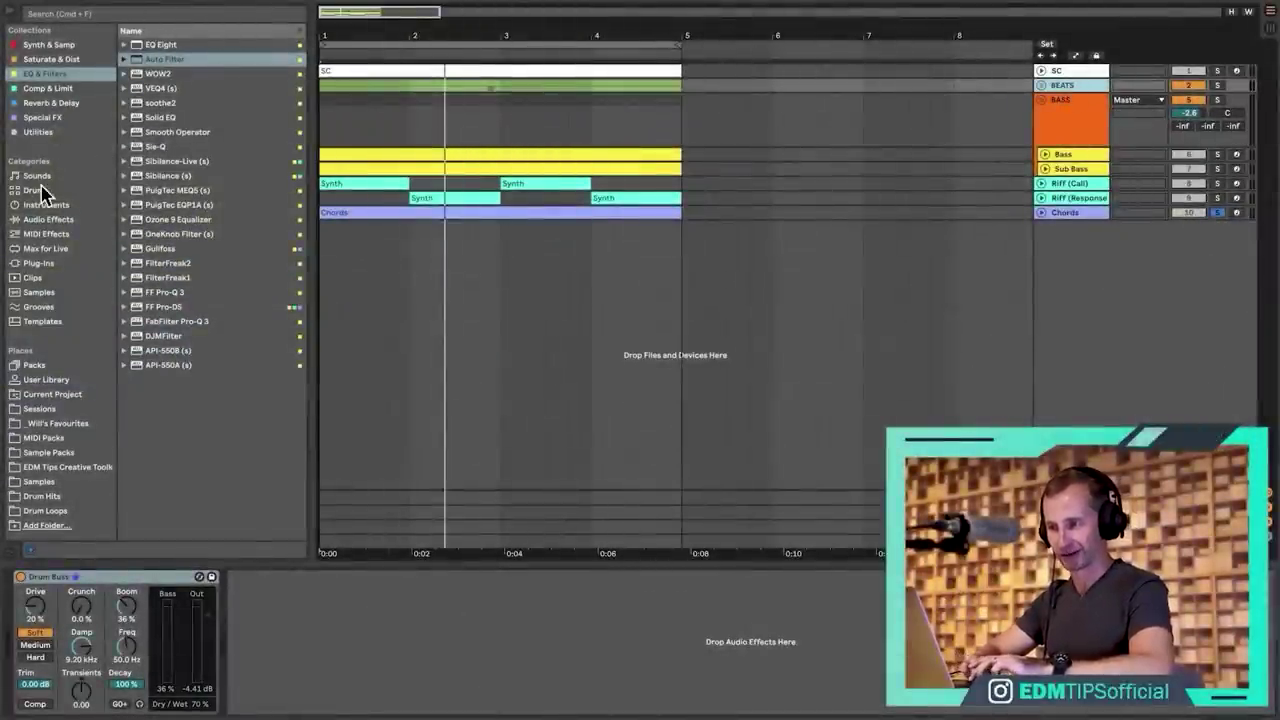
Find the Vocoder audio effect and add it after the Drum Buss on the BEATS group.
{"action": "left_click", "coordinate": [47, 219]}
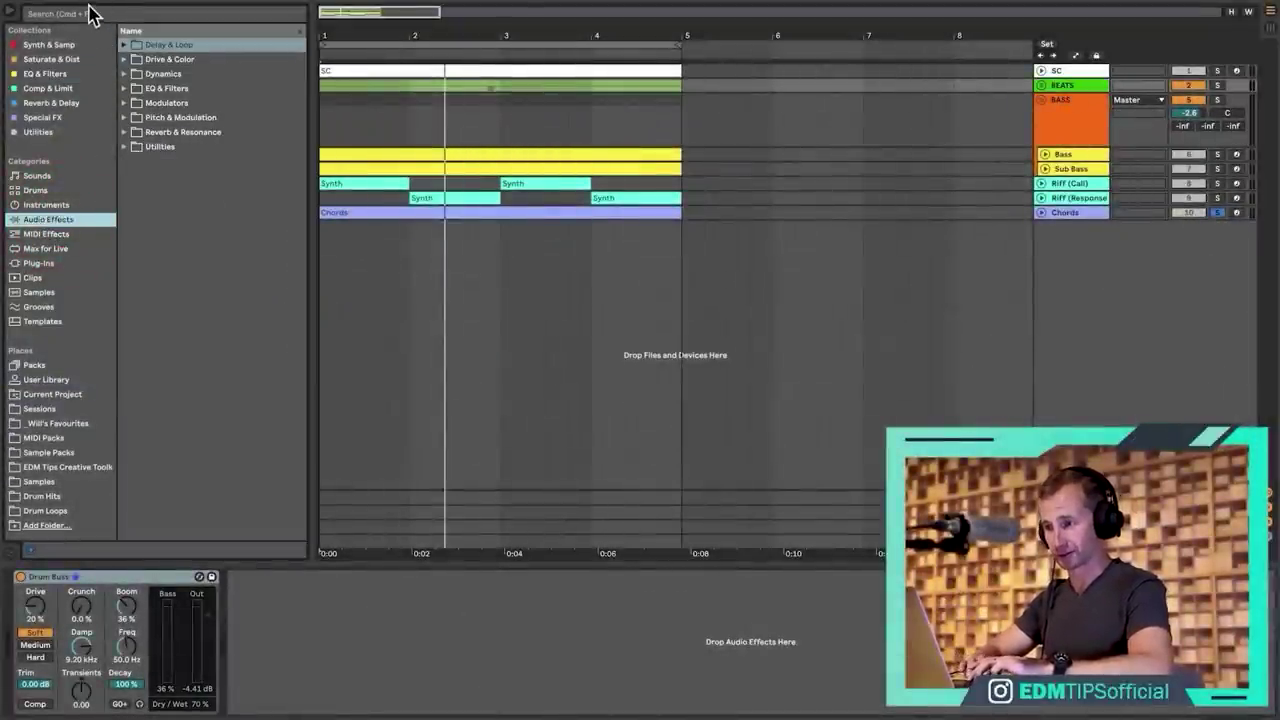
{"action": "type", "text": "vocoder"}
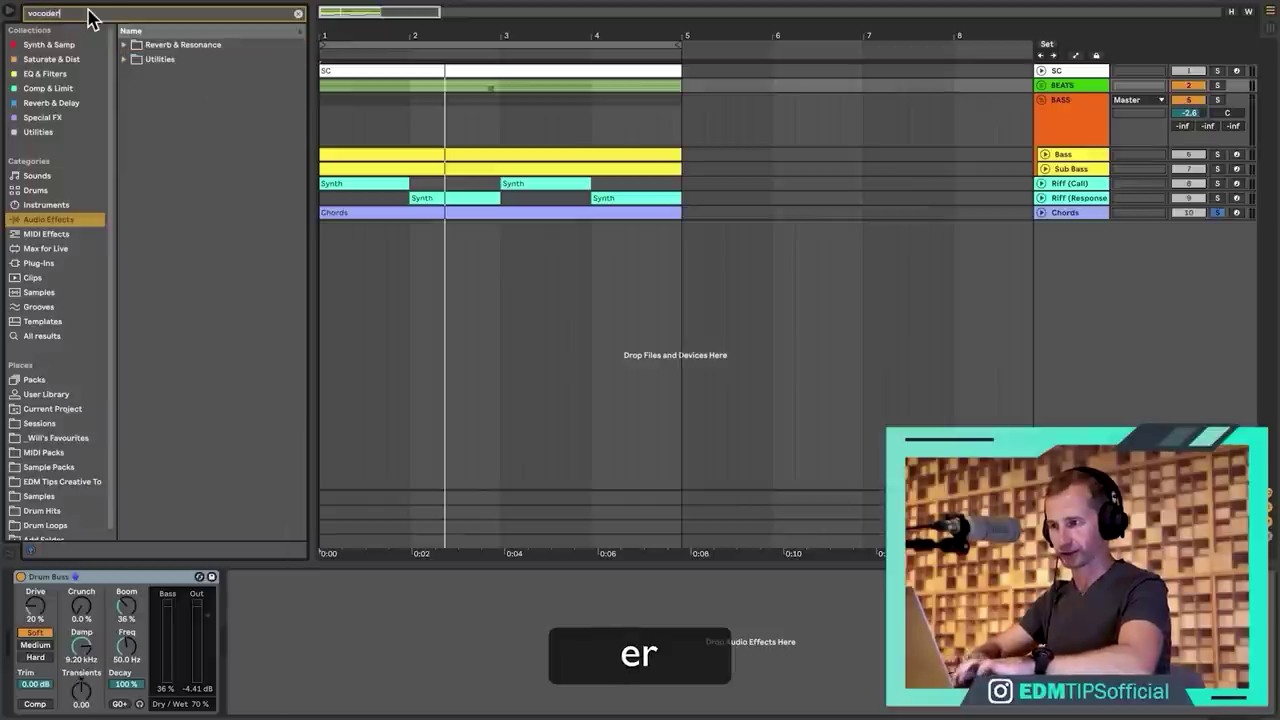
{"action": "left_click", "coordinate": [129, 44]}
{"action": "left_click", "coordinate": [146, 59]}
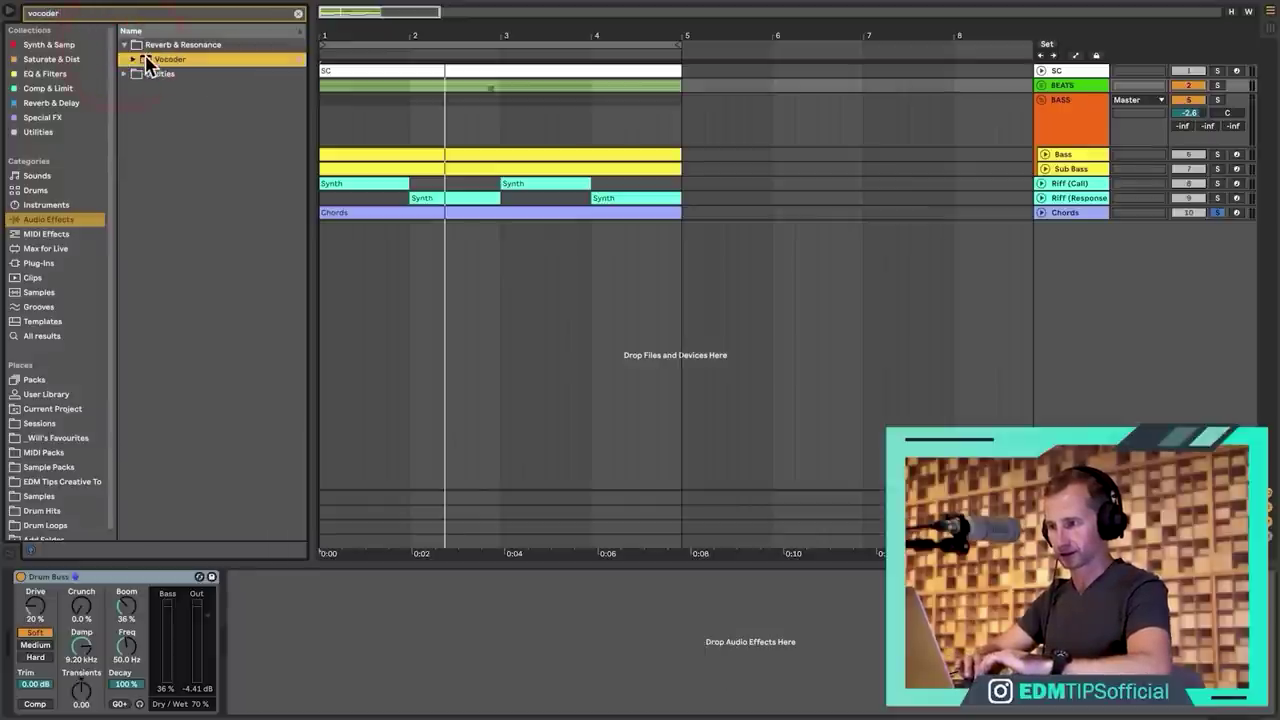
{"action": "left_click_drag", "start_coordinate": [358, 572], "coordinate": [380, 630]}
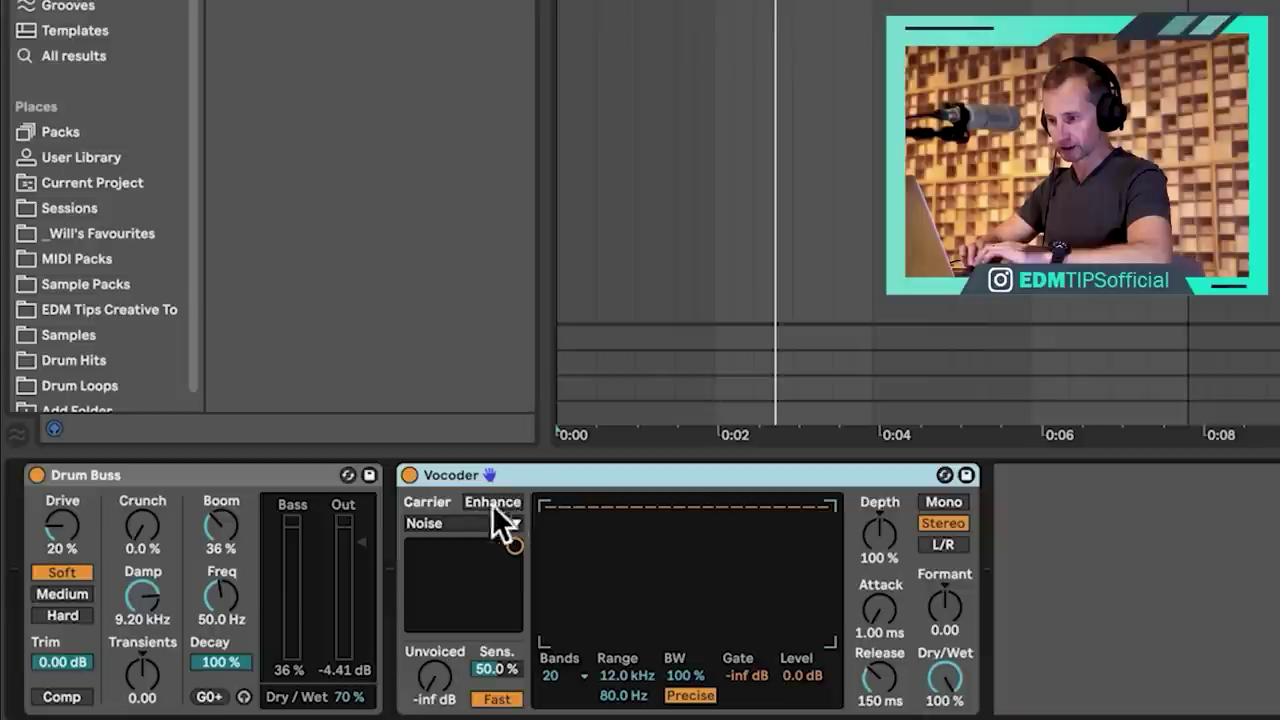
Set the Vocoder's carrier to External and take its audio from the Chords track.
{"action": "left_click", "coordinate": [272, 603]}
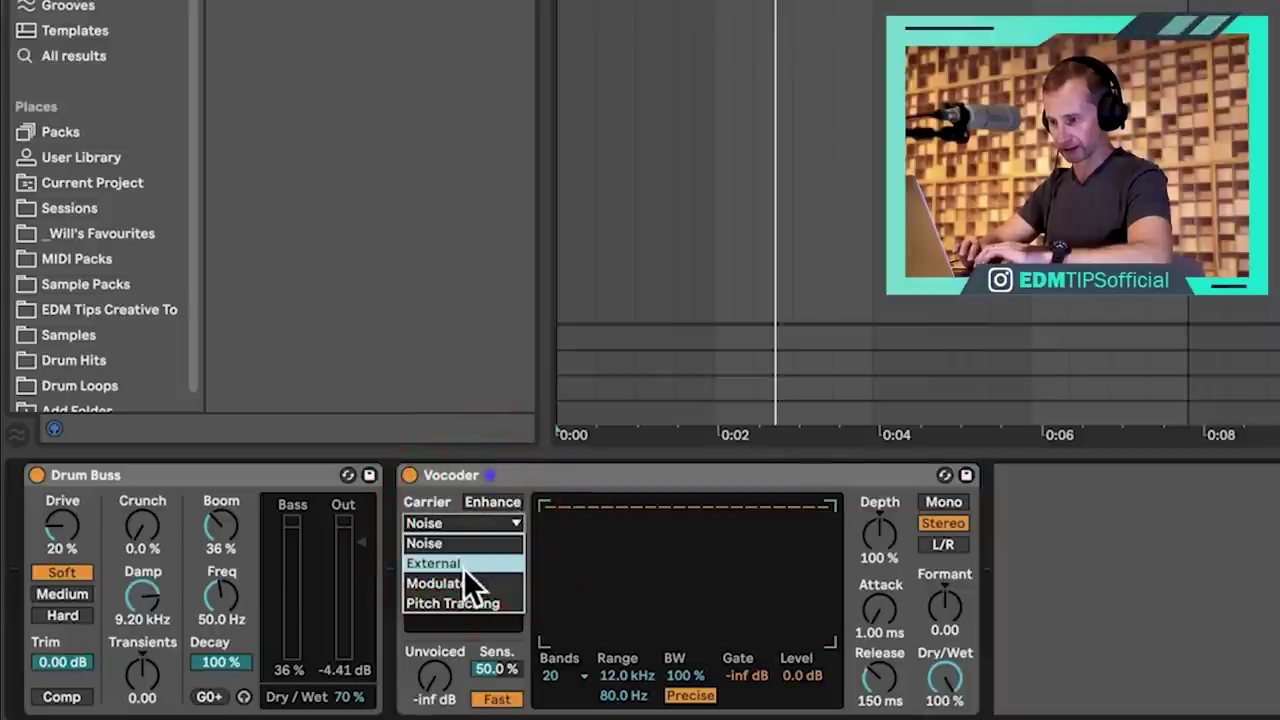
{"action": "left_click", "coordinate": [463, 563]}
{"action": "left_click", "coordinate": [491, 563]}
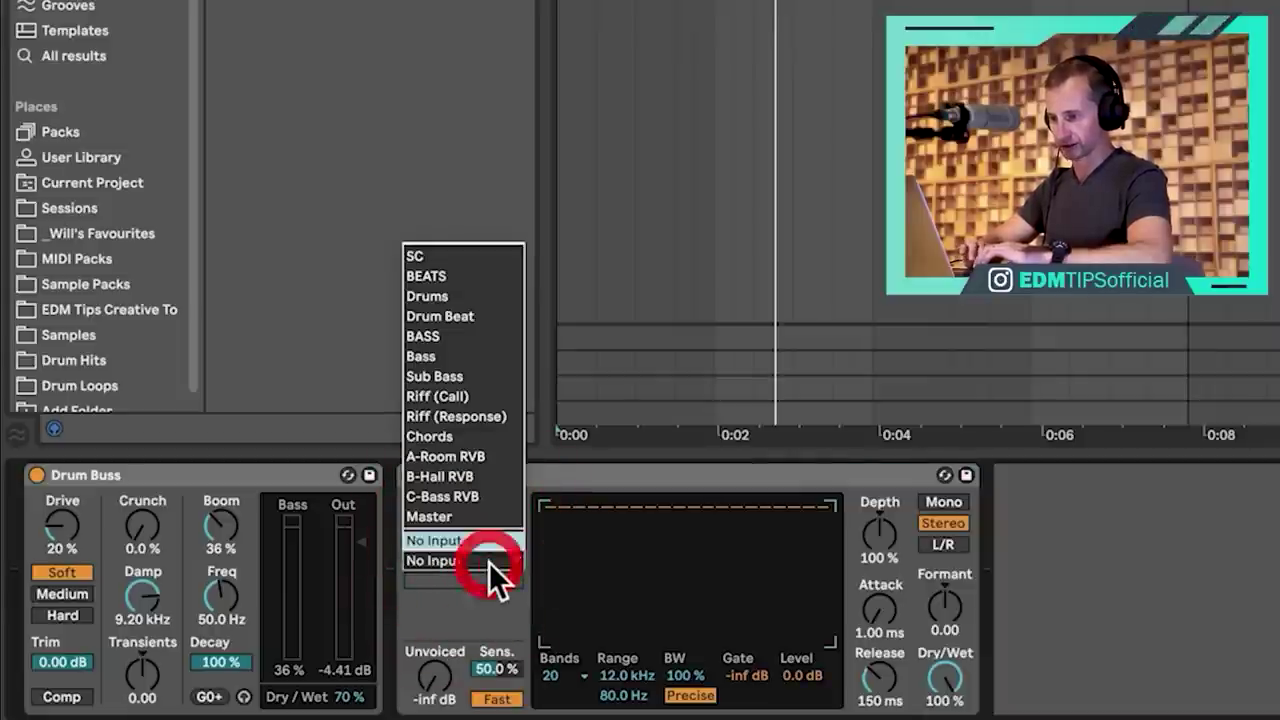
{"action": "left_click", "coordinate": [446, 438]}
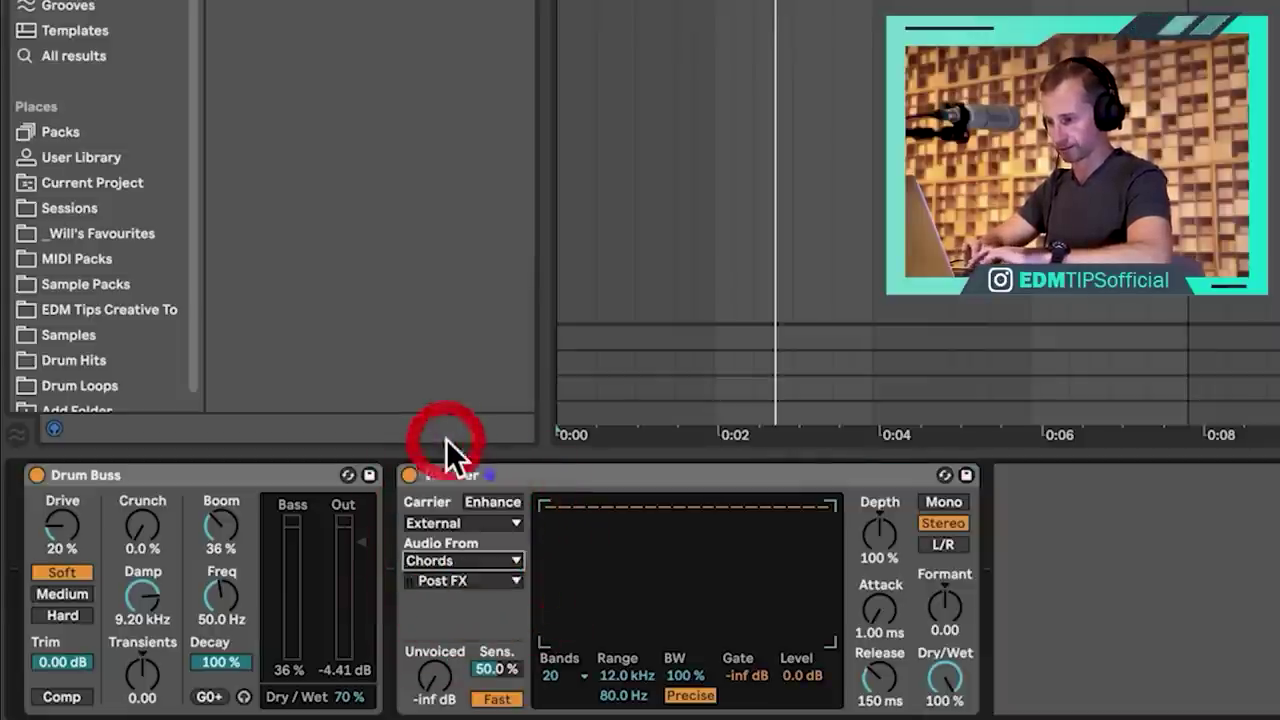
Unfold the Chords track and set its audio output to Sends Only.
{"action": "left_click", "coordinate": [1045, 215]}
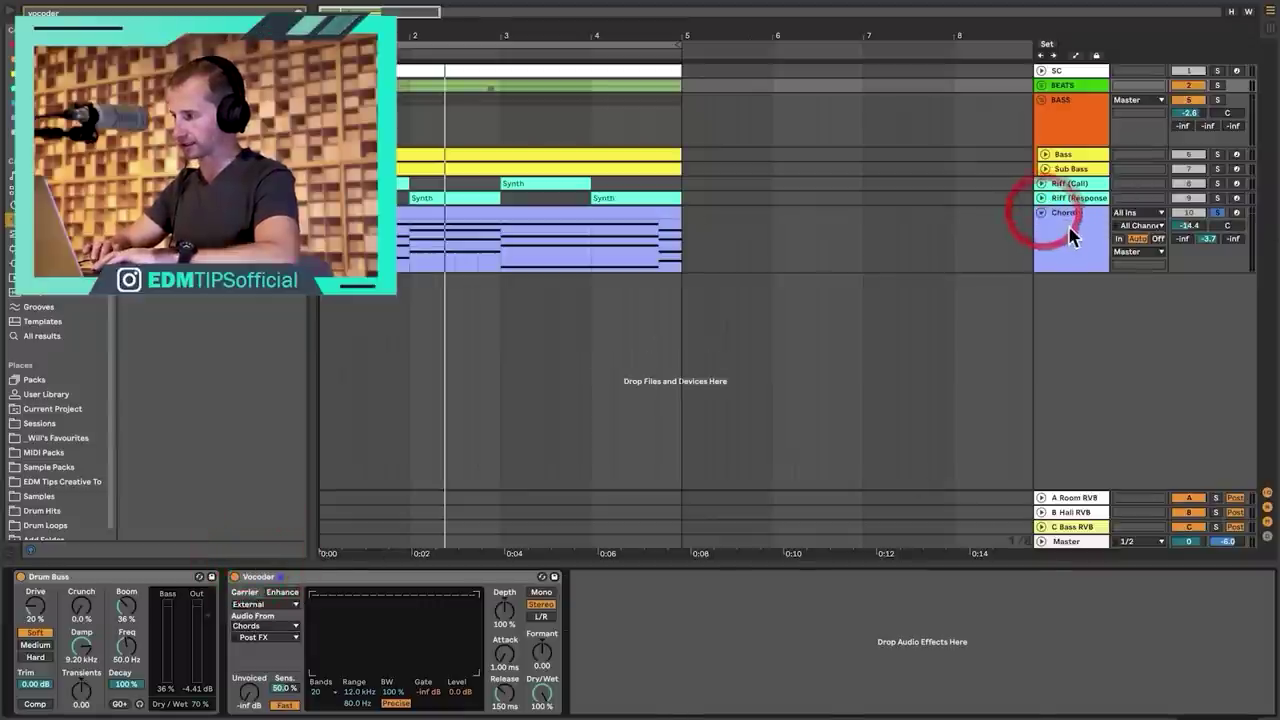
{"action": "left_click", "coordinate": [1125, 252]}
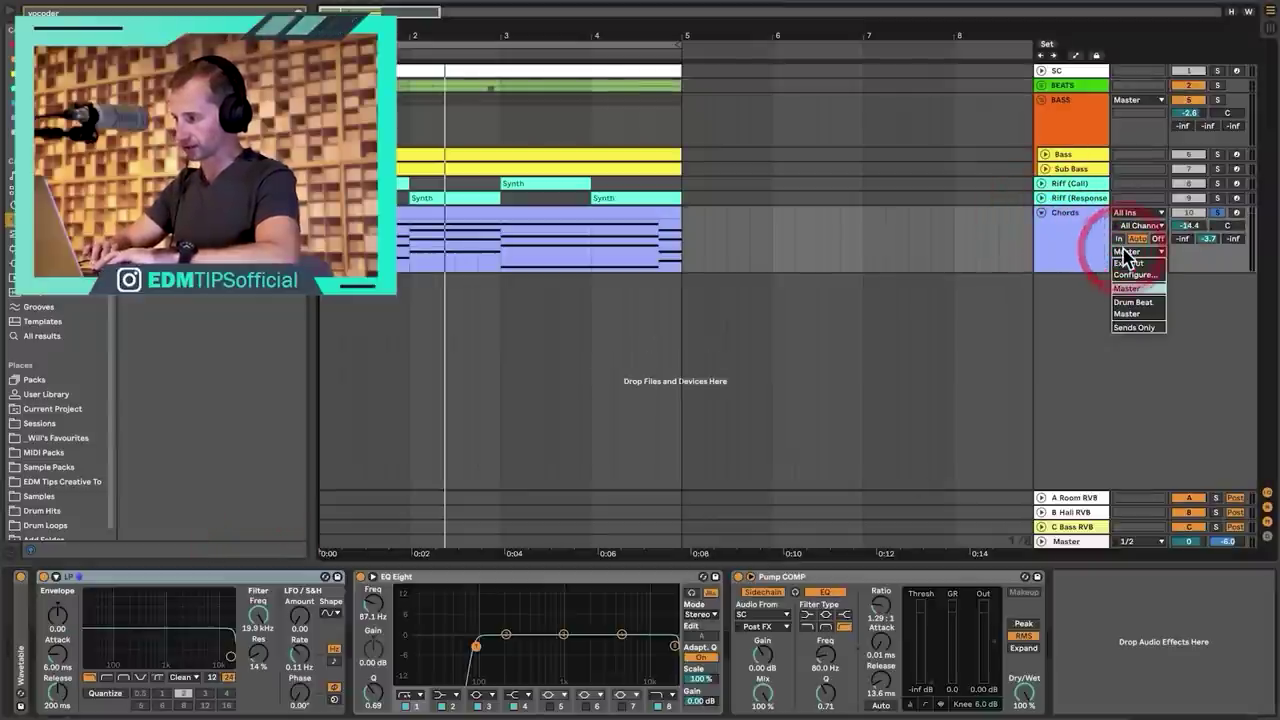
{"action": "left_click", "coordinate": [1131, 328]}
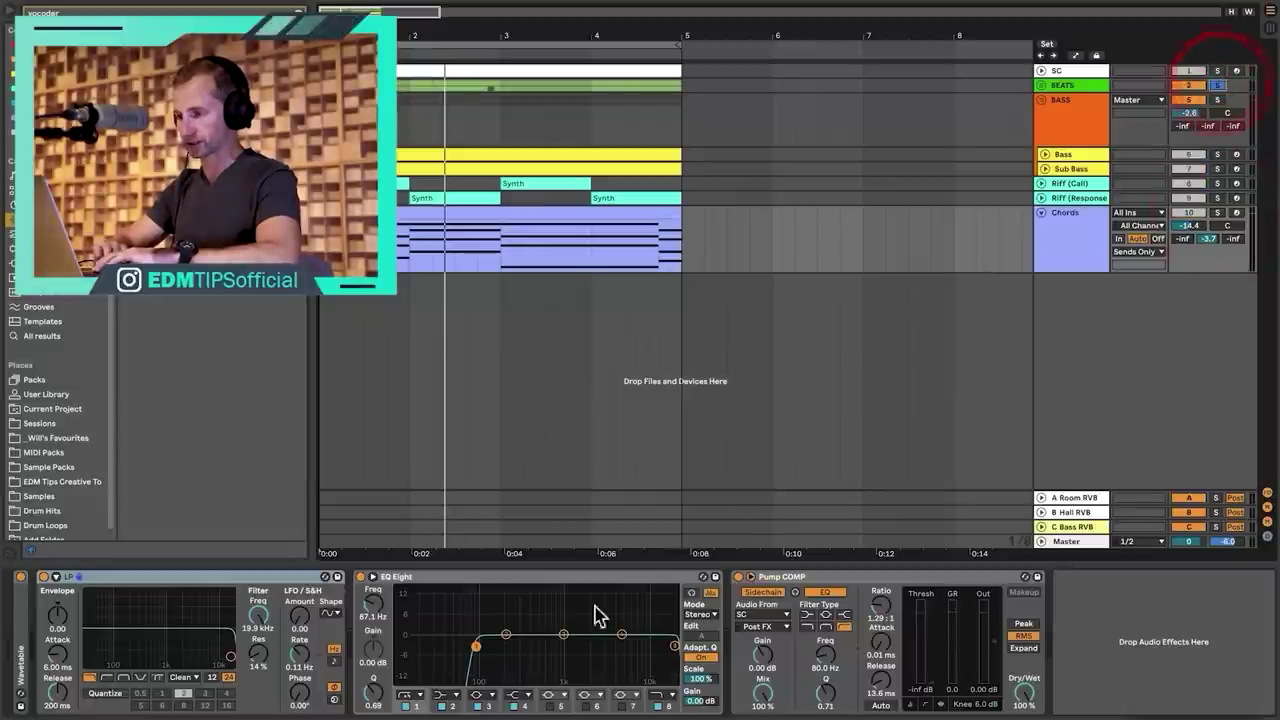
Return to the BEATS devices, play the beat and sweep the Vocoder's Dry/Wet from 0 to 100 %.
{"action": "left_click", "coordinate": [1093, 87]}
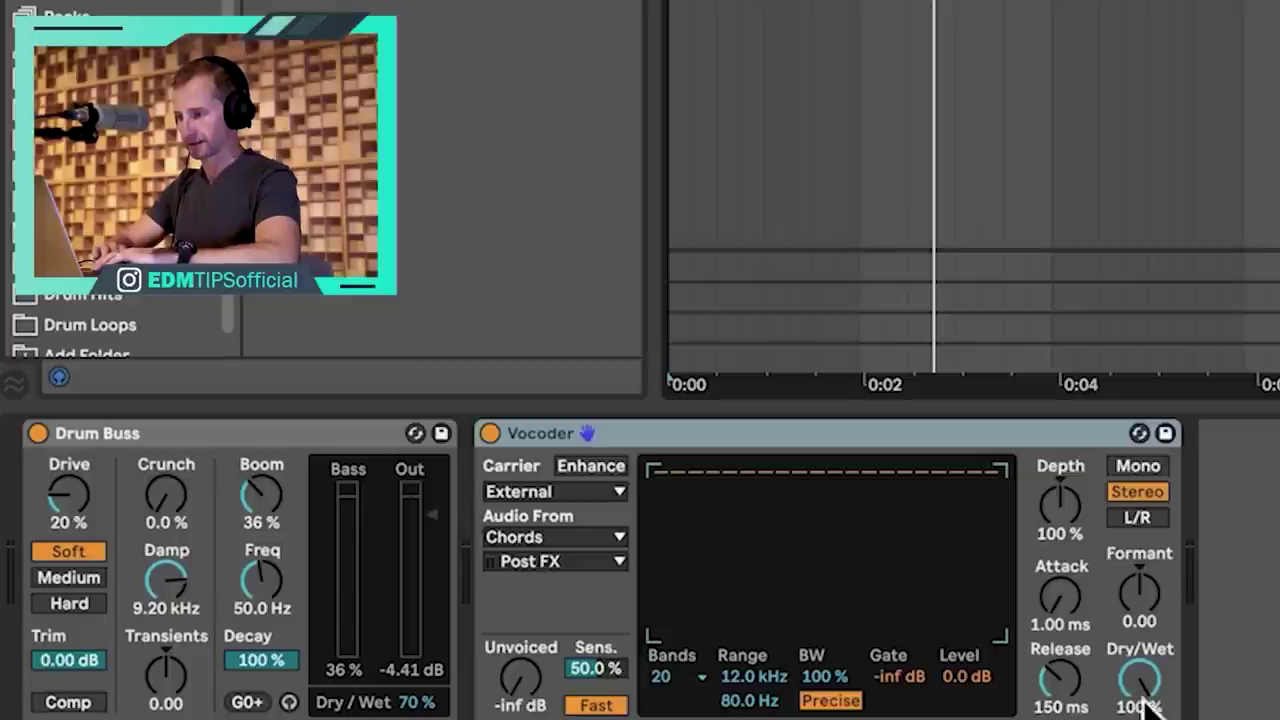
{"action": "left_click_drag", "start_coordinate": [542, 695], "coordinate": [547, 701]}
{"action": "key", "text": "space"}
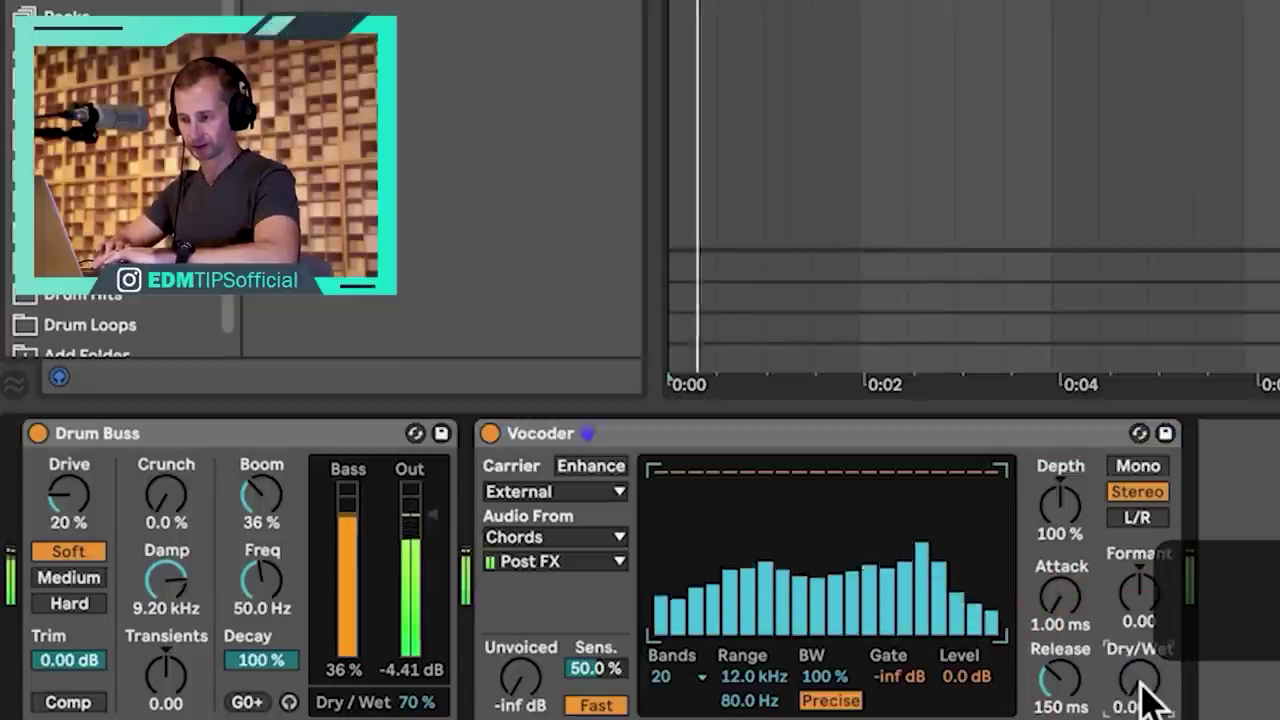
{"action": "left_click_drag", "start_coordinate": [1150, 700], "coordinate": [1150, 578]}
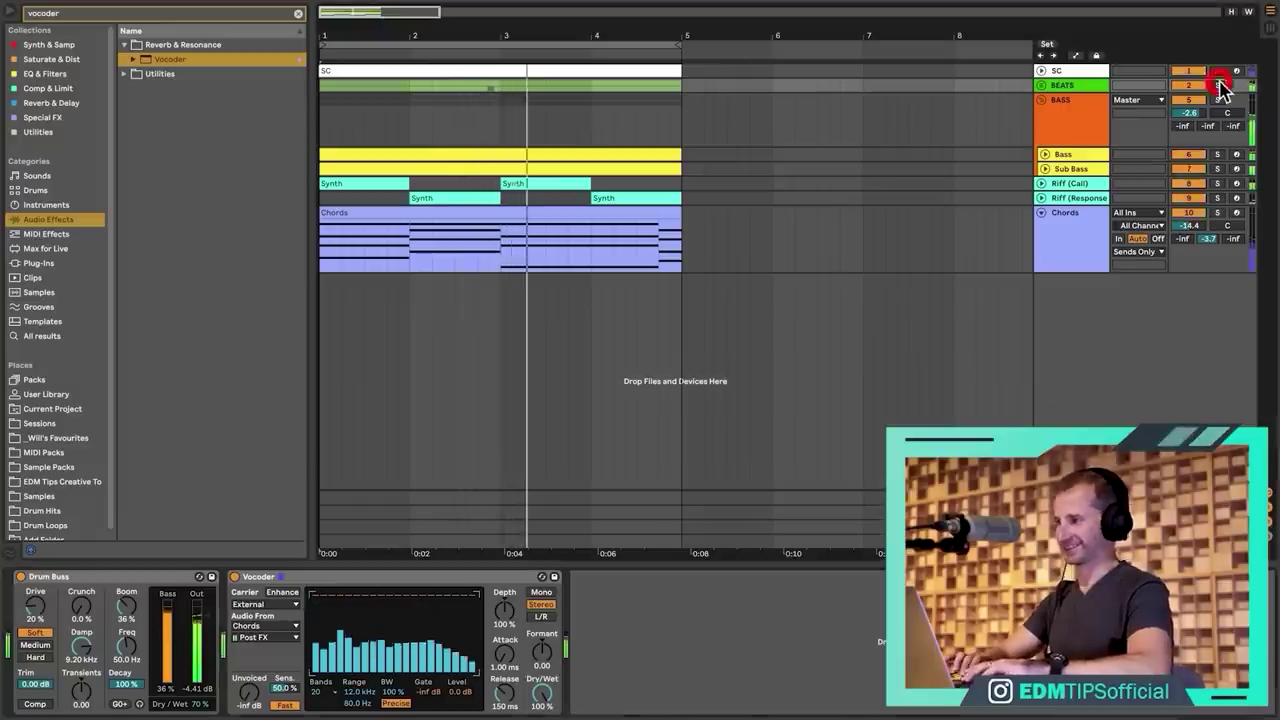
Toggle the BEATS solo and sweep the Vocoder's Formant up to 36.0 and down to -14.2 during playback.
{"action": "left_click", "coordinate": [1218, 85]}
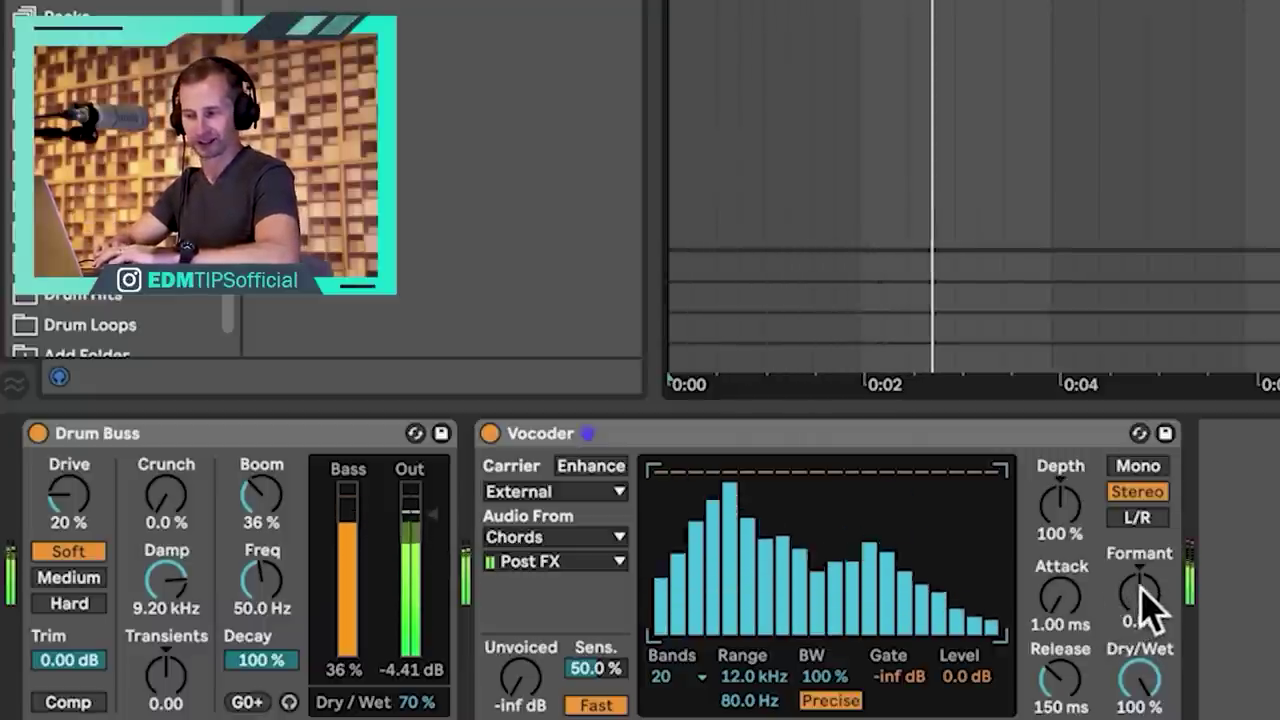
{"action": "left_click_drag", "start_coordinate": [1145, 610], "coordinate": [1145, 530]}
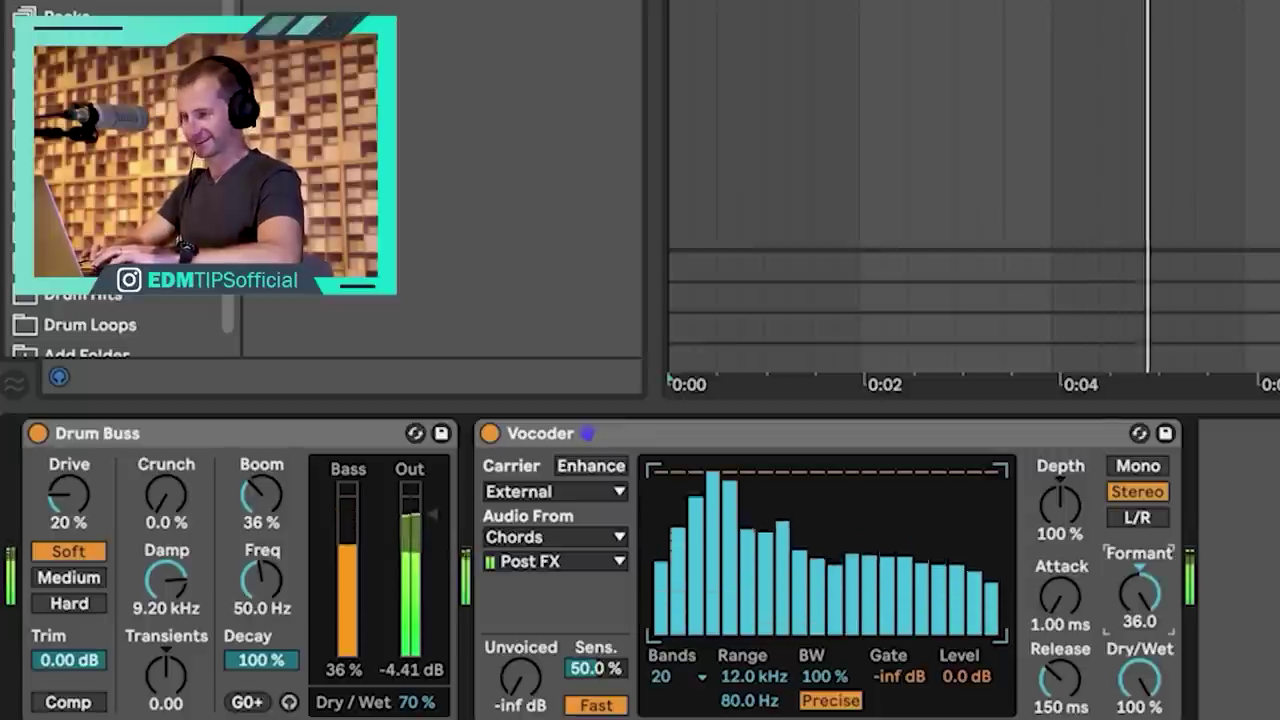
{"action": "left_click_drag", "start_coordinate": [1134, 595], "coordinate": [1134, 615]}
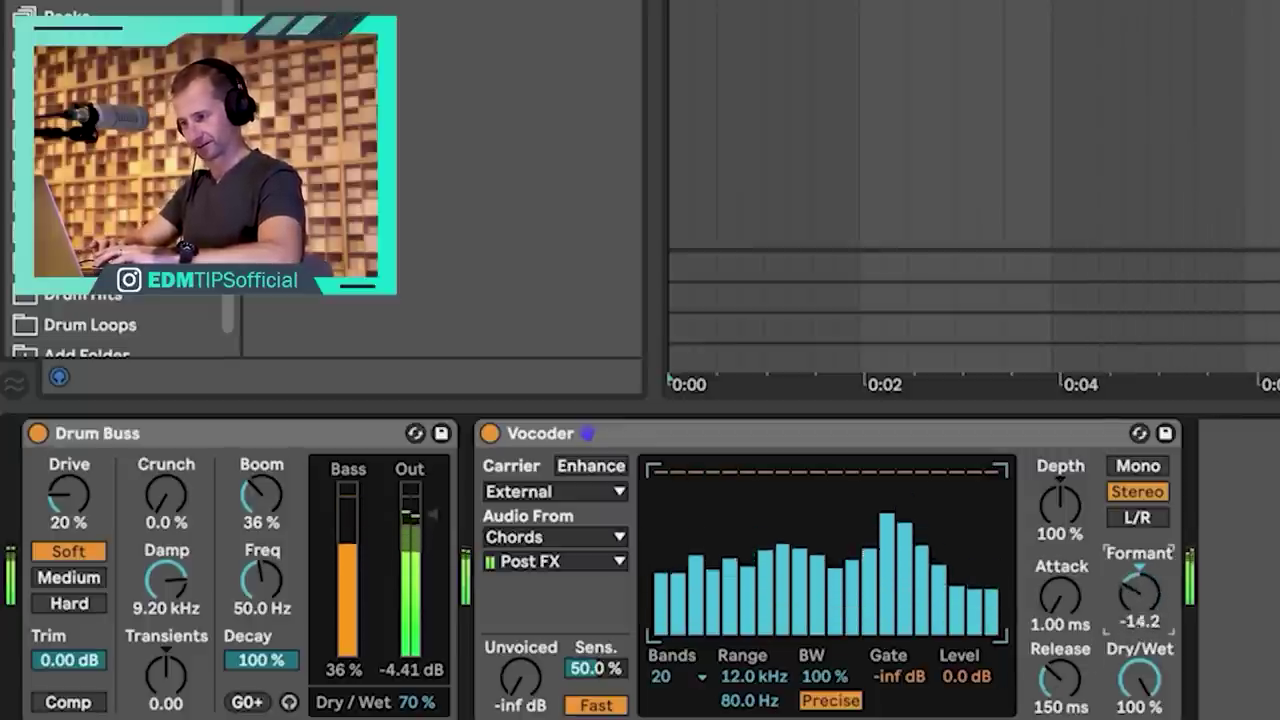
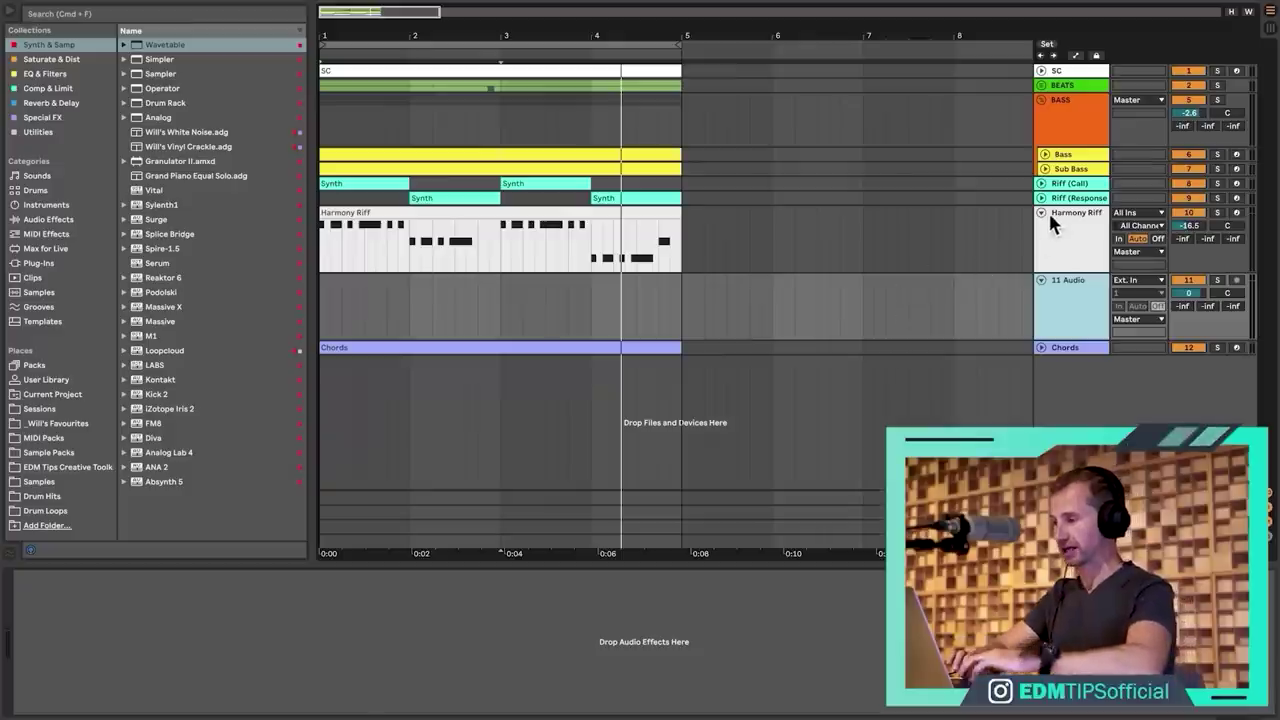
View the Wavetable on the Harmony Riff track and play the arrangement, toggling the track's solo to compare.
{"action": "left_click", "coordinate": [1048, 212]}
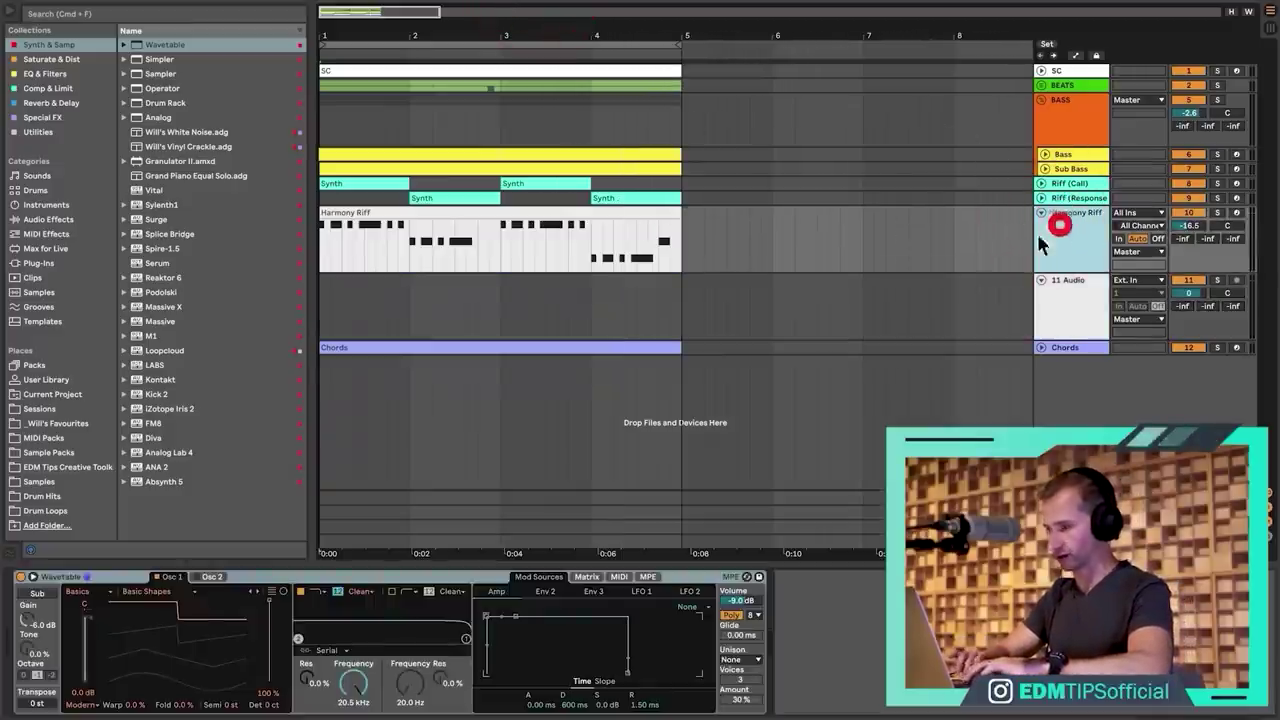
{"action": "key", "text": "space"}
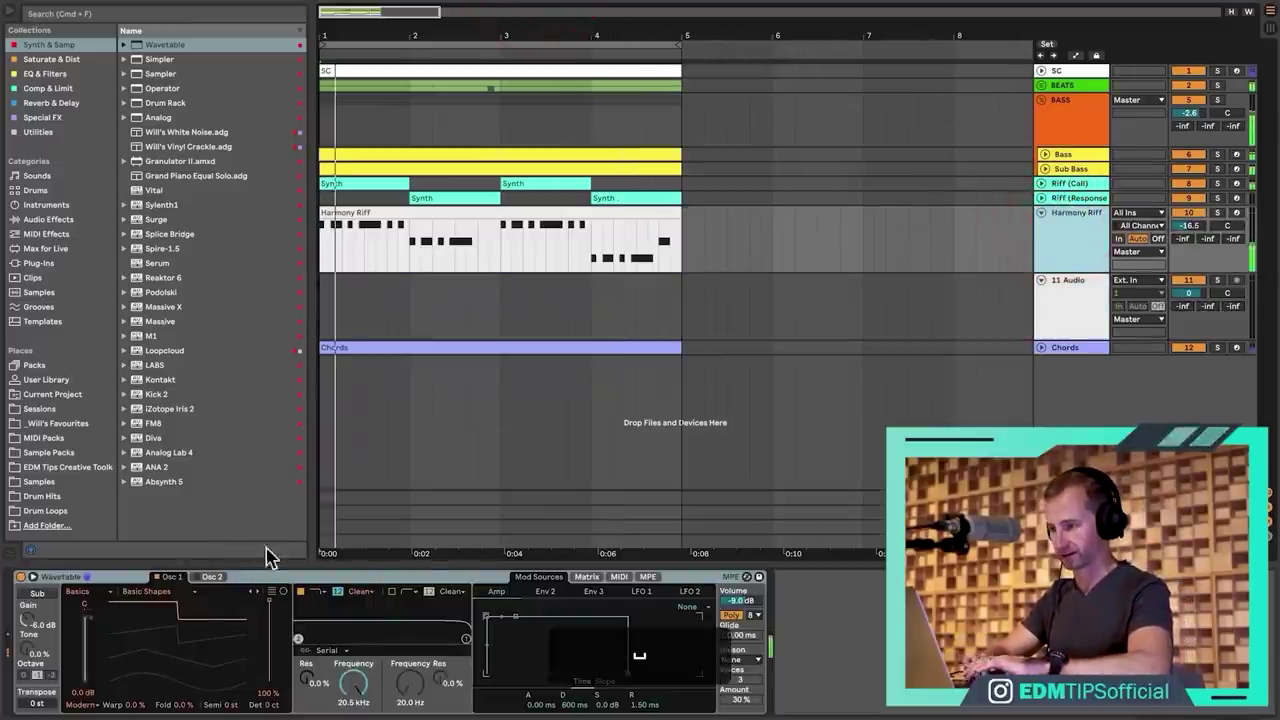
{"action": "left_click", "coordinate": [1218, 212]}
{"action": "left_click", "coordinate": [1218, 212]}
{"action": "left_click", "coordinate": [1219, 214]}
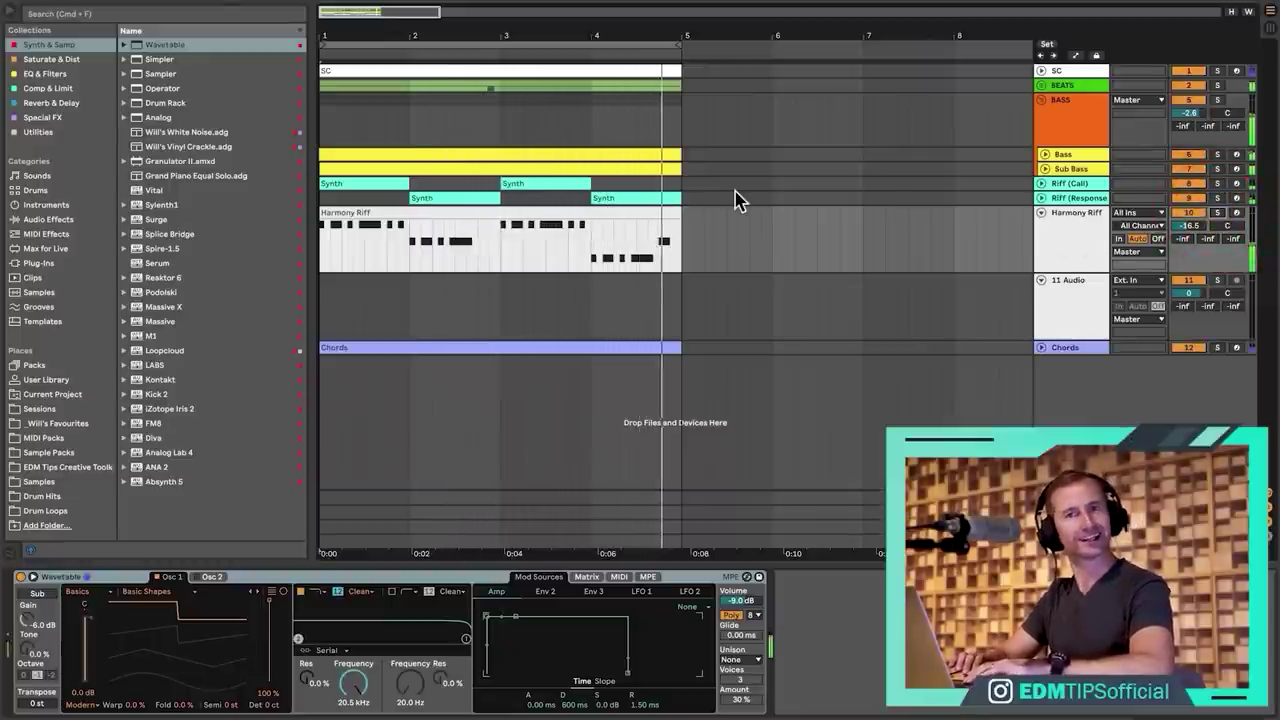
{"action": "key", "text": "space"}
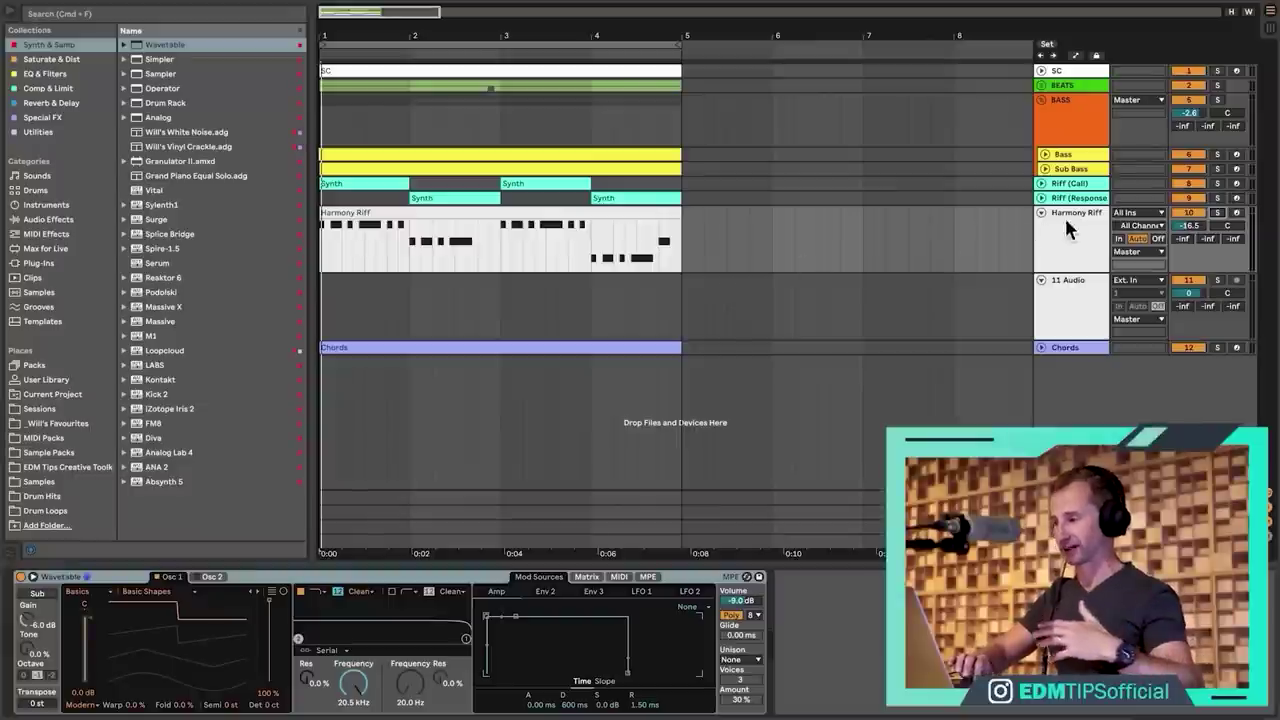
Bring the MBO_opera_04_C sample from its file window onto the empty audio track at bar 1.
{"action": "left_click", "coordinate": [1068, 228]}
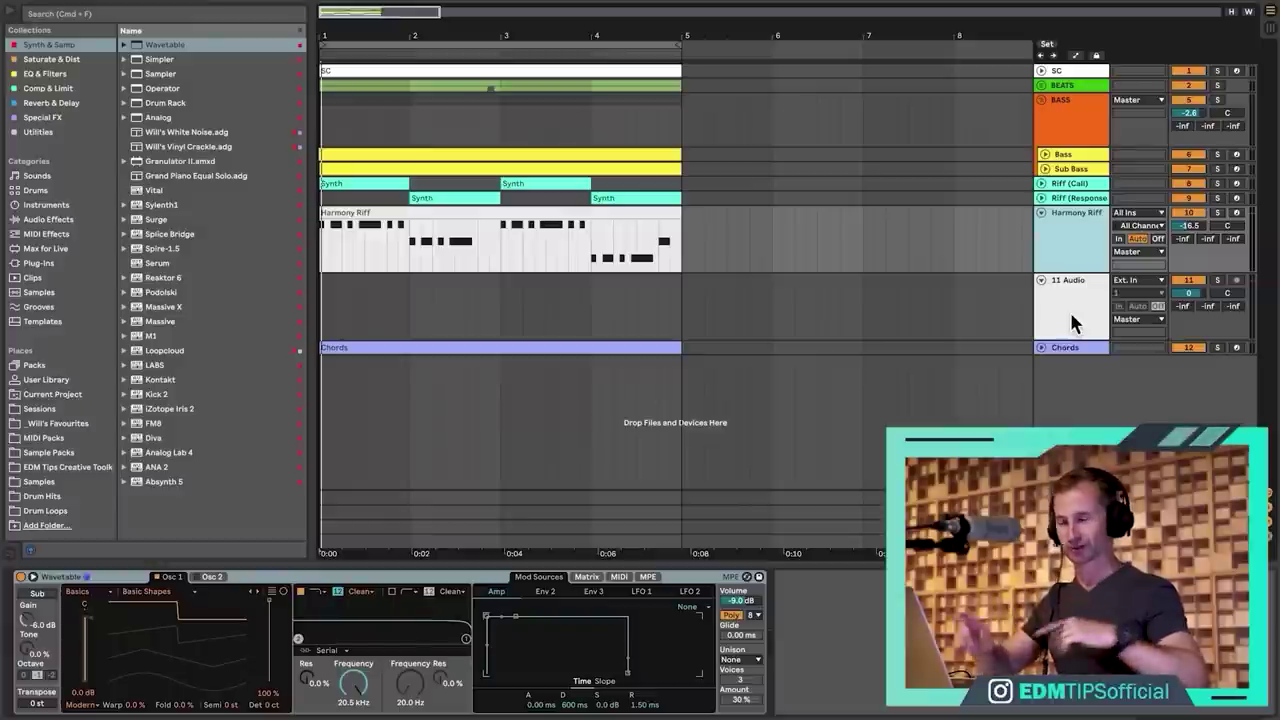
{"action": "left_click", "coordinate": [1070, 312]}
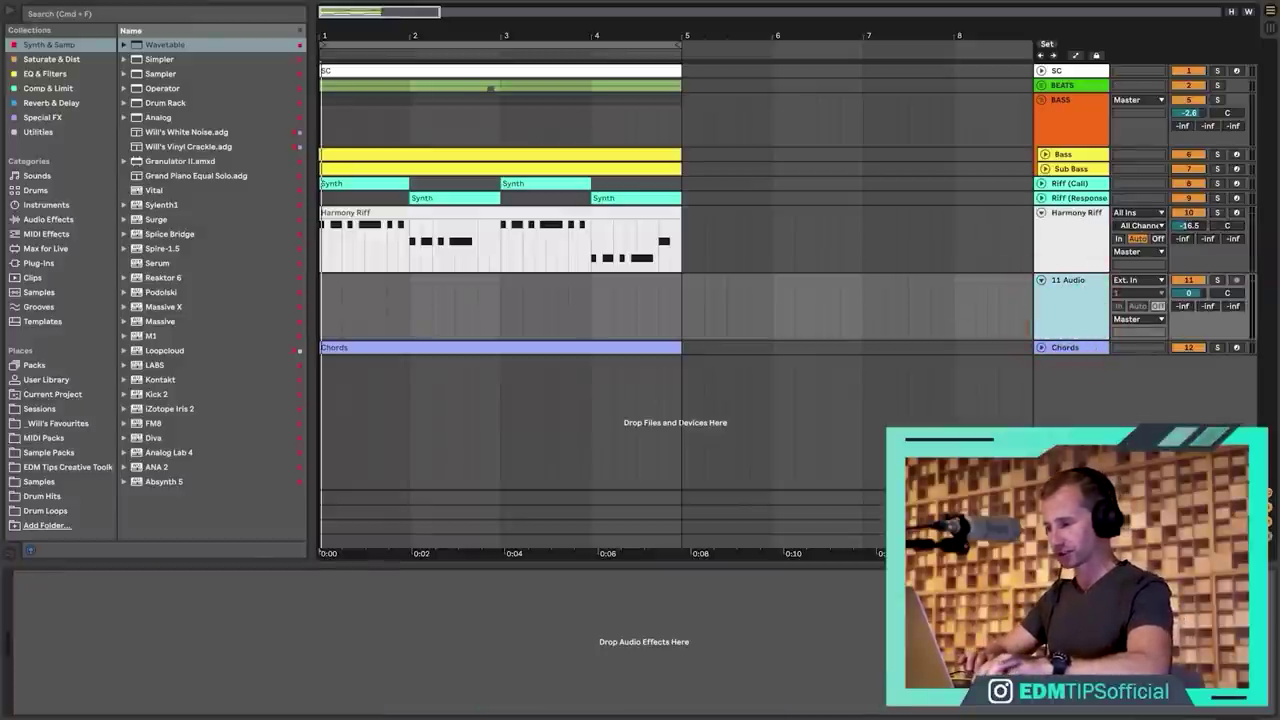
{"action": "mouse_move", "coordinate": [870, 710]}
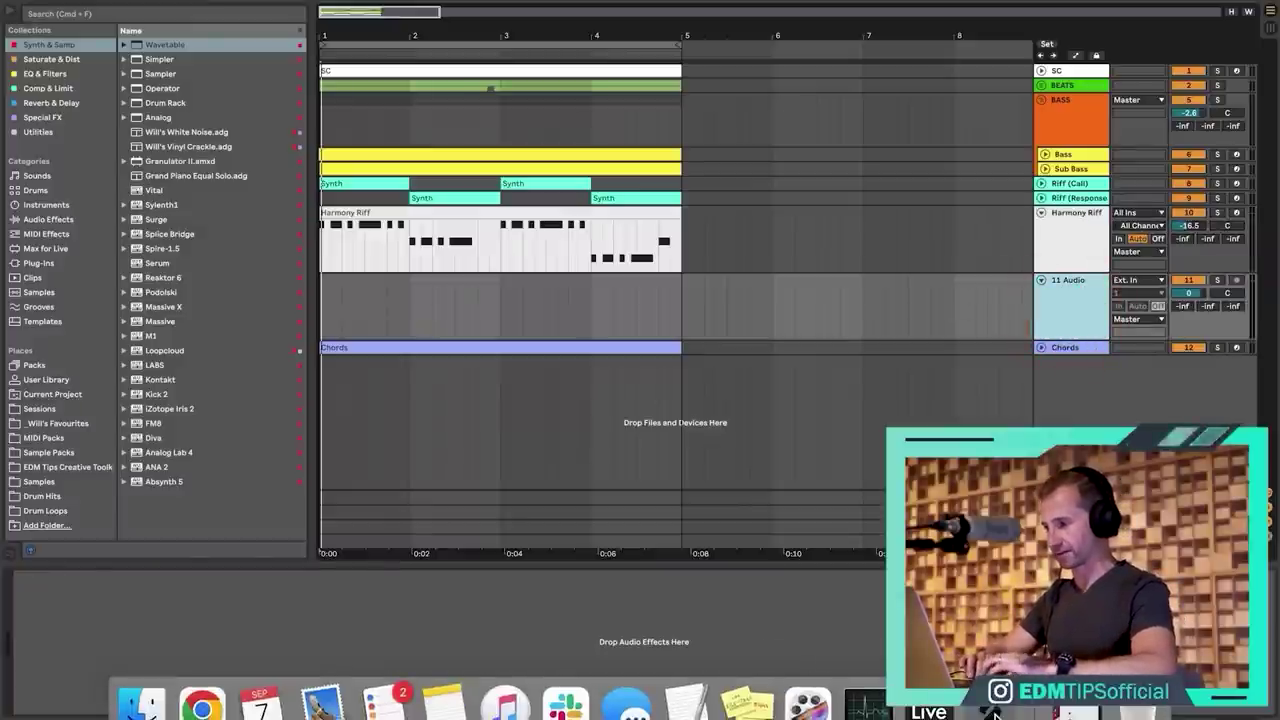
{"action": "left_click", "coordinate": [995, 714]}
{"action": "left_click_drag", "start_coordinate": [318, 505], "coordinate": [357, 323]}
{"action": "key", "text": "super+Tab"}
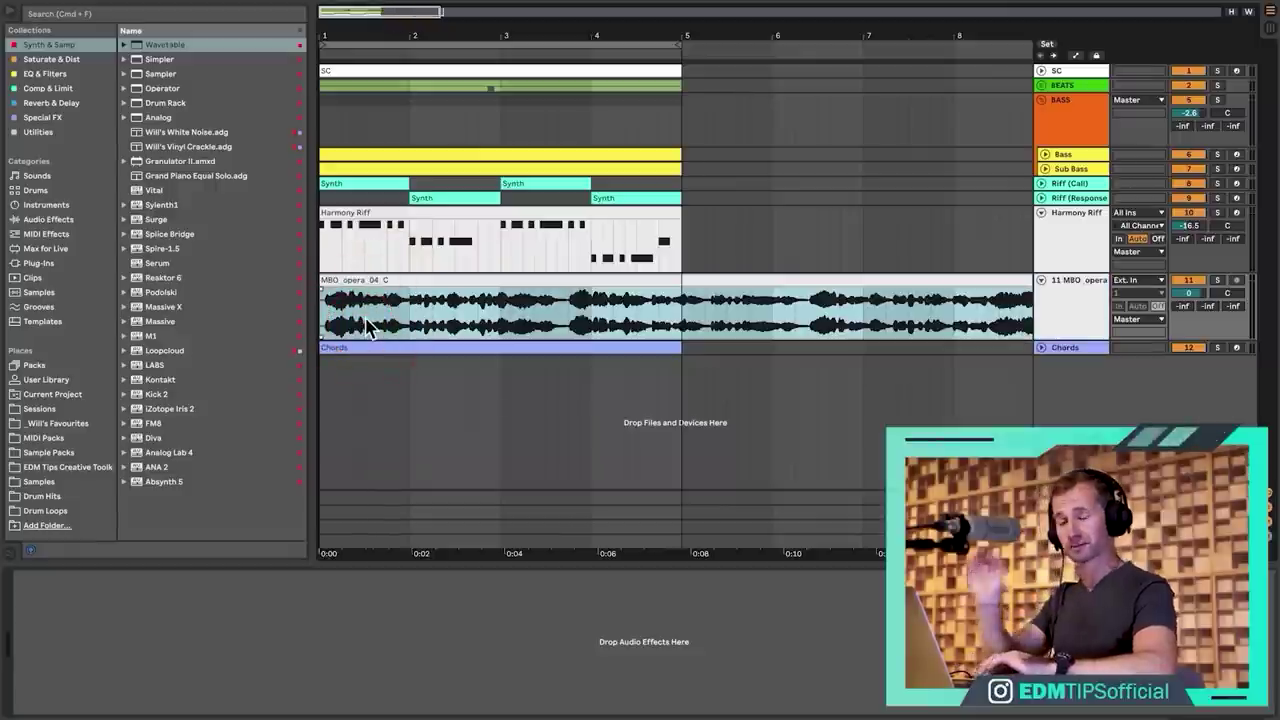
Solo the opera vocal track, open its clip and turn Warp off.
{"action": "left_click", "coordinate": [1066, 290]}
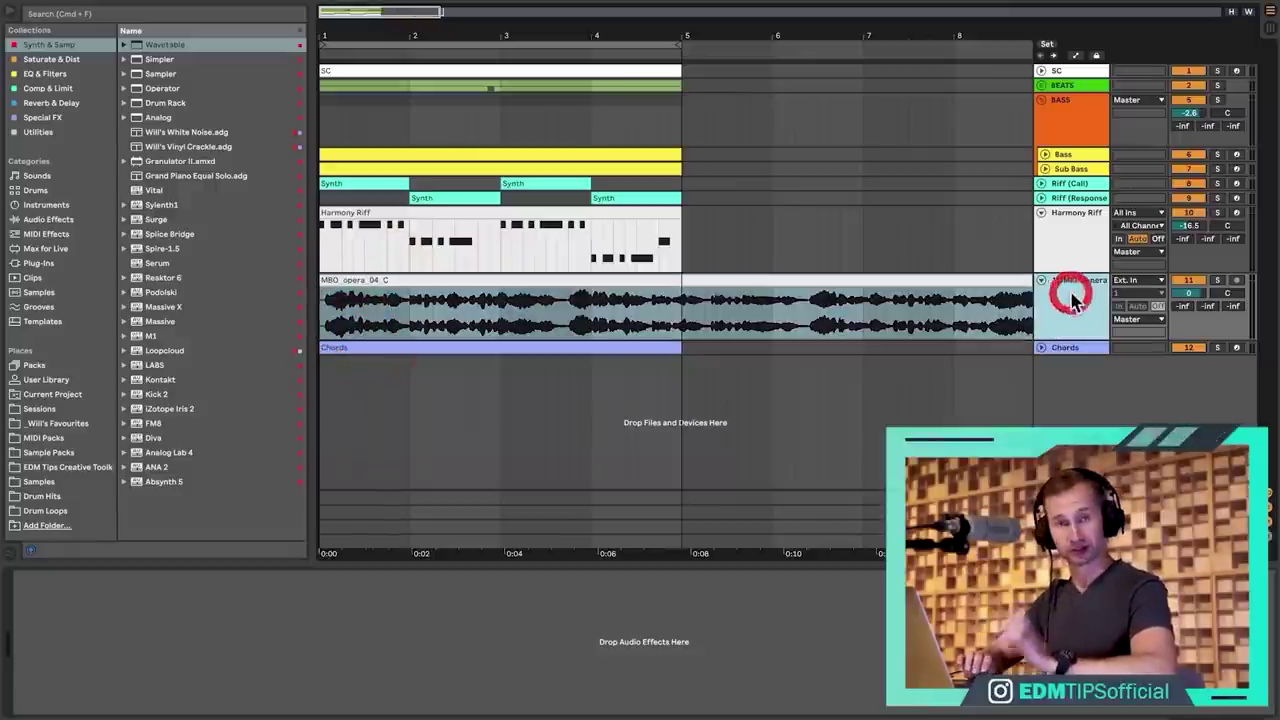
{"action": "left_click", "coordinate": [1217, 281]}
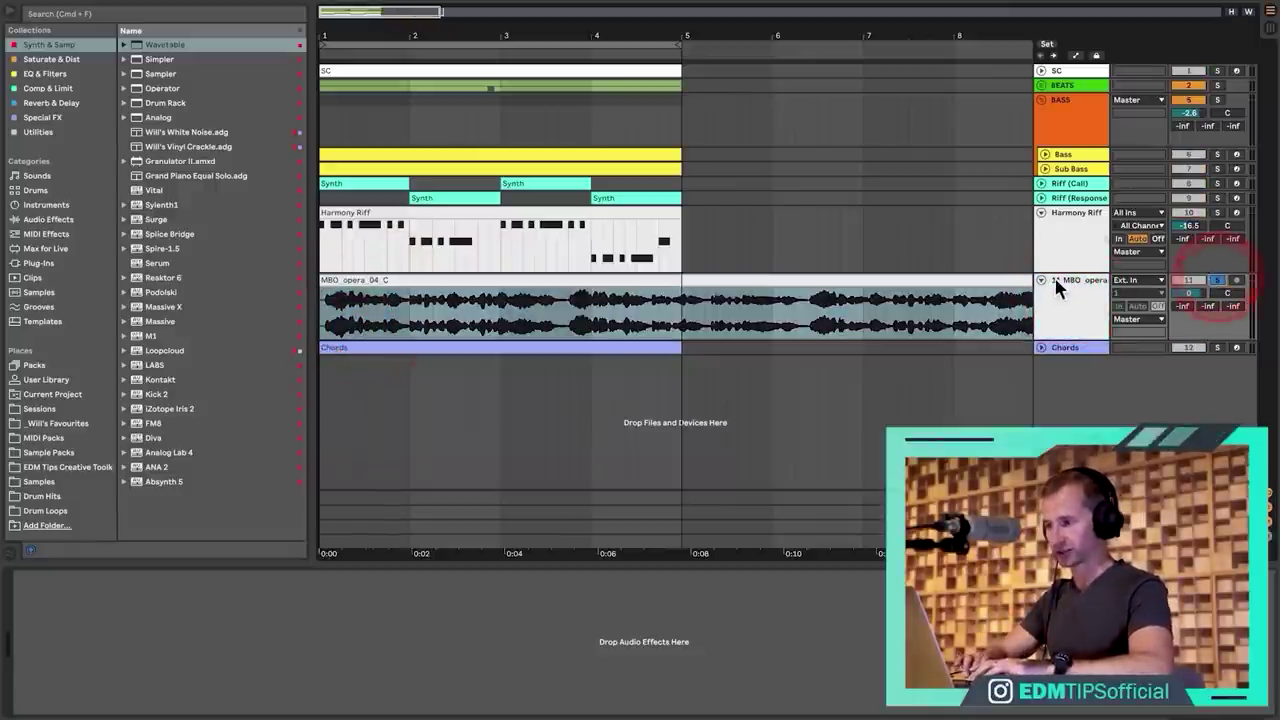
{"action": "double_click", "coordinate": [552, 295]}
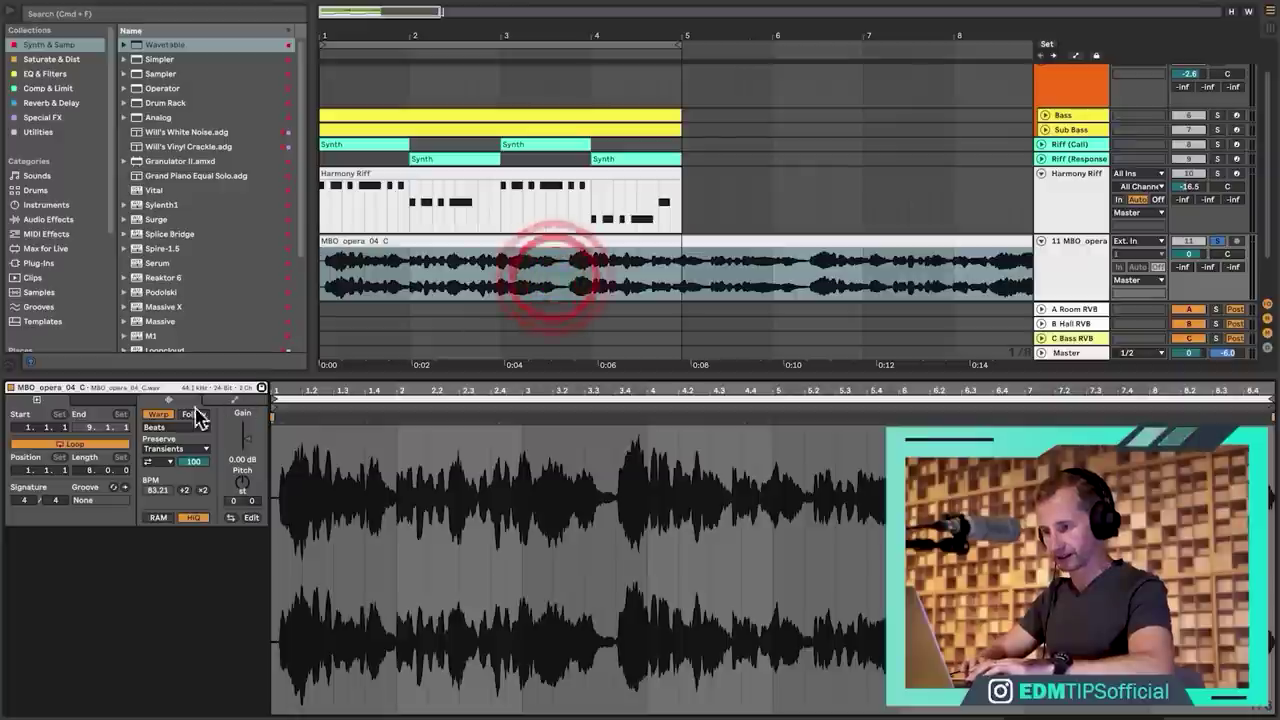
{"action": "left_click", "coordinate": [158, 414]}
Play the opera vocal from the start of bar 1 and again from the first sung note.
{"action": "left_click_drag", "start_coordinate": [329, 34], "coordinate": [322, 35]}
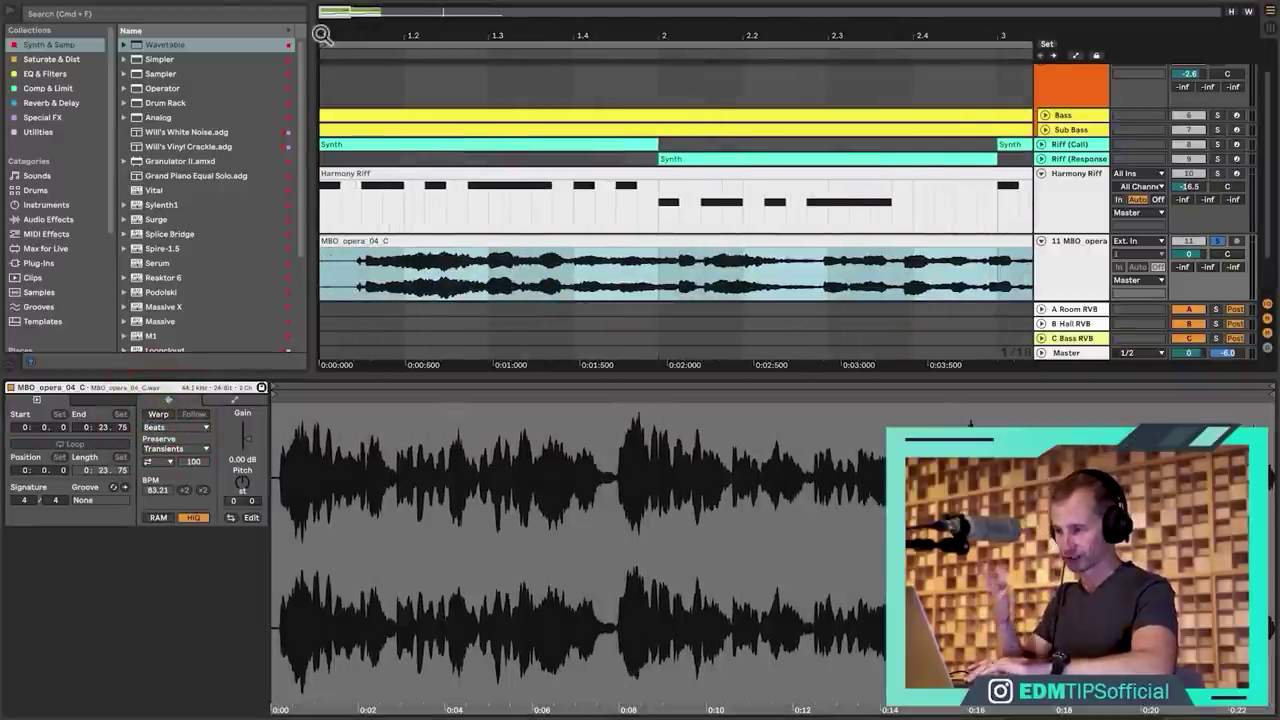
{"action": "key", "text": "space"}
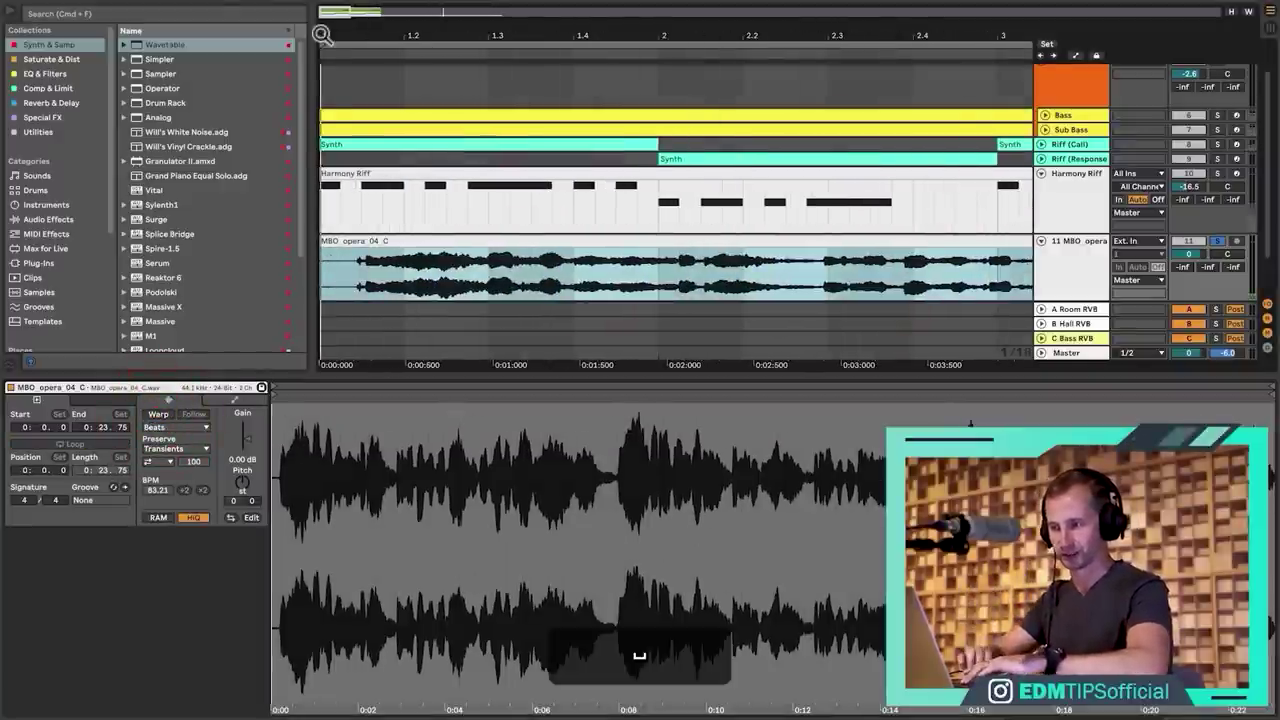
{"action": "key", "text": "space"}
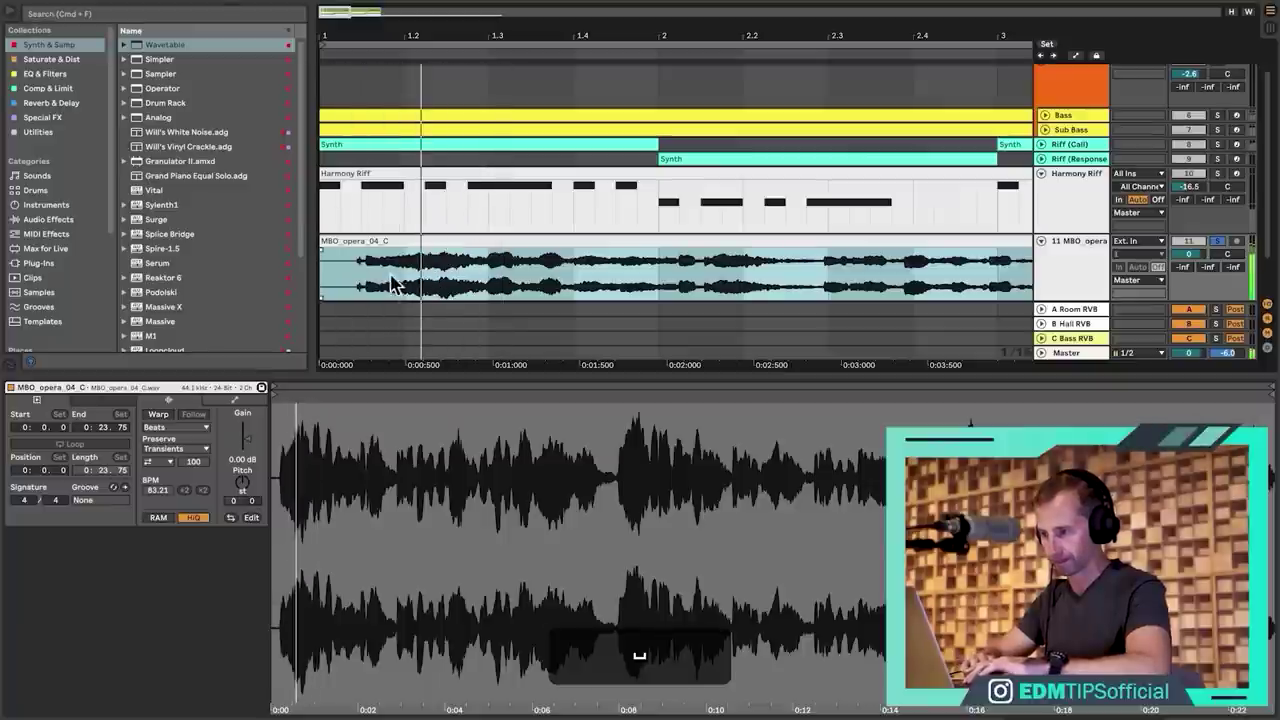
{"action": "left_click", "coordinate": [366, 273]}
{"action": "key", "text": "space"}
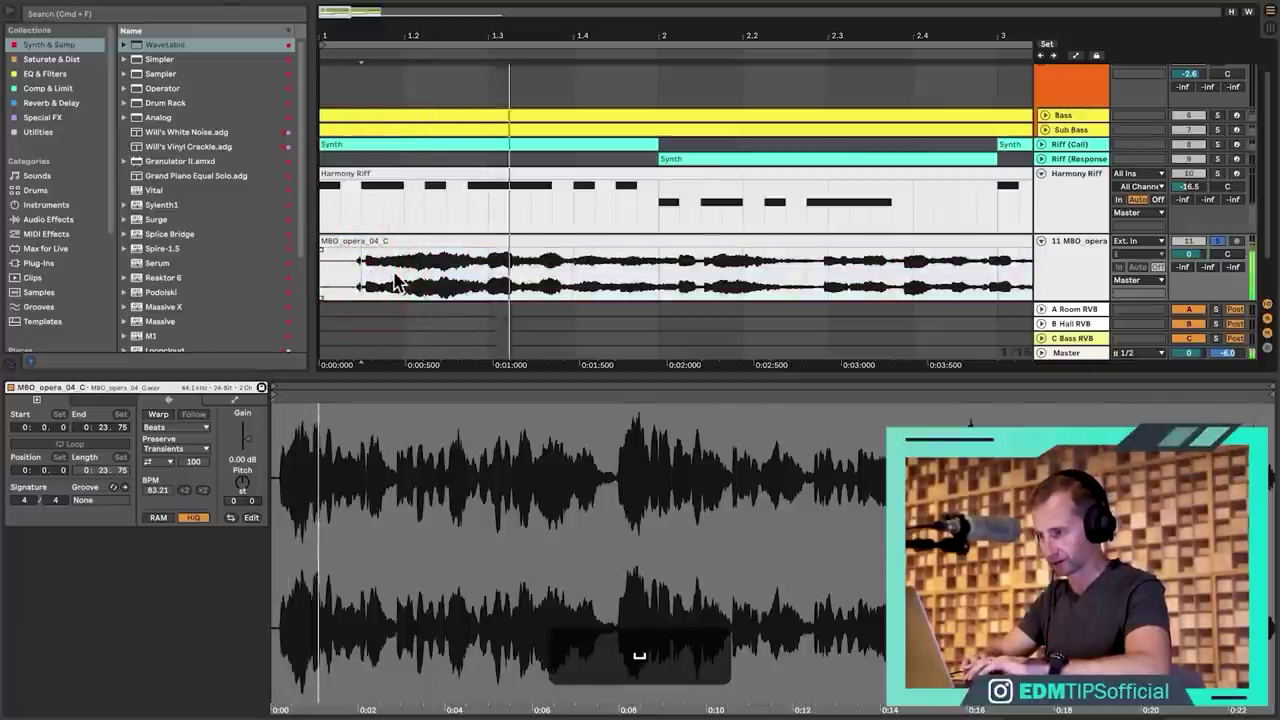
Play the opera vocal on through bar 3 and replay it from the sung note just after the start of bar 3.
{"action": "scroll", "coordinate": [508, 286], "scroll_direction": "right", "scroll_amount": 1}
{"action": "scroll", "coordinate": [507, 287], "scroll_direction": "right", "scroll_amount": 5}
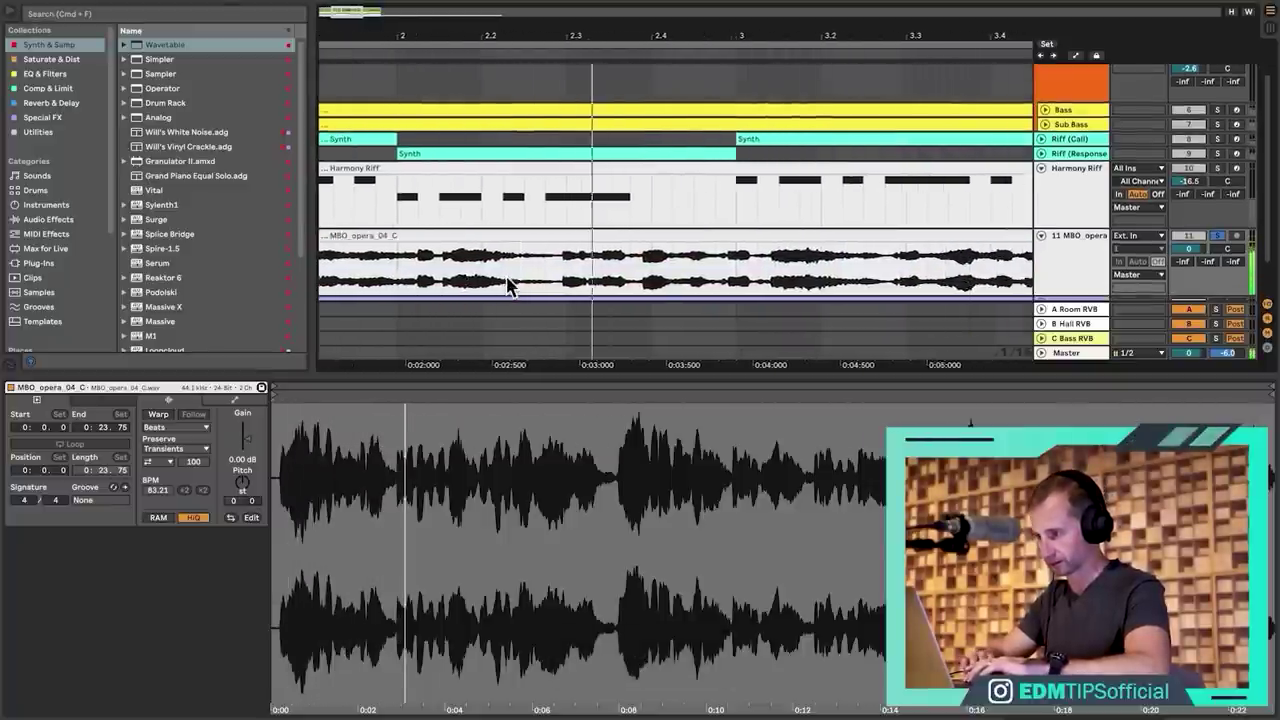
{"action": "scroll", "coordinate": [507, 287], "scroll_direction": "down", "scroll_amount": 1}
{"action": "key", "text": "space"}
{"action": "left_click", "coordinate": [507, 278]}
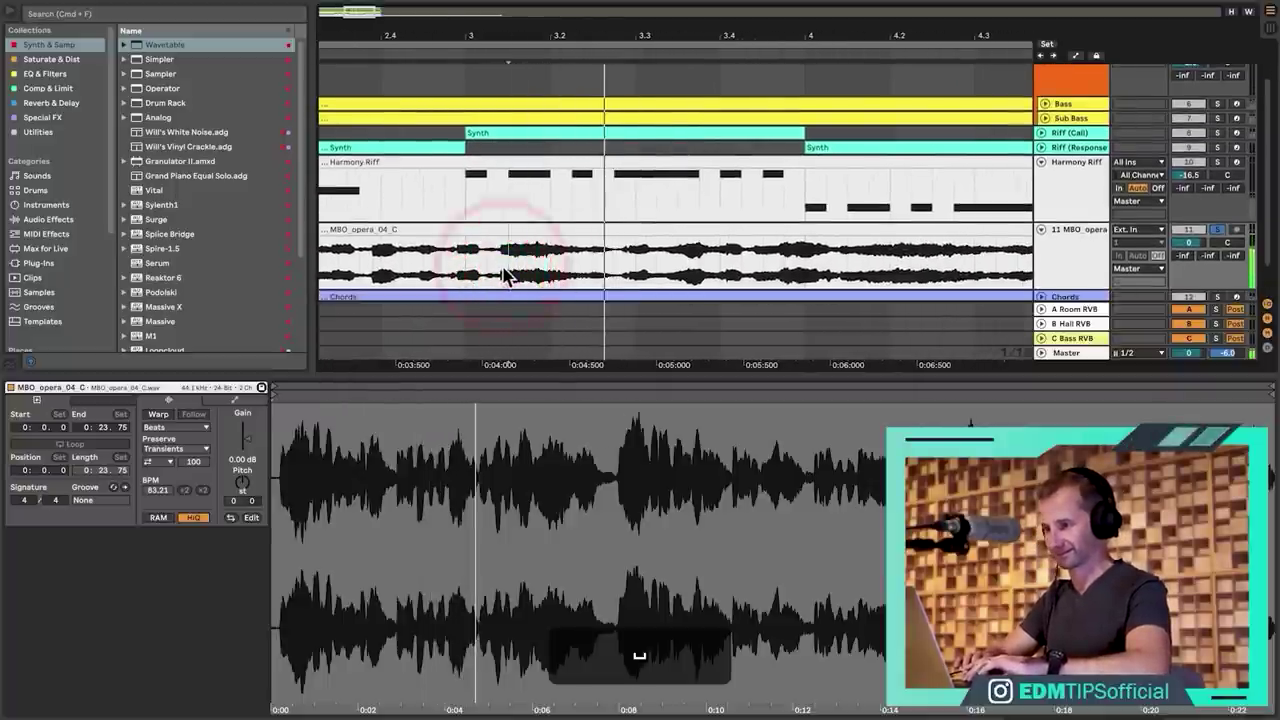
Split the opera clip at the sung note's onset just before 3.1.3 and delete the part before it.
{"action": "left_click_drag", "start_coordinate": [509, 63], "coordinate": [502, 63]}
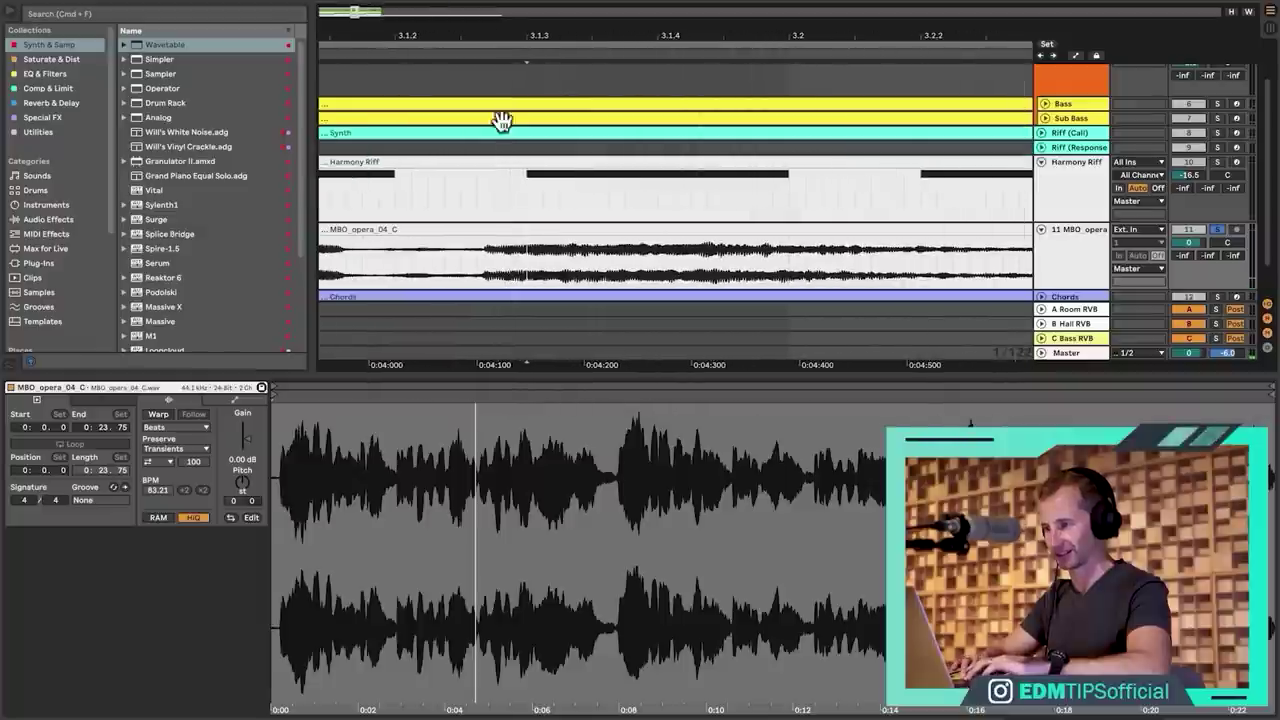
{"action": "key", "text": "space"}
{"action": "left_click", "coordinate": [489, 263]}
{"action": "key", "text": "super+e"}
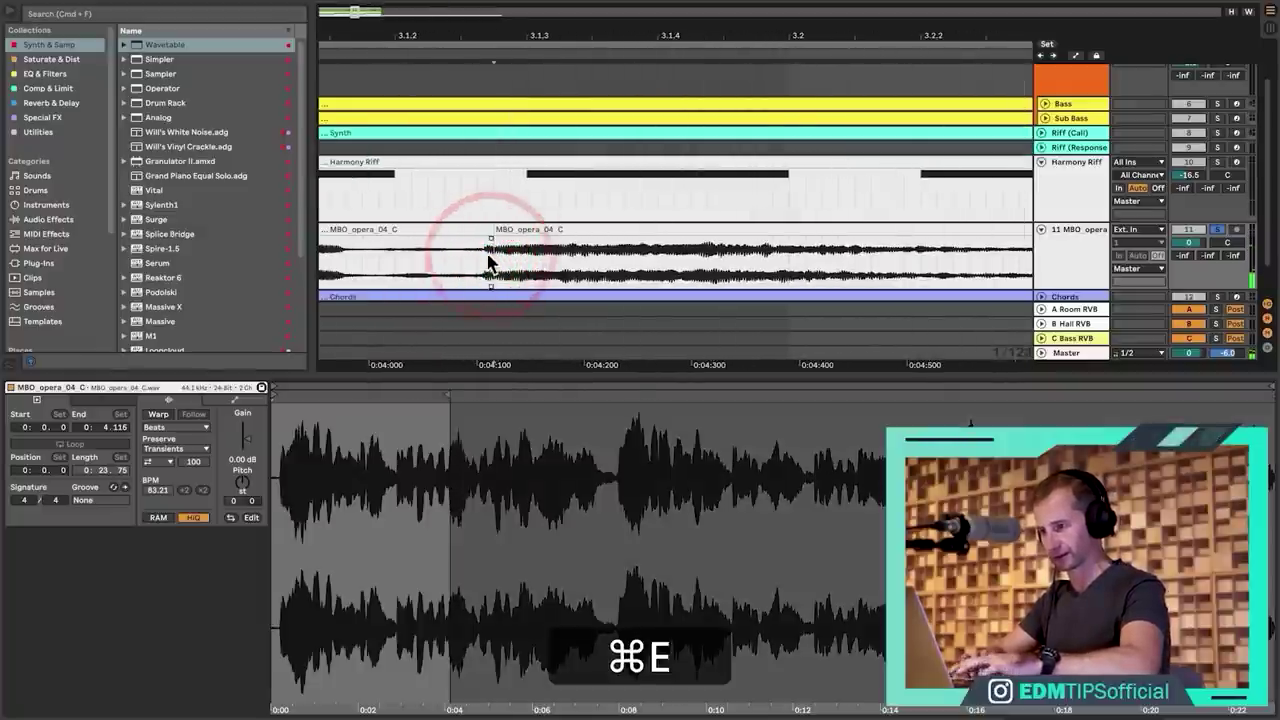
{"action": "left_click", "coordinate": [466, 229]}
{"action": "key", "text": "BackSpace"}
Play the isolated note, split the opera clip at its end between 3.2 and 3.3, and delete the remainder.
{"action": "left_click_drag", "start_coordinate": [541, 37], "coordinate": [500, 38]}
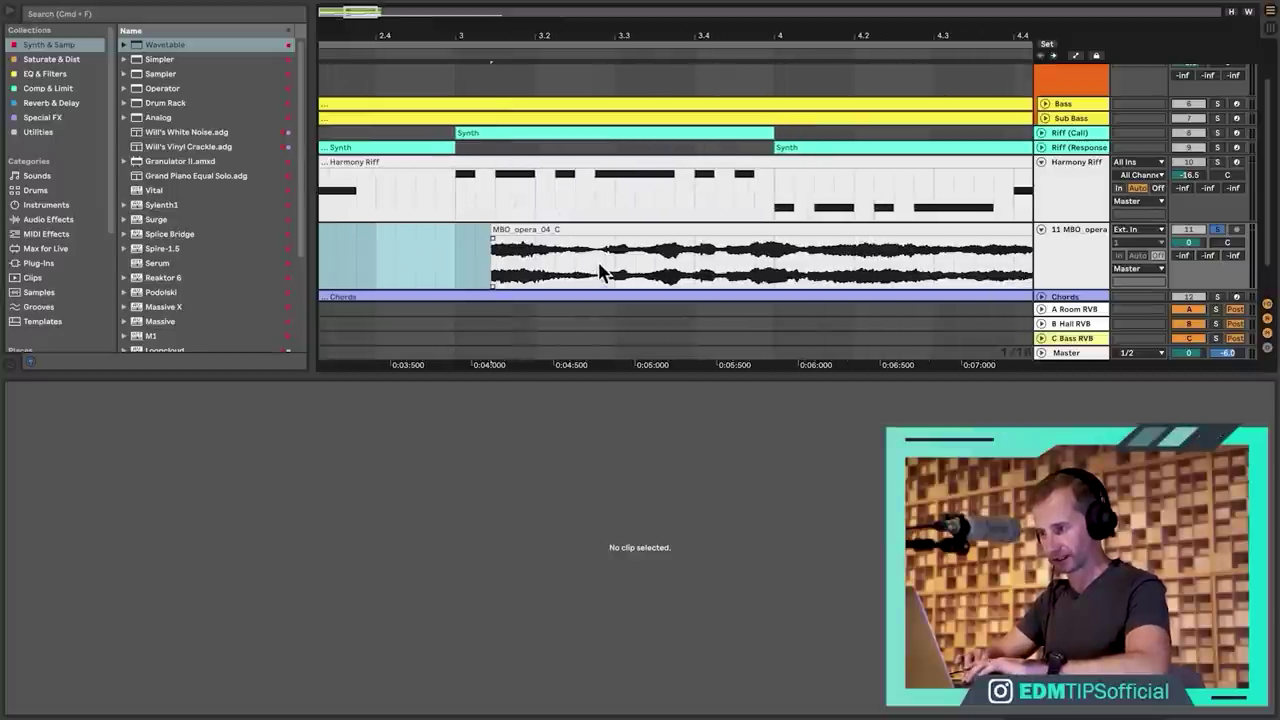
{"action": "key", "text": "space"}
{"action": "left_click", "coordinate": [494, 268]}
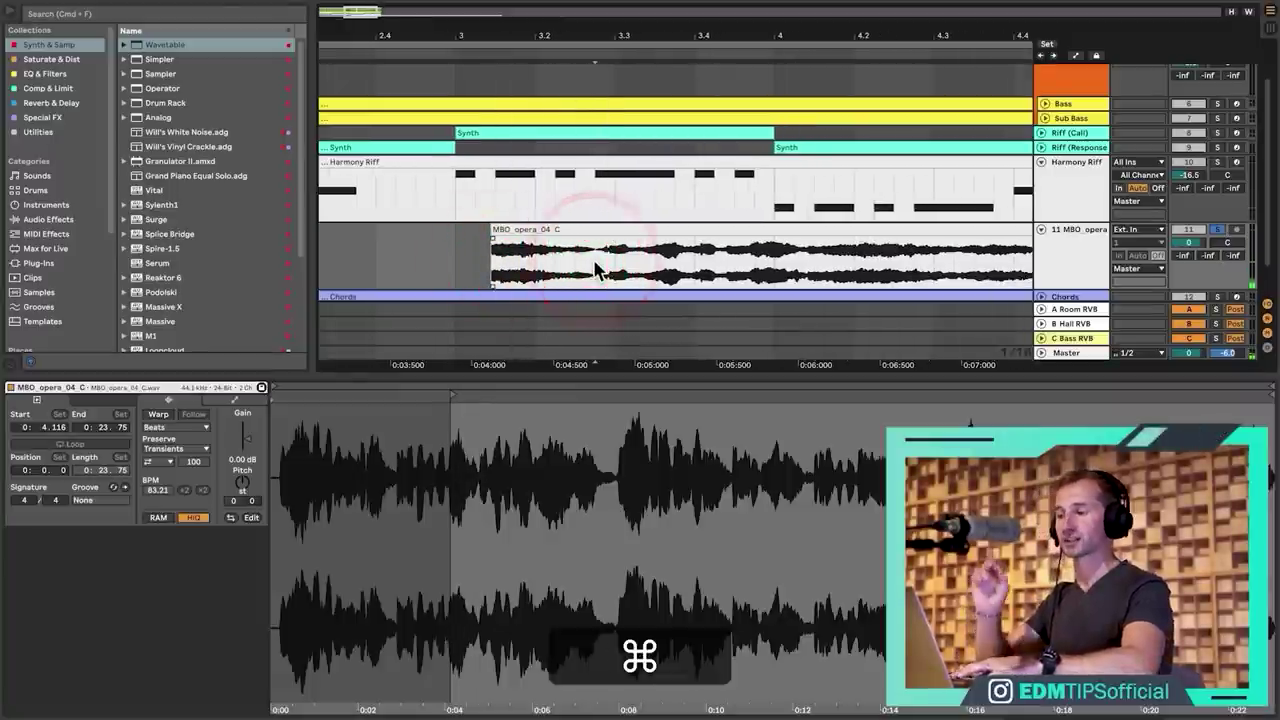
{"action": "key", "text": "super+e"}
{"action": "left_click", "coordinate": [624, 226]}
{"action": "key", "text": "BackSpace"}
Consolidate the single-note opera clip and move it to the start of bar 1.
{"action": "left_click_drag", "start_coordinate": [460, 38], "coordinate": [490, 14]}
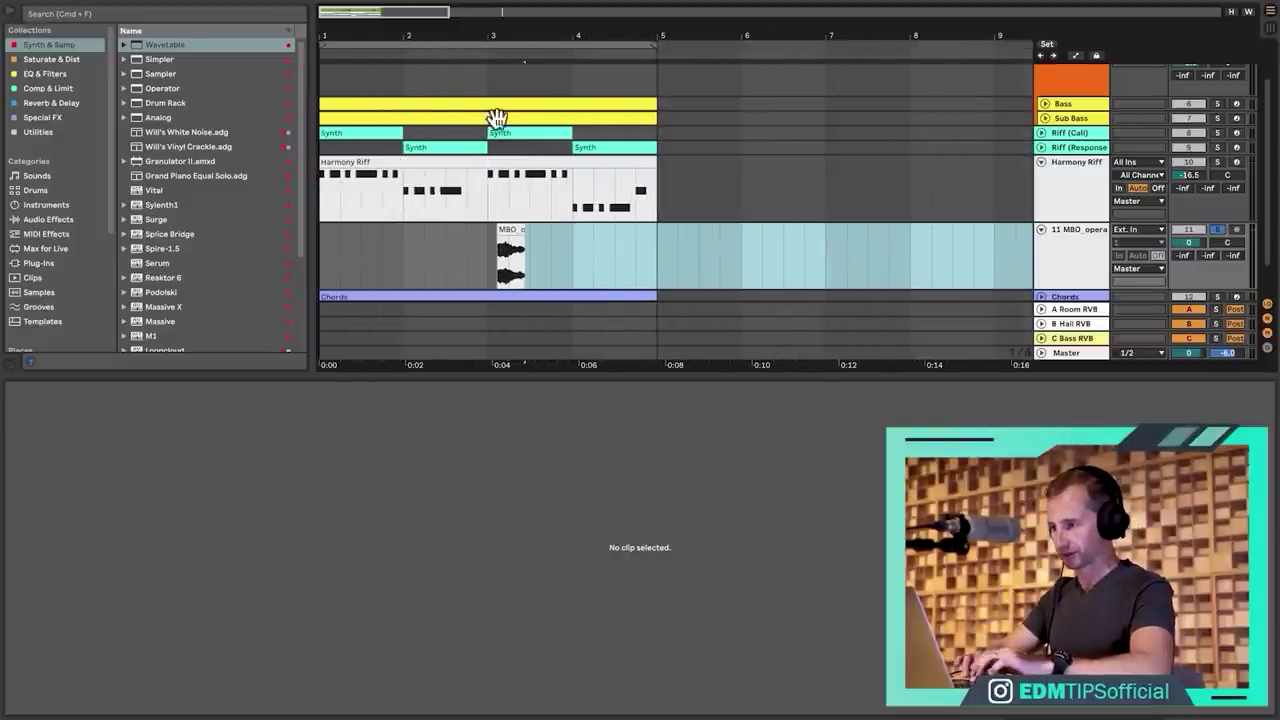
{"action": "left_click", "coordinate": [509, 229]}
{"action": "key", "text": "super+j"}
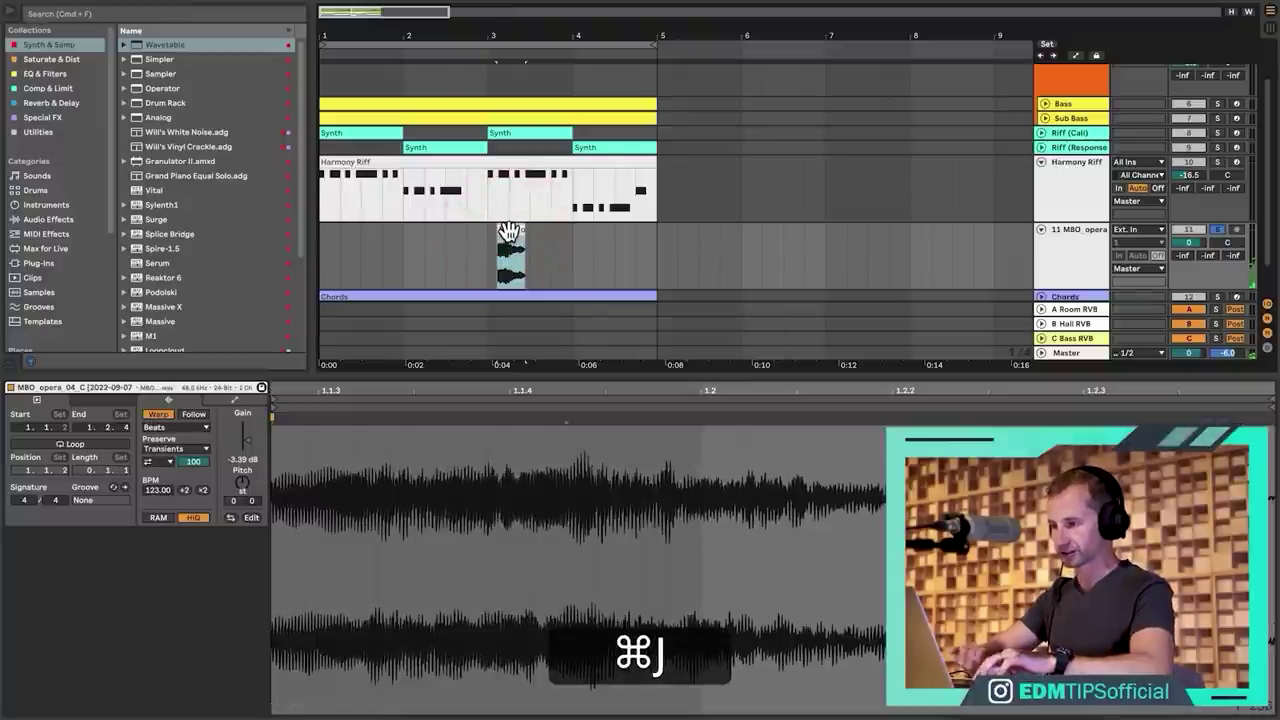
{"action": "left_click_drag", "start_coordinate": [509, 232], "coordinate": [331, 235]}
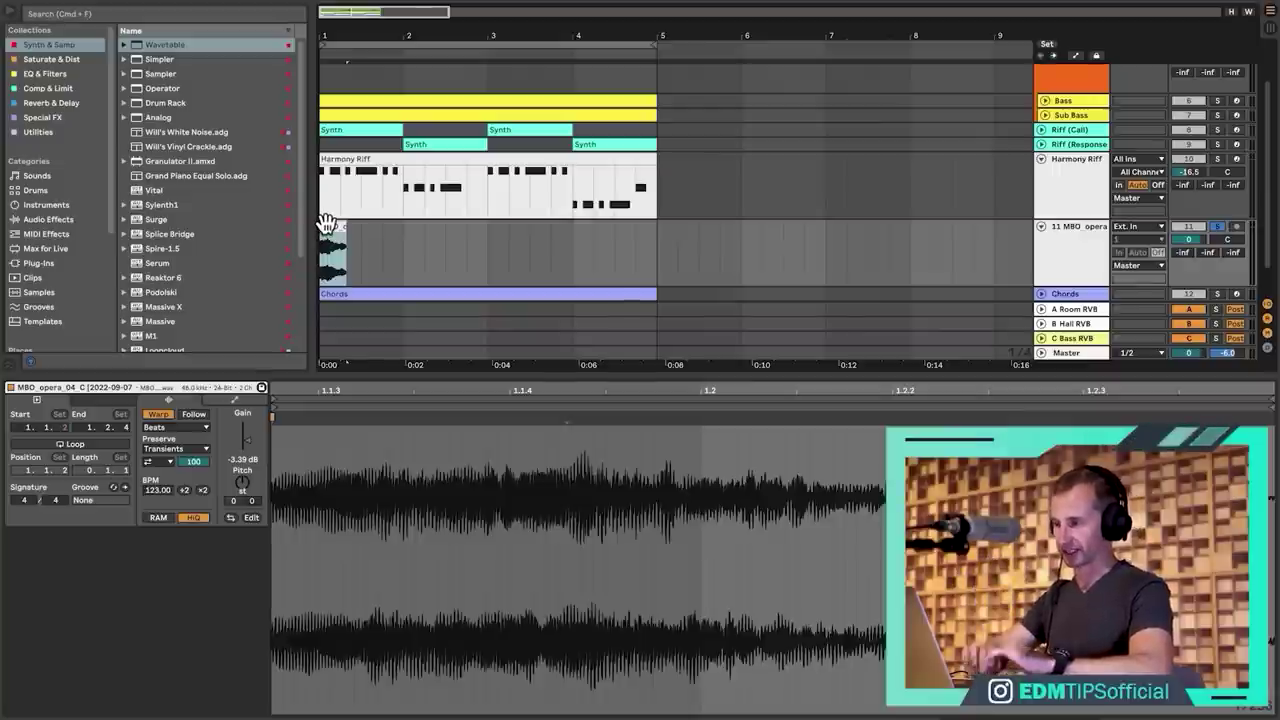
Insert a MIDI track below the opera track and rename it Vocal Riff.
{"action": "left_click", "coordinate": [1072, 262]}
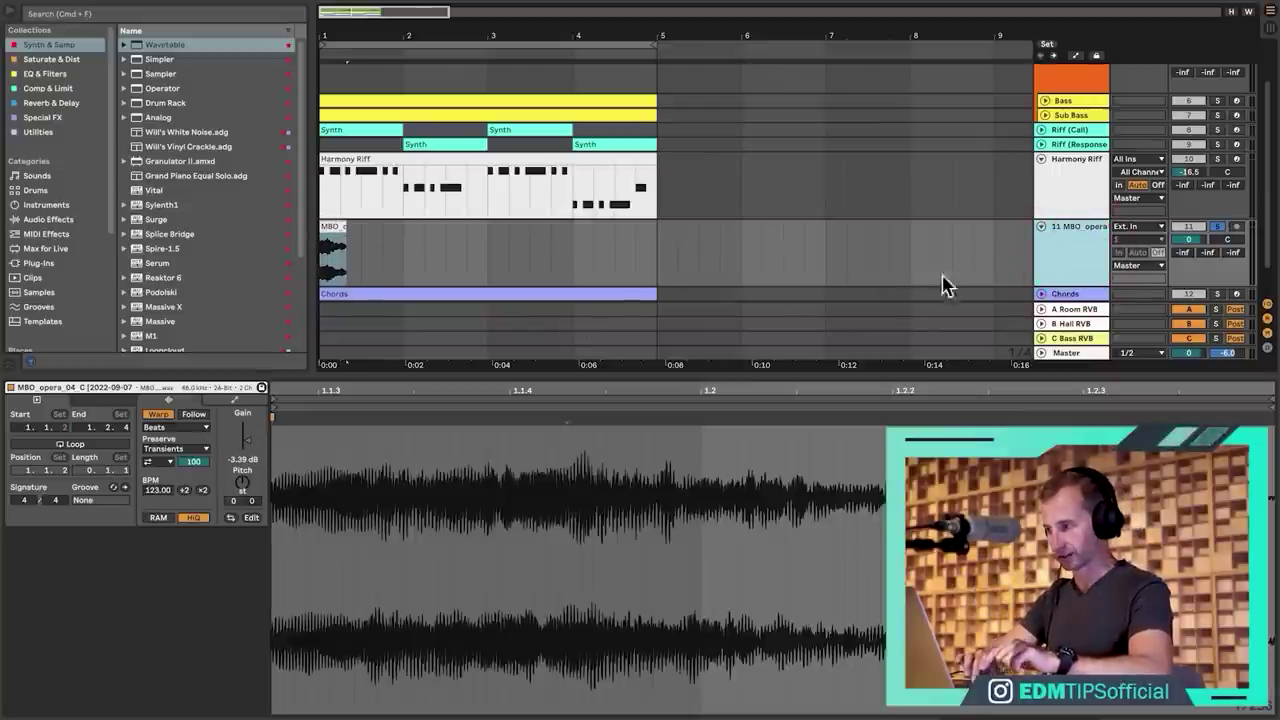
{"action": "key", "text": "shift+super+t"}
{"action": "left_click", "coordinate": [1063, 251]}
{"action": "key", "text": "shift+super+v"}
{"action": "type", "text": "ocal"}
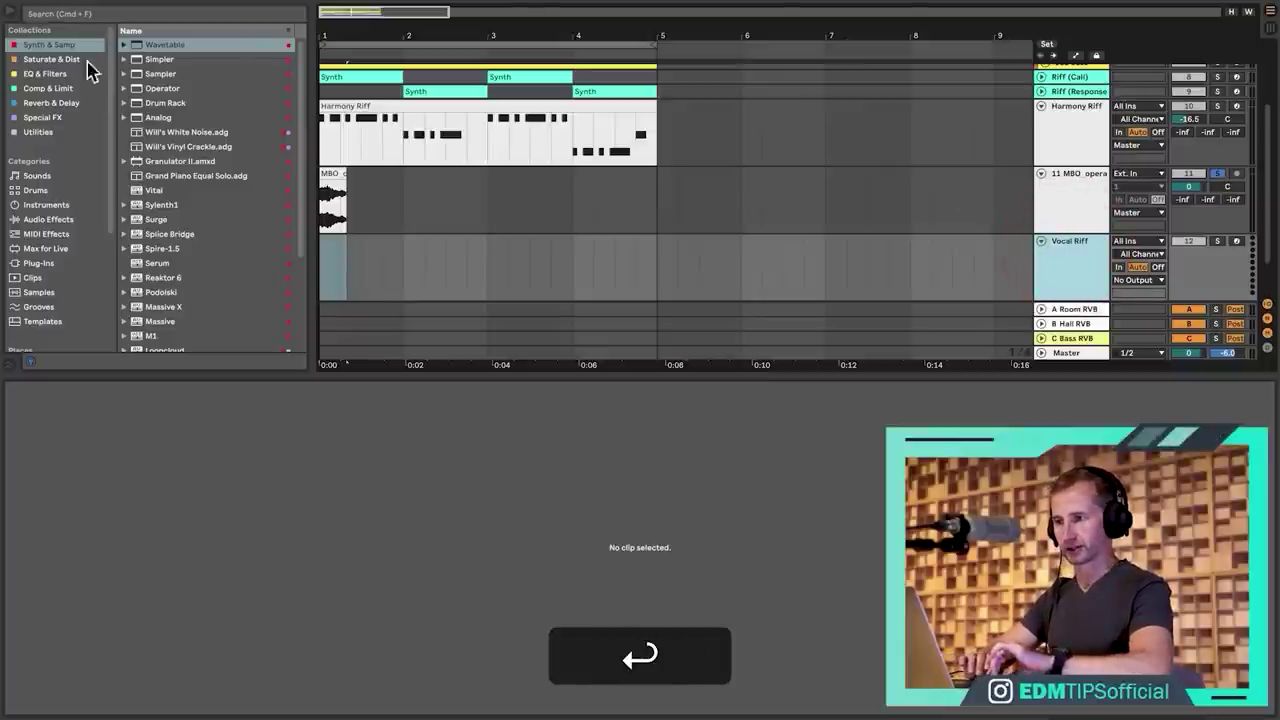
Load Simpler onto the Vocal Riff track and place the consolidated opera note in it as its sample.
{"action": "left_click", "coordinate": [150, 60]}
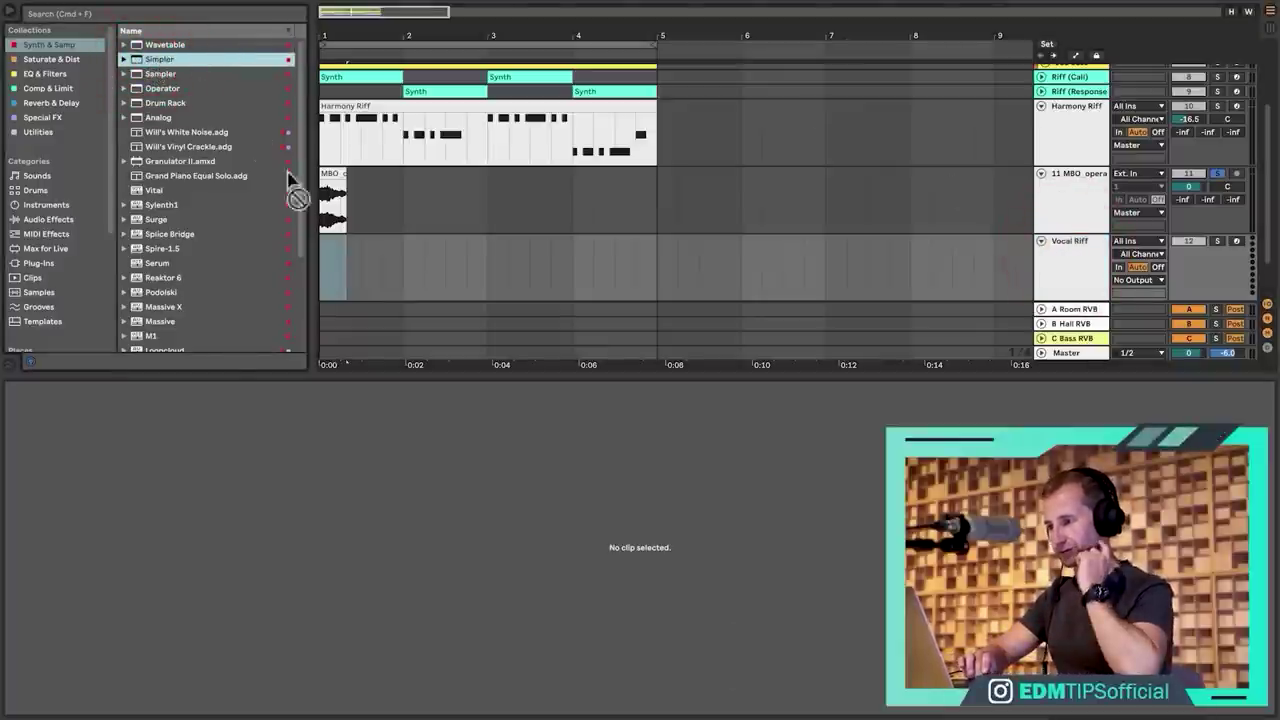
{"action": "left_click_drag", "start_coordinate": [322, 253], "coordinate": [323, 255]}
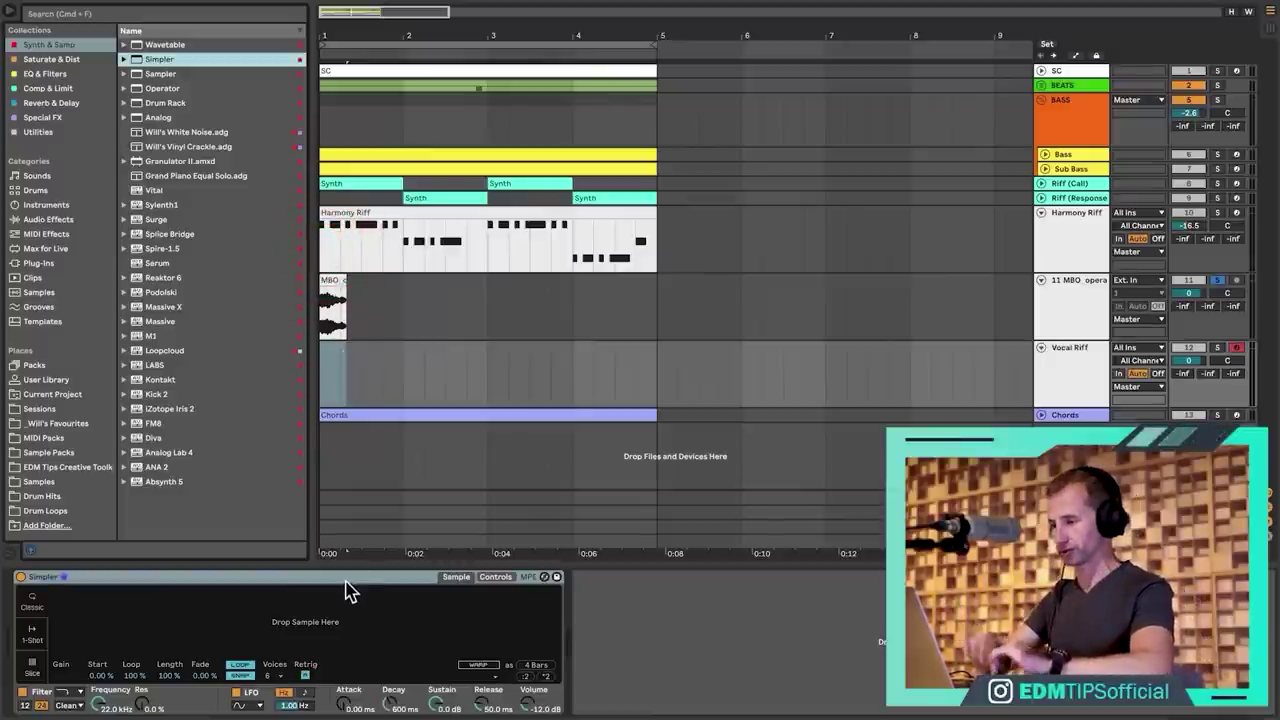
{"action": "left_click_drag", "start_coordinate": [328, 284], "coordinate": [268, 622]}
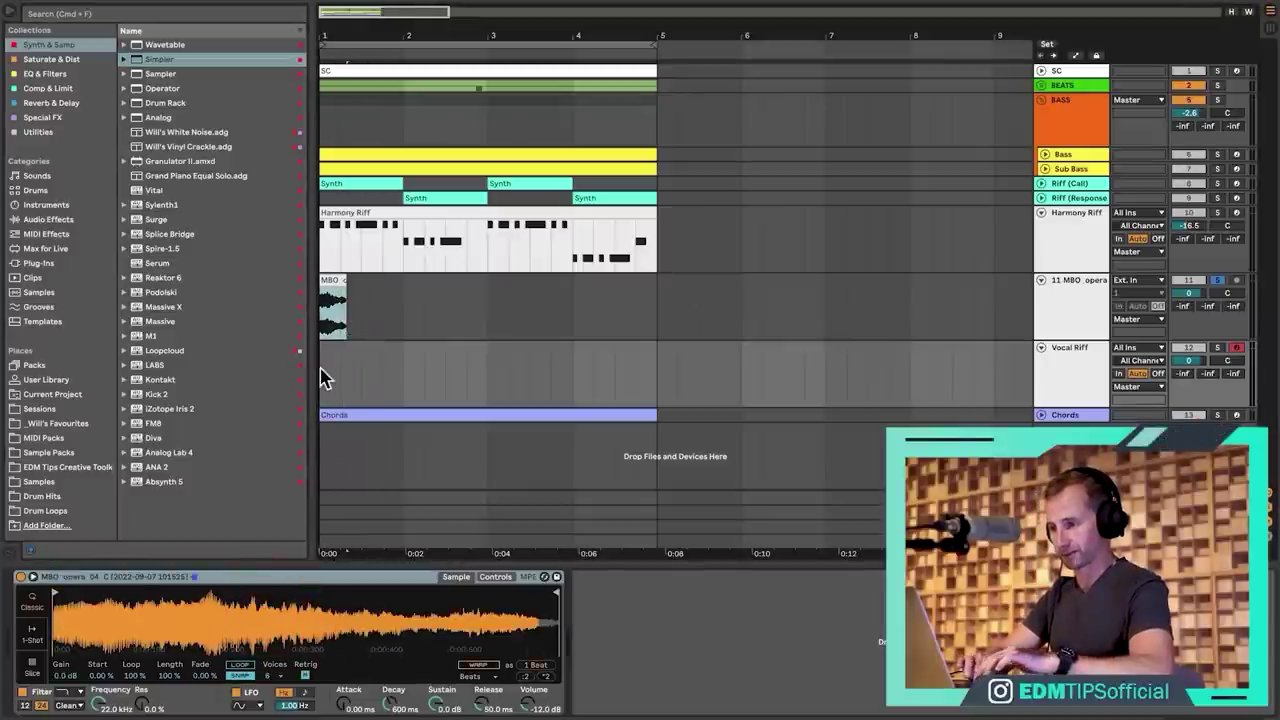
Create an empty one-bar MIDI clip at bar 1 on the Vocal Riff track.
{"action": "left_click_drag", "start_coordinate": [350, 377], "coordinate": [405, 380]}
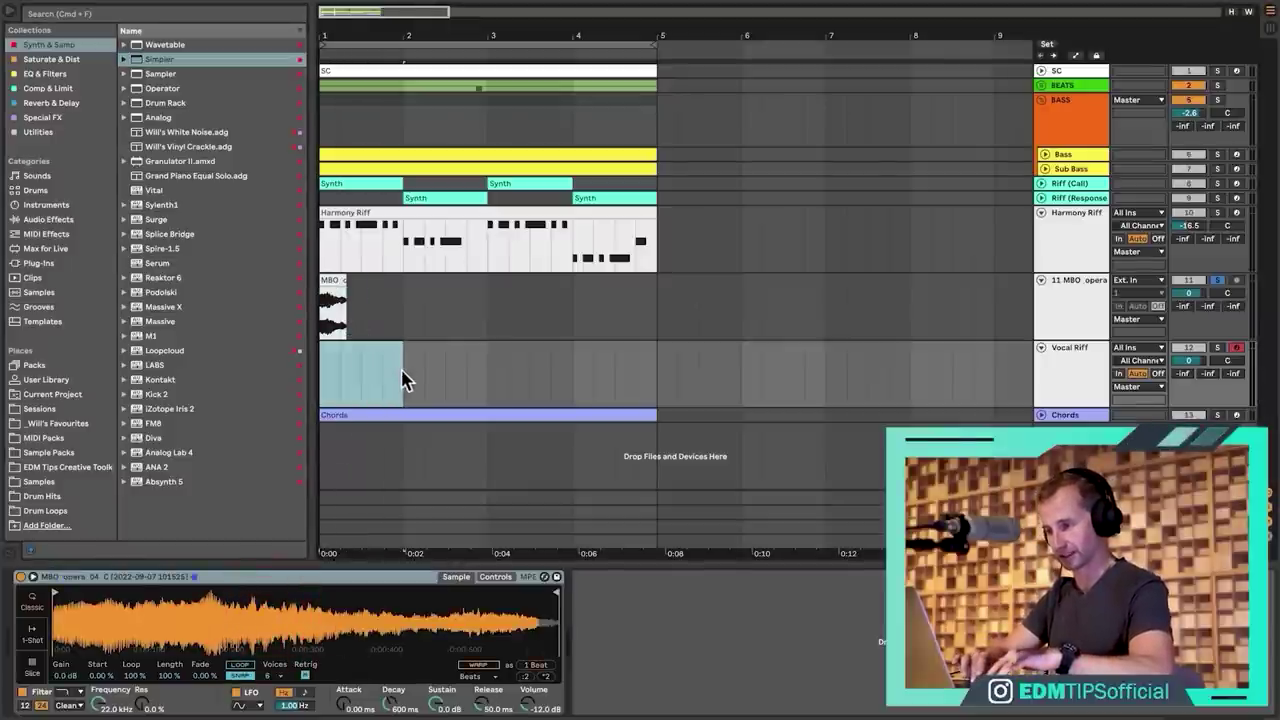
{"action": "left_click", "coordinate": [334, 281]}
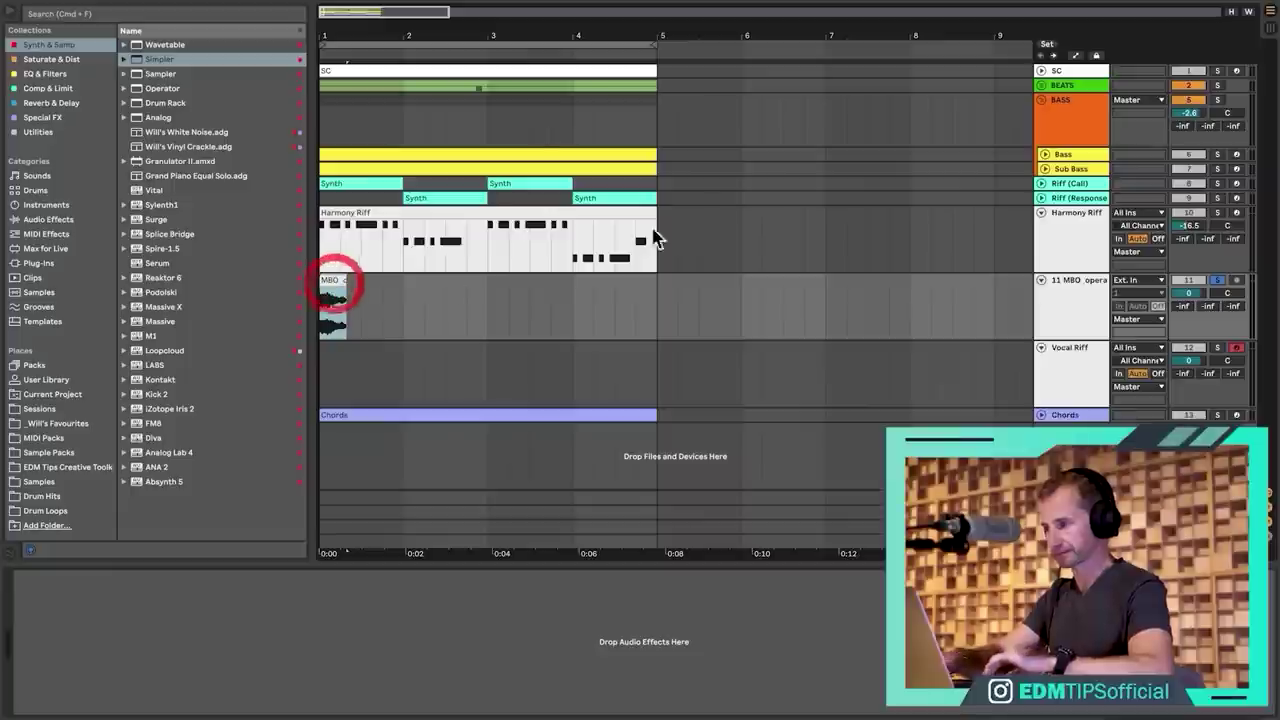
{"action": "left_click", "coordinate": [418, 213]}
{"action": "left_click_drag", "start_coordinate": [329, 371], "coordinate": [408, 376]}
{"action": "key", "text": "shift+super+m"}
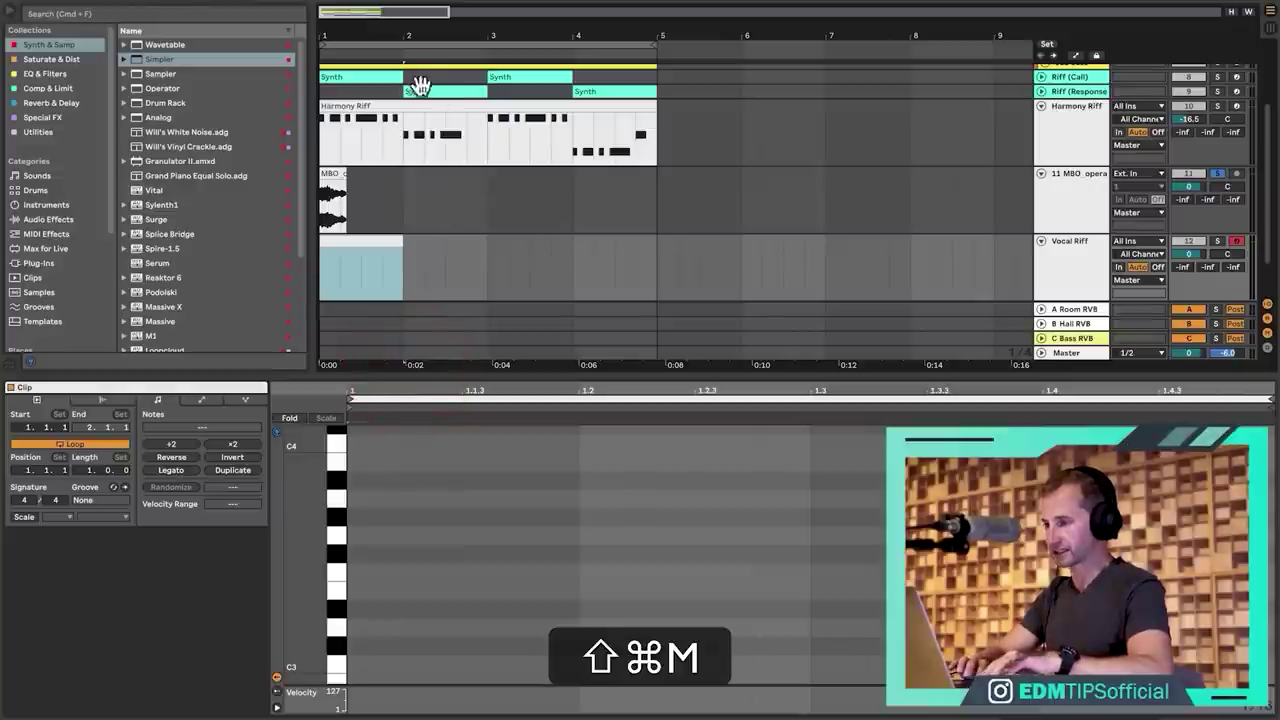
Open the Harmony Riff clip, solo its track as well and audition C3 on the piano roll keyboard.
{"action": "left_click", "coordinate": [1057, 134]}
{"action": "left_click", "coordinate": [363, 105]}
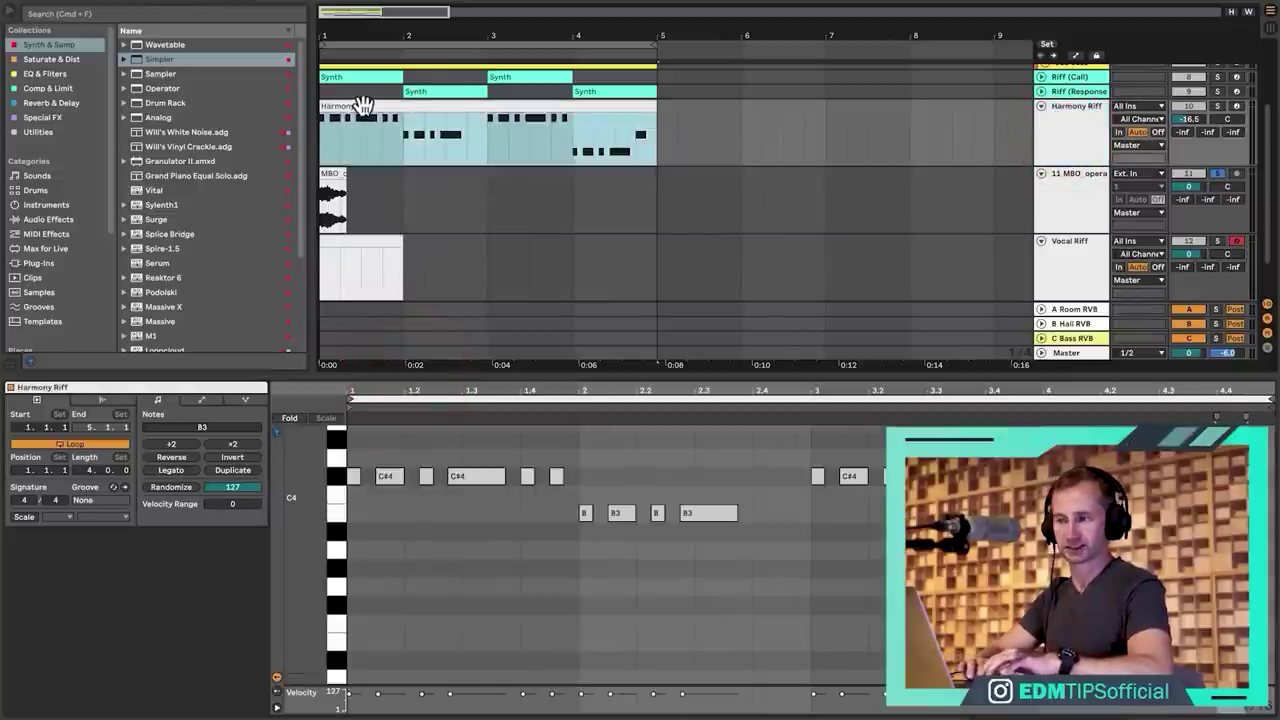
{"action": "left_click", "coordinate": [363, 105]}
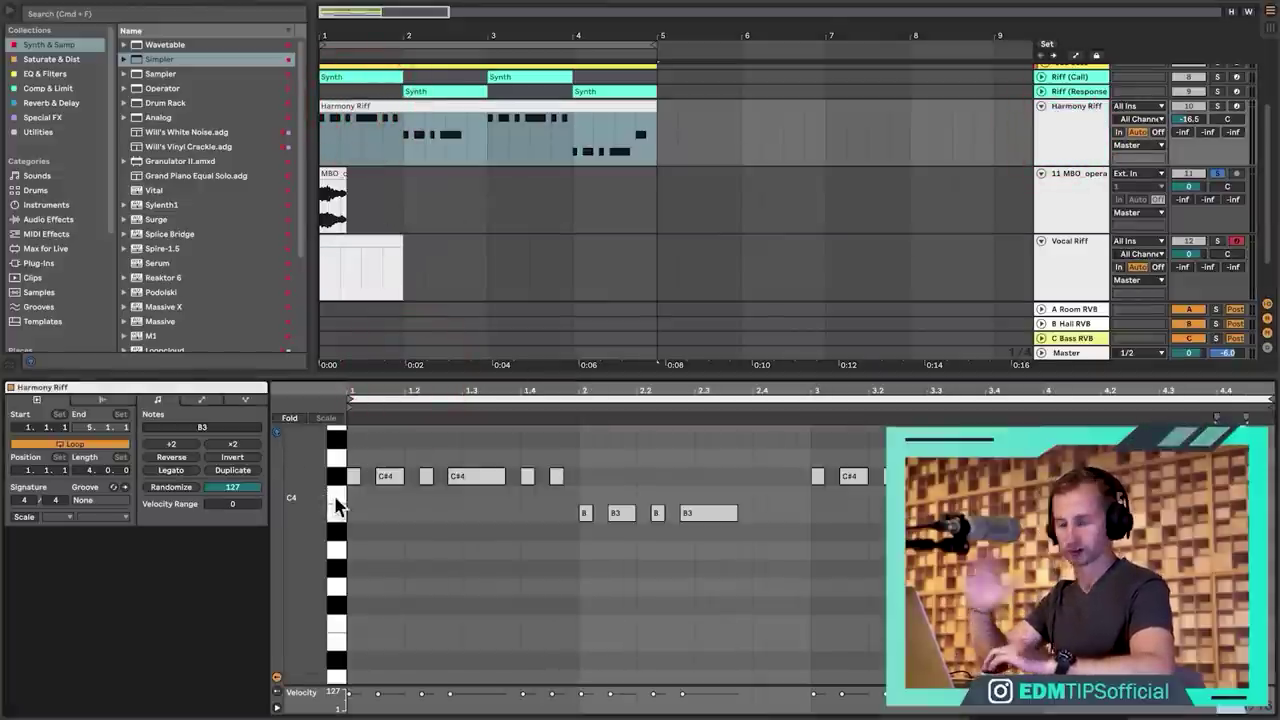
{"action": "left_click", "coordinate": [1214, 106], "text": "super"}
{"action": "left_click_drag", "start_coordinate": [331, 496], "coordinate": [336, 600]}
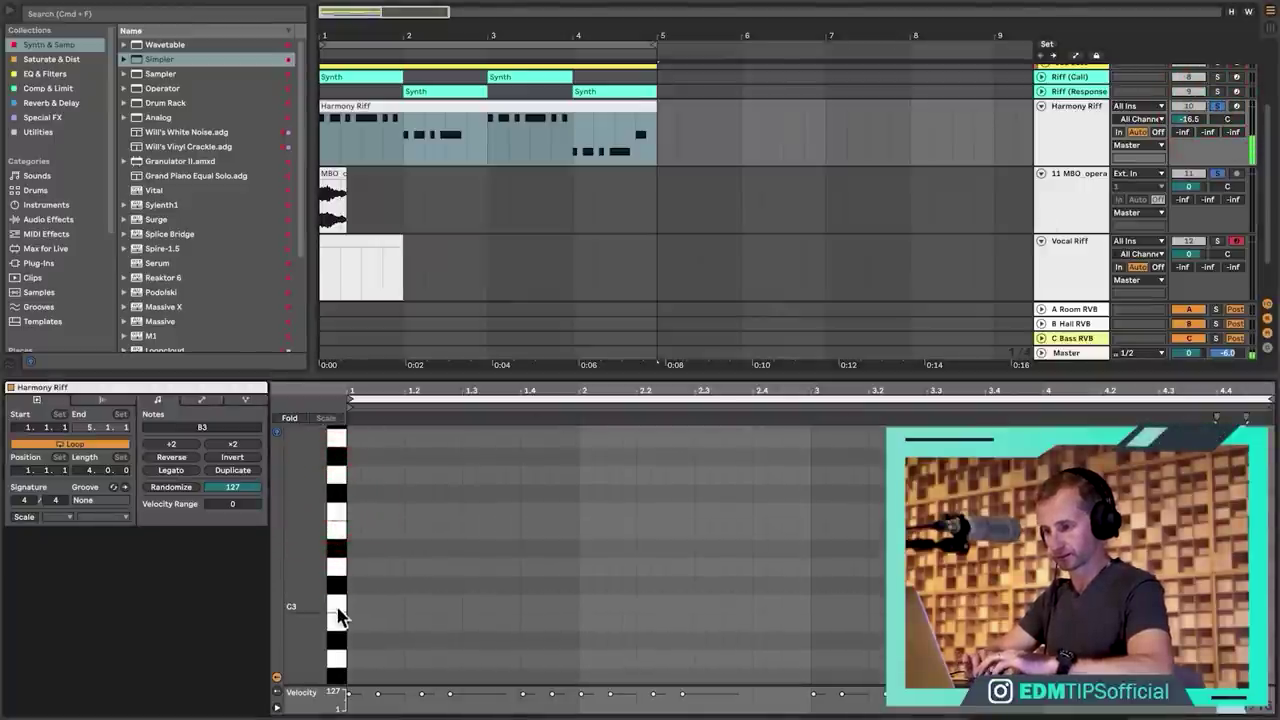
{"action": "left_click", "coordinate": [337, 606]}
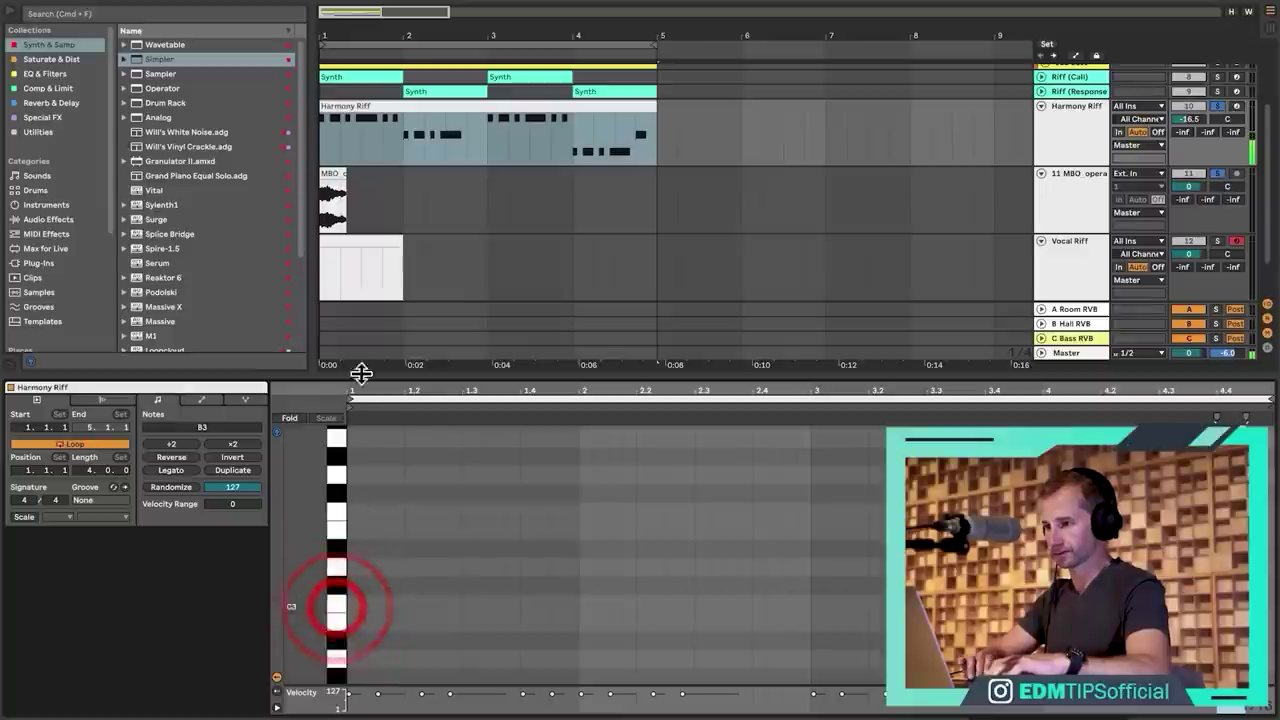
Open the empty Vocal Riff clip, add its track to the solos and audition C3.
{"action": "left_click", "coordinate": [1065, 258]}
{"action": "double_click", "coordinate": [371, 243]}
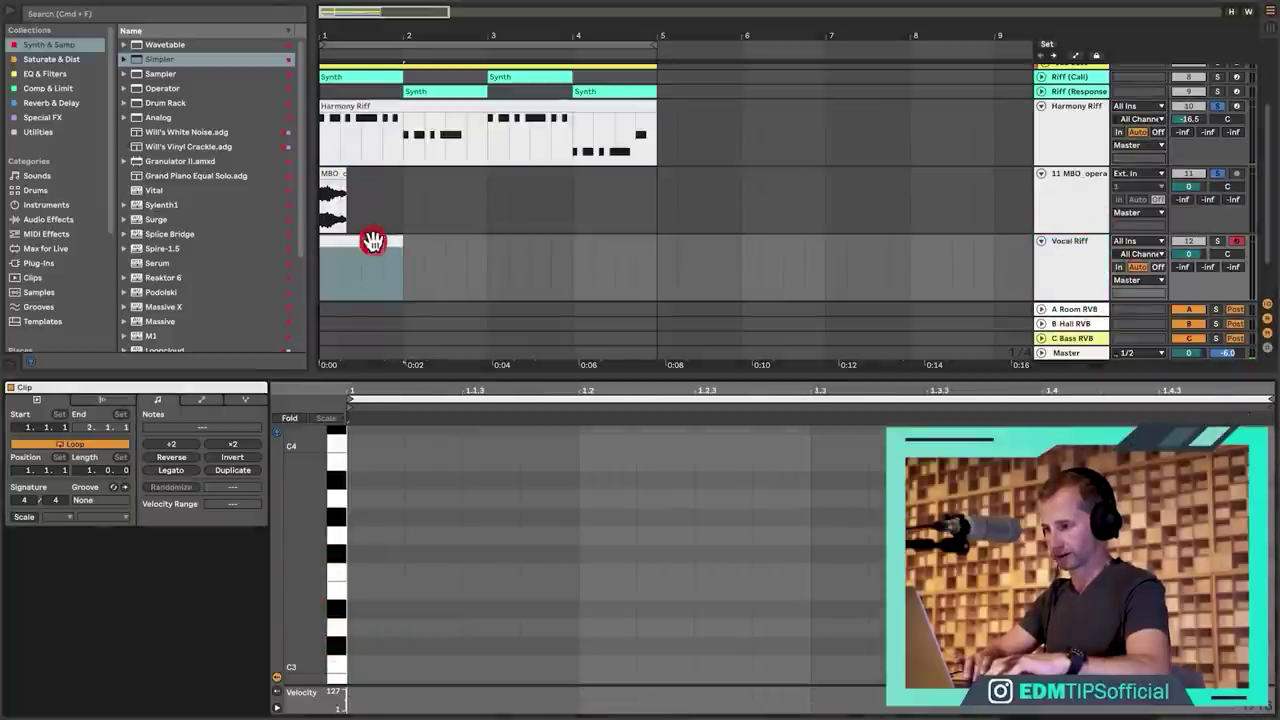
{"action": "left_click", "coordinate": [338, 666]}
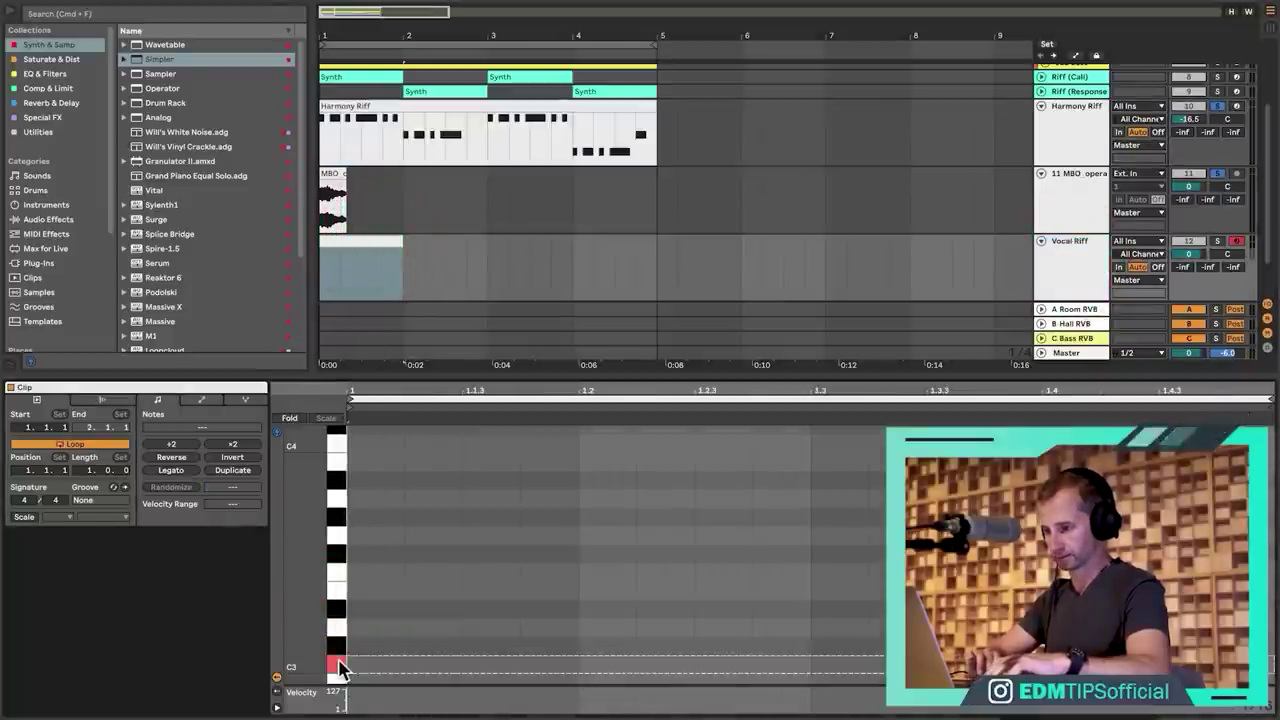
{"action": "left_click", "coordinate": [1217, 242], "text": "super"}
{"action": "left_click", "coordinate": [337, 668]}
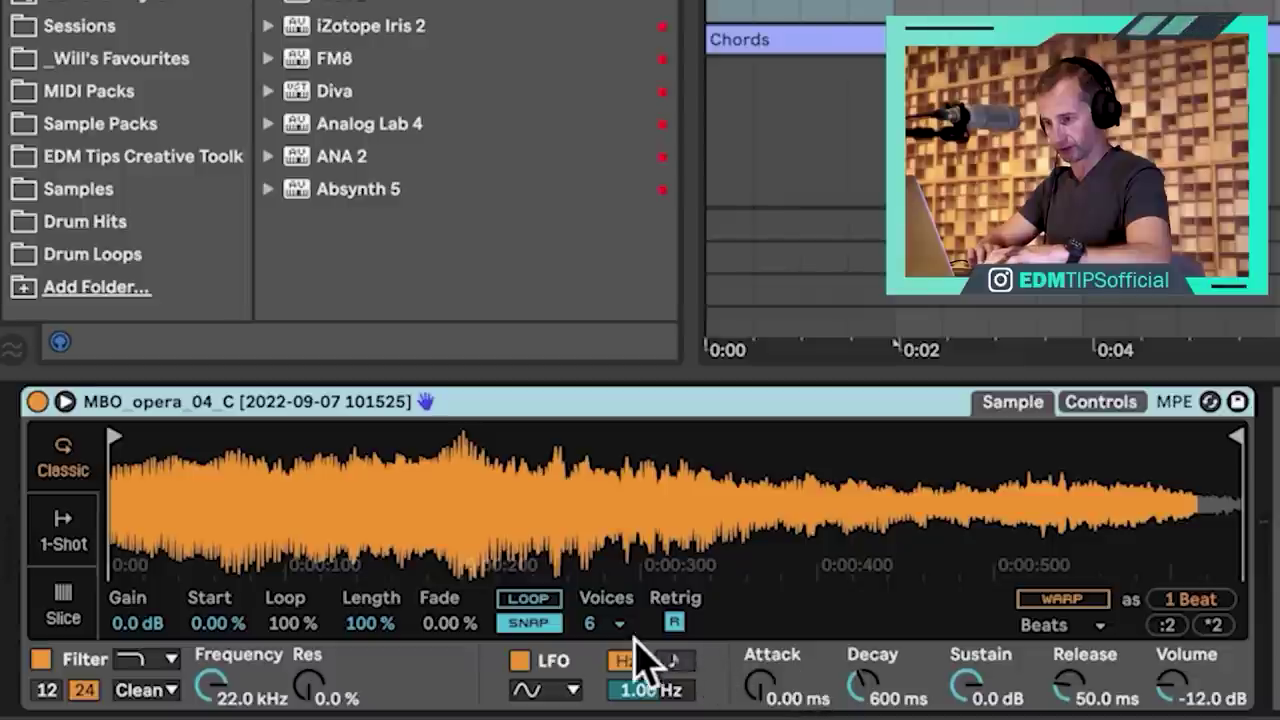
Set the Vocal Riff Simpler to 1 voice and its transposition to +2 st.
{"action": "left_click", "coordinate": [598, 624]}
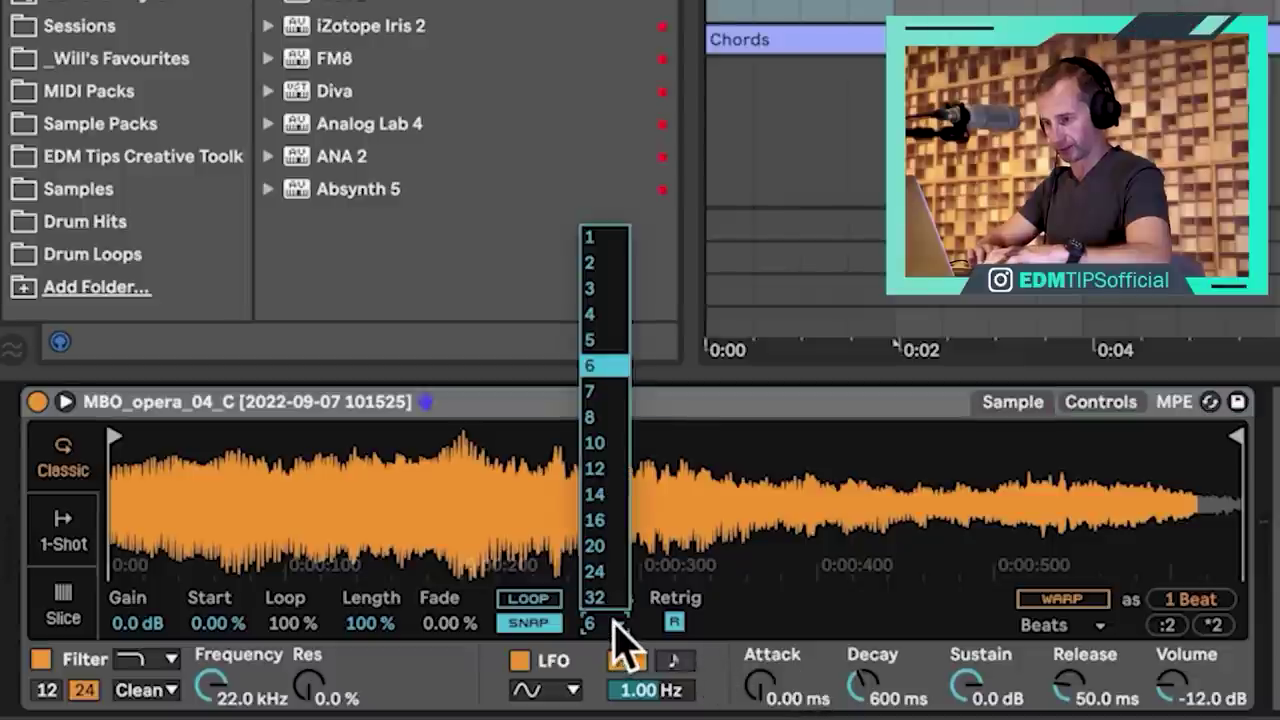
{"action": "left_click", "coordinate": [590, 238]}
{"action": "left_click", "coordinate": [1108, 404]}
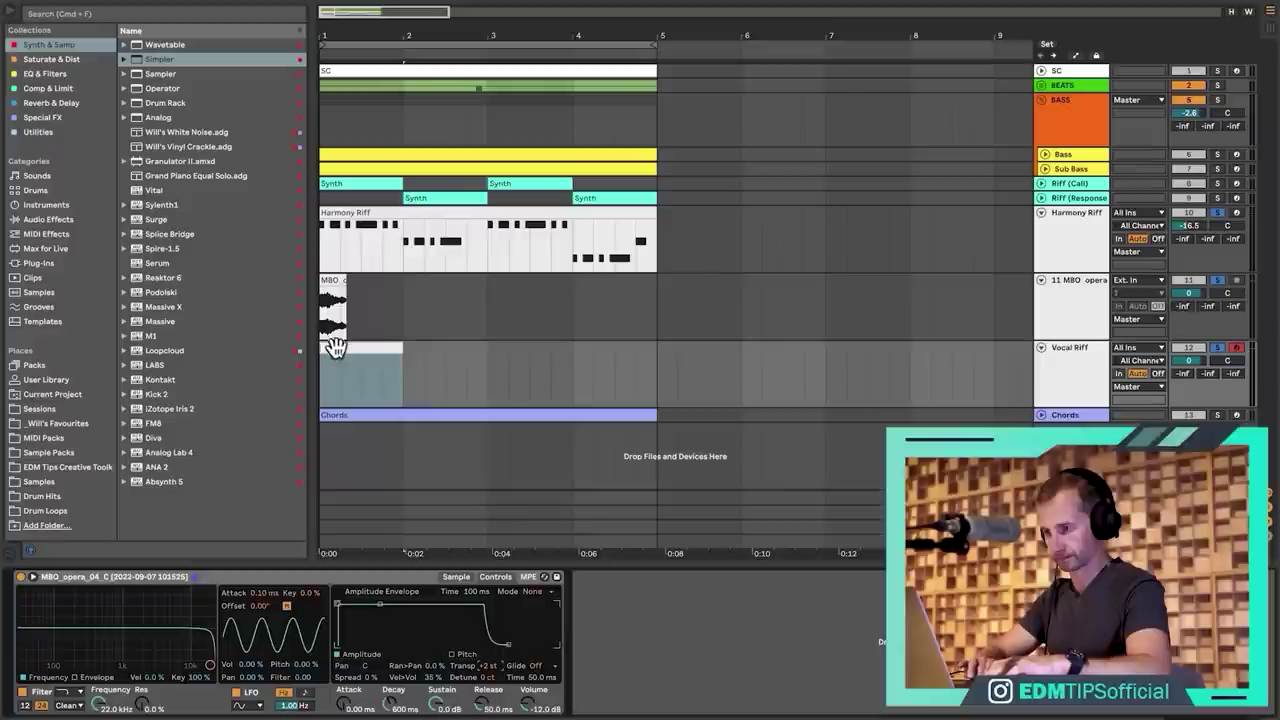
Audition C3 alternately in the Vocal Riff and Harmony Riff clips to compare their pitches.
{"action": "double_click", "coordinate": [336, 349]}
{"action": "left_click", "coordinate": [337, 678]}
{"action": "left_click", "coordinate": [340, 108]}
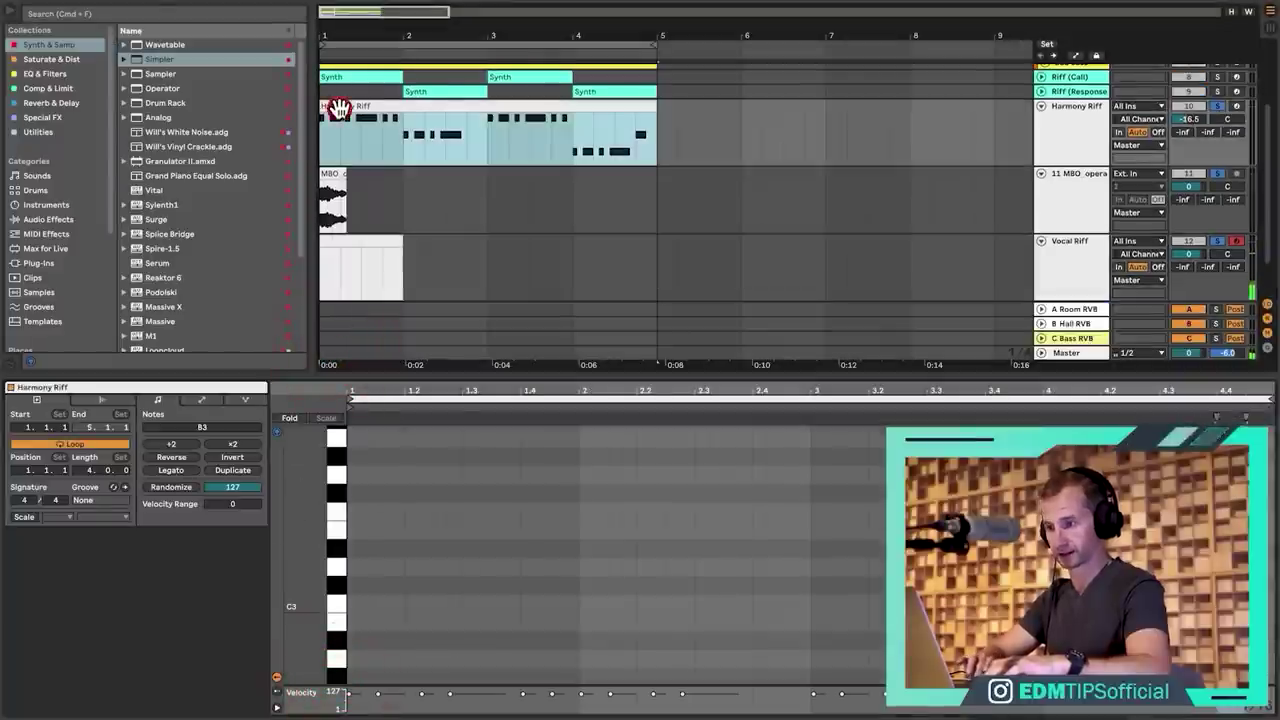
{"action": "left_click", "coordinate": [340, 606]}
{"action": "left_click", "coordinate": [340, 606]}
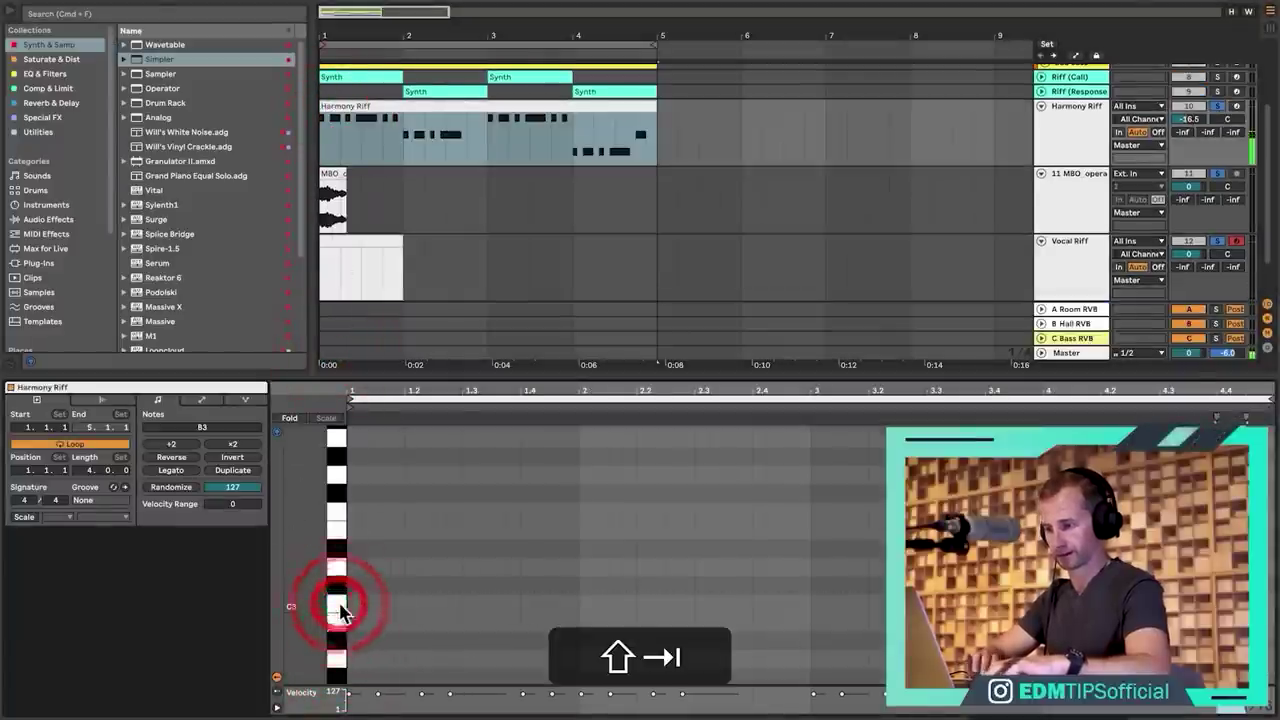
{"action": "key", "text": "shift+Tab"}
{"action": "double_click", "coordinate": [345, 381]}
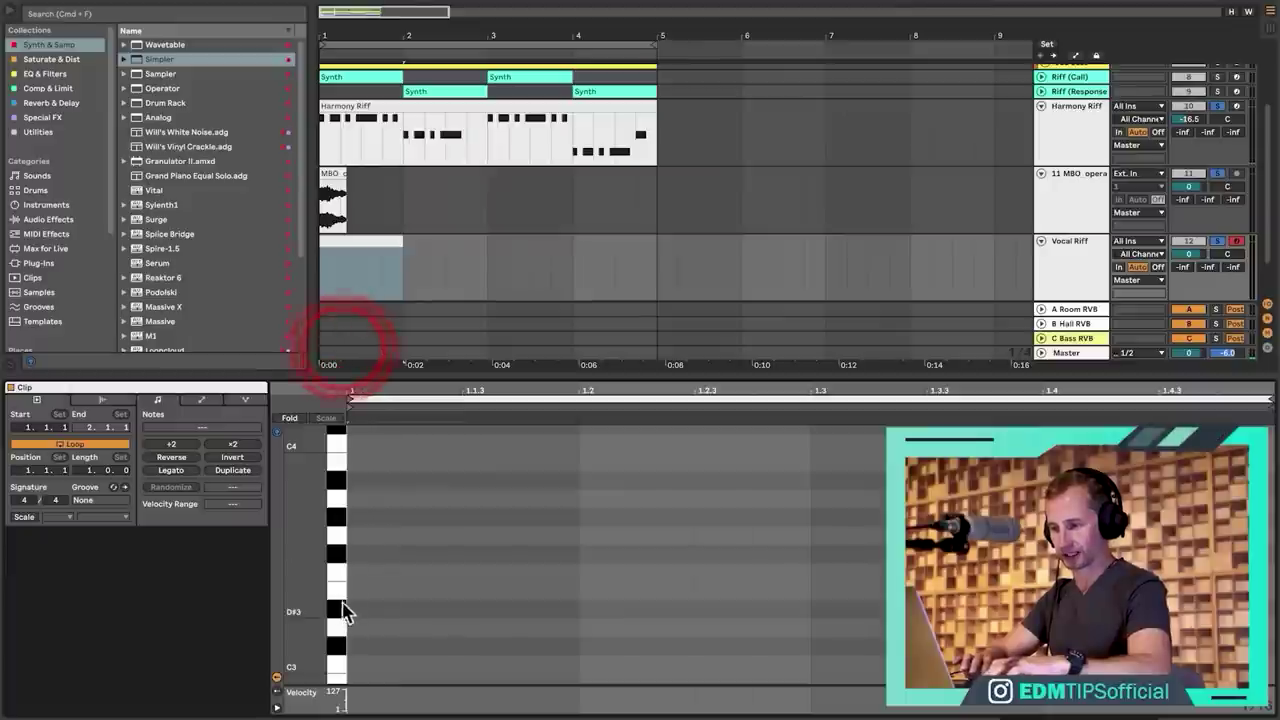
{"action": "left_click", "coordinate": [340, 668]}
{"action": "left_click", "coordinate": [340, 670]}
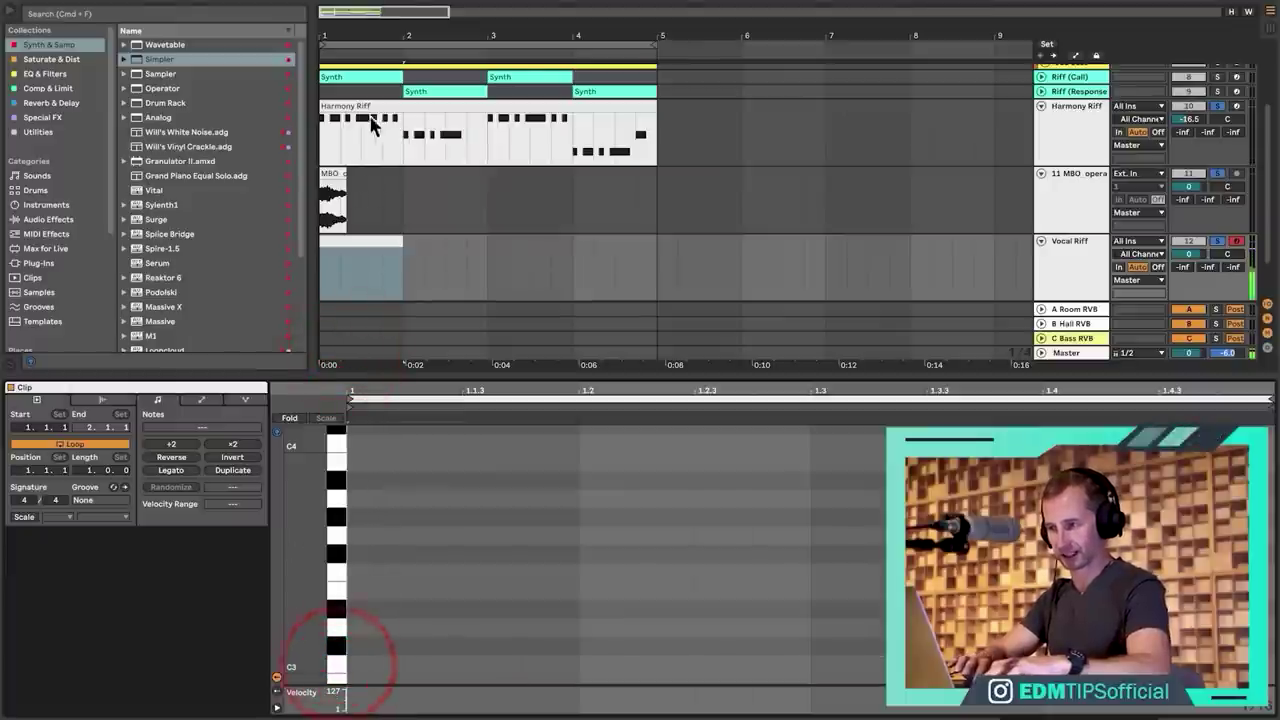
Search the audio effects for "tuner" and add Tuner after Simpler on the Vocal Riff track.
{"action": "key", "text": "shift"}
{"action": "key", "text": "shift+Tab"}
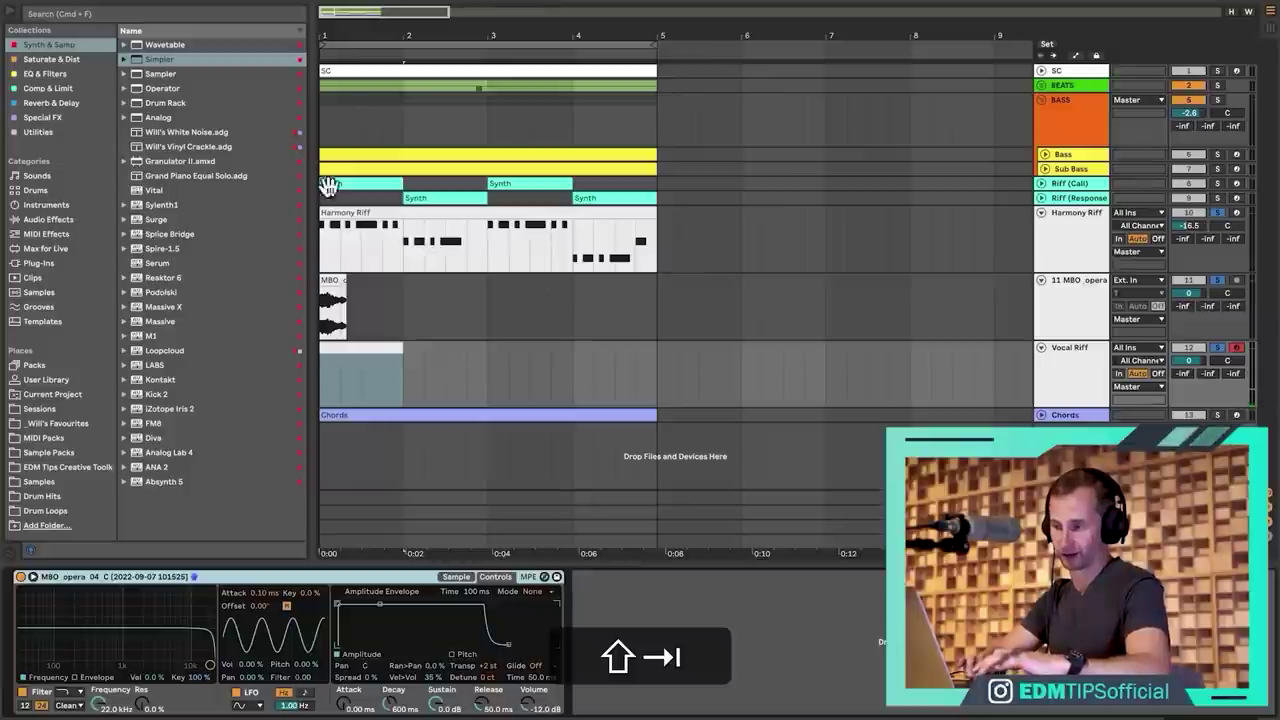
{"action": "left_click", "coordinate": [45, 131]}
{"action": "left_click", "coordinate": [57, 18]}
{"action": "type", "text": "tuner"}
{"action": "left_click", "coordinate": [50, 131]}
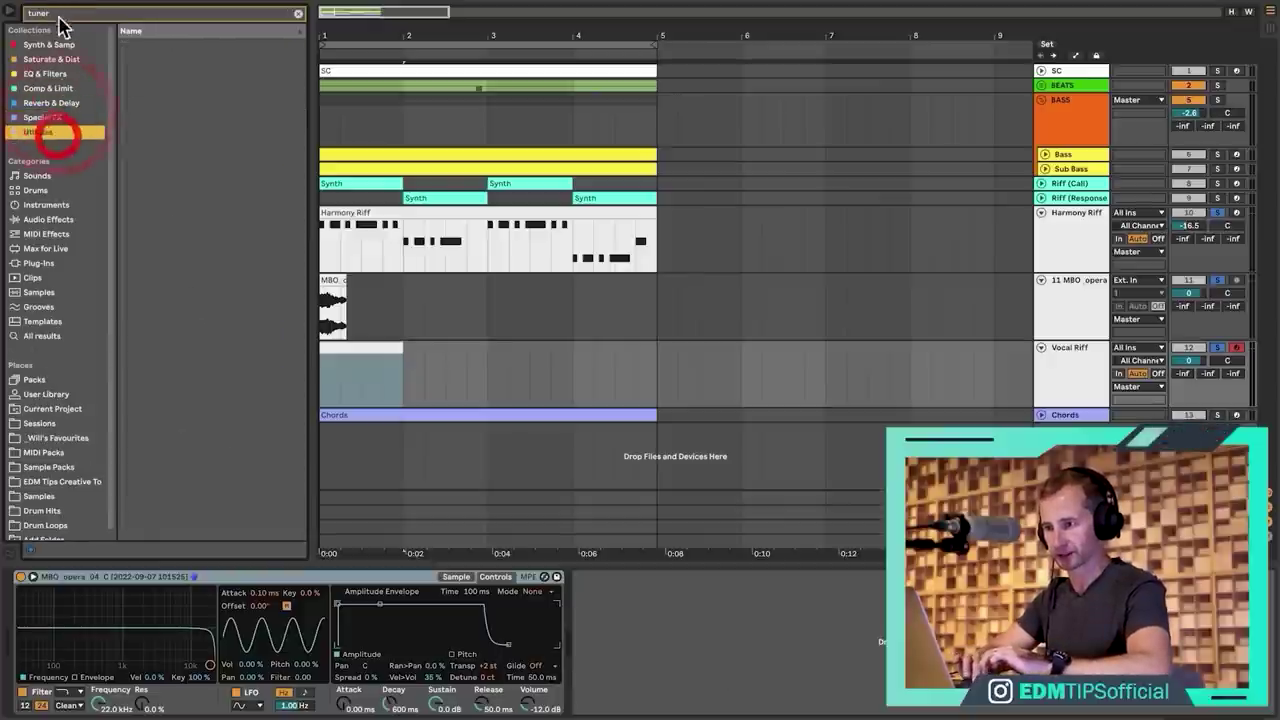
{"action": "left_click", "coordinate": [57, 45]}
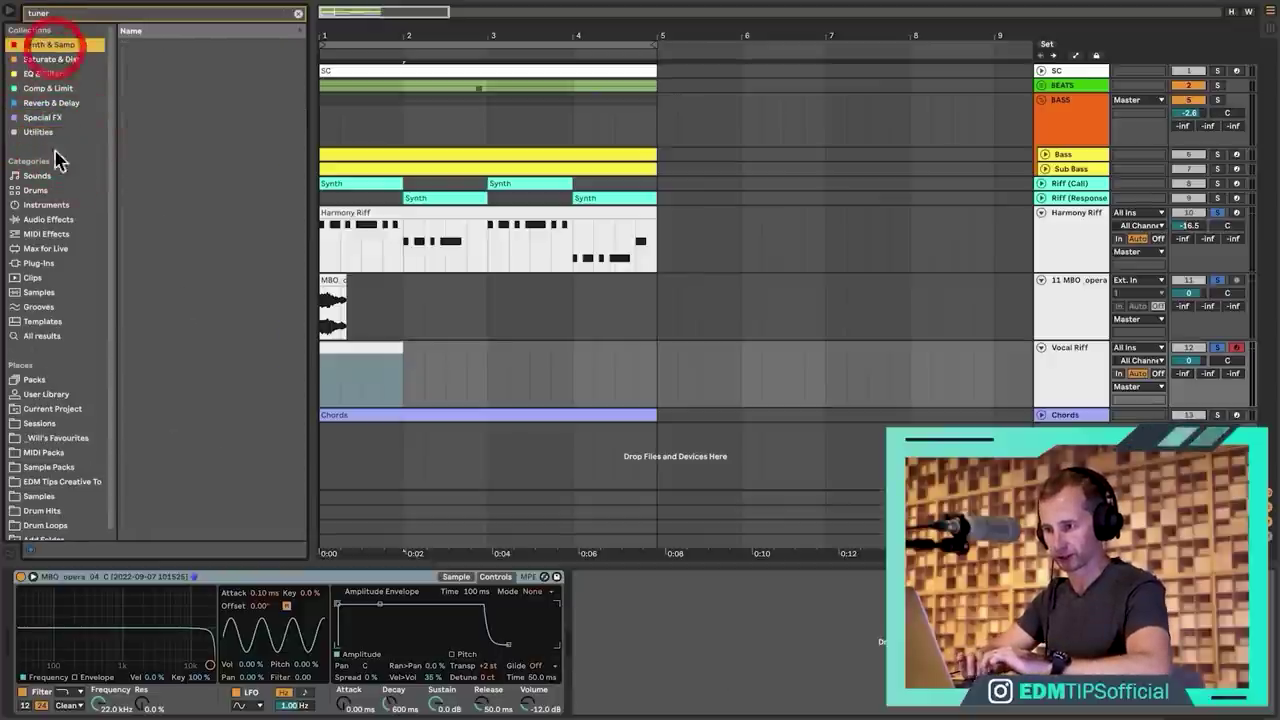
{"action": "left_click", "coordinate": [55, 220]}
{"action": "left_click", "coordinate": [126, 46]}
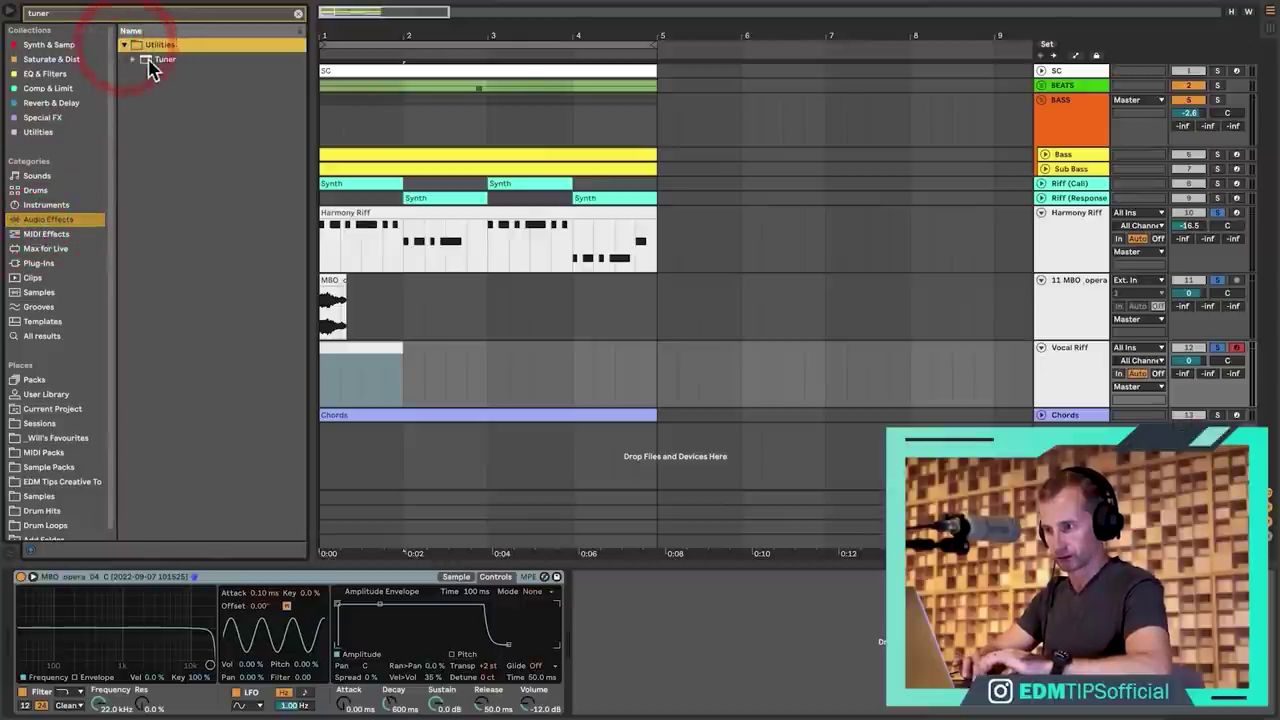
{"action": "left_click", "coordinate": [150, 60]}
{"action": "left_click_drag", "start_coordinate": [600, 599], "coordinate": [604, 598]}
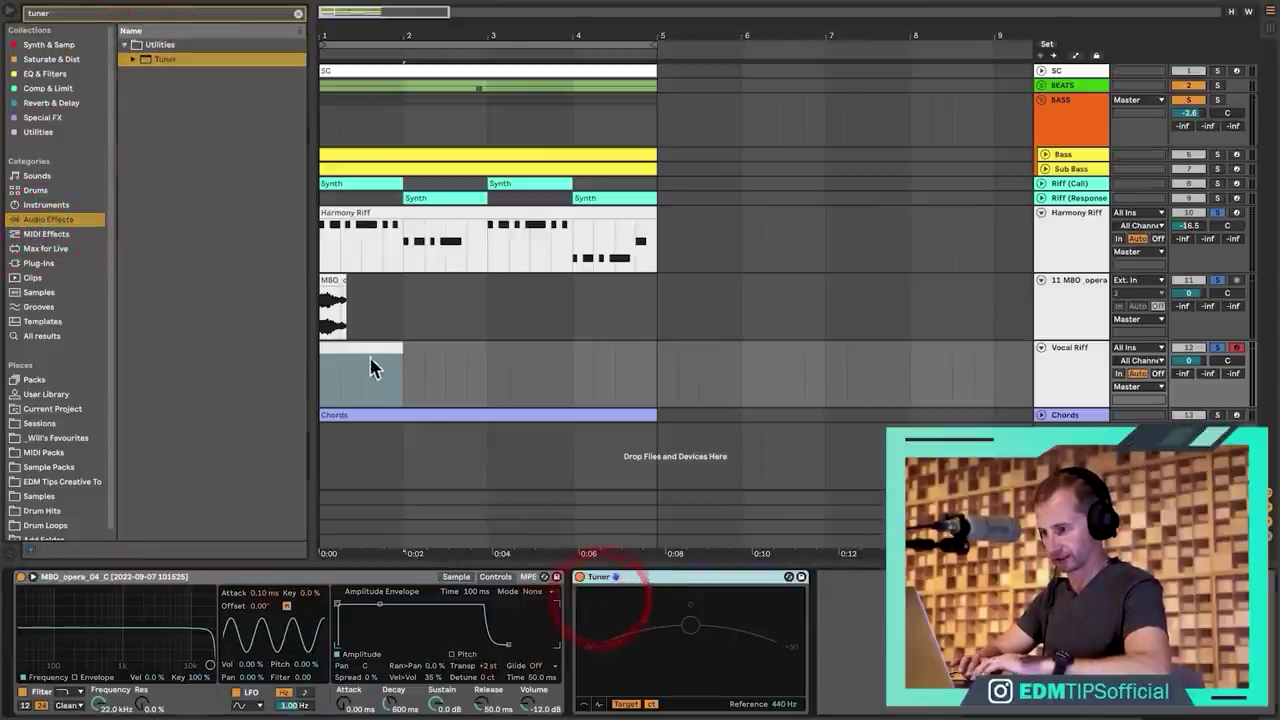
Open the empty Vocal Riff clip and add short C3 notes at 1, 1.1.3 and 1.2.
{"action": "double_click", "coordinate": [358, 347]}
{"action": "key", "text": "shift+Tab"}
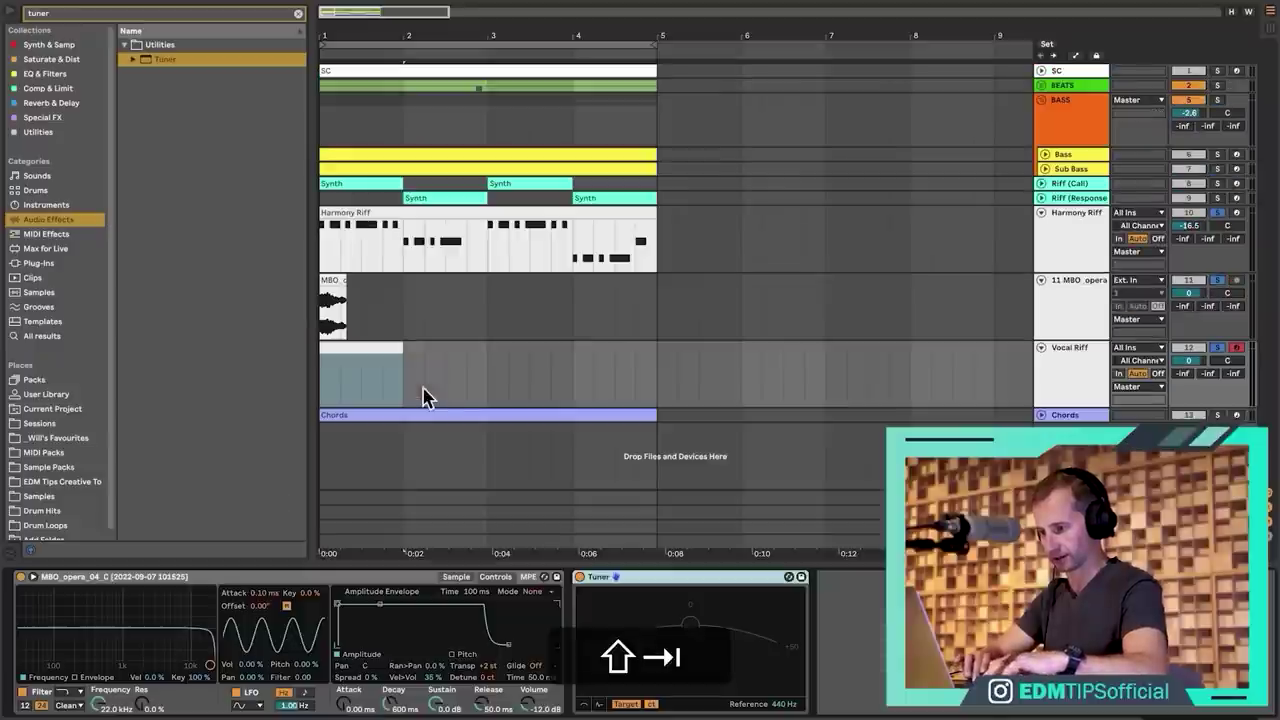
{"action": "double_click", "coordinate": [355, 346]}
{"action": "left_click", "coordinate": [338, 573]}
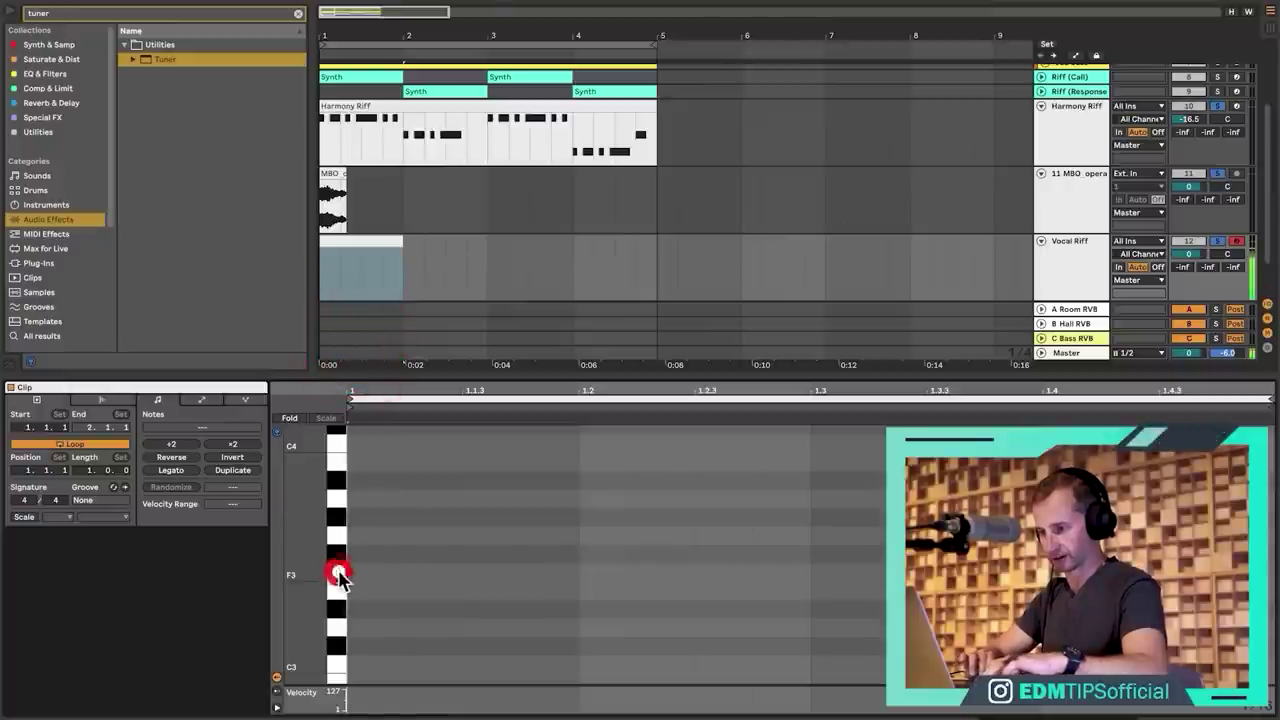
{"action": "double_click", "coordinate": [357, 671]}
{"action": "double_click", "coordinate": [466, 669]}
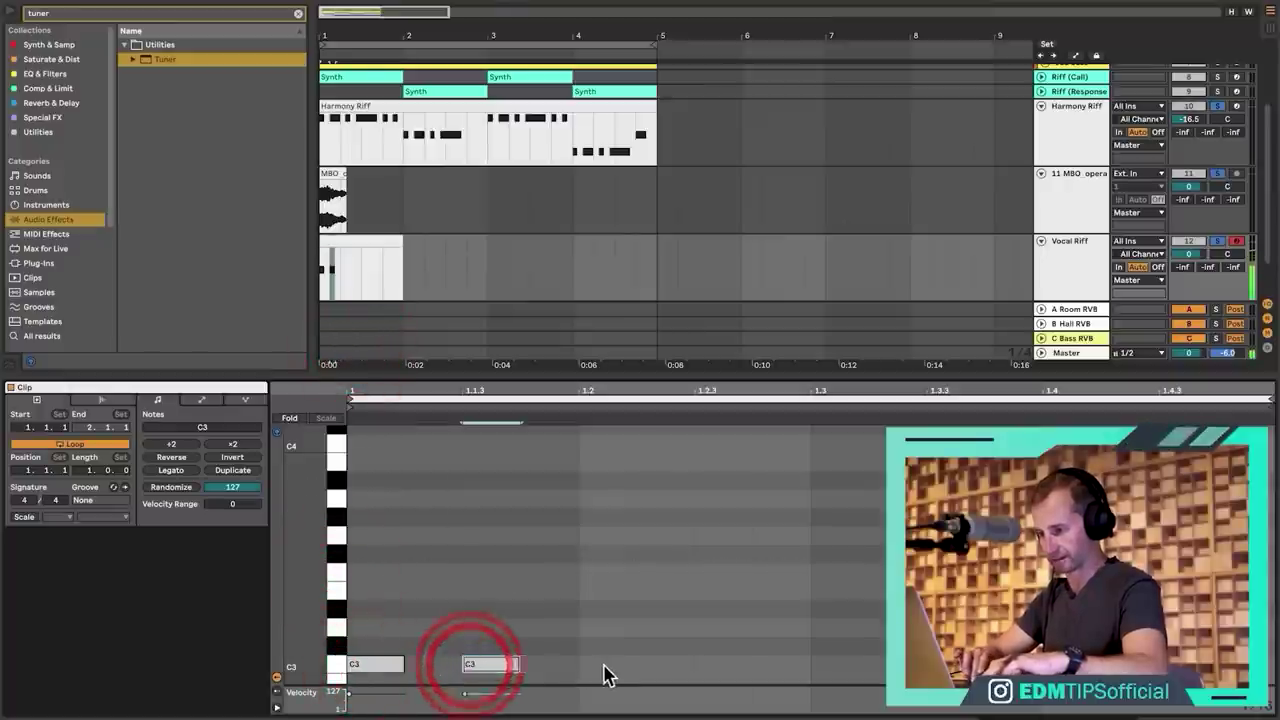
Solo only the Vocal Riff track and play its C3 notes repeatedly to check their pitch in Tuner.
{"action": "key", "text": "shift+Tab"}
{"action": "key", "text": "space"}
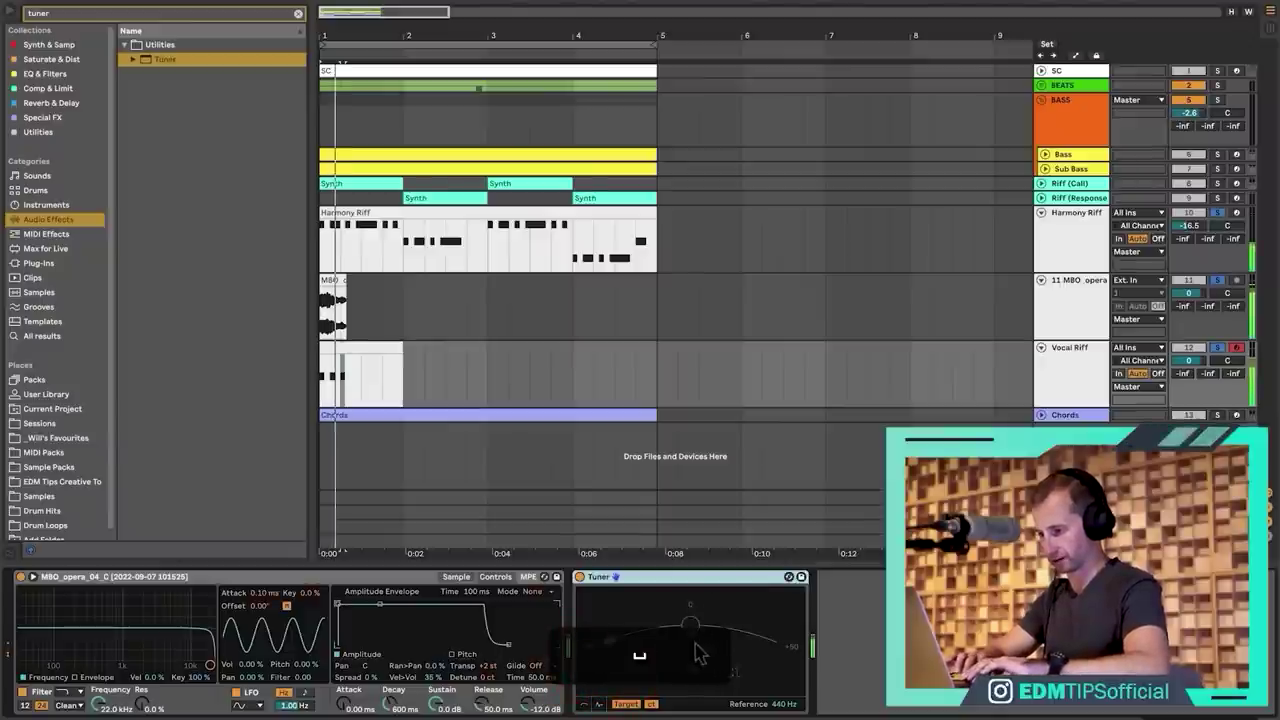
{"action": "left_click", "coordinate": [1219, 348]}
{"action": "left_click", "coordinate": [1219, 348]}
{"action": "key", "text": "space"}
{"action": "key", "text": "space"}
{"action": "key", "text": "space"}
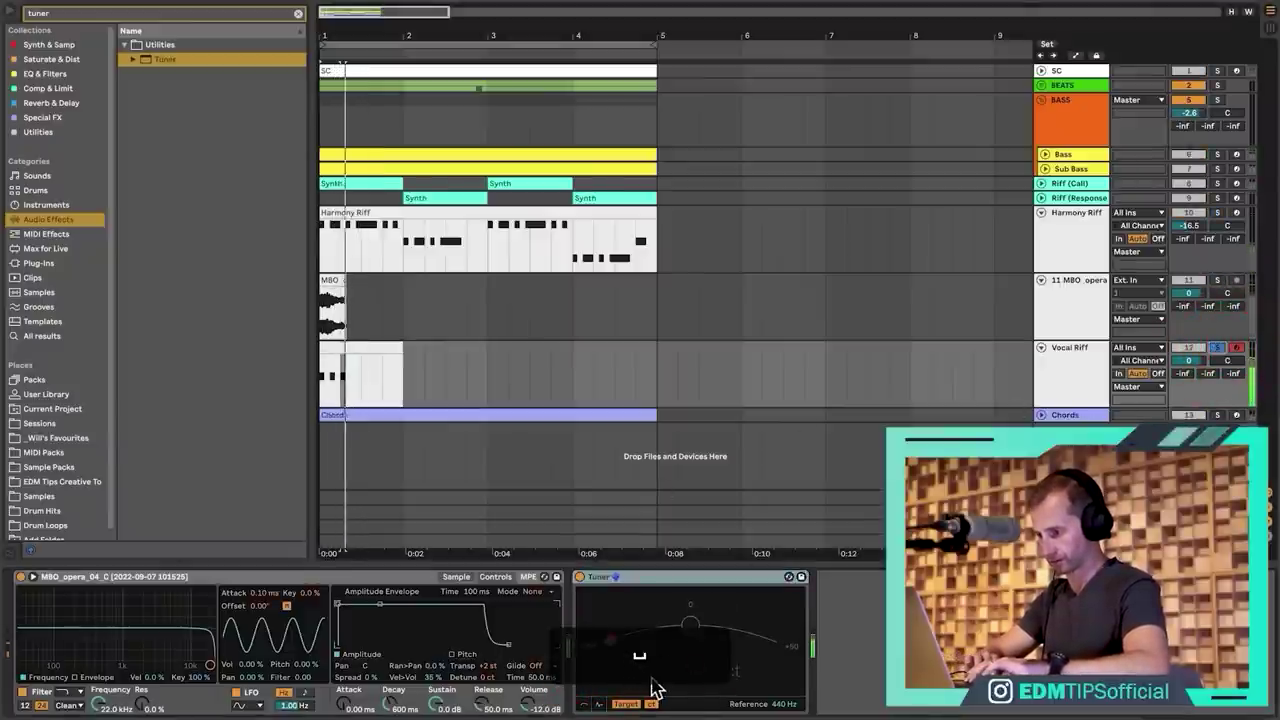
{"action": "key", "text": "space"}
{"action": "key", "text": "space"}
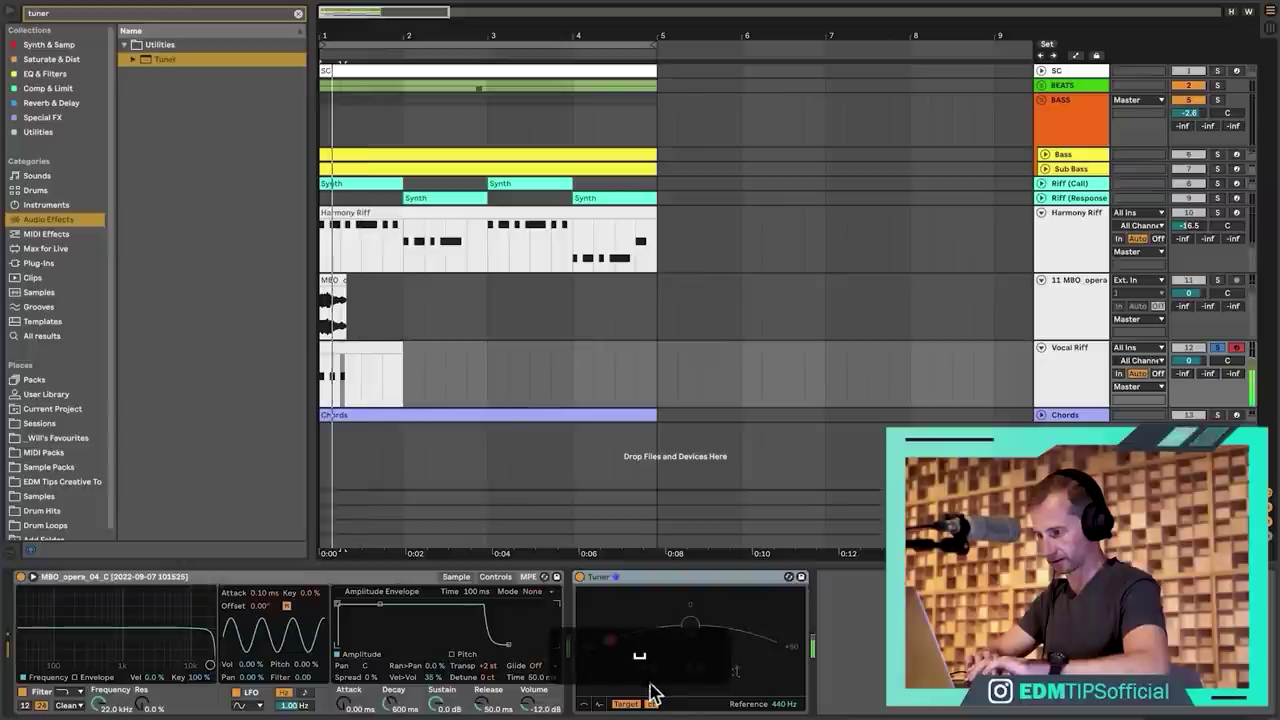
{"action": "key", "text": "space"}
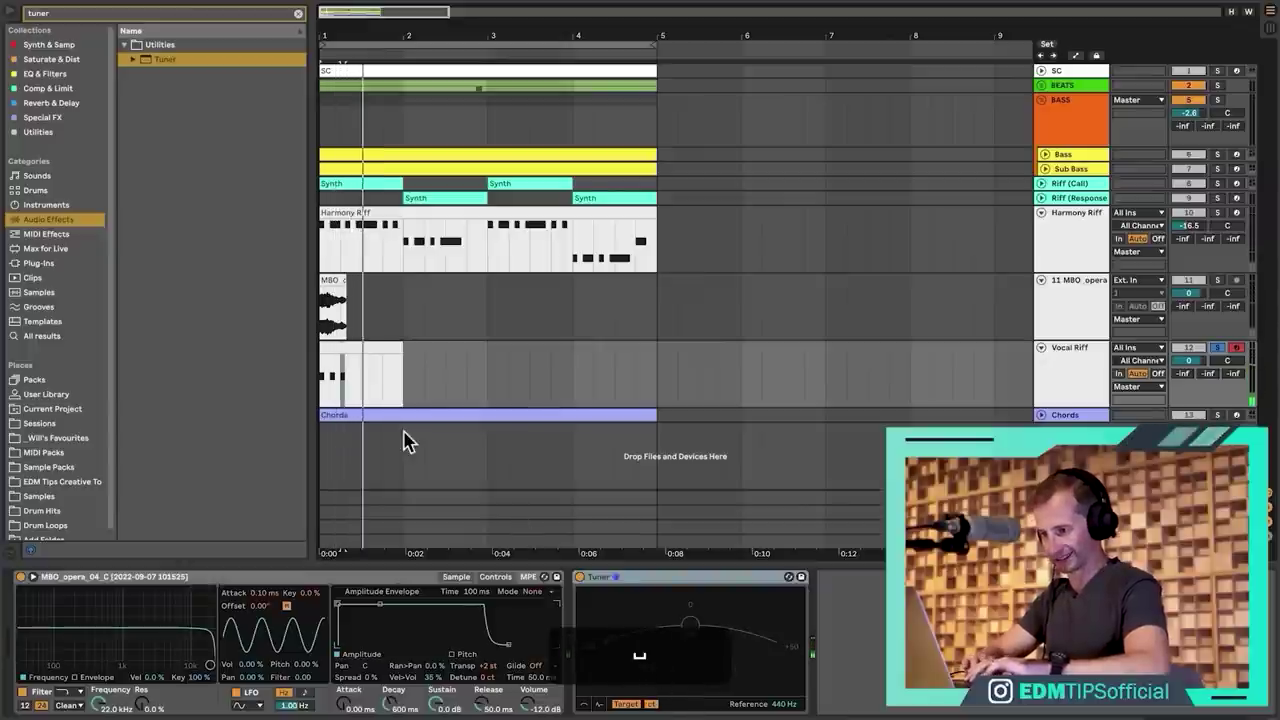
Lengthen all the C3 notes in the Vocal Riff clip so each one runs up to the next.
{"action": "left_click", "coordinate": [341, 347]}
{"action": "double_click", "coordinate": [343, 349]}
{"action": "left_click", "coordinate": [414, 556]}
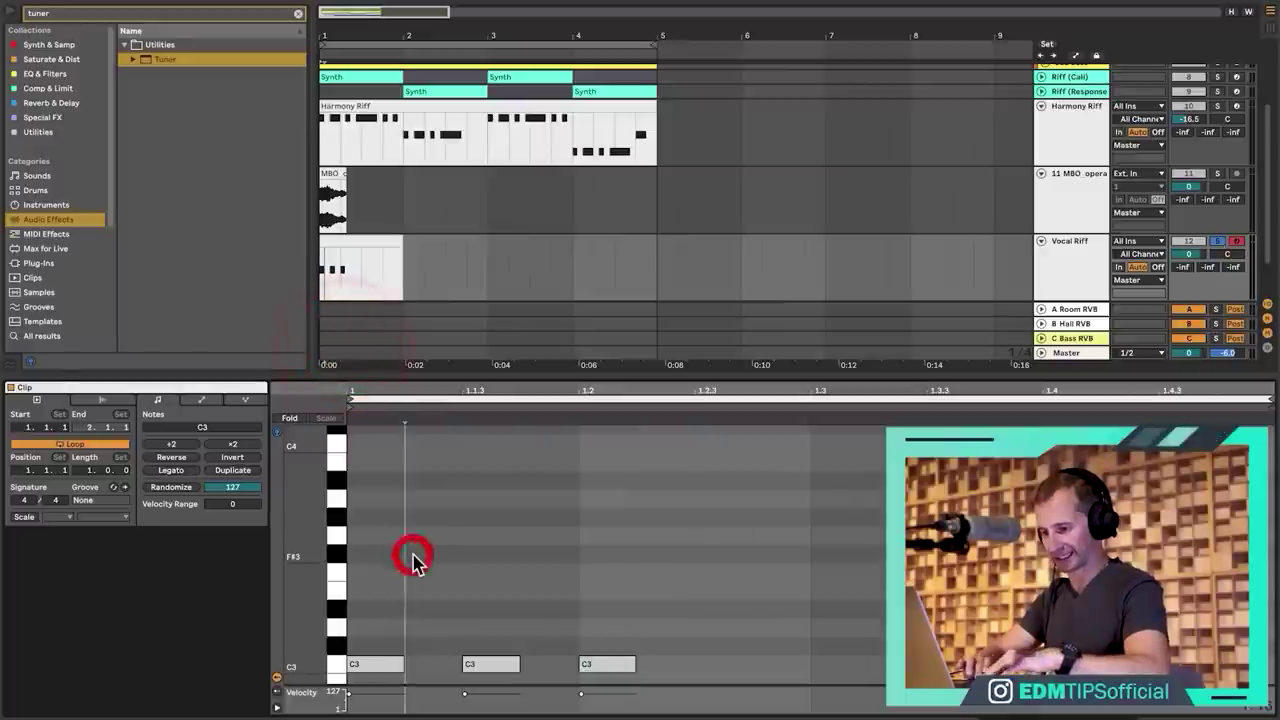
{"action": "key", "text": "super+a"}
{"action": "left_click", "coordinate": [457, 671]}
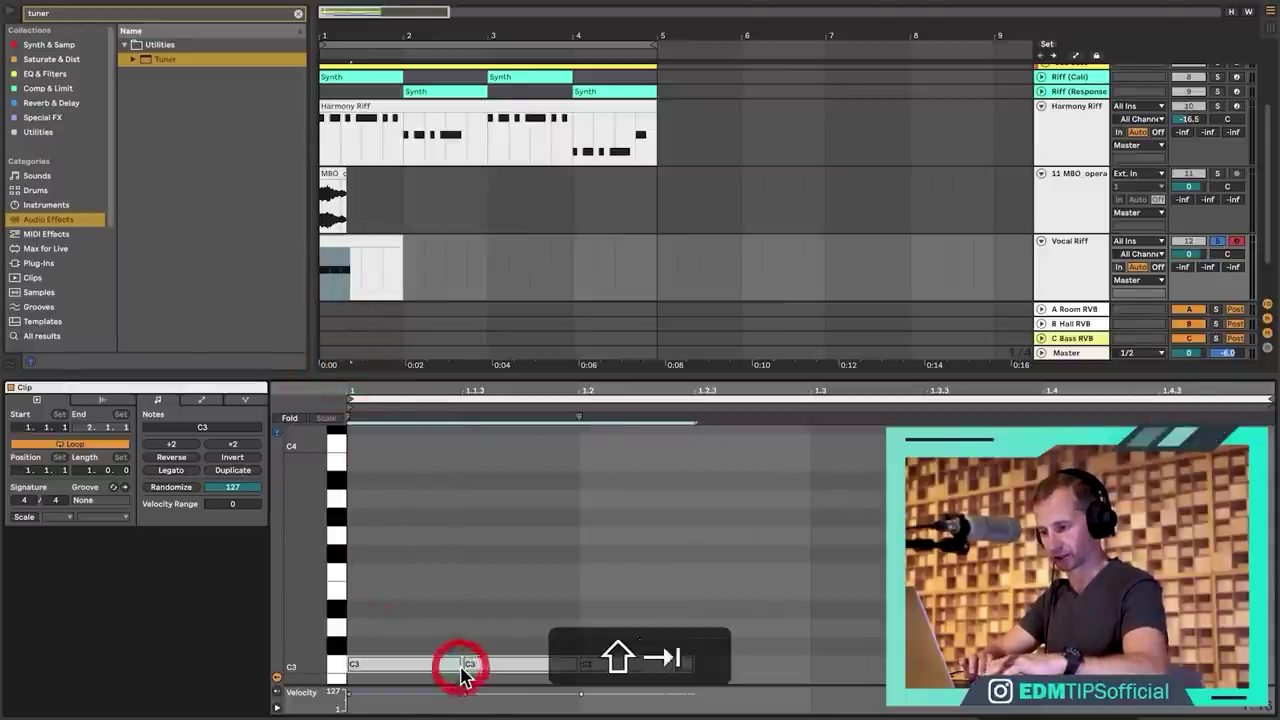
Play the lengthened notes against Tuner and set the Vocal Riff Simpler's detune to -13 ct.
{"action": "key", "text": "shift+Tab"}
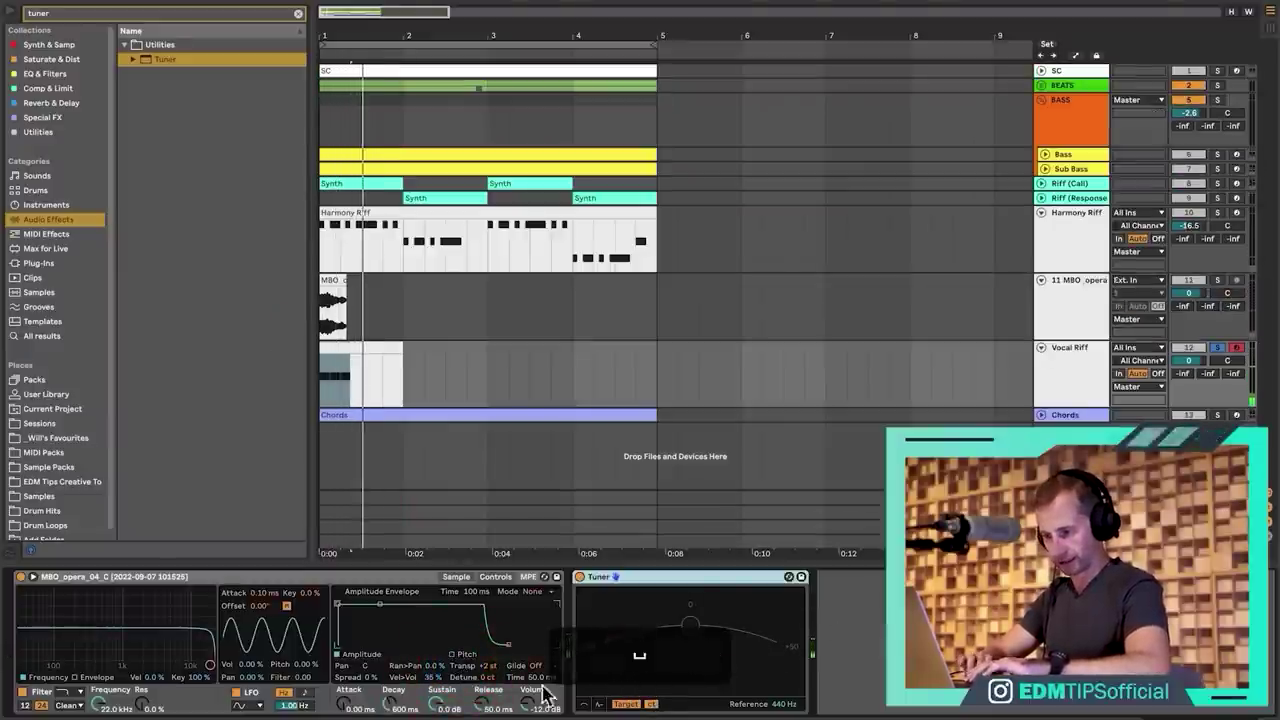
{"action": "key", "text": "space"}
{"action": "left_click_drag", "start_coordinate": [488, 686], "coordinate": [488, 700]}
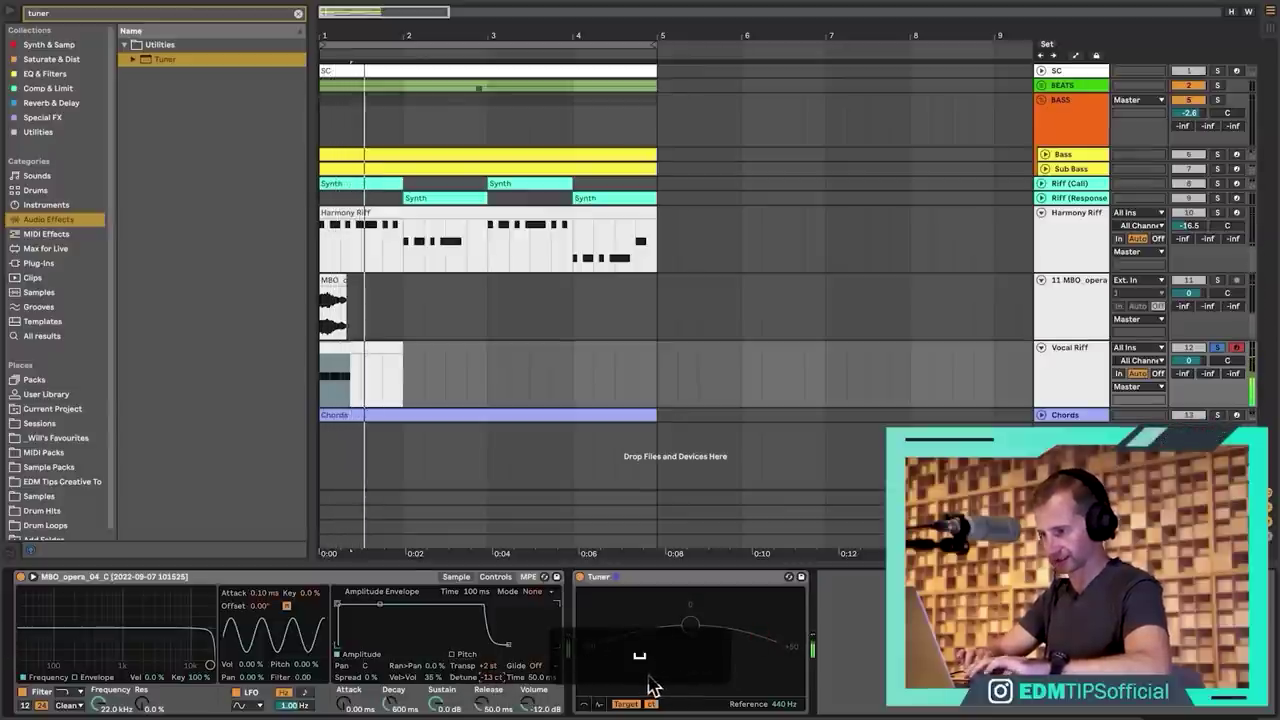
Move the Harmony Riff clip onto the Vocal Riff track and delete the Harmony Riff and MBO_opera tracks.
{"action": "left_click", "coordinate": [362, 364]}
{"action": "left_click_drag", "start_coordinate": [395, 210], "coordinate": [405, 355]}
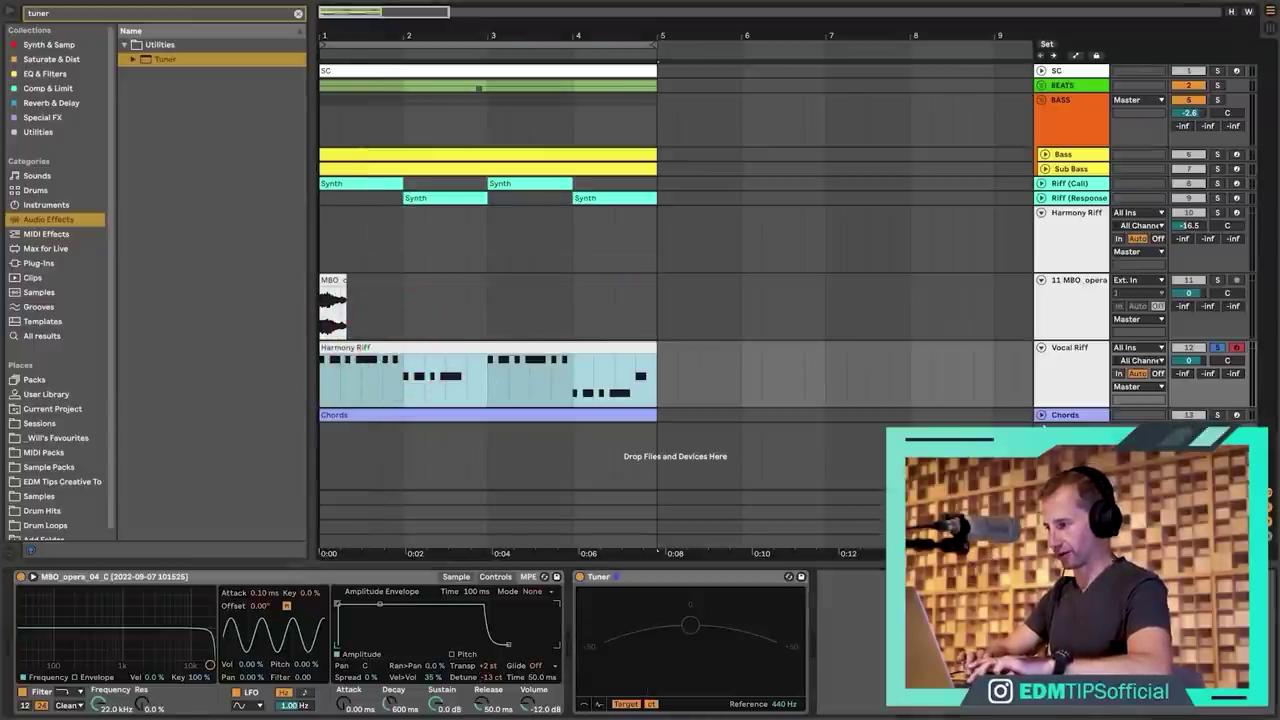
{"action": "left_click", "coordinate": [1073, 293]}
{"action": "left_click", "coordinate": [1068, 252], "text": "shift"}
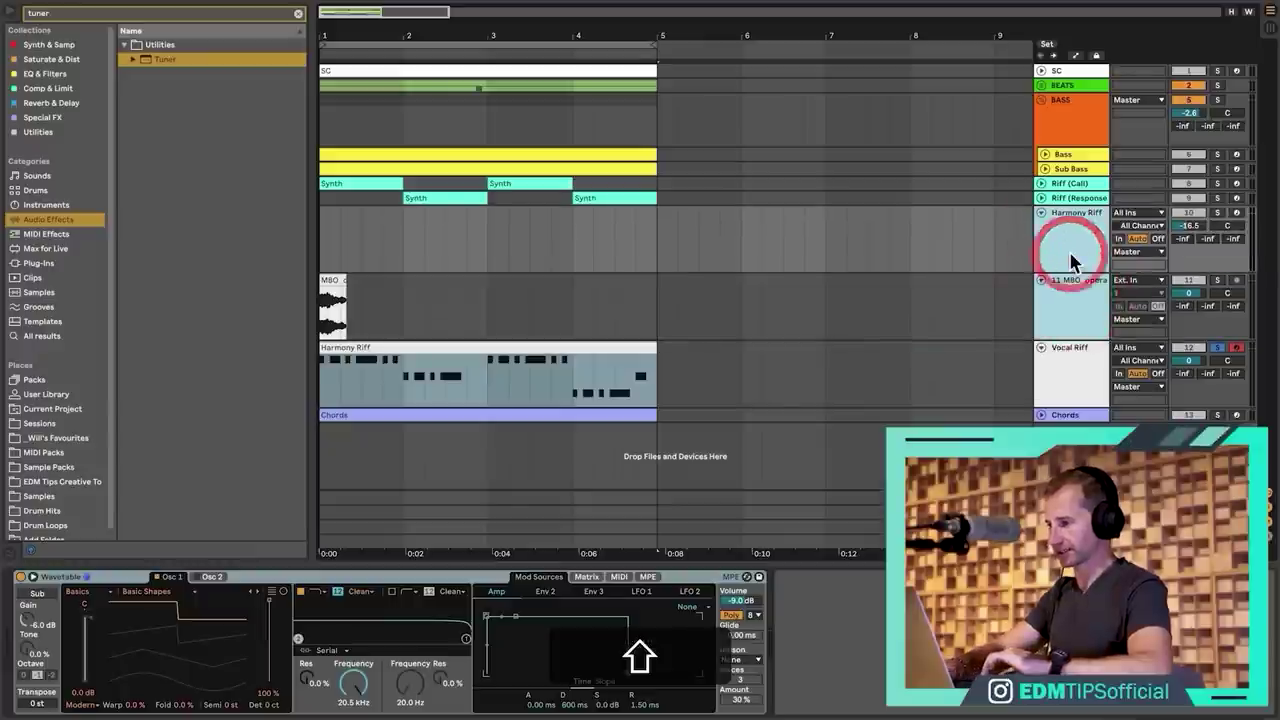
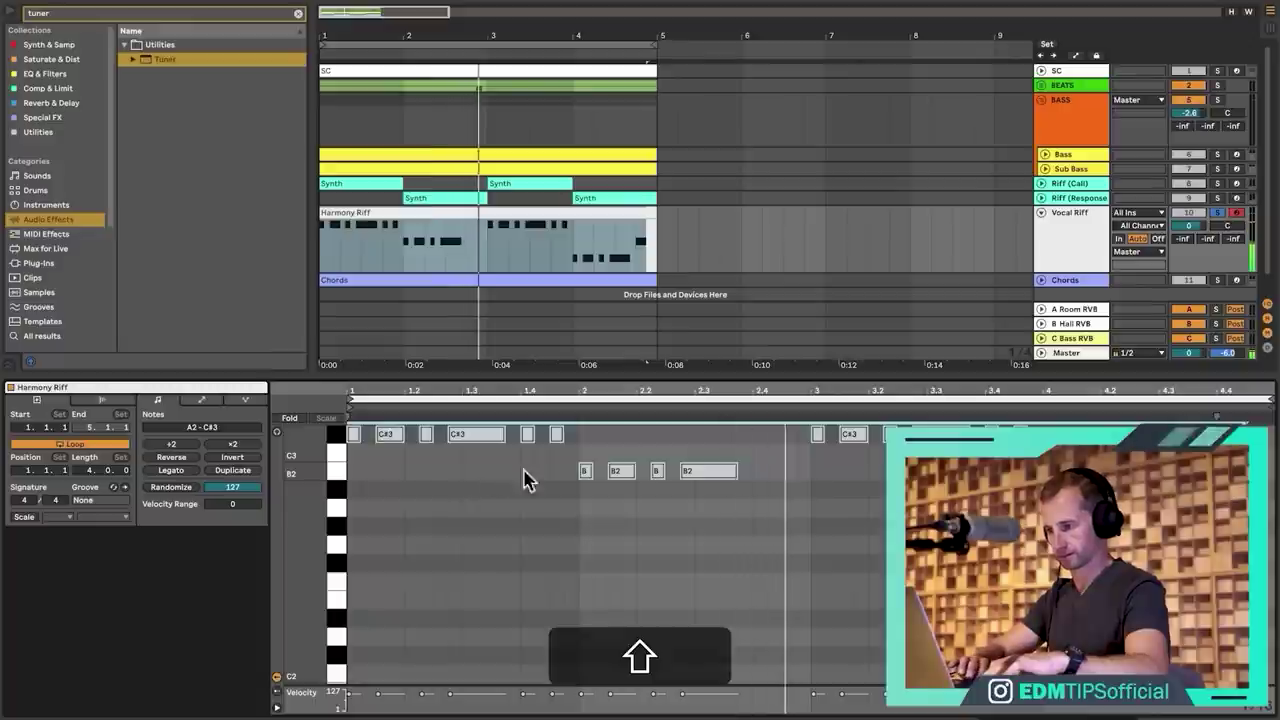
Stop playback and apply Legato to all notes of the Harmony Riff clip on the Vocal Riff track.
{"action": "key", "text": "shift+space"}
{"action": "left_click", "coordinate": [430, 466]}
{"action": "key", "text": "super+a"}
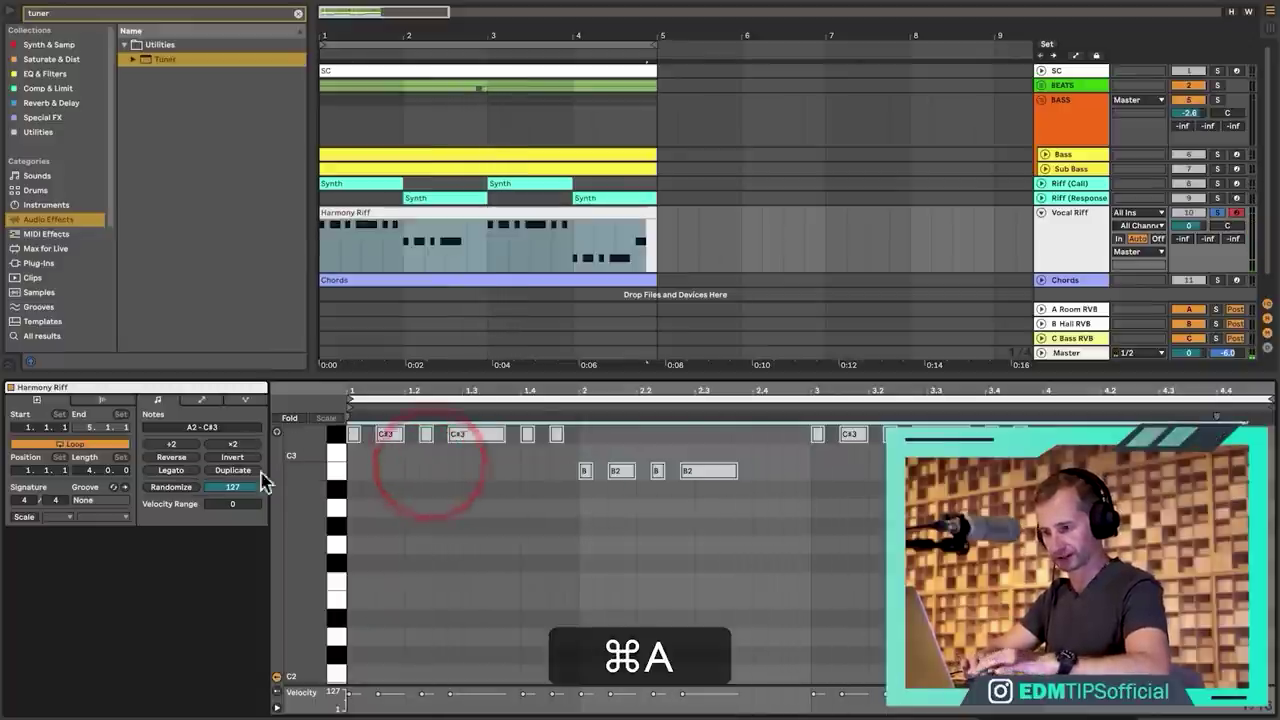
{"action": "left_click", "coordinate": [170, 471]}
Convert the Vocal Riff Simpler to Sampler and set its sustain mode to a back-and-forth loop.
{"action": "key", "text": "shift+Tab"}
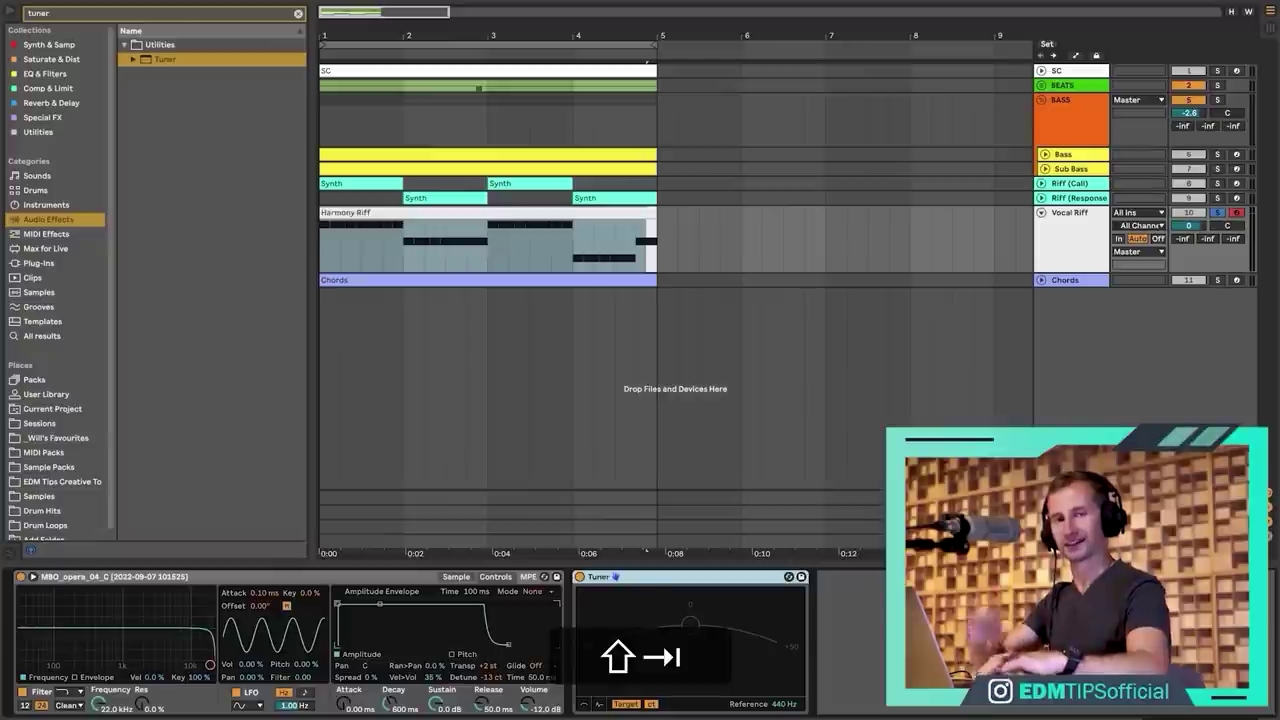
{"action": "right_click", "coordinate": [261, 577]}
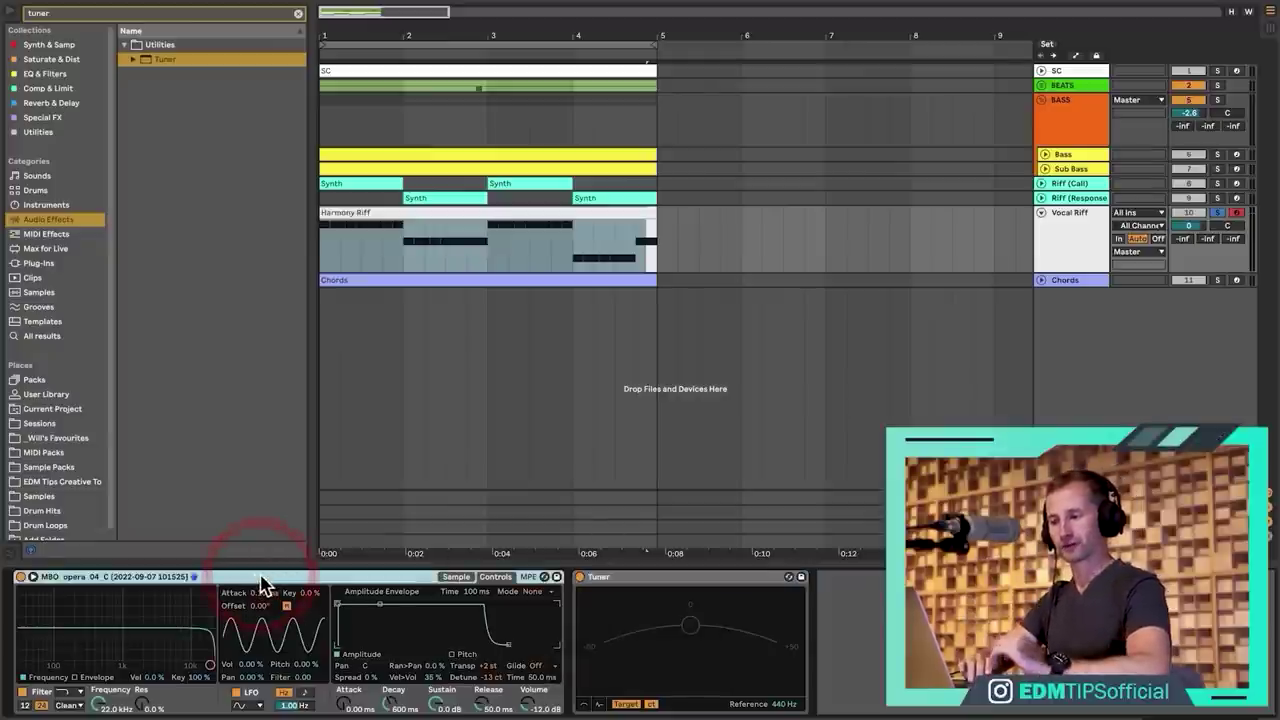
{"action": "left_click", "coordinate": [295, 567]}
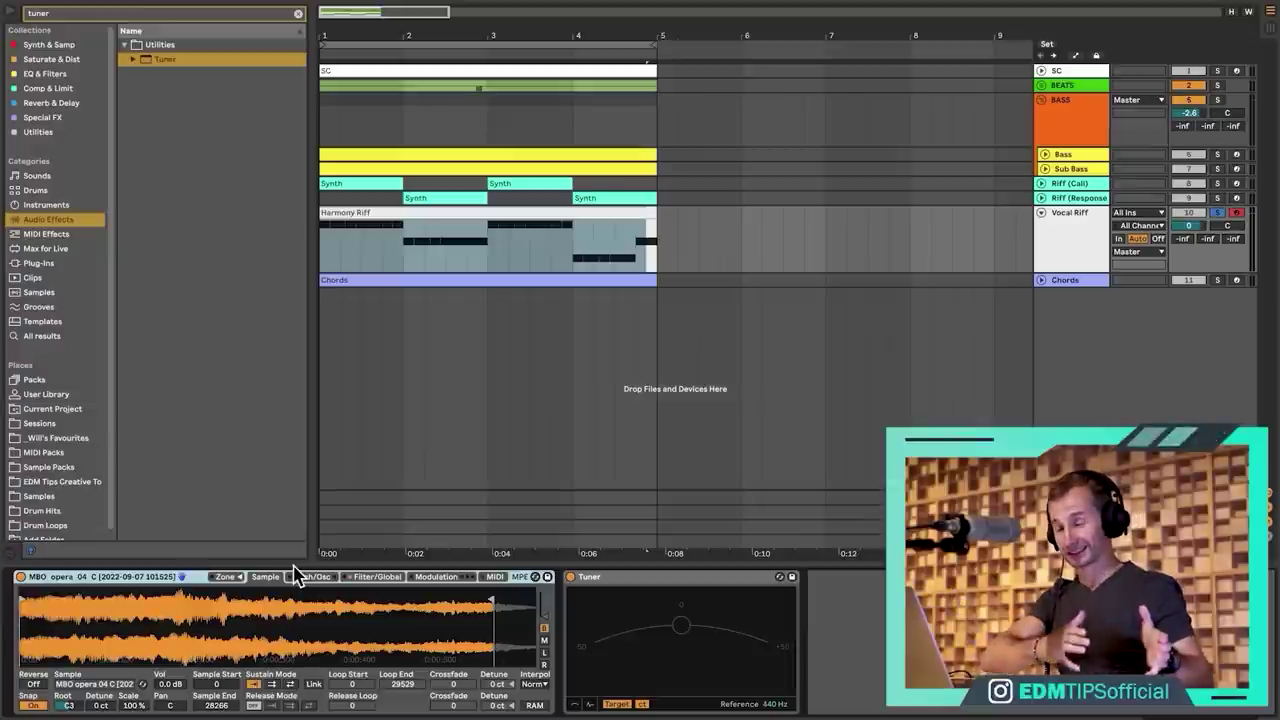
{"action": "left_click", "coordinate": [290, 683]}
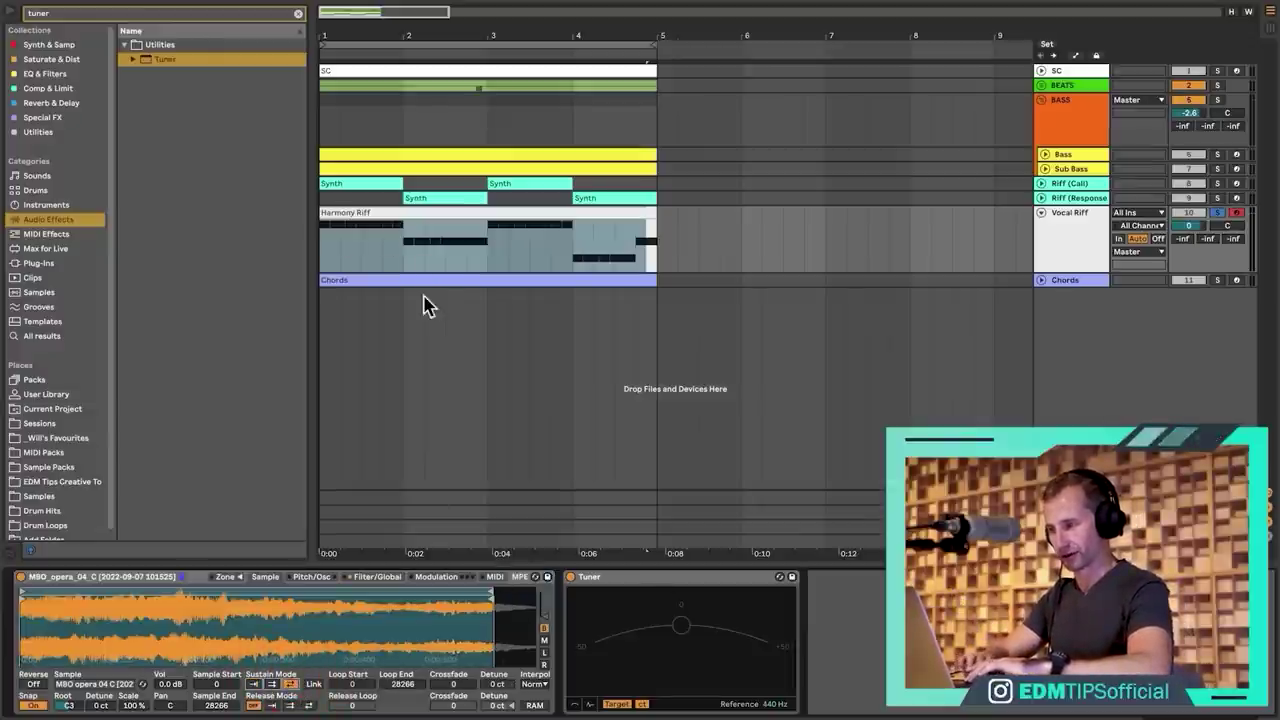
During playback, turn off Snap and narrow the sustain loop to start at 5982 and end at 9315.
{"action": "key", "text": "space"}
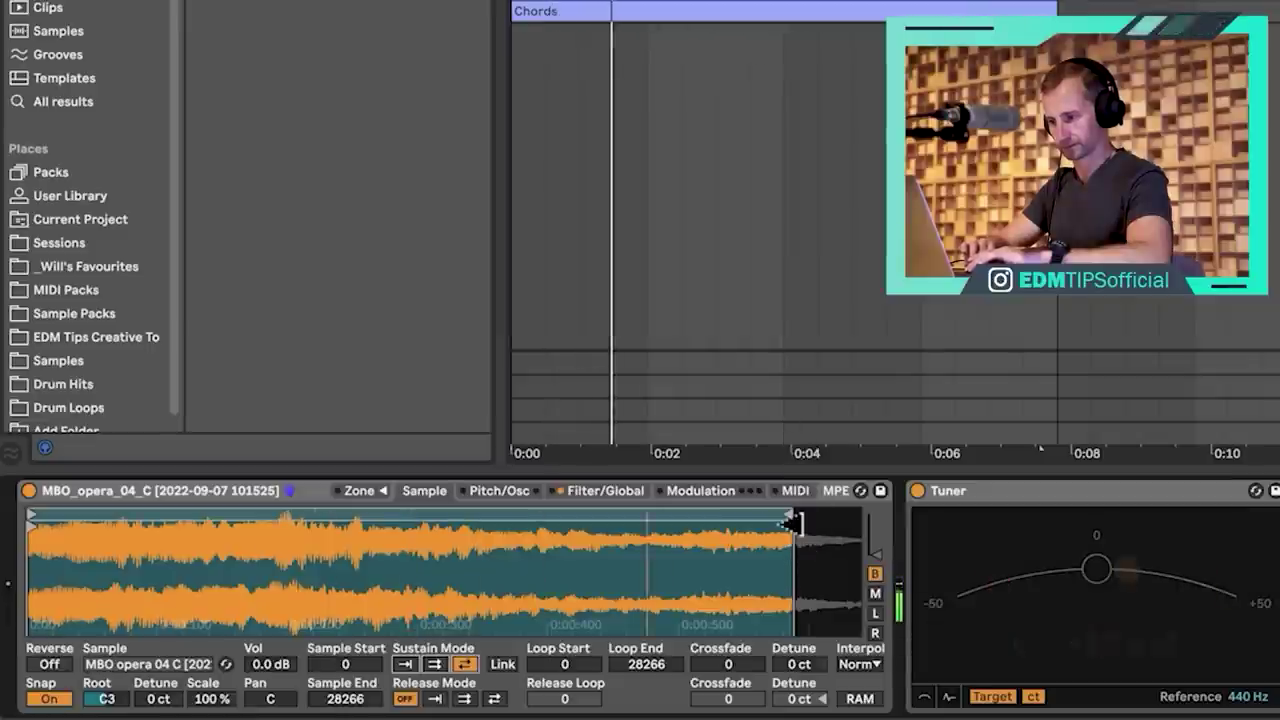
{"action": "left_click_drag", "start_coordinate": [790, 515], "coordinate": [606, 515]}
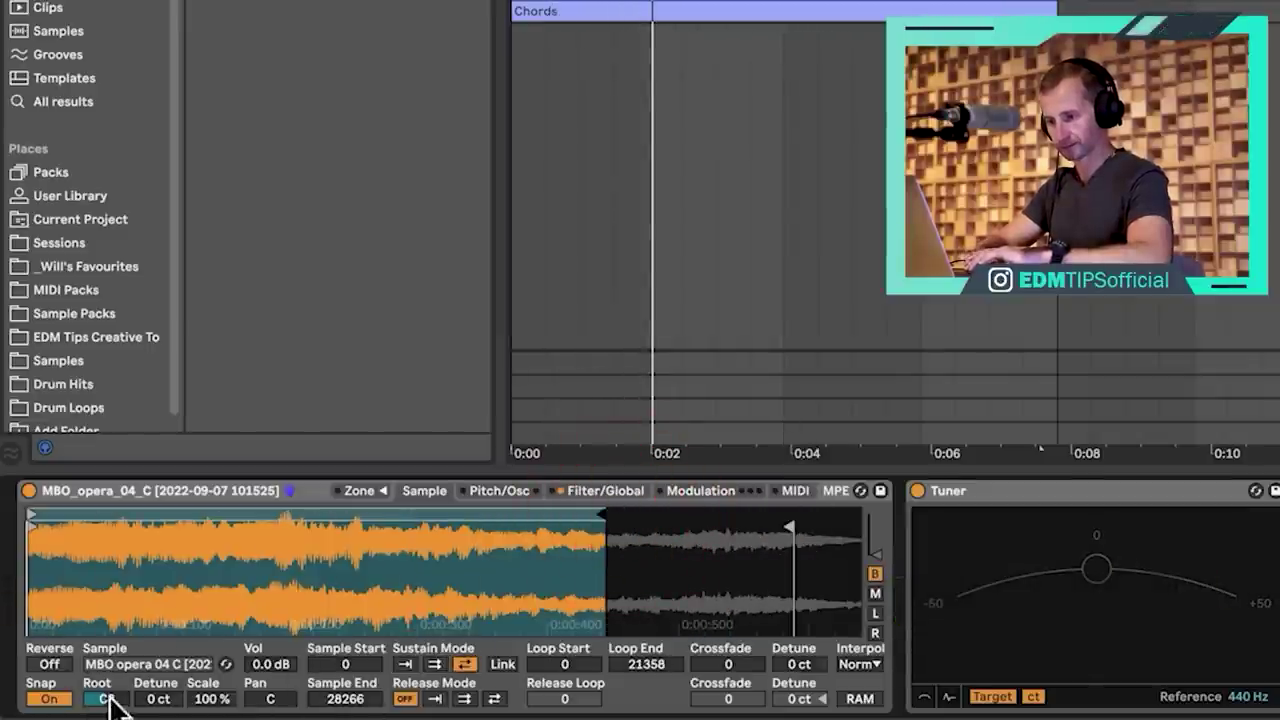
{"action": "left_click", "coordinate": [49, 698]}
{"action": "mouse_move", "coordinate": [617, 515]}
{"action": "left_mouse_down"}
{"action": "mouse_move", "coordinate": [651, 515]}
{"action": "mouse_move", "coordinate": [515, 517]}
{"action": "left_mouse_up"}
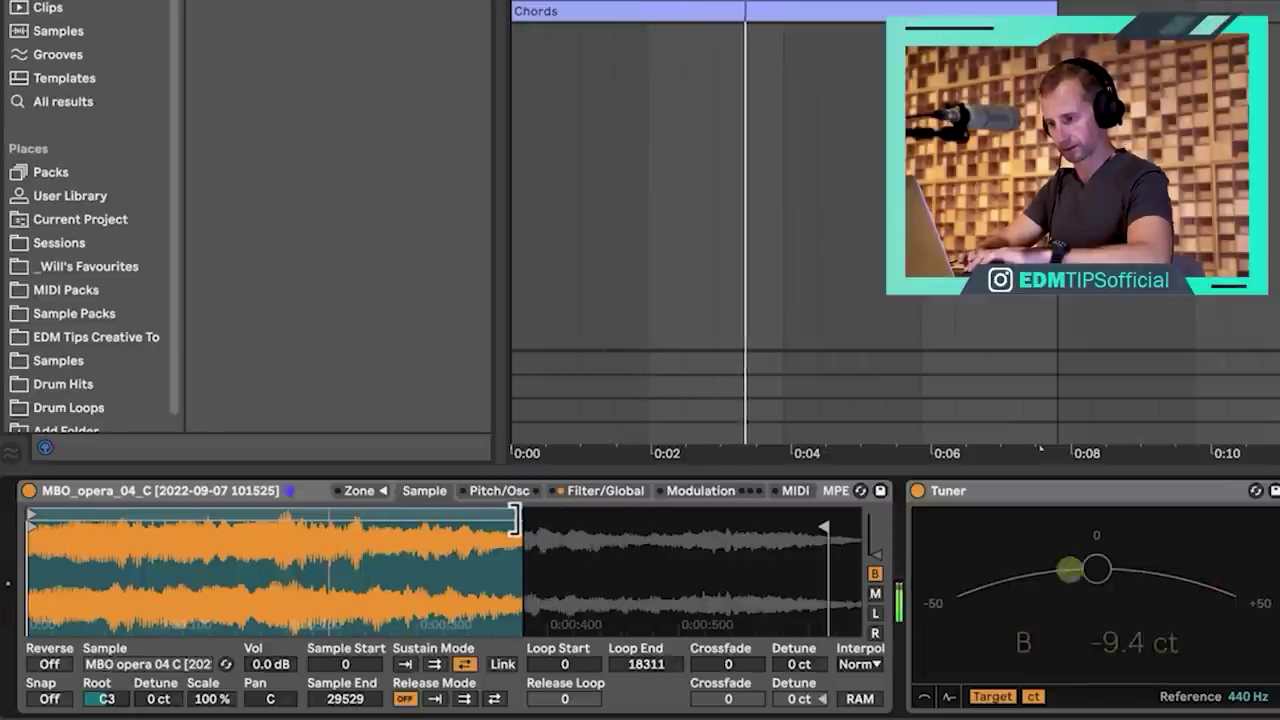
{"action": "mouse_move", "coordinate": [31, 516]}
{"action": "left_mouse_down"}
{"action": "mouse_move", "coordinate": [391, 515]}
{"action": "mouse_move", "coordinate": [378, 515]}
{"action": "left_mouse_up"}
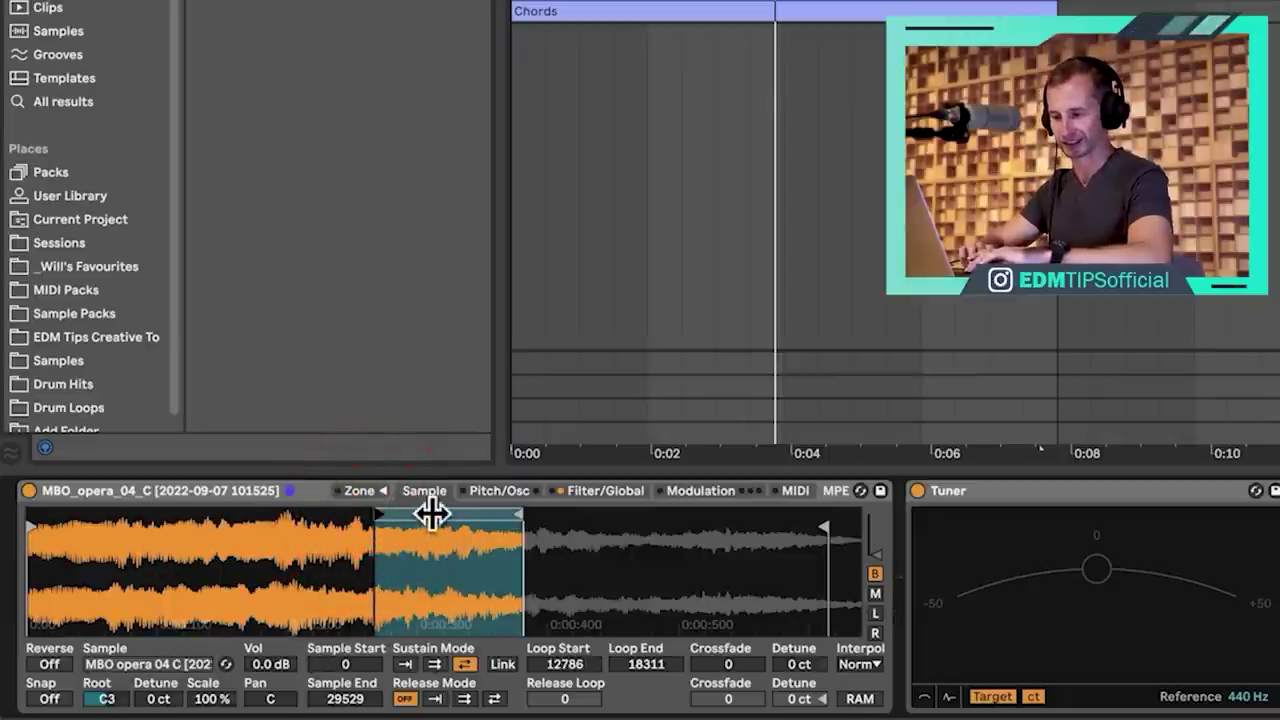
{"action": "left_click_drag", "start_coordinate": [474, 516], "coordinate": [231, 510]}
{"action": "left_click_drag", "start_coordinate": [140, 514], "coordinate": [194, 515]}
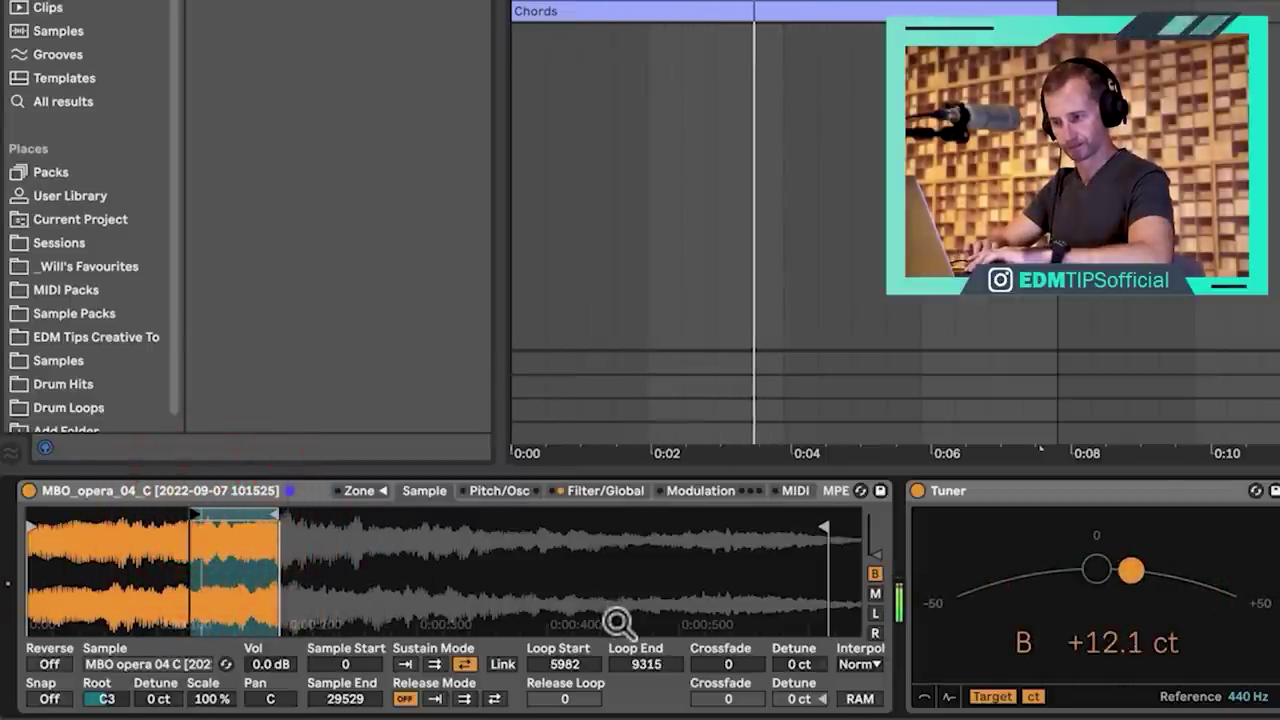
Set the sustain loop's crossfade to 675 and shift the loop so it runs from 13014 to 16347.
{"action": "key", "text": "space"}
{"action": "left_click_drag", "start_coordinate": [739, 665], "coordinate": [739, 625]}
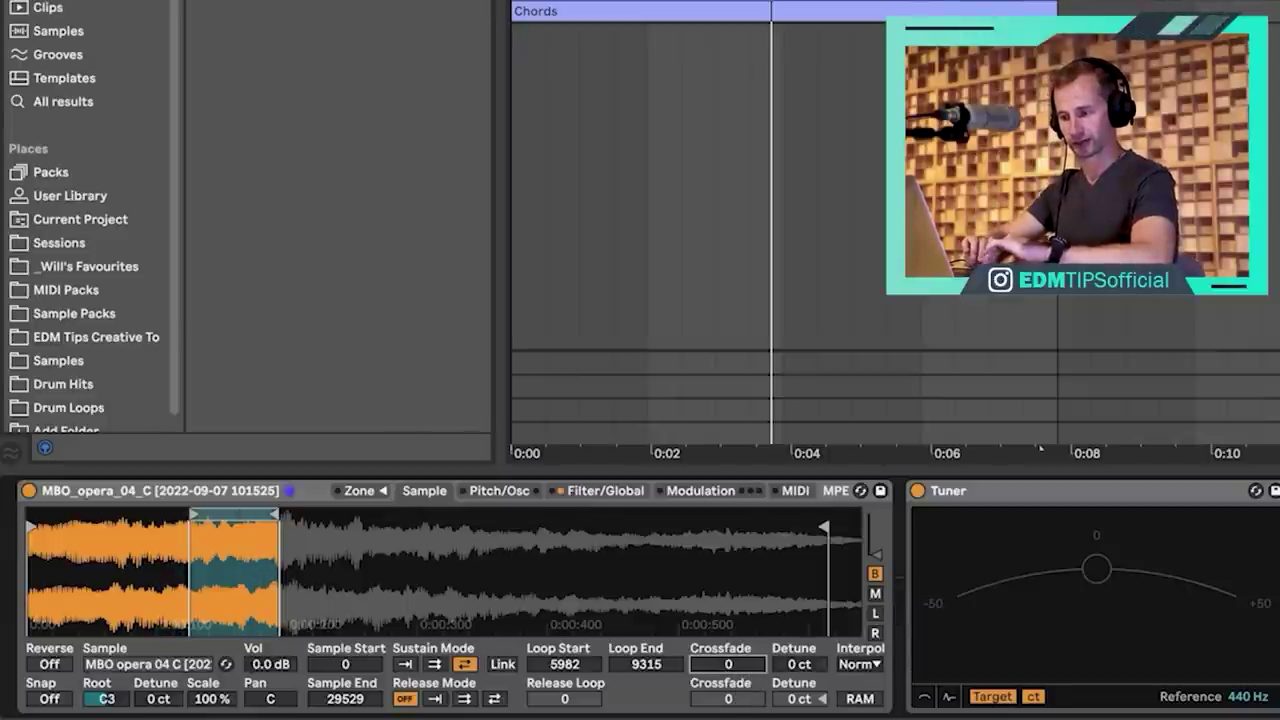
{"action": "key", "text": "space"}
{"action": "left_click_drag", "start_coordinate": [737, 665], "coordinate": [737, 470]}
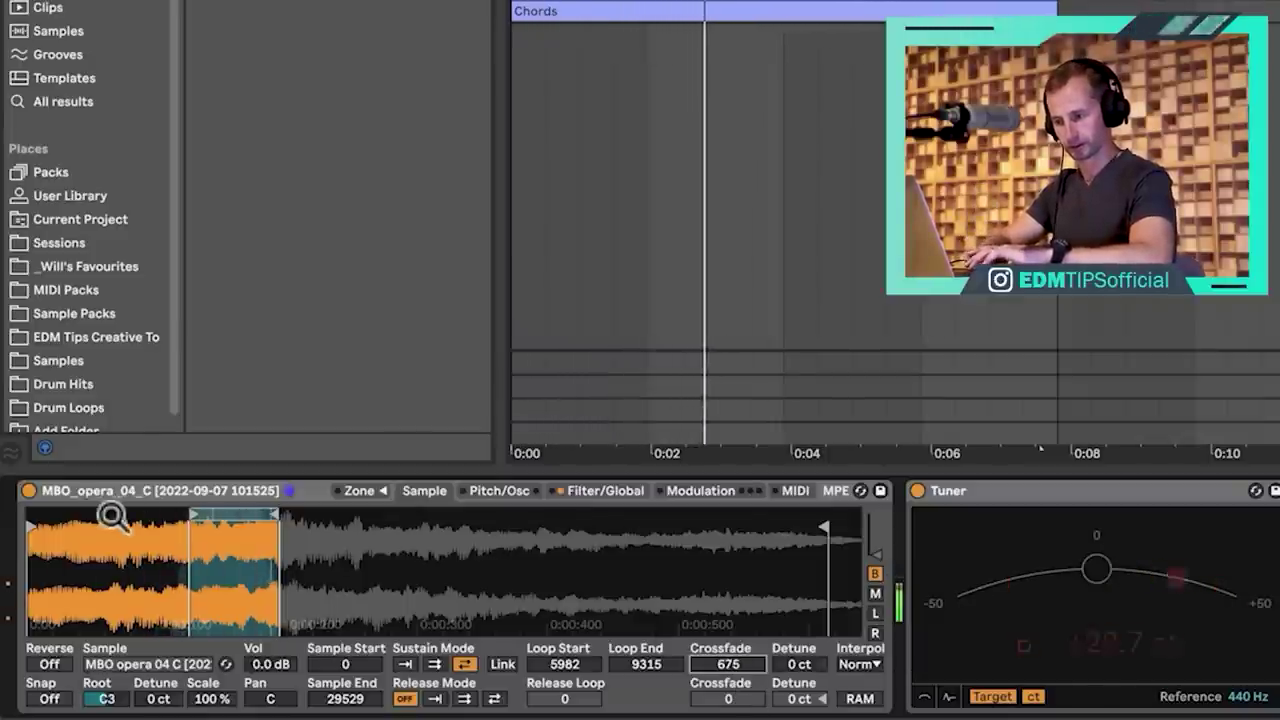
{"action": "left_click_drag", "start_coordinate": [229, 513], "coordinate": [426, 512]}
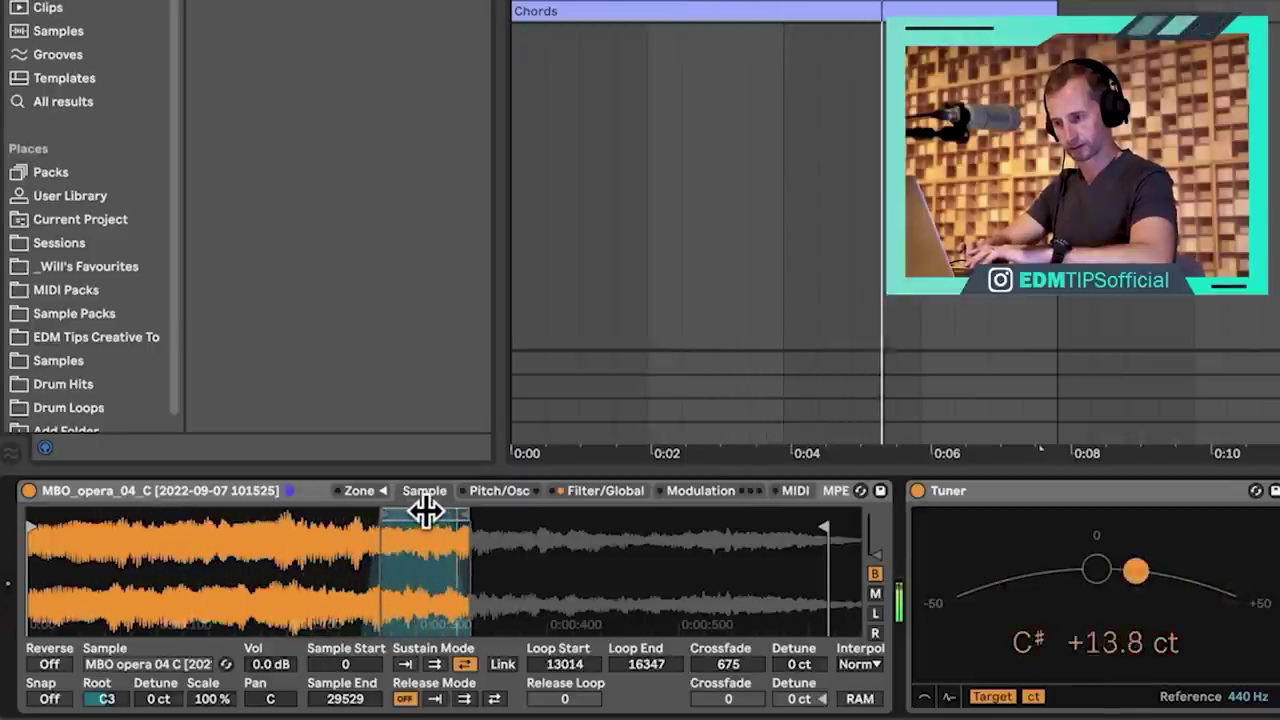
{"action": "left_click", "coordinate": [426, 512]}
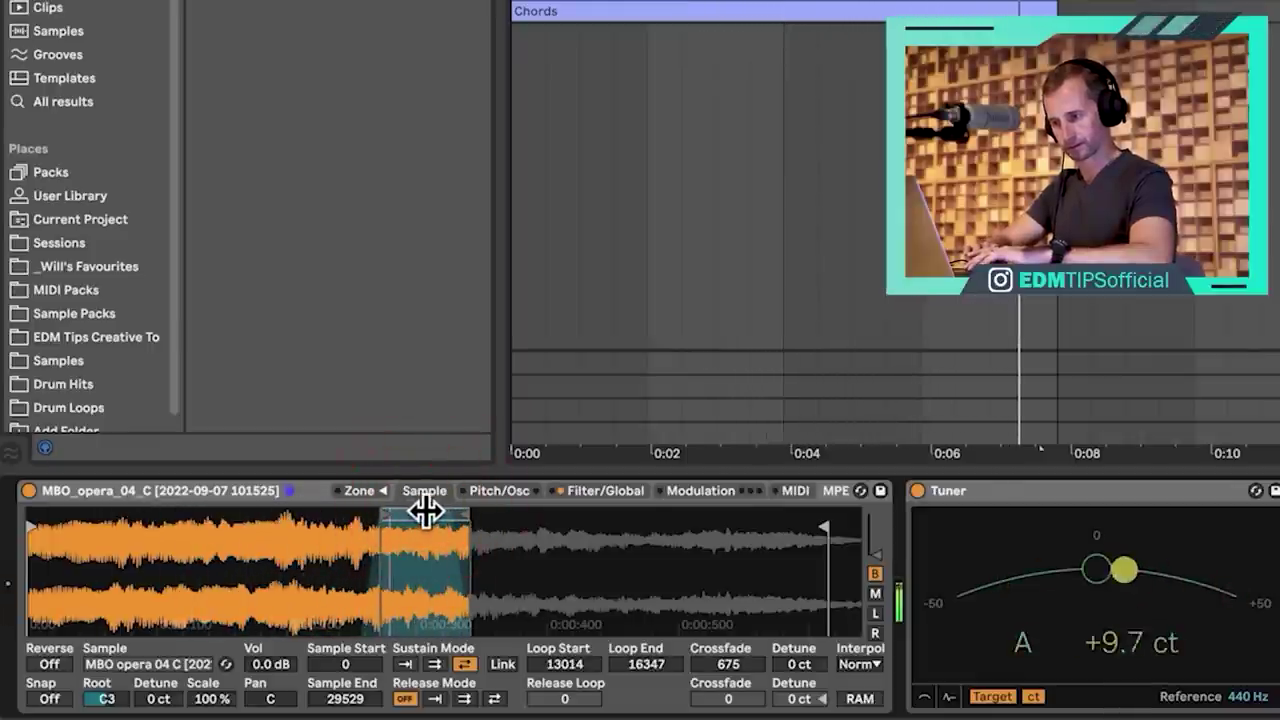
{"action": "key", "text": "space"}
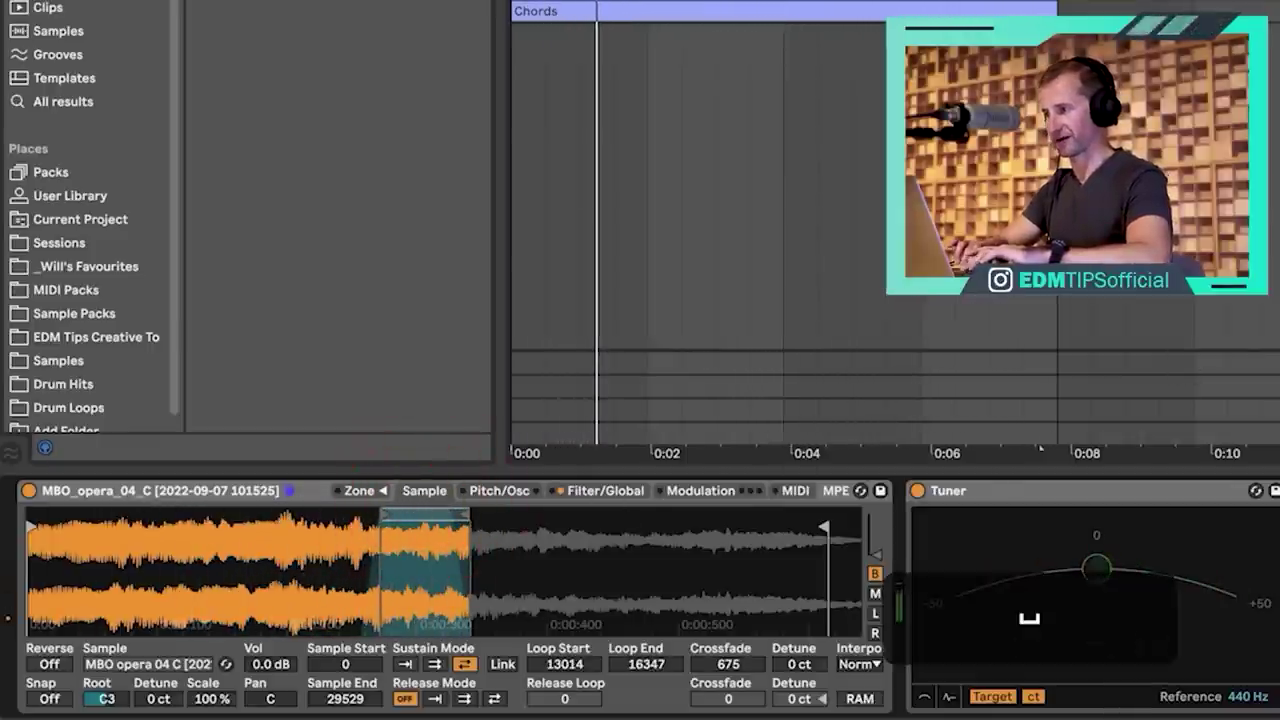
Clear the browser search and add Redux from the Saturate & Dist collection between Sampler and Tuner.
{"action": "left_click", "coordinate": [1063, 250]}
{"action": "left_click", "coordinate": [45, 89]}
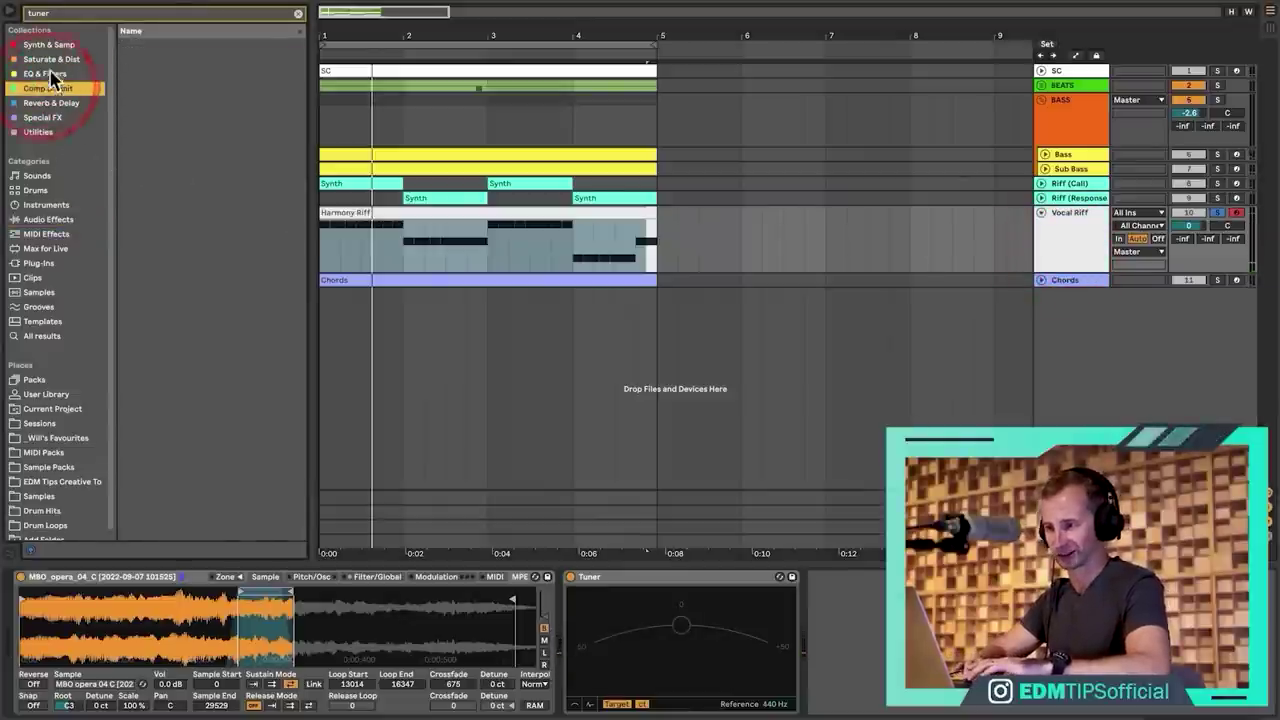
{"action": "left_click", "coordinate": [298, 14]}
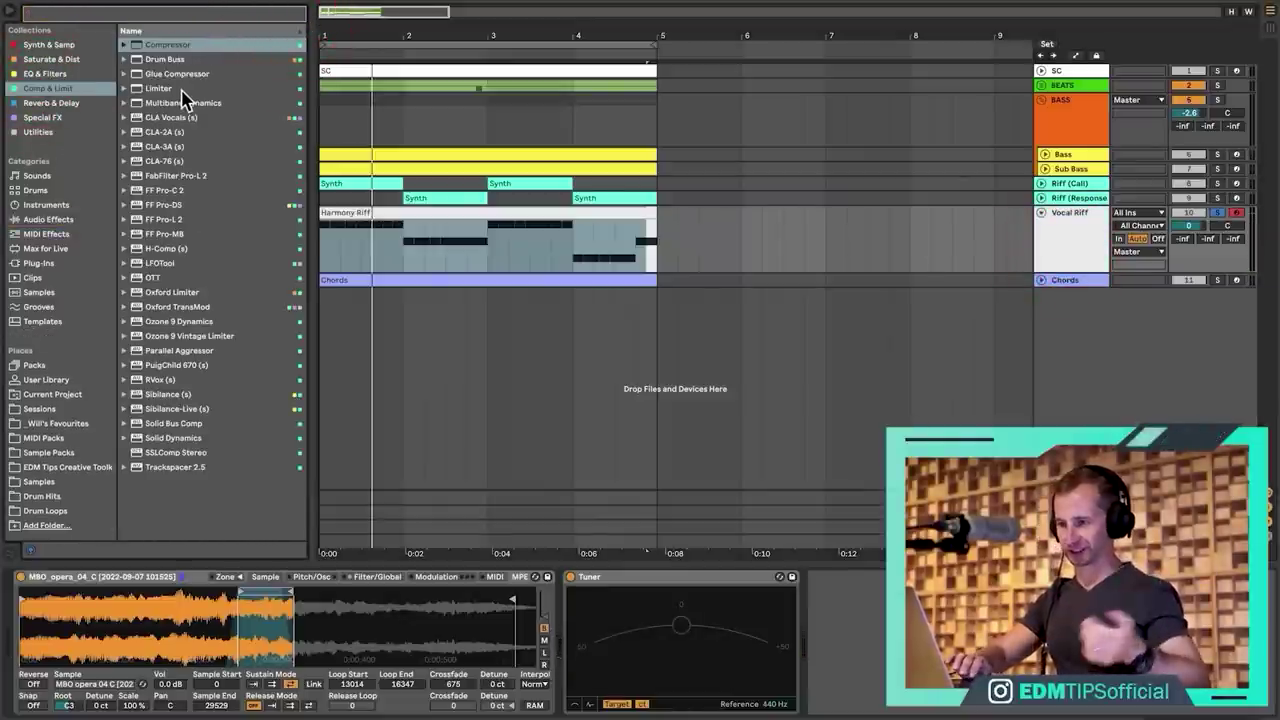
{"action": "left_click", "coordinate": [52, 60]}
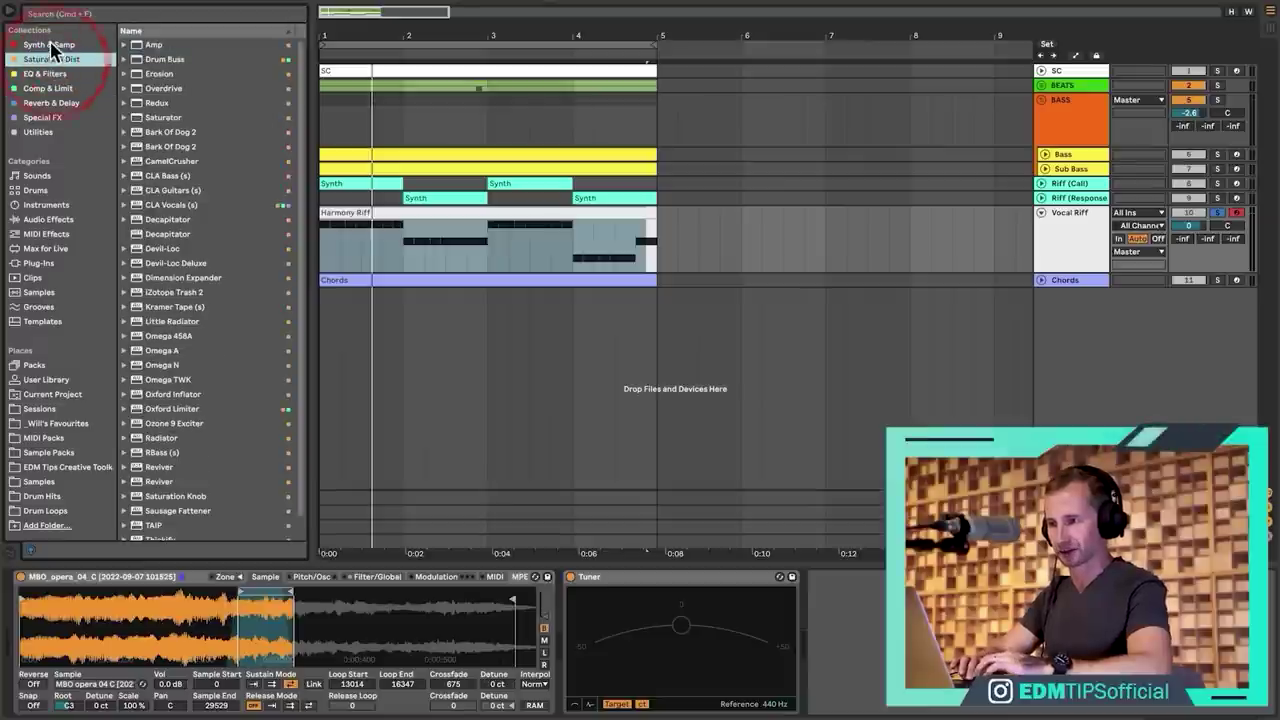
{"action": "left_click_drag", "start_coordinate": [157, 103], "coordinate": [550, 635]}
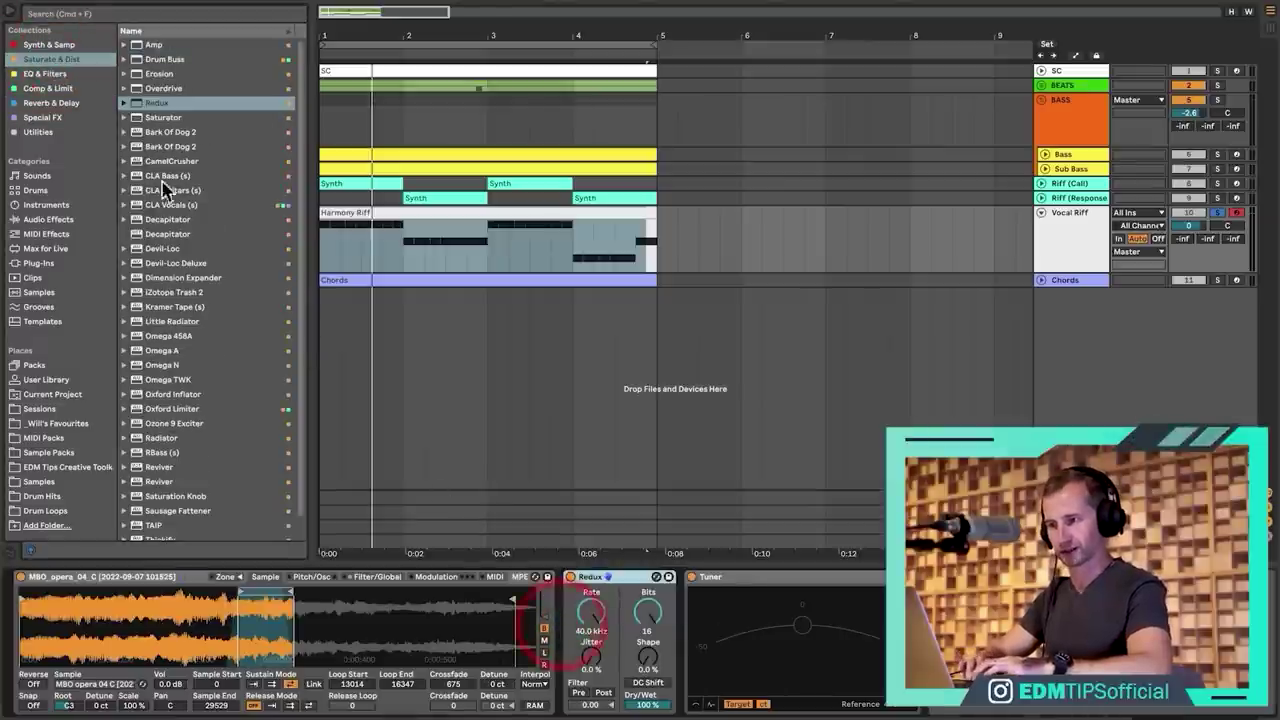
Add the Multiband Dynamics OTT preset from the Comp & Limit collection between Redux and Tuner.
{"action": "left_click", "coordinate": [48, 88]}
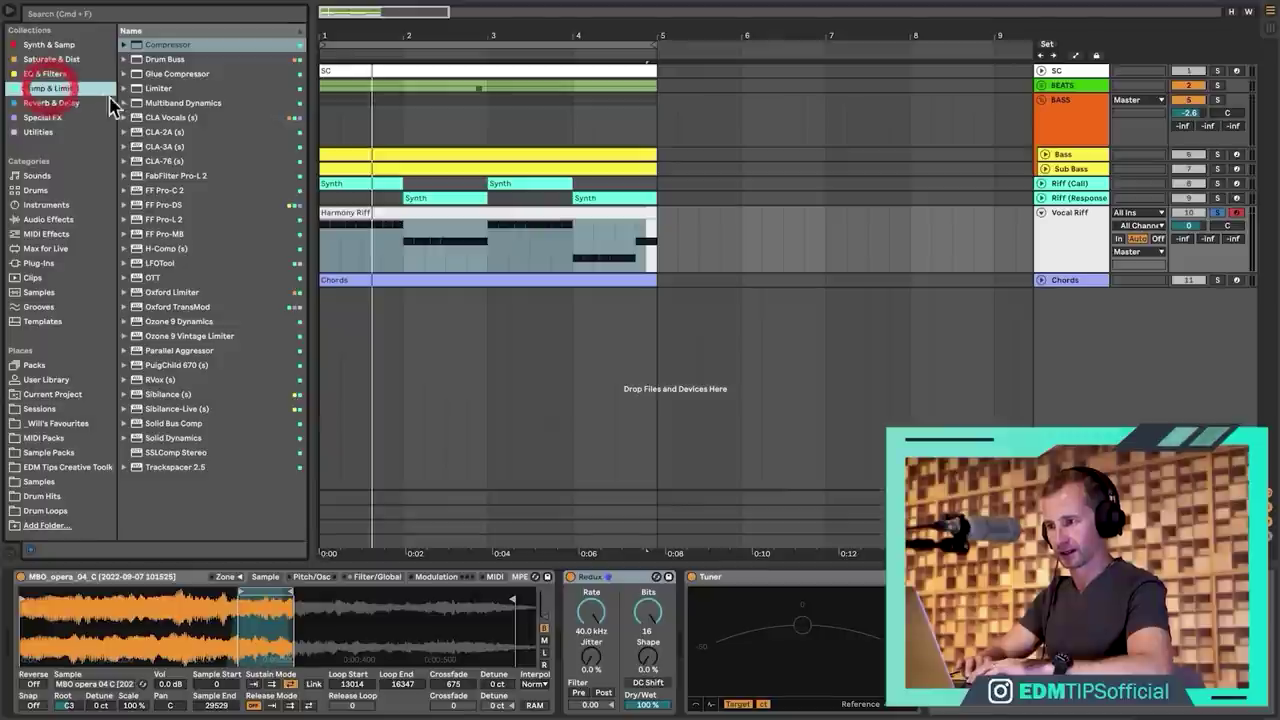
{"action": "left_click", "coordinate": [123, 103]}
{"action": "left_click_drag", "start_coordinate": [170, 205], "coordinate": [690, 650]}
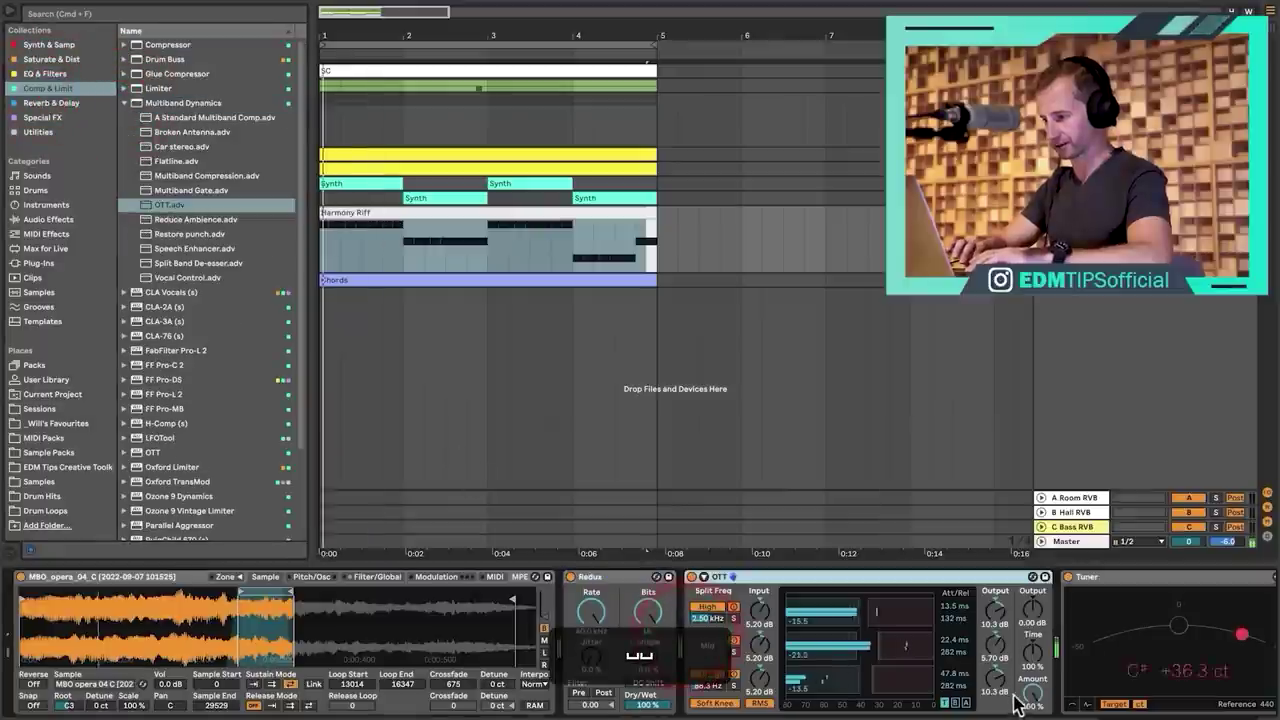
Set the OTT Amount to 50% and lower the Redux Rate to 6.80 kHz during playback.
{"action": "left_click_drag", "start_coordinate": [1032, 693], "coordinate": [1032, 711]}
{"action": "left_click_drag", "start_coordinate": [591, 611], "coordinate": [591, 649]}
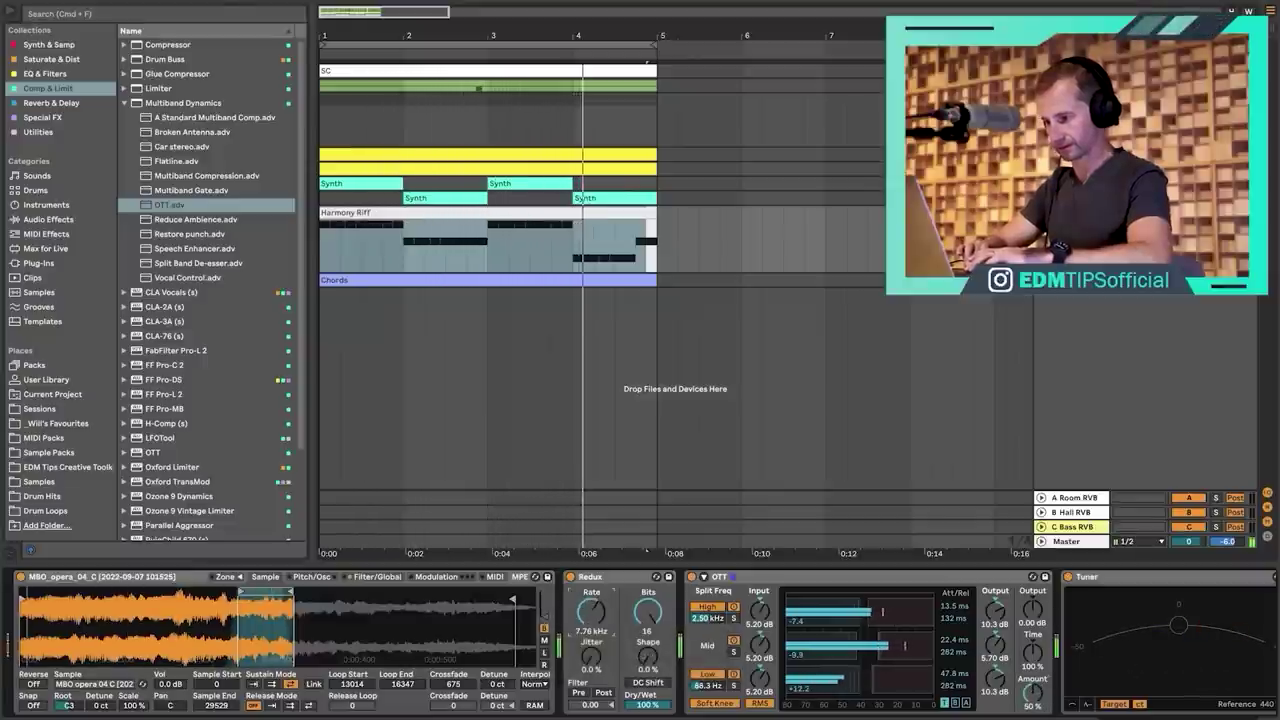
Set Sampler's Pitch Bend range to +12 semitones.
{"action": "left_click", "coordinate": [495, 576]}
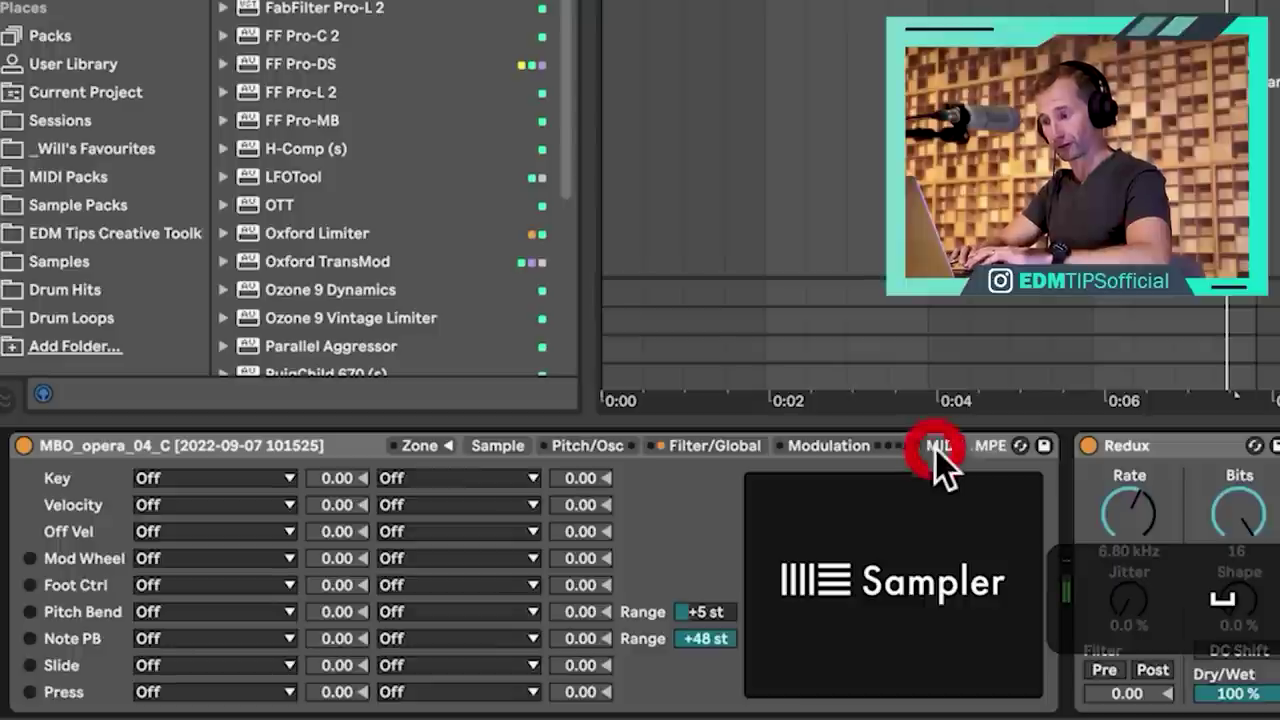
{"action": "left_click", "coordinate": [706, 612]}
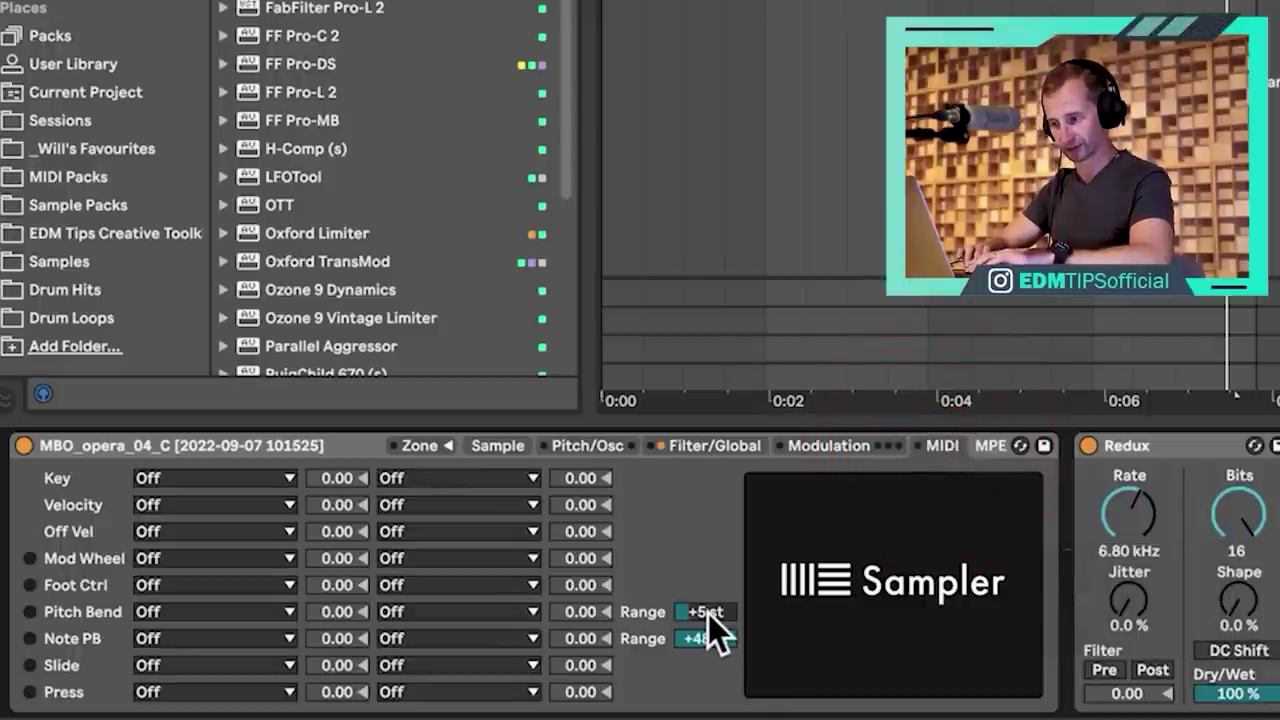
{"action": "type", "text": "12"}
{"action": "key", "text": "Return"}
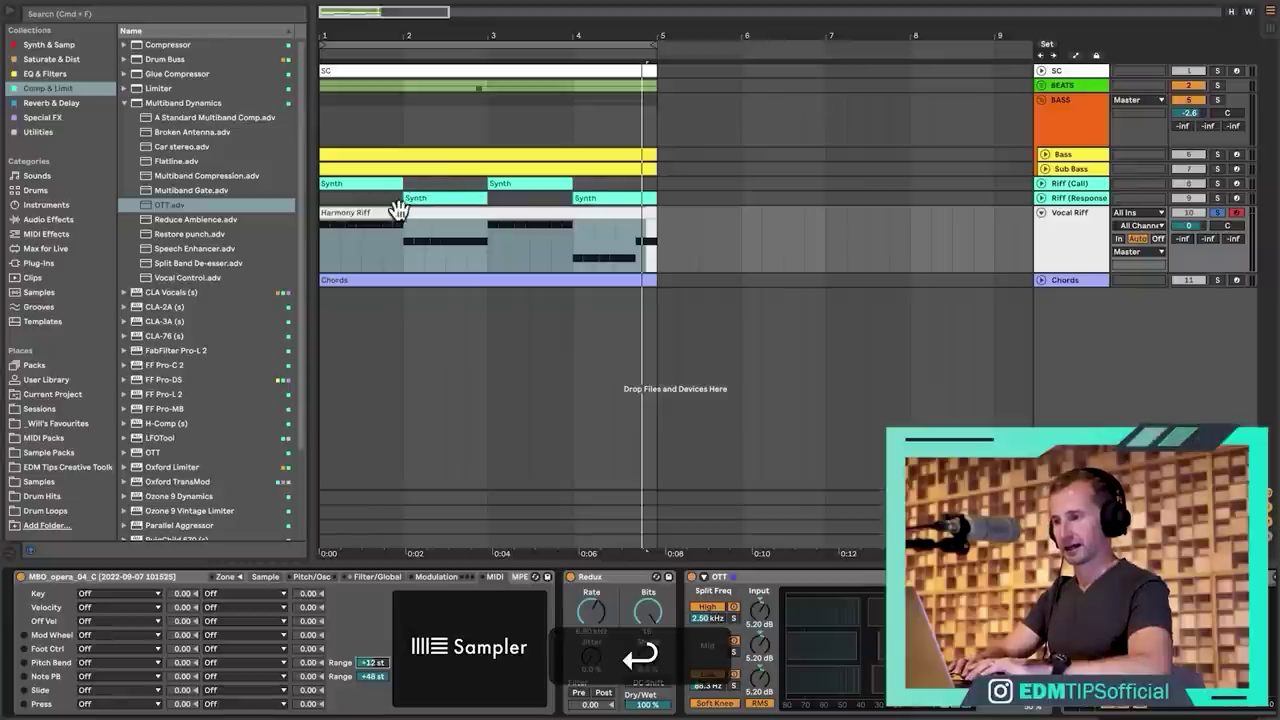
Draw a Redux sample-rate envelope dip to -50% near beat 1.2 in the Harmony Riff clip, and raise the Redux Rate.
{"action": "double_click", "coordinate": [398, 210]}
{"action": "left_click", "coordinate": [206, 401]}
{"action": "left_click", "coordinate": [386, 568]}
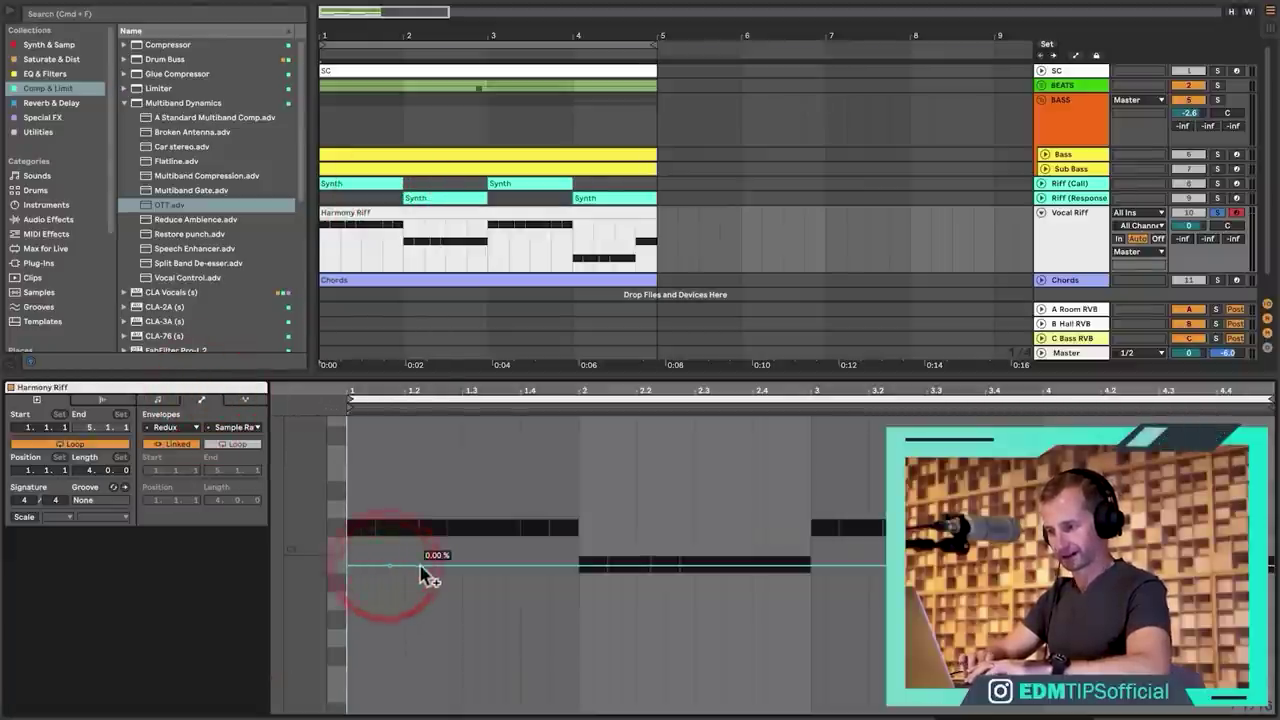
{"action": "left_click_drag", "start_coordinate": [410, 570], "coordinate": [418, 708]}
{"action": "key", "text": "space"}
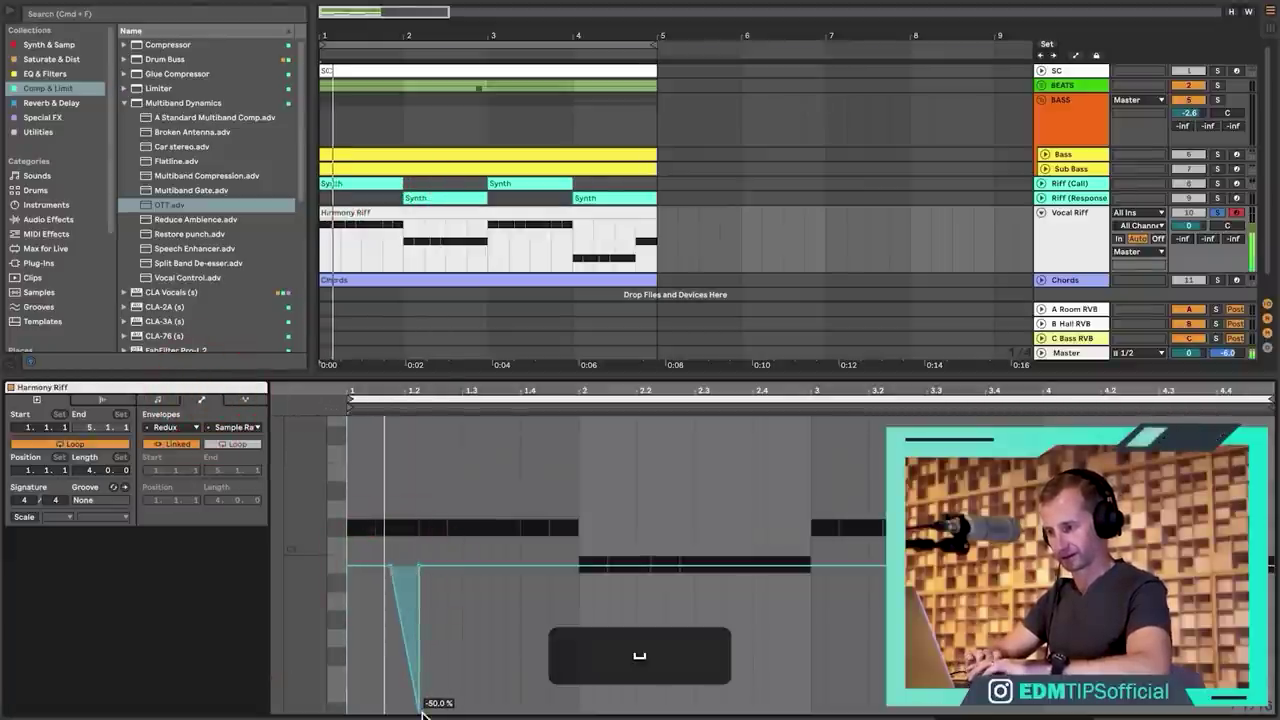
{"action": "left_click", "coordinate": [406, 571]}
{"action": "key", "text": "shift+Tab"}
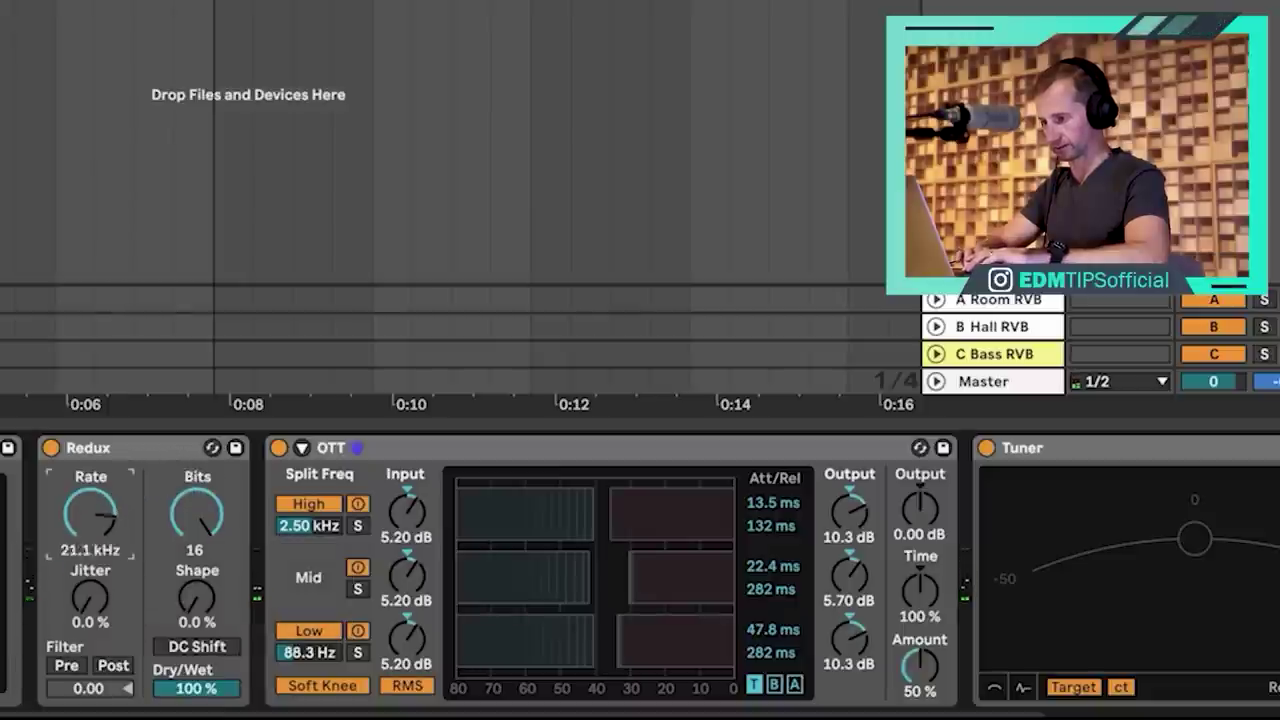
{"action": "left_click_drag", "start_coordinate": [105, 511], "coordinate": [105, 470]}
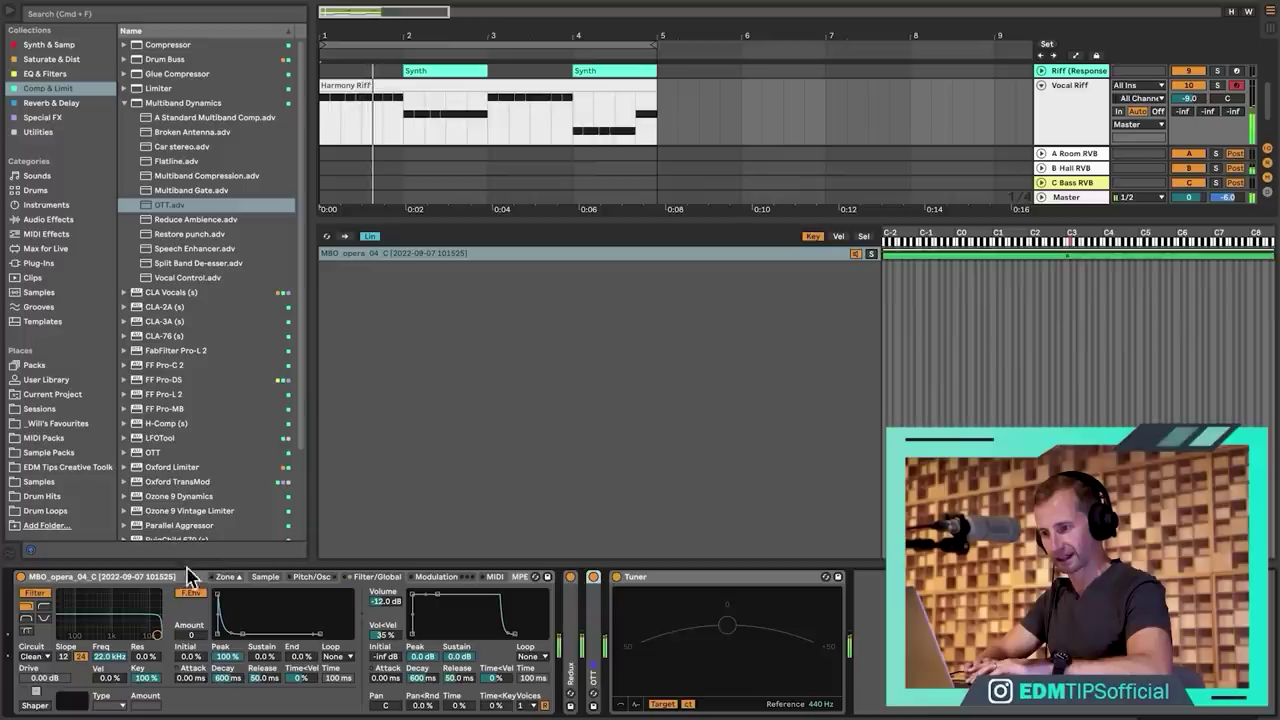
Add Echo from the Reverb & Delay collection after Tuner, and turn Tuner off.
{"action": "double_click", "coordinate": [180, 578]}
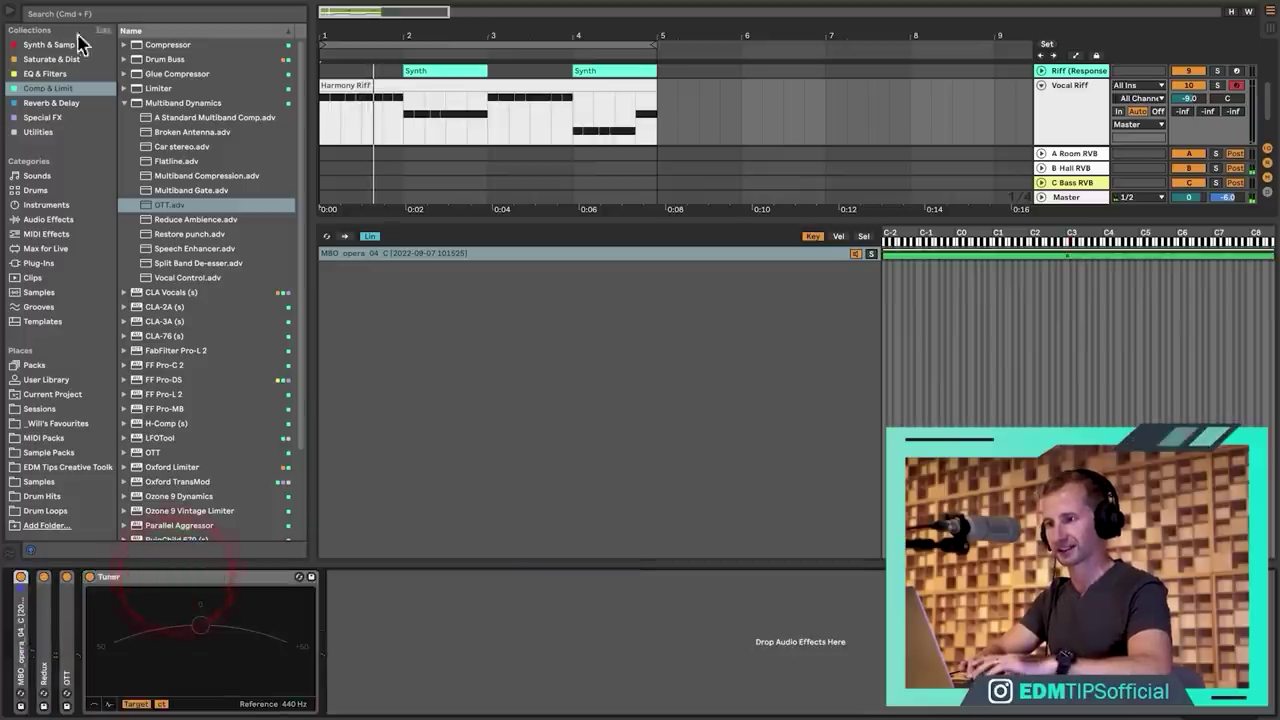
{"action": "left_click", "coordinate": [45, 73]}
{"action": "left_click", "coordinate": [48, 103]}
{"action": "left_click", "coordinate": [50, 88]}
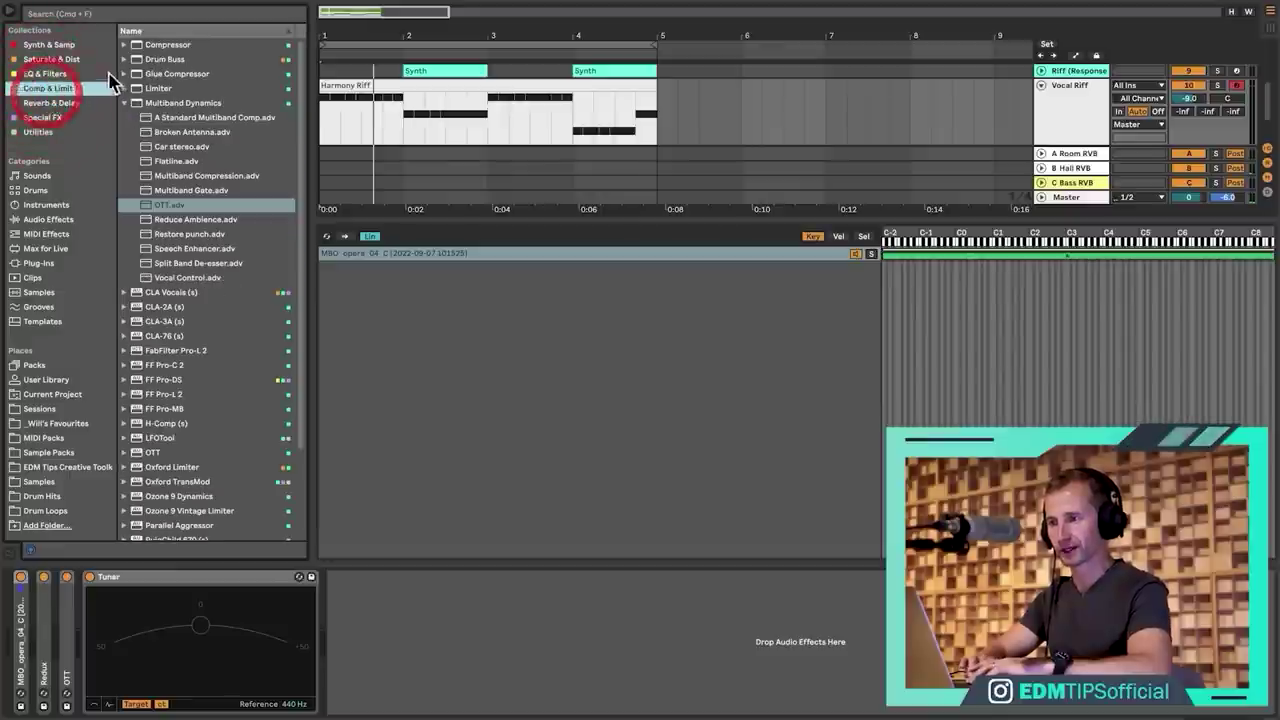
{"action": "left_click", "coordinate": [60, 59]}
{"action": "left_click", "coordinate": [60, 102]}
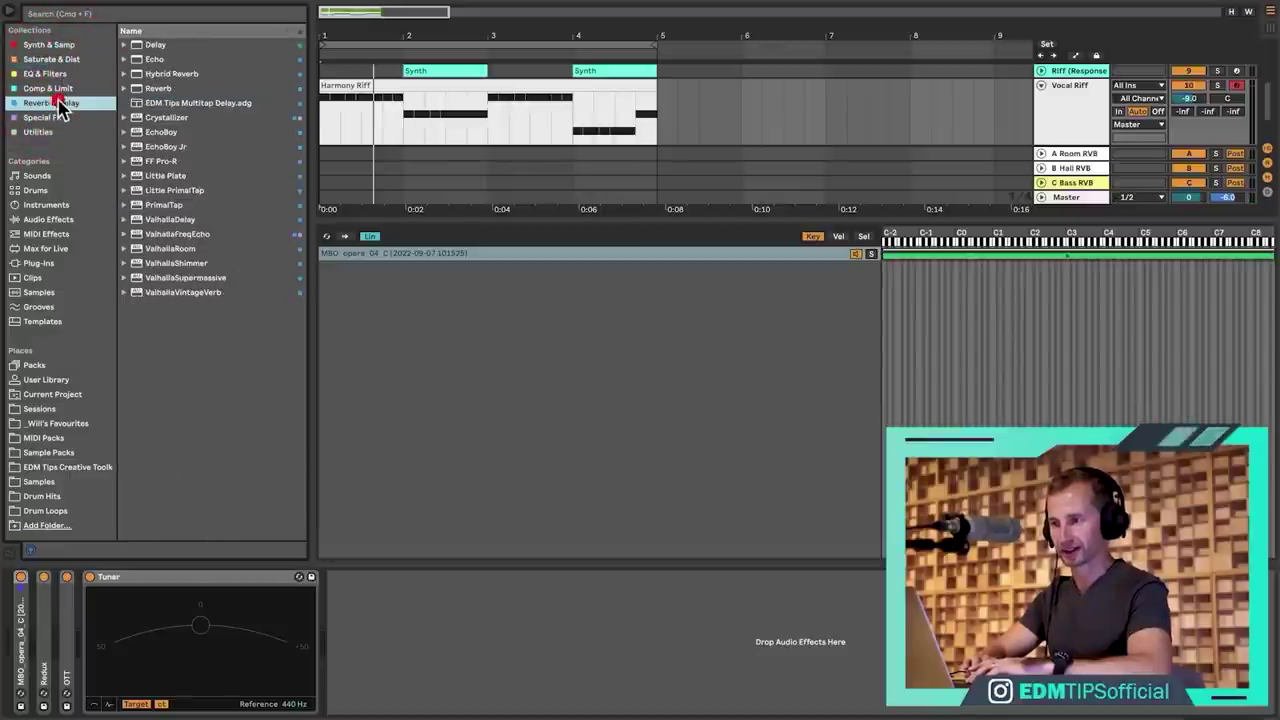
{"action": "left_click_drag", "start_coordinate": [430, 635], "coordinate": [429, 630]}
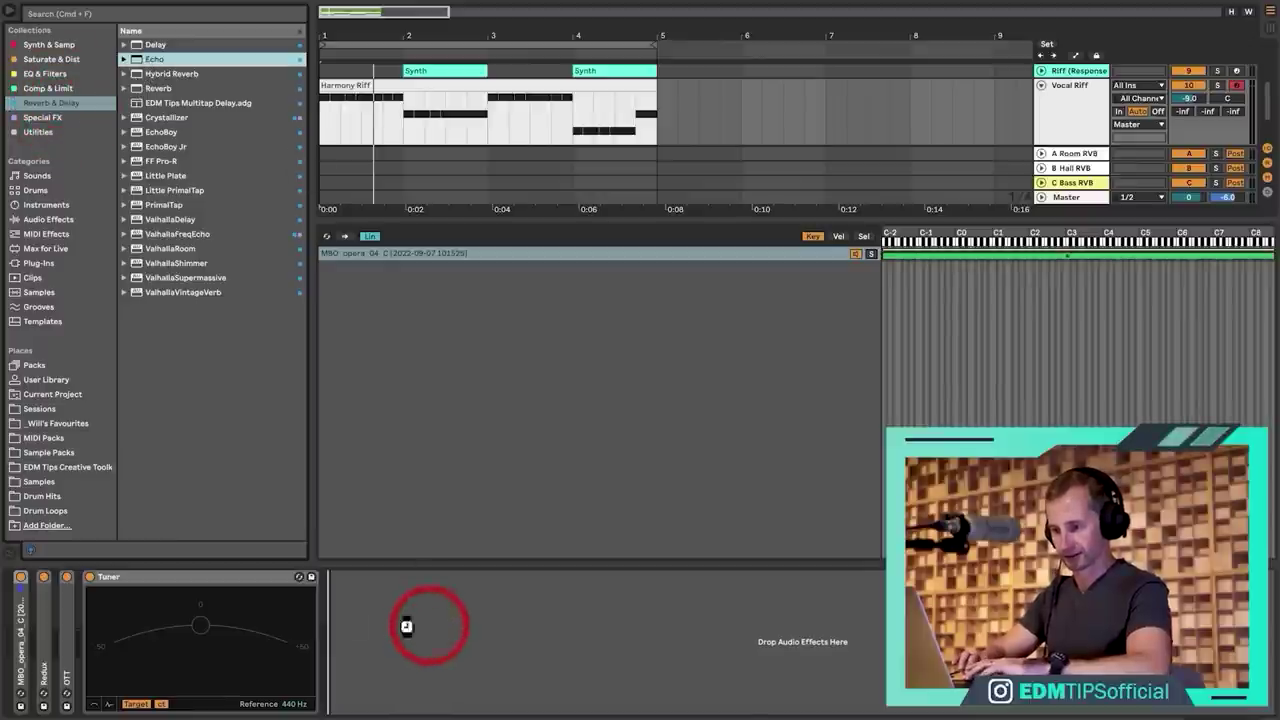
{"action": "left_click", "coordinate": [90, 577]}
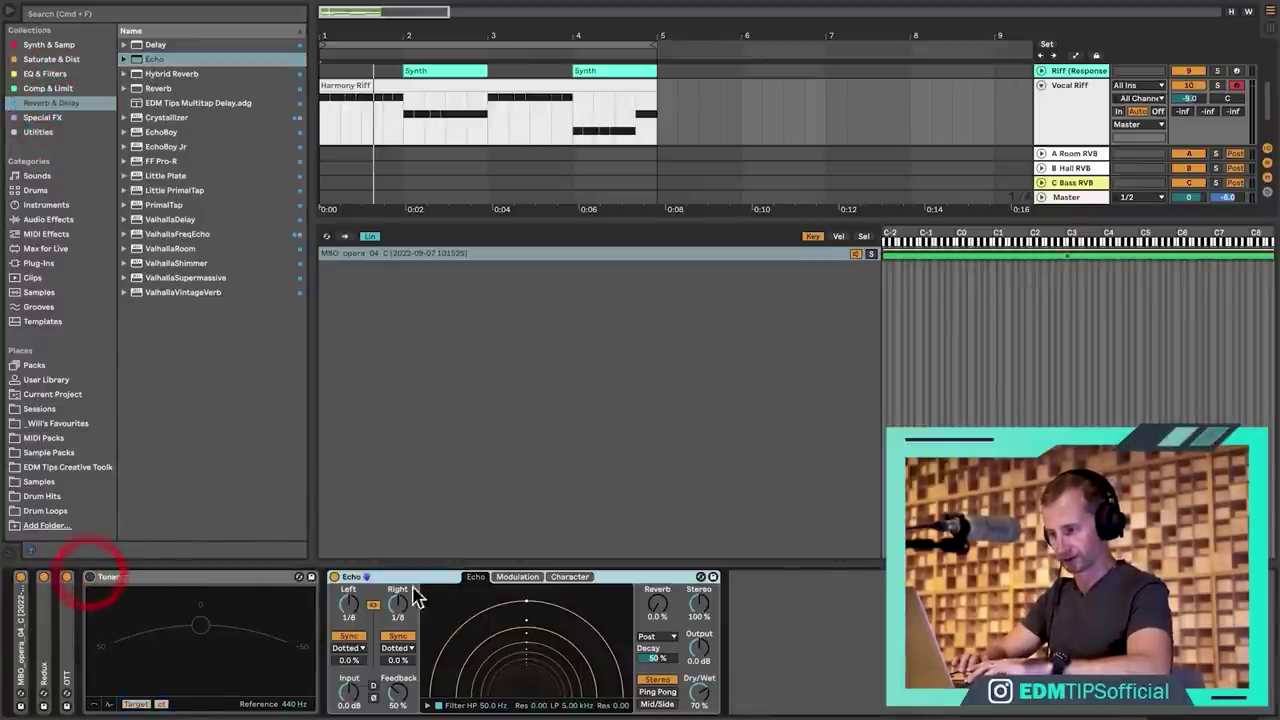
During playback, switch Echo to Ping Pong and set its Dry/Wet to 30%.
{"action": "key", "text": "space"}
{"action": "left_click_drag", "start_coordinate": [695, 691], "coordinate": [695, 712]}
{"action": "left_click", "coordinate": [1119, 664]}
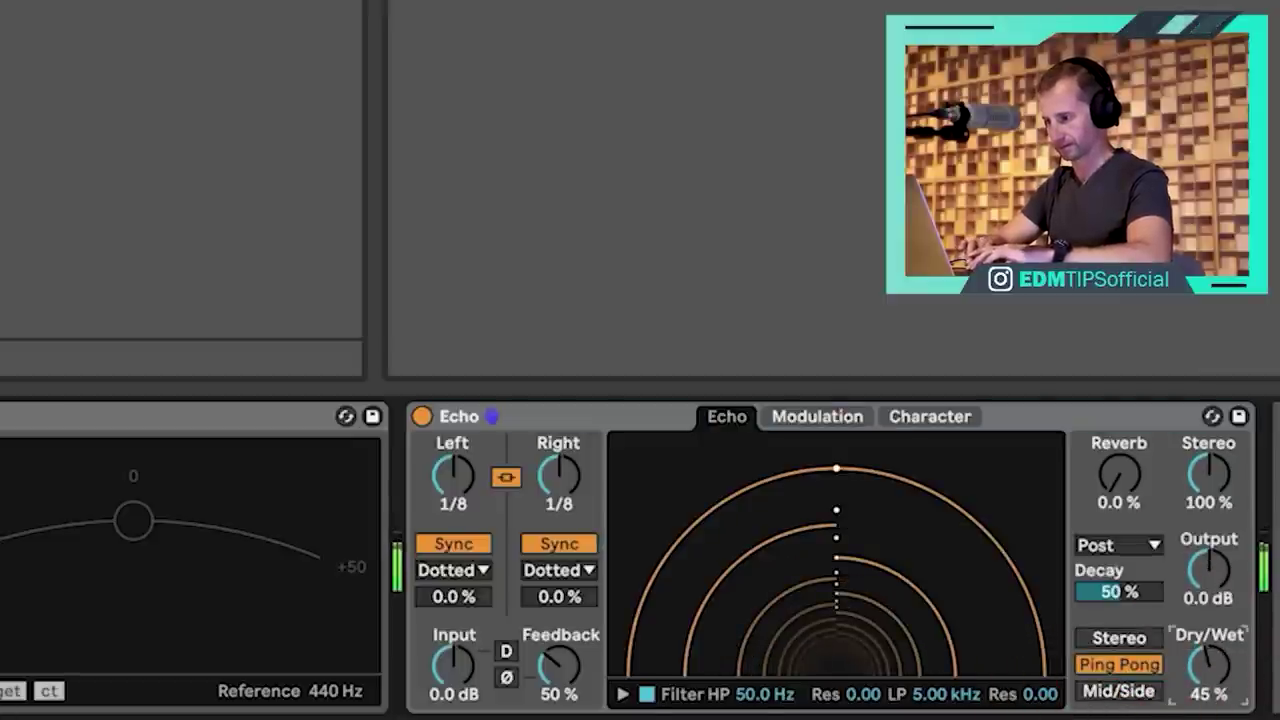
{"action": "left_click_drag", "start_coordinate": [1200, 668], "coordinate": [1200, 680]}
Extend Sampler's sustain loop so it ends at 29529, and adjust the loop's start point.
{"action": "double_click", "coordinate": [36, 528]}
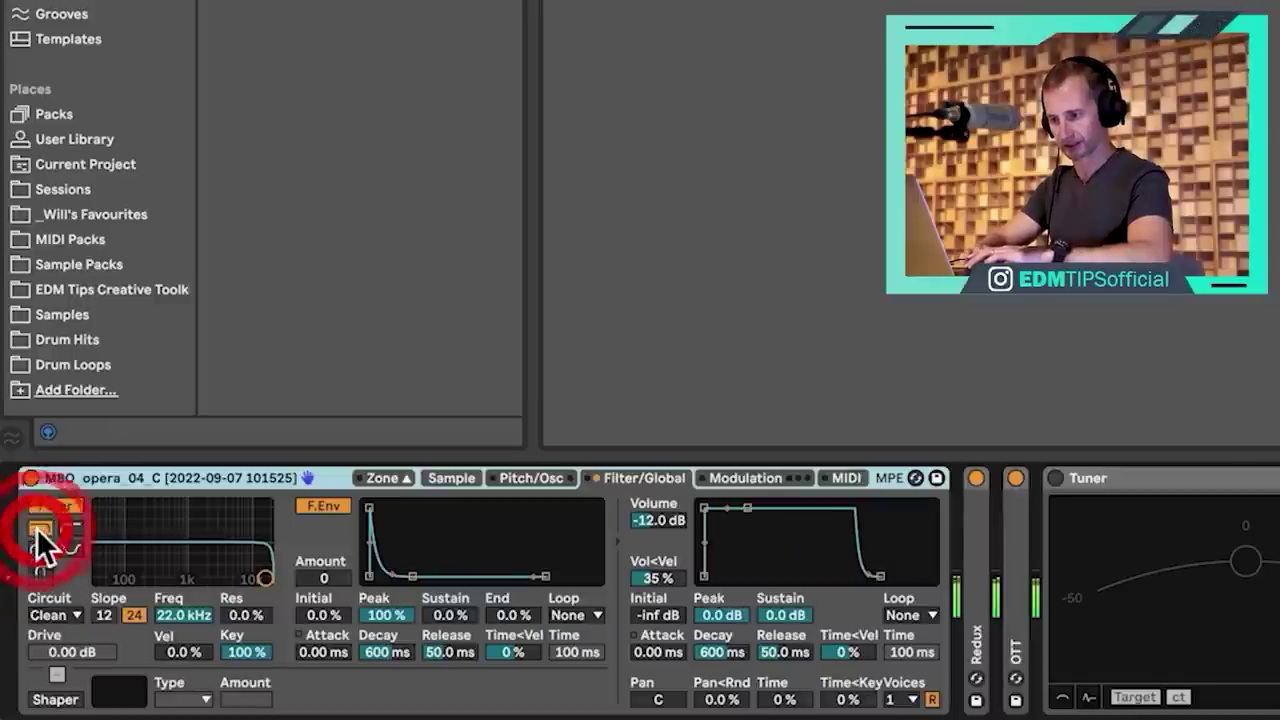
{"action": "left_click", "coordinate": [444, 478]}
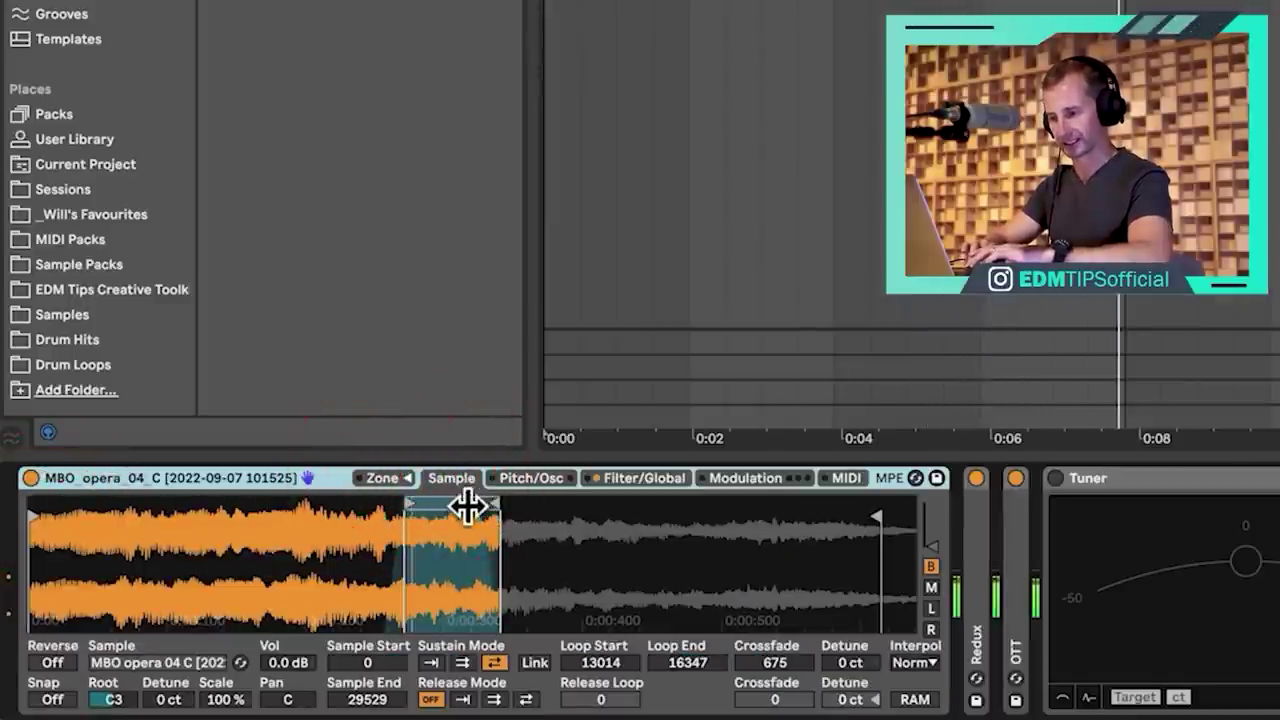
{"action": "left_click_drag", "start_coordinate": [505, 506], "coordinate": [1085, 505]}
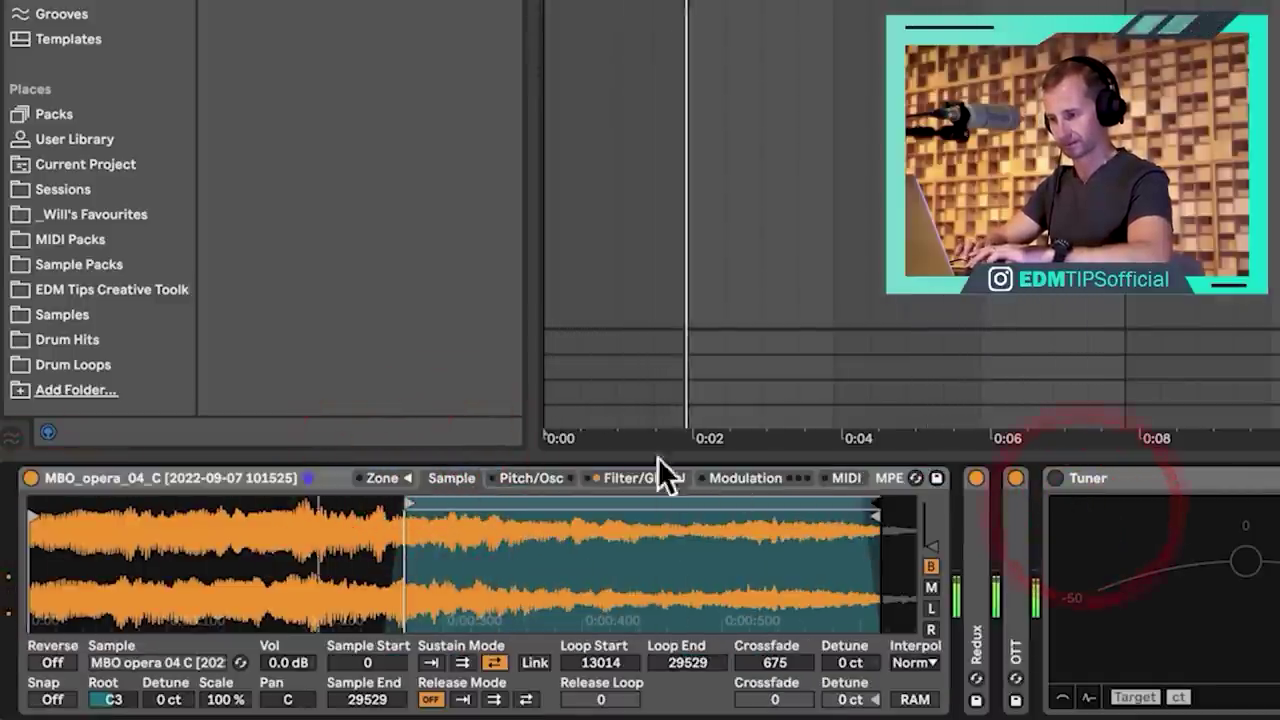
{"action": "left_click_drag", "start_coordinate": [418, 506], "coordinate": [714, 478]}
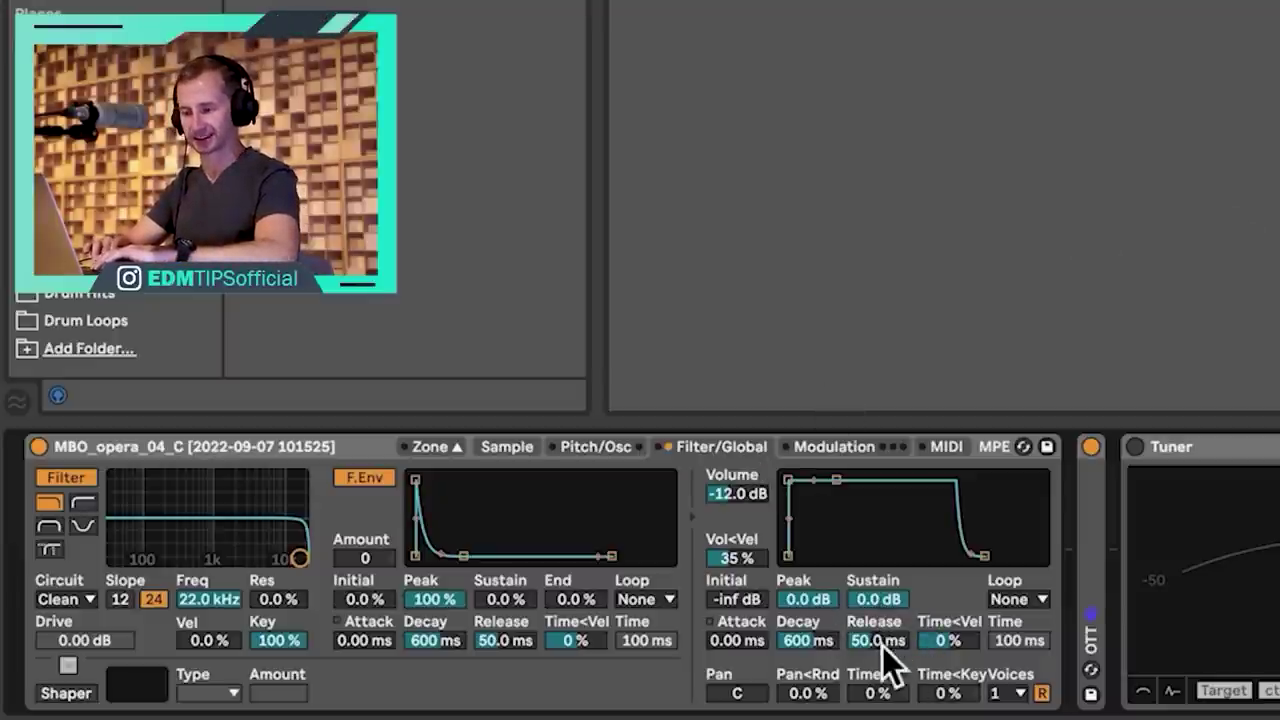
Lower the Sustain of Sampler's volume envelope to -inf dB while the riff plays.
{"action": "key", "text": "space"}
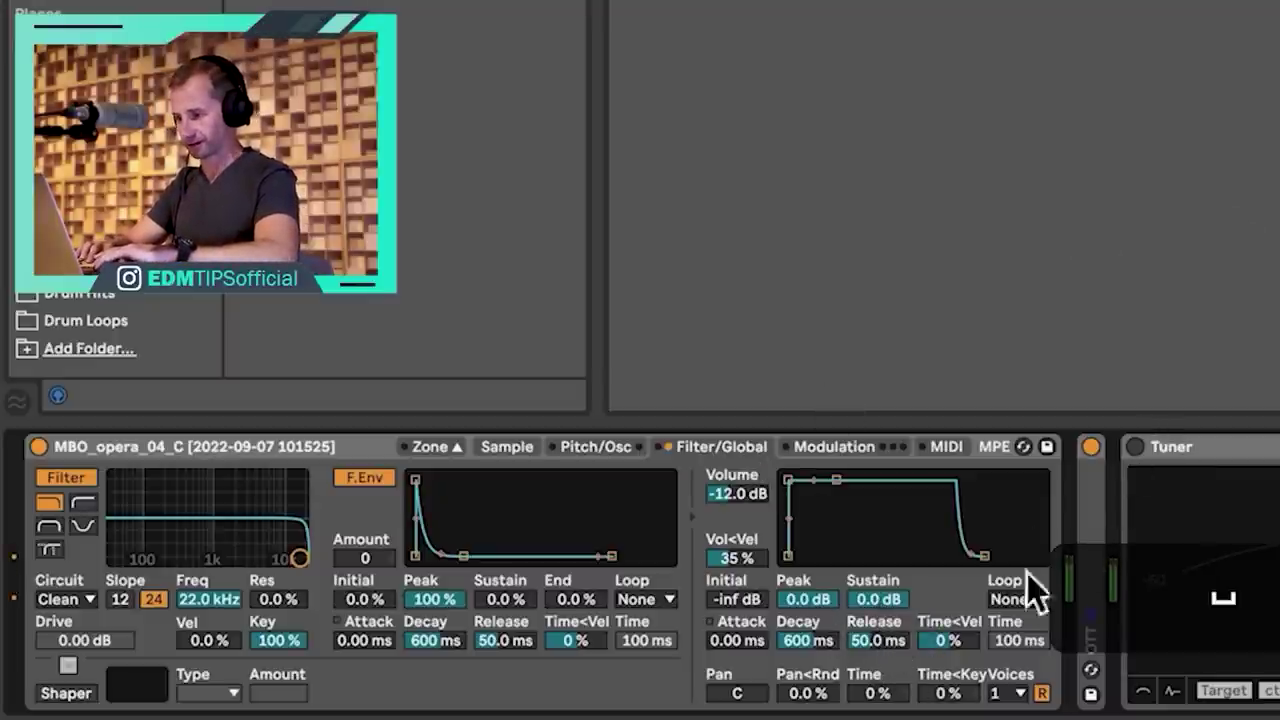
{"action": "left_click_drag", "start_coordinate": [875, 608], "coordinate": [875, 700]}
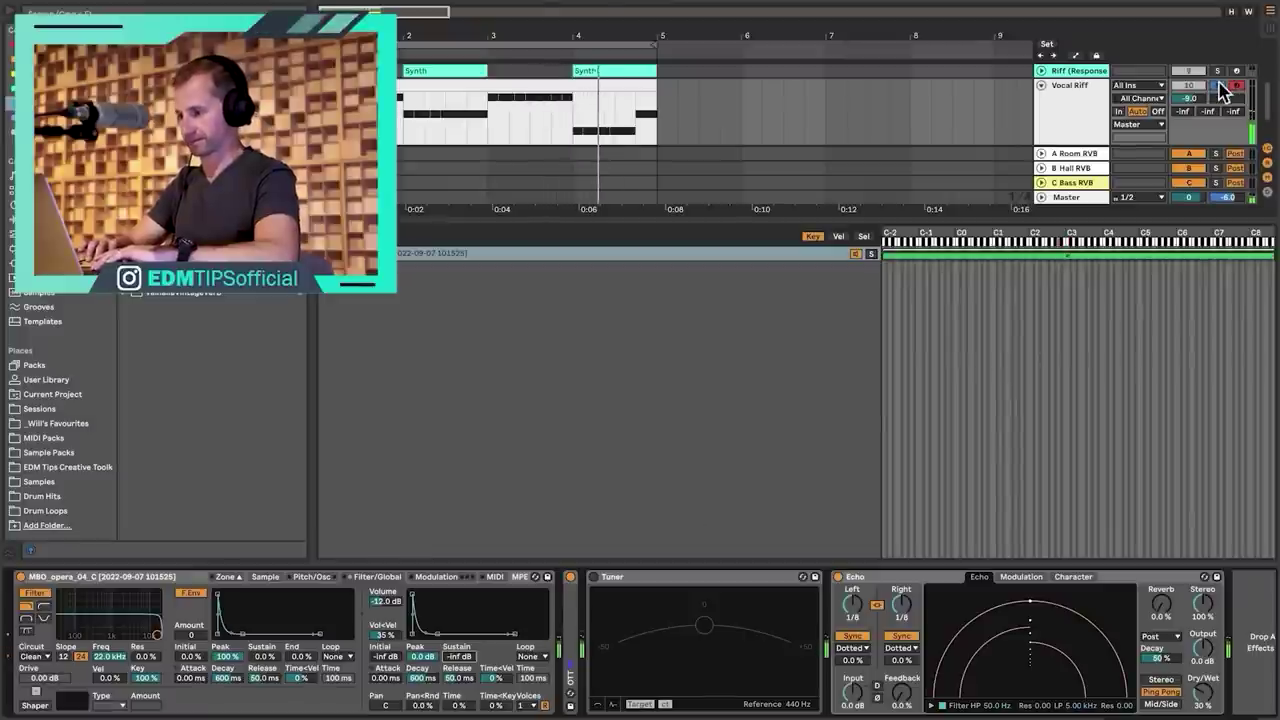
{"action": "key", "text": "space"}
Unsolo the Vocal Riff track and balance it in the mix with its volume at -3.5 dB and a lower Echo Dry/Wet.
{"action": "left_click", "coordinate": [1218, 85]}
{"action": "key", "text": "space"}
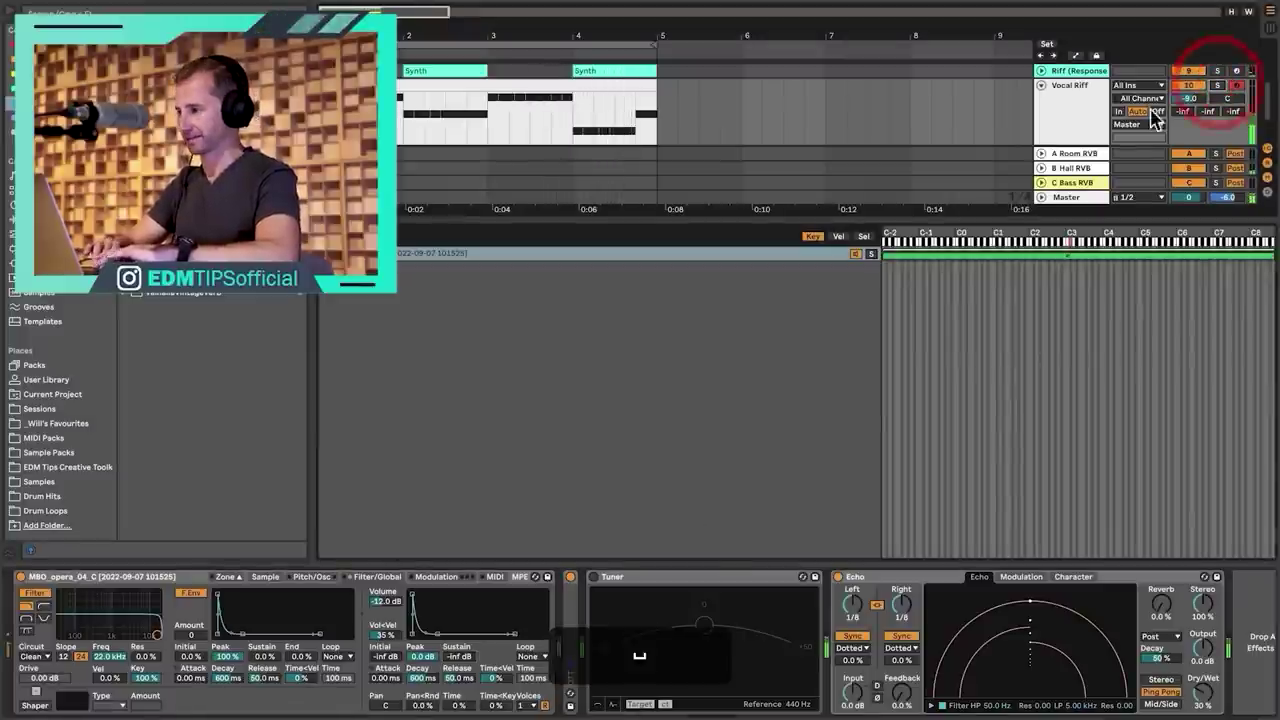
{"action": "left_click_drag", "start_coordinate": [1190, 97], "coordinate": [1190, 110]}
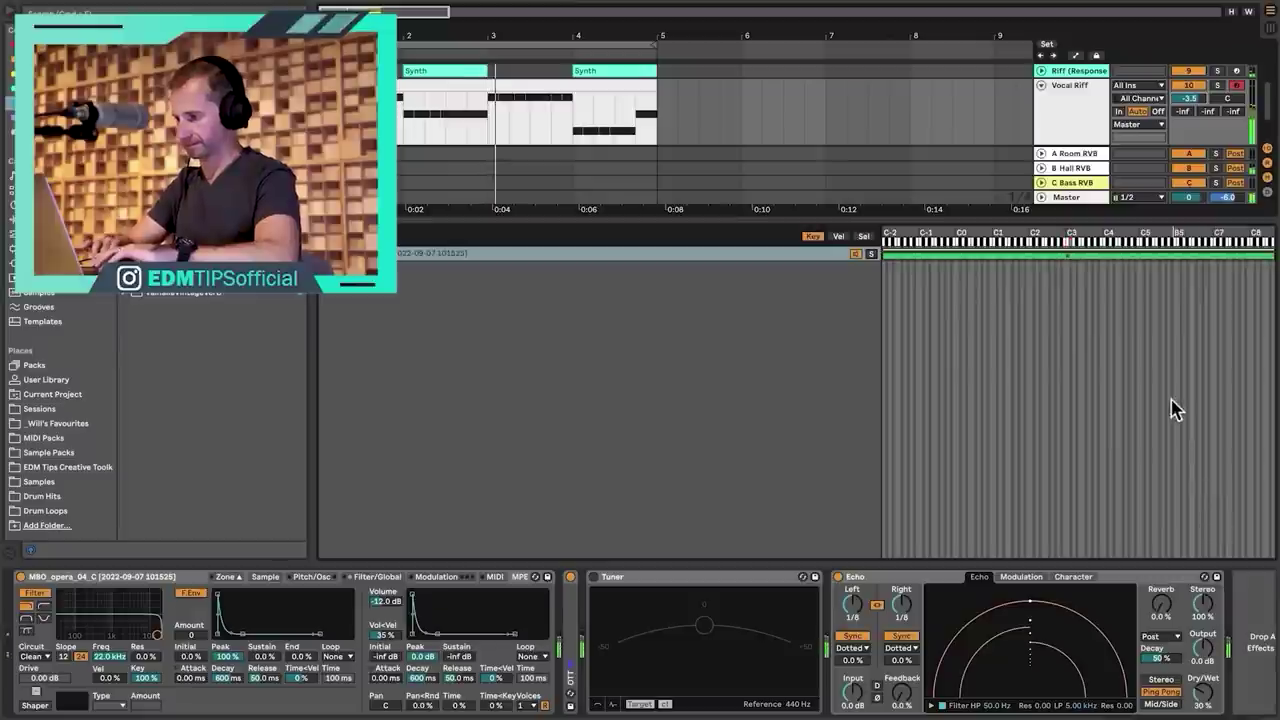
{"action": "left_click_drag", "start_coordinate": [1202, 690], "coordinate": [1202, 708]}
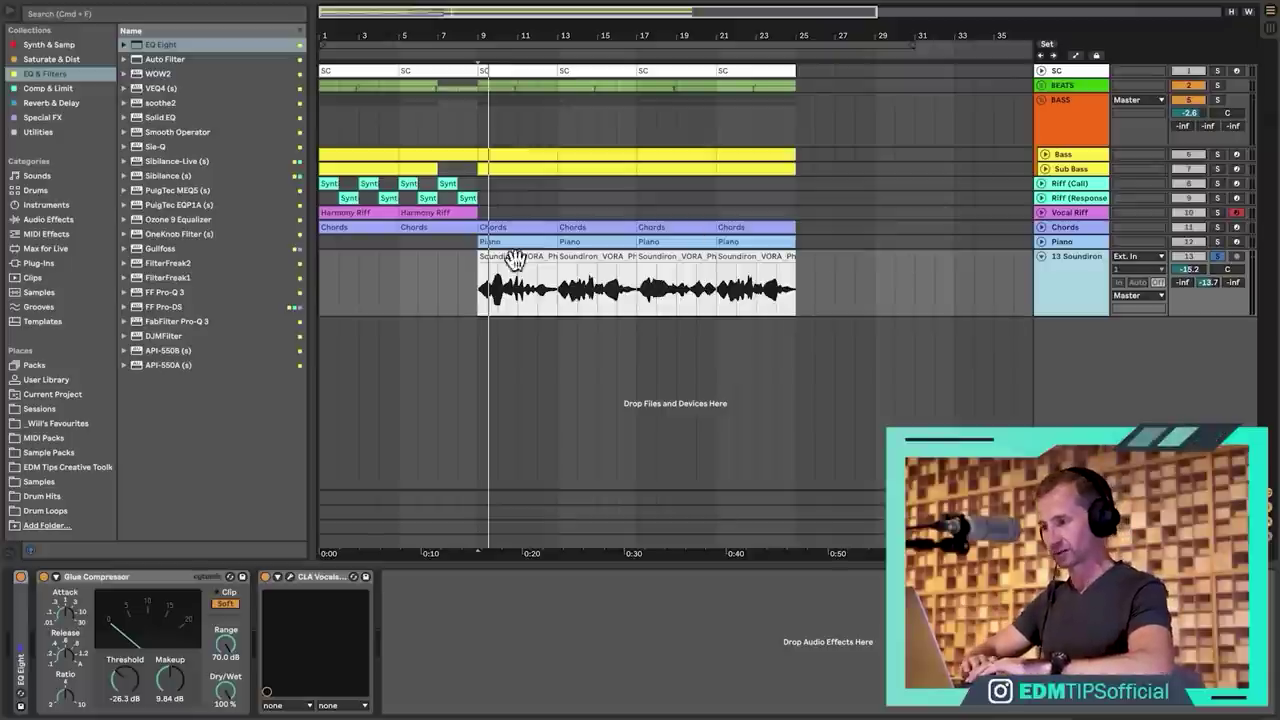
Listen to the French Minor Soundiron vocal phrase from bar 9.
{"action": "left_click", "coordinate": [478, 287]}
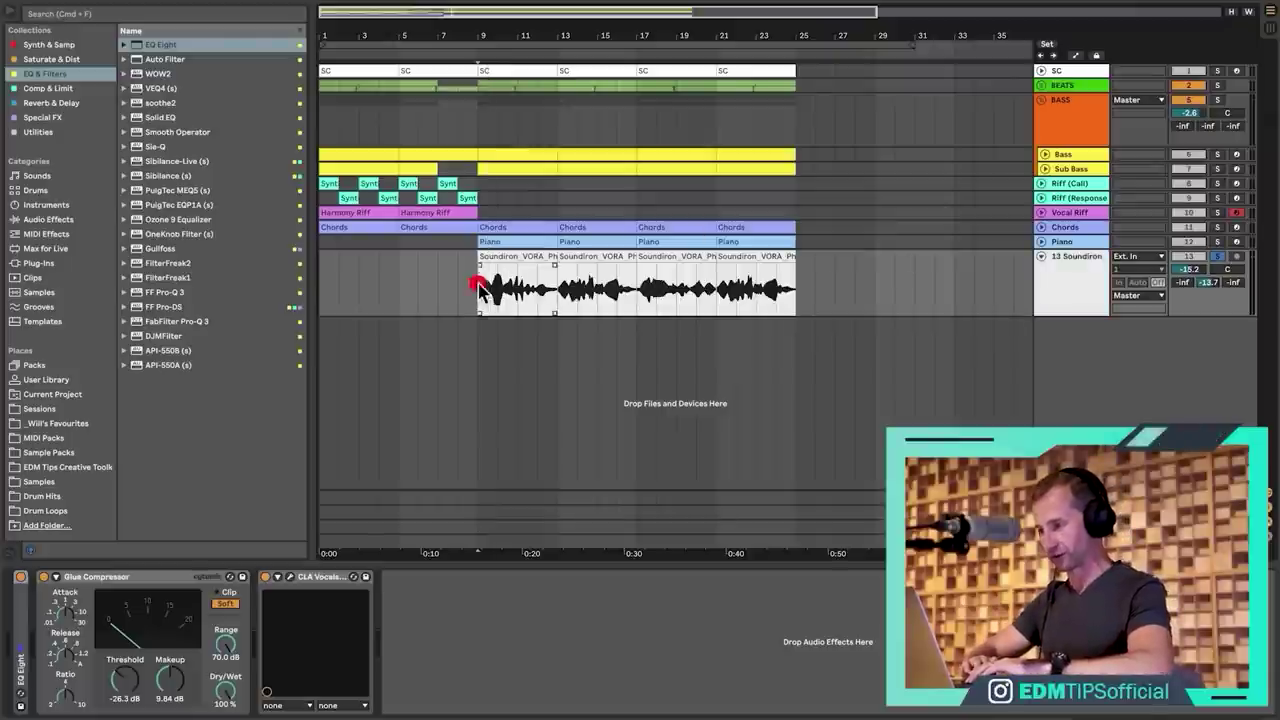
{"action": "key", "text": "space"}
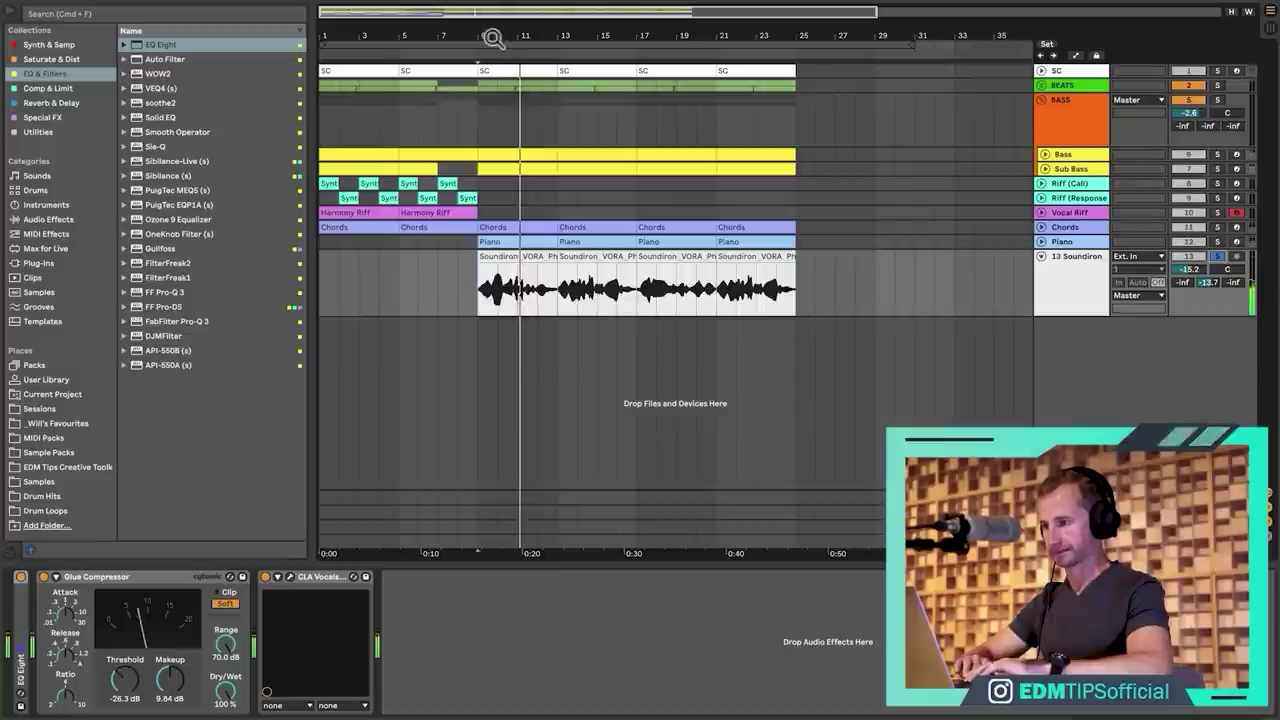
{"action": "left_click_drag", "start_coordinate": [551, 36], "coordinate": [551, 90]}
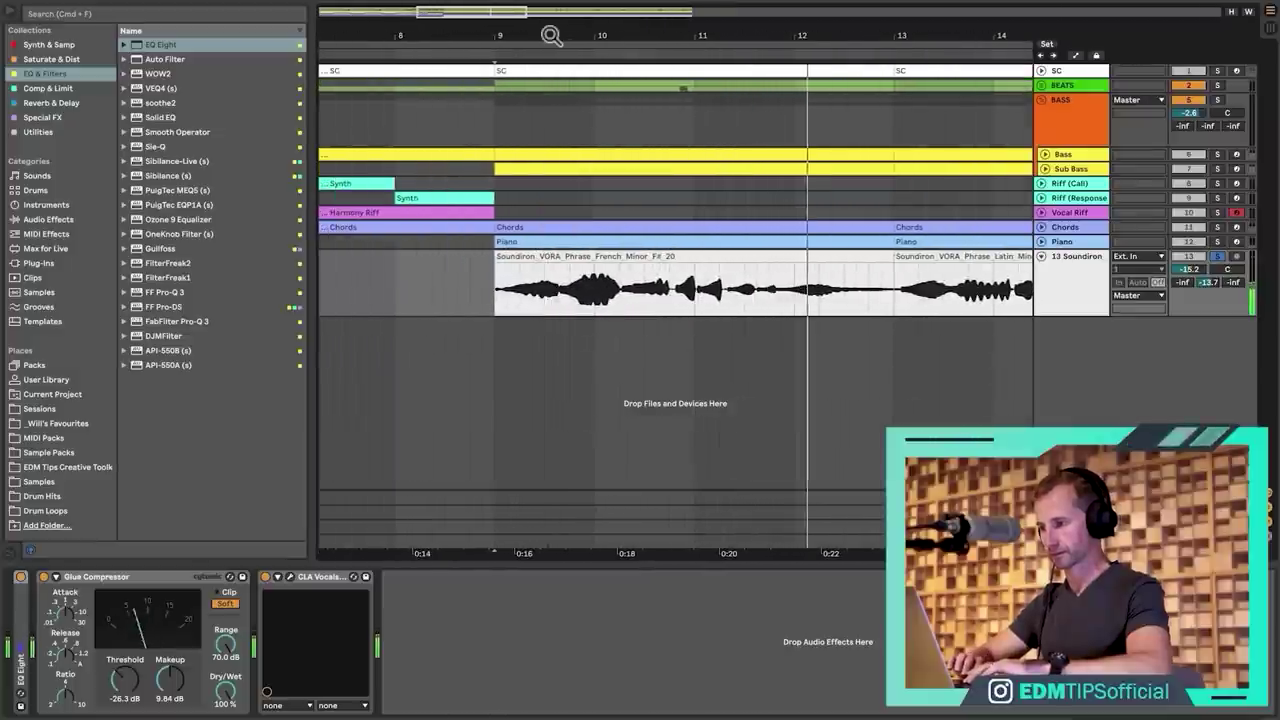
{"action": "key", "text": "space"}
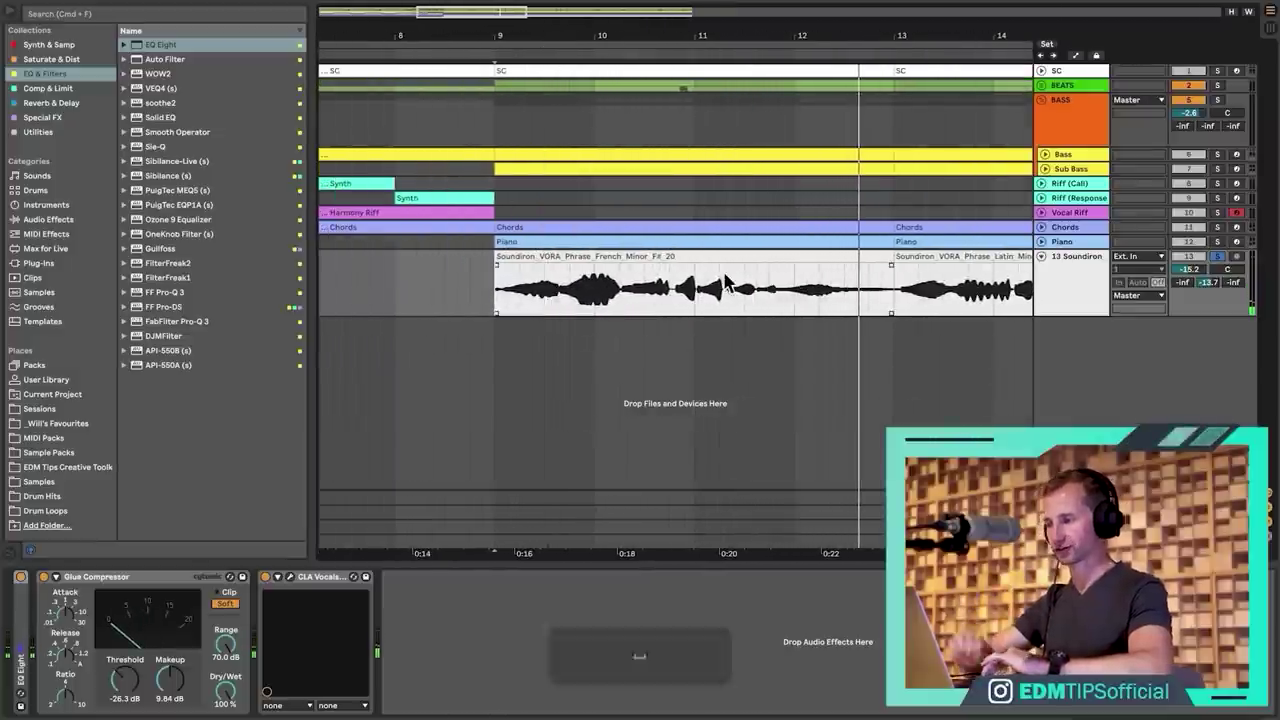
{"action": "left_click", "coordinate": [491, 279]}
{"action": "key", "text": "space"}
Copy a short slice near the start of the Soundiron vocal, ending at beat 9.2, onto a new audio track at bar 9.
{"action": "left_click_drag", "start_coordinate": [500, 43], "coordinate": [492, 313]}
{"action": "left_click", "coordinate": [526, 294]}
{"action": "left_click_drag", "start_coordinate": [600, 305], "coordinate": [610, 299]}
{"action": "key", "text": "super+c"}
{"action": "left_click", "coordinate": [1088, 298]}
{"action": "key", "text": "super+t"}
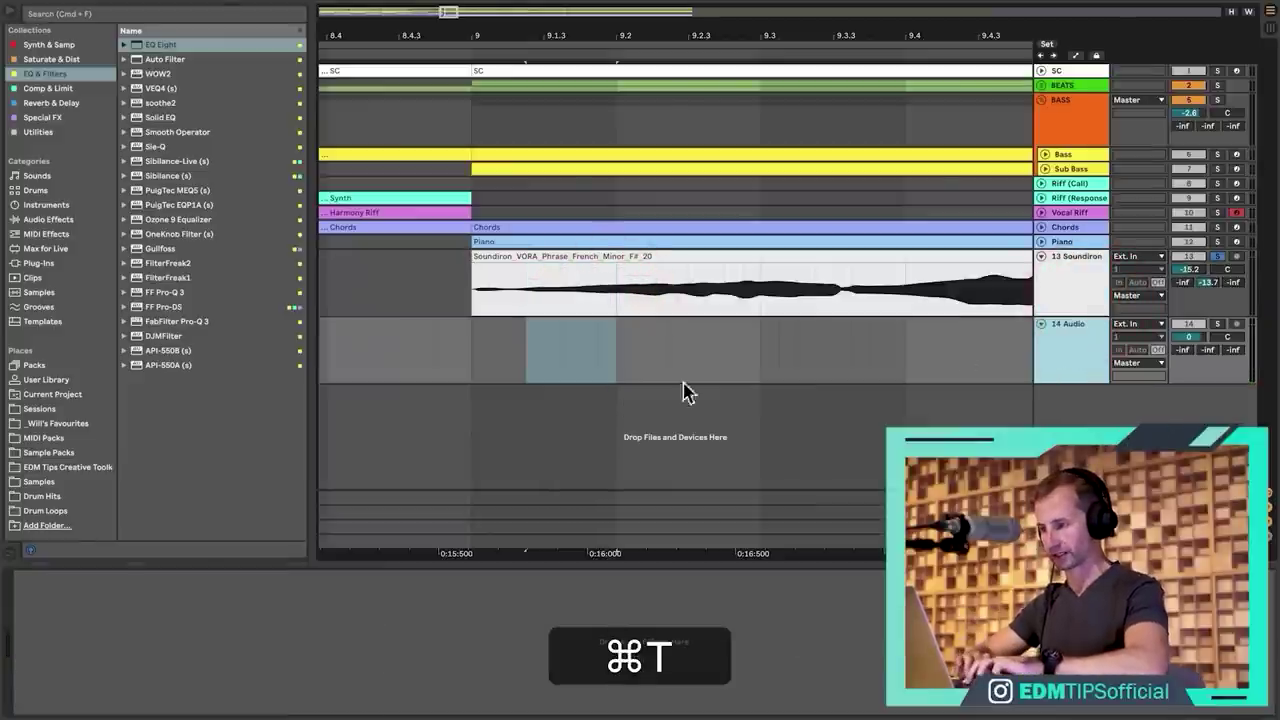
{"action": "left_click", "coordinate": [471, 340]}
{"action": "key", "text": "super+v"}
Solo the new audio track and raise the copied vocal slice's clip gain to 9.63 dB.
{"action": "left_click", "coordinate": [1217, 323]}
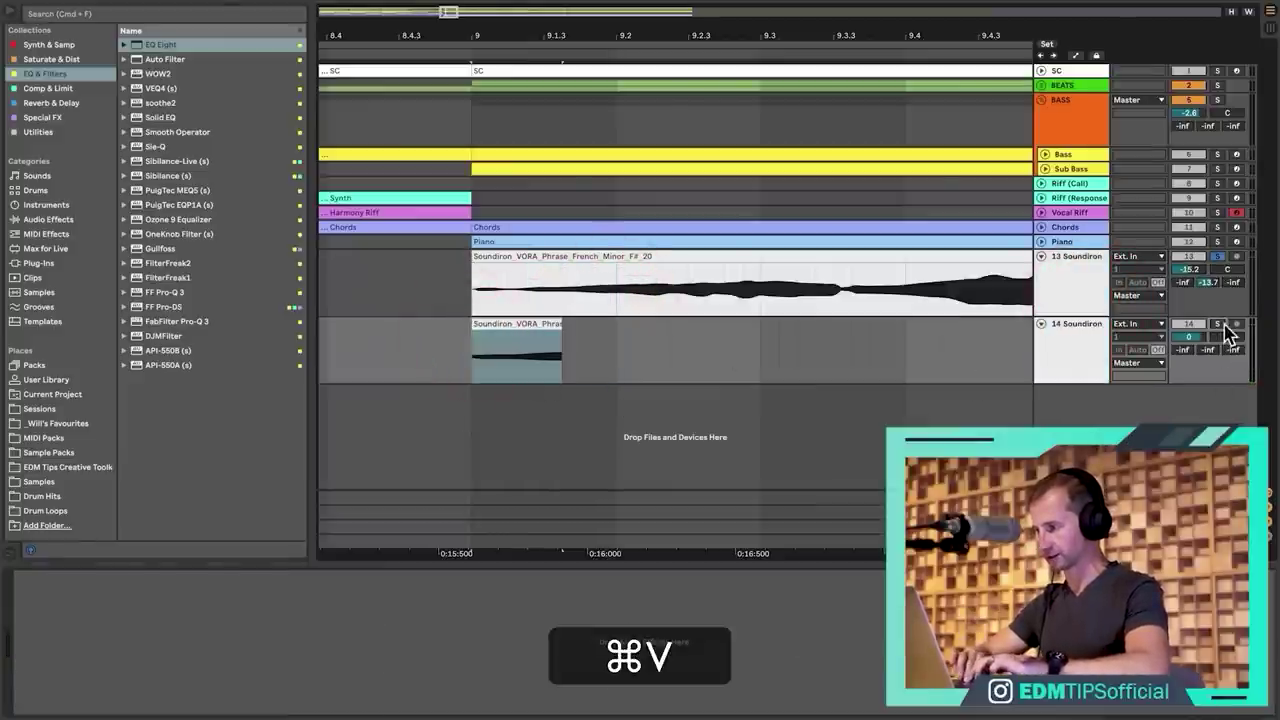
{"action": "double_click", "coordinate": [530, 323]}
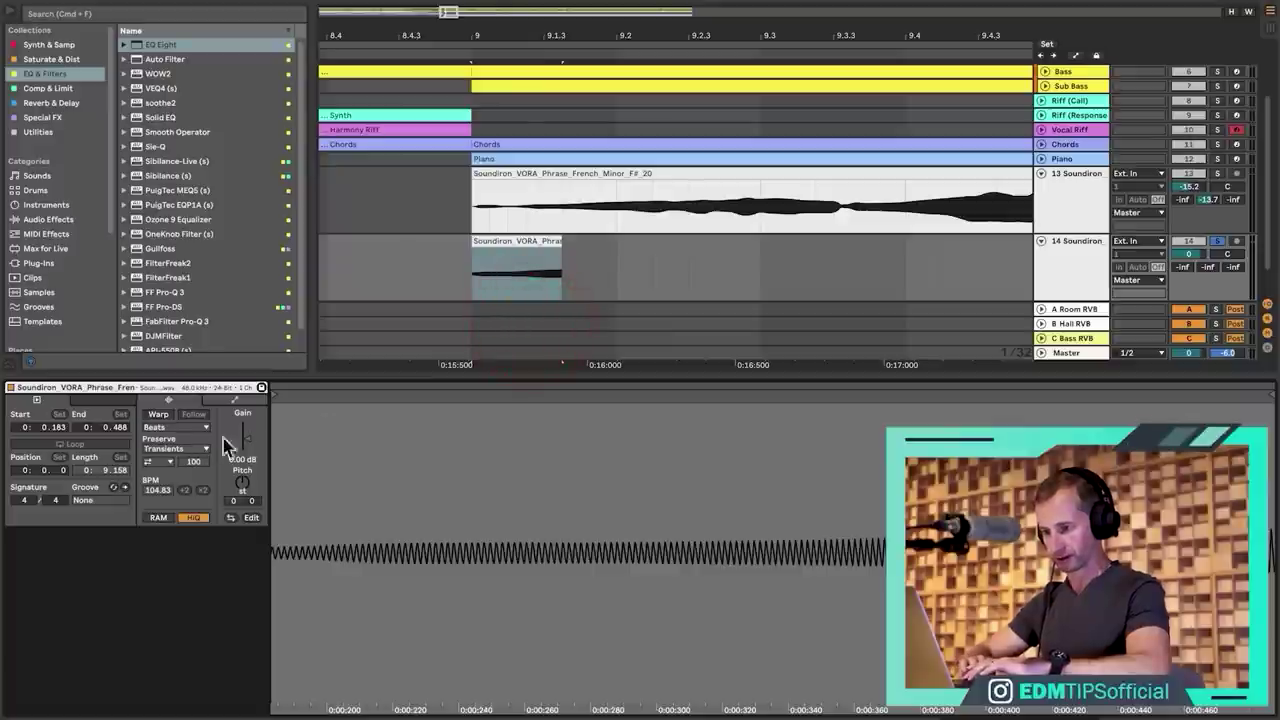
{"action": "left_click_drag", "start_coordinate": [245, 437], "coordinate": [245, 431]}
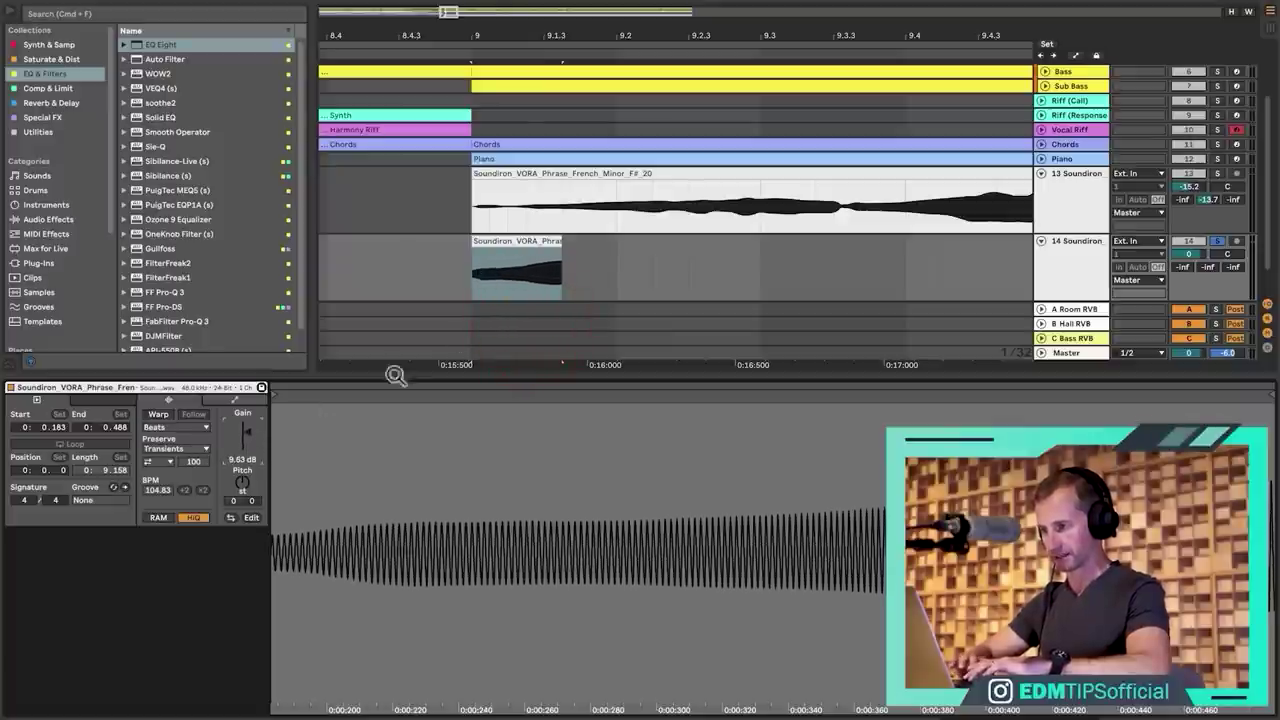
Consolidate and reverse the copied vocal slice, and play it back with the track volume at -9.1 dB.
{"action": "left_click", "coordinate": [527, 240]}
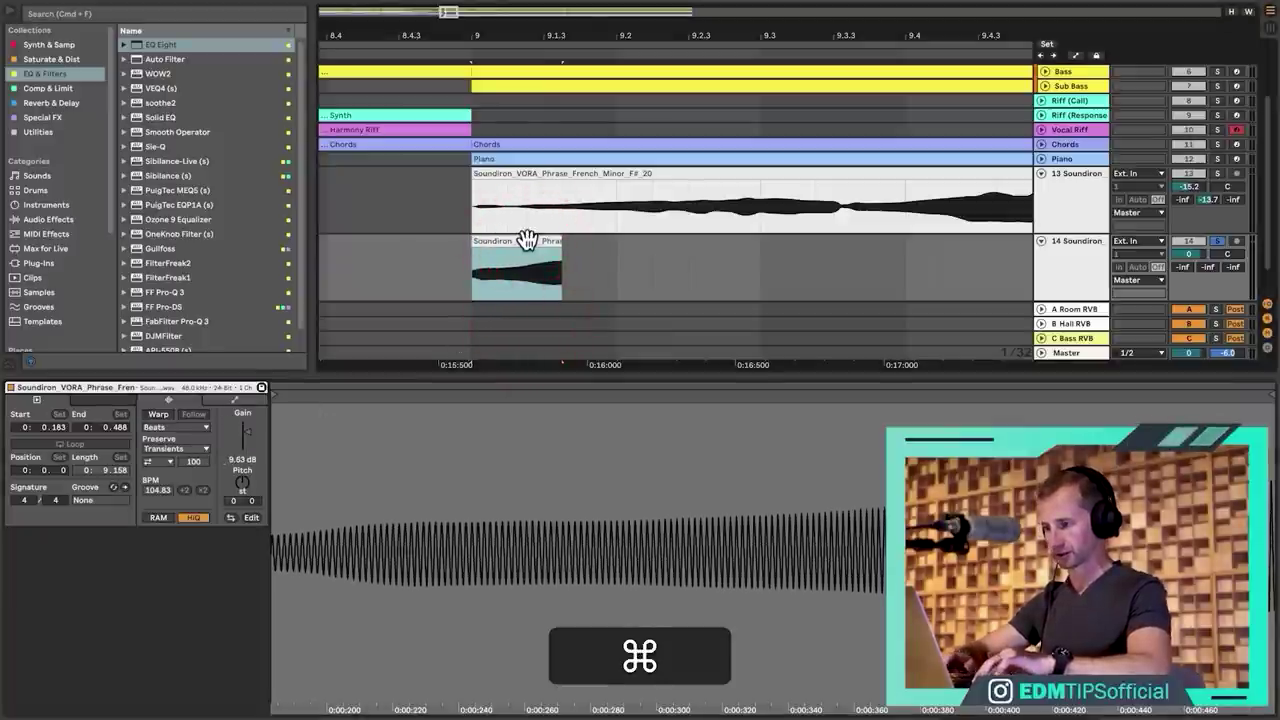
{"action": "key", "text": "super+j"}
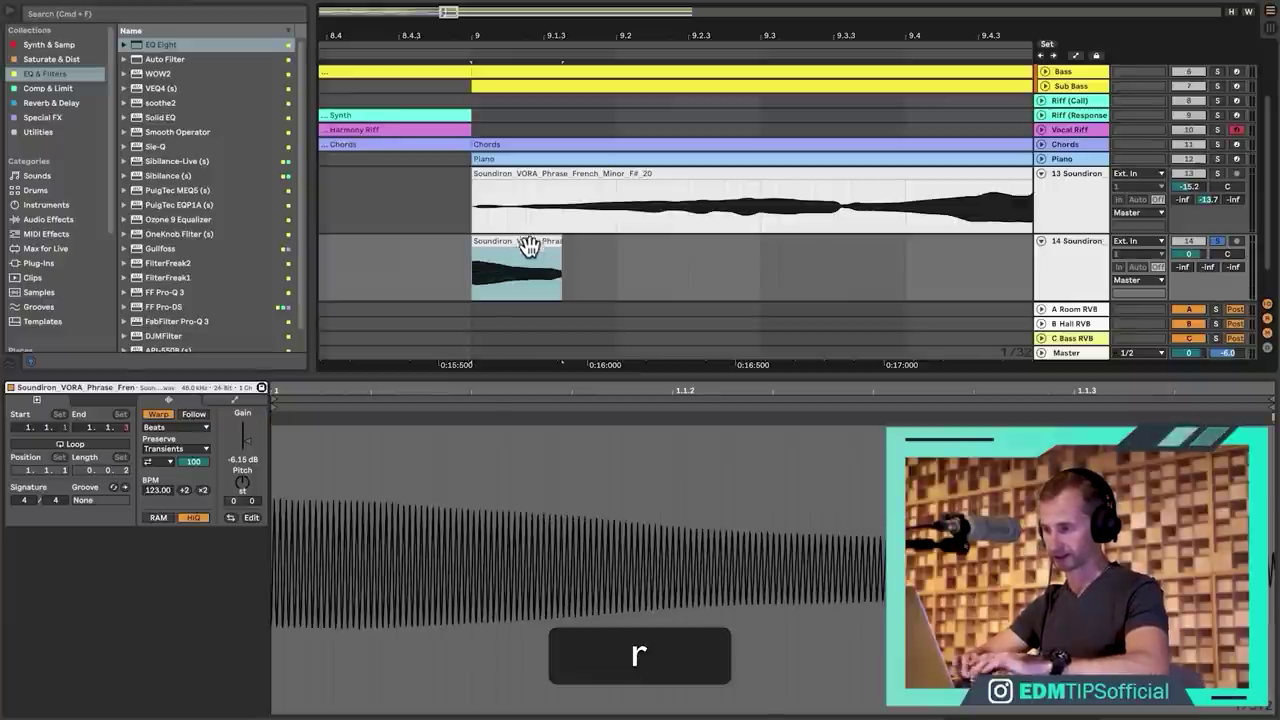
{"action": "left_click", "coordinate": [1218, 244]}
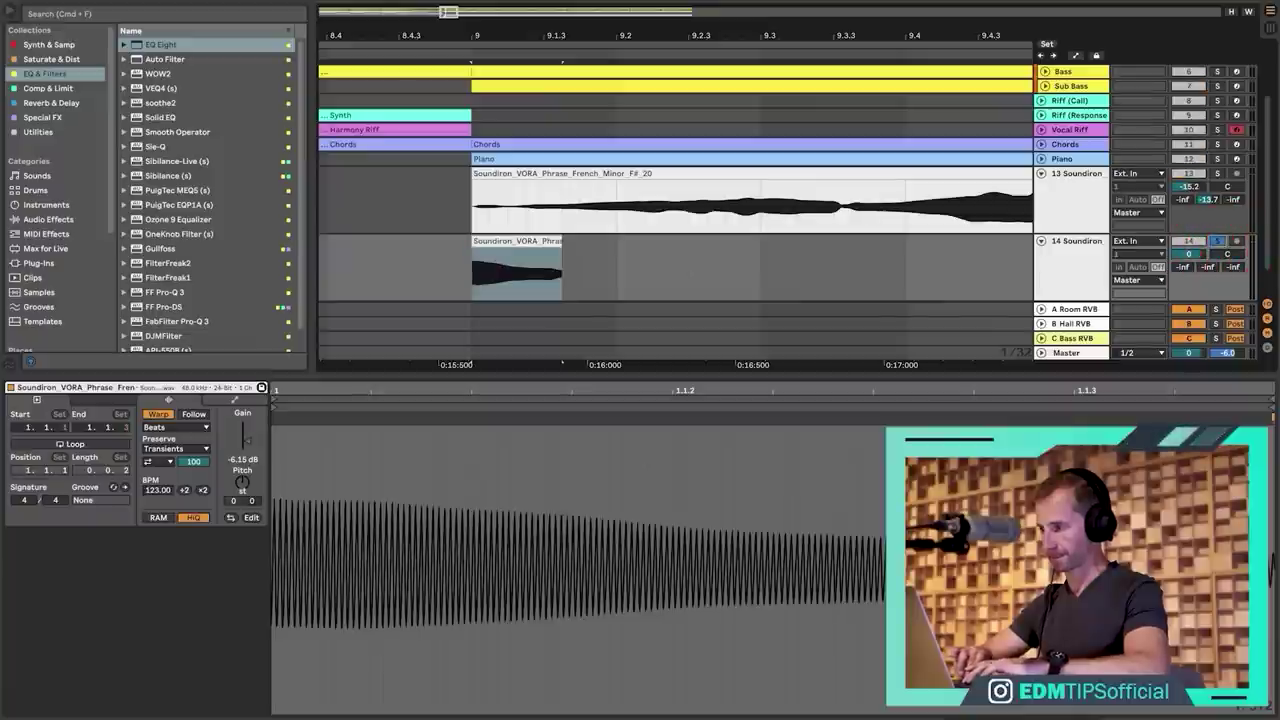
{"action": "key", "text": "space"}
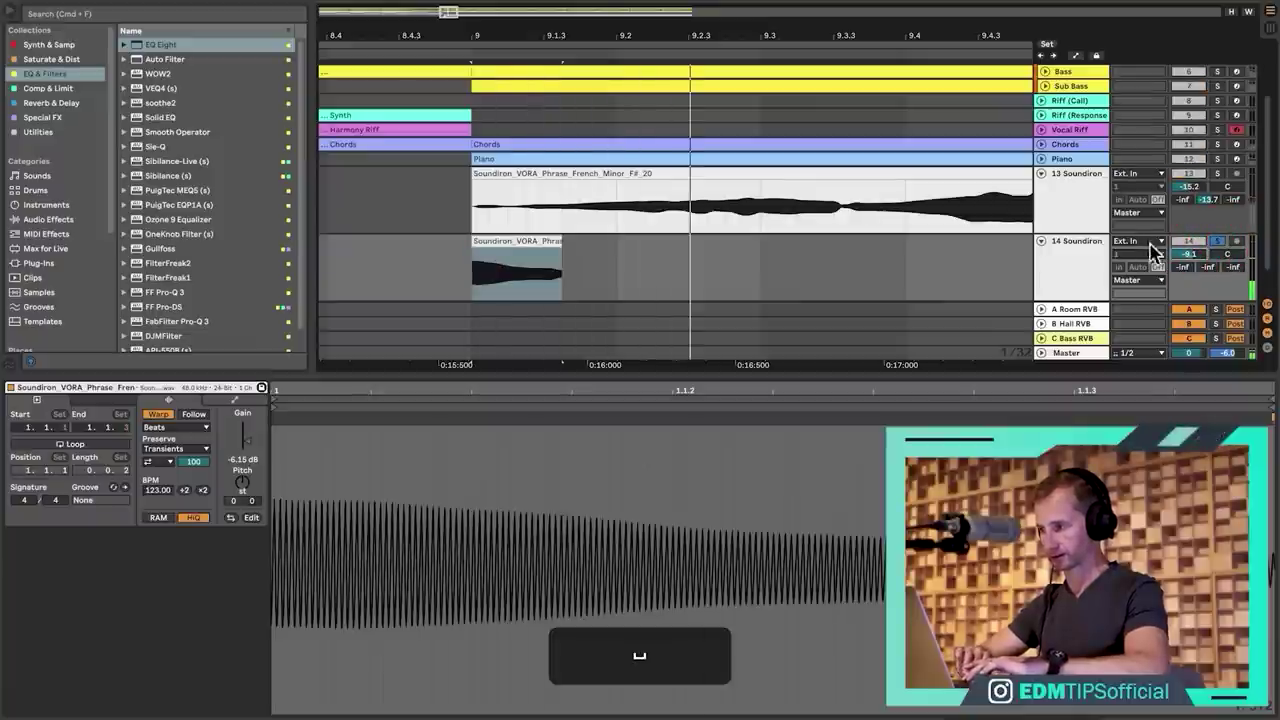
Add a Reverb to the reversed vocal slice's track and set its Dry/Wet to 100 %.
{"action": "key", "text": "shift+Tab"}
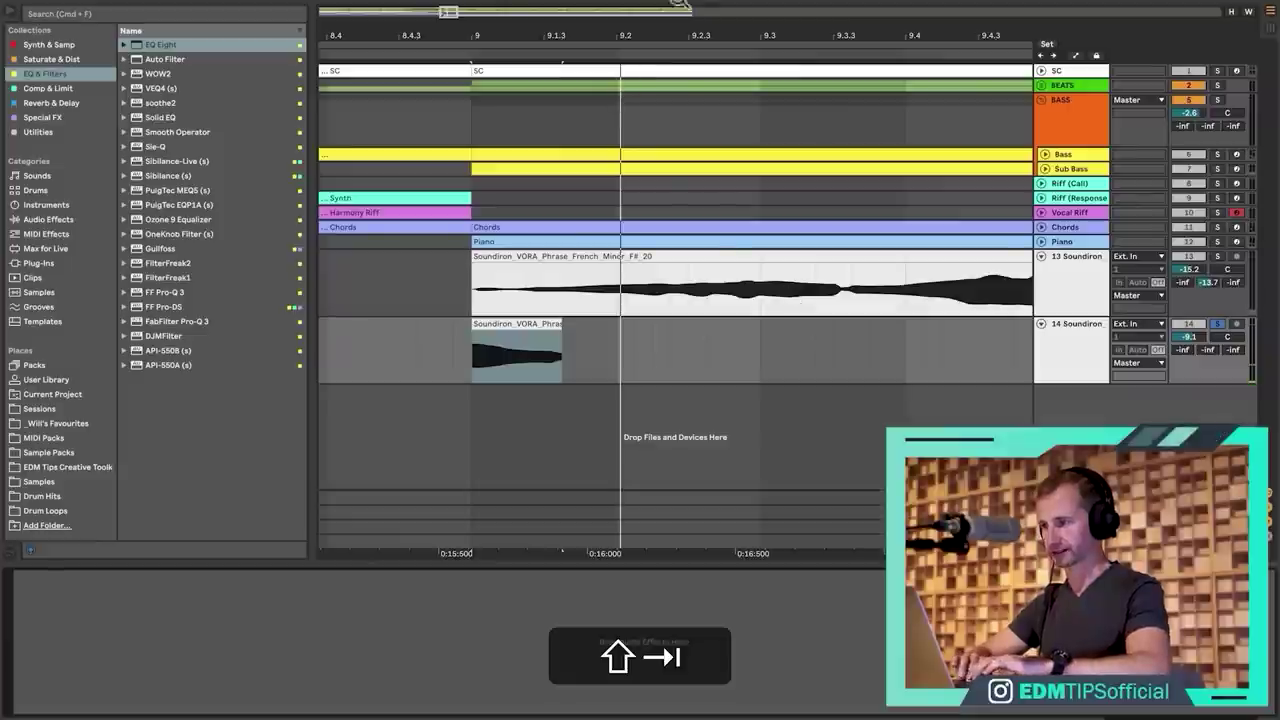
{"action": "left_click", "coordinate": [1064, 321]}
{"action": "left_click", "coordinate": [60, 102]}
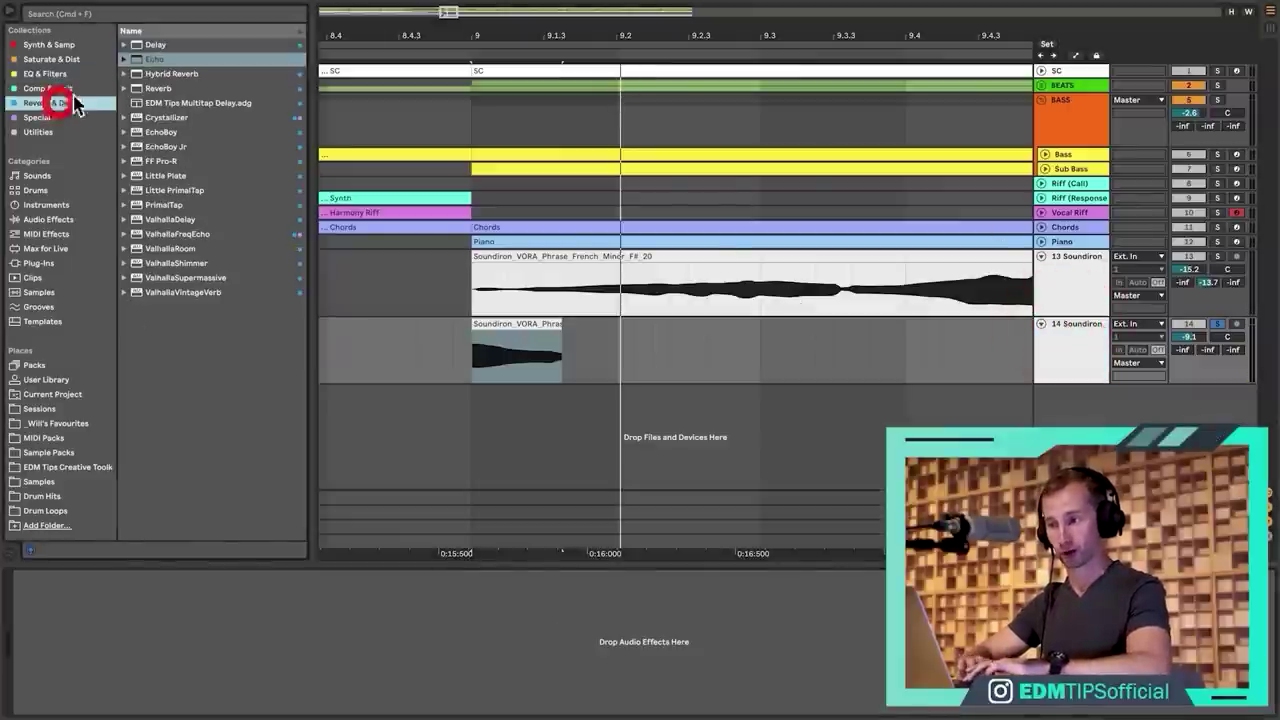
{"action": "left_click_drag", "start_coordinate": [155, 88], "coordinate": [494, 326]}
{"action": "left_click_drag", "start_coordinate": [374, 647], "coordinate": [374, 620]}
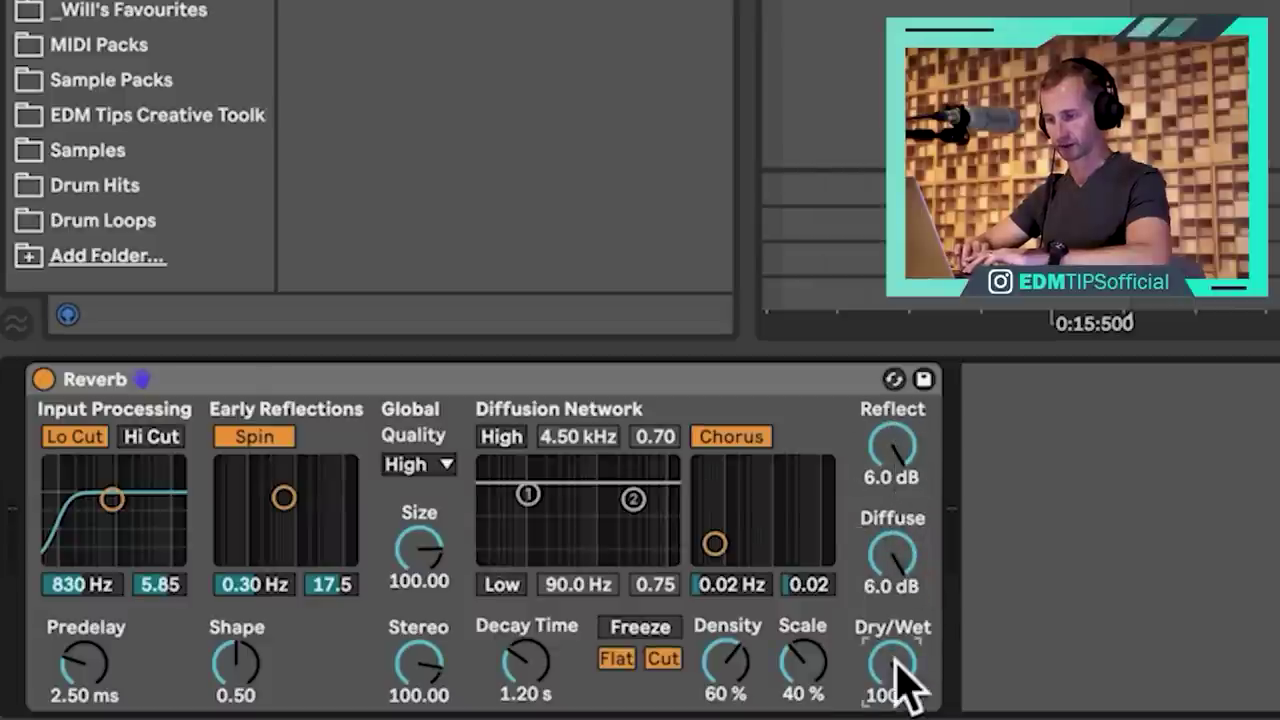
Set the Reverb's Decay Time to 3.02 s while listening to the reversed vocal slice.
{"action": "left_click_drag", "start_coordinate": [516, 665], "coordinate": [516, 625]}
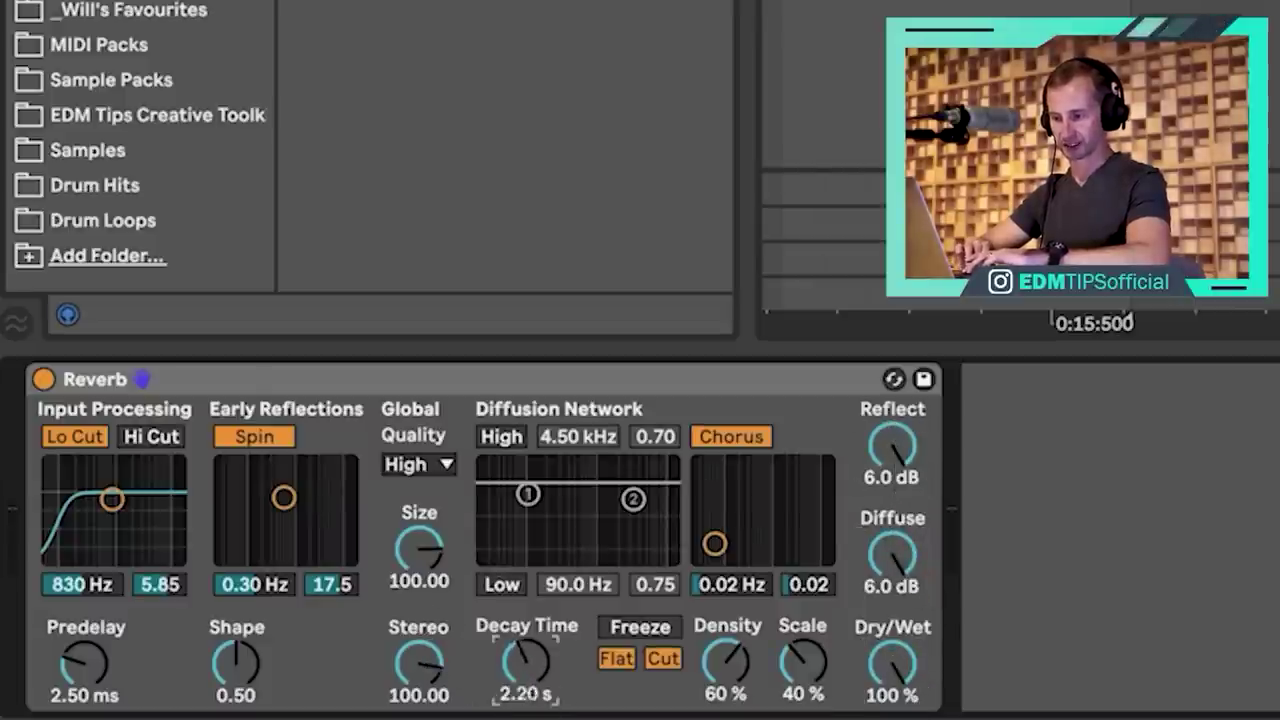
{"action": "key", "text": "space"}
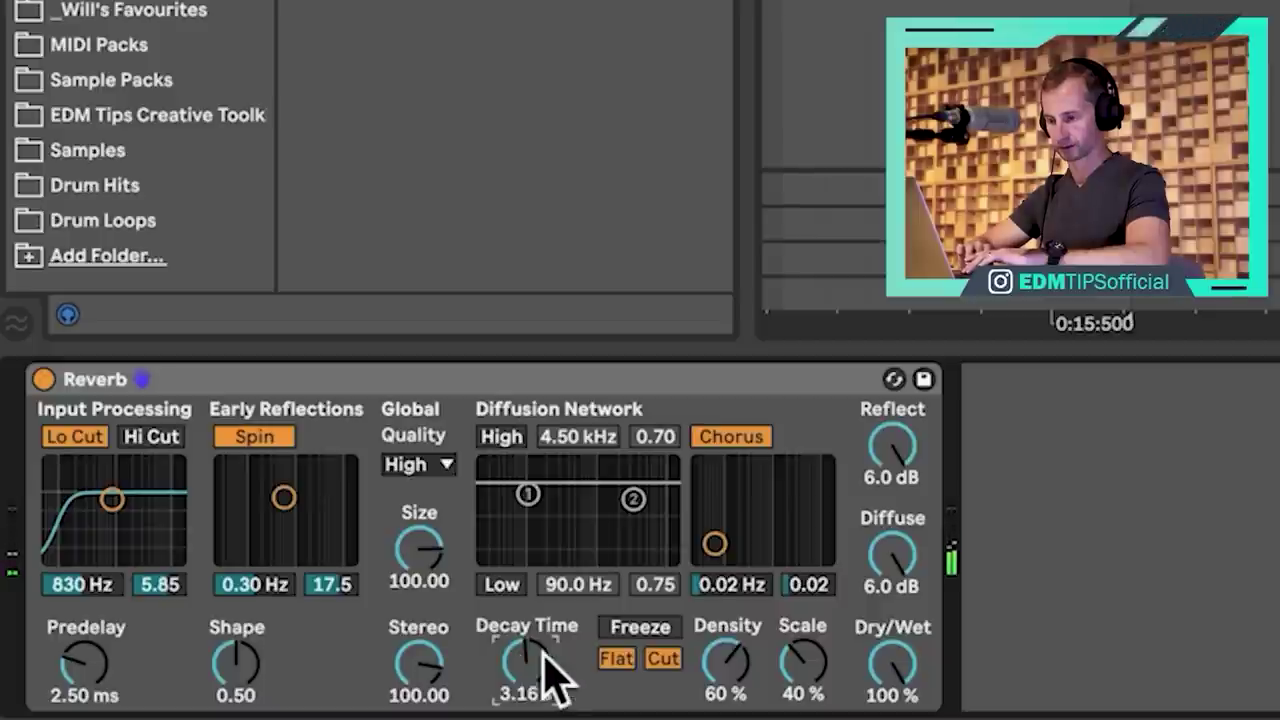
{"action": "left_click_drag", "start_coordinate": [526, 661], "coordinate": [526, 710]}
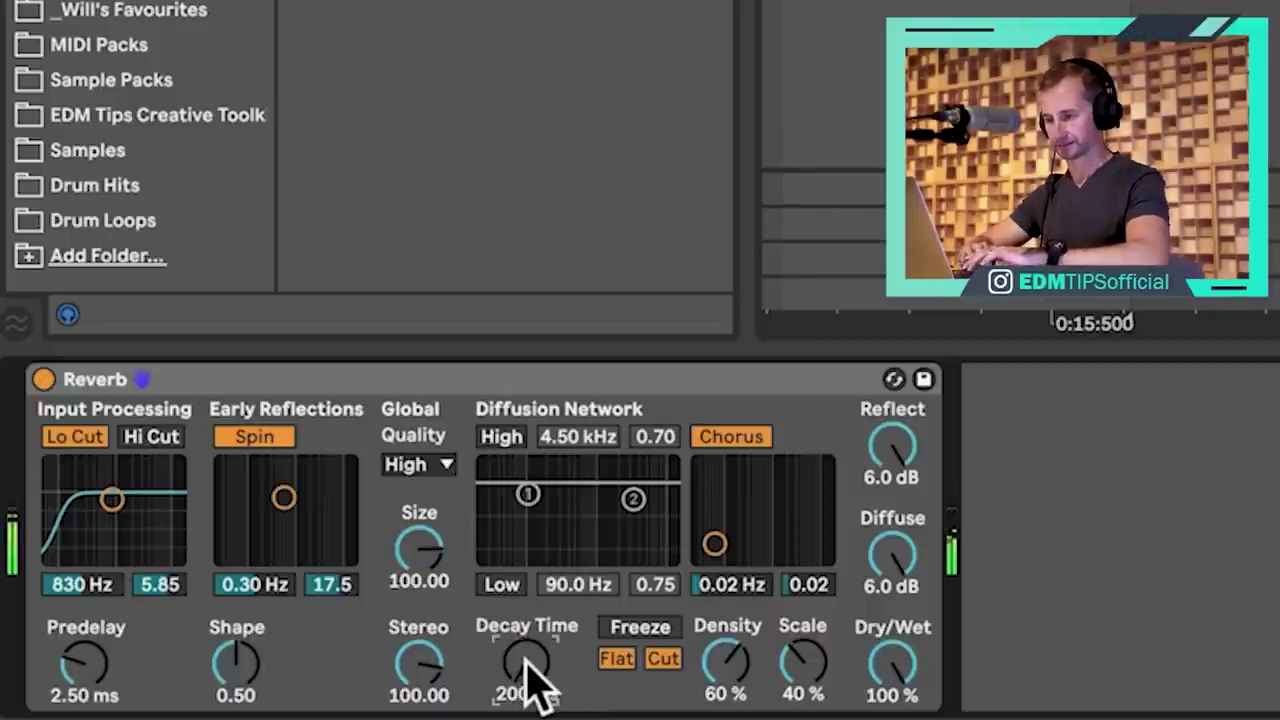
{"action": "left_click_drag", "start_coordinate": [538, 660], "coordinate": [538, 596]}
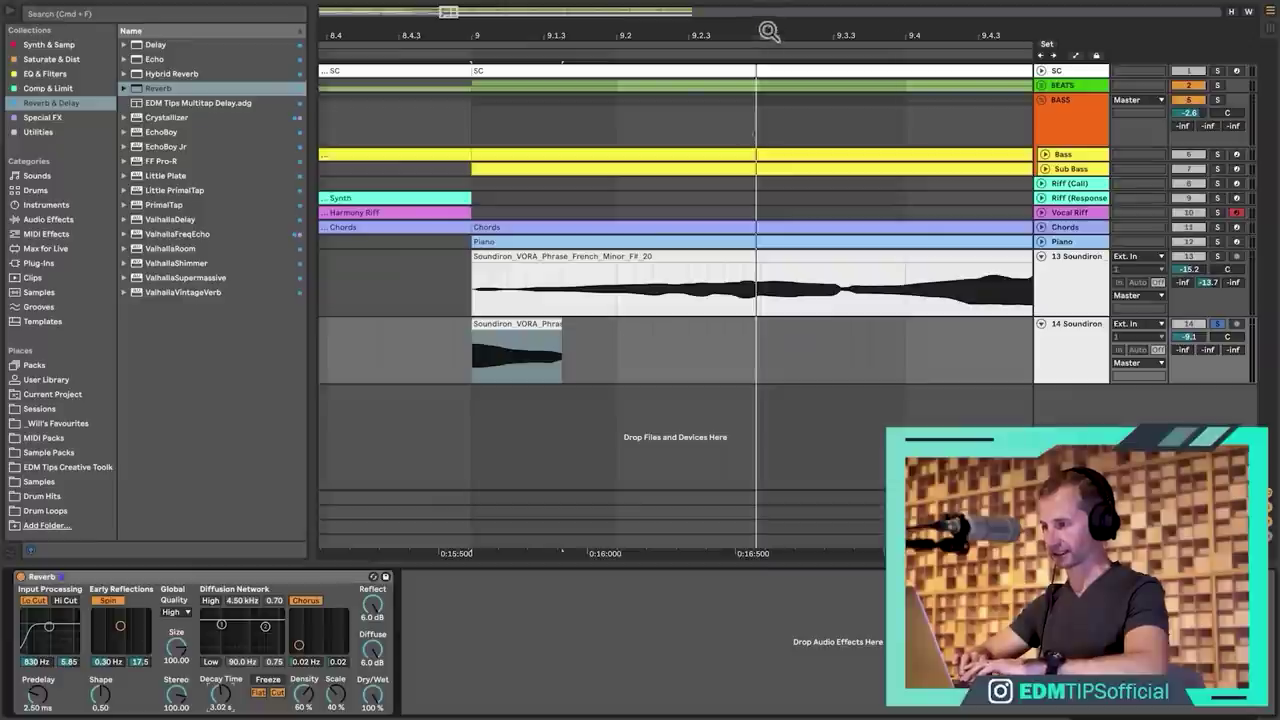
{"action": "key", "text": "space"}
{"action": "scroll", "coordinate": [675, 305], "scroll_direction": "down", "scroll_amount": 3}
{"action": "key", "text": "space"}
Insert a new audio track directly below the reversed vocal slice's track.
{"action": "left_click", "coordinate": [1063, 342]}
{"action": "key", "text": "super+t"}
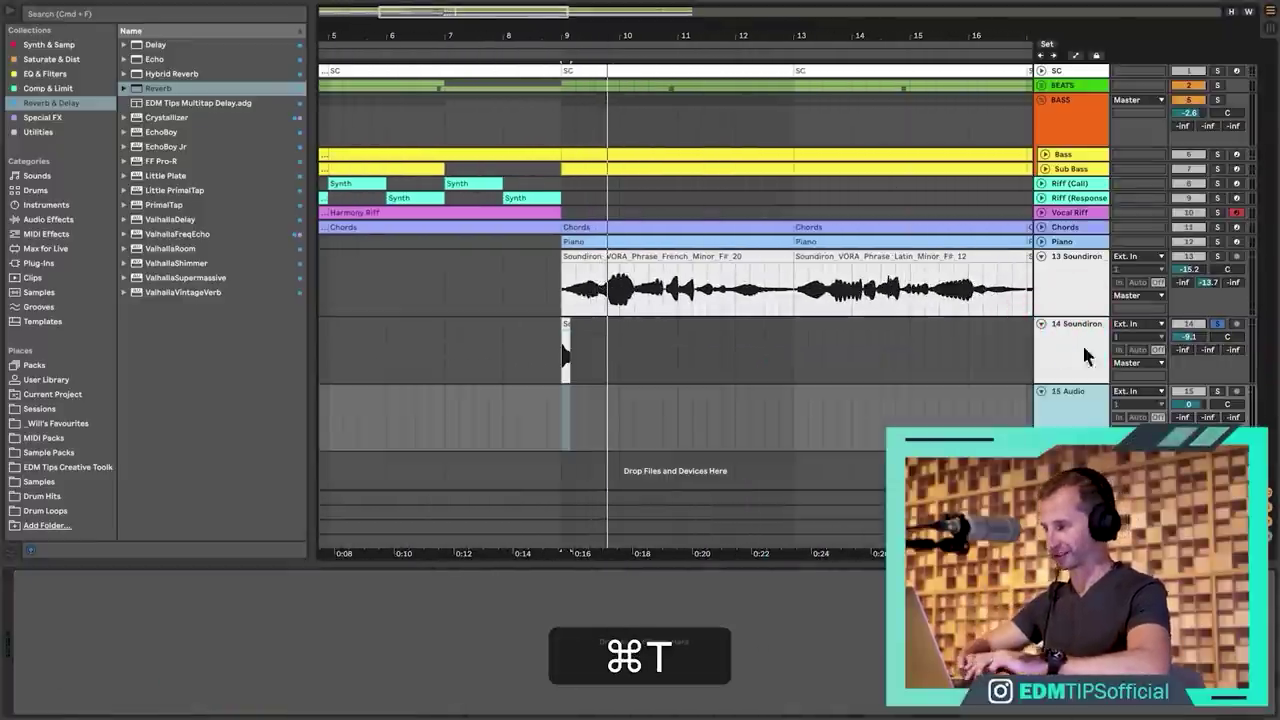
{"action": "left_click", "coordinate": [1084, 362]}
{"action": "left_click", "coordinate": [1098, 418]}
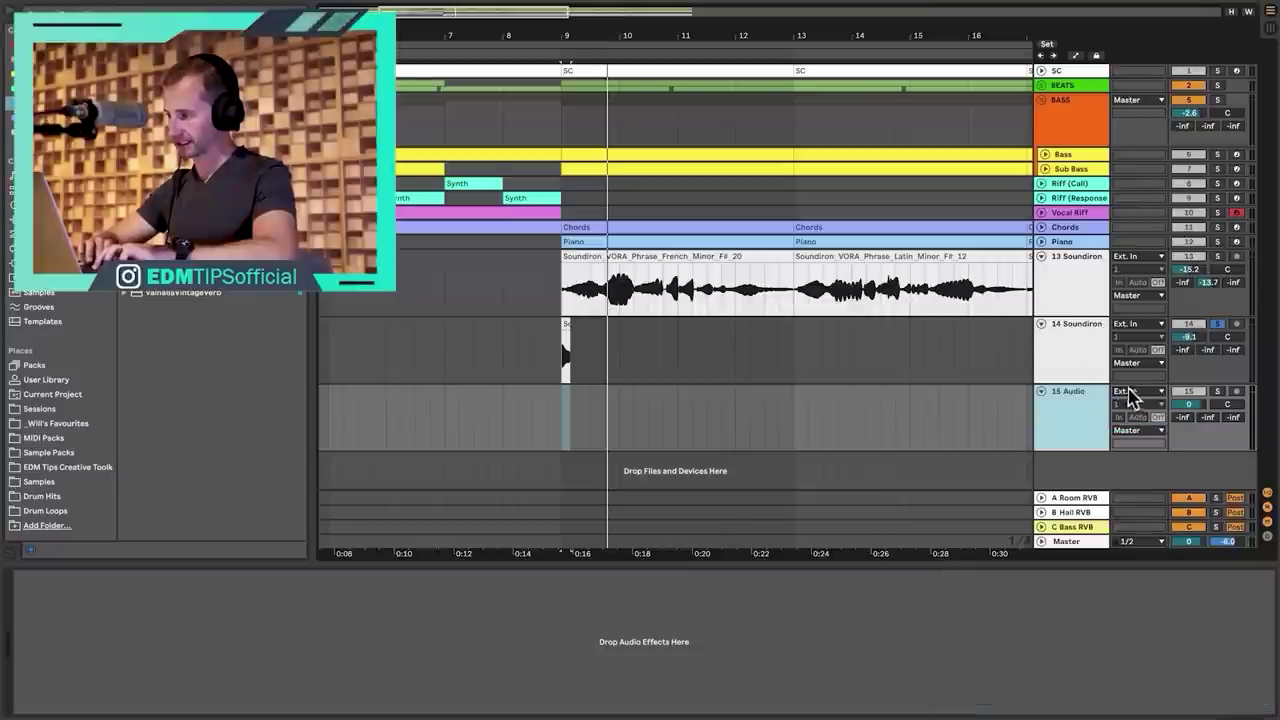
Rename the reversed vocal slice's track as RVS.
{"action": "left_click", "coordinate": [1073, 358]}
{"action": "key", "text": "super+r"}
{"action": "key", "text": "shift+super+r"}
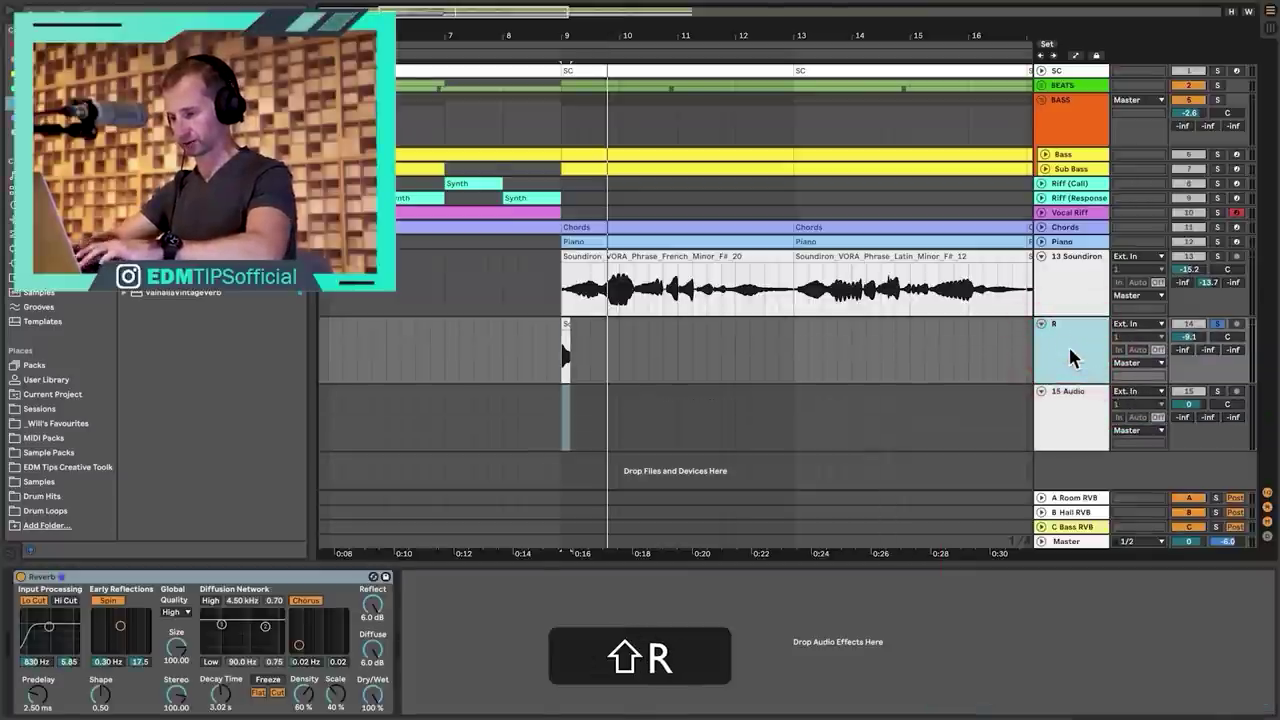
{"action": "type", "text": "RVS"}
{"action": "key", "text": "shift+Return"}
Set the new audio track's input to the RVS track.
{"action": "left_click", "coordinate": [1073, 400]}
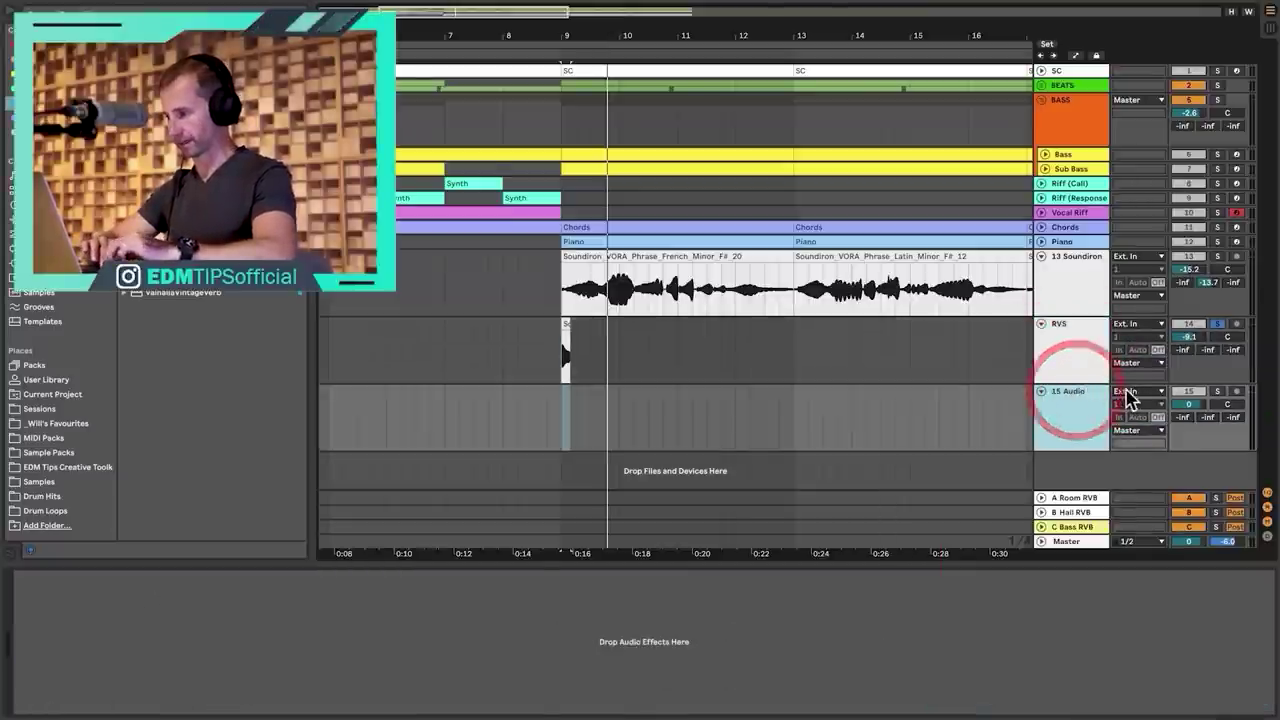
{"action": "left_click", "coordinate": [1125, 392]}
{"action": "left_click", "coordinate": [1114, 591]}
Record the RVS output onto the armed new track from bar 9 for about one and a half bars, and delete the RVS track.
{"action": "left_click", "coordinate": [1237, 391]}
{"action": "left_click", "coordinate": [1070, 420]}
{"action": "left_click", "coordinate": [561, 395]}
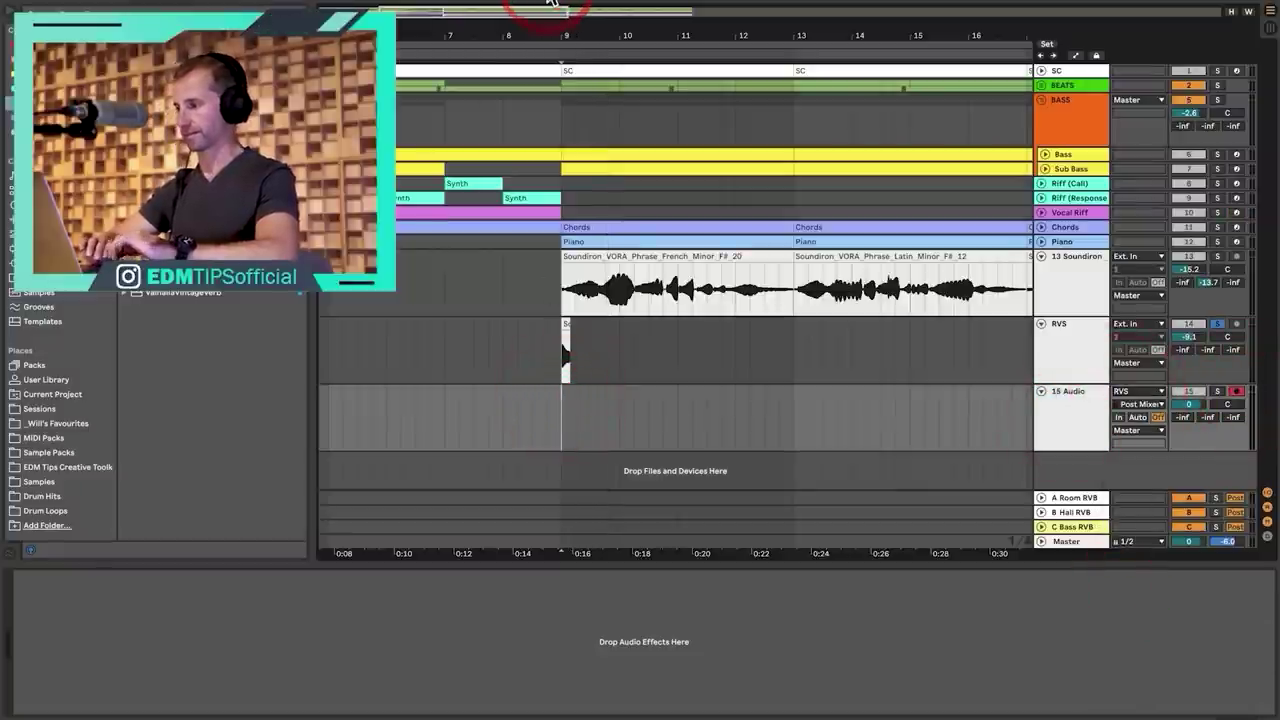
{"action": "left_click", "coordinate": [550, 2]}
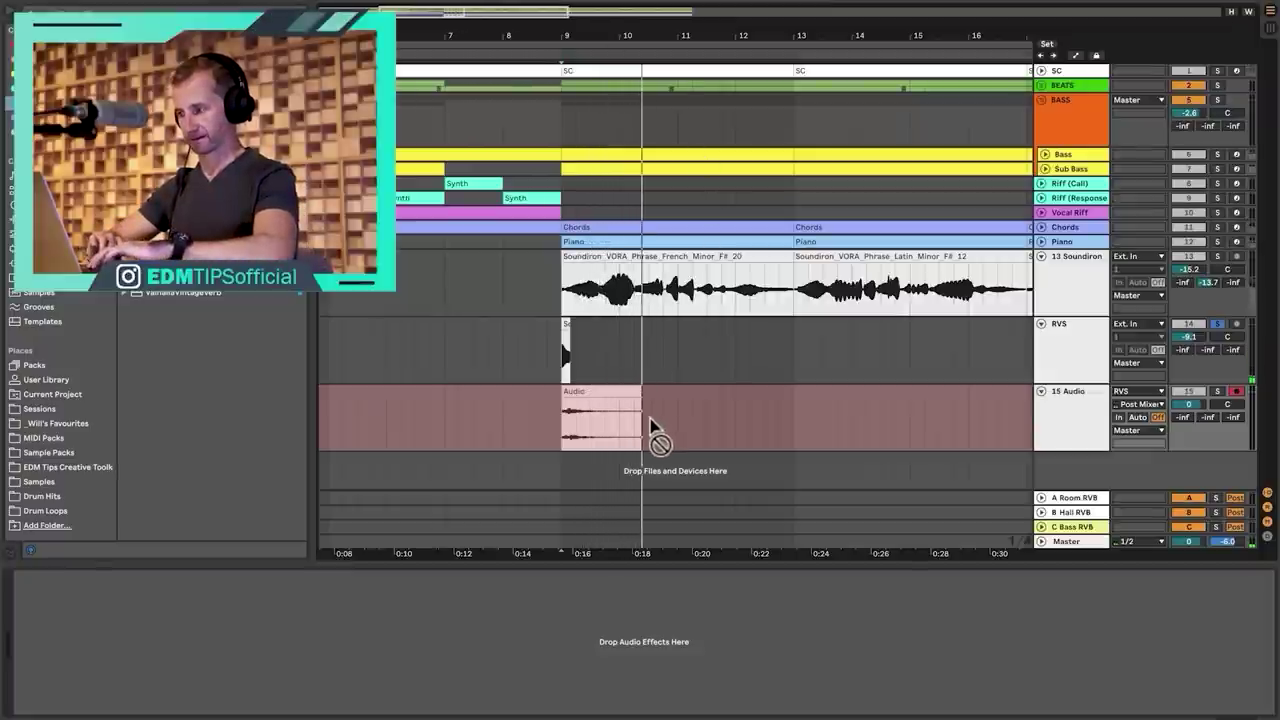
{"action": "key", "text": "space"}
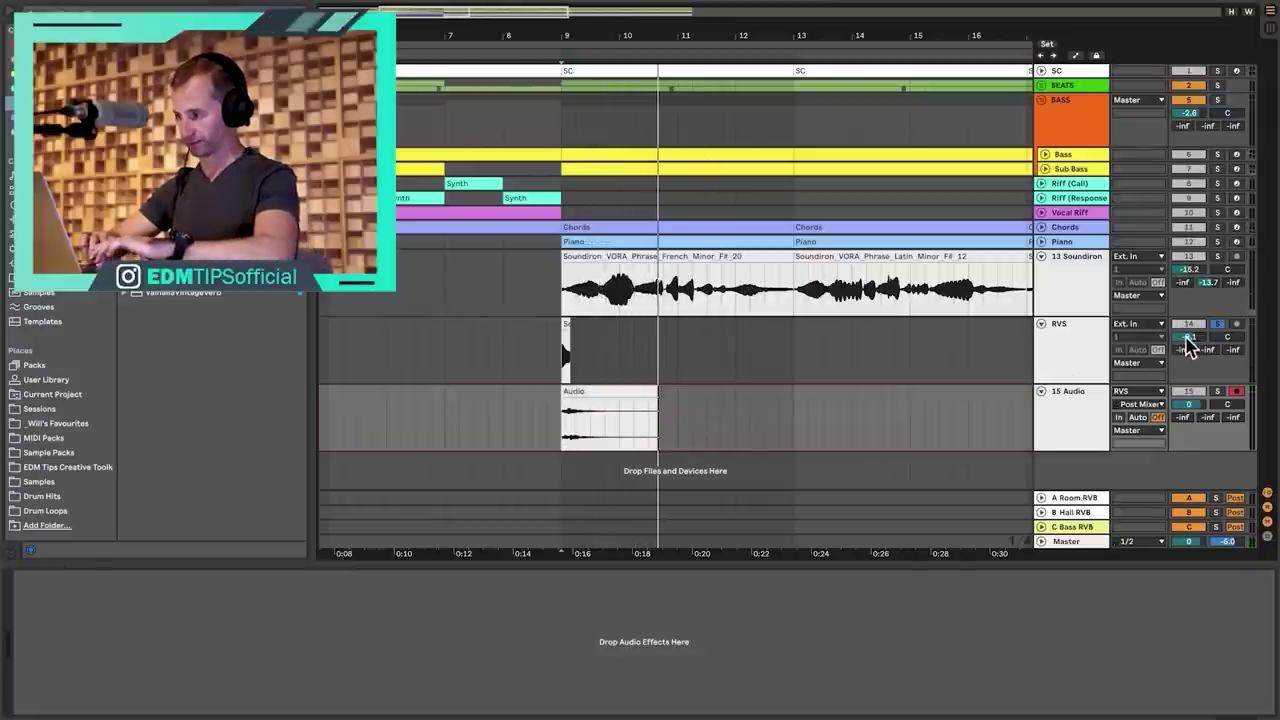
{"action": "left_click", "coordinate": [1083, 354]}
{"action": "key", "text": "BackSpace"}
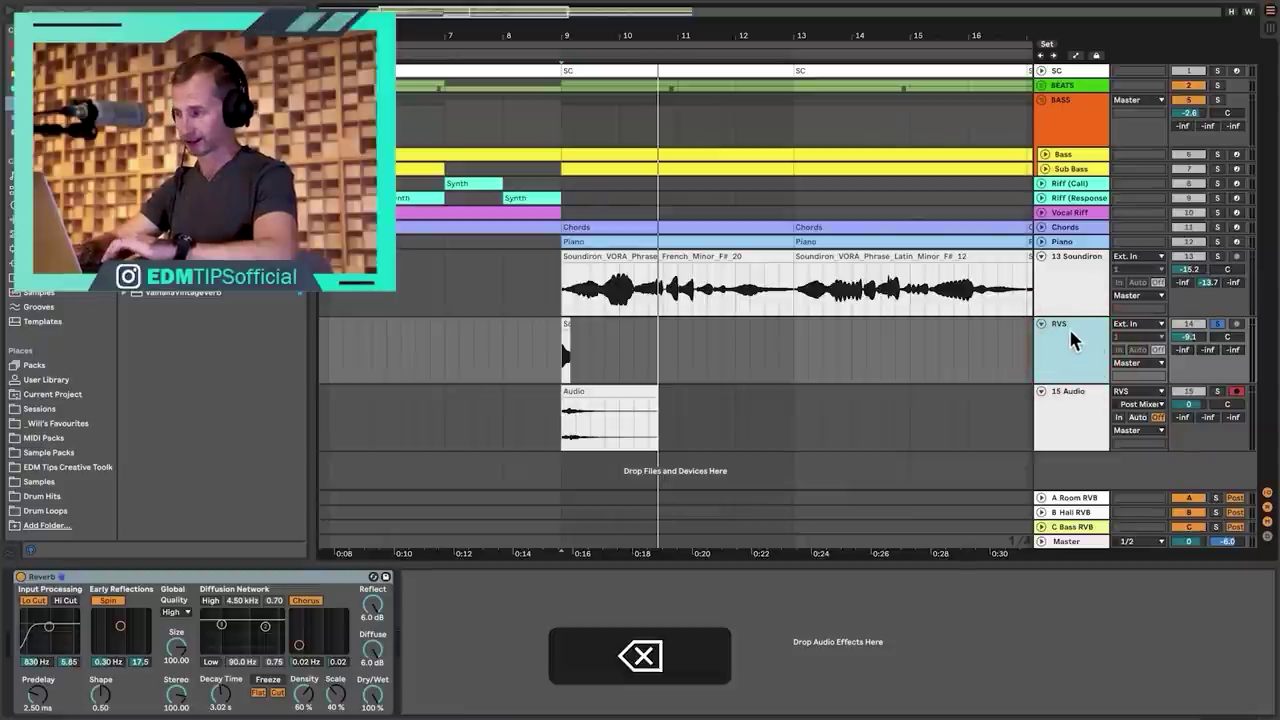
Turn off Warp for the recorded reverb clip and raise its gain to 12.3 dB.
{"action": "left_click", "coordinate": [588, 325]}
{"action": "double_click", "coordinate": [588, 325]}
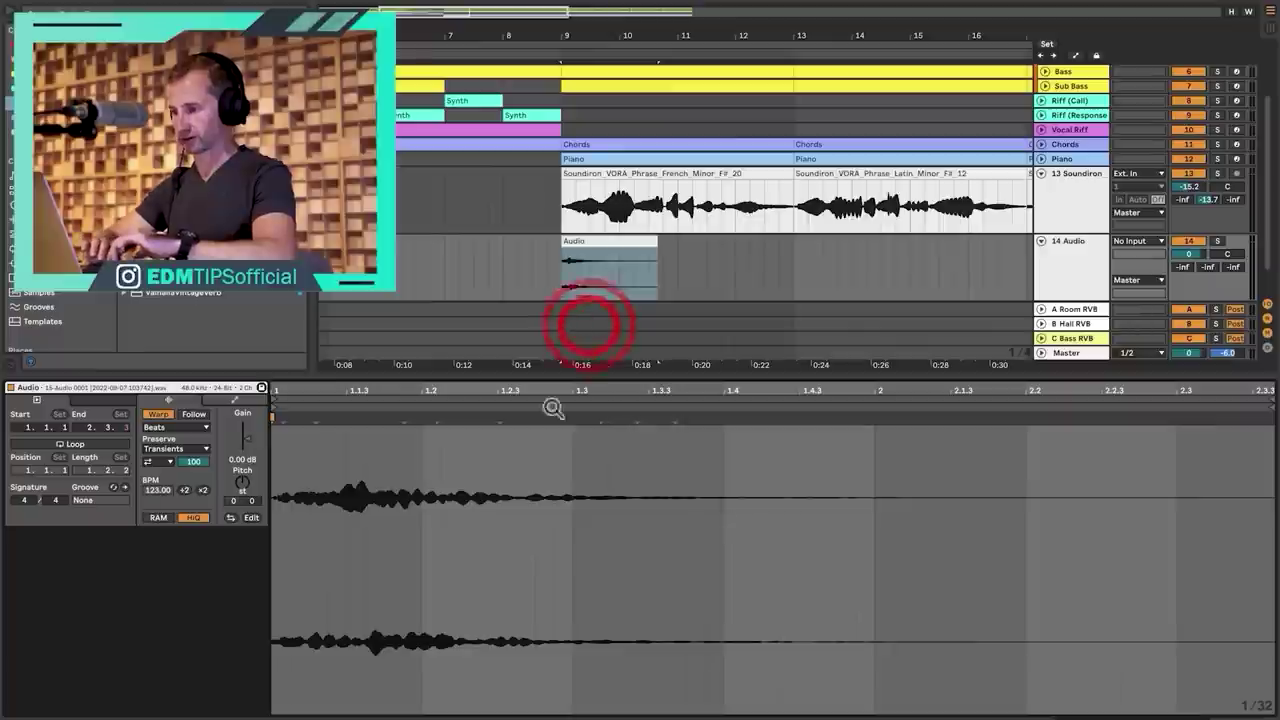
{"action": "left_click", "coordinate": [156, 415]}
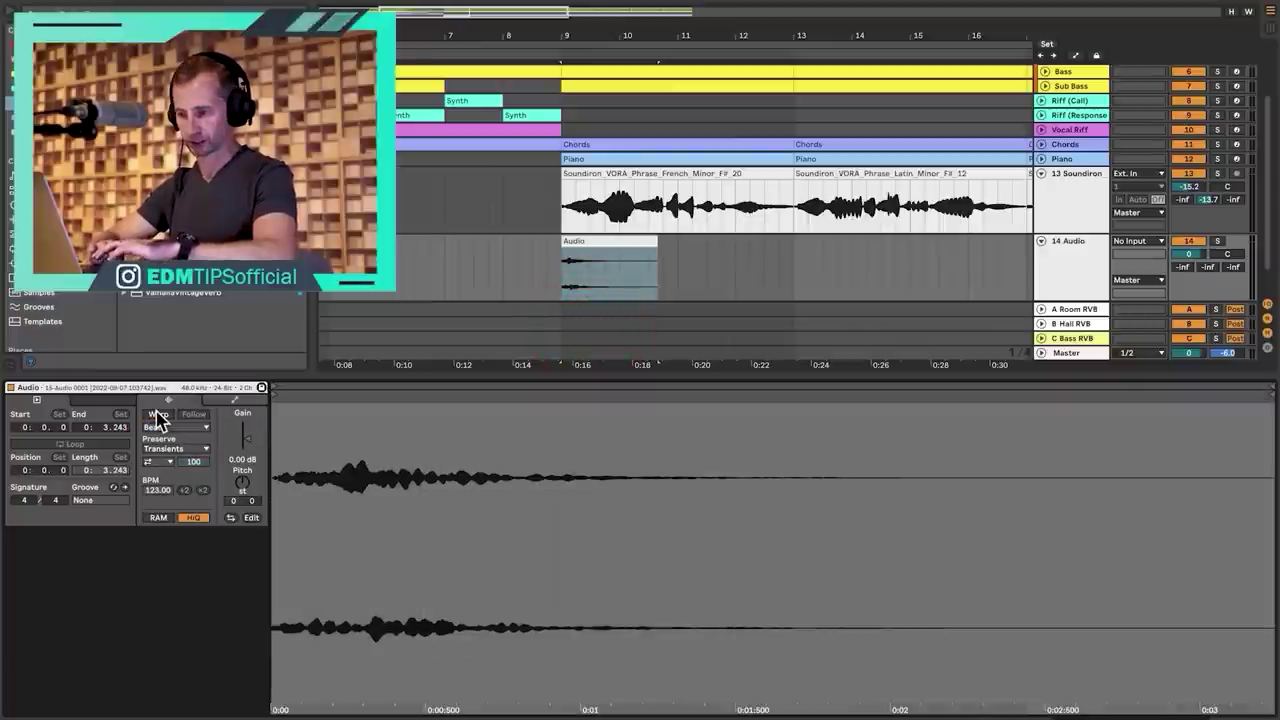
{"action": "left_click_drag", "start_coordinate": [246, 437], "coordinate": [246, 400]}
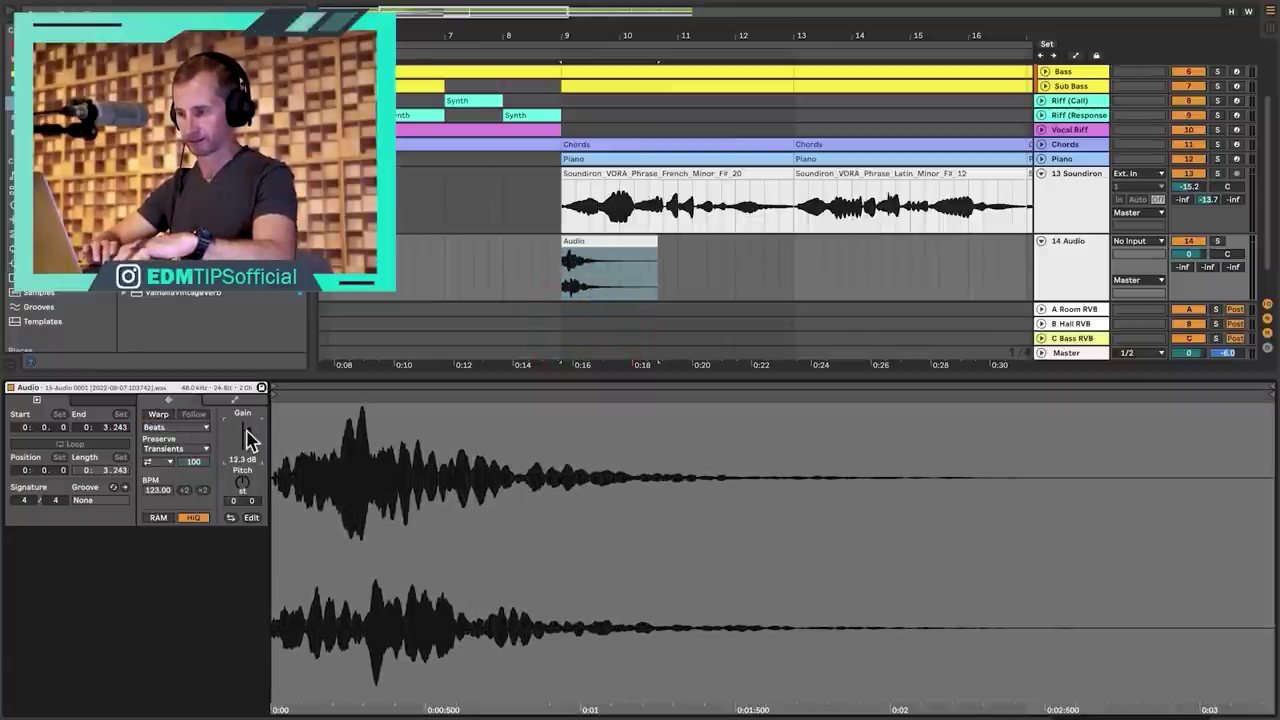
Reverse the recorded reverb clip, trim its end and move it so that it swells up to bar 9.
{"action": "key", "text": "shift+Tab"}
{"action": "left_click", "coordinate": [580, 323]}
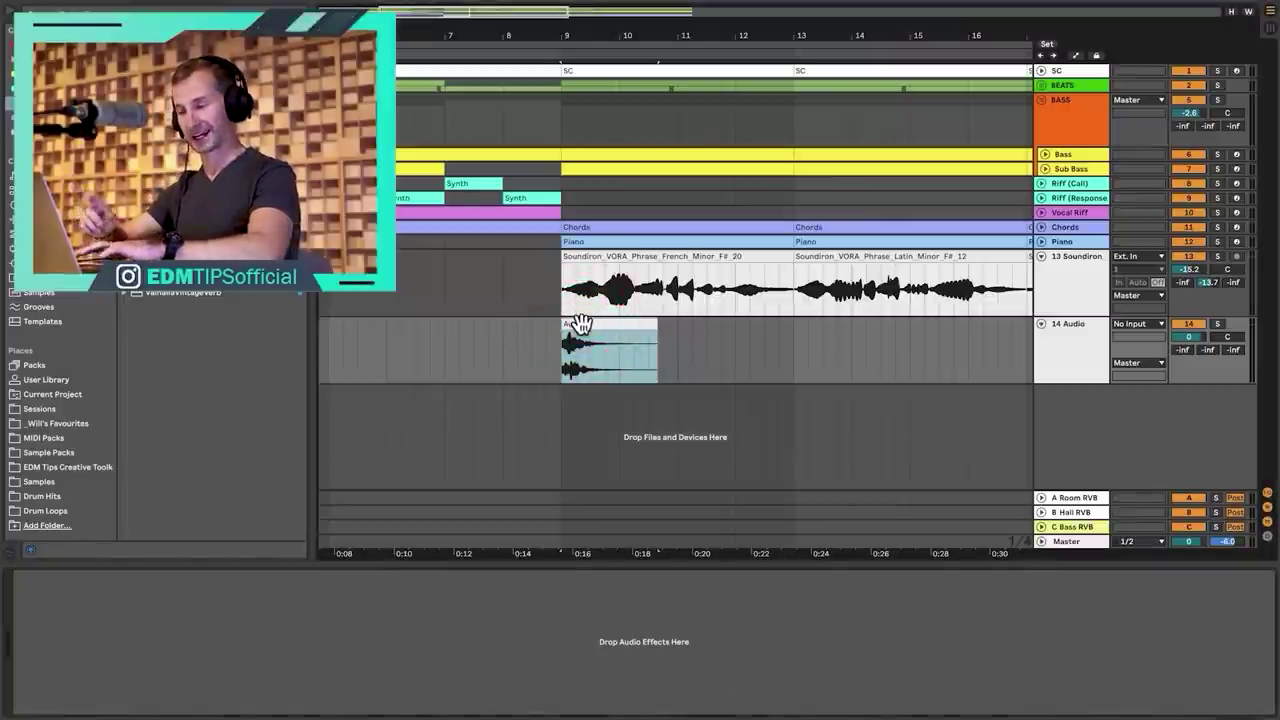
{"action": "key", "text": "r"}
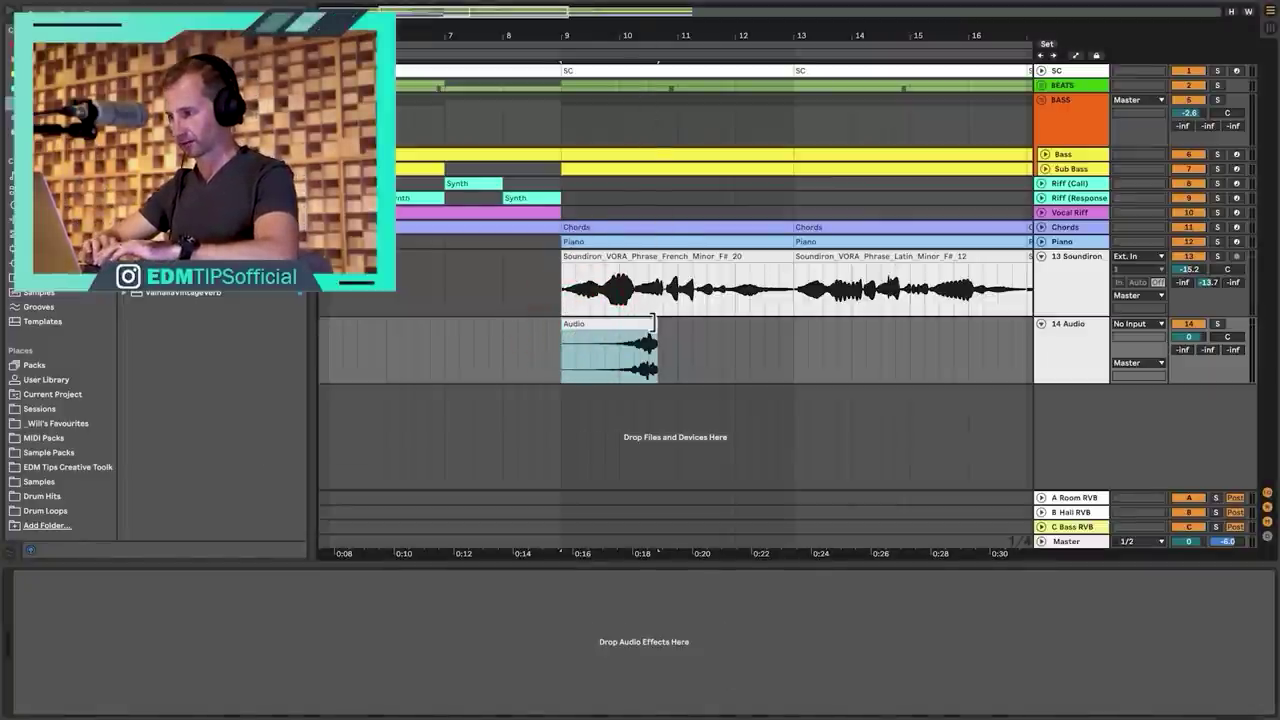
{"action": "left_click_drag", "start_coordinate": [645, 321], "coordinate": [538, 320]}
{"action": "key", "text": "super"}
{"action": "key", "text": "super"}
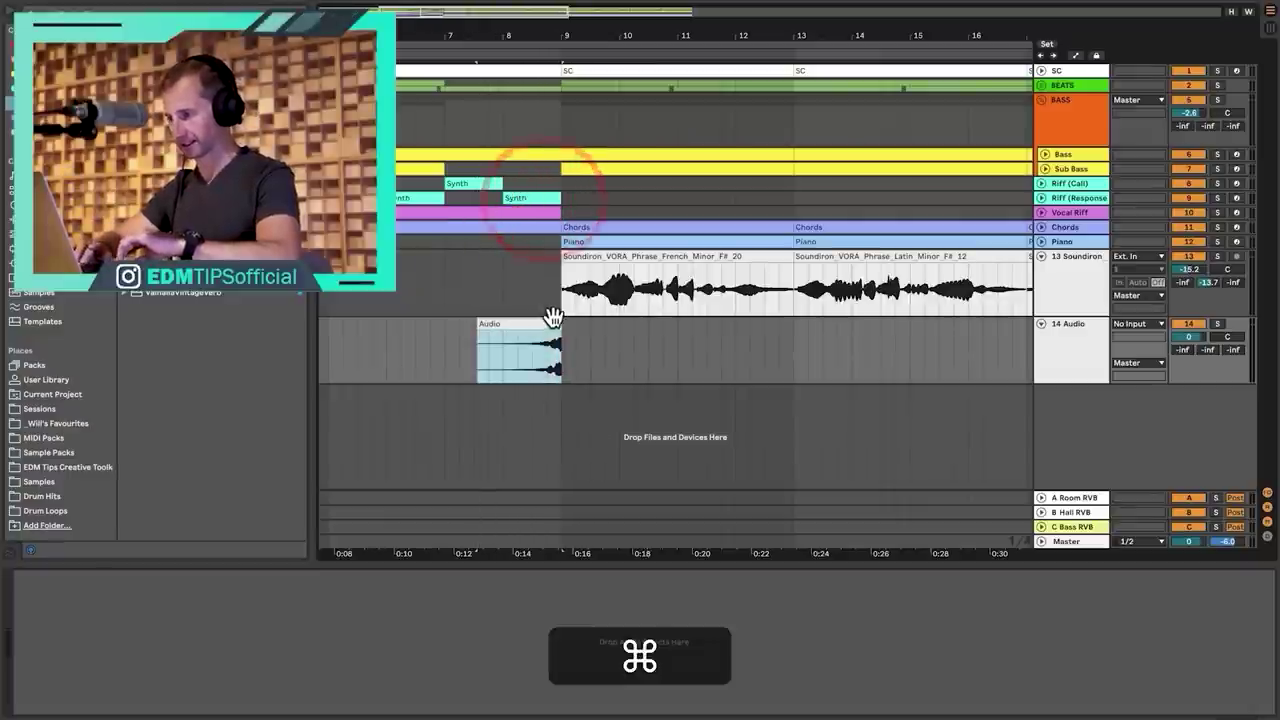
Extend the reversed clip's end slightly past bar 9 and add a fade-out across the bar line.
{"action": "left_click_drag", "start_coordinate": [555, 12], "coordinate": [555, 150]}
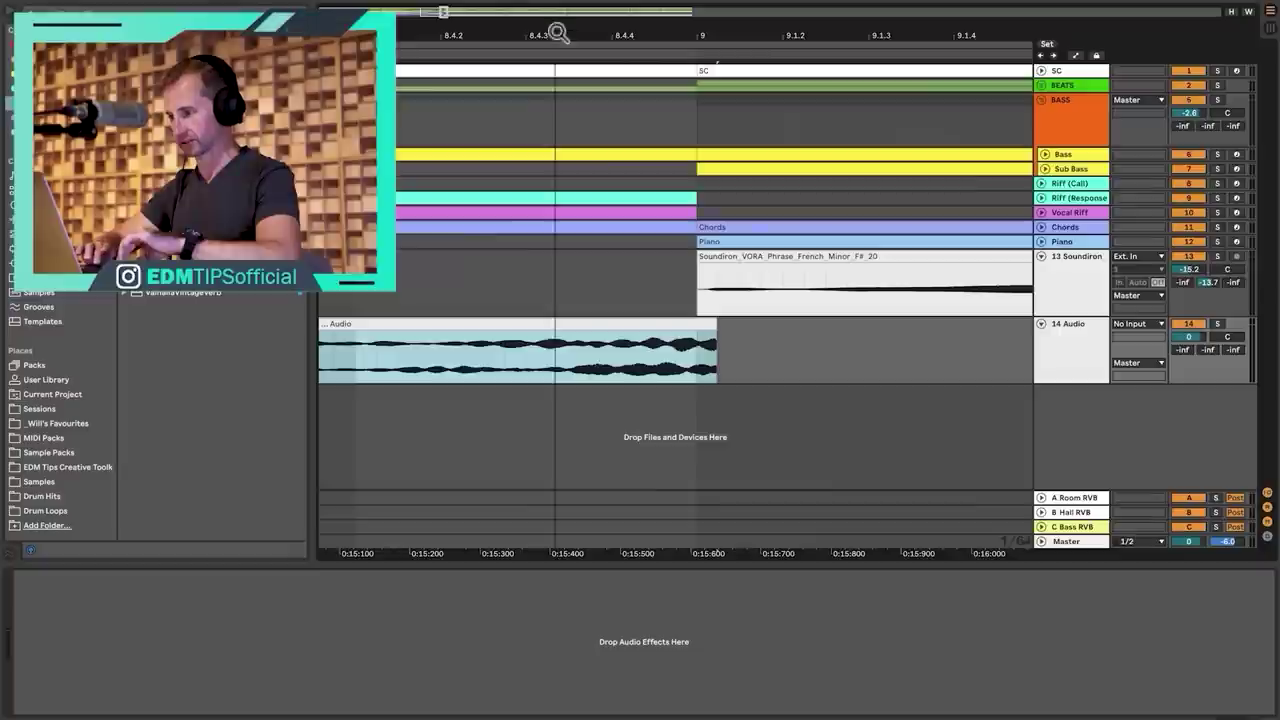
{"action": "left_click", "coordinate": [698, 318]}
{"action": "left_click", "coordinate": [767, 325]}
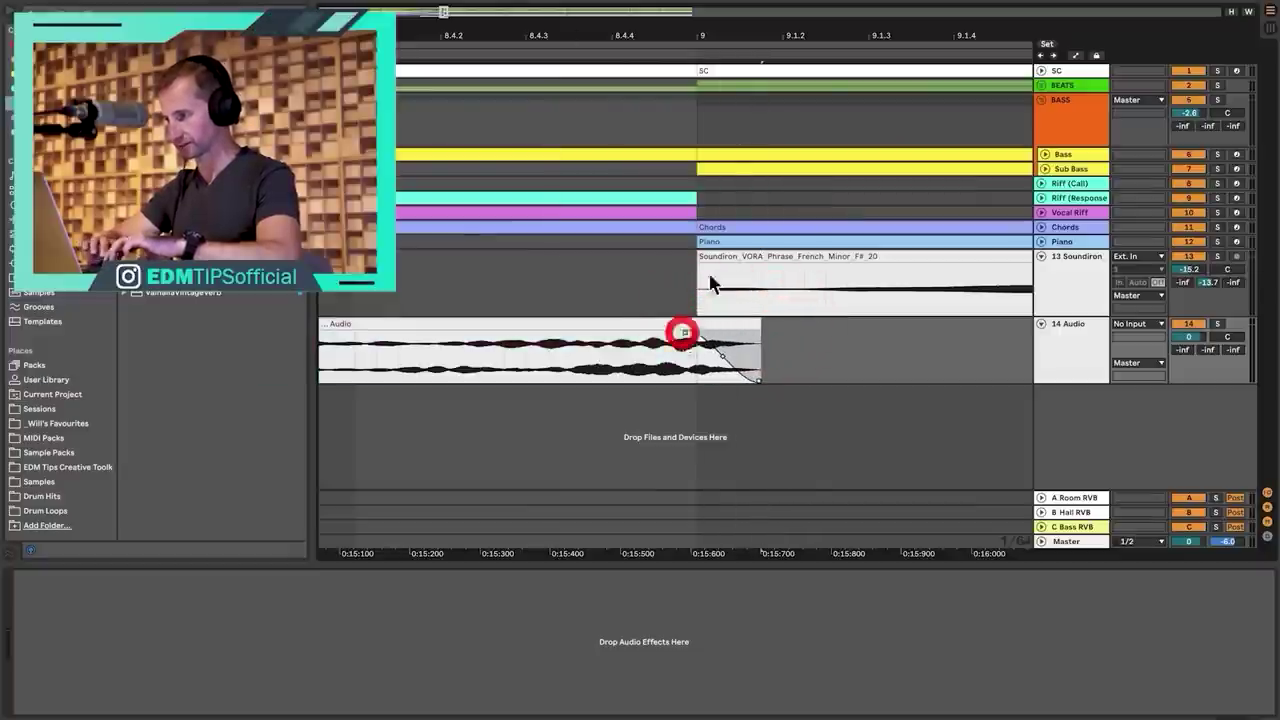
Solo the Soundiron and reversed-clip tracks and play the transition into bar 9 with the reversed clip's track at -3.6 dB.
{"action": "left_click_drag", "start_coordinate": [737, 42], "coordinate": [737, 2]}
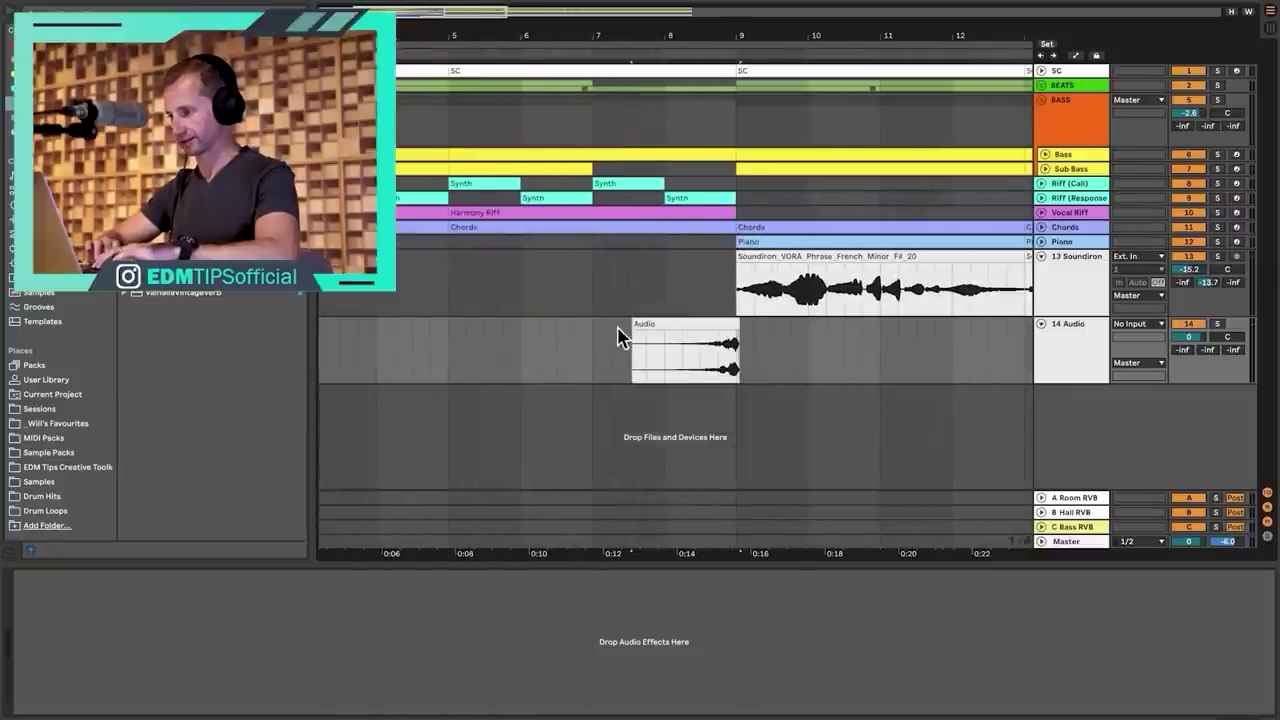
{"action": "left_click", "coordinate": [1218, 256], "text": "super"}
{"action": "left_click", "coordinate": [1217, 324], "text": "super"}
{"action": "key", "text": "space"}
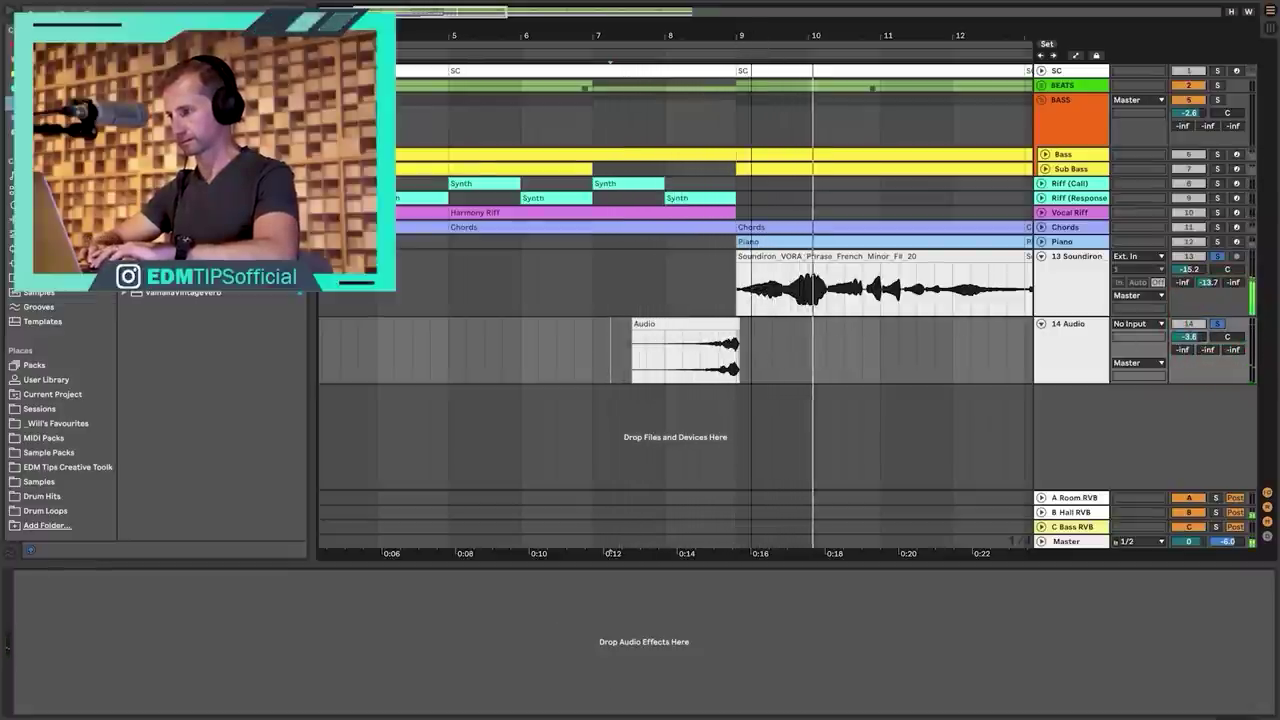
{"action": "left_click_drag", "start_coordinate": [755, 52], "coordinate": [715, 105]}
{"action": "key", "text": "space"}
Shift the reversed clip slightly later so its swell overlaps the start of bar 9, and replay the transition.
{"action": "left_click_drag", "start_coordinate": [610, 322], "coordinate": [651, 332]}
{"action": "key", "text": "minus"}
{"action": "key", "text": "minus"}
{"action": "key", "text": "minus"}
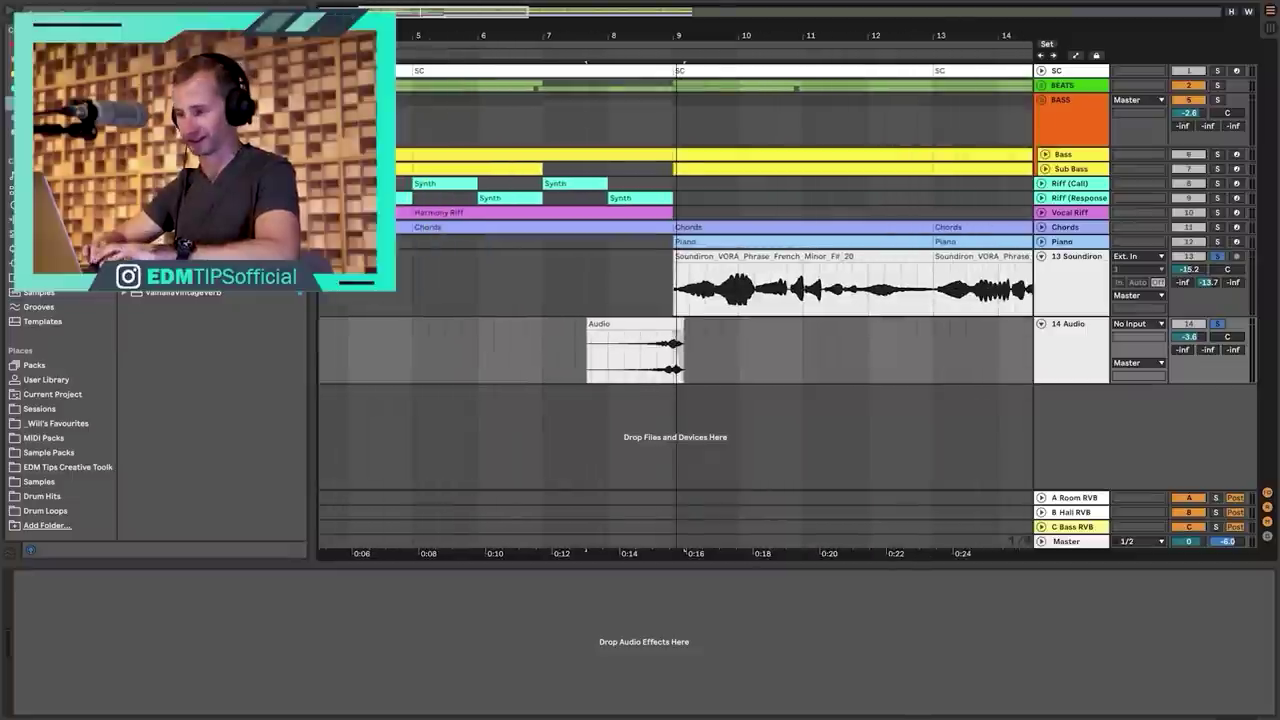
{"action": "left_click", "coordinate": [589, 343]}
{"action": "key", "text": "space"}
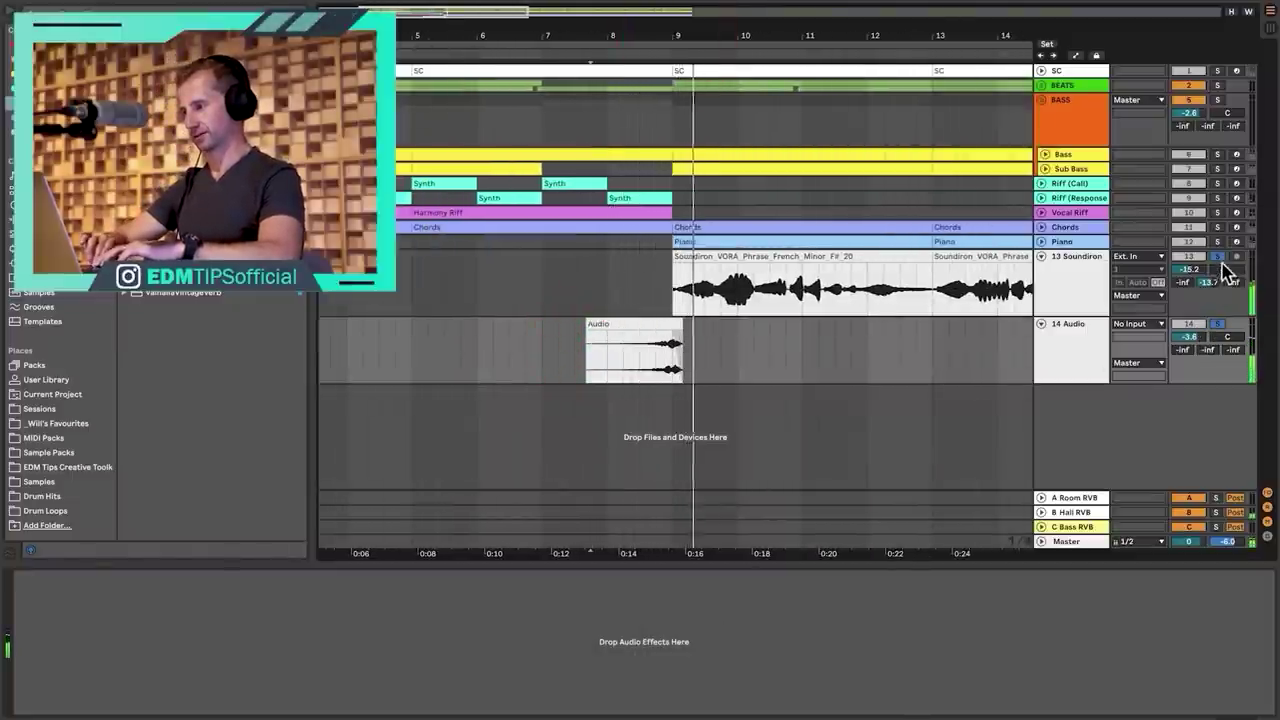
{"action": "key", "text": "space"}
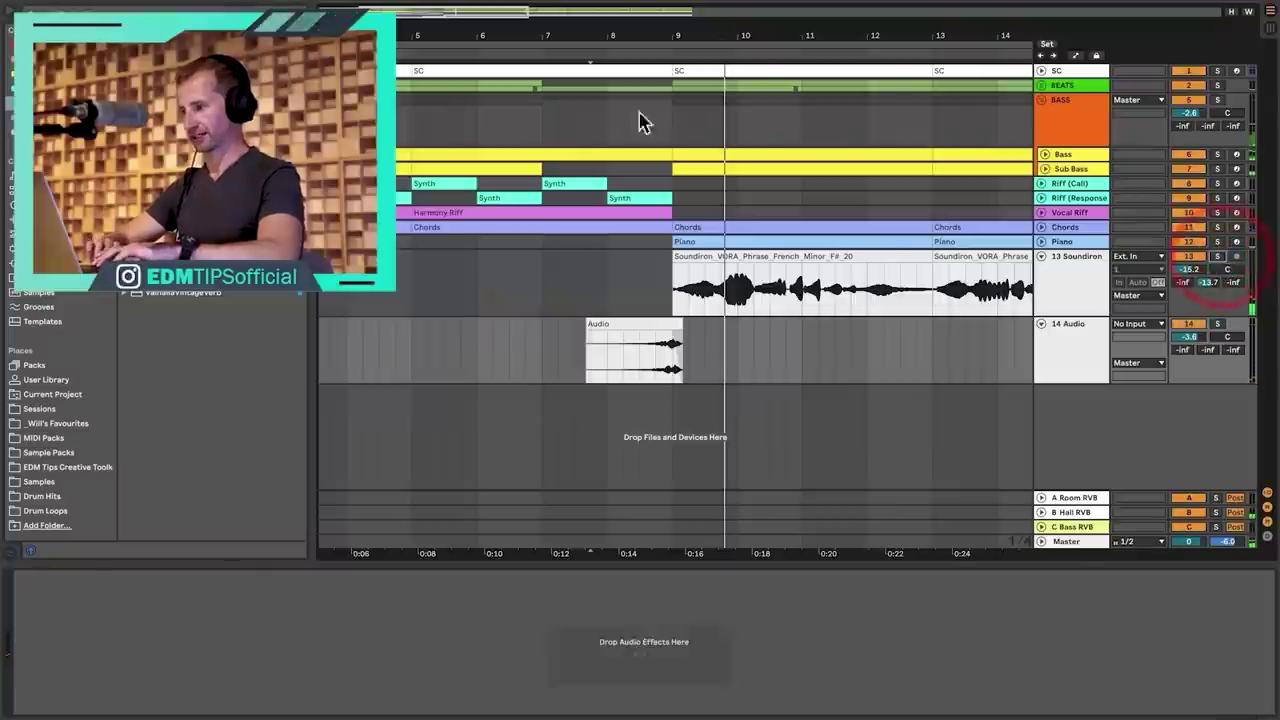
Play the transition in the full mix, setting the reversed clip's track to 1.6 dB and the Soundiron track to -12.3 dB.
{"action": "left_click", "coordinate": [466, 52]}
{"action": "key", "text": "XF86AudioRaiseVolume"}
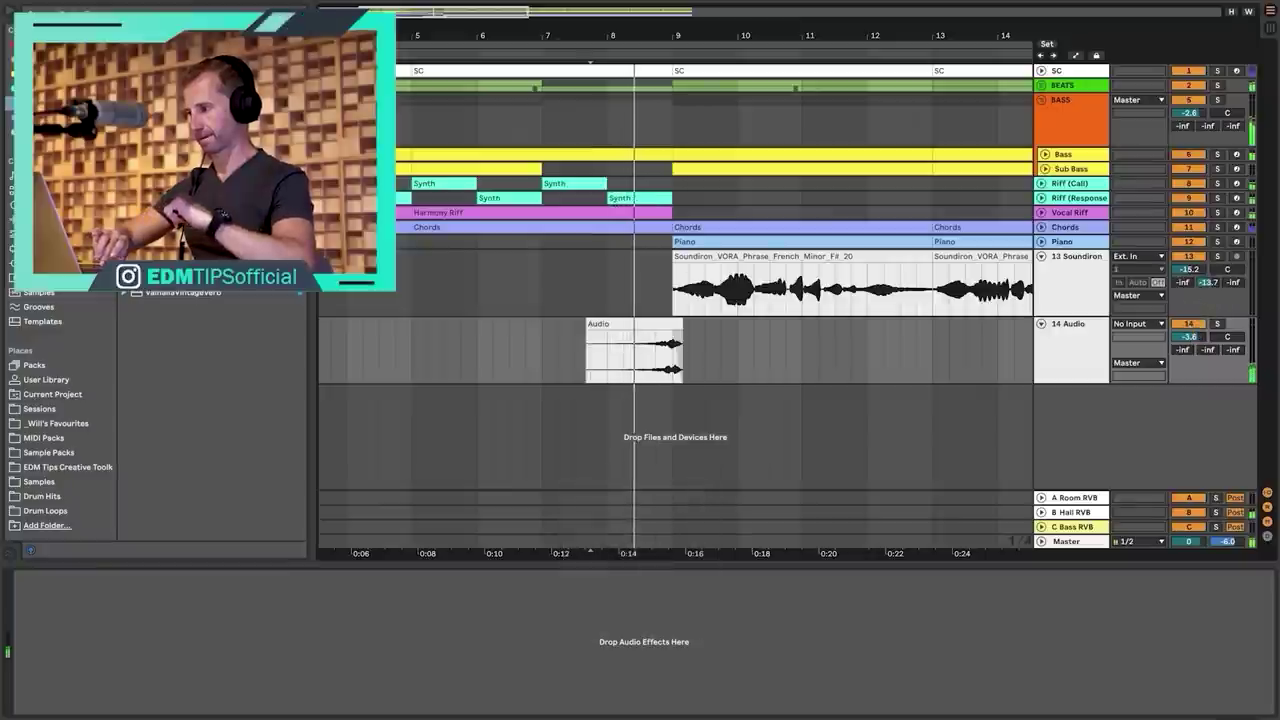
{"action": "left_click_drag", "start_coordinate": [1189, 337], "coordinate": [1189, 322]}
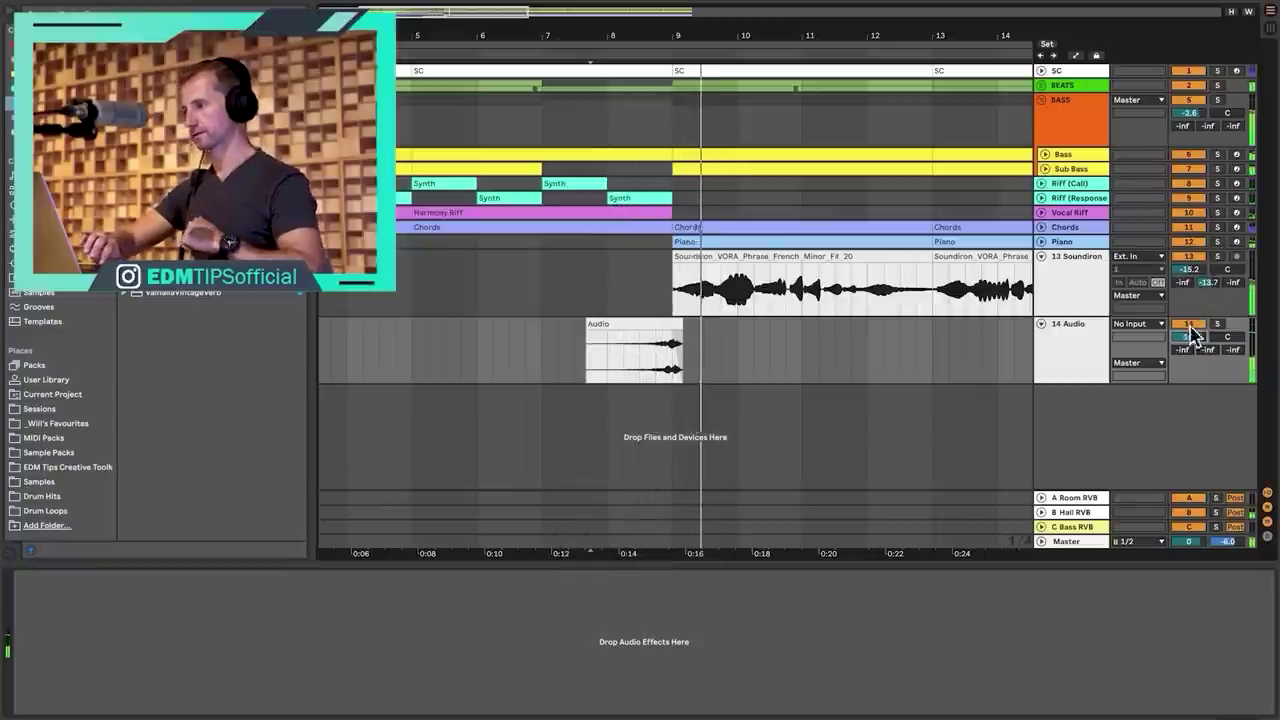
{"action": "left_click_drag", "start_coordinate": [1192, 269], "coordinate": [1192, 257]}
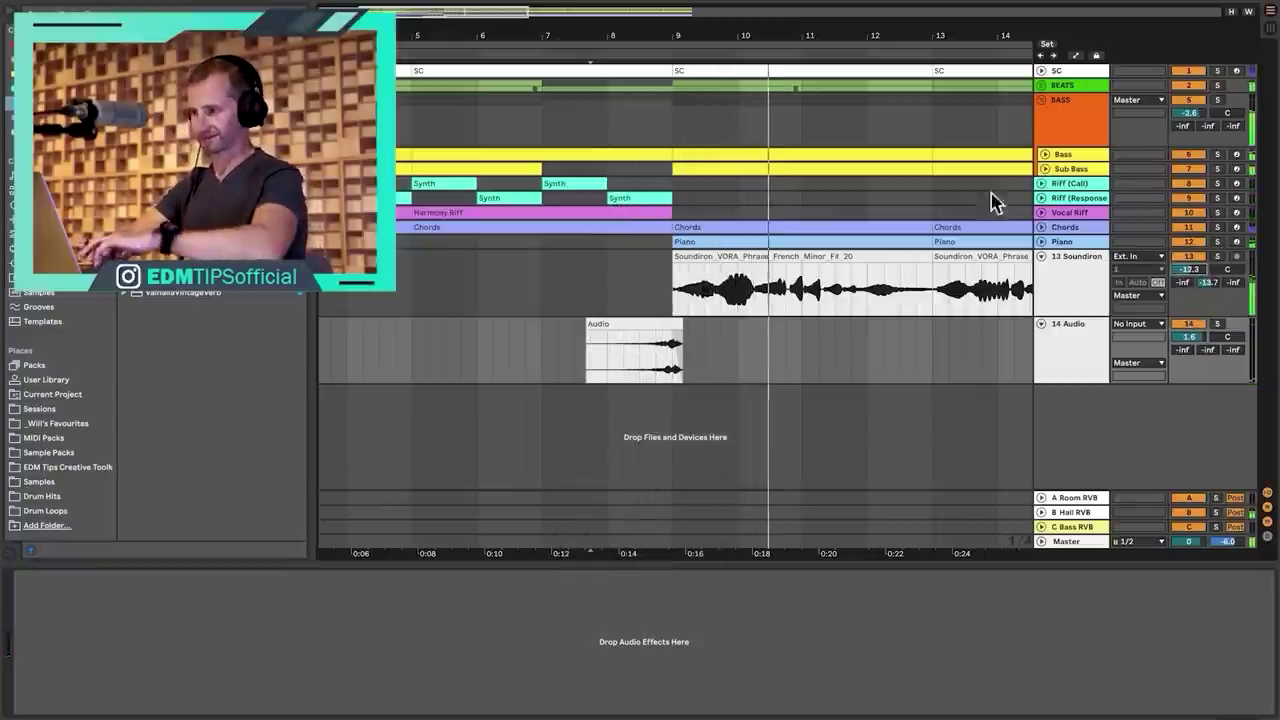
{"action": "left_click_drag", "start_coordinate": [833, 40], "coordinate": [661, 38]}
{"action": "key", "text": "space"}
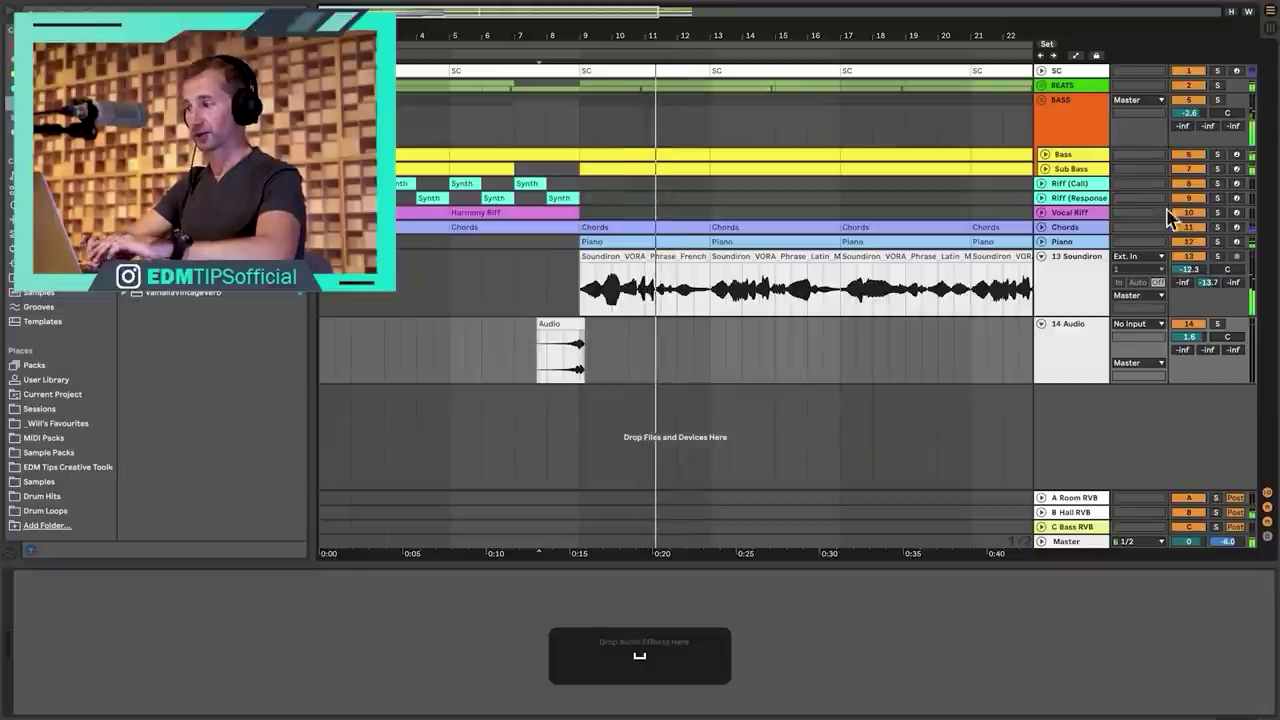
Solo the Piano track and play it from bar 9.
{"action": "left_click", "coordinate": [1217, 241]}
{"action": "left_click", "coordinate": [578, 252]}
{"action": "key", "text": "space"}
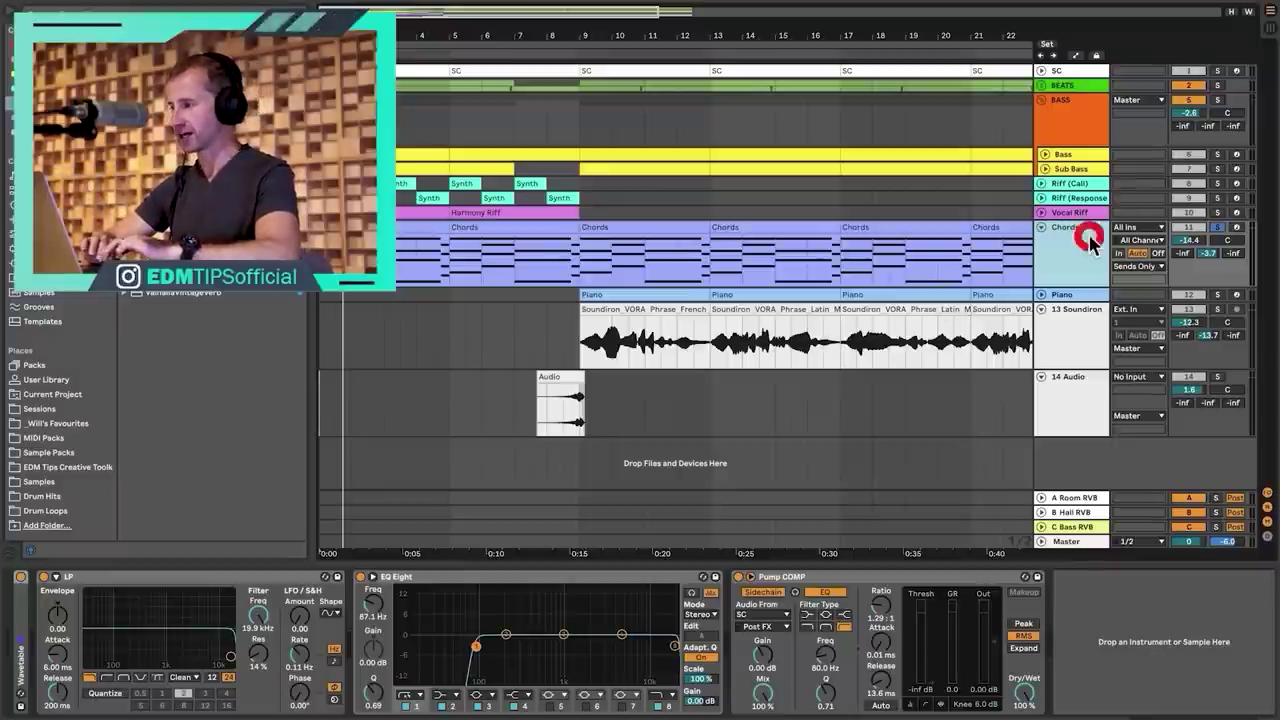
Route the Chords track's audio output to Master.
{"action": "left_click", "coordinate": [1072, 198]}
{"action": "left_click", "coordinate": [1073, 256]}
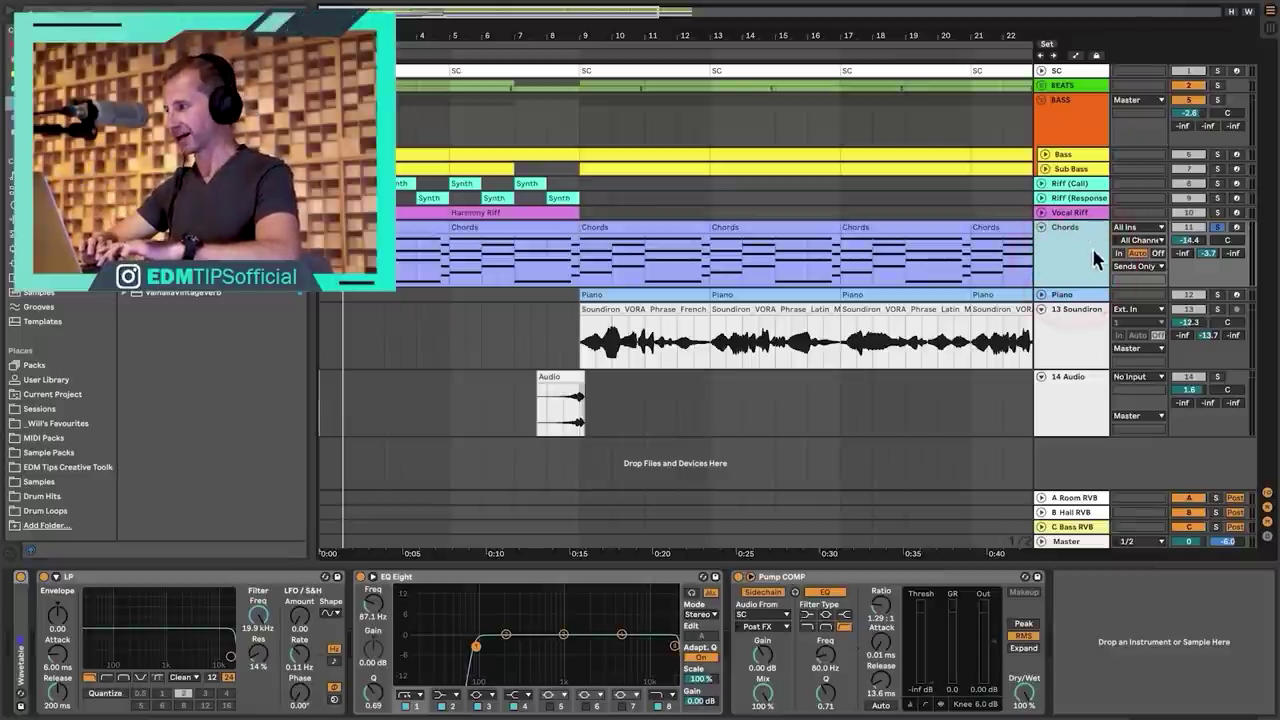
{"action": "left_click", "coordinate": [1142, 267]}
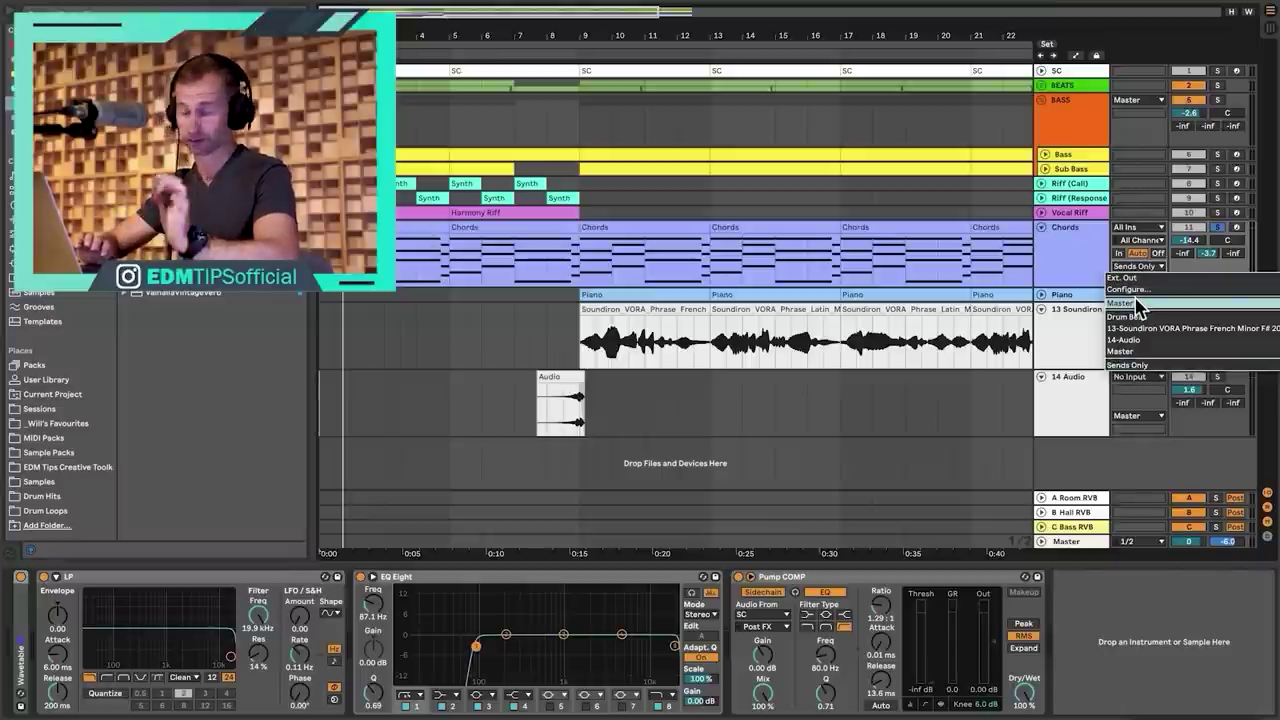
{"action": "left_click", "coordinate": [1136, 303]}
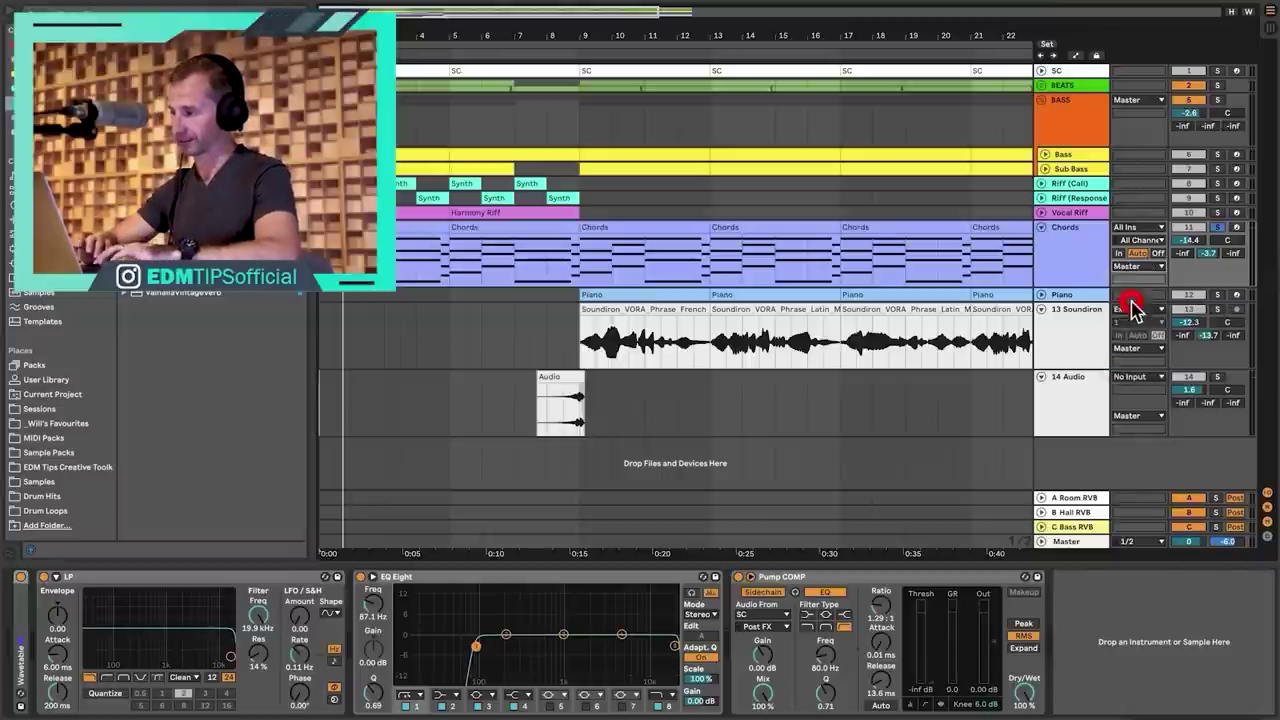
Play the soloed Chords track and turn its send to the B Hall RVB return down to -inf.
{"action": "left_click", "coordinate": [1075, 258]}
{"action": "left_click", "coordinate": [1217, 227]}
{"action": "left_click", "coordinate": [1217, 227]}
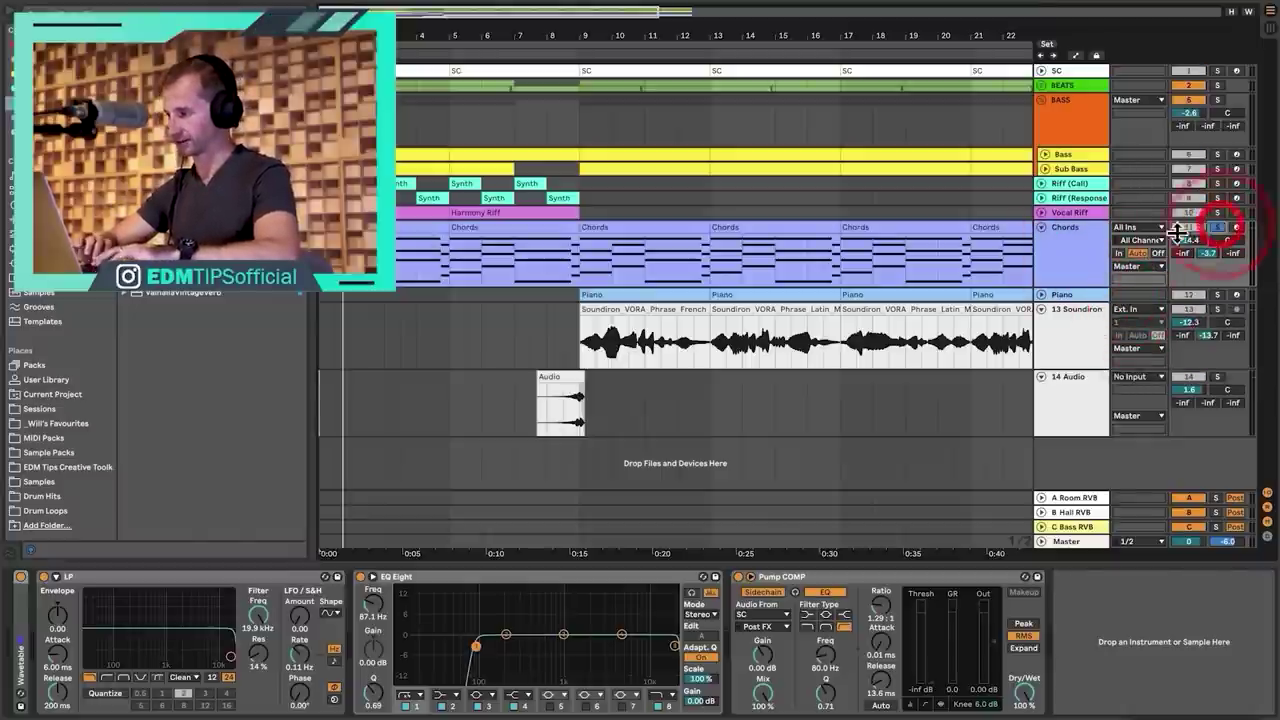
{"action": "key", "text": "space"}
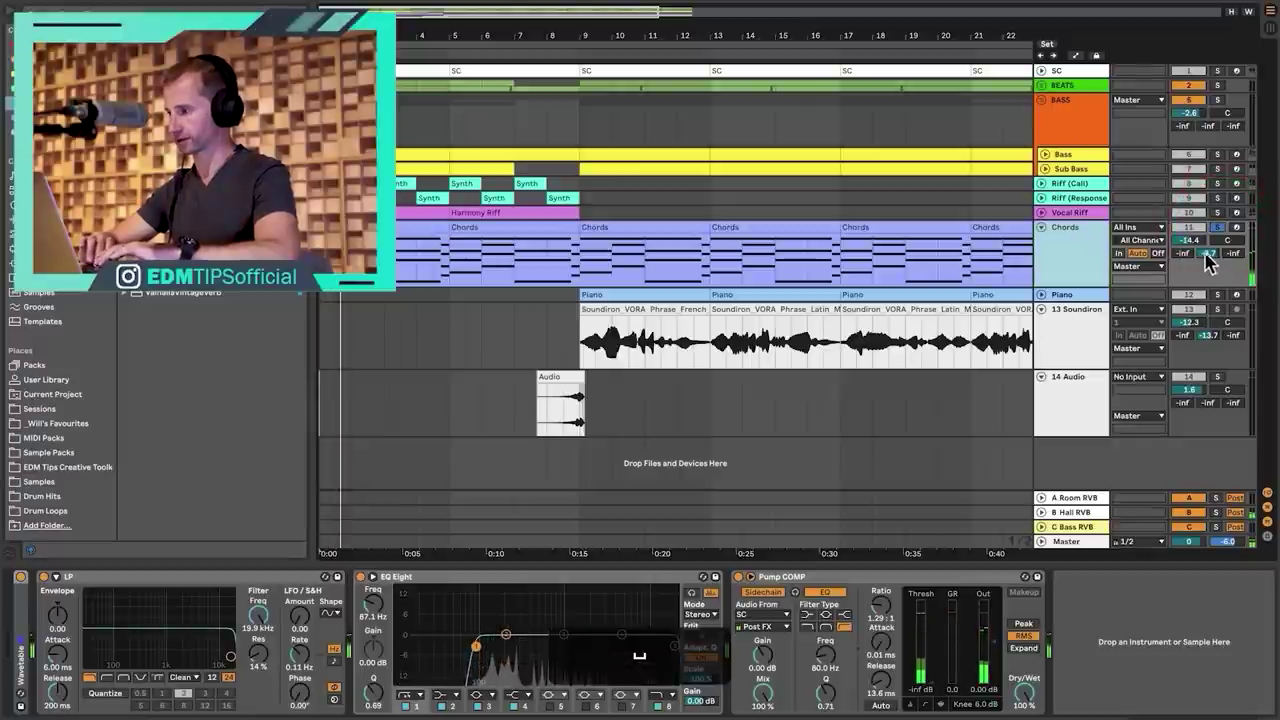
{"action": "left_click_drag", "start_coordinate": [1208, 253], "coordinate": [1208, 290]}
{"action": "left_click", "coordinate": [1109, 257]}
{"action": "key", "text": "space"}
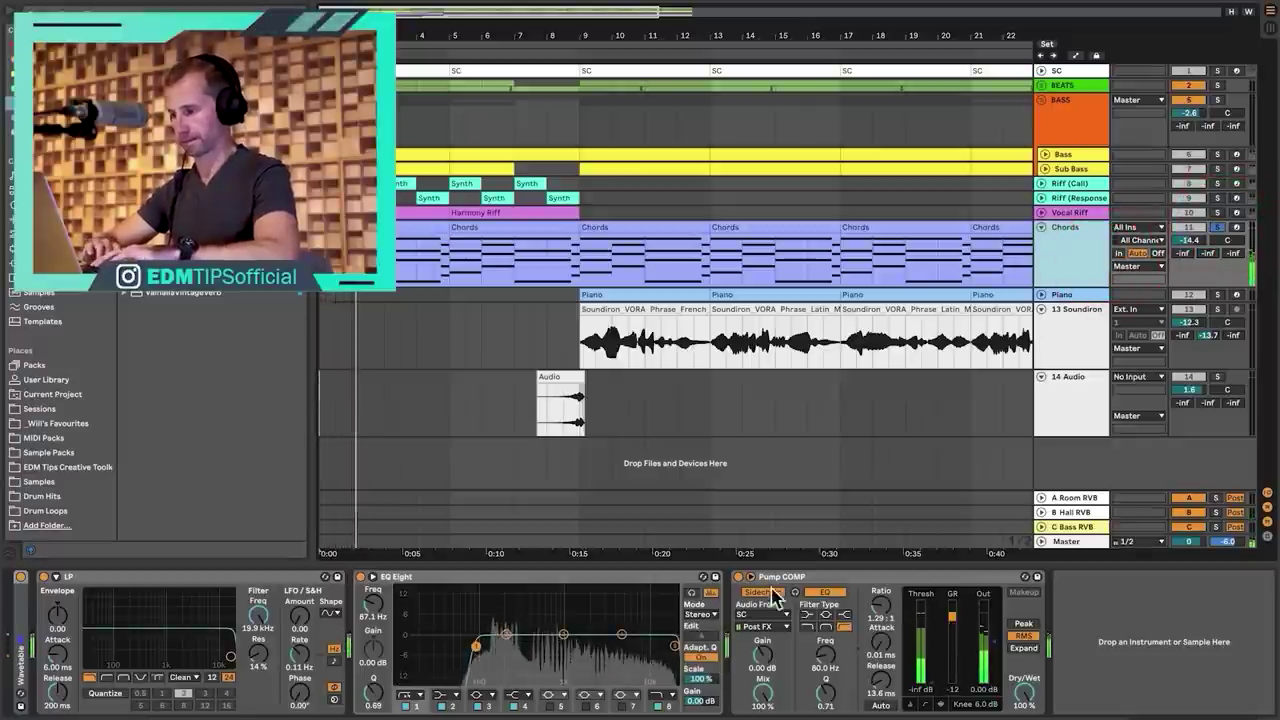
Turn off the Pump COMP device on the Chords track and replay the chords without it.
{"action": "left_click", "coordinate": [739, 577]}
{"action": "key", "text": "space"}
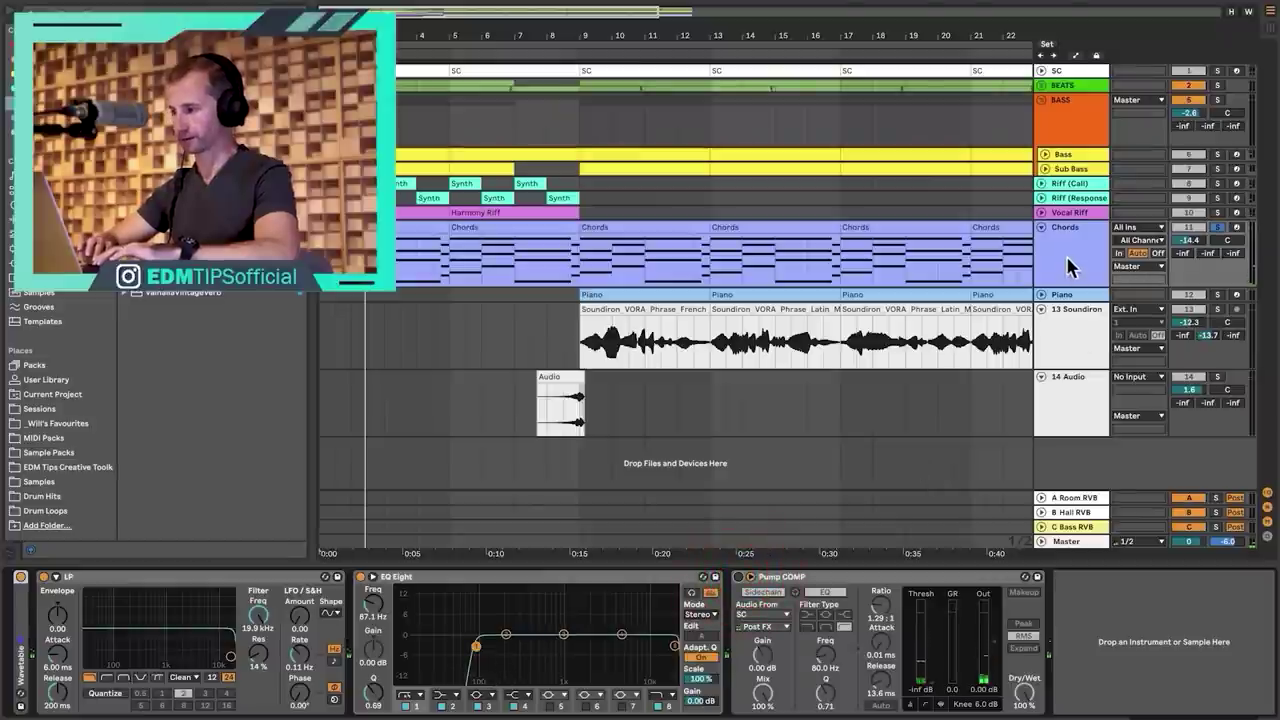
{"action": "left_click", "coordinate": [1063, 257]}
{"action": "key", "text": "space"}
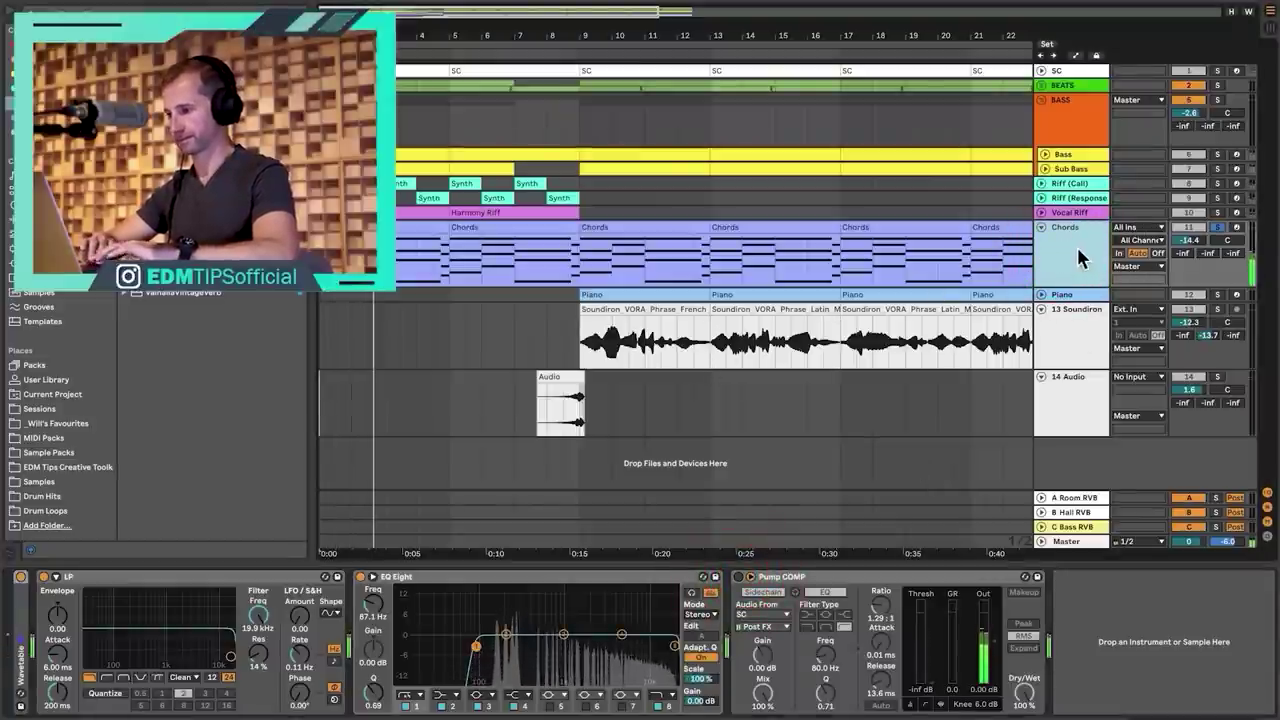
{"action": "key", "text": "space"}
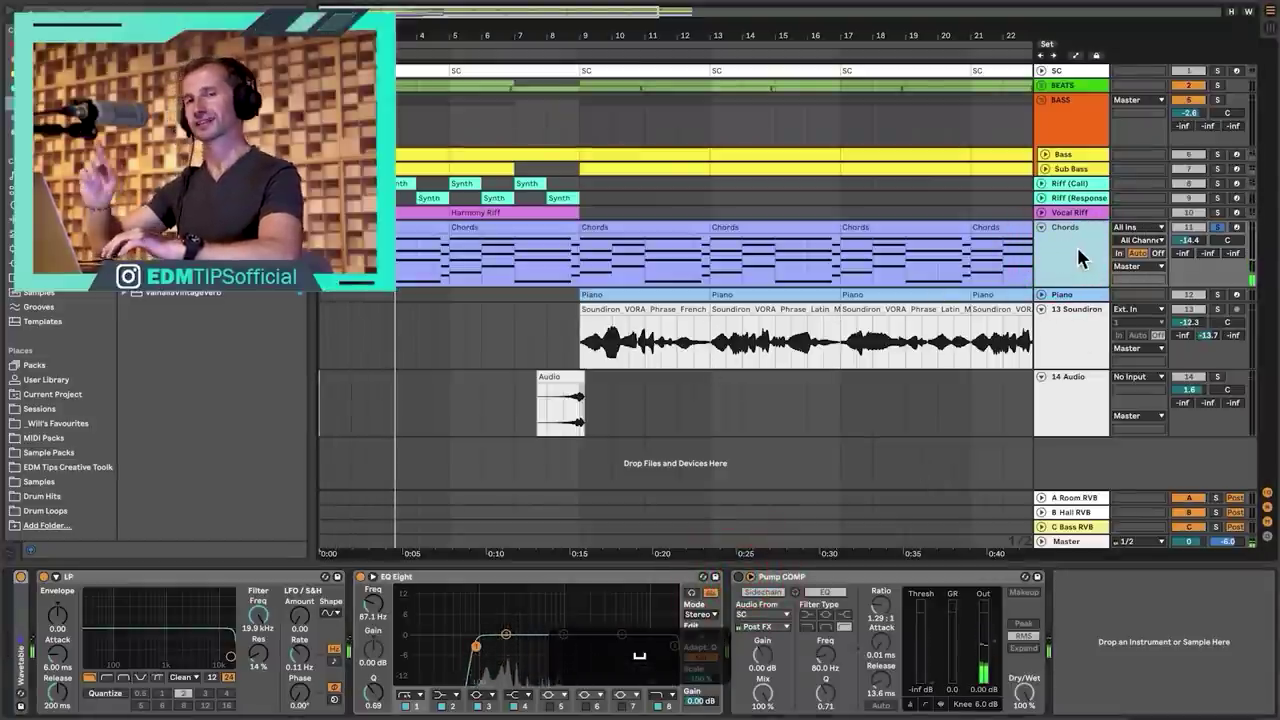
Insert a new MIDI track below Chords and name it TRIGGER.
{"action": "key", "text": "super"}
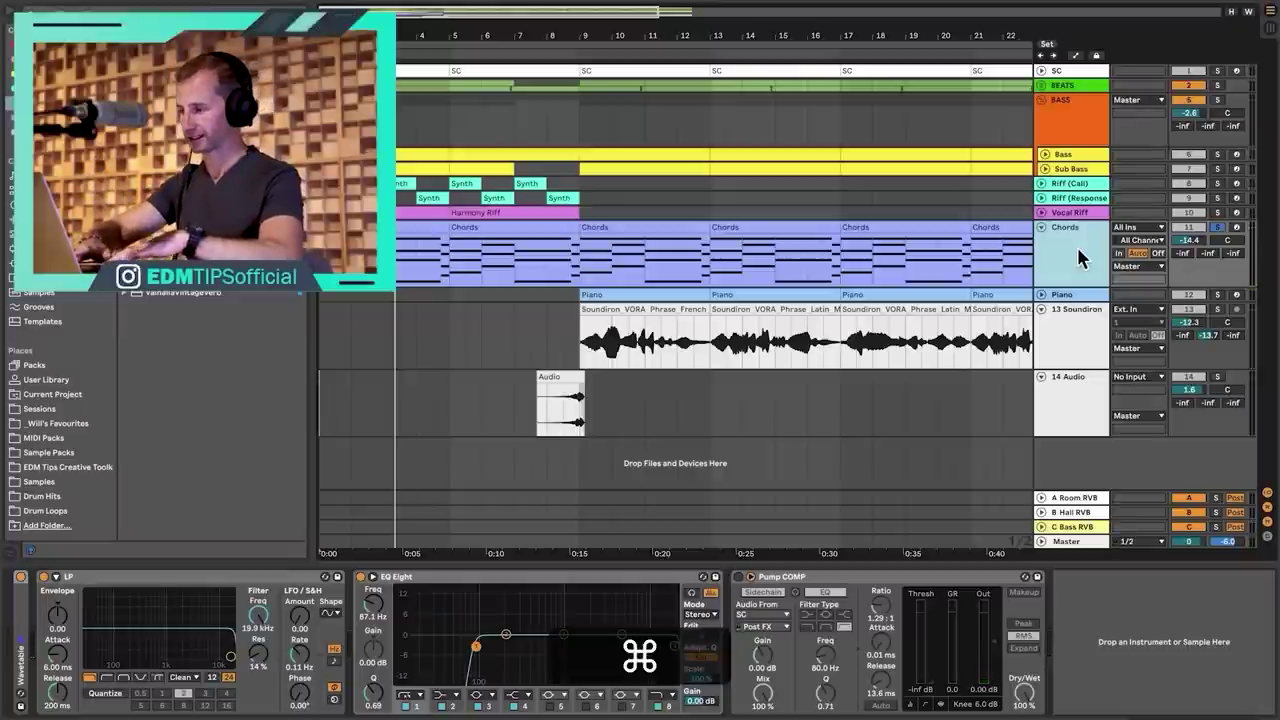
{"action": "key", "text": "shift+super+t"}
{"action": "left_click", "coordinate": [1085, 310]}
{"action": "key", "text": "super+r"}
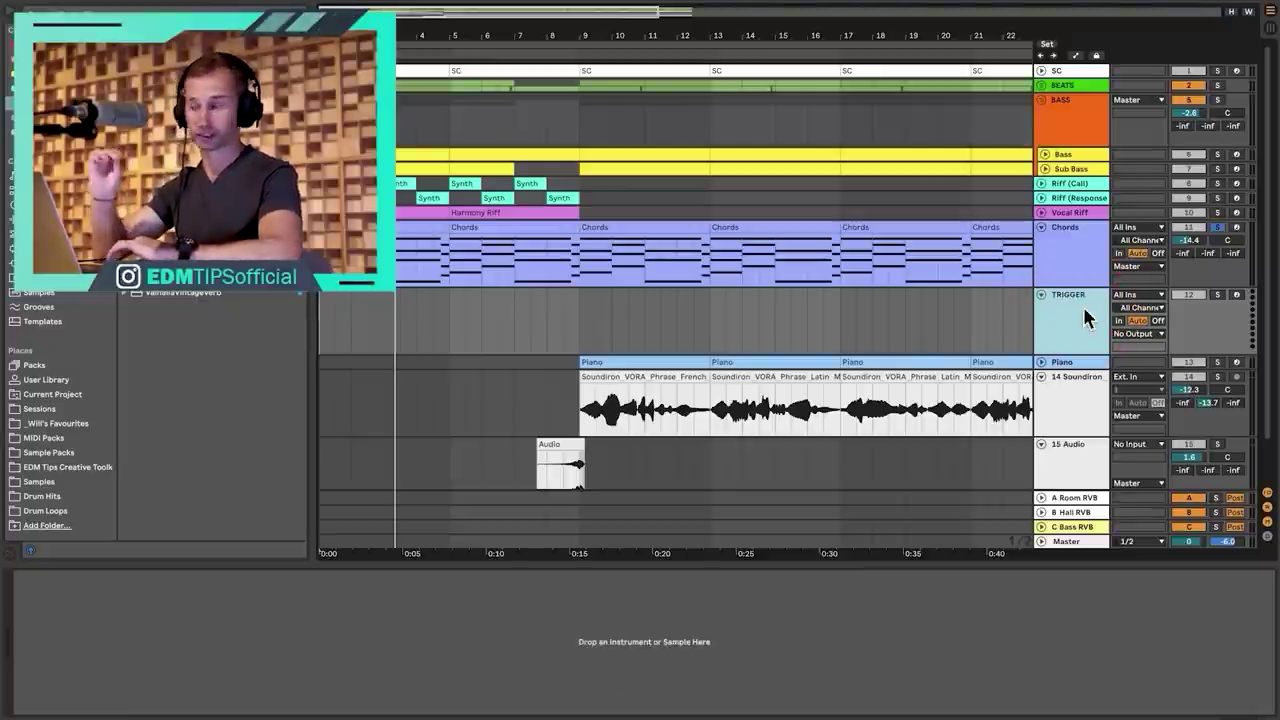
Load the Wavetable instrument from the Synth & Samp collection onto the TRIGGER track.
{"action": "left_click", "coordinate": [1070, 255]}
{"action": "left_click", "coordinate": [1075, 310]}
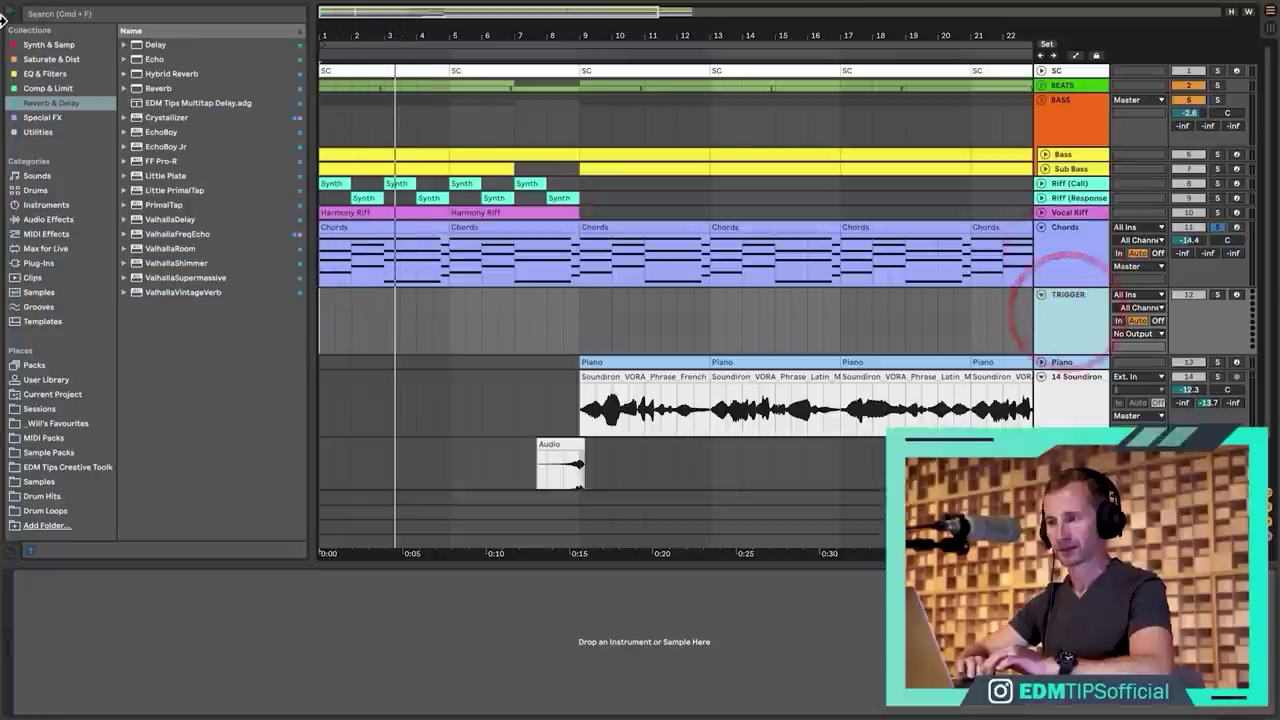
{"action": "left_click", "coordinate": [45, 45]}
{"action": "left_click_drag", "start_coordinate": [150, 45], "coordinate": [323, 331]}
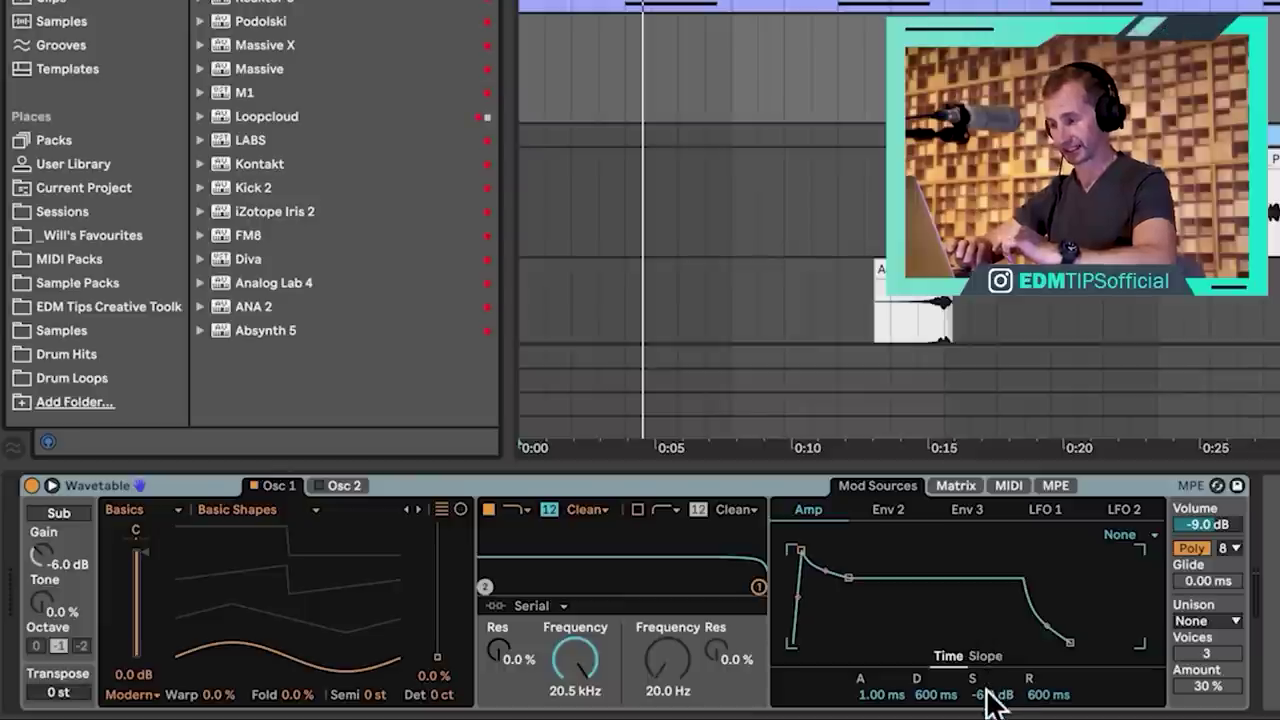
Set Wavetable's amp envelope to 0.00 ms attack, 89.9 ms decay, 0.0 dB sustain and 1.50 ms release, with Osc 1's position at 100%.
{"action": "left_click", "coordinate": [1046, 694]}
{"action": "left_click_drag", "start_coordinate": [1046, 694], "coordinate": [1036, 690]}
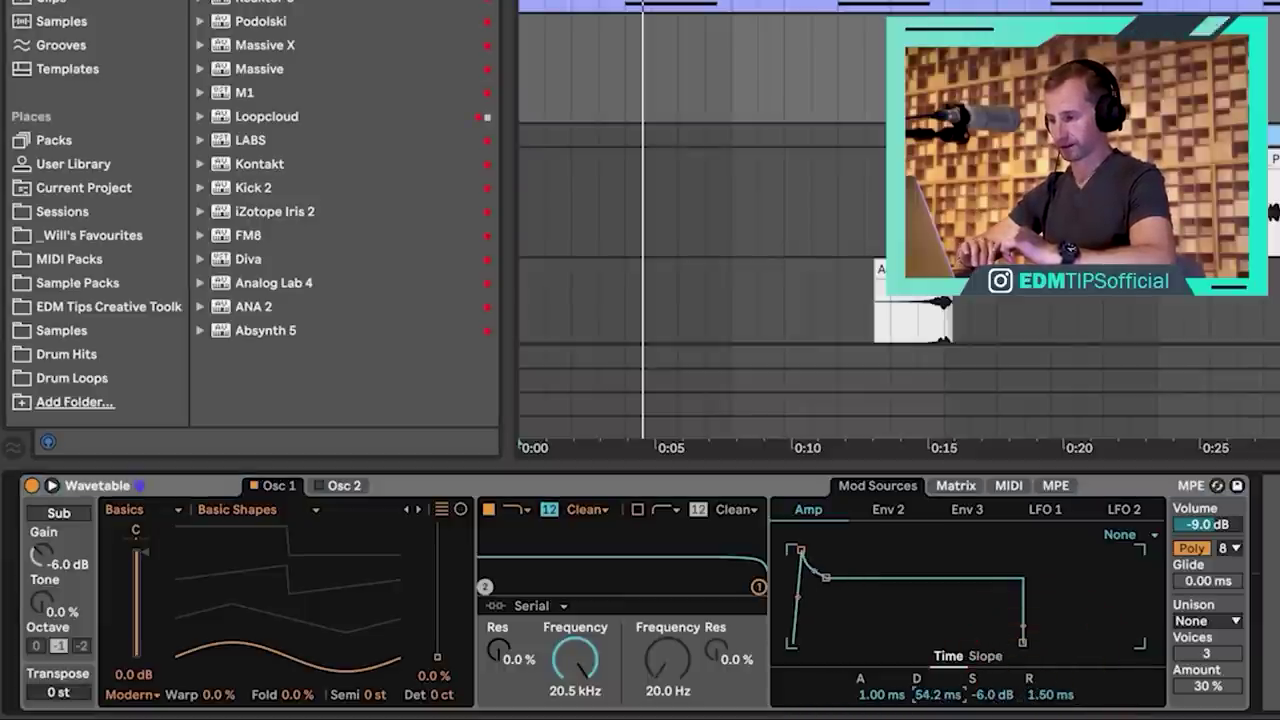
{"action": "left_click_drag", "start_coordinate": [1008, 694], "coordinate": [1008, 650]}
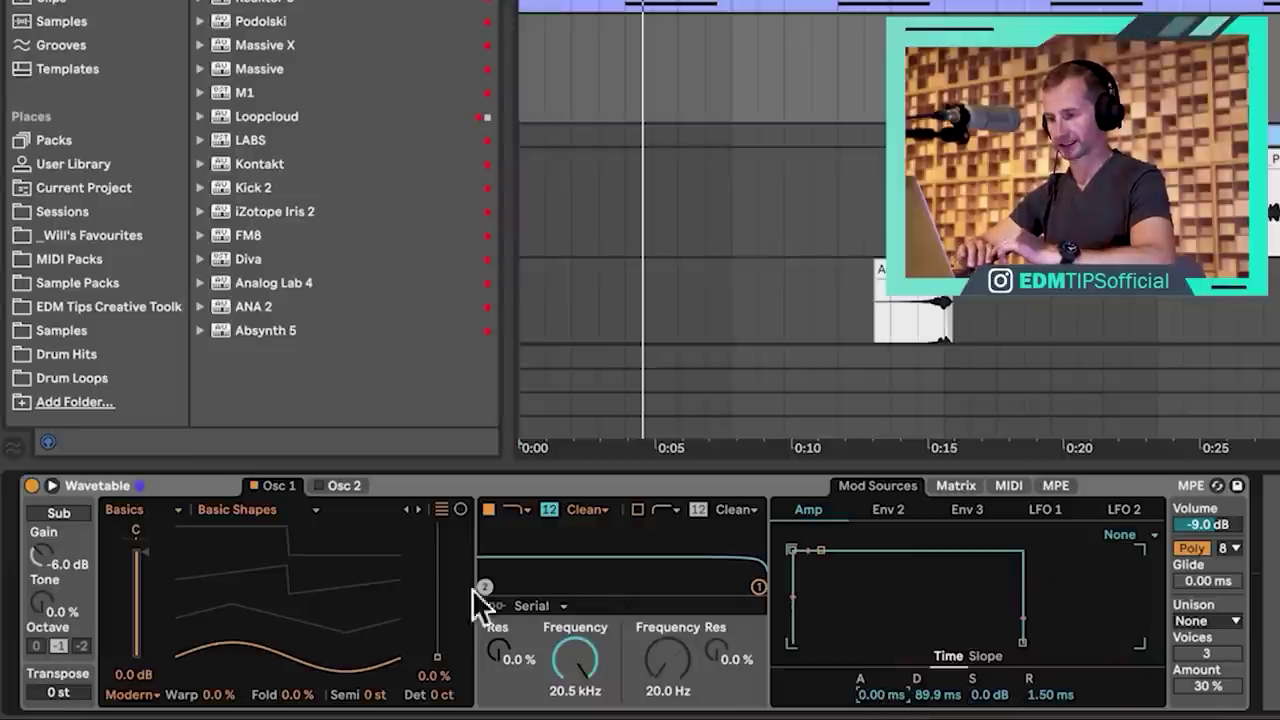
{"action": "left_click_drag", "start_coordinate": [437, 568], "coordinate": [437, 523]}
{"action": "left_click_drag", "start_coordinate": [437, 634], "coordinate": [437, 522]}
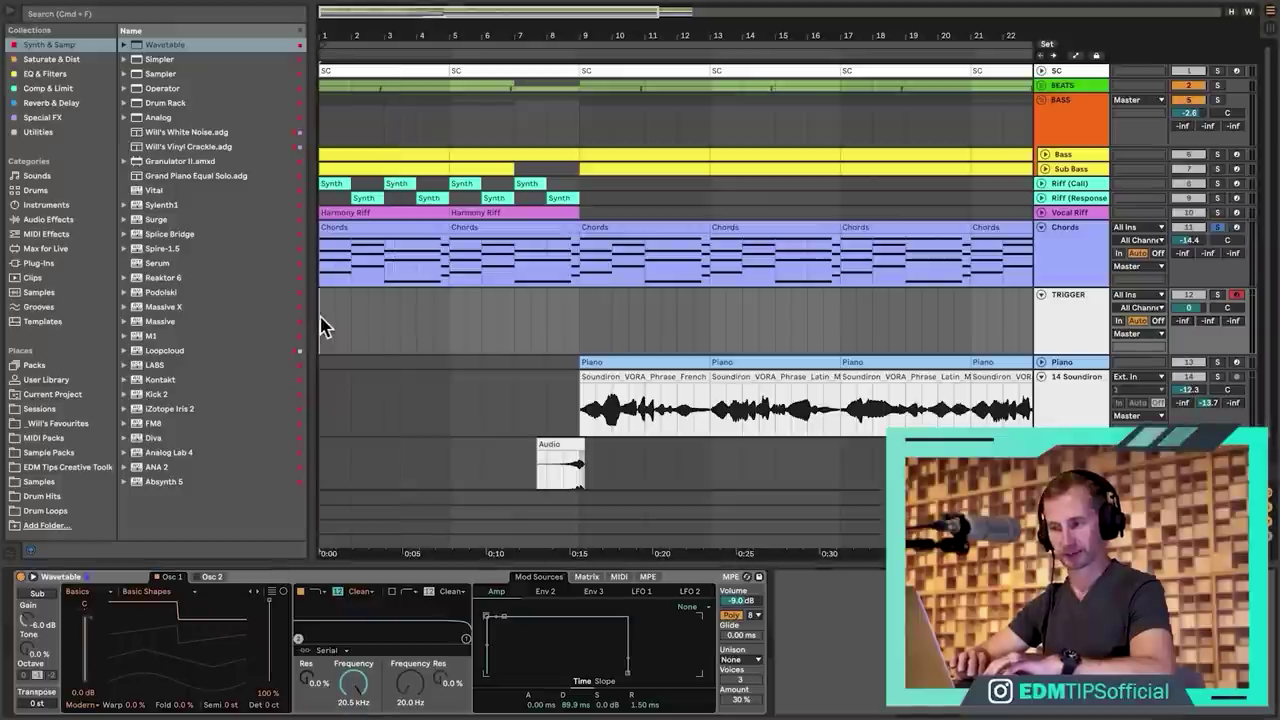
Solo the TRIGGER track and set its volume to -7.0 dB.
{"action": "left_click_drag", "start_coordinate": [522, 68], "coordinate": [933, 53]}
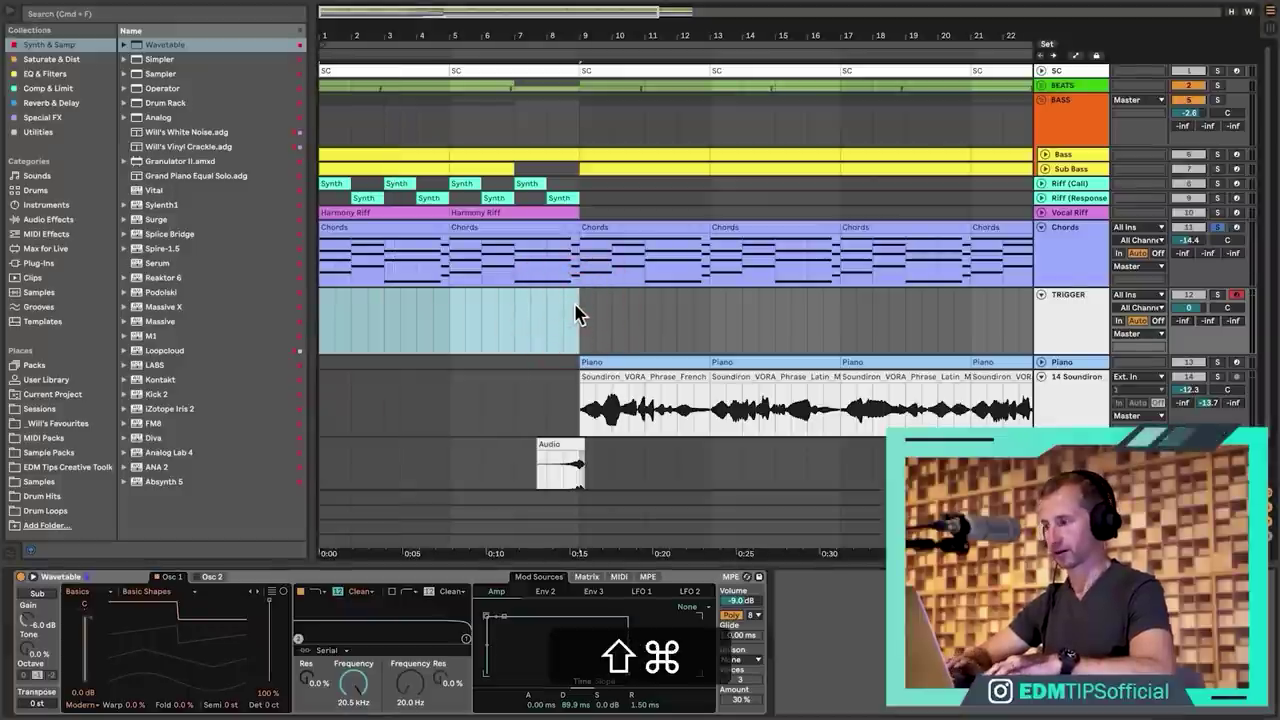
{"action": "left_click", "coordinate": [1218, 296]}
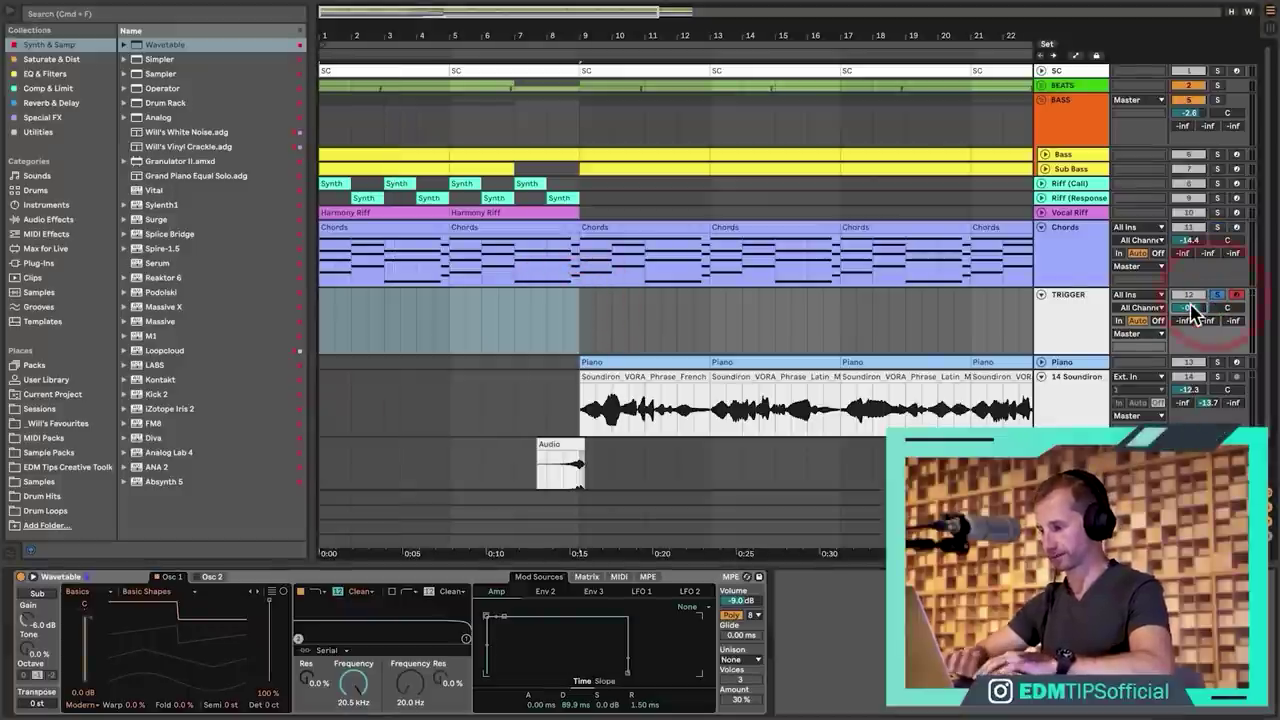
{"action": "key", "text": "7"}
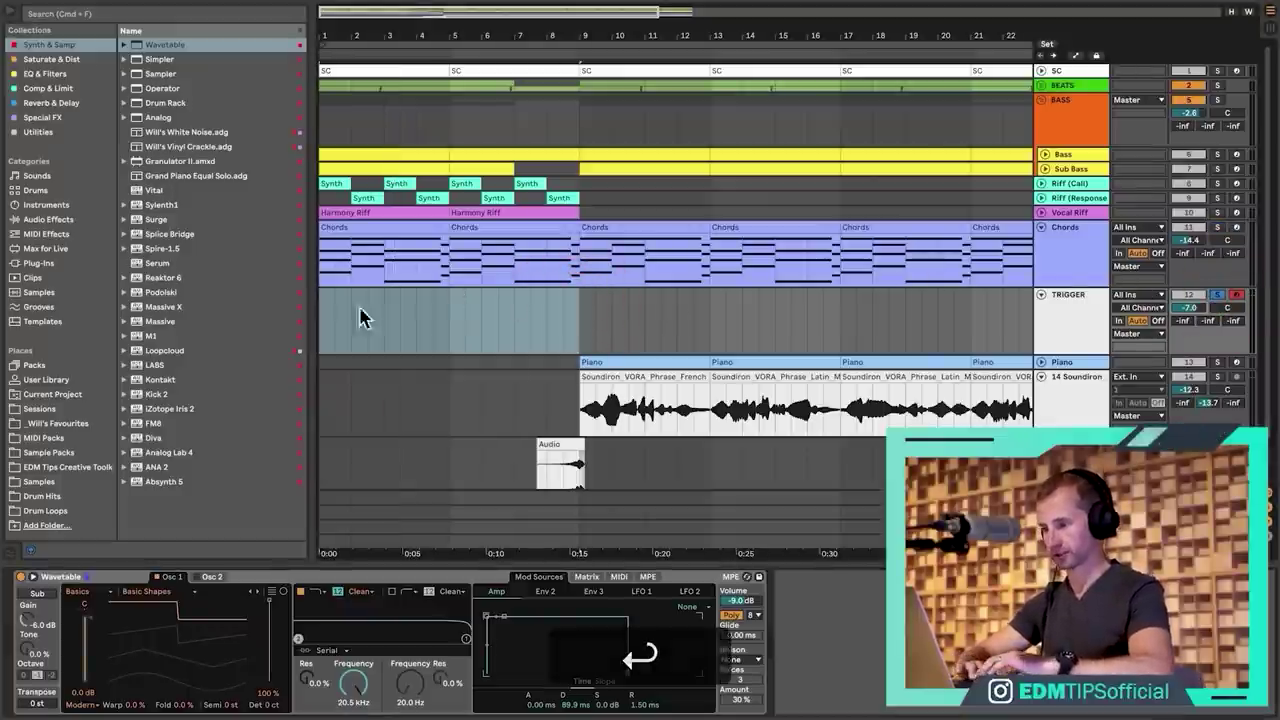
Insert an empty eight-bar MIDI clip on the TRIGGER track, from bar 1 up to bar 9.
{"action": "left_click_drag", "start_coordinate": [323, 307], "coordinate": [555, 333]}
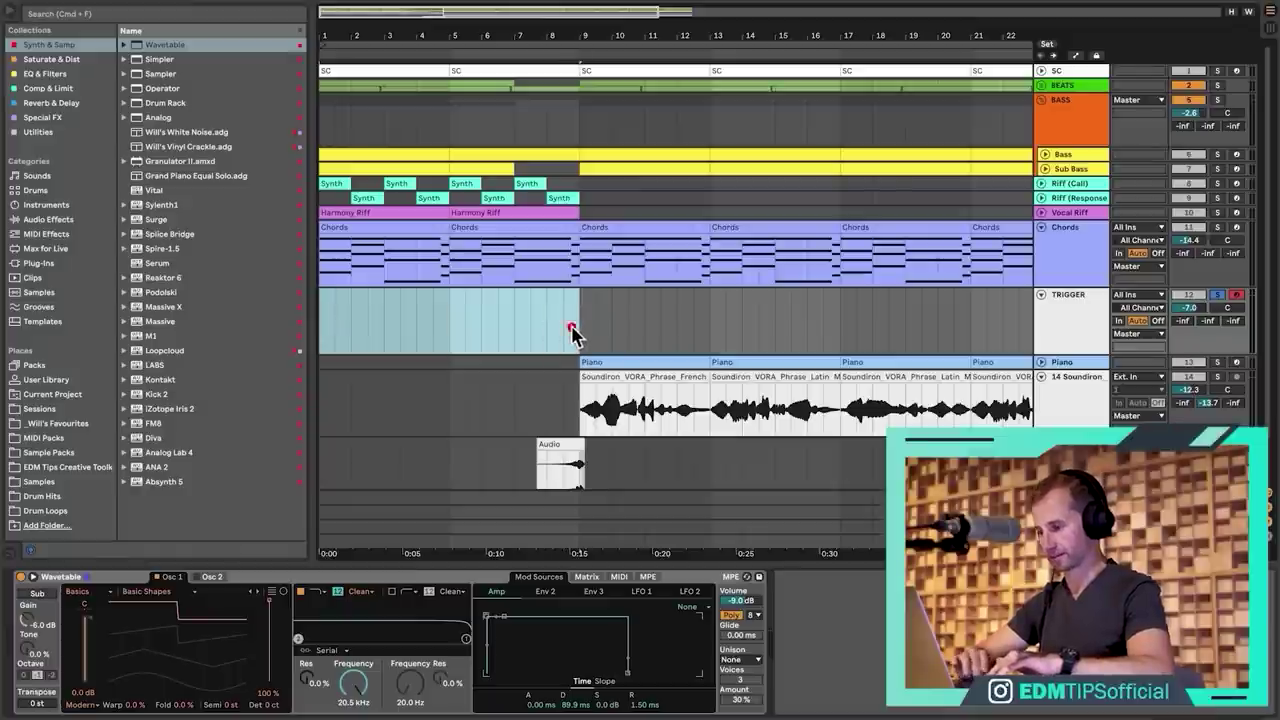
{"action": "key", "text": "shift+super+m"}
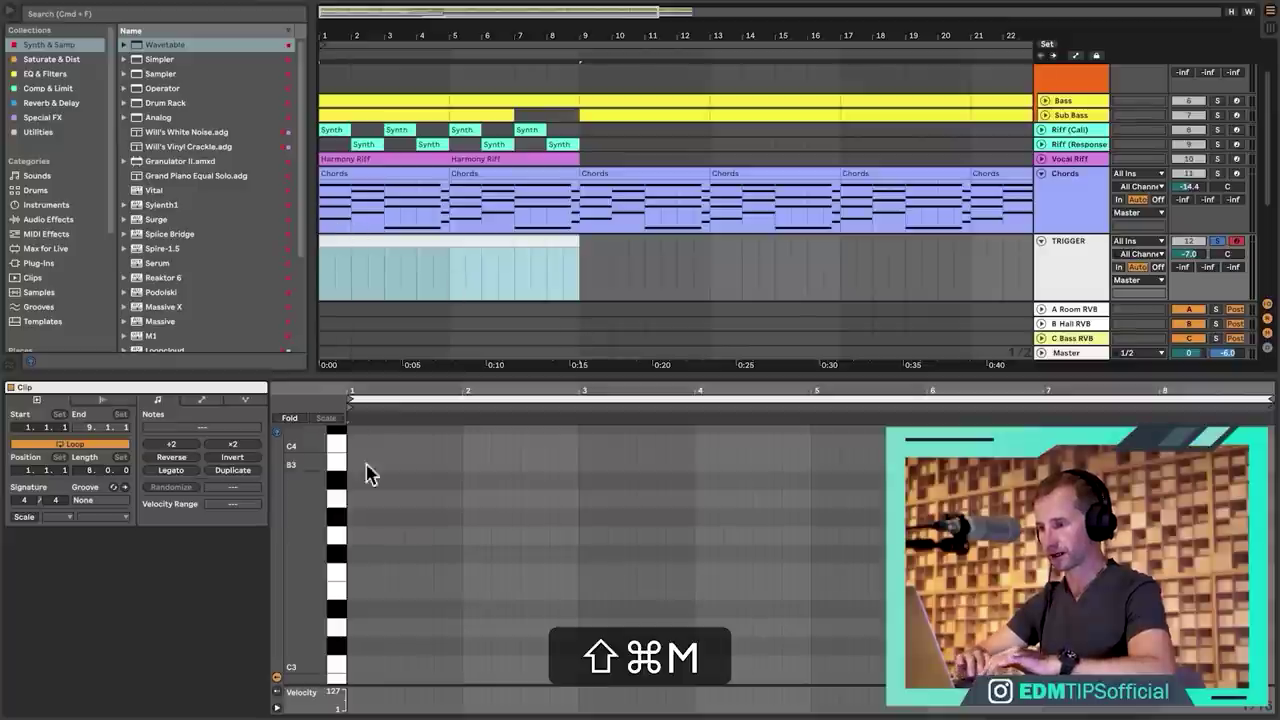
{"action": "left_click_drag", "start_coordinate": [362, 386], "coordinate": [416, 381]}
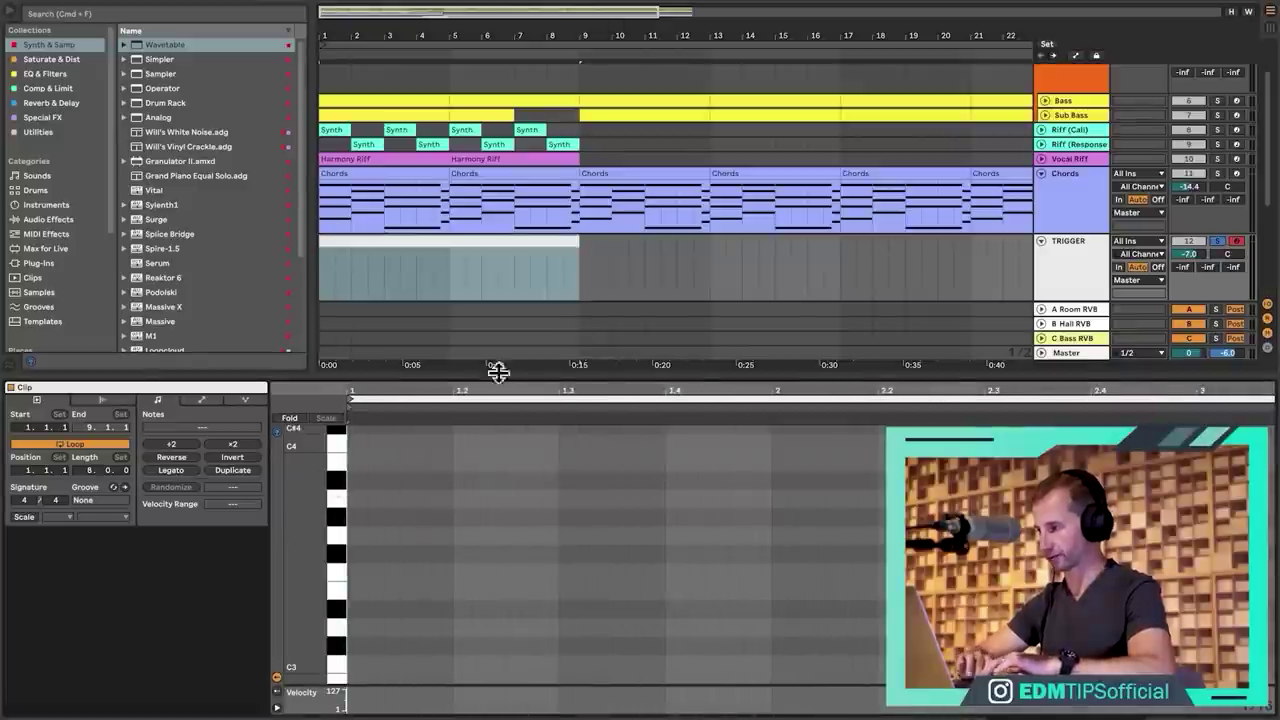
Solo the BASS group together with the TRIGGER track and play the arrangement from bar 1.
{"action": "left_click", "coordinate": [1086, 272]}
{"action": "key", "text": "space"}
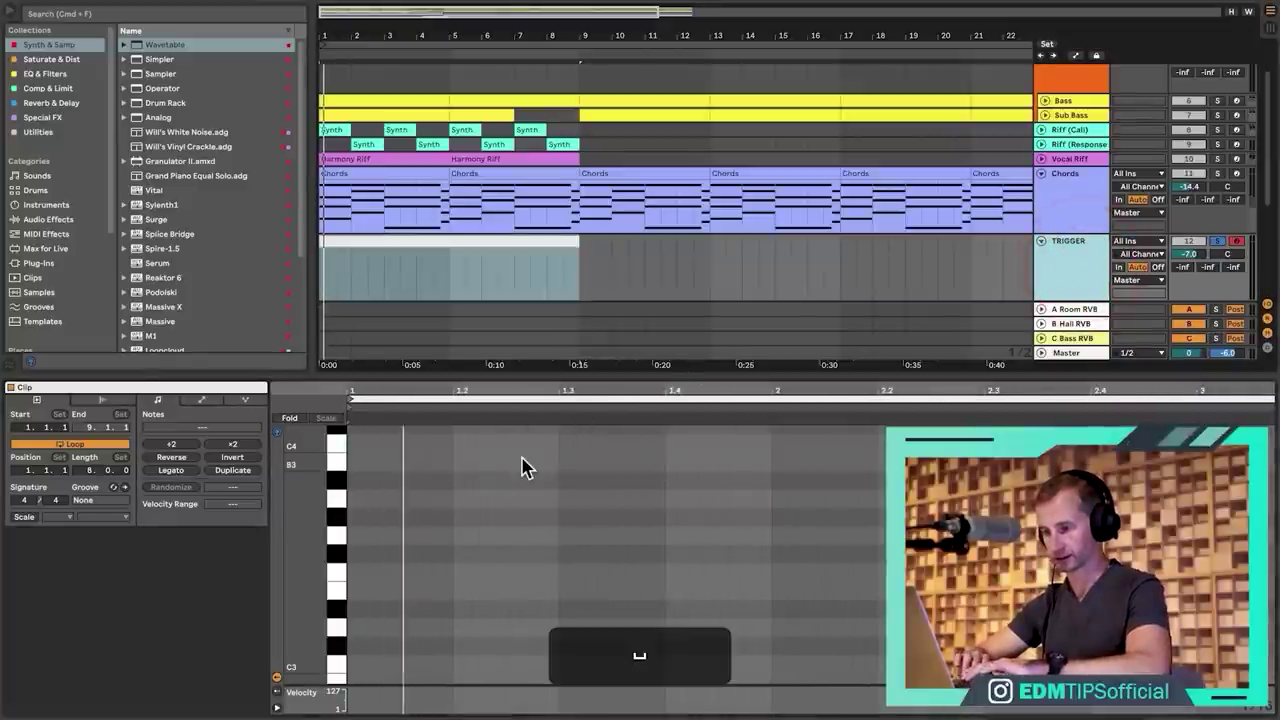
{"action": "left_click", "coordinate": [1217, 241]}
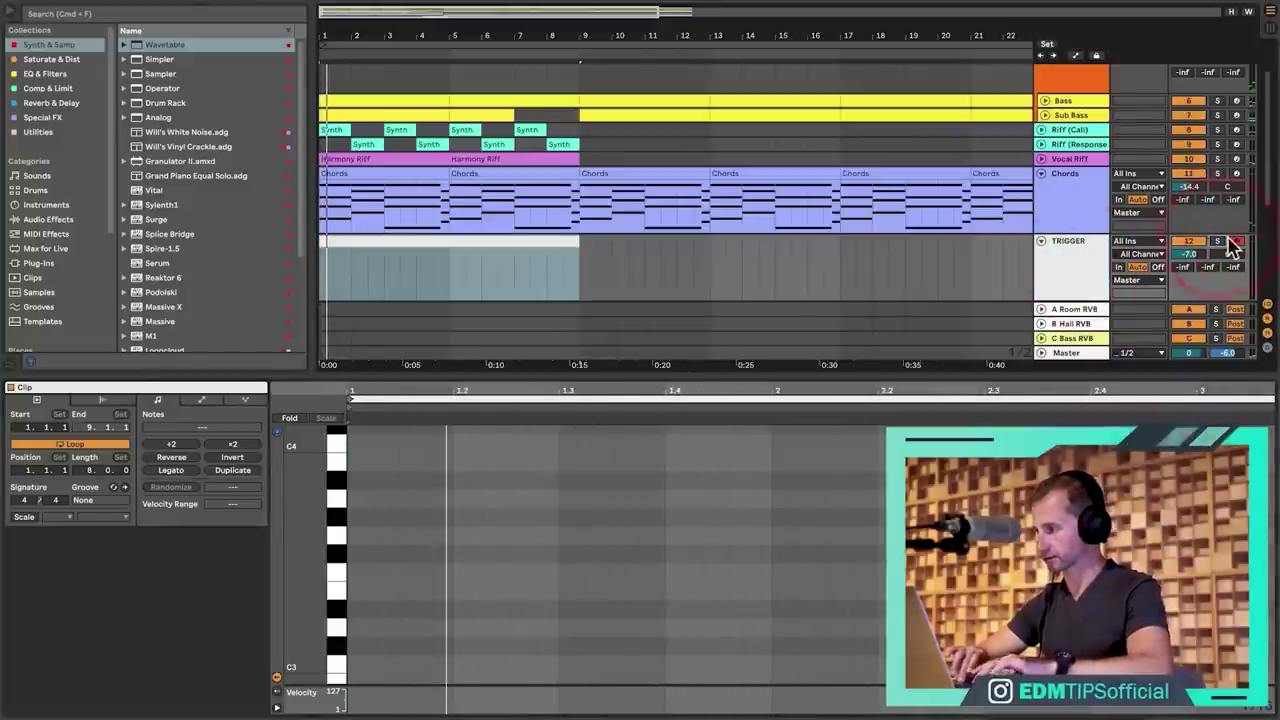
{"action": "left_click", "coordinate": [1219, 241], "text": "super"}
{"action": "scroll", "coordinate": [1218, 240], "scroll_direction": "up", "scroll_amount": 3}
{"action": "key", "text": "space"}
{"action": "left_click", "coordinate": [1217, 100], "text": "super"}
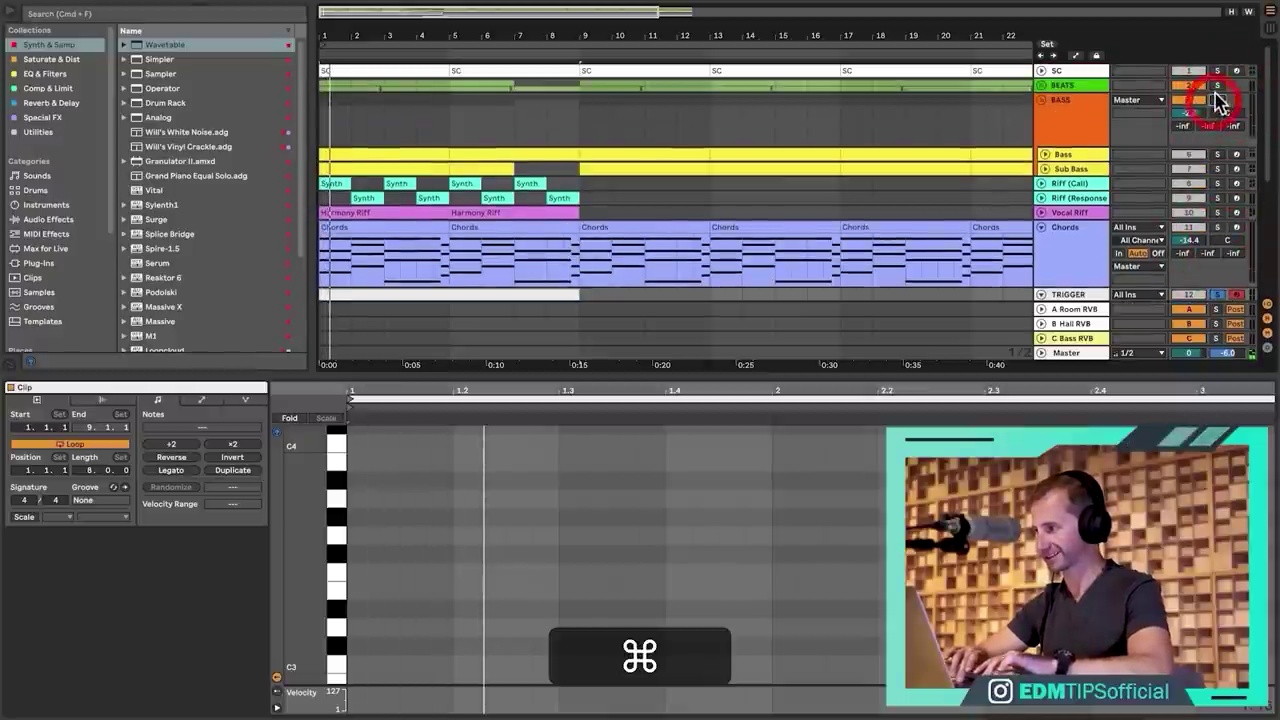
{"action": "key", "text": "space"}
{"action": "scroll", "coordinate": [350, 272], "scroll_direction": "down", "scroll_amount": 3}
{"action": "key", "text": "space"}
Audition pitches in the TRIGGER clip and add a sixteenth-note C#4 at the start of bar 1.
{"action": "double_click", "coordinate": [337, 199]}
{"action": "left_click", "coordinate": [330, 493]}
{"action": "left_click", "coordinate": [336, 452]}
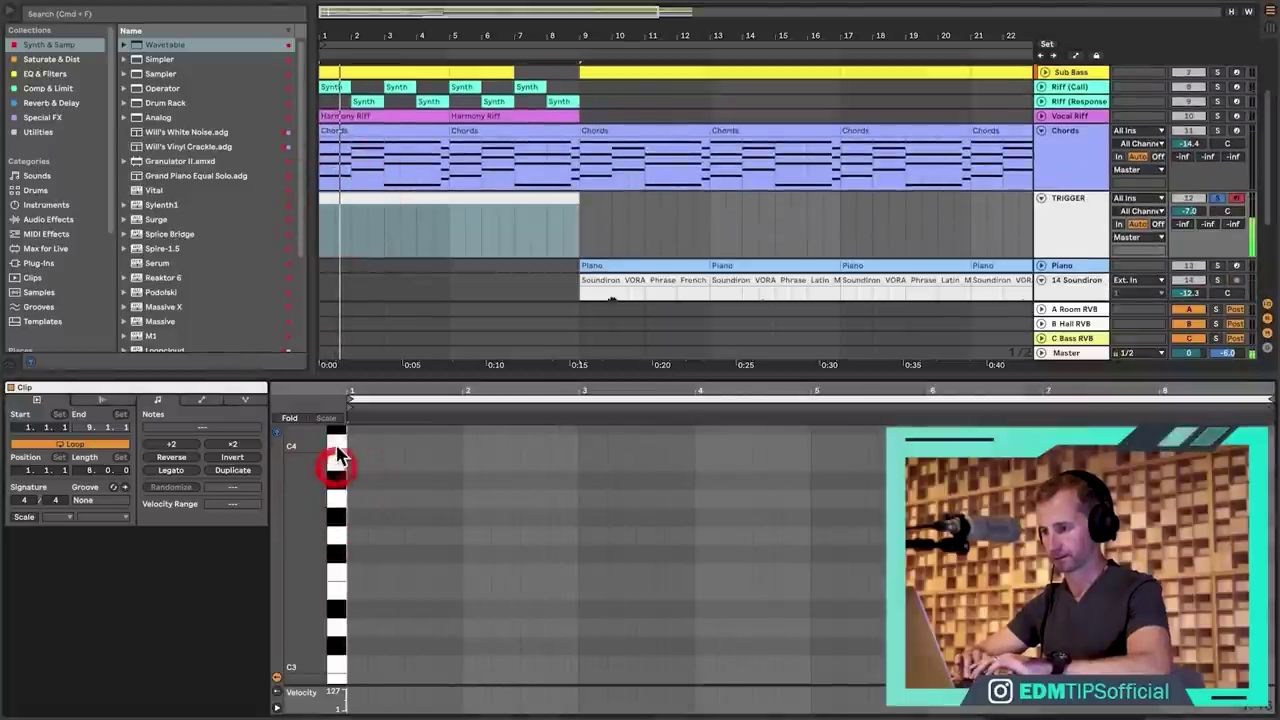
{"action": "scroll", "coordinate": [337, 452], "scroll_direction": "up", "scroll_amount": 2}
{"action": "left_click", "coordinate": [337, 468]}
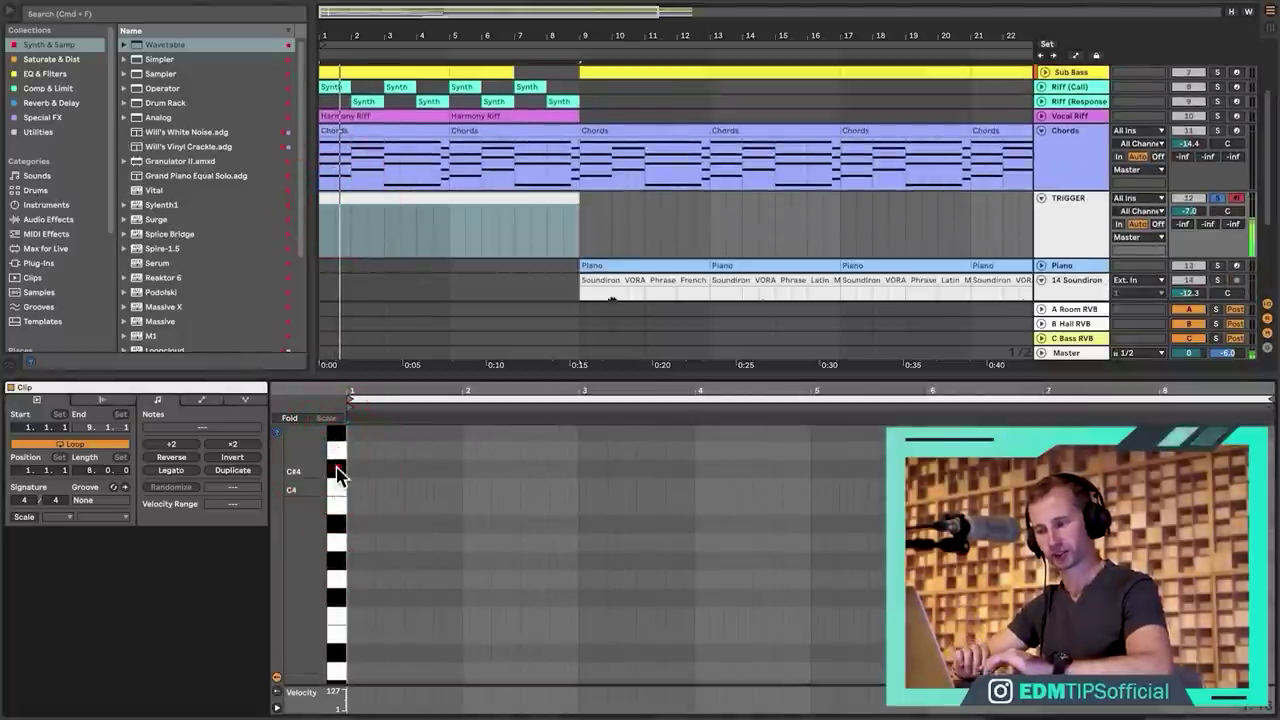
{"action": "left_click_drag", "start_coordinate": [354, 390], "coordinate": [354, 460]}
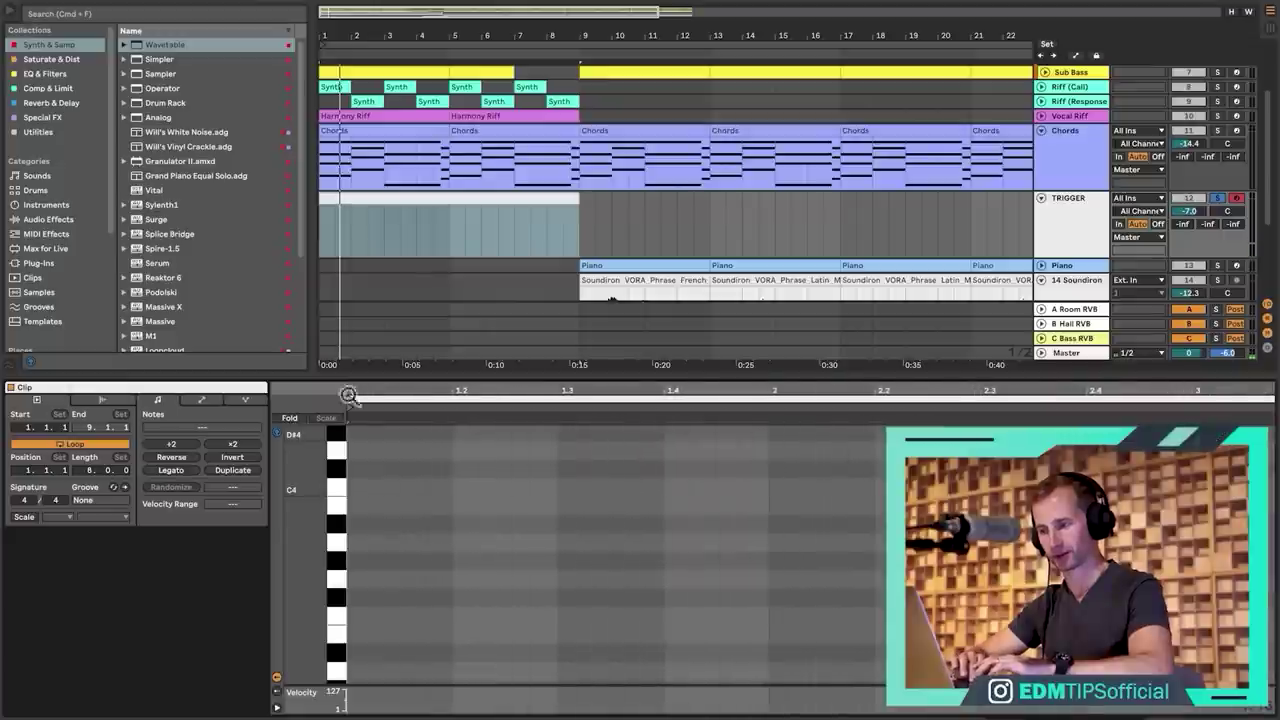
{"action": "double_click", "coordinate": [355, 470]}
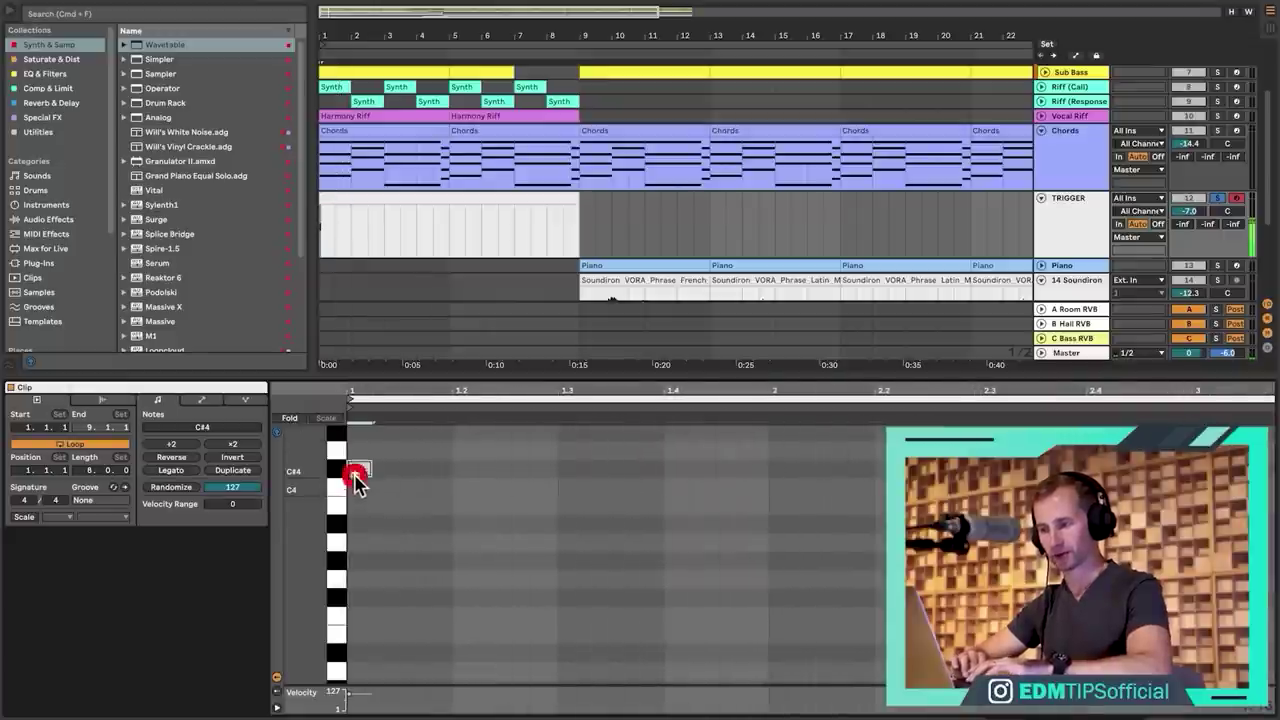
Shorten the first C#4 to a thirty-second and add C#4 notes on the second and third sixteenths of beat 1, playing the pattern.
{"action": "key", "text": "space"}
{"action": "double_click", "coordinate": [409, 468]}
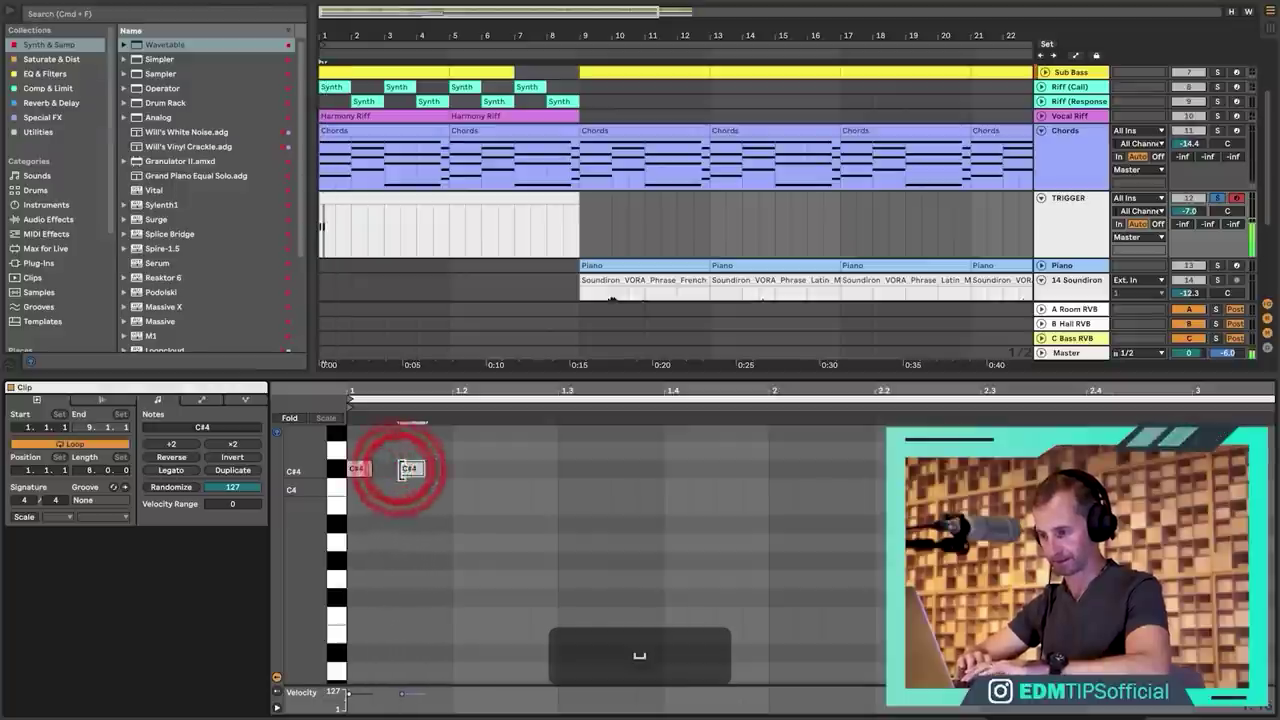
{"action": "key", "text": "super"}
{"action": "left_click_drag", "start_coordinate": [371, 469], "coordinate": [360, 468]}
{"action": "double_click", "coordinate": [376, 465]}
{"action": "key", "text": "space"}
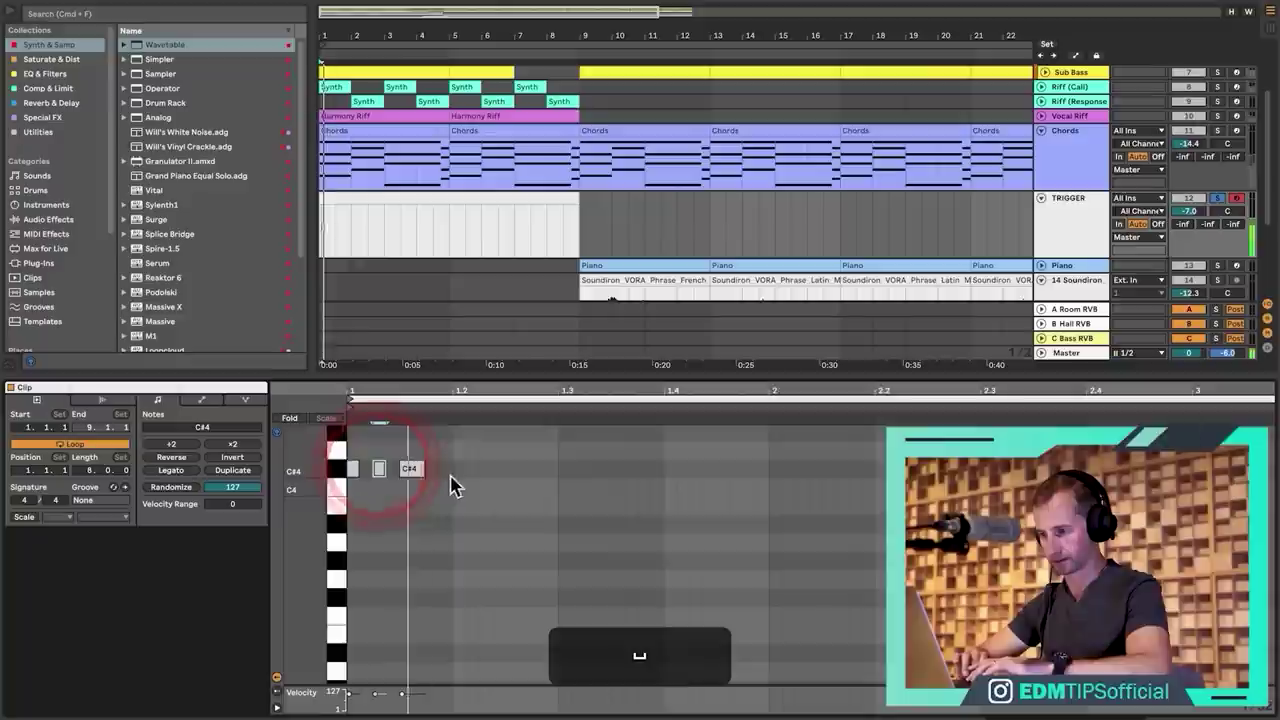
Add an eighth-note C#4 at beat 1.2 and a short C#4 on that beat's last sixteenth, and play the pattern.
{"action": "left_click_drag", "start_coordinate": [411, 470], "coordinate": [503, 469]}
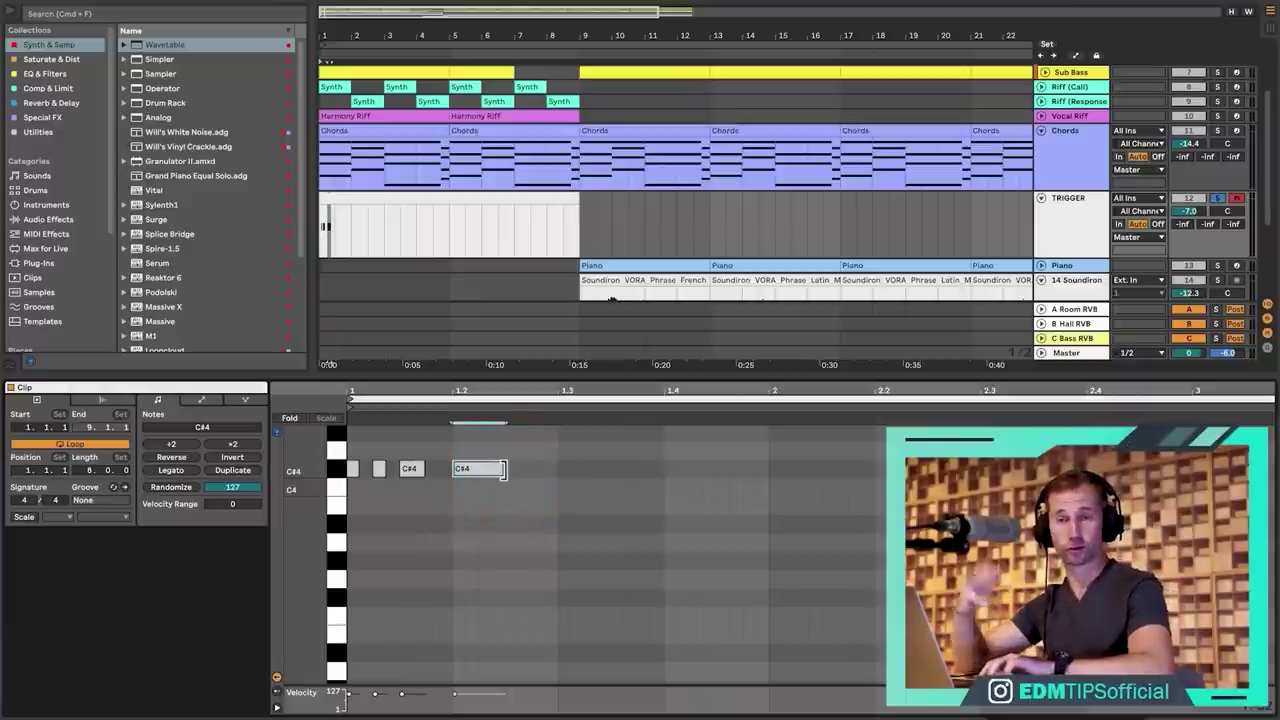
{"action": "key", "text": "space"}
{"action": "double_click", "coordinate": [529, 467]}
{"action": "key", "text": "Right"}
{"action": "key", "text": "space"}
Add a short C#4 on the third sixteenth of beat 1.2, shorten that beat's first note to a dotted sixteenth, and play the pattern.
{"action": "double_click", "coordinate": [508, 469]}
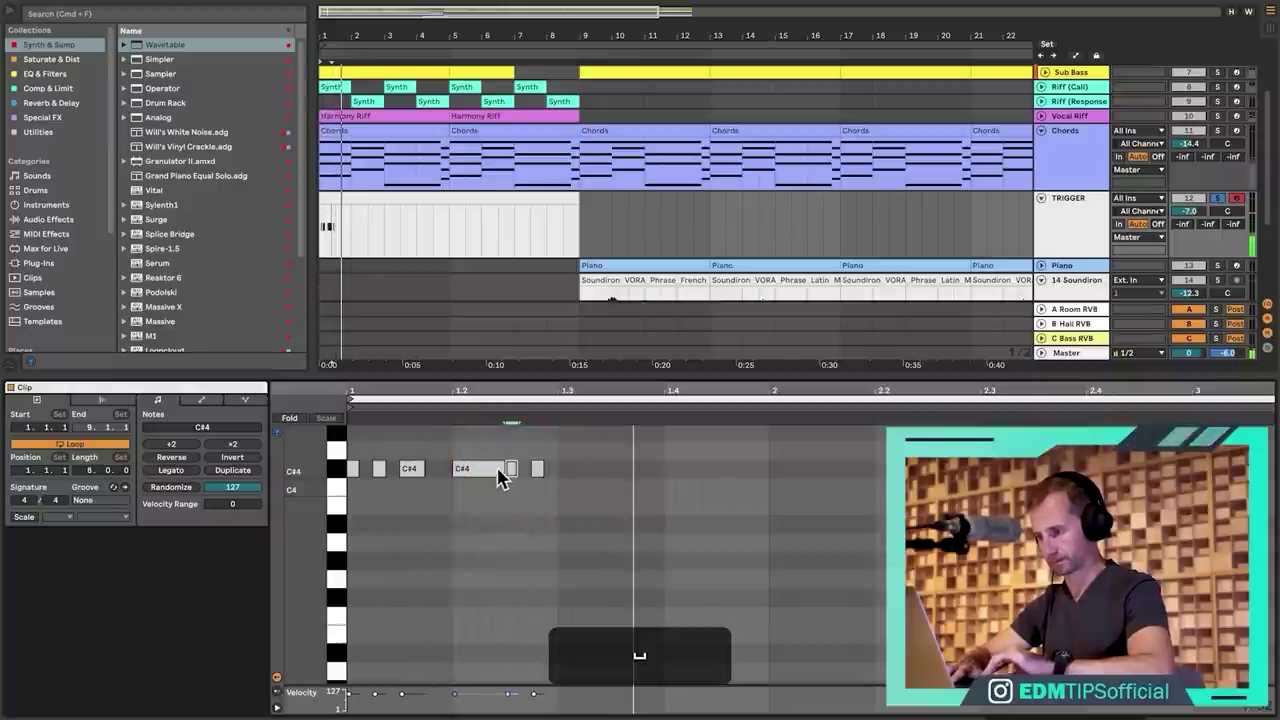
{"action": "left_click_drag", "start_coordinate": [507, 469], "coordinate": [491, 469]}
{"action": "key", "text": "space"}
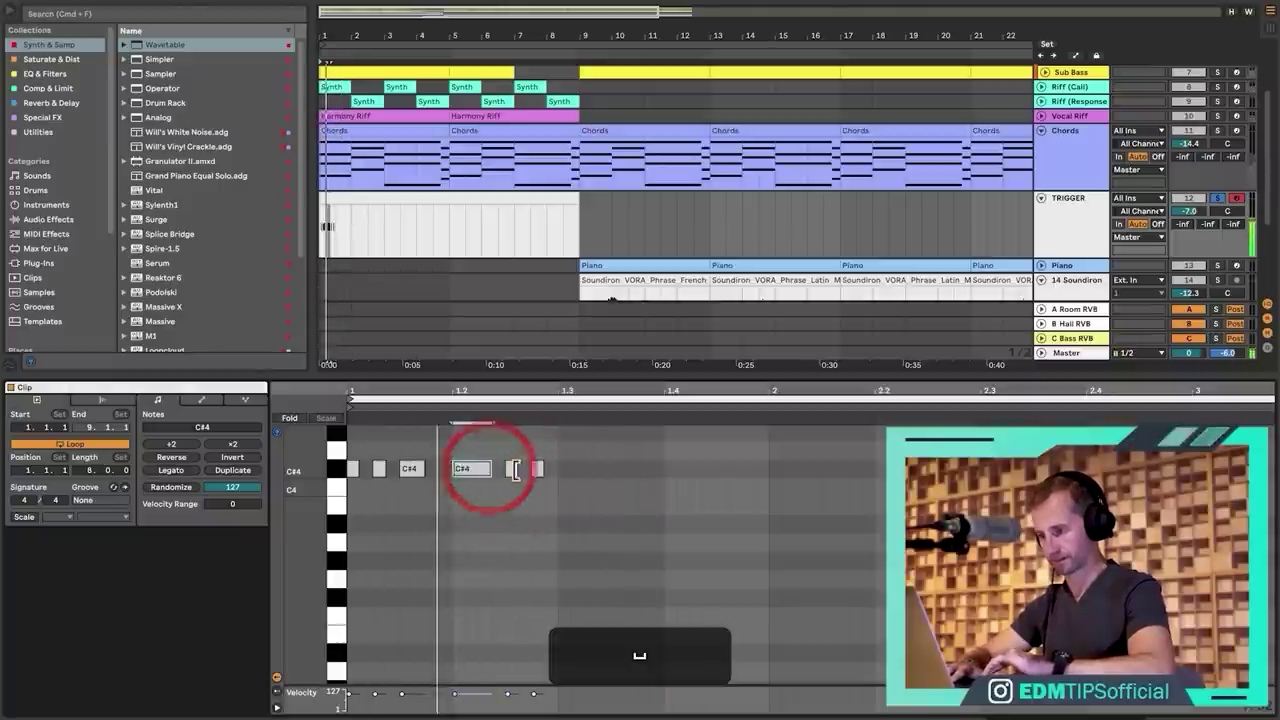
Add short C#4 notes on the second, third and fourth sixteenths of beat 1.3 and play the pattern.
{"action": "double_click", "coordinate": [590, 469]}
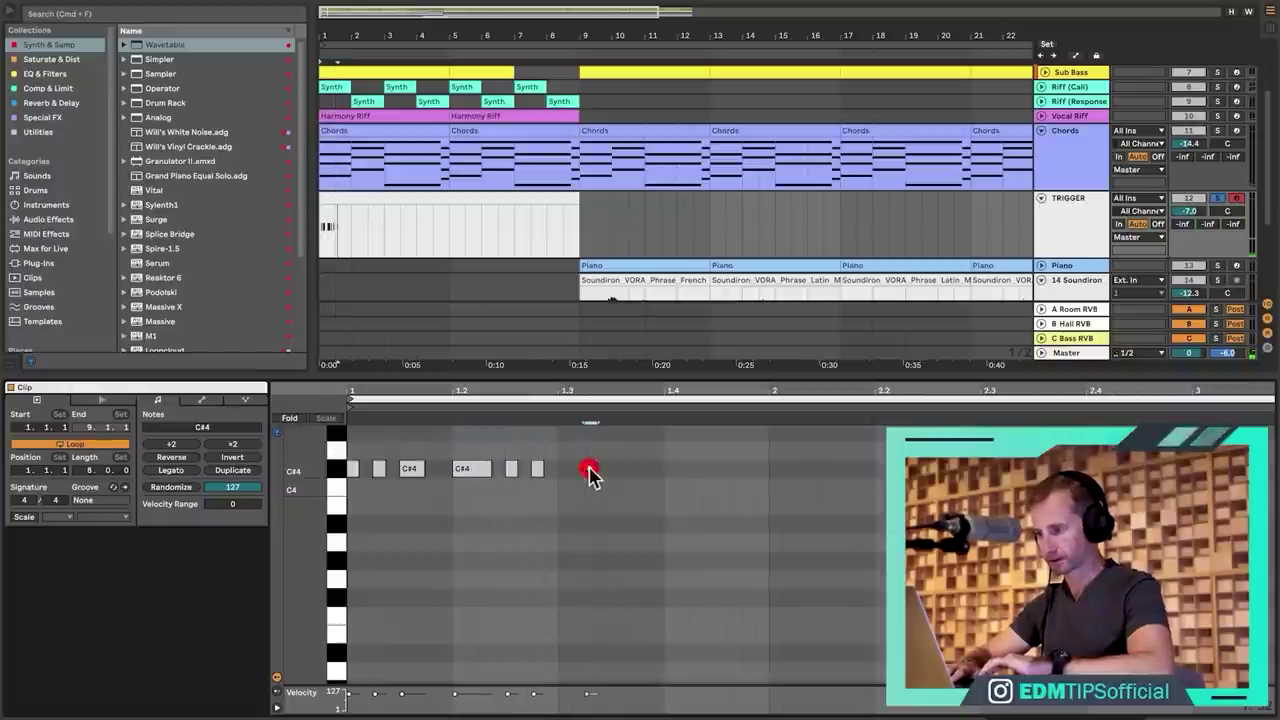
{"action": "double_click", "coordinate": [618, 469]}
{"action": "double_click", "coordinate": [645, 469]}
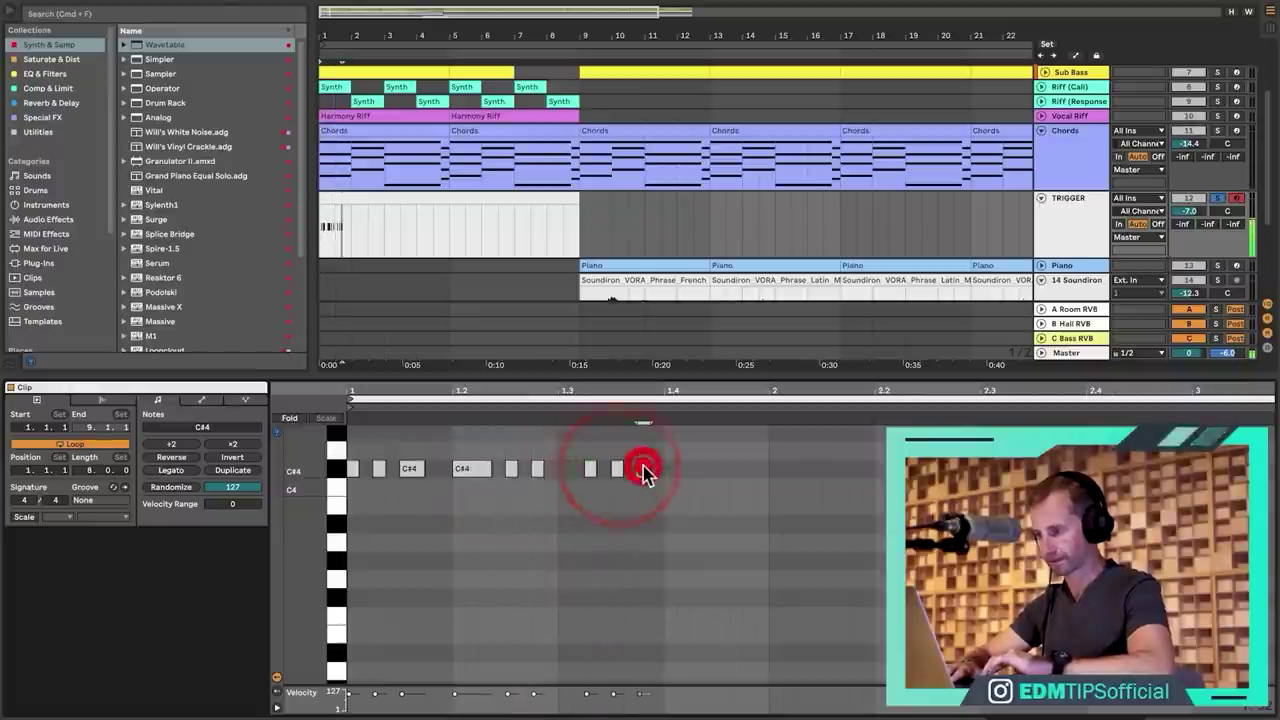
{"action": "key", "text": "space"}
Add a long C#4 of about a dotted eighth at beat 1.4 and play the pattern.
{"action": "mouse_move", "coordinate": [650, 469]}
{"action": "left_mouse_down"}
{"action": "mouse_move", "coordinate": [713, 474]}
{"action": "mouse_move", "coordinate": [672, 470]}
{"action": "left_mouse_up"}
{"action": "key", "text": "space"}
{"action": "key", "text": "space"}
{"action": "key", "text": "space"}
Remove the C#4 on the third sixteenth of beat 1.3, lengthen that beat's first note to a dotted sixteenth, and play the pattern.
{"action": "left_click", "coordinate": [619, 469]}
{"action": "key", "text": "Right"}
{"action": "key", "text": "space"}
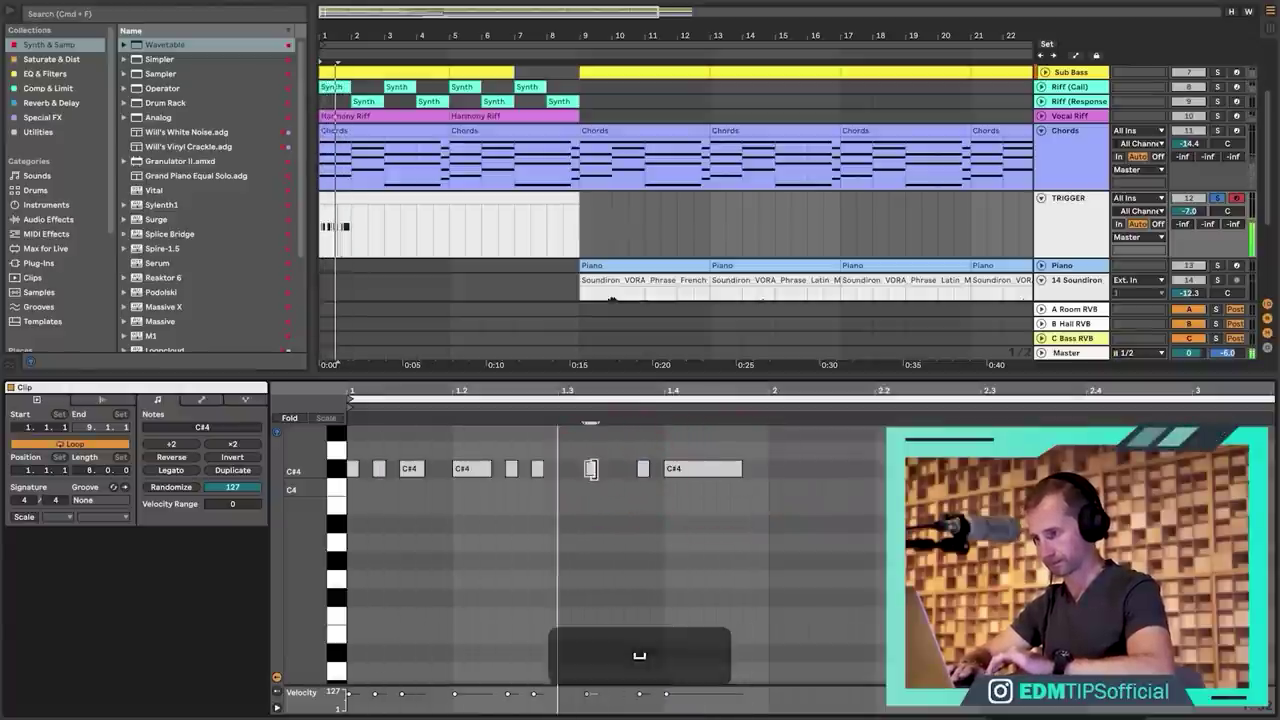
{"action": "left_click_drag", "start_coordinate": [596, 469], "coordinate": [615, 469]}
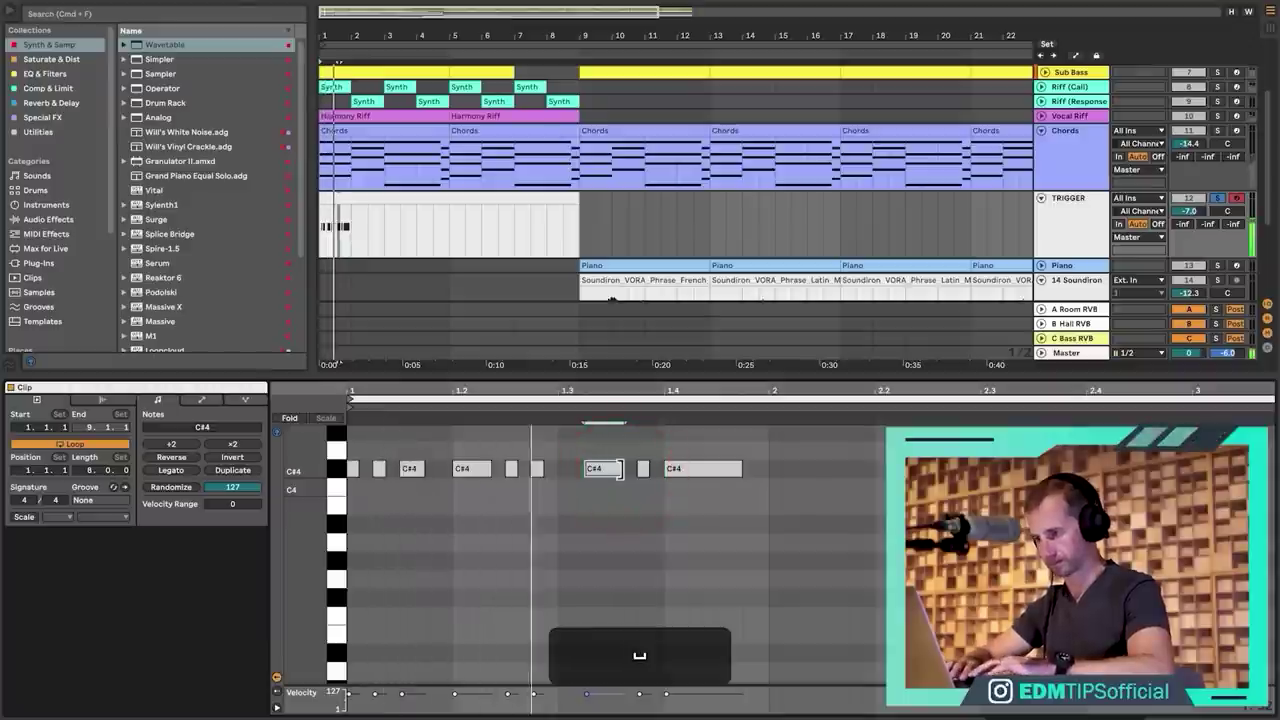
{"action": "key", "text": "space"}
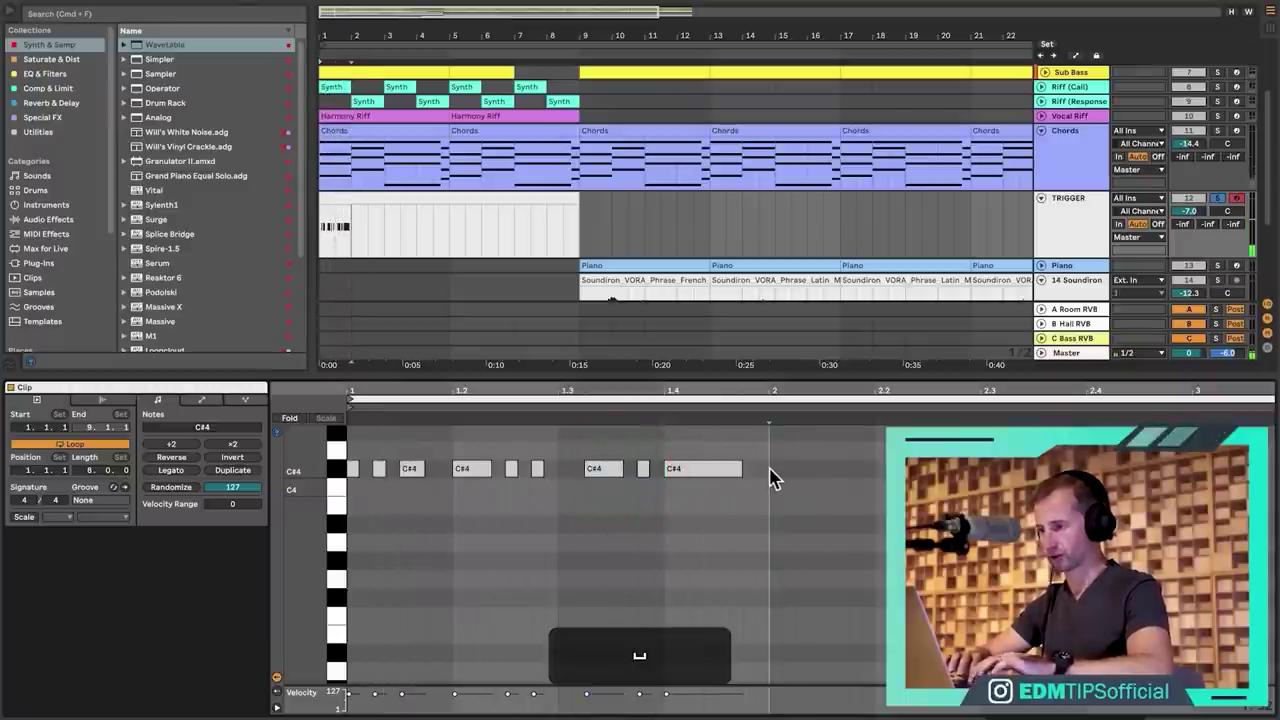
Duplicate the one-bar C#4 pattern repeatedly until it fills all eight bars of the TRIGGER clip.
{"action": "left_click", "coordinate": [769, 470]}
{"action": "left_click_drag", "start_coordinate": [769, 478], "coordinate": [345, 468]}
{"action": "key", "text": "super+d"}
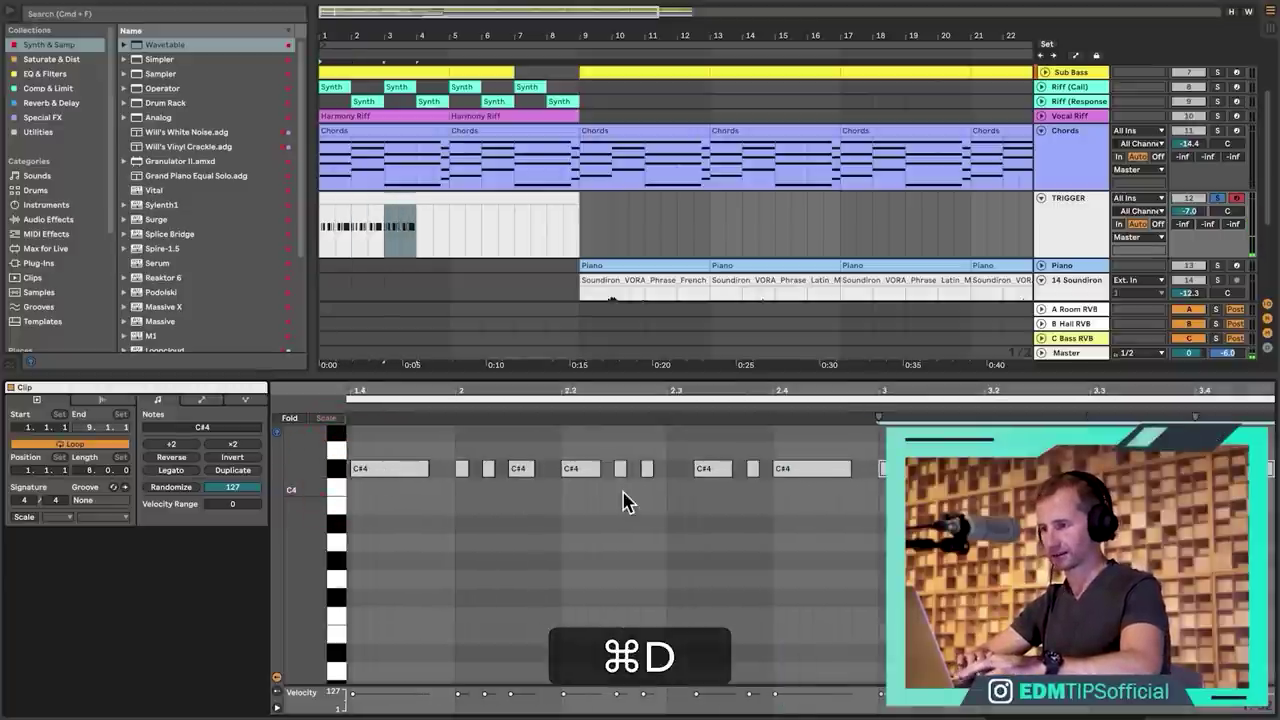
Show the Chords track's devices, solo Chords instead of TRIGGER, and play the arrangement.
{"action": "key", "text": "shift+Tab"}
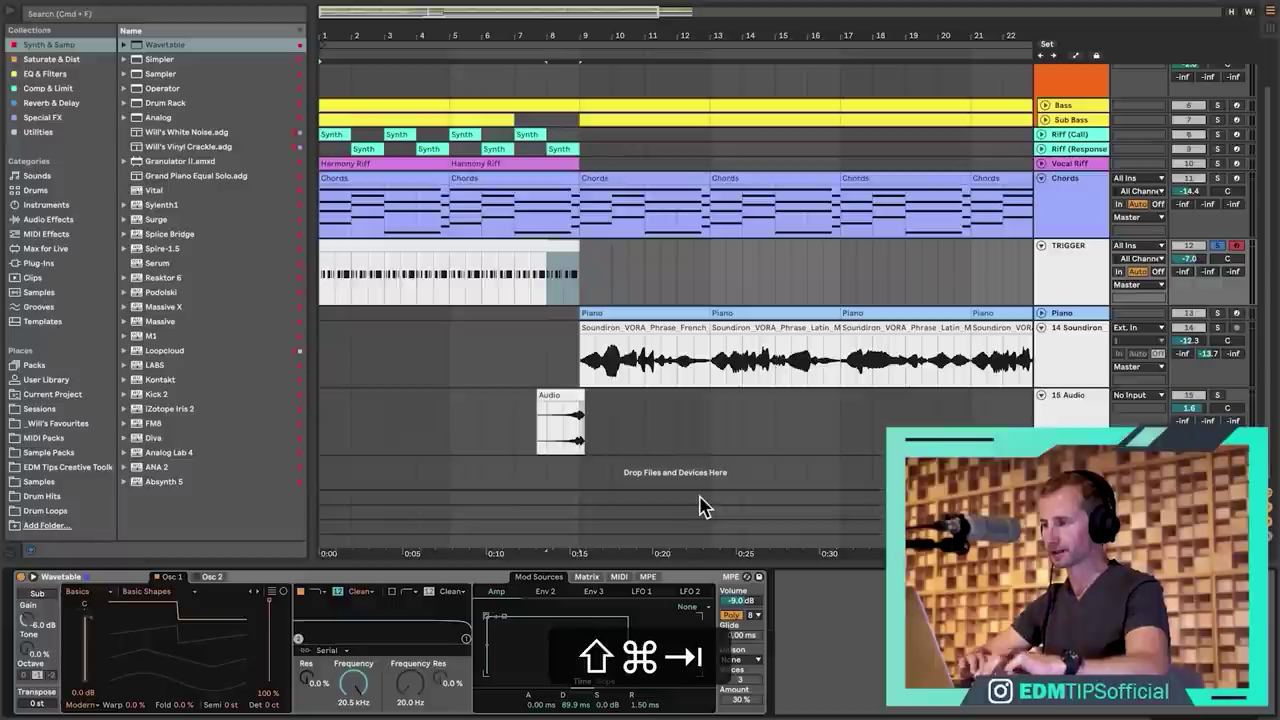
{"action": "left_click", "coordinate": [1078, 254]}
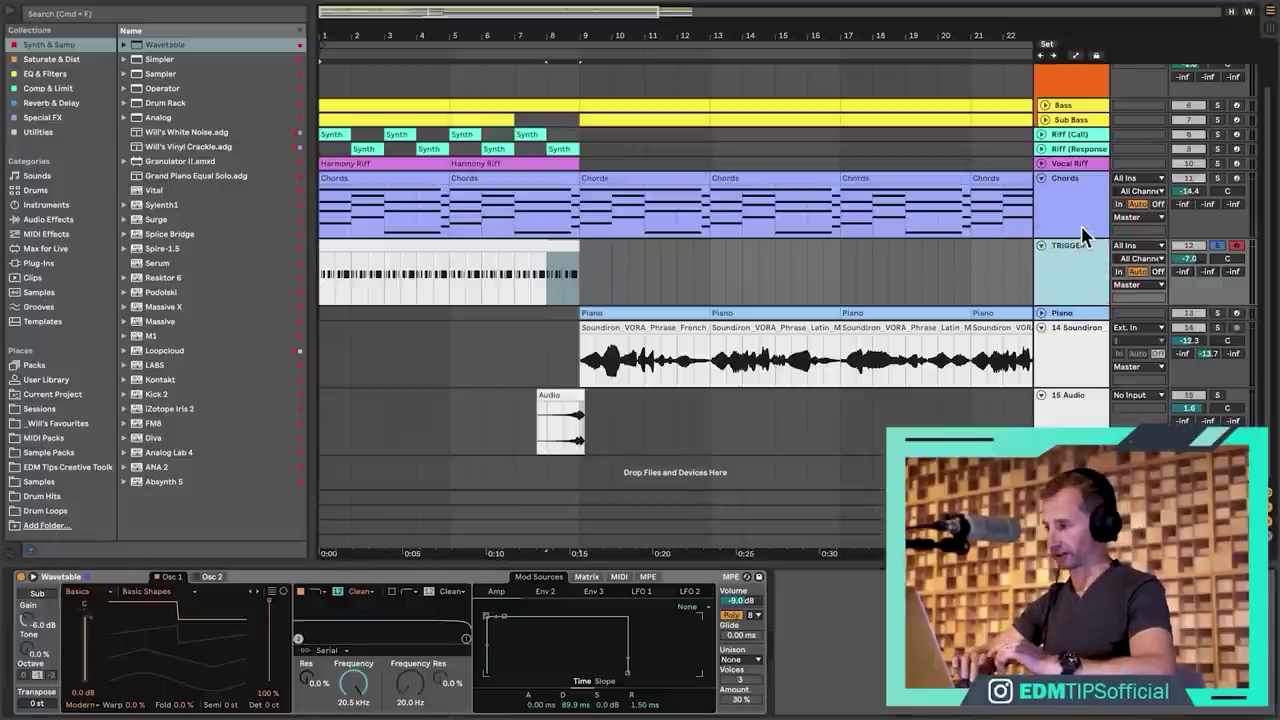
{"action": "left_click", "coordinate": [1086, 230]}
{"action": "left_click", "coordinate": [1212, 180]}
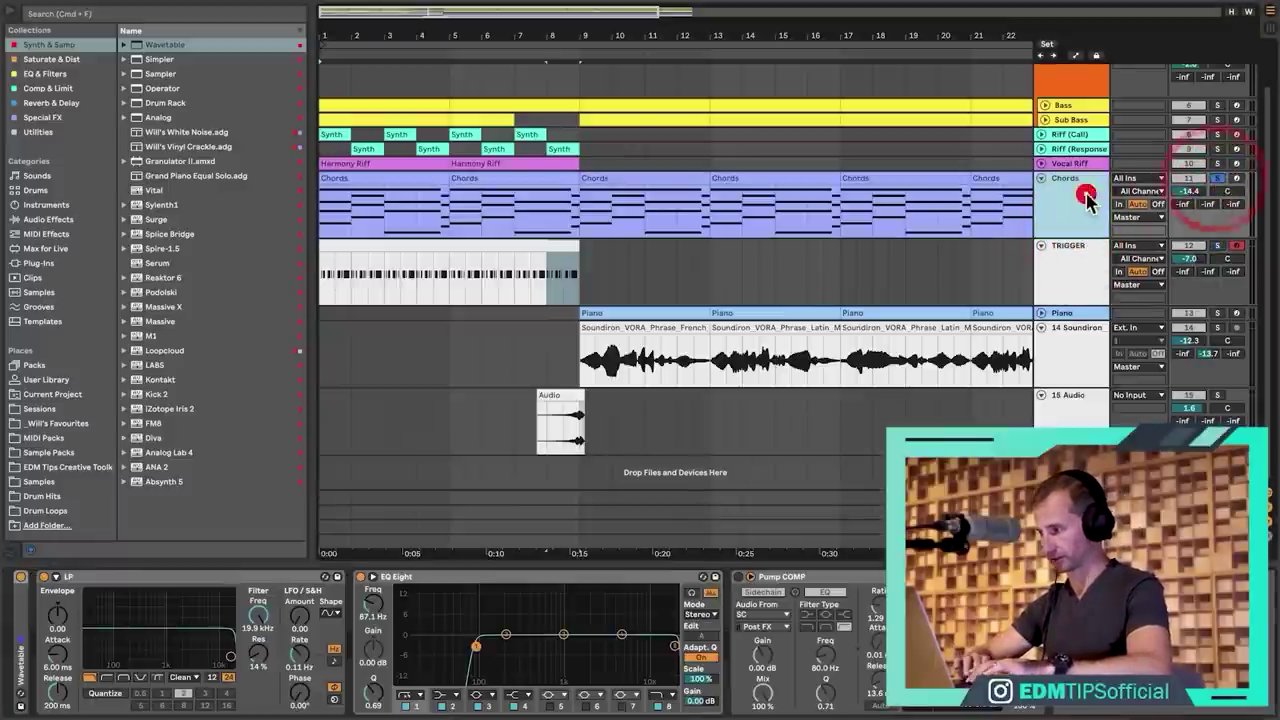
{"action": "key", "text": "space"}
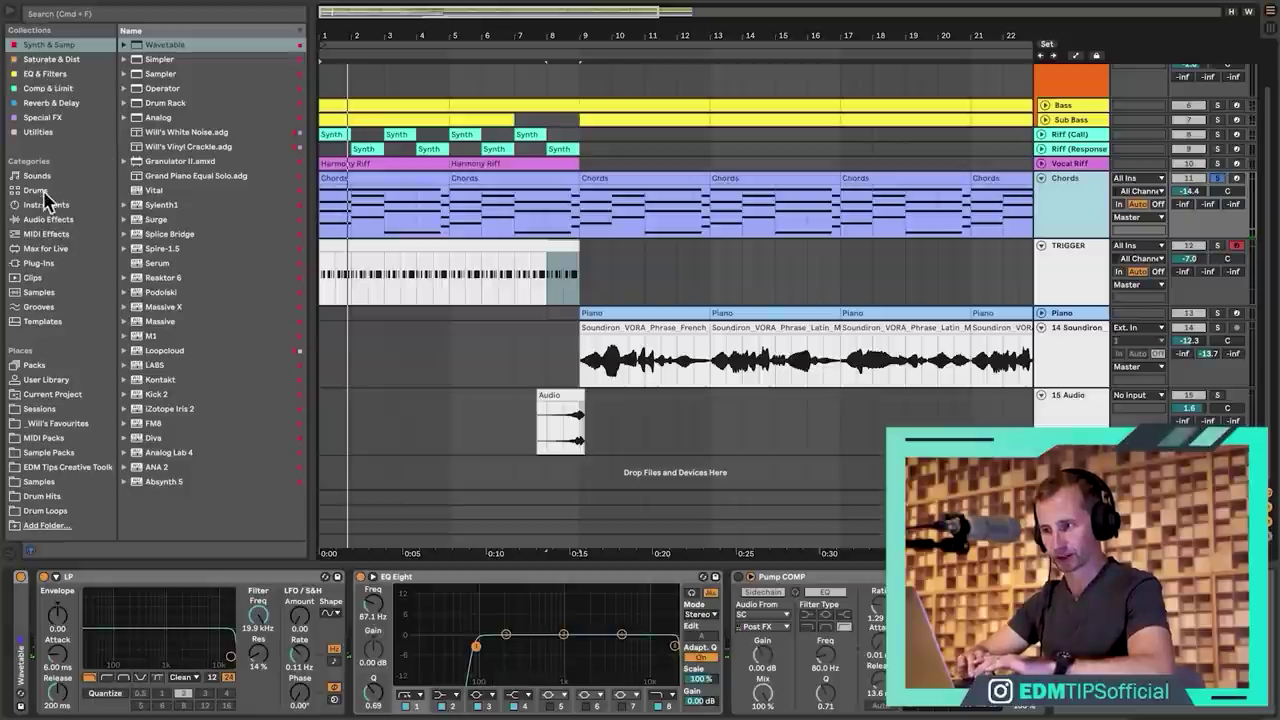
Search the audio effects for "gate", insert the Gate after Pump COMP on the Chords track, and collapse Pump COMP.
{"action": "left_click", "coordinate": [46, 248]}
{"action": "left_click", "coordinate": [46, 233]}
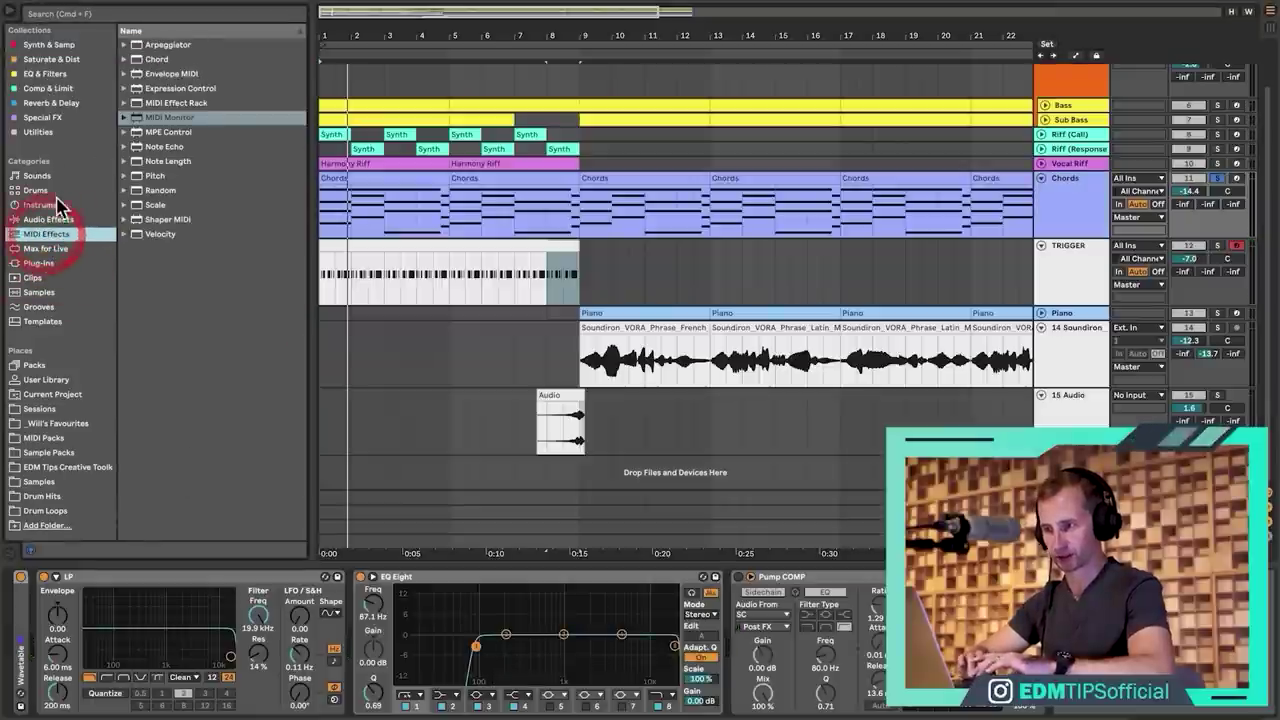
{"action": "left_click", "coordinate": [60, 220]}
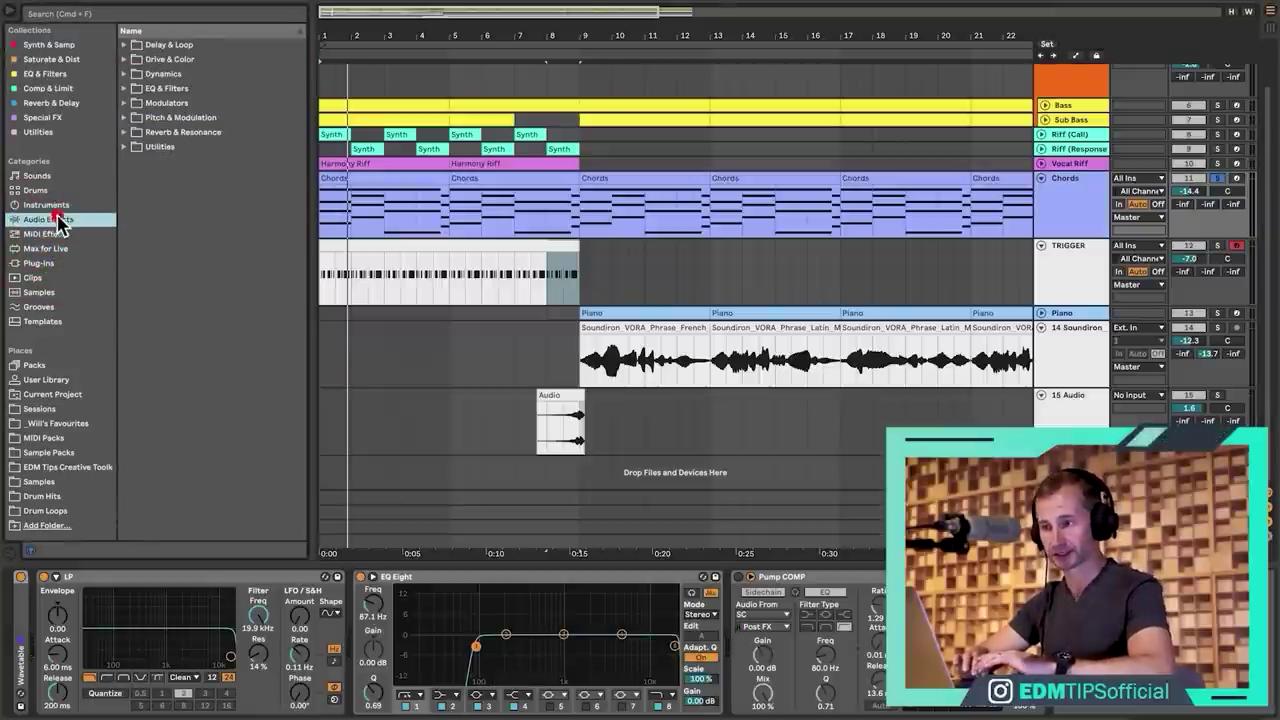
{"action": "left_click", "coordinate": [68, 14]}
{"action": "type", "text": "gate"}
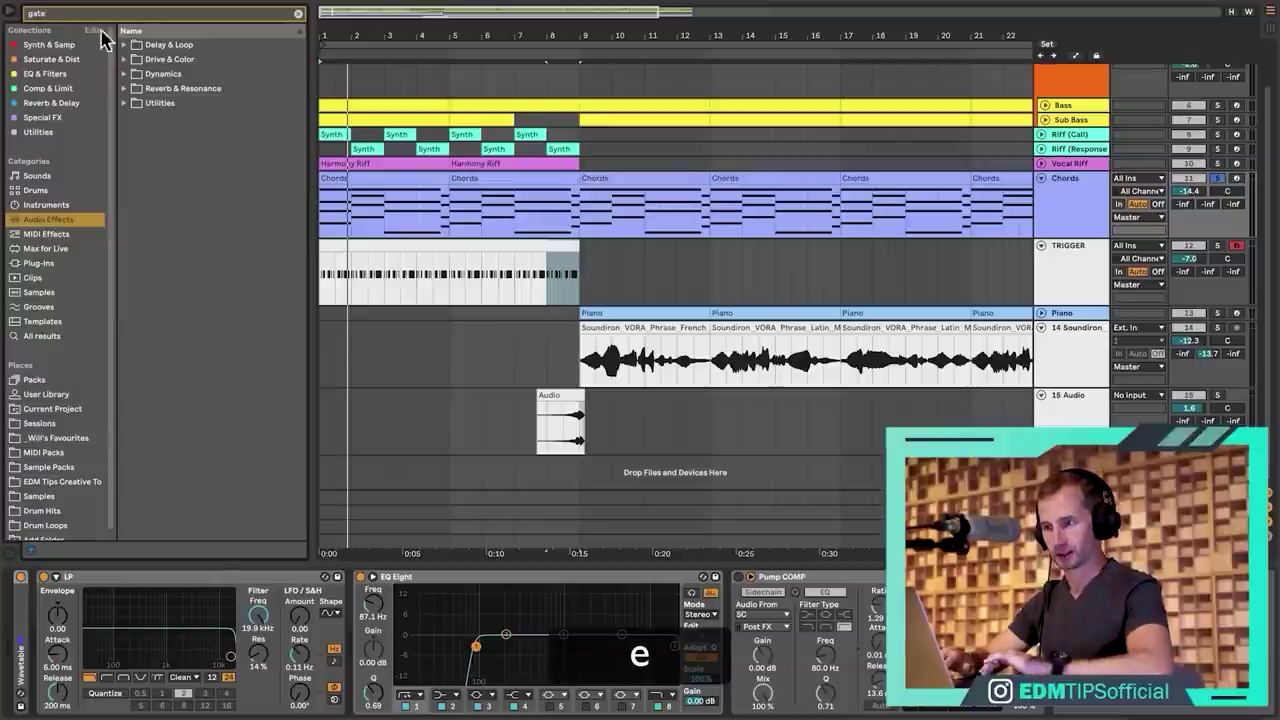
{"action": "left_click", "coordinate": [165, 75]}
{"action": "key", "text": "Right"}
{"action": "key", "text": "Down"}
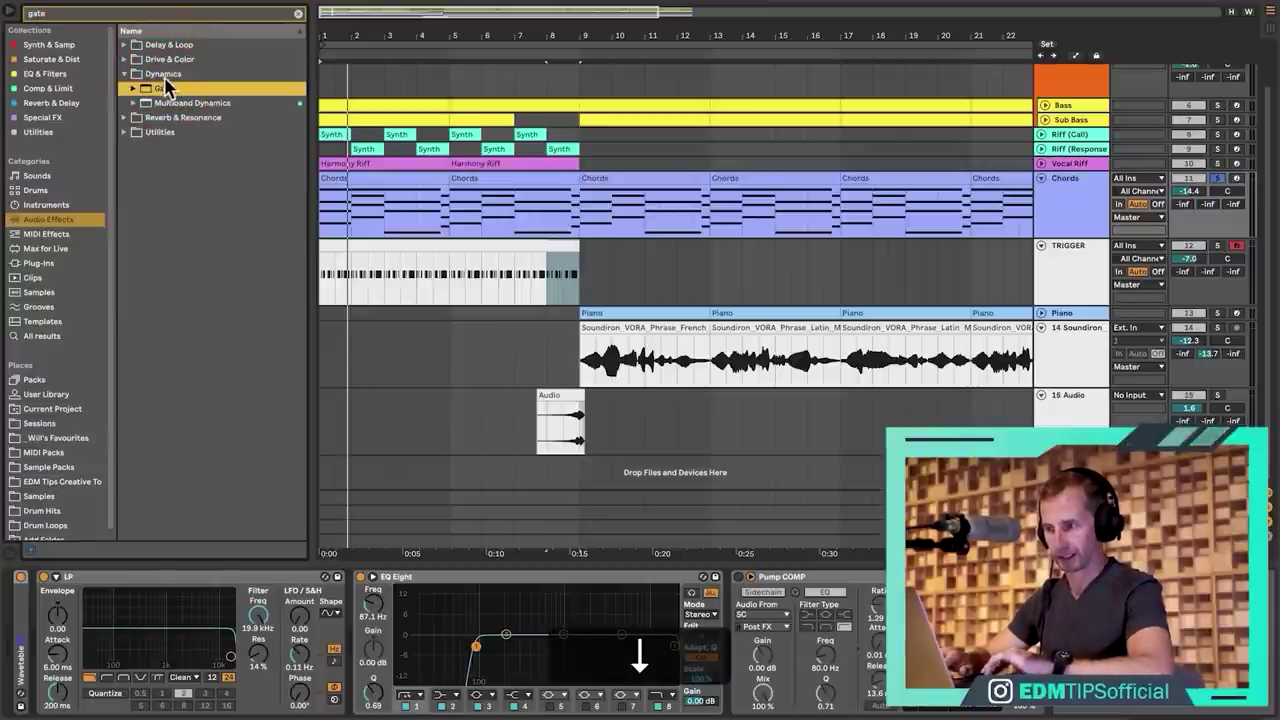
{"action": "left_click_drag", "start_coordinate": [420, 420], "coordinate": [1050, 600]}
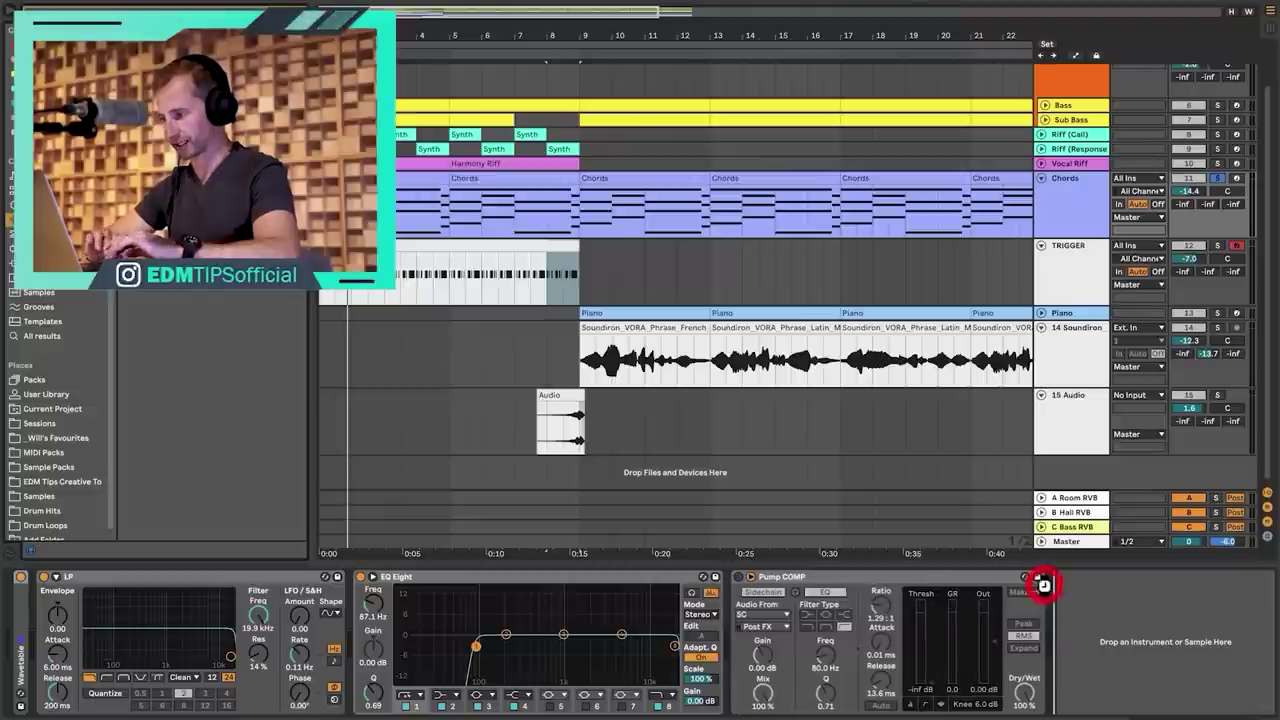
{"action": "double_click", "coordinate": [938, 577]}
{"action": "left_click", "coordinate": [828, 578]}
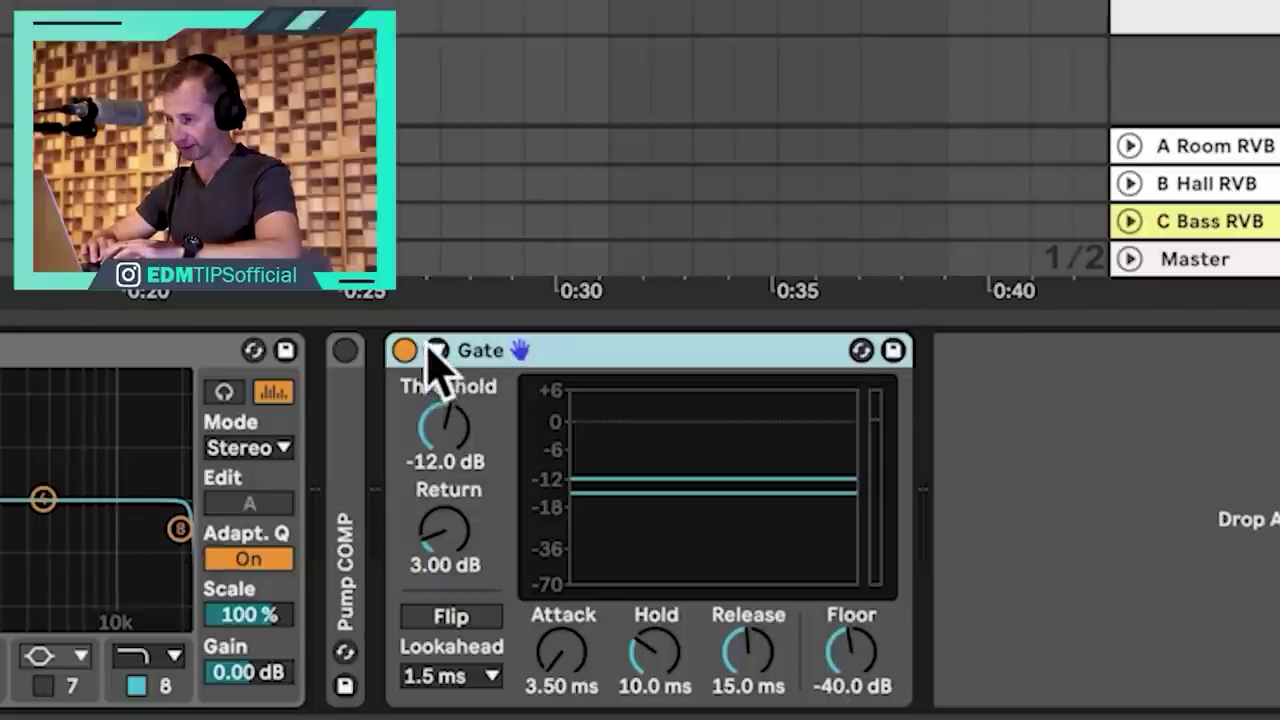
Enable the Gate's sidechain with TRIGGER as its audio source.
{"action": "left_click", "coordinate": [774, 577]}
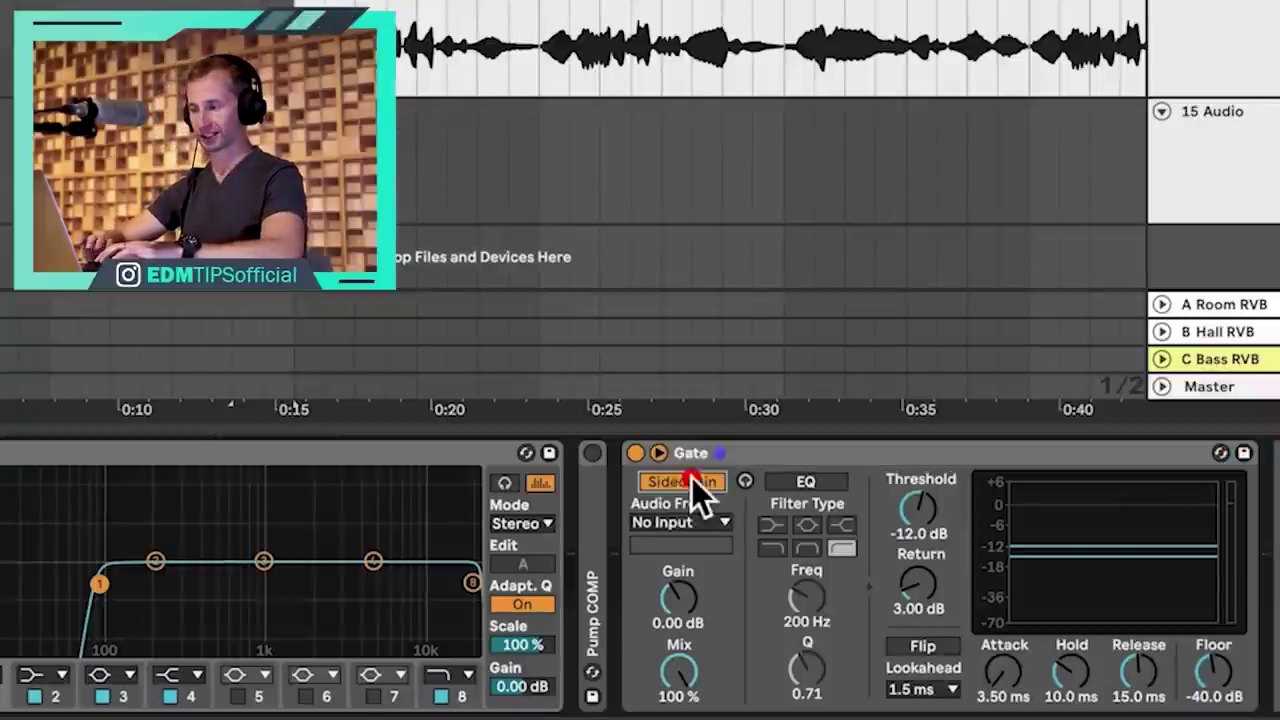
{"action": "left_click", "coordinate": [490, 390]}
{"action": "left_click", "coordinate": [689, 521]}
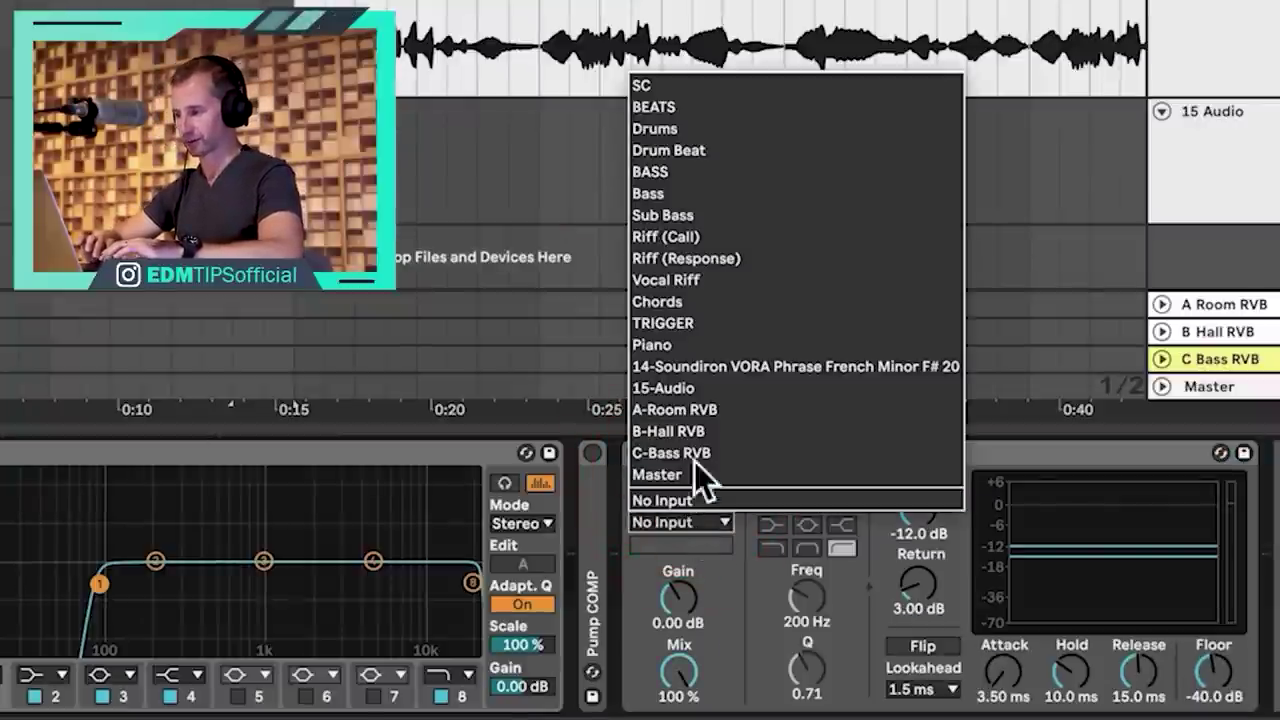
{"action": "left_click", "coordinate": [684, 326]}
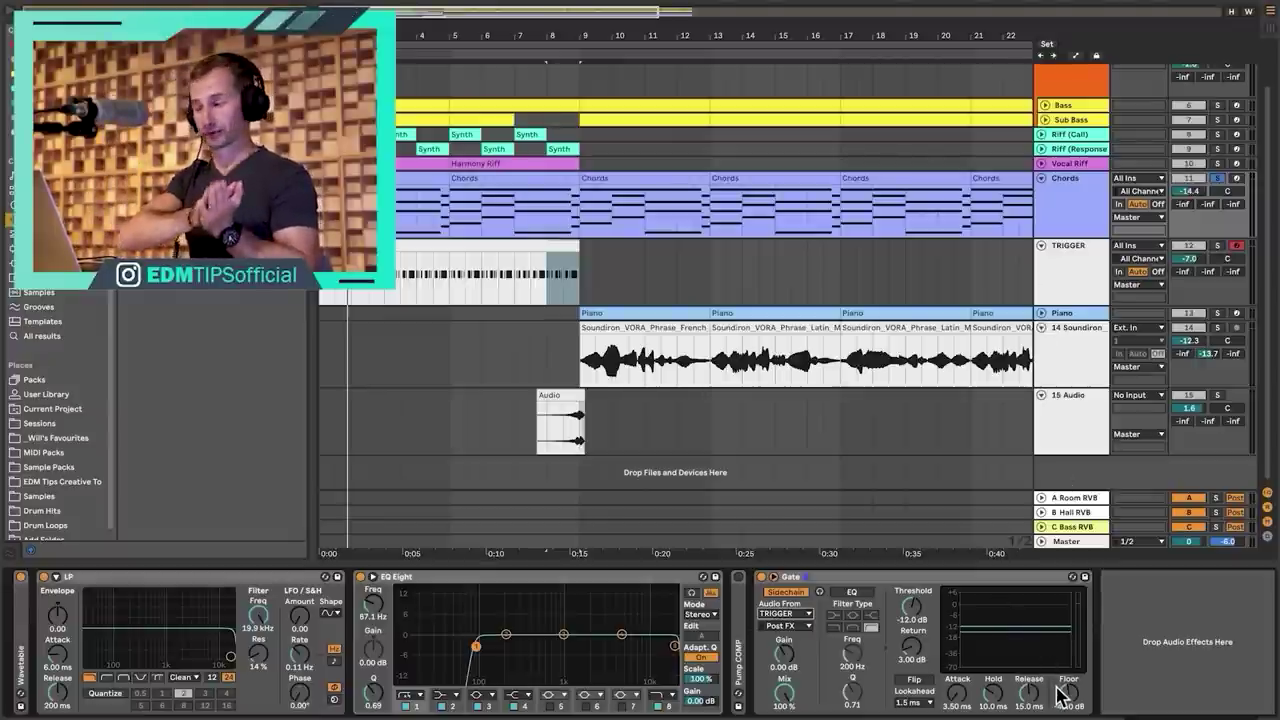
Solo and play the TRIGGER track, and route its output to Sends Only.
{"action": "left_click", "coordinate": [1066, 290]}
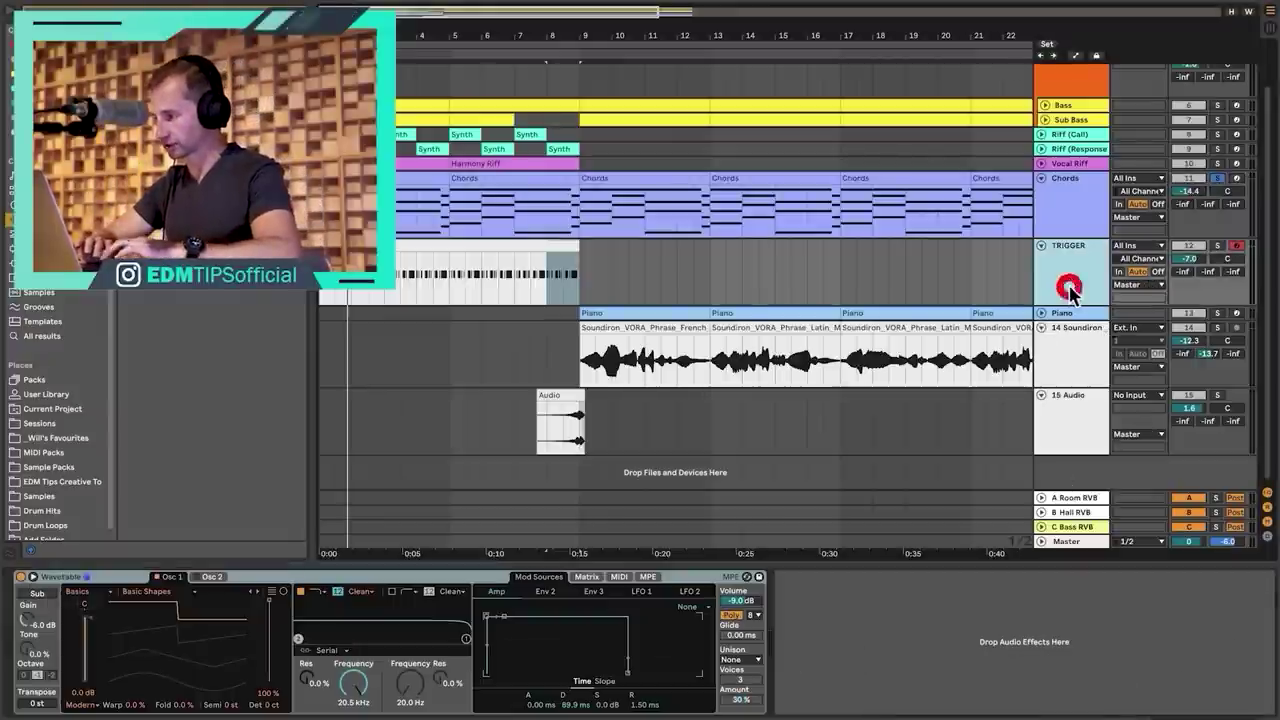
{"action": "left_click", "coordinate": [1219, 246]}
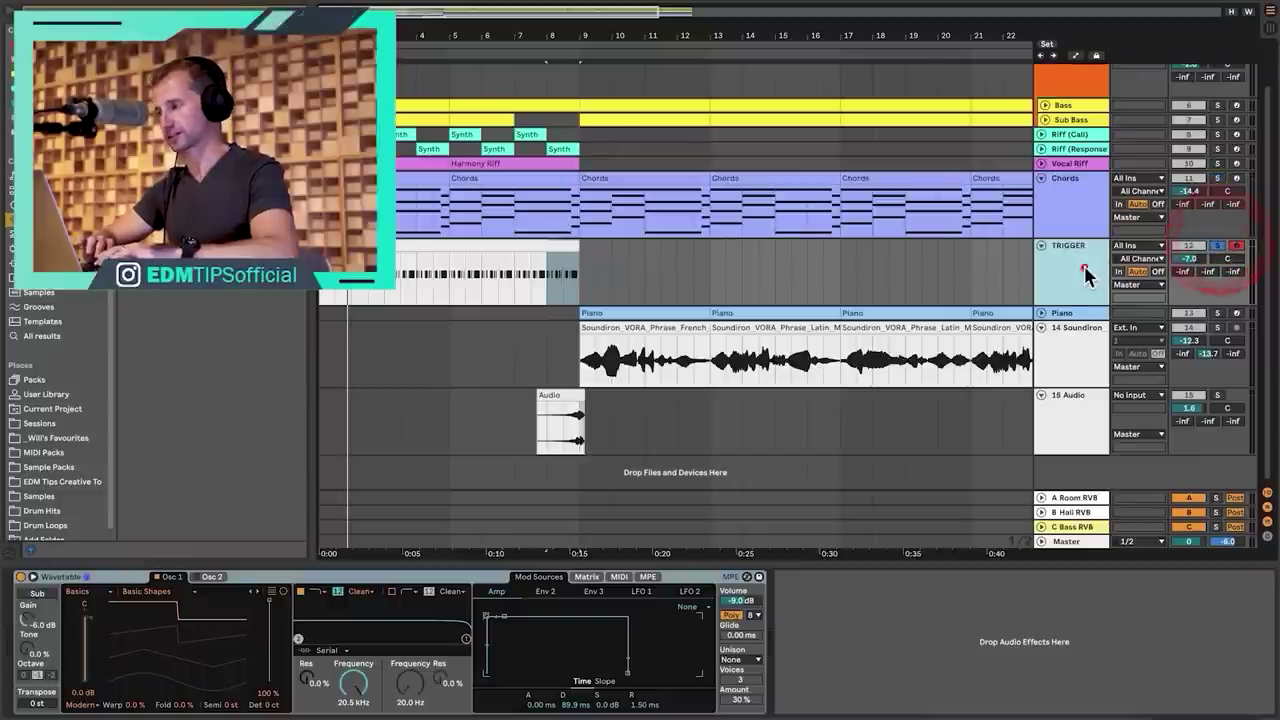
{"action": "key", "text": "space"}
{"action": "left_click", "coordinate": [1124, 287]}
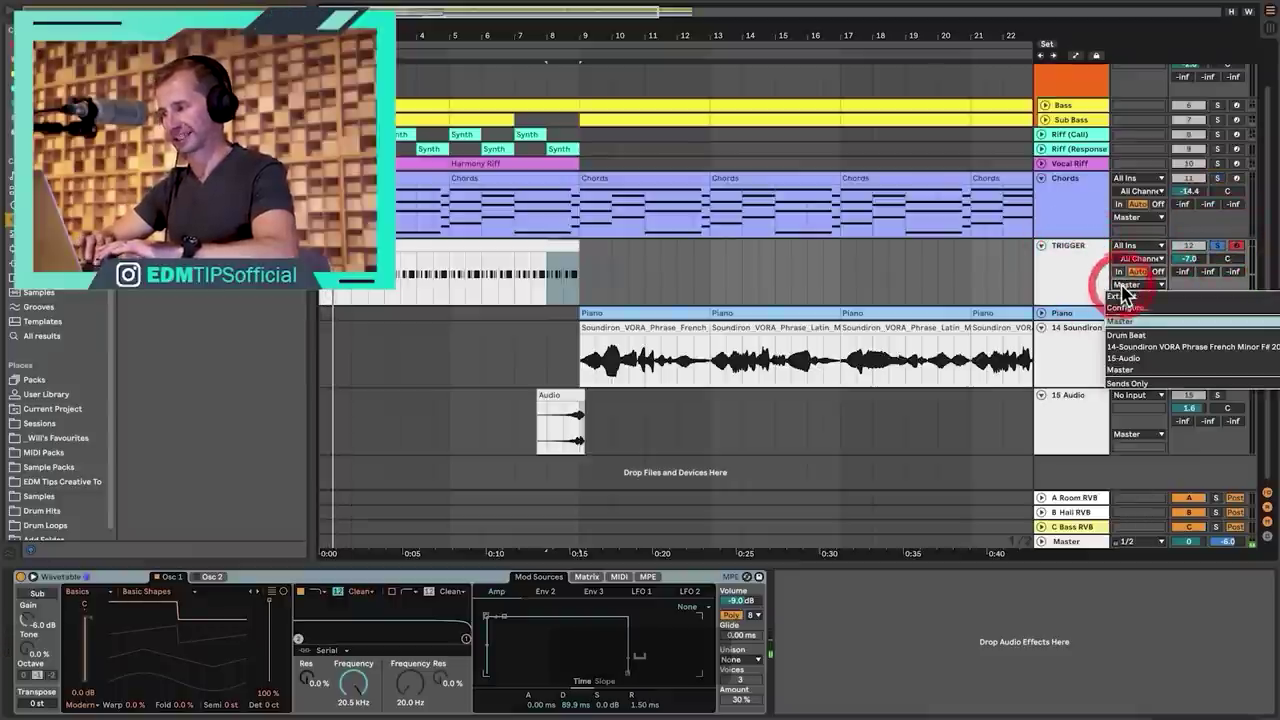
{"action": "left_click", "coordinate": [1133, 385]}
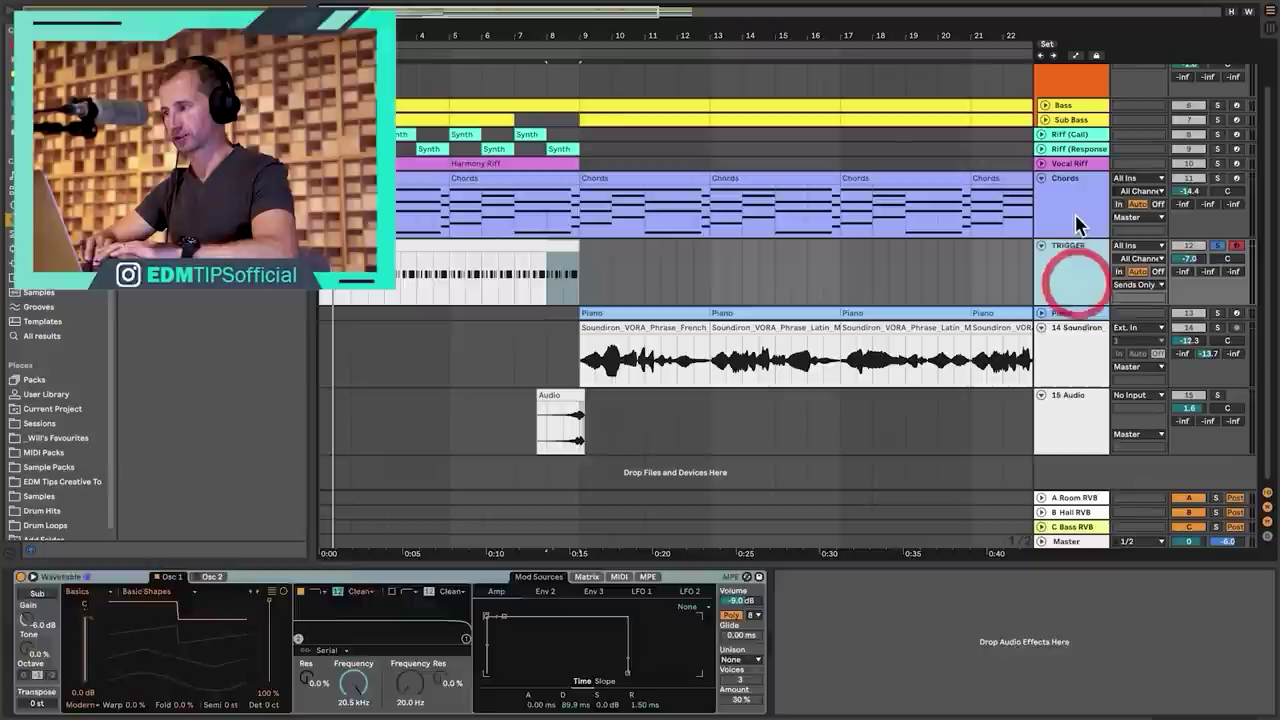
Fold the TRIGGER track and solo the Chords track with its devices shown.
{"action": "left_click", "coordinate": [1075, 210]}
{"action": "left_click", "coordinate": [1041, 245]}
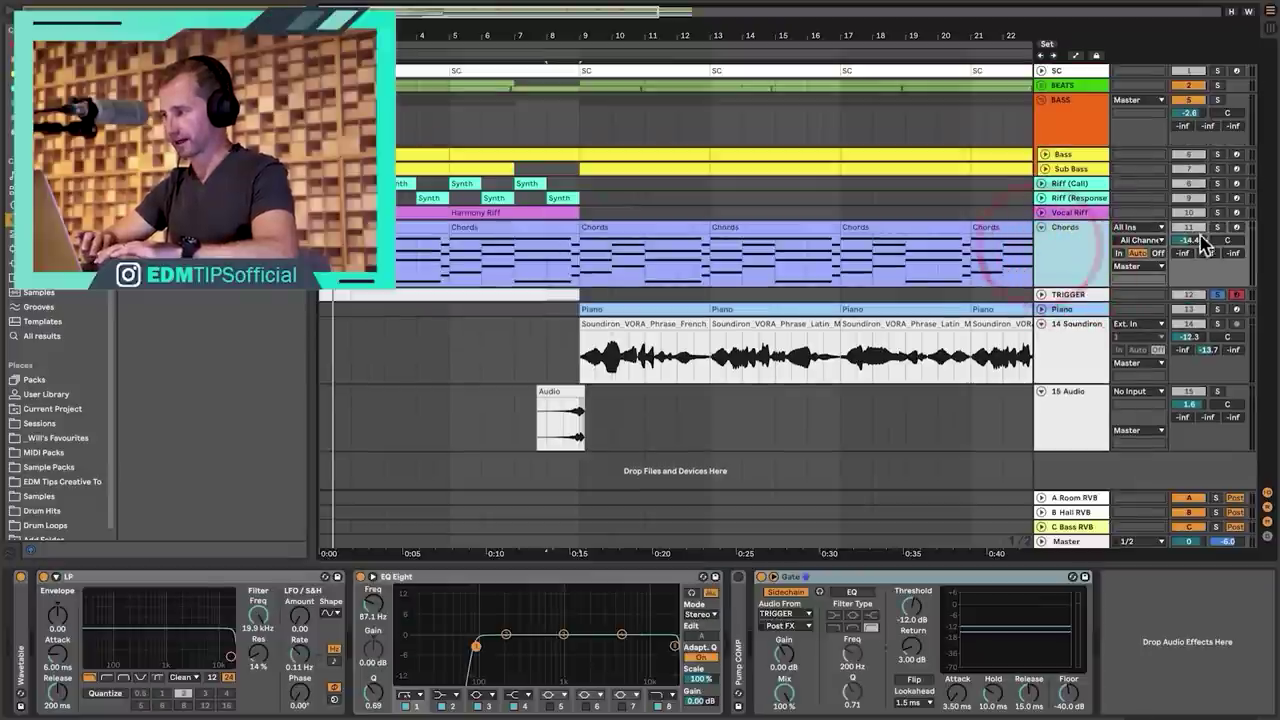
{"action": "left_click", "coordinate": [1087, 229]}
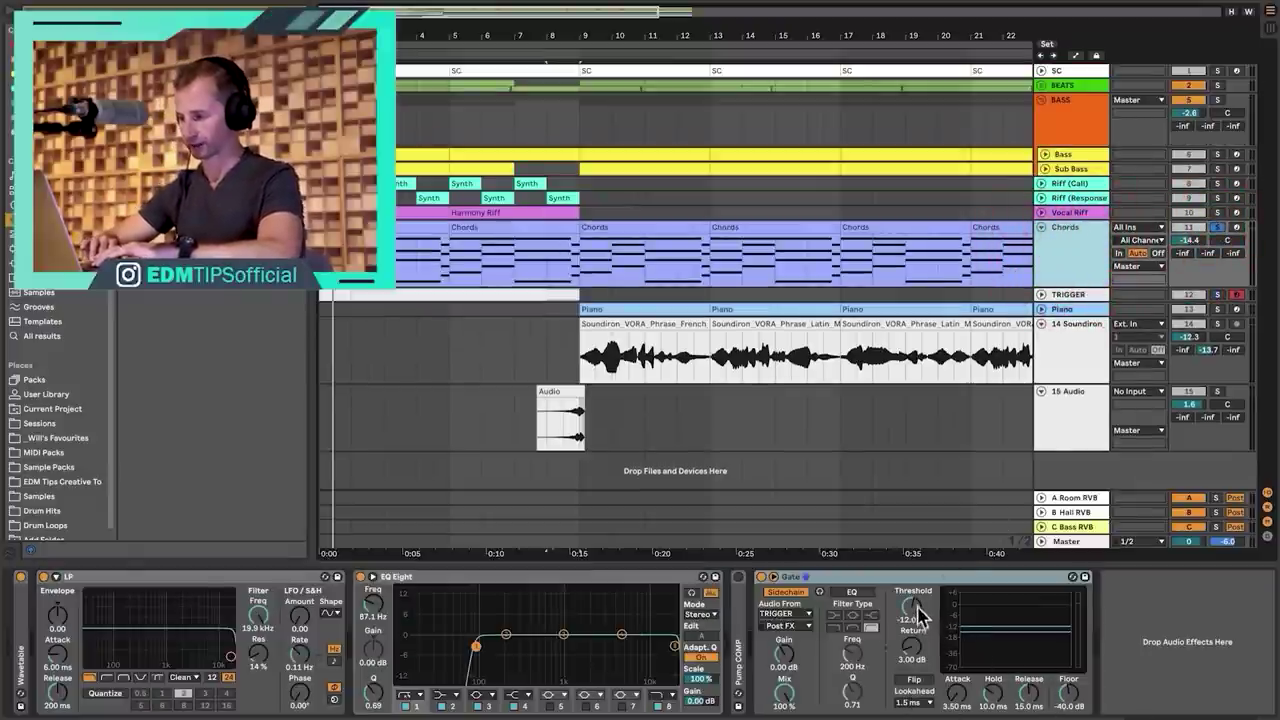
While the chords play, set the Gate's Threshold to -16.5 dB and its Floor to -inf dB.
{"action": "left_click_drag", "start_coordinate": [918, 615], "coordinate": [918, 668]}
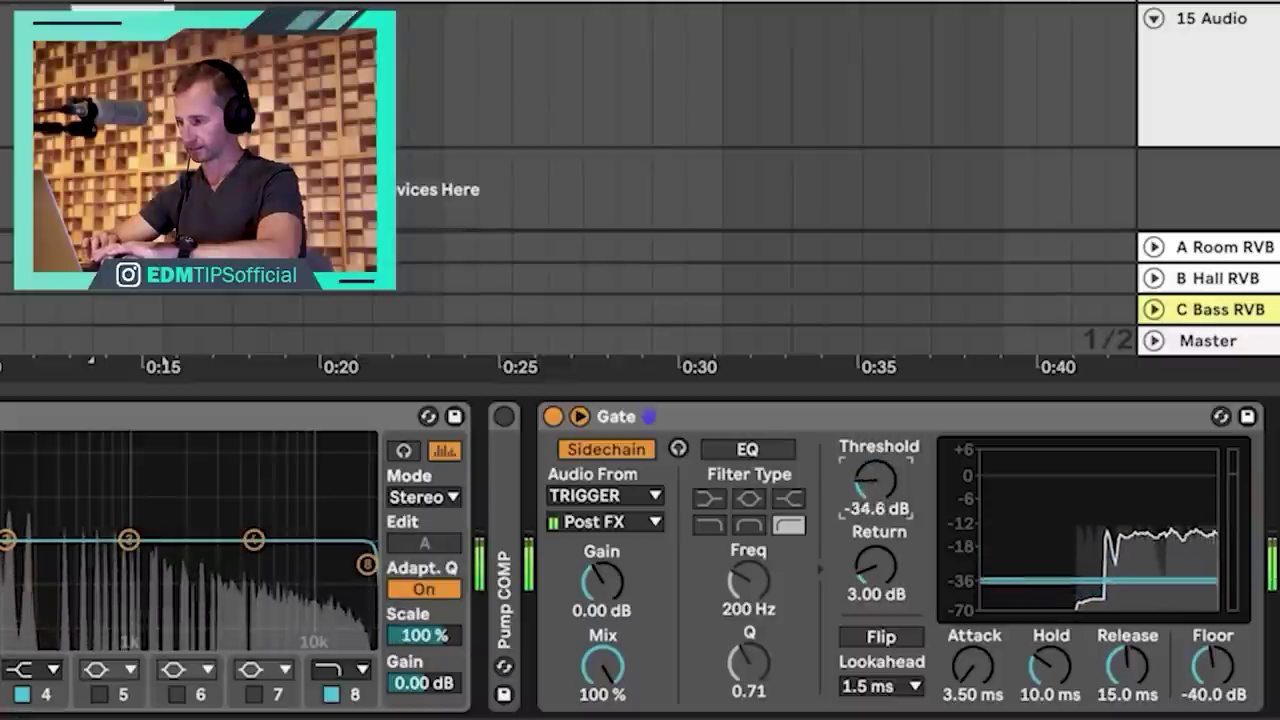
{"action": "mouse_move", "coordinate": [875, 480]}
{"action": "left_mouse_down"}
{"action": "mouse_move", "coordinate": [875, 510]}
{"action": "mouse_move", "coordinate": [875, 460]}
{"action": "left_mouse_up"}
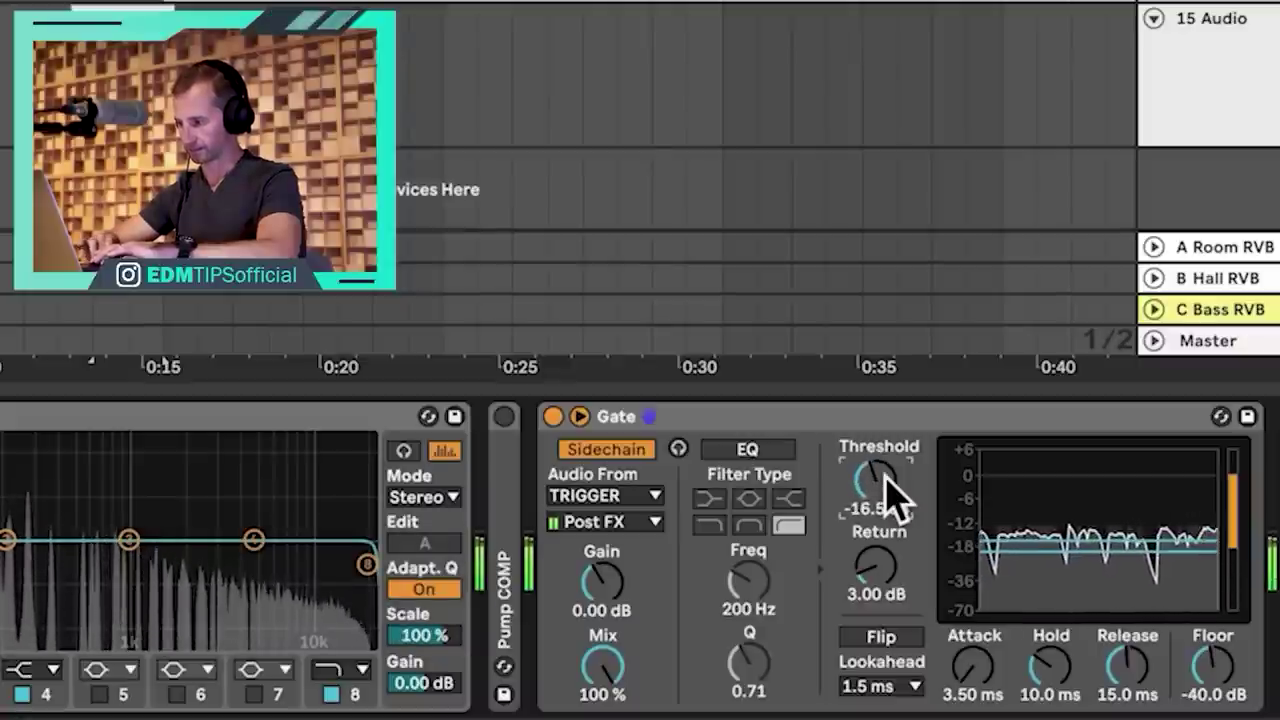
{"action": "left_click_drag", "start_coordinate": [1194, 680], "coordinate": [1194, 719]}
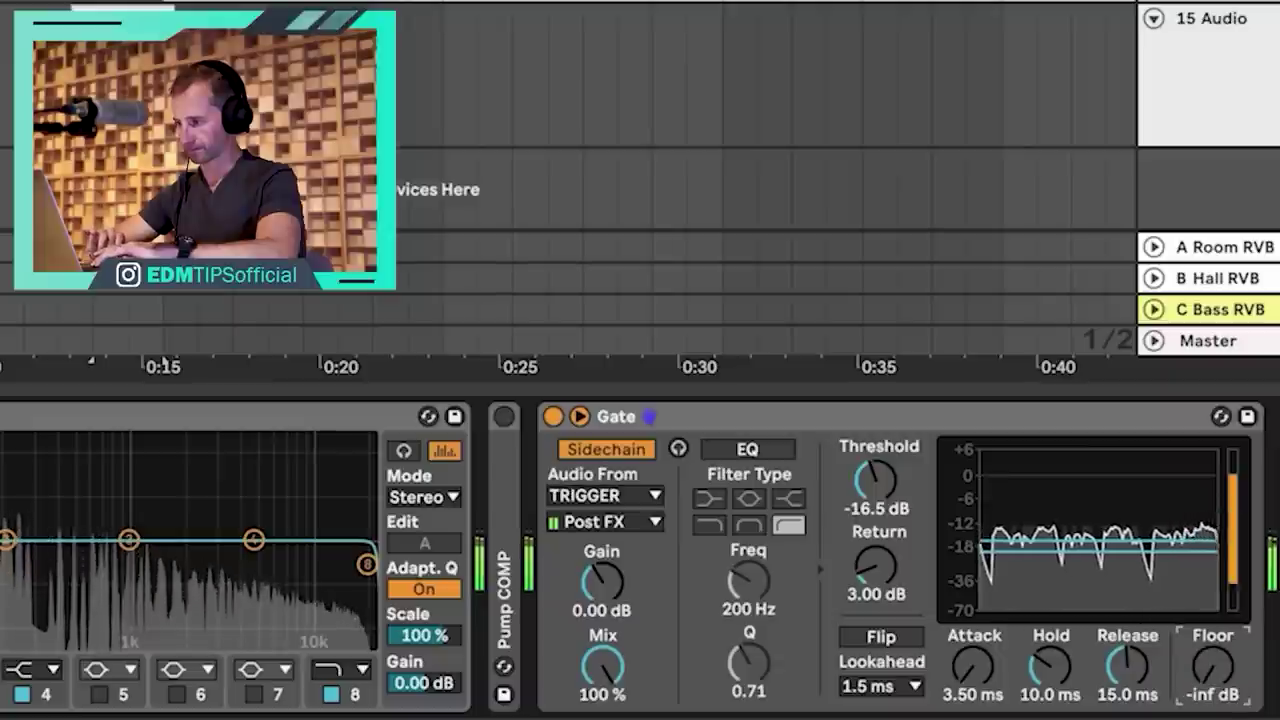
Set the Gate's Hold to 1.00 ms, Release to 0.10 ms and Attack to 0.02 ms.
{"action": "left_click_drag", "start_coordinate": [1132, 672], "coordinate": [1124, 688]}
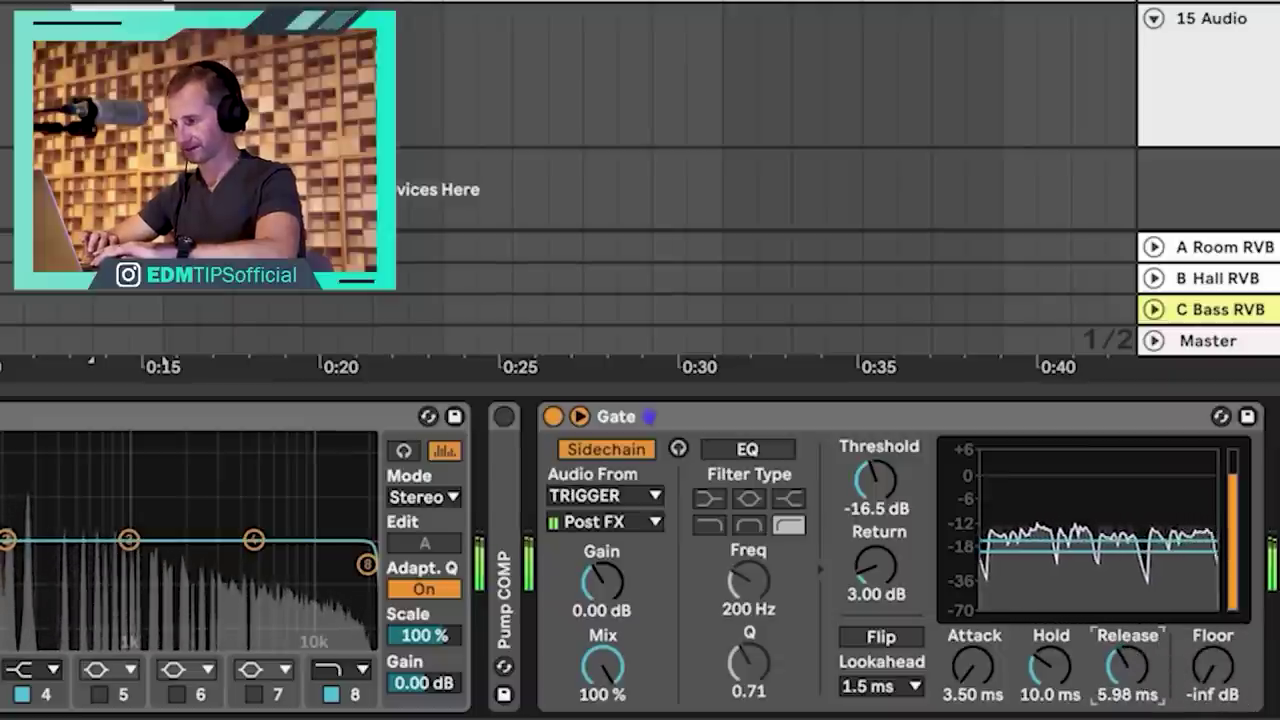
{"action": "left_click_drag", "start_coordinate": [1050, 665], "coordinate": [1050, 690]}
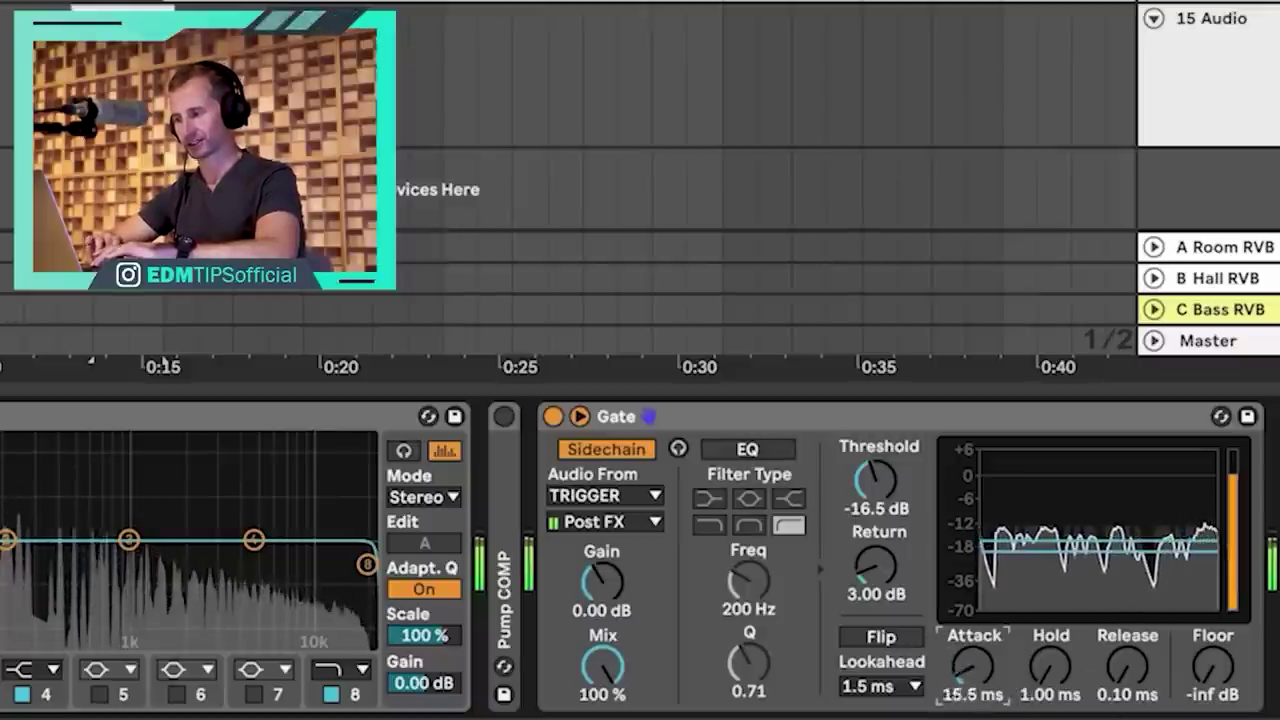
{"action": "left_click_drag", "start_coordinate": [974, 668], "coordinate": [974, 676]}
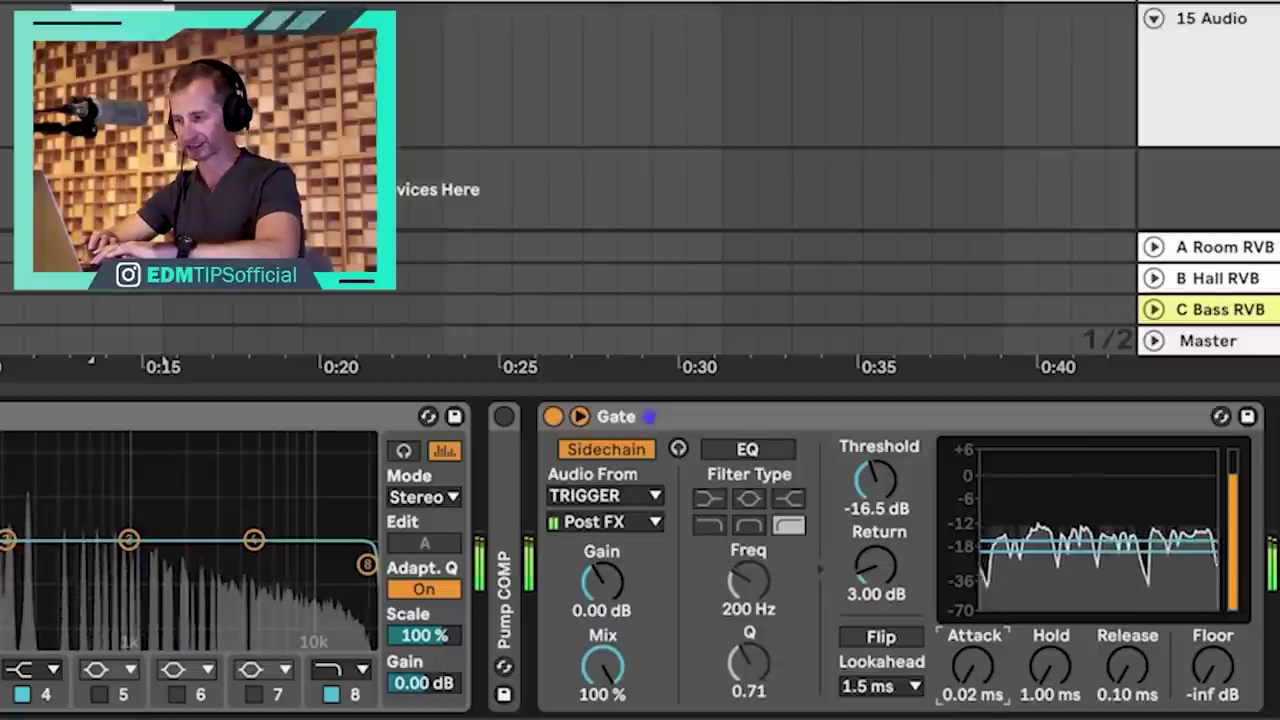
Set the Gate's Attack to 20.3 ms and Release to 7.04 ms while listening to the gated chords.
{"action": "left_click_drag", "start_coordinate": [974, 668], "coordinate": [974, 653]}
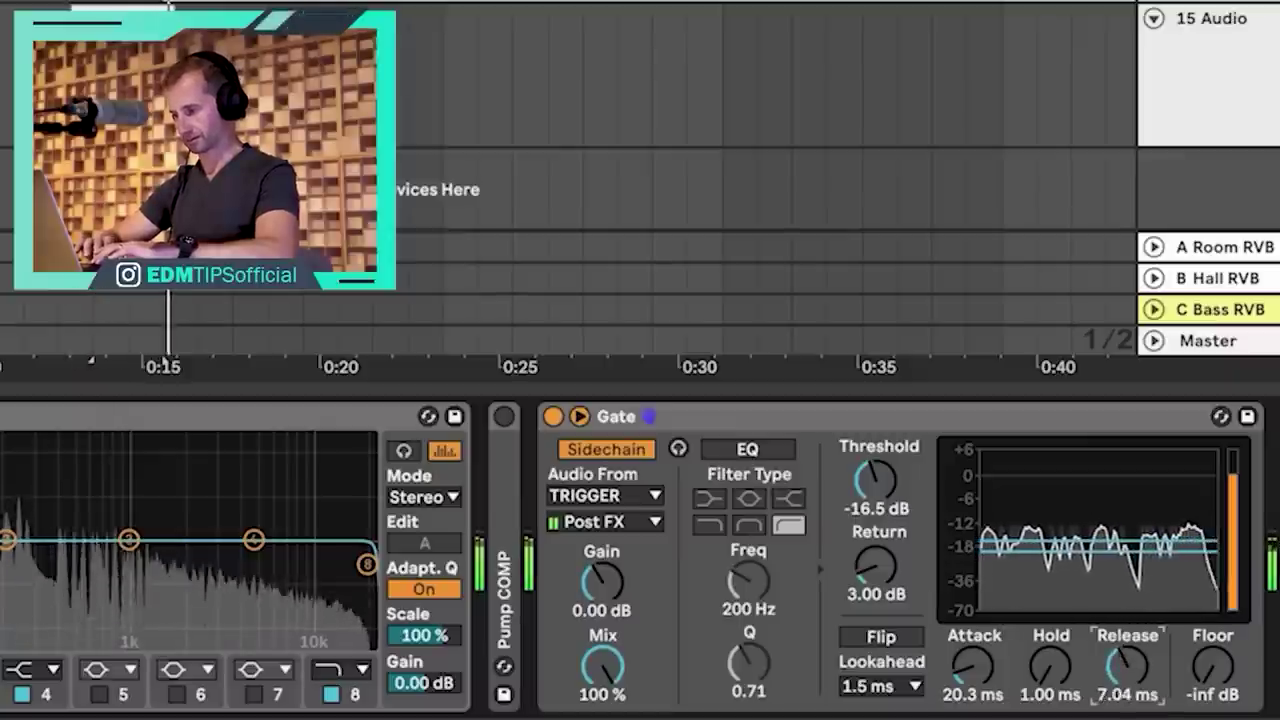
{"action": "key", "text": "space"}
{"action": "left_click_drag", "start_coordinate": [1127, 666], "coordinate": [1027, 664]}
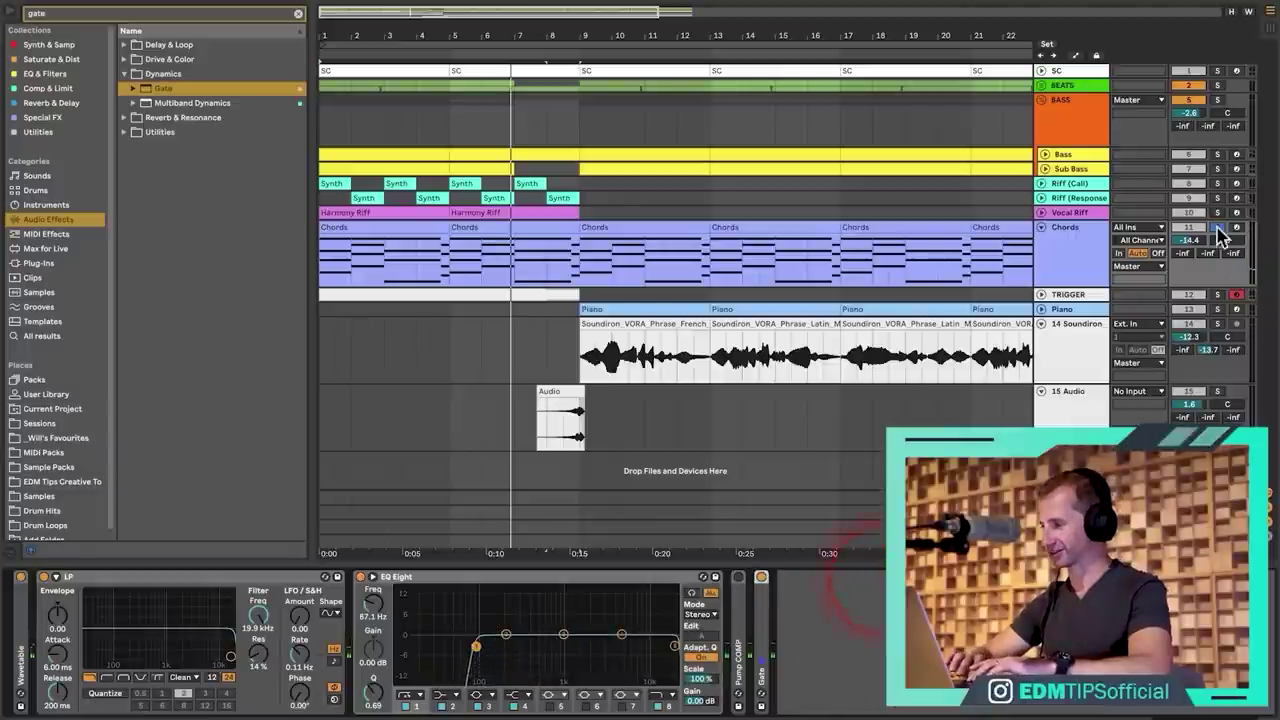
Unfold Pump COMP on the soloed Chords track, activate it while the chords play, and fold it again.
{"action": "left_click", "coordinate": [1217, 227]}
{"action": "left_click", "coordinate": [1063, 252]}
{"action": "left_click", "coordinate": [1217, 227]}
{"action": "left_click", "coordinate": [1088, 251]}
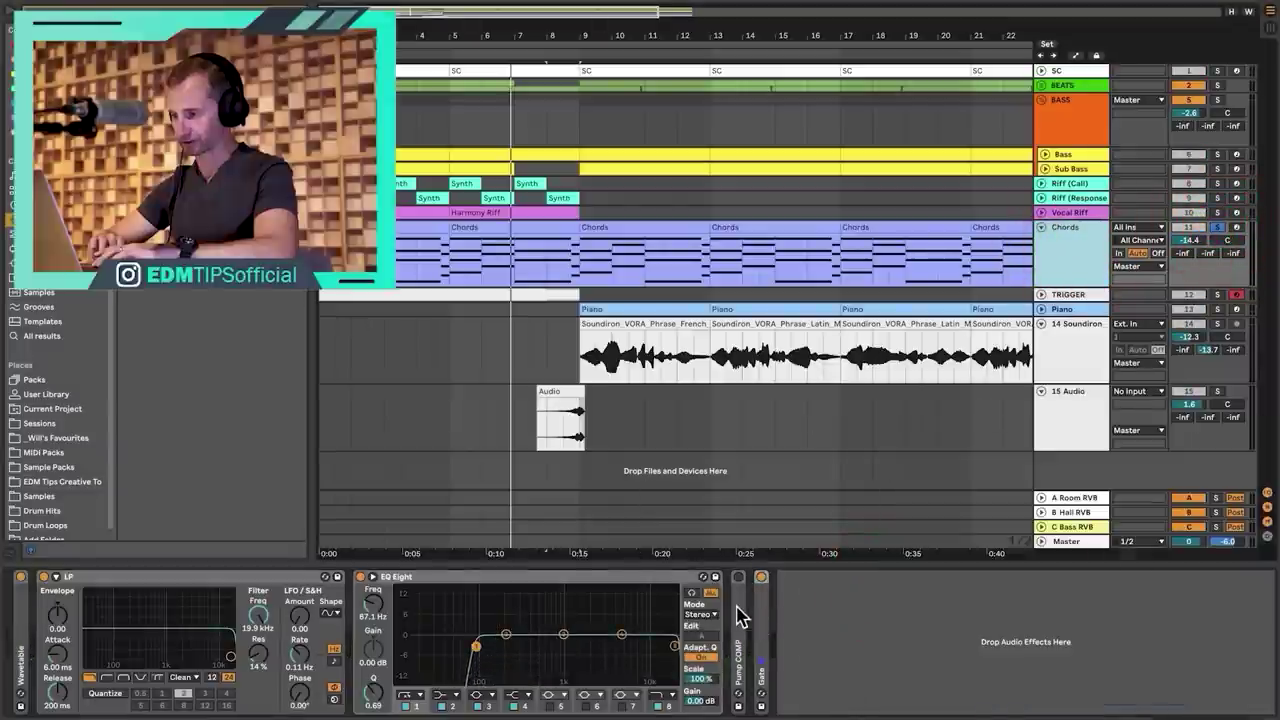
{"action": "double_click", "coordinate": [738, 607]}
{"action": "key", "text": "space"}
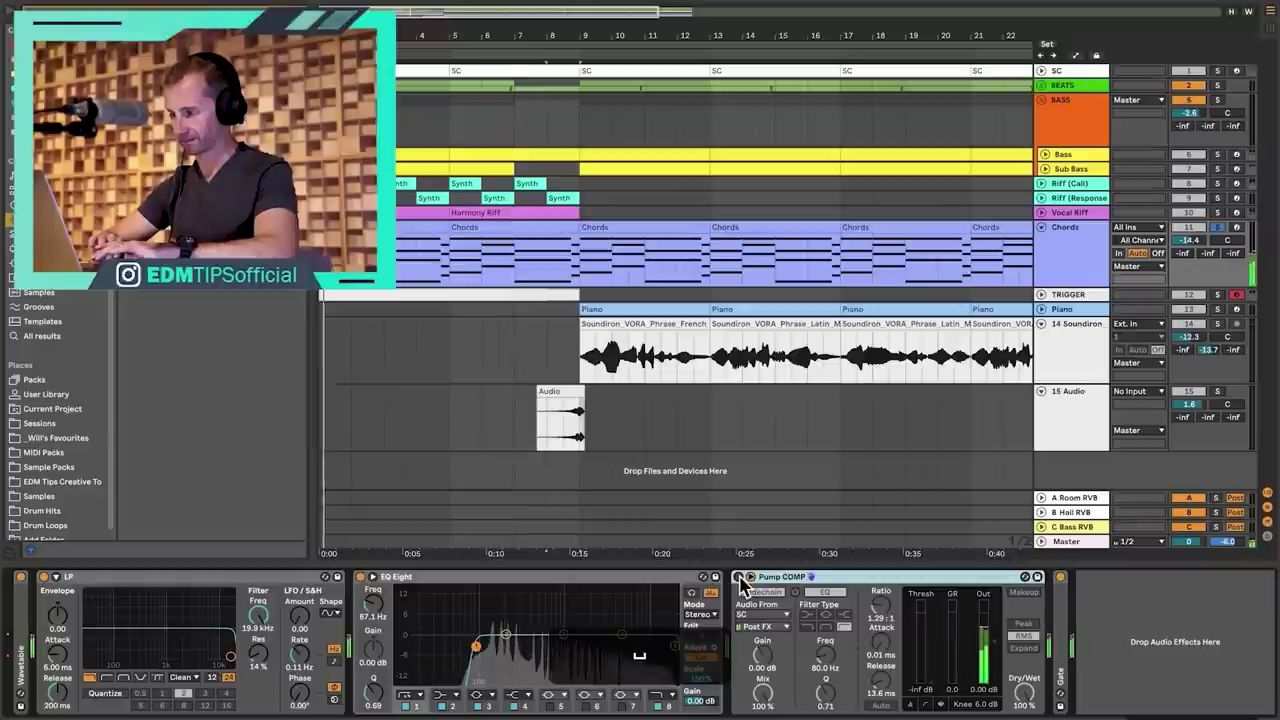
{"action": "left_click", "coordinate": [739, 578]}
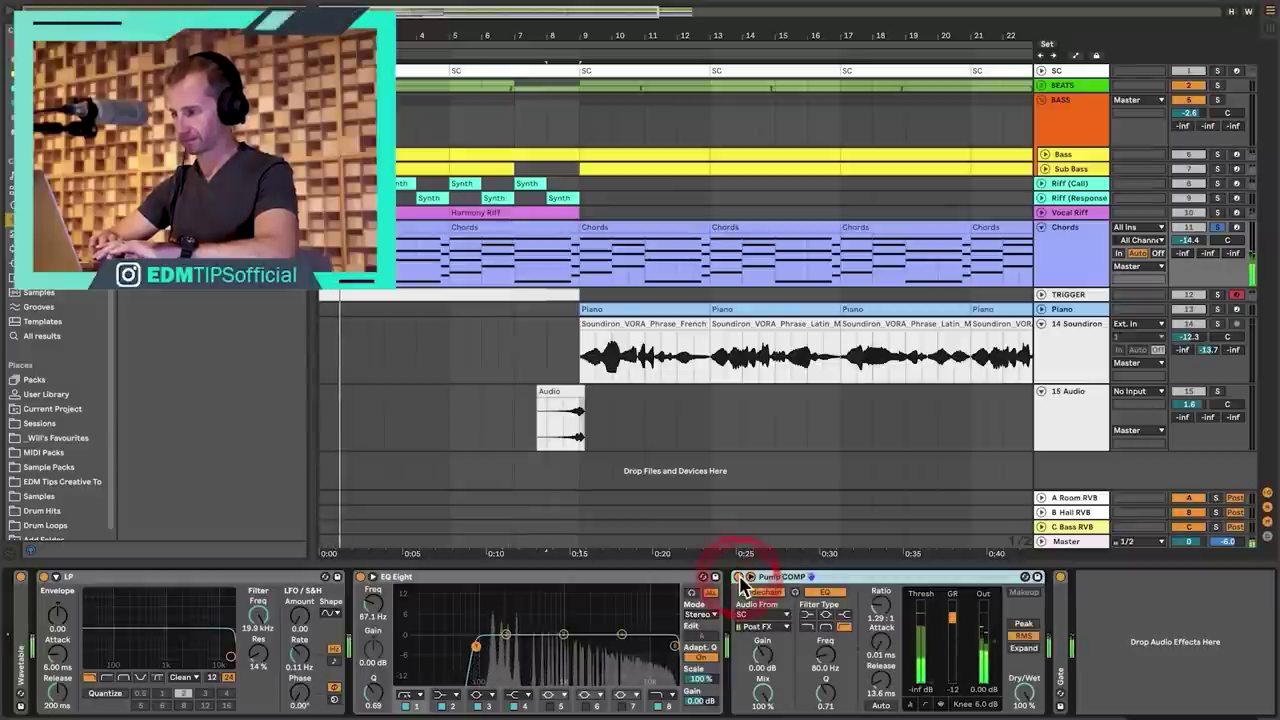
{"action": "double_click", "coordinate": [820, 578]}
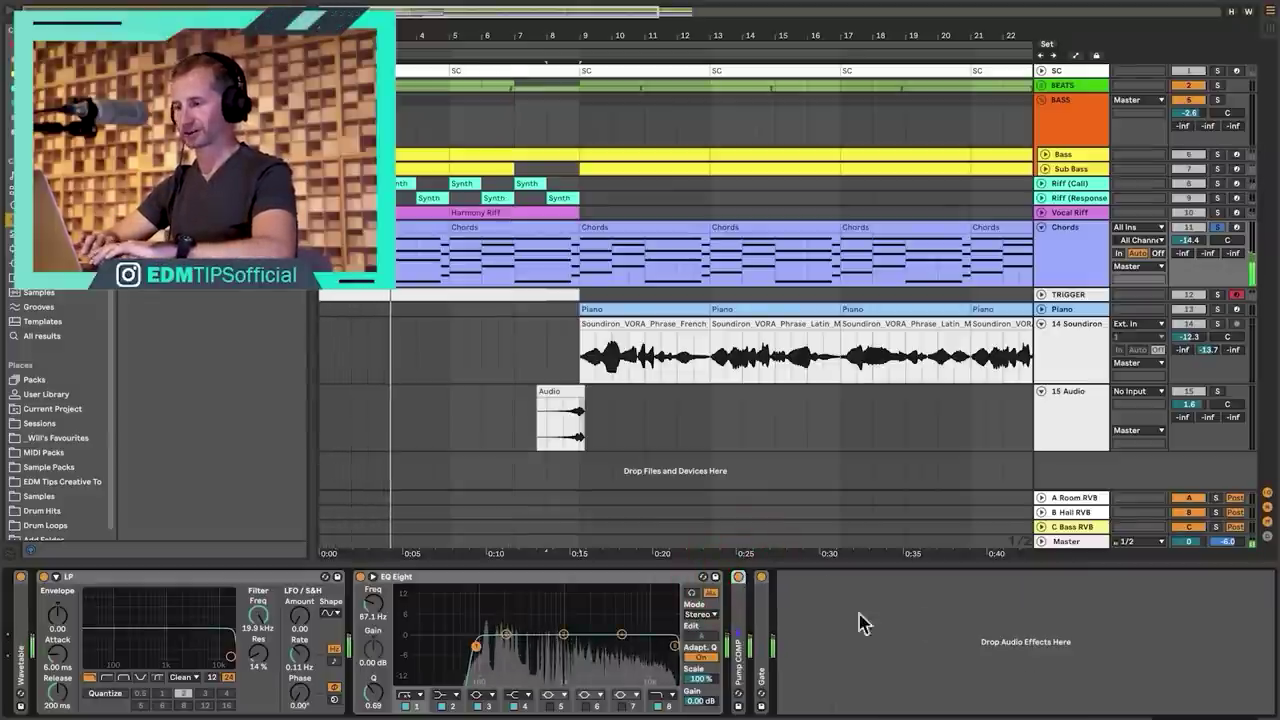
Arm and unsolo the Chords track and play the gated chords within the full mix.
{"action": "left_click", "coordinate": [1236, 227]}
{"action": "left_click", "coordinate": [1217, 227]}
{"action": "key", "text": "space"}
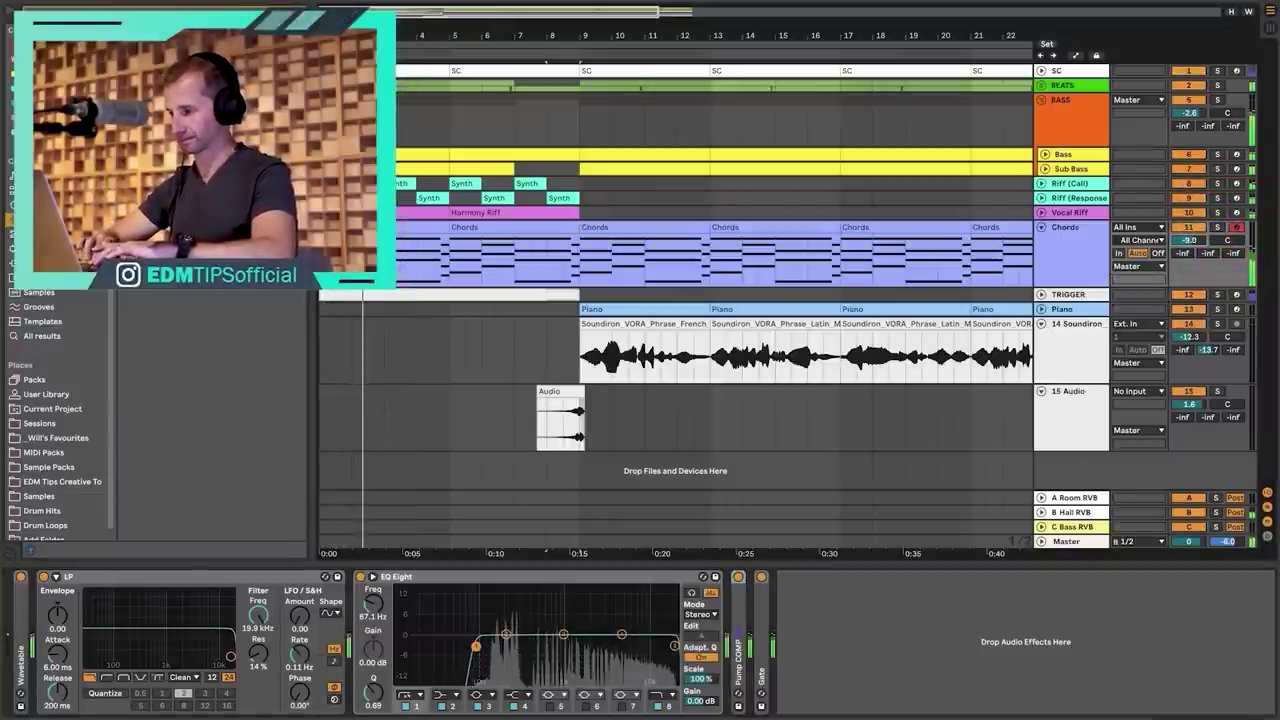
Unfold the Gate on the Chords track and bypass Pump COMP while listening in the full mix.
{"action": "double_click", "coordinate": [762, 608]}
{"action": "left_click", "coordinate": [940, 688]}
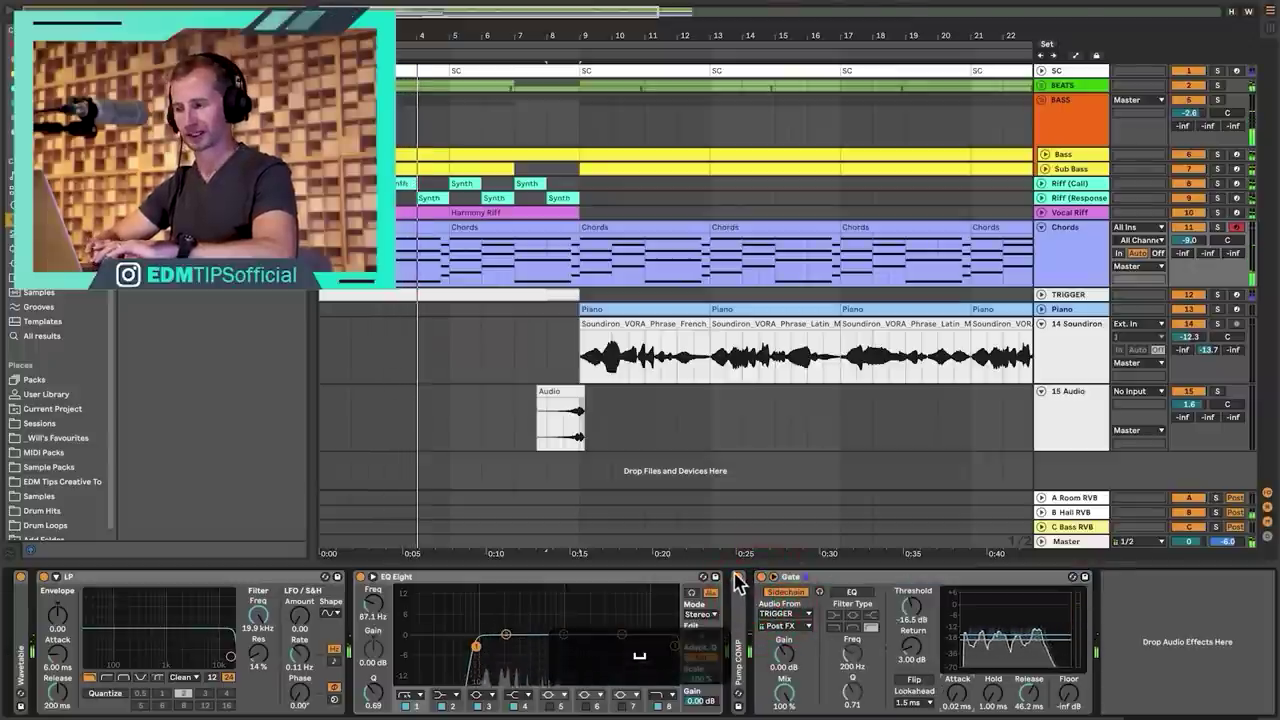
{"action": "left_click", "coordinate": [738, 578]}
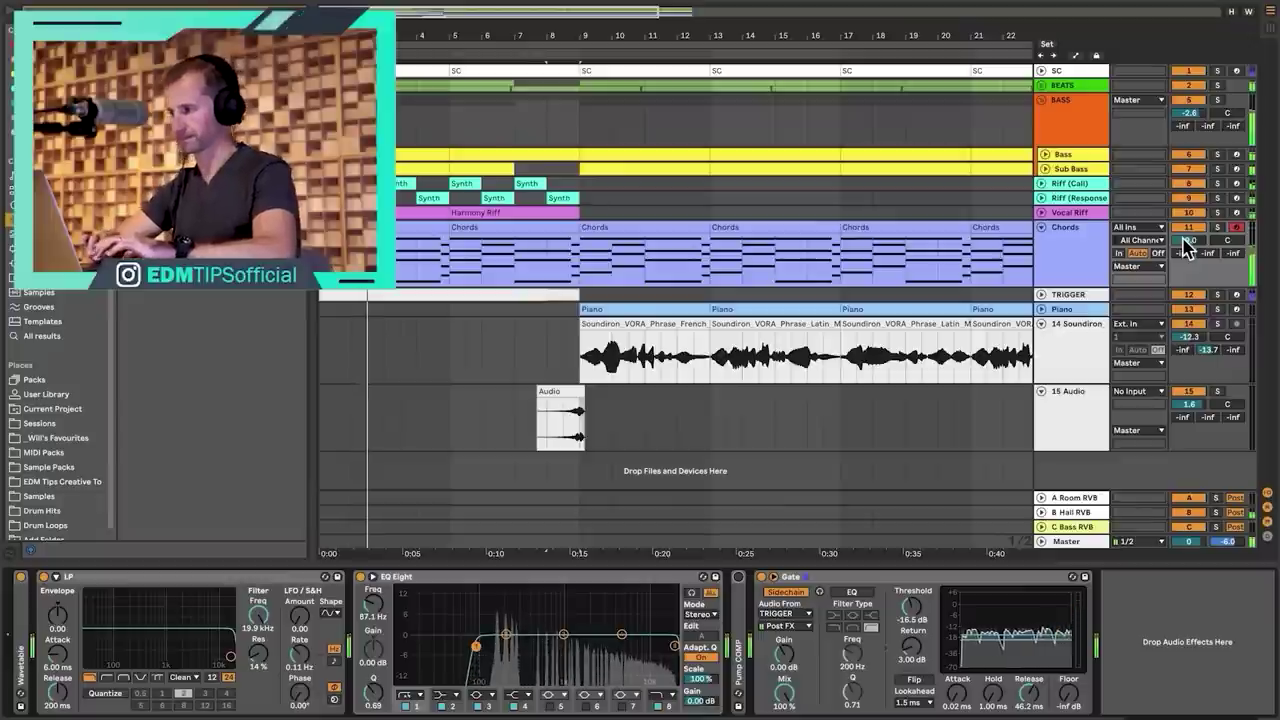
{"action": "left_click", "coordinate": [1217, 228]}
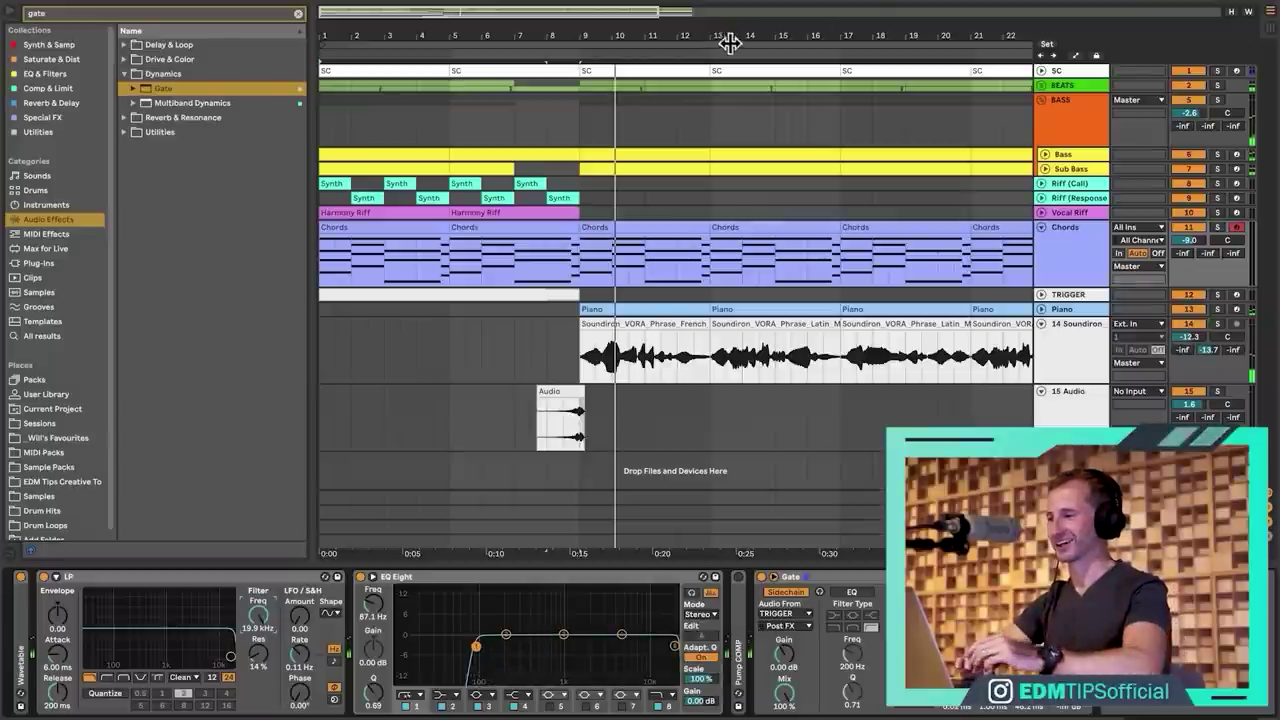
Duplicate the TRIGGER track's clip along the arrangement from bar 9.
{"action": "left_click_drag", "start_coordinate": [741, 40], "coordinate": [741, 12]}
{"action": "left_click", "coordinate": [432, 292]}
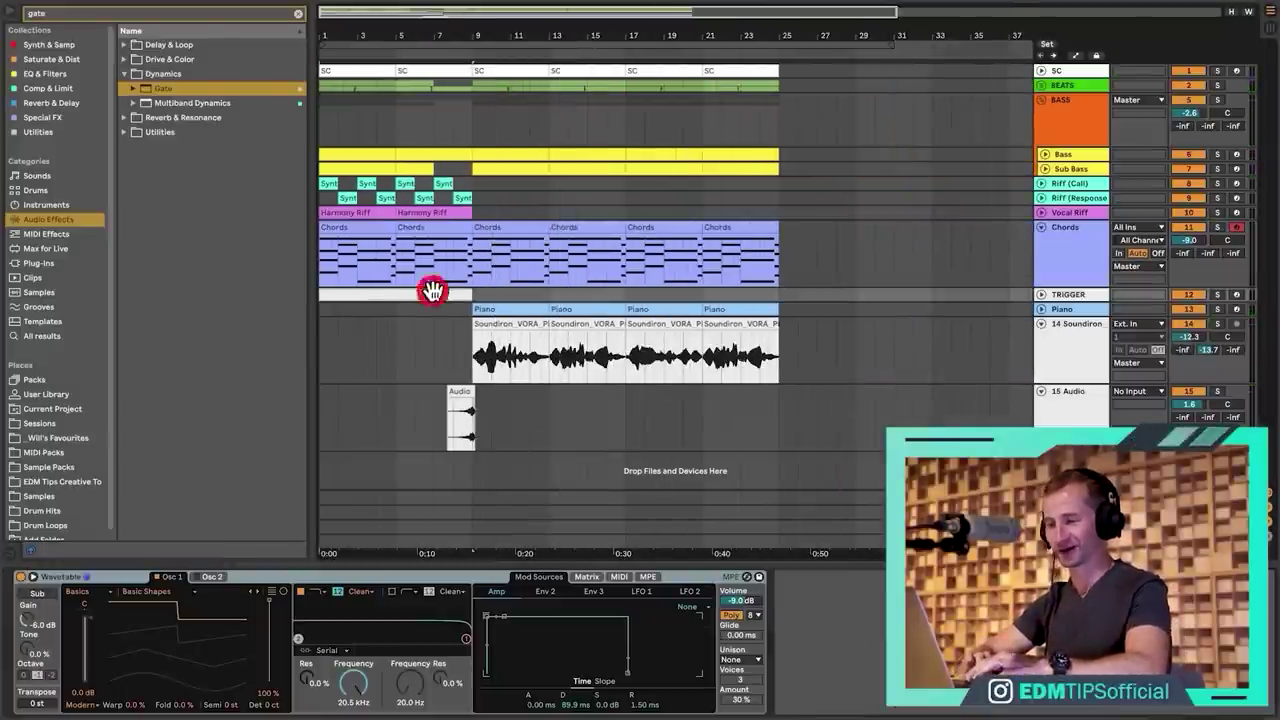
{"action": "key", "text": "super+d"}
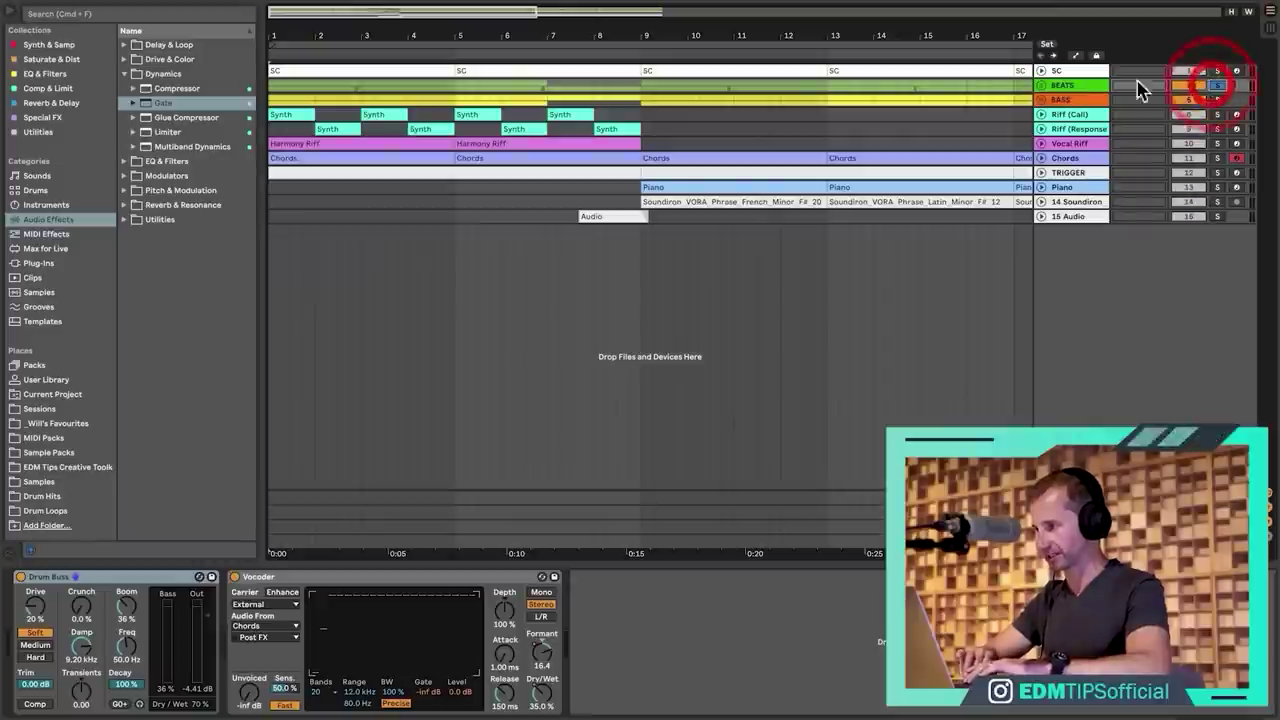
Play the soloed BEATS group, unfold it, and loop the first two bars of its drum clips.
{"action": "key", "text": "space"}
{"action": "left_click", "coordinate": [1042, 86]}
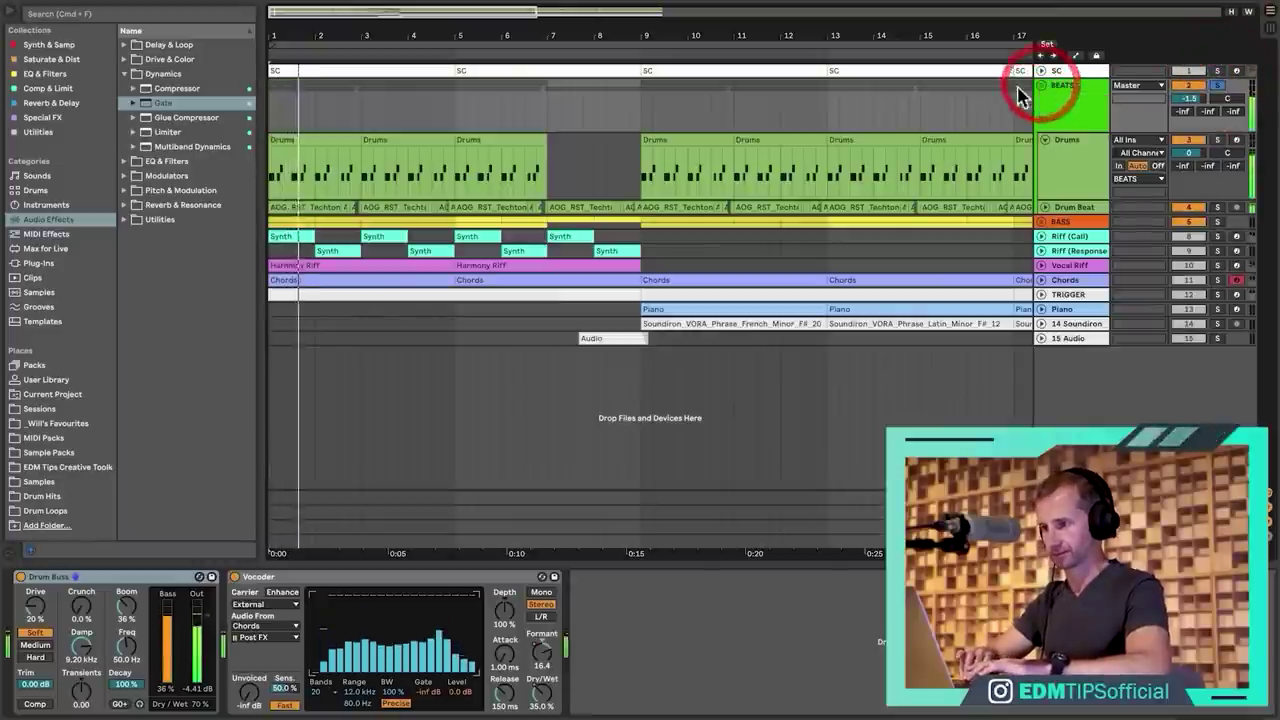
{"action": "left_click_drag", "start_coordinate": [358, 178], "coordinate": [270, 170]}
{"action": "key", "text": "space"}
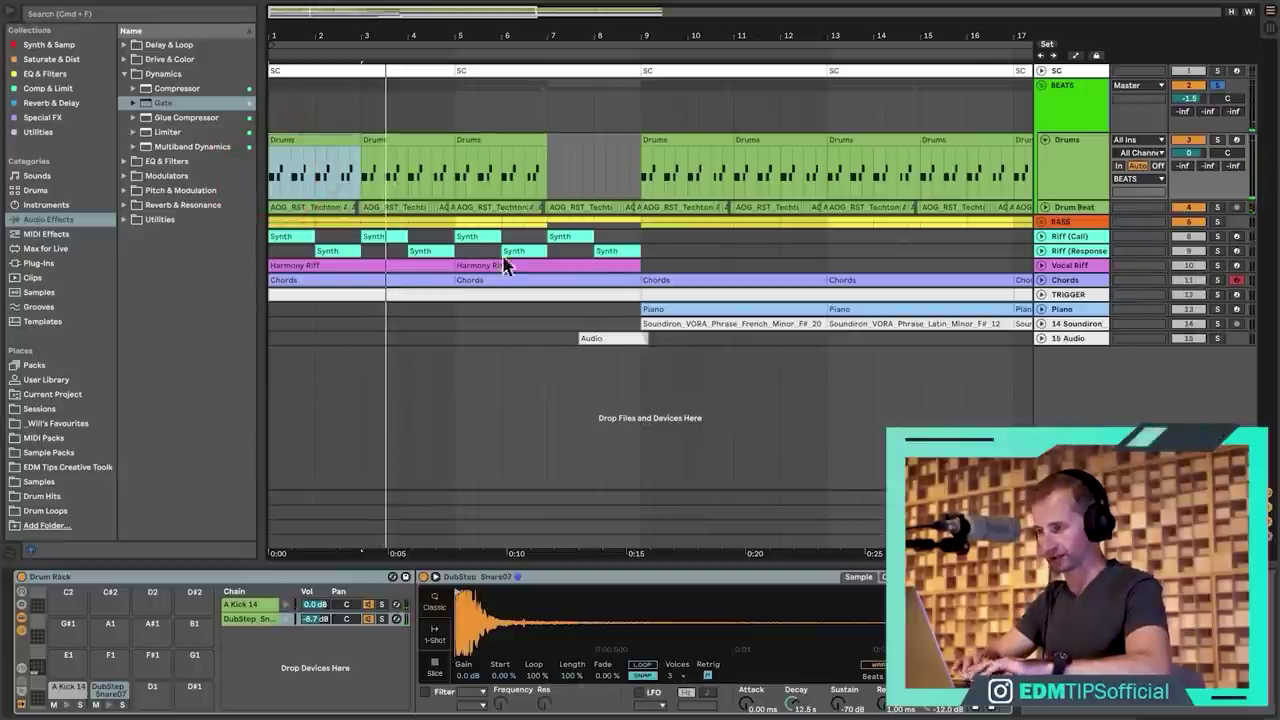
{"action": "left_click", "coordinate": [360, 206]}
{"action": "key", "text": "super+l"}
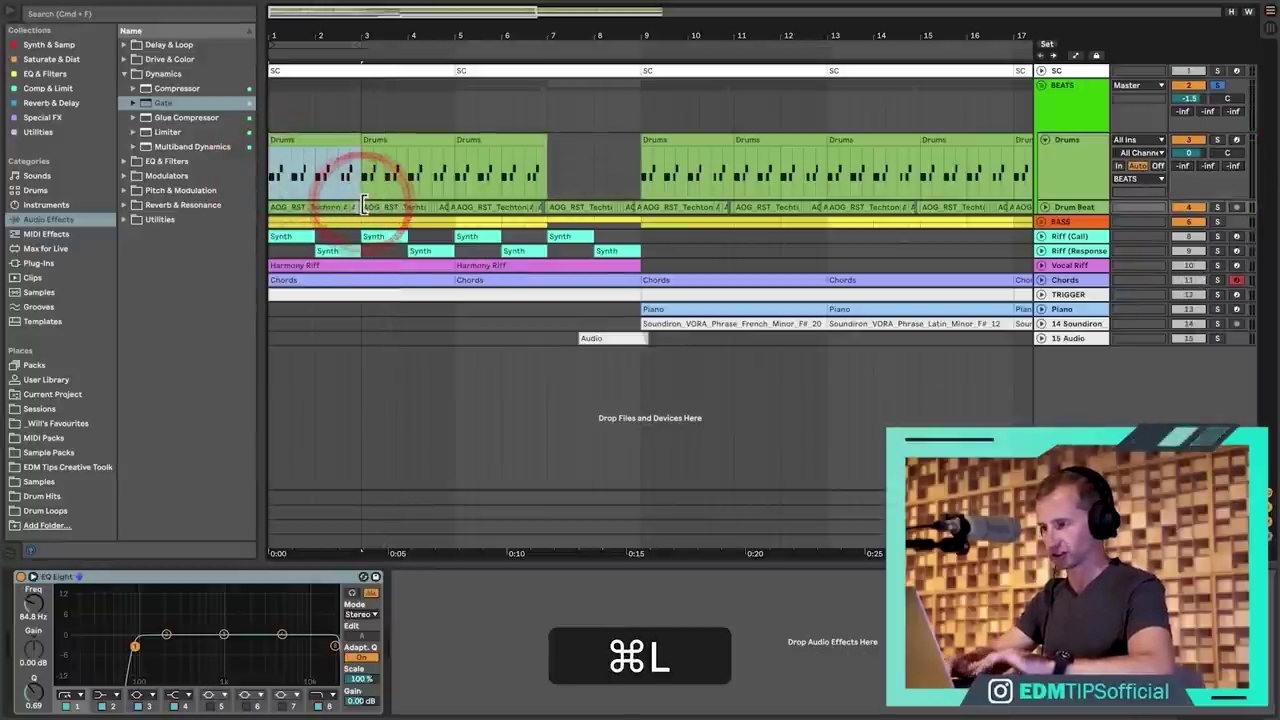
Show the Drums track's Drum Rack and open the Will's Vocal Hits folder under Vocals in a widened browser.
{"action": "left_click", "coordinate": [1065, 214]}
{"action": "left_click", "coordinate": [1068, 165]}
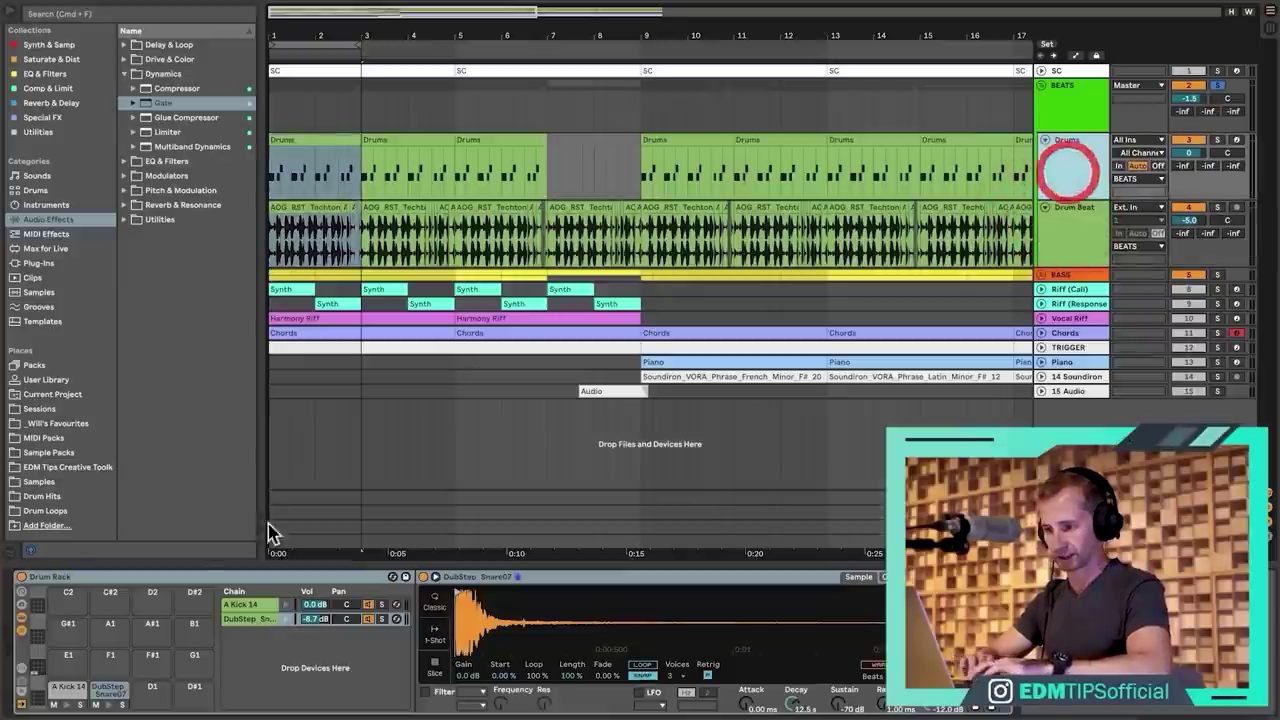
{"action": "left_click", "coordinate": [39, 483]}
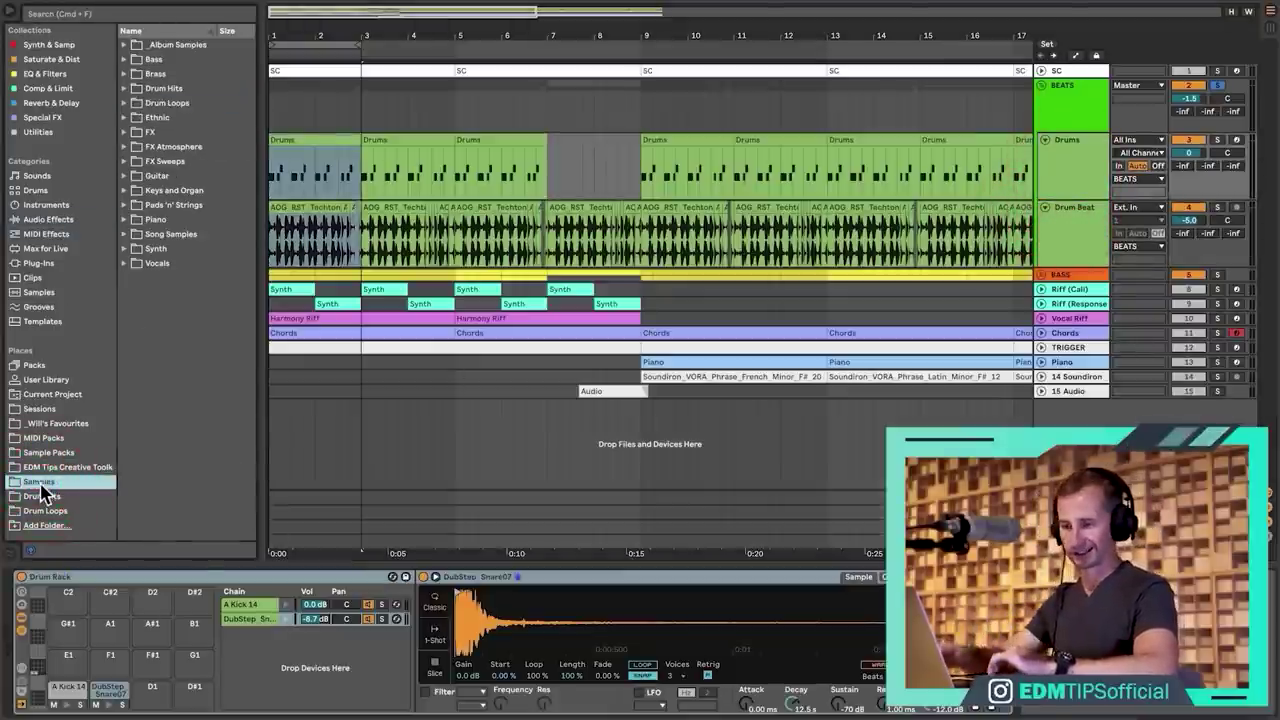
{"action": "left_click", "coordinate": [41, 496]}
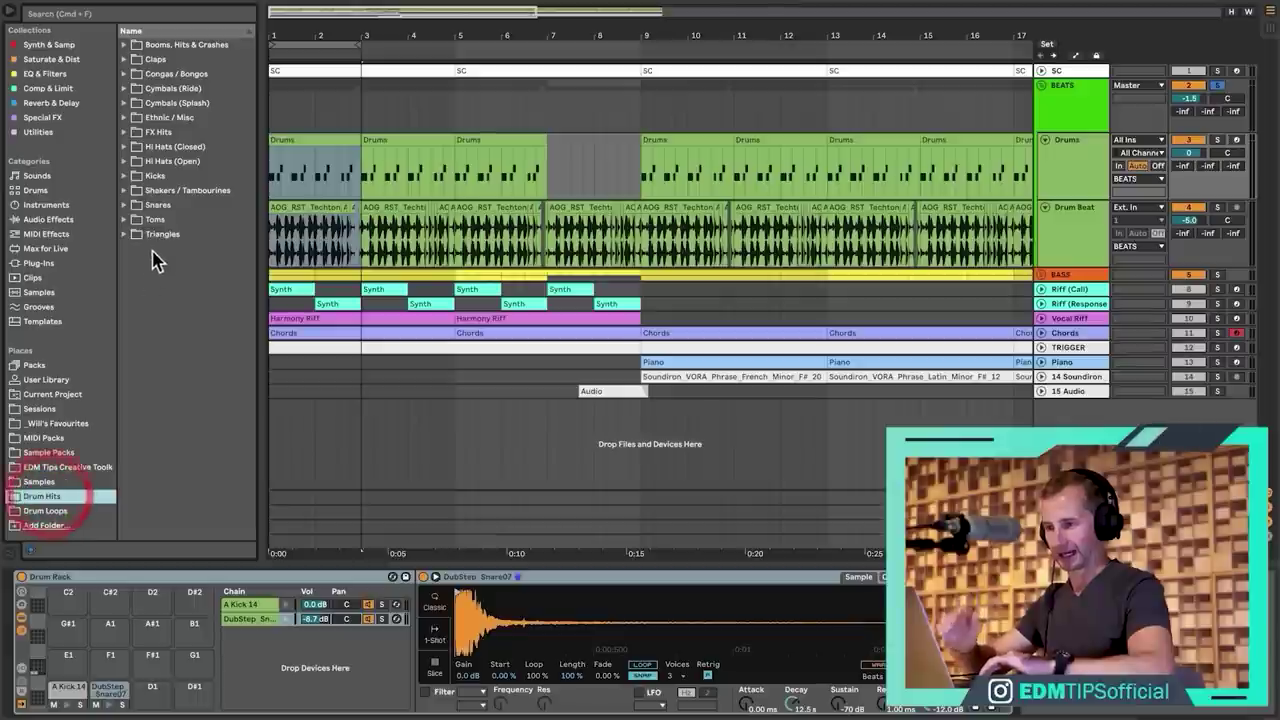
{"action": "left_click", "coordinate": [45, 424]}
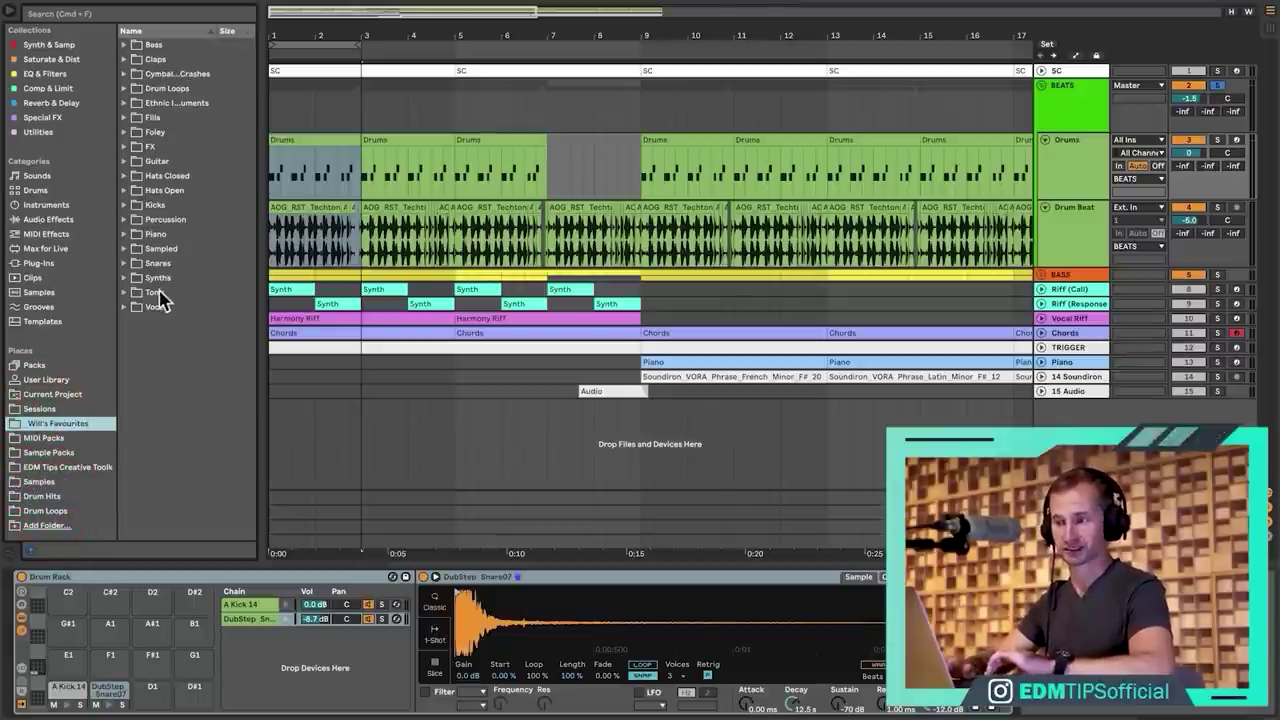
{"action": "left_click", "coordinate": [160, 307]}
{"action": "left_click", "coordinate": [163, 321]}
{"action": "scroll", "coordinate": [163, 320], "scroll_direction": "down", "scroll_amount": 3}
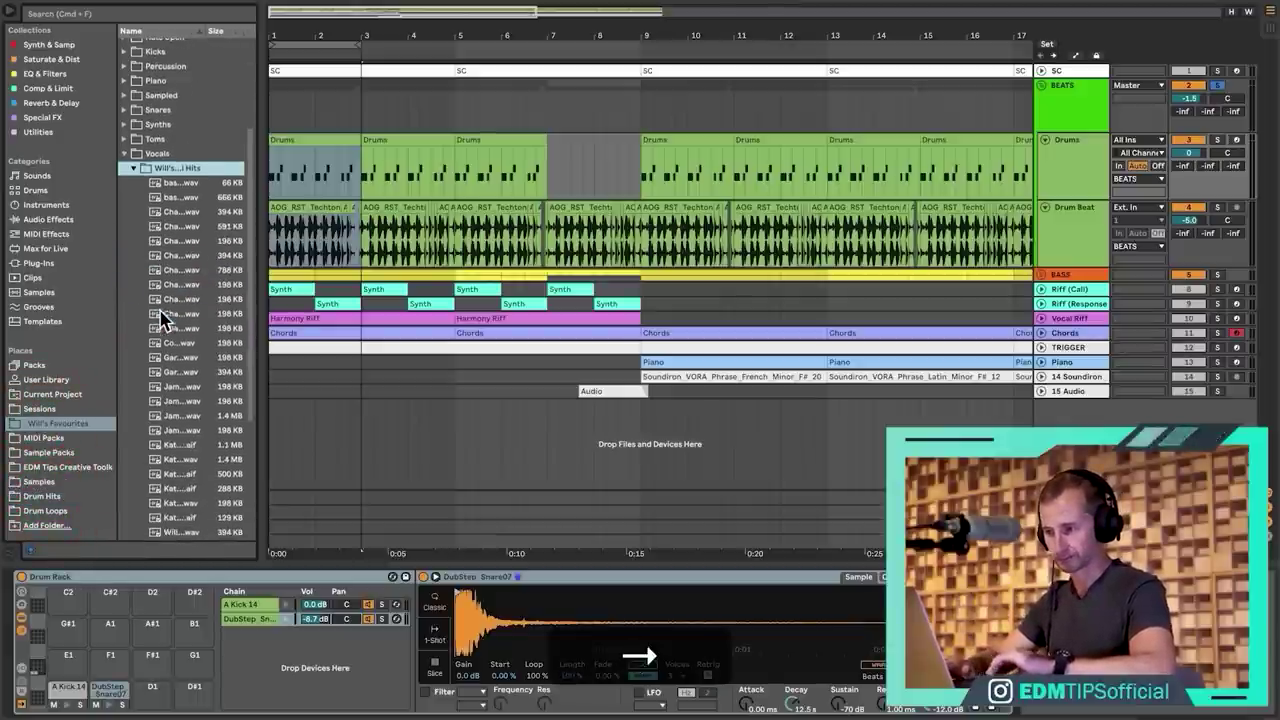
{"action": "left_click_drag", "start_coordinate": [260, 292], "coordinate": [412, 297]}
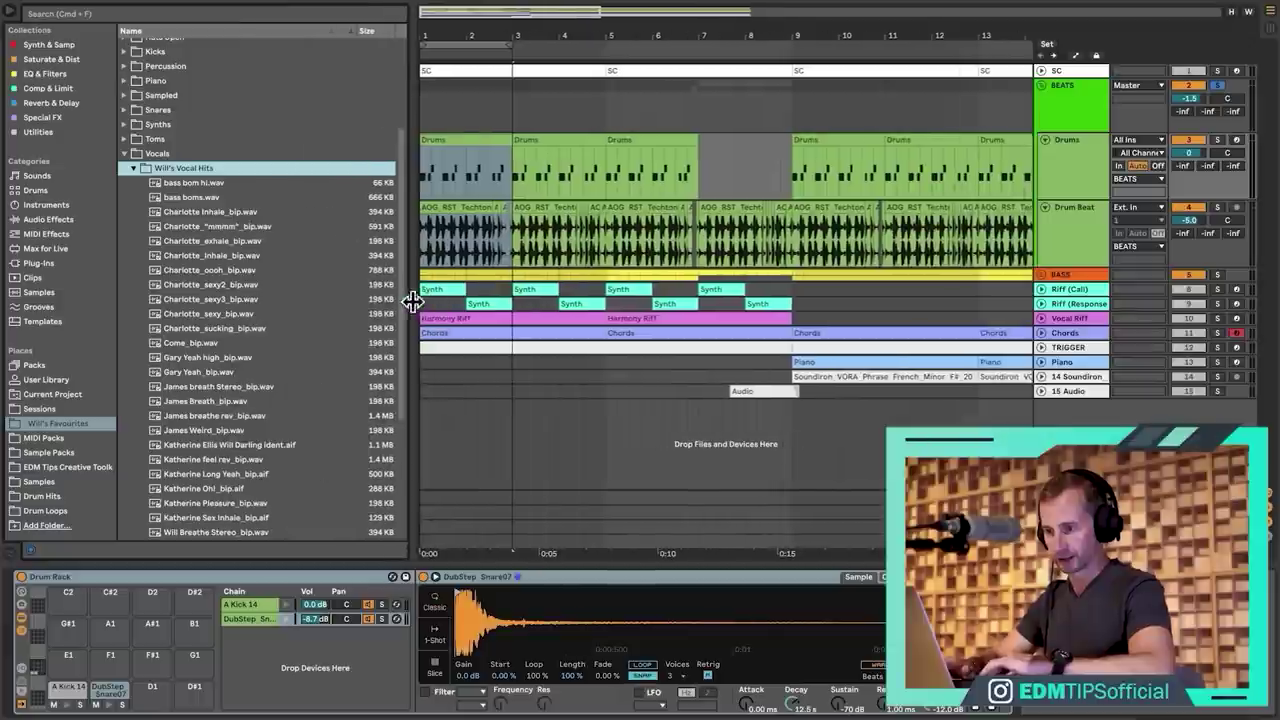
Audition the bass and Charlotte samples in the vocal hits folder.
{"action": "left_click", "coordinate": [188, 183]}
{"action": "key", "text": "Down"}
{"action": "key", "text": "Down"}
{"action": "key", "text": "Down"}
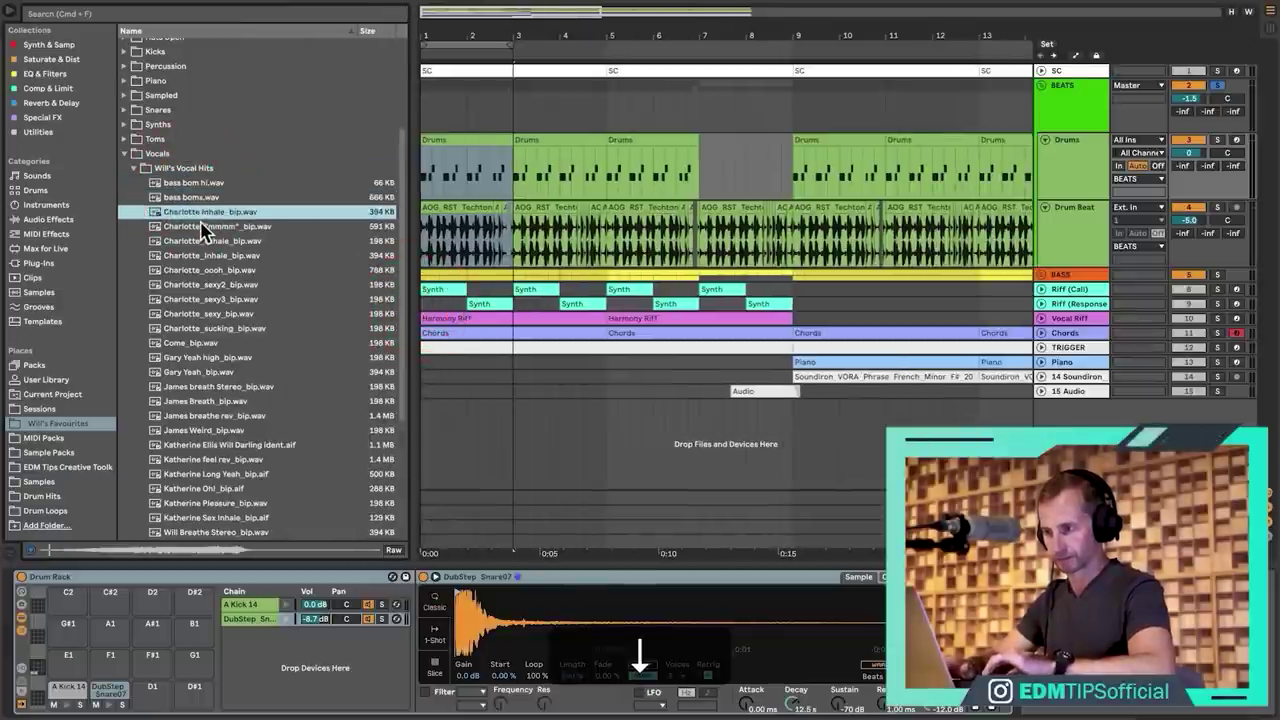
{"action": "key", "text": "Down"}
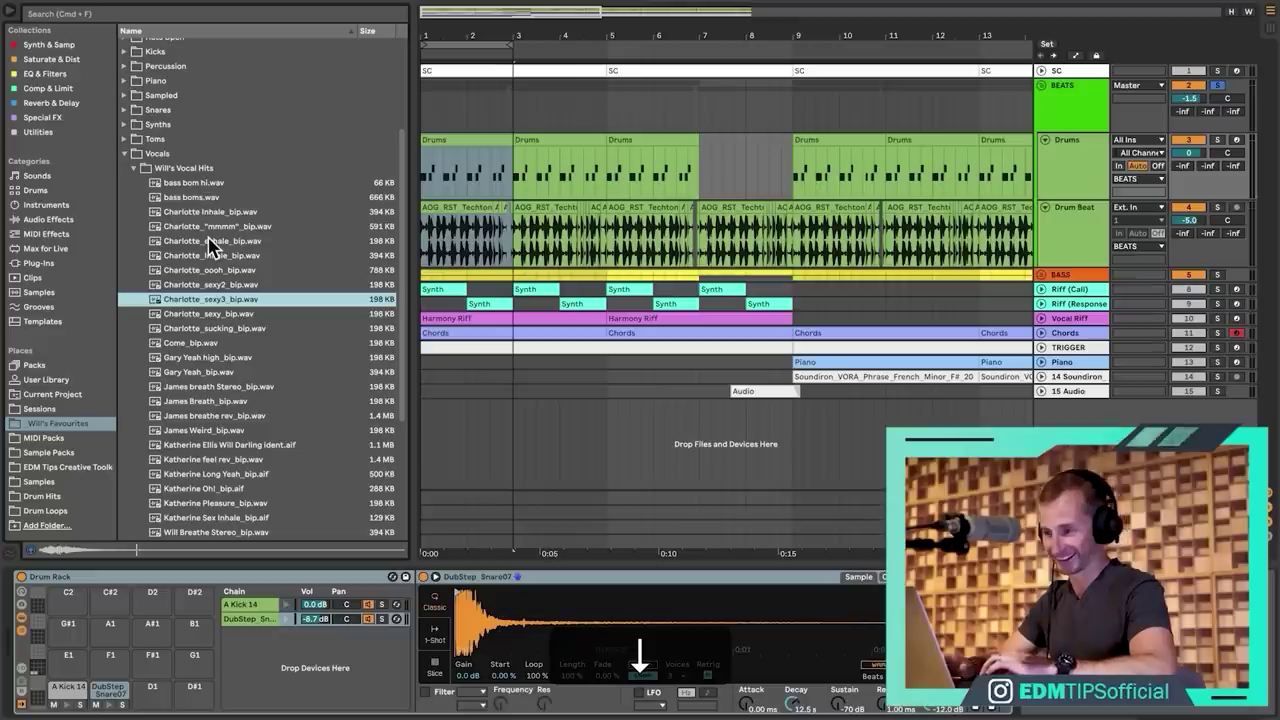
{"action": "key", "text": "Down"}
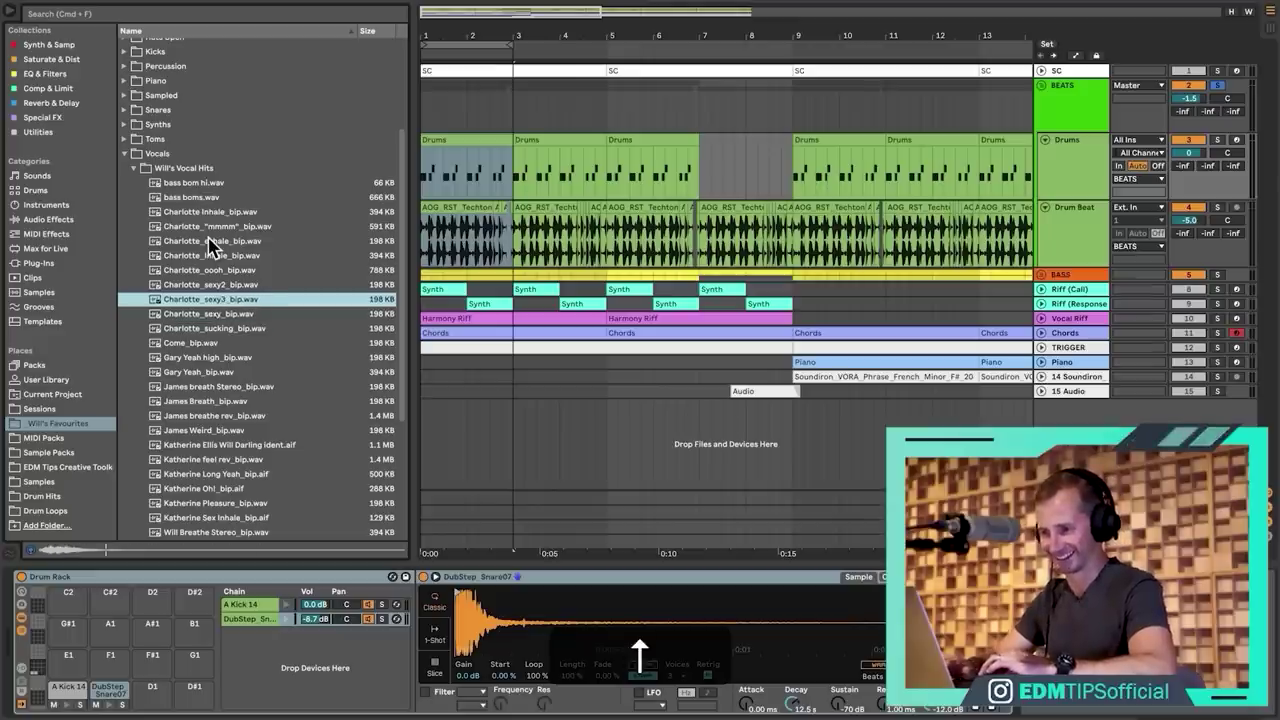
{"action": "key", "text": "Up"}
{"action": "key", "text": "Up"}
{"action": "key", "text": "Up"}
{"action": "key", "text": "Up"}
{"action": "key", "text": "Up"}
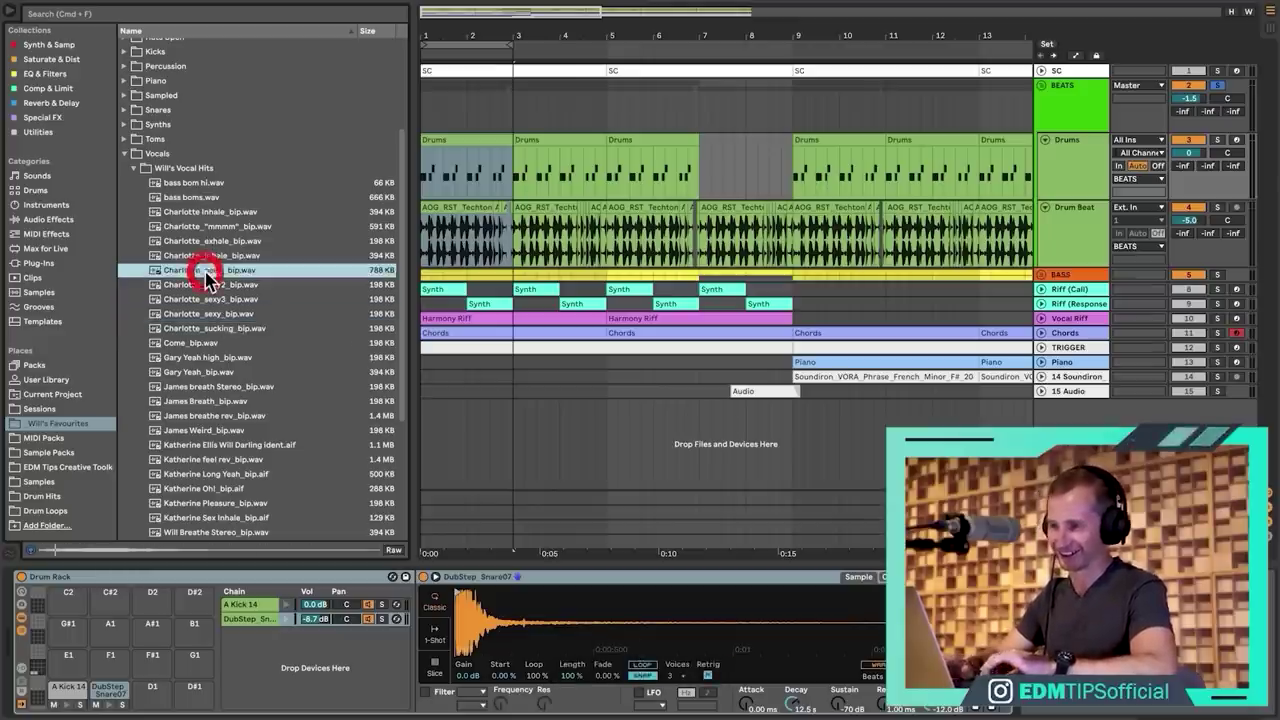
{"action": "key", "text": "Up"}
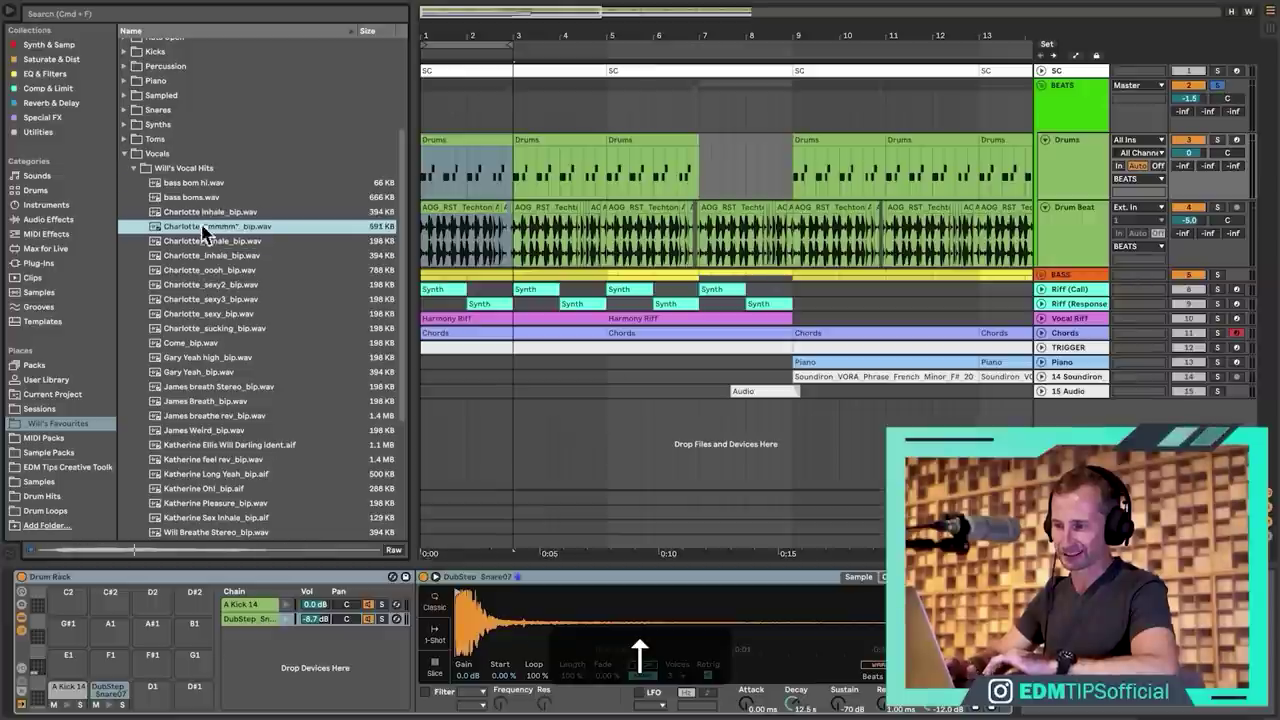
{"action": "key", "text": "Up"}
Audition the James breath samples and load James Breath_bip.wav onto the Drum Rack's D1 pad.
{"action": "left_click", "coordinate": [222, 418]}
{"action": "key", "text": "Up"}
{"action": "key", "text": "Up"}
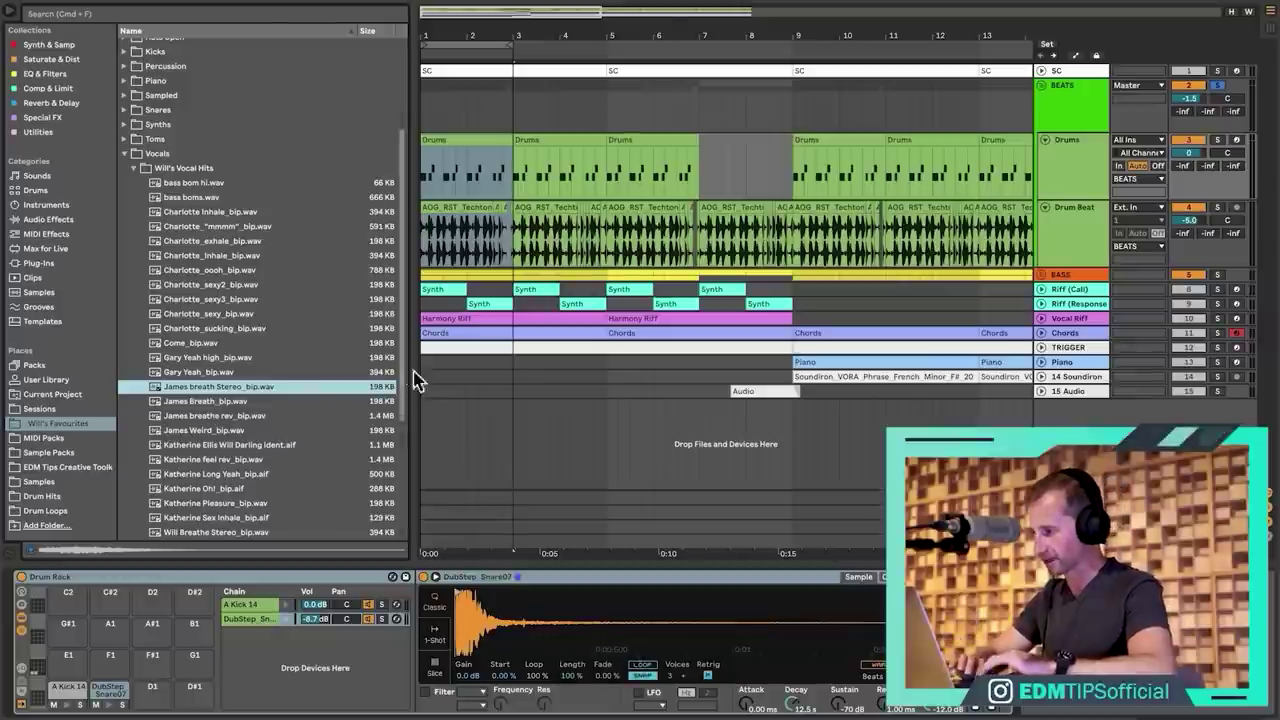
{"action": "left_click", "coordinate": [189, 416]}
{"action": "left_click", "coordinate": [204, 402]}
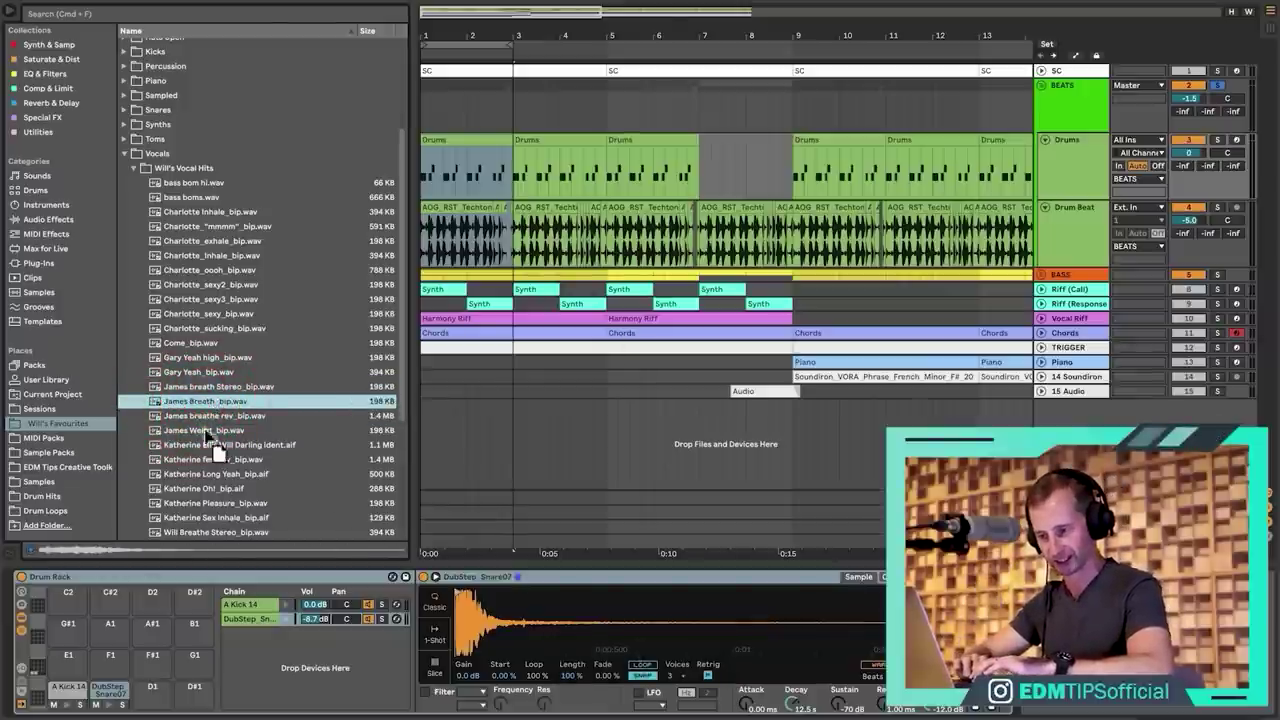
{"action": "left_click_drag", "start_coordinate": [158, 686], "coordinate": [155, 688]}
Load James breath Stereo_bip.wav onto the Drum Rack's D#1 pad and preview its chain.
{"action": "left_click", "coordinate": [212, 386]}
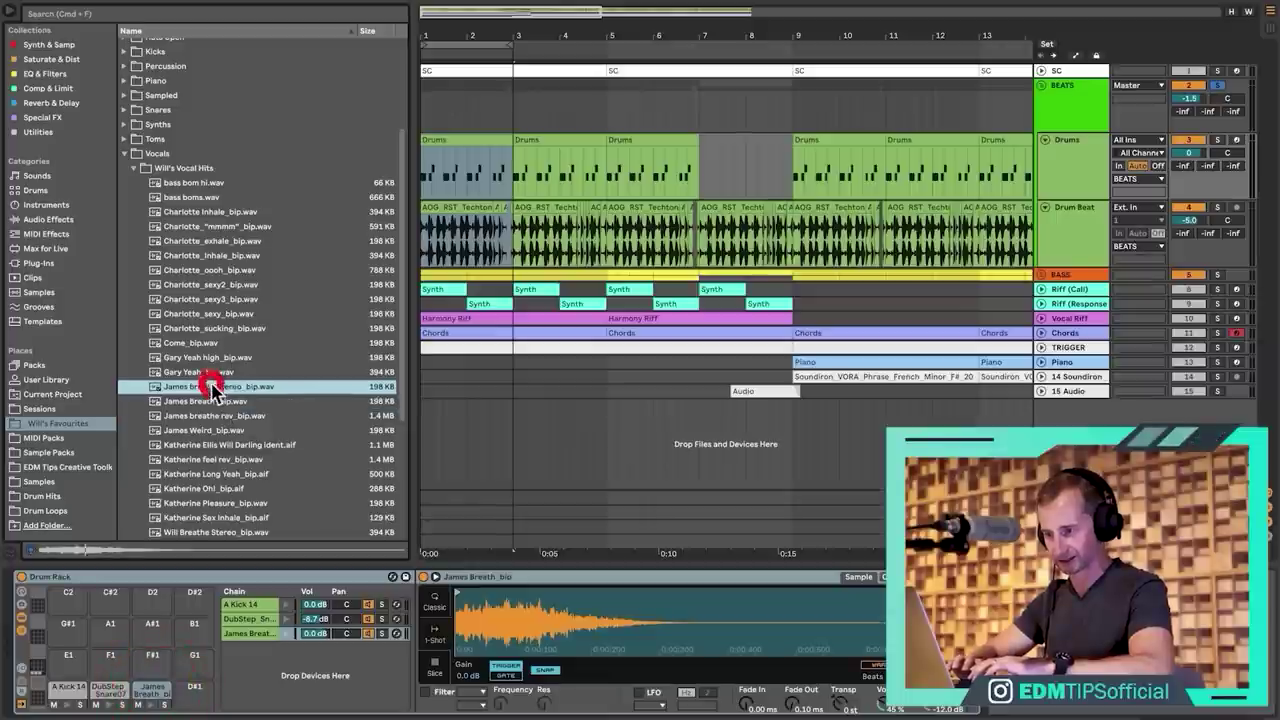
{"action": "left_click_drag", "start_coordinate": [228, 390], "coordinate": [196, 692]}
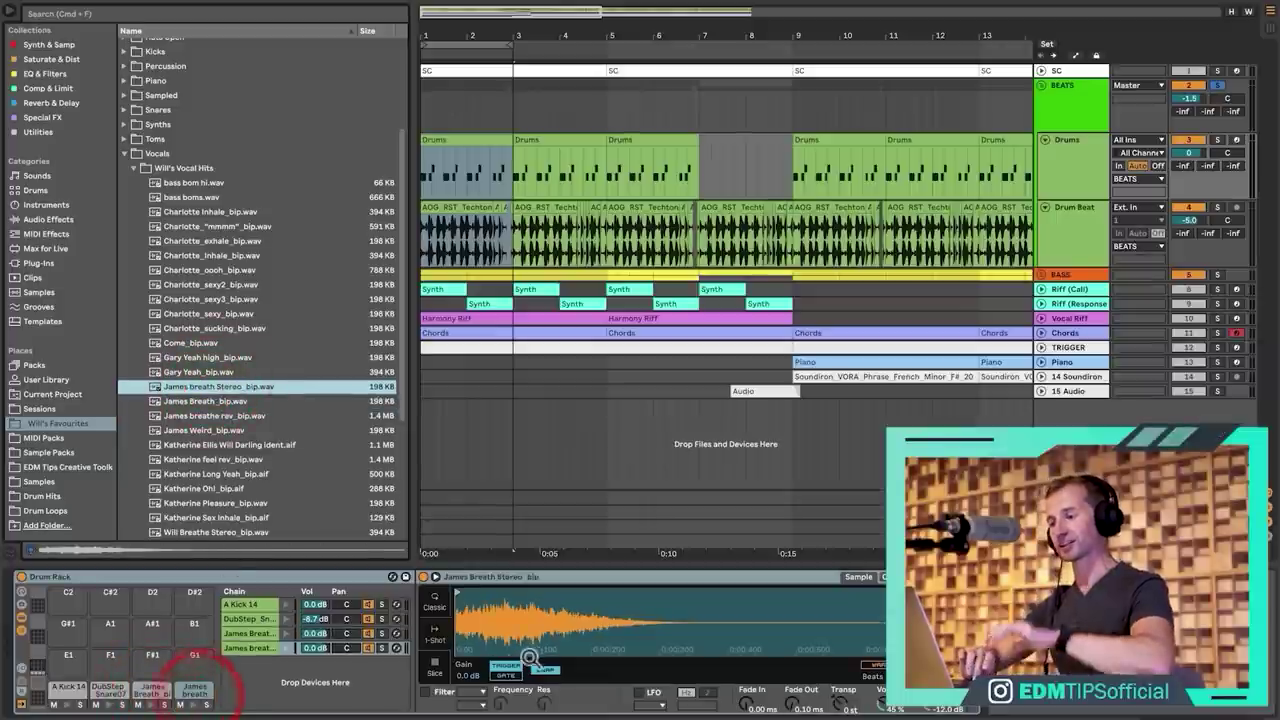
{"action": "left_click", "coordinate": [287, 647]}
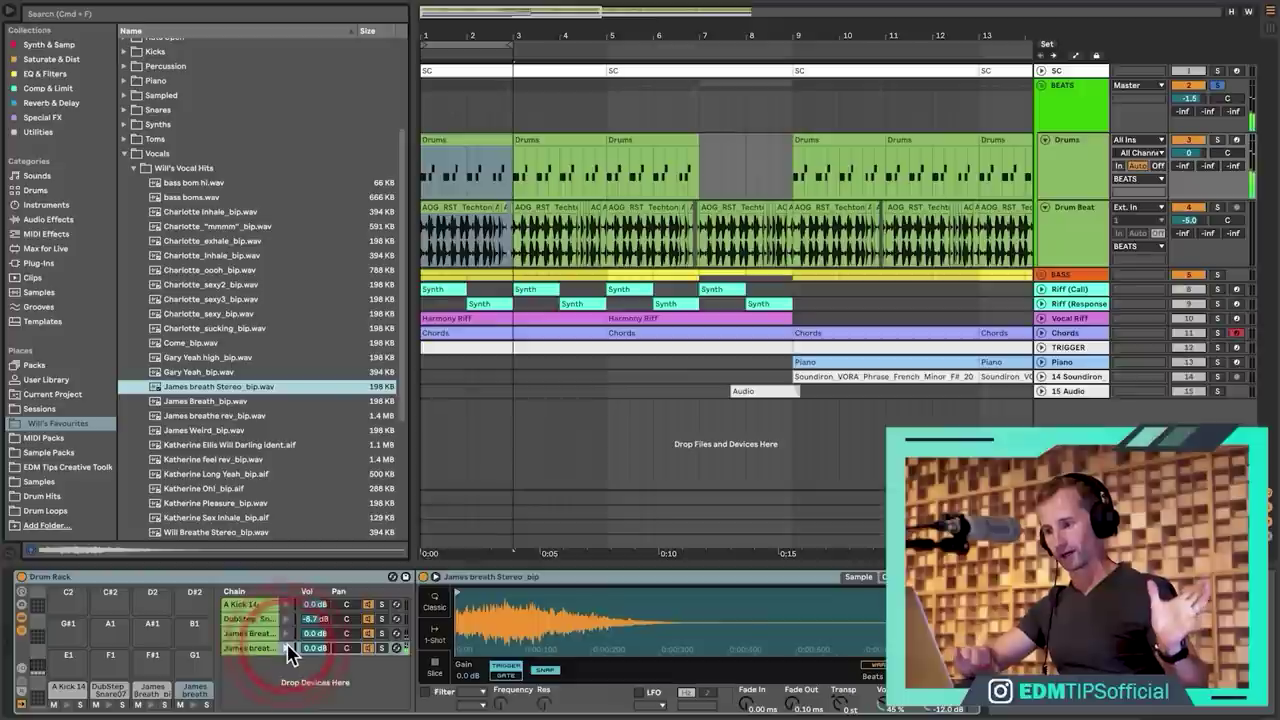
Audition more vocal hits and add Charlotte_sexy2_bip.wav as a new chain in the Drum Rack.
{"action": "left_click", "coordinate": [215, 445]}
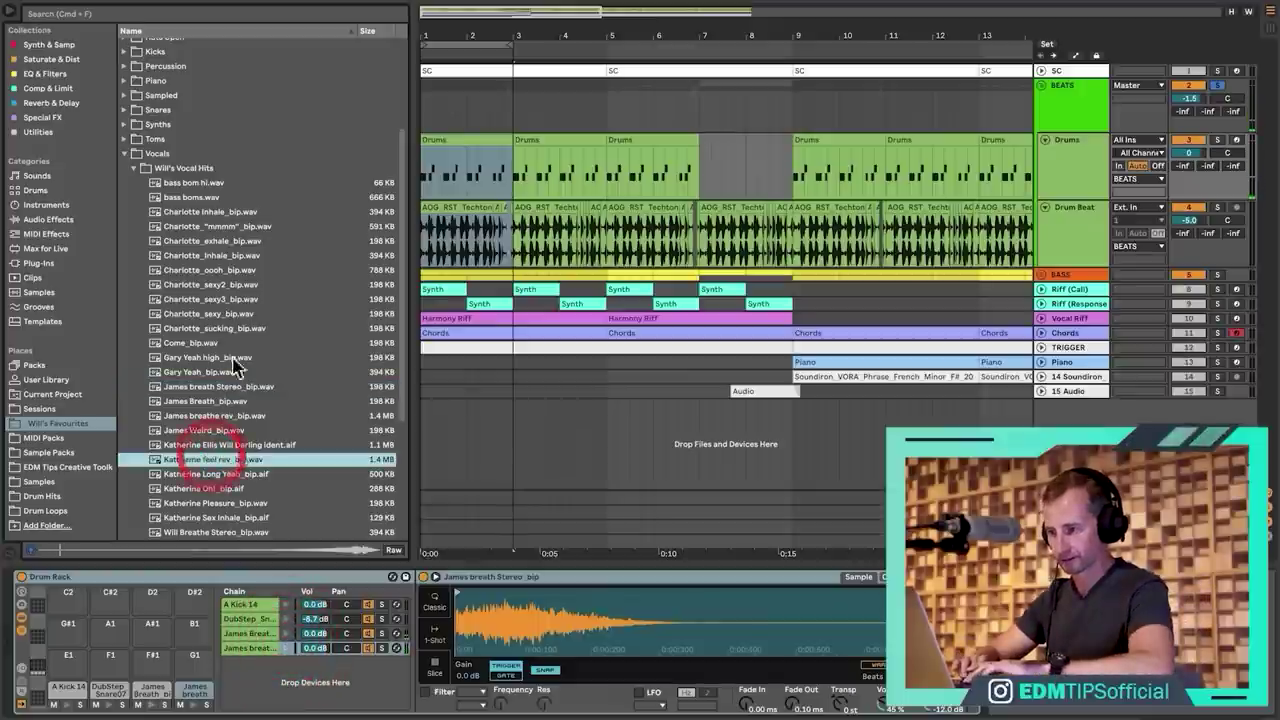
{"action": "left_click", "coordinate": [233, 285]}
{"action": "left_click_drag", "start_coordinate": [222, 290], "coordinate": [268, 582]}
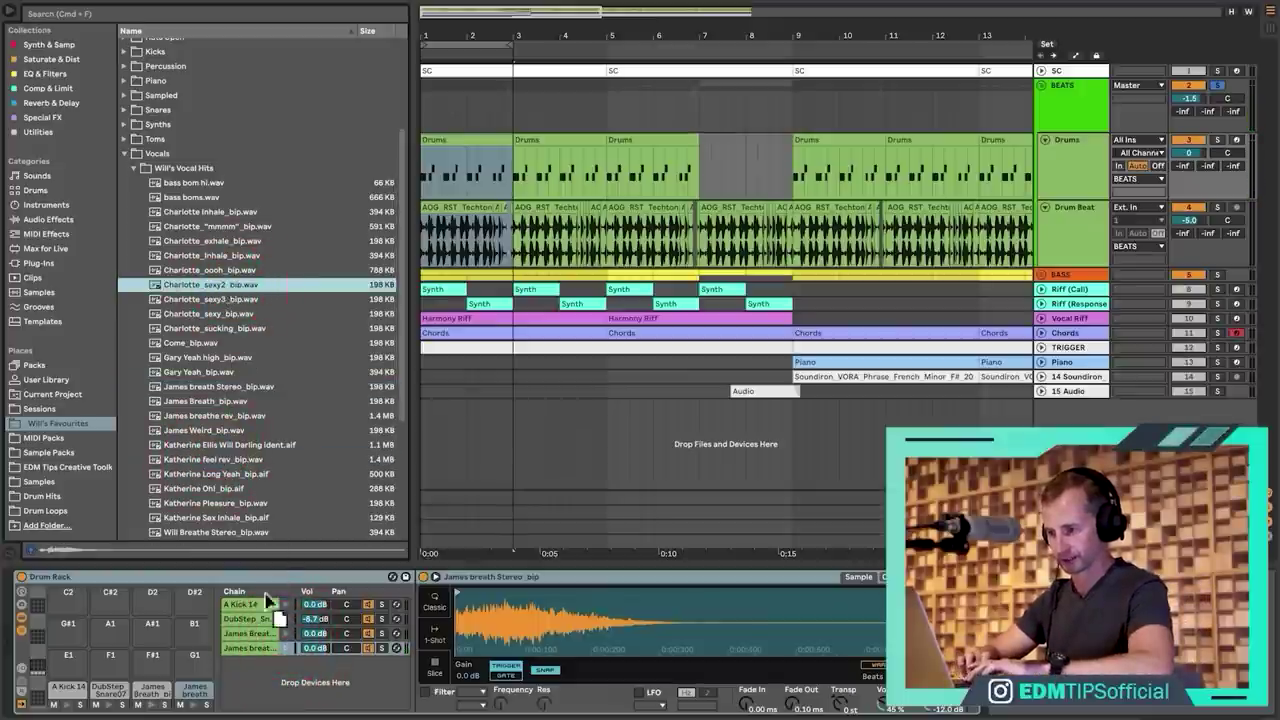
{"action": "left_click_drag", "start_coordinate": [268, 688], "coordinate": [258, 686]}
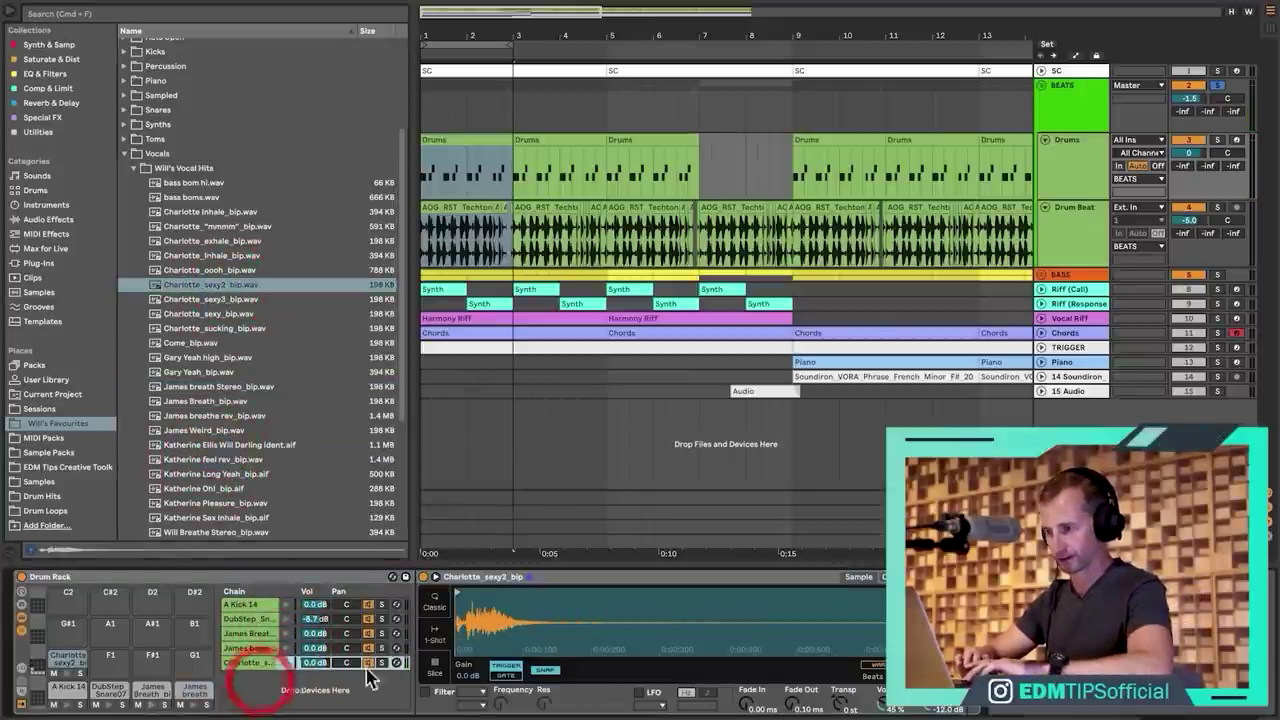
Open the first Drums clip's notes for editing, start playback and solo the Drums track.
{"action": "double_click", "coordinate": [440, 138]}
{"action": "left_click_drag", "start_coordinate": [459, 391], "coordinate": [459, 430]}
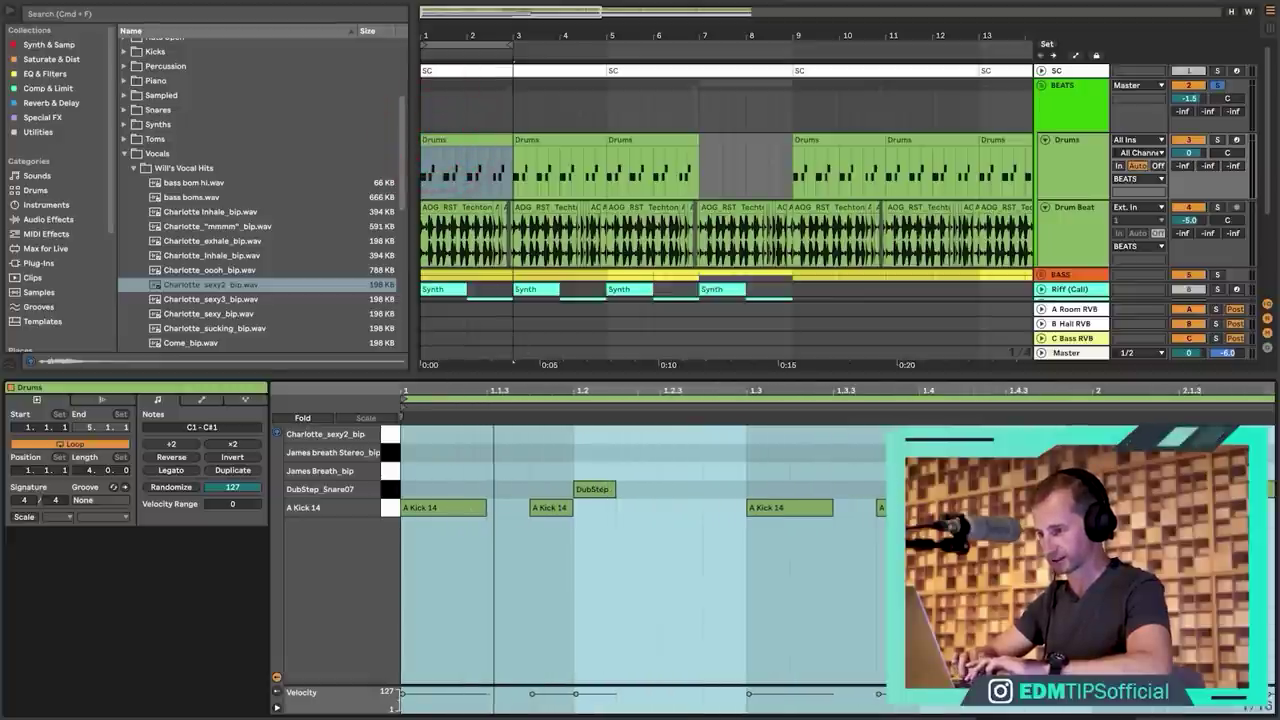
{"action": "key", "text": "space"}
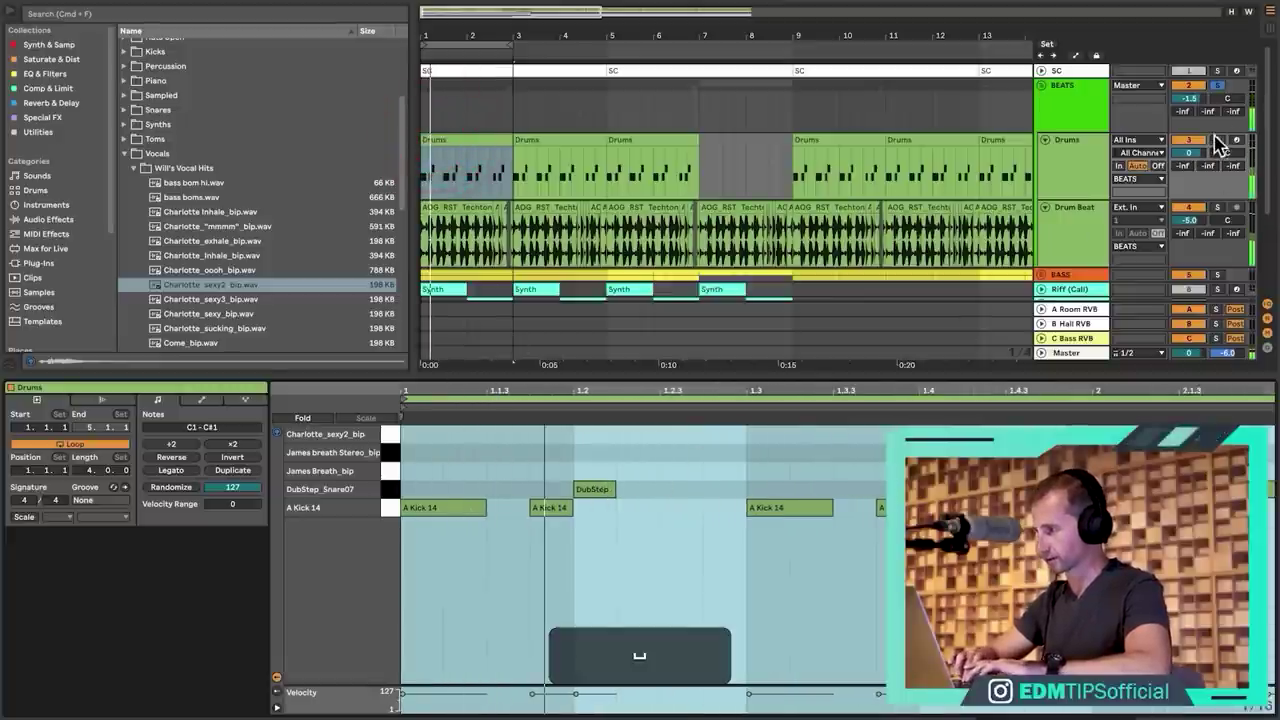
{"action": "left_click", "coordinate": [1217, 139]}
Add a sixteenth-long Charlotte_sexy2_bip note just before beat 1.3 in the first Drums clip and play the loop.
{"action": "left_click", "coordinate": [628, 457]}
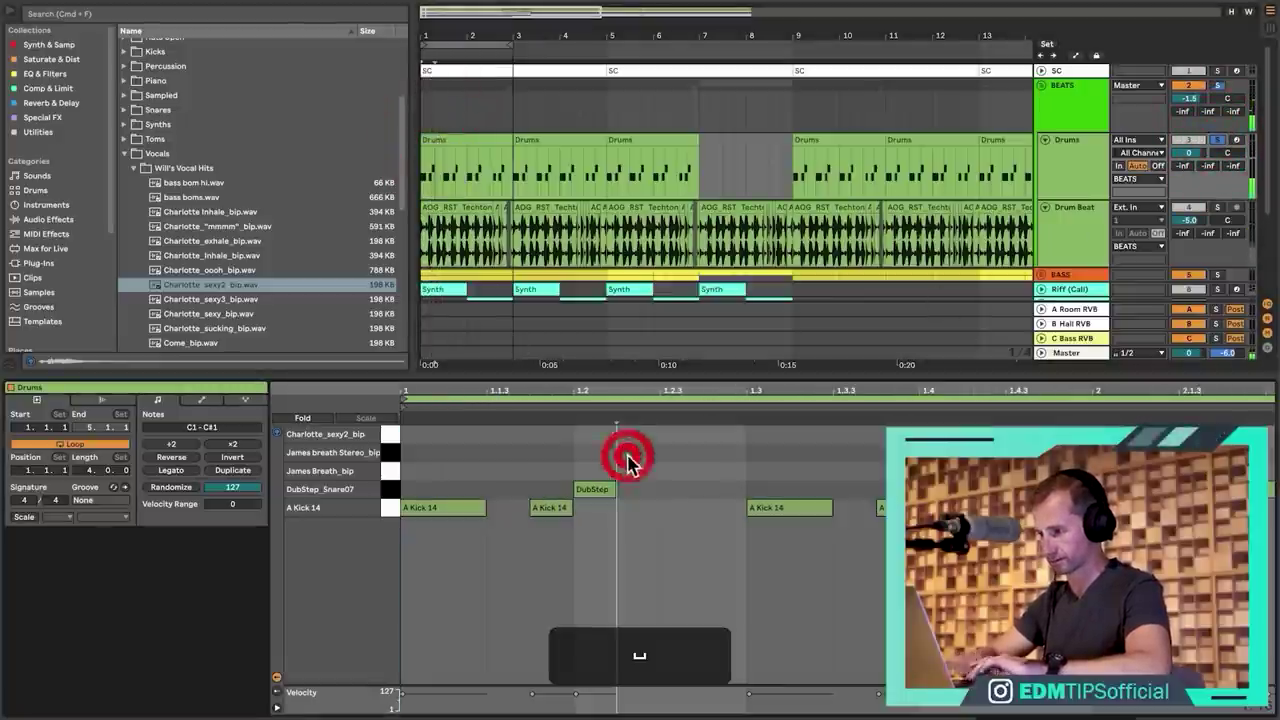
{"action": "double_click", "coordinate": [628, 456]}
{"action": "key", "text": "Right"}
{"action": "key", "text": "Right"}
{"action": "key", "text": "Up"}
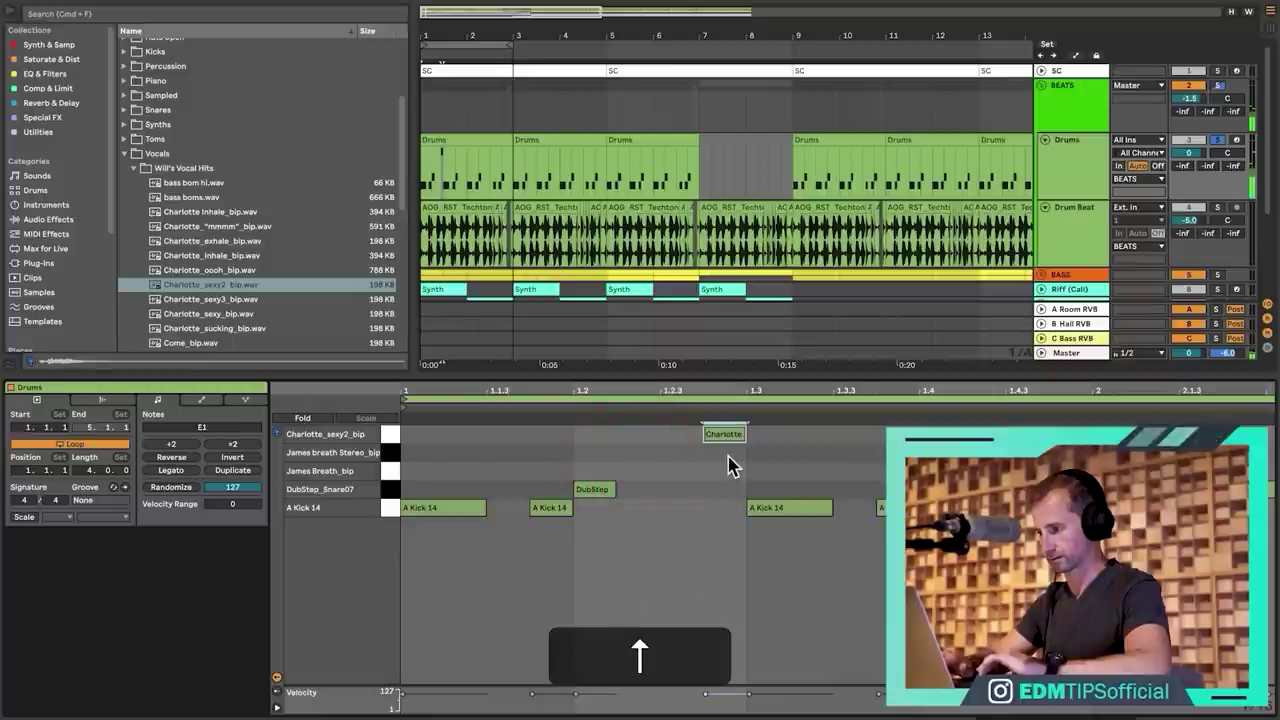
{"action": "key", "text": "Down"}
{"action": "key", "text": "space"}
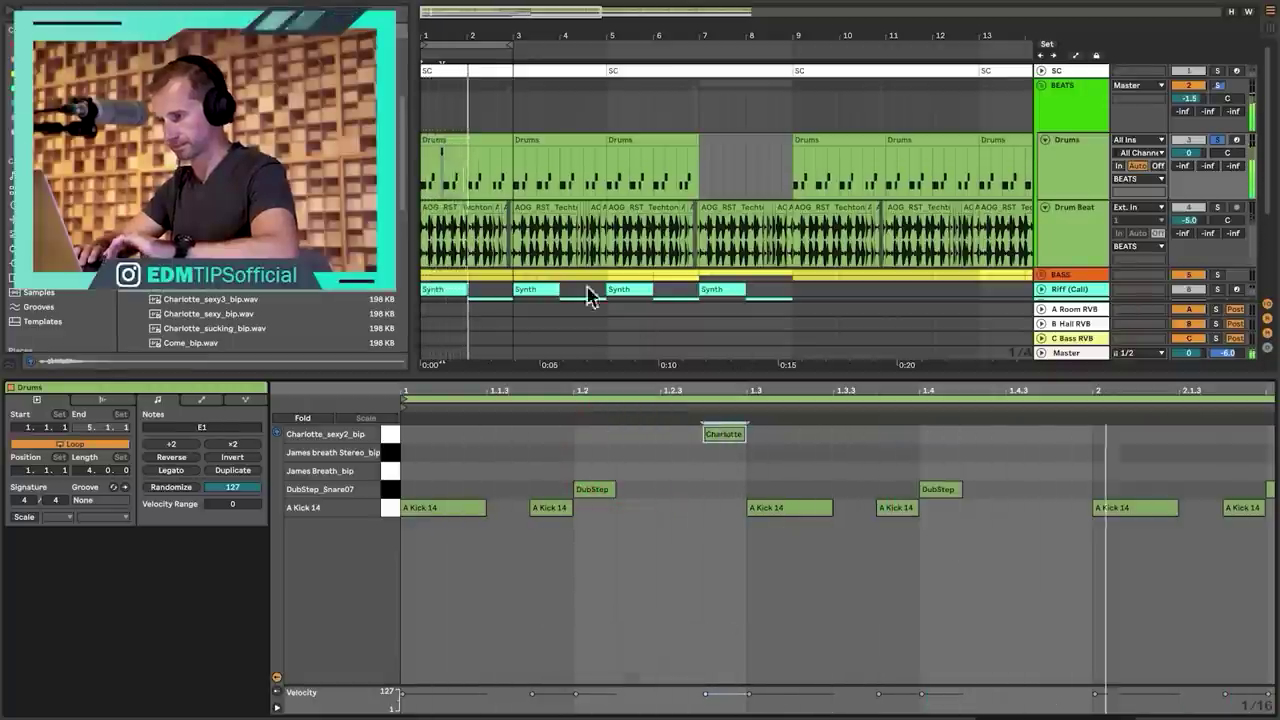
Add a Charlotte_sexy2_bip note on 2.2.3 and James Breath_bip notes on 2.2.4 and 2.3.2 in the Drums clip.
{"action": "key", "text": "space"}
{"action": "scroll", "coordinate": [1173, 461], "scroll_direction": "right", "scroll_amount": 5}
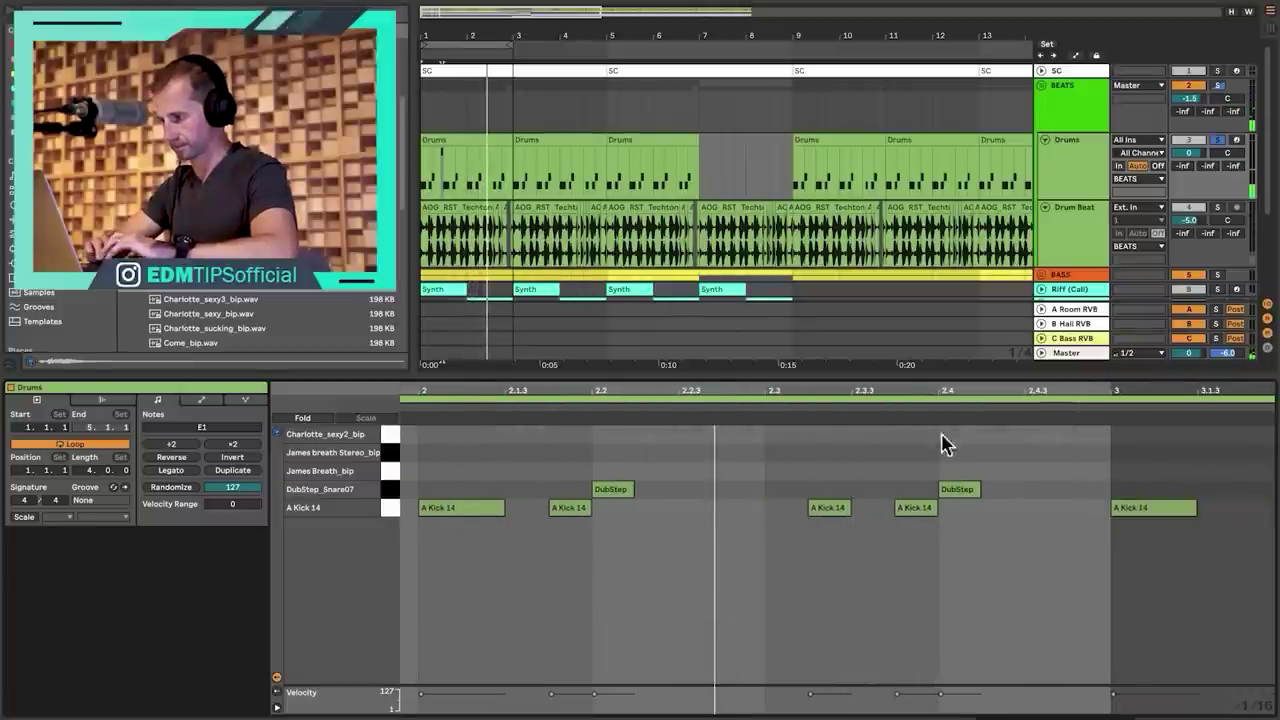
{"action": "left_click", "coordinate": [700, 434]}
{"action": "left_click", "coordinate": [745, 454]}
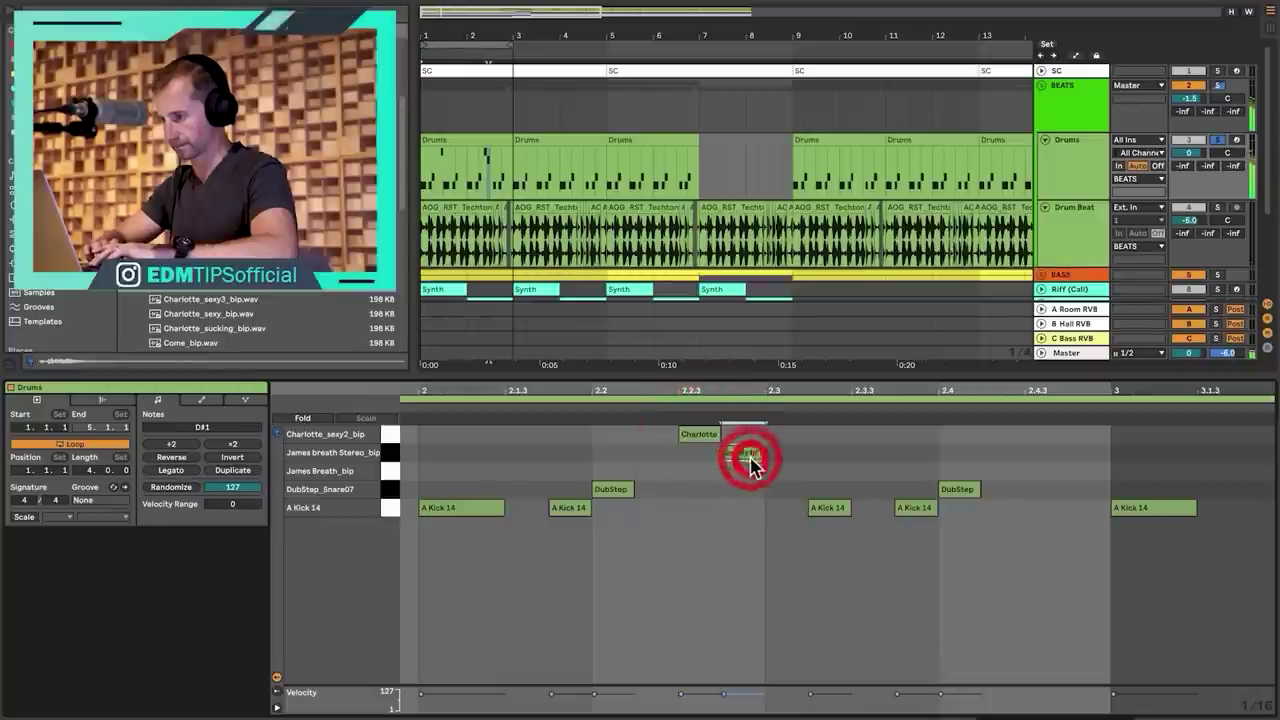
{"action": "key", "text": "Down"}
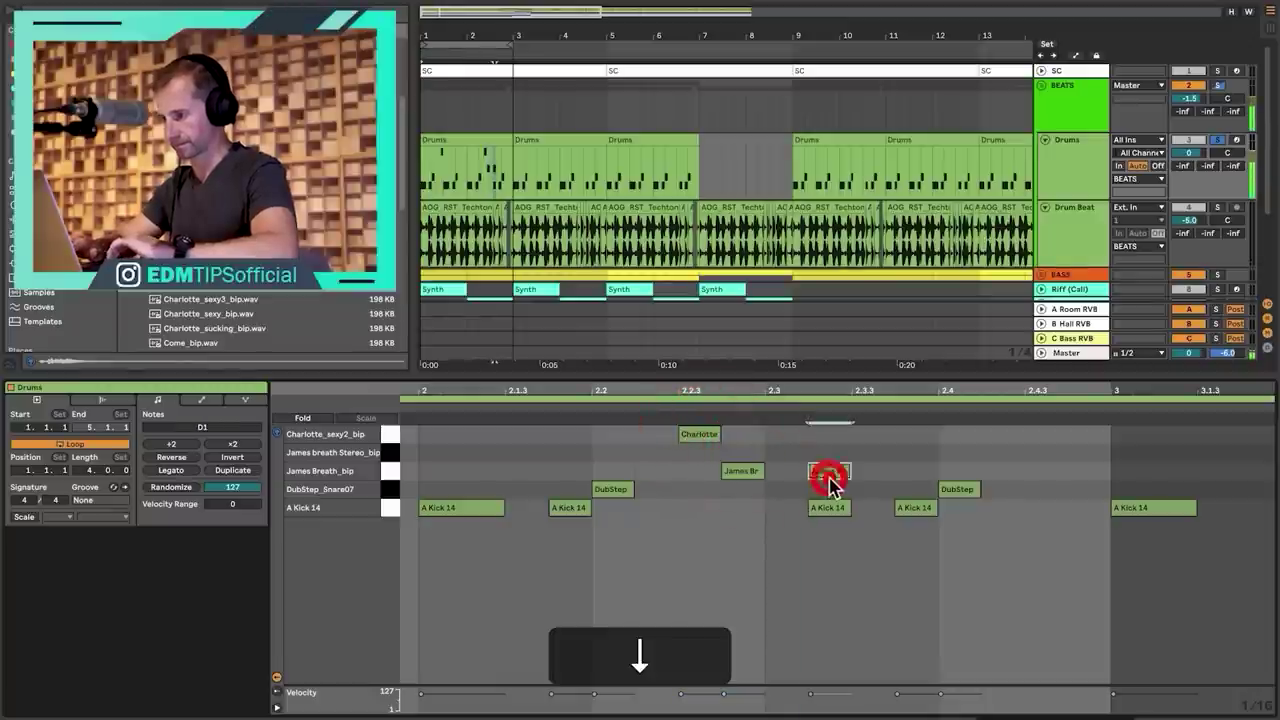
Balance the vocal hits in the Drum Rack by setting James Breath_bip to -12.0 dB and Charlotte_sexy2_bip to -2.0 dB.
{"action": "key", "text": "shift+Tab"}
{"action": "left_click", "coordinate": [308, 648]}
{"action": "key", "text": "space"}
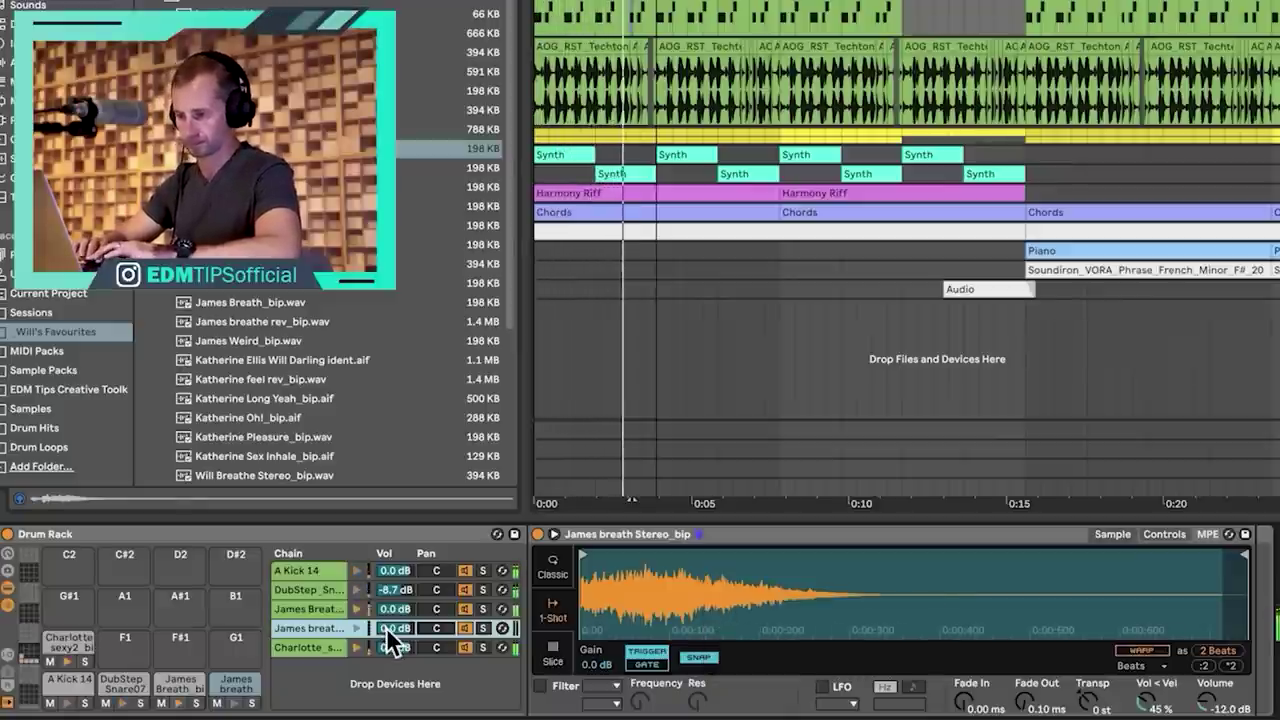
{"action": "left_click_drag", "start_coordinate": [392, 609], "coordinate": [395, 655]}
{"action": "key", "text": "space"}
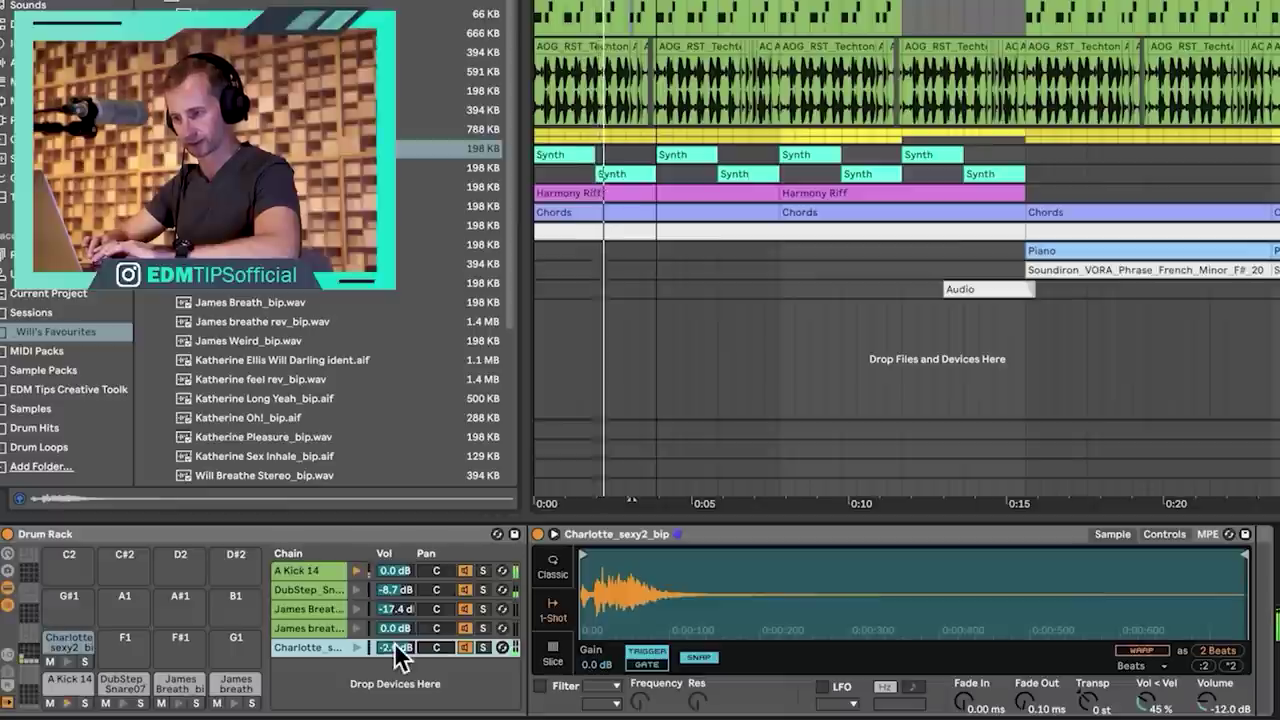
{"action": "left_click_drag", "start_coordinate": [384, 608], "coordinate": [385, 590]}
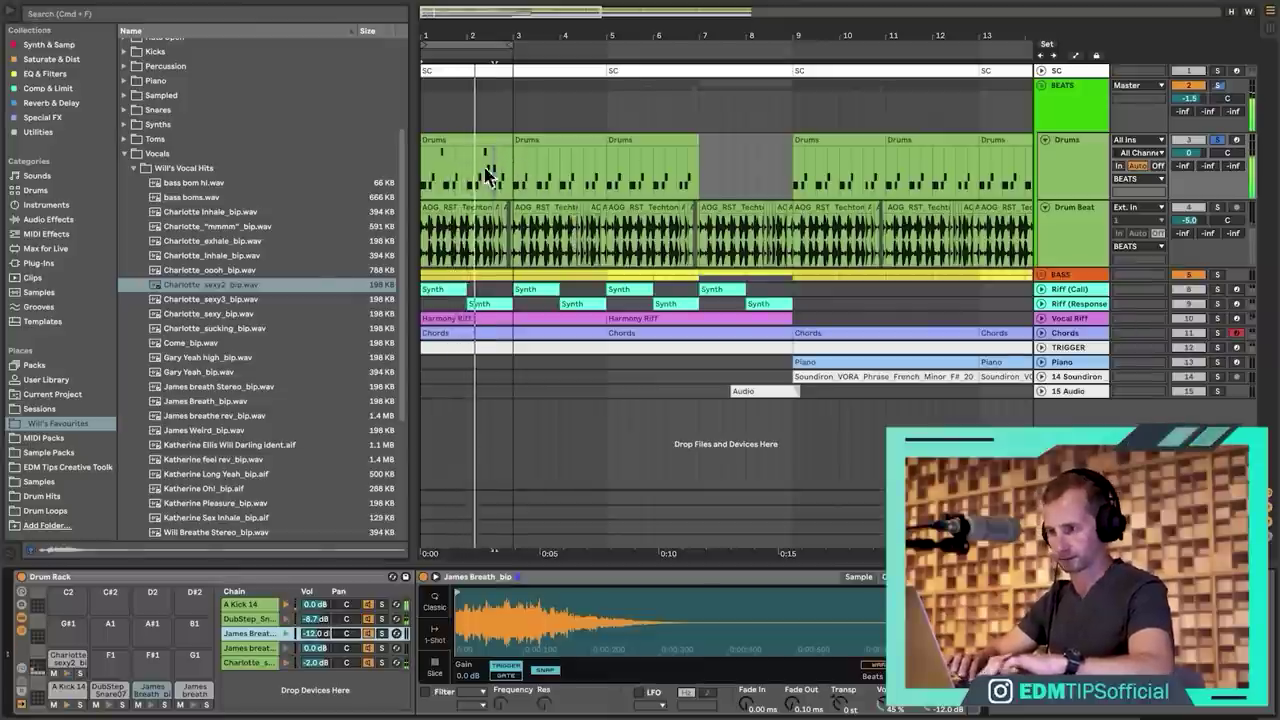
Audition the Charlotte mmmm and inhale samples and the Will Inhale samples in the vocal hits folder.
{"action": "left_click", "coordinate": [204, 227]}
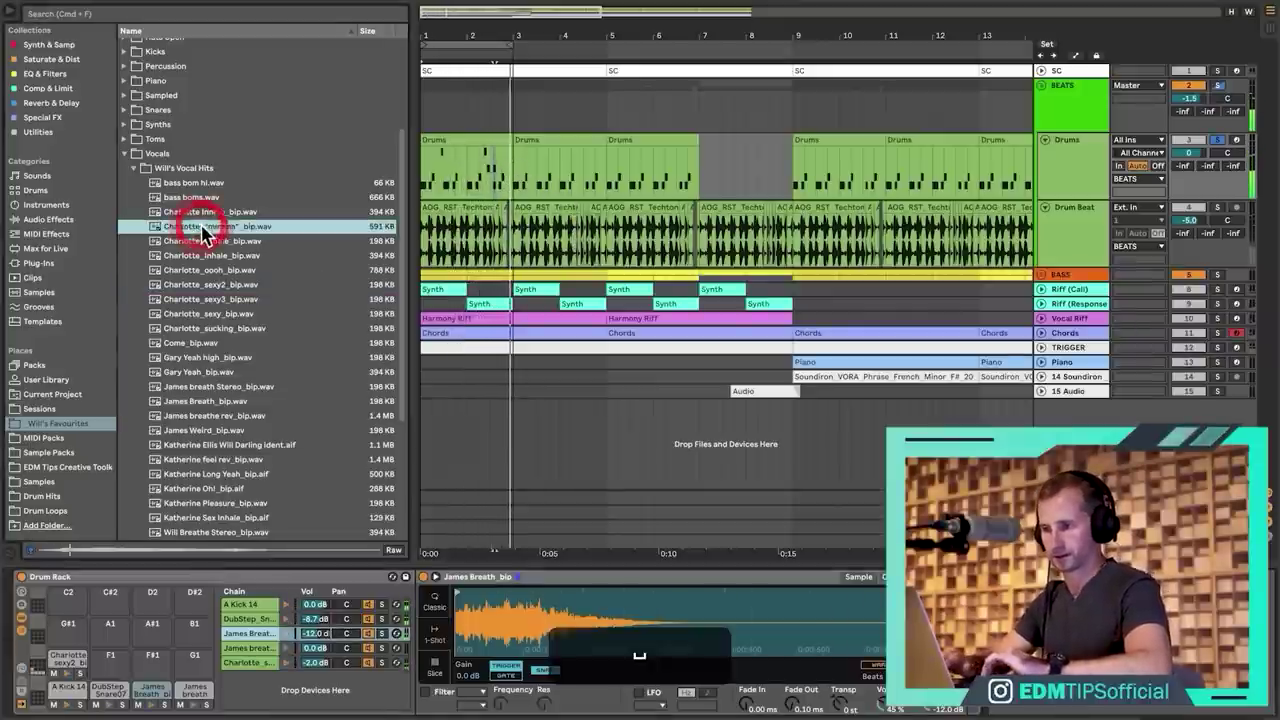
{"action": "key", "text": "Up"}
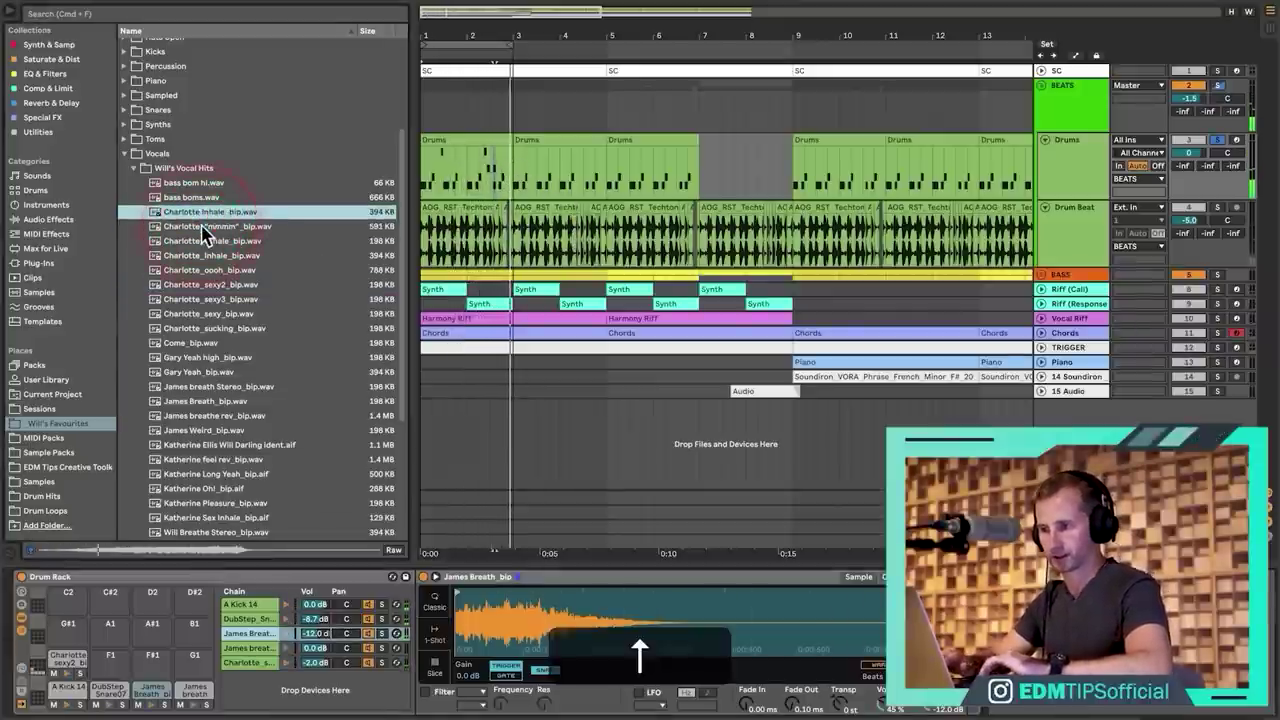
{"action": "scroll", "coordinate": [210, 410], "scroll_direction": "down", "scroll_amount": 5}
{"action": "left_click", "coordinate": [192, 388]}
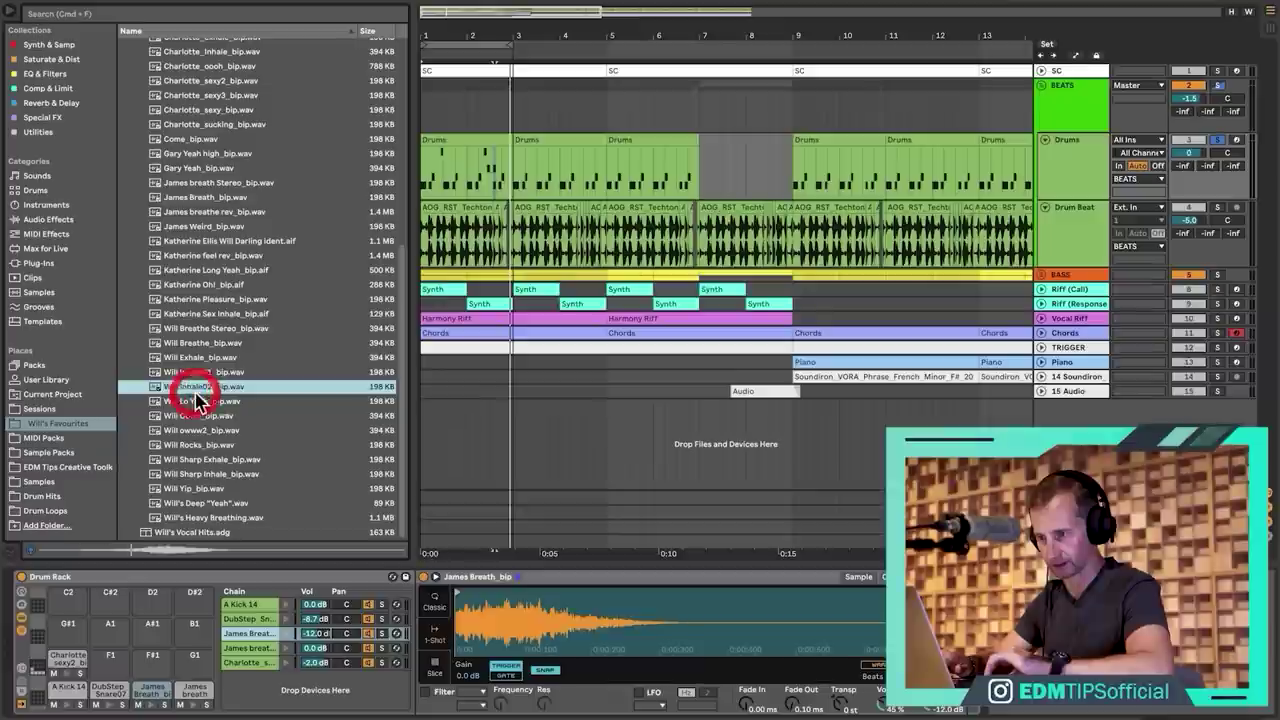
{"action": "key", "text": "Up"}
{"action": "key", "text": "Down"}
{"action": "key", "text": "Up"}
{"action": "key", "text": "Up"}
{"action": "key", "text": "Down"}
Load Will Inhale01_bip.wav as a new chain in the Drum Rack and cut off the sample's fading tail.
{"action": "left_click_drag", "start_coordinate": [200, 376], "coordinate": [293, 688]}
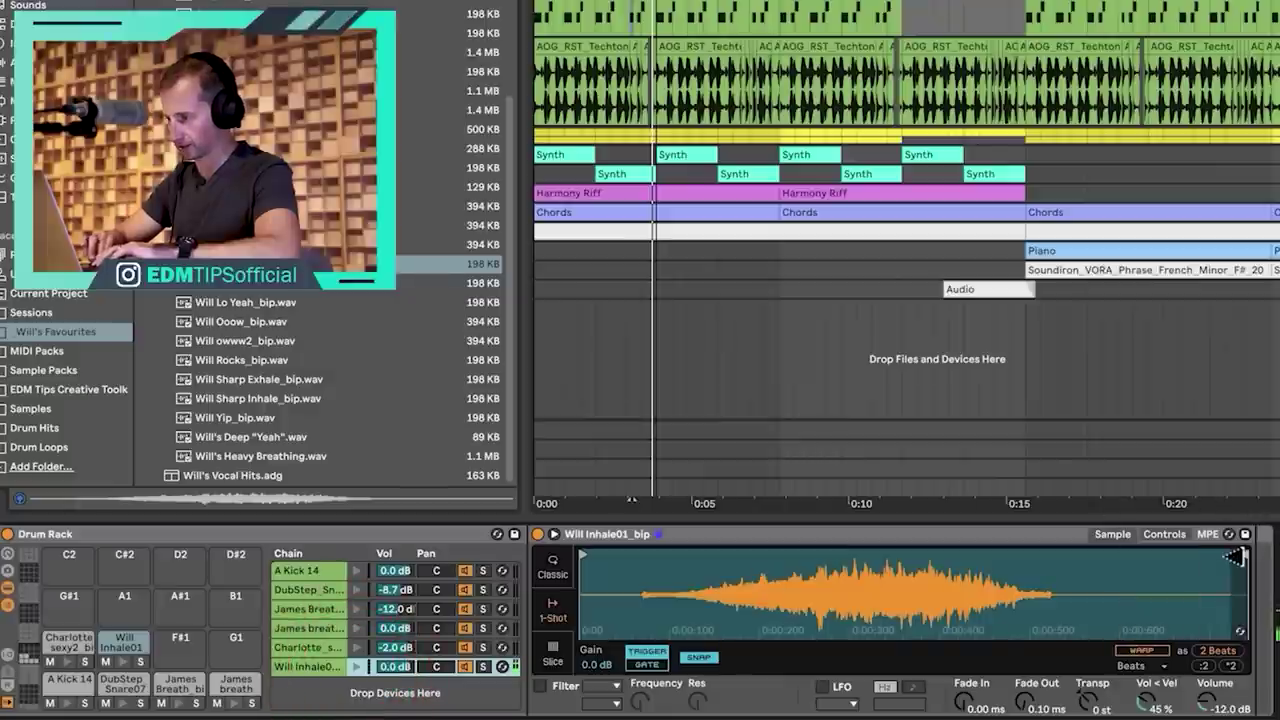
{"action": "left_click_drag", "start_coordinate": [1236, 557], "coordinate": [912, 549]}
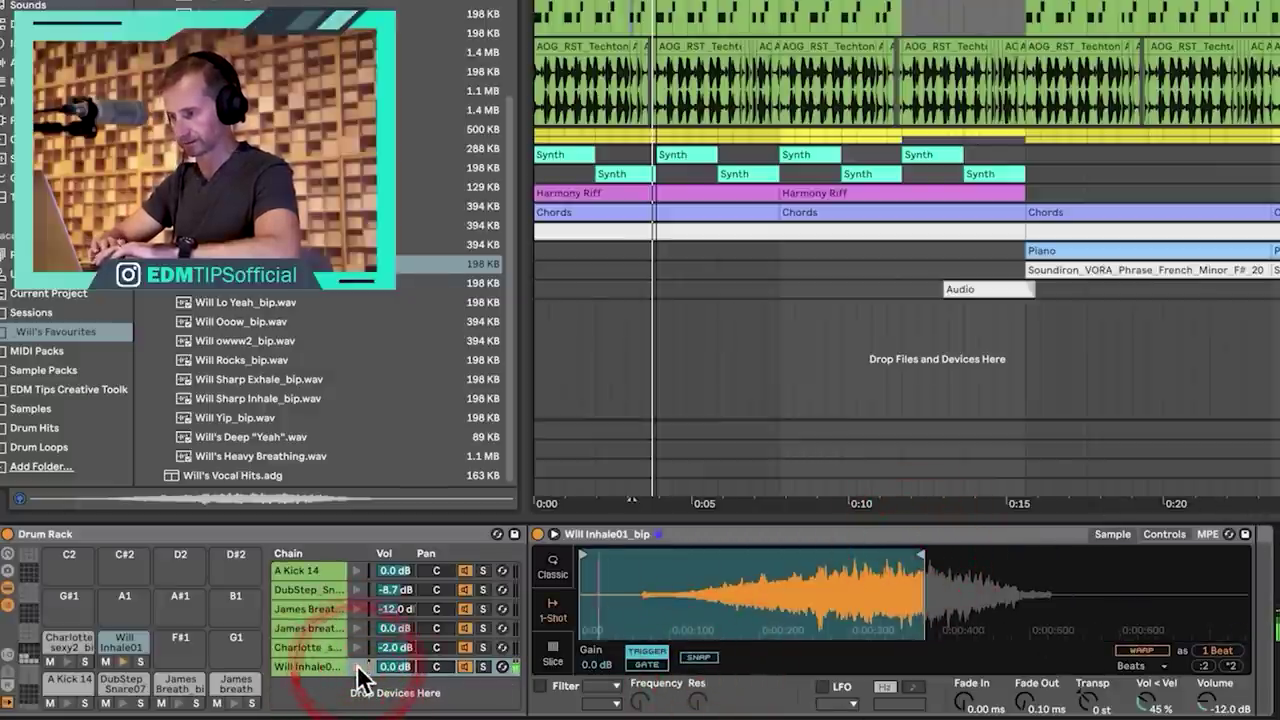
Add a Will Inhale01_bip note on beat 2.2, lengthen it to two sixteenths and play from bar 2.
{"action": "left_click", "coordinate": [487, 140]}
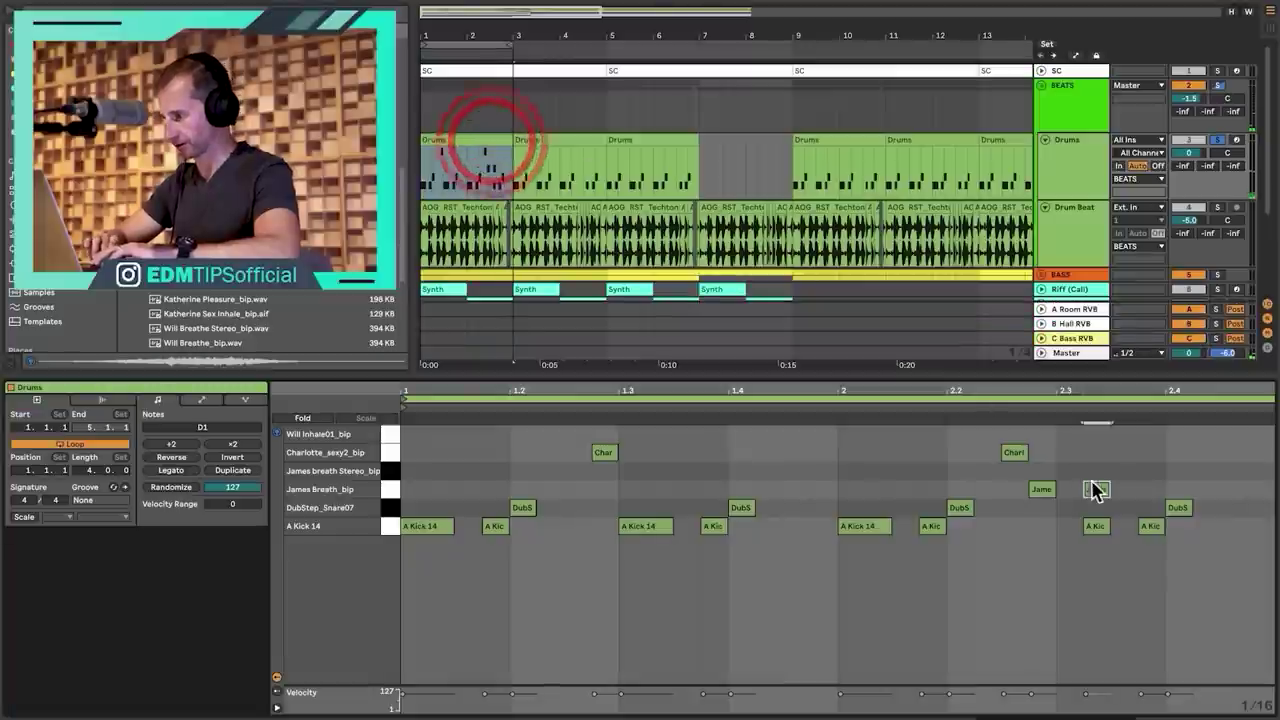
{"action": "double_click", "coordinate": [980, 437]}
{"action": "left_click_drag", "start_coordinate": [986, 437], "coordinate": [956, 437]}
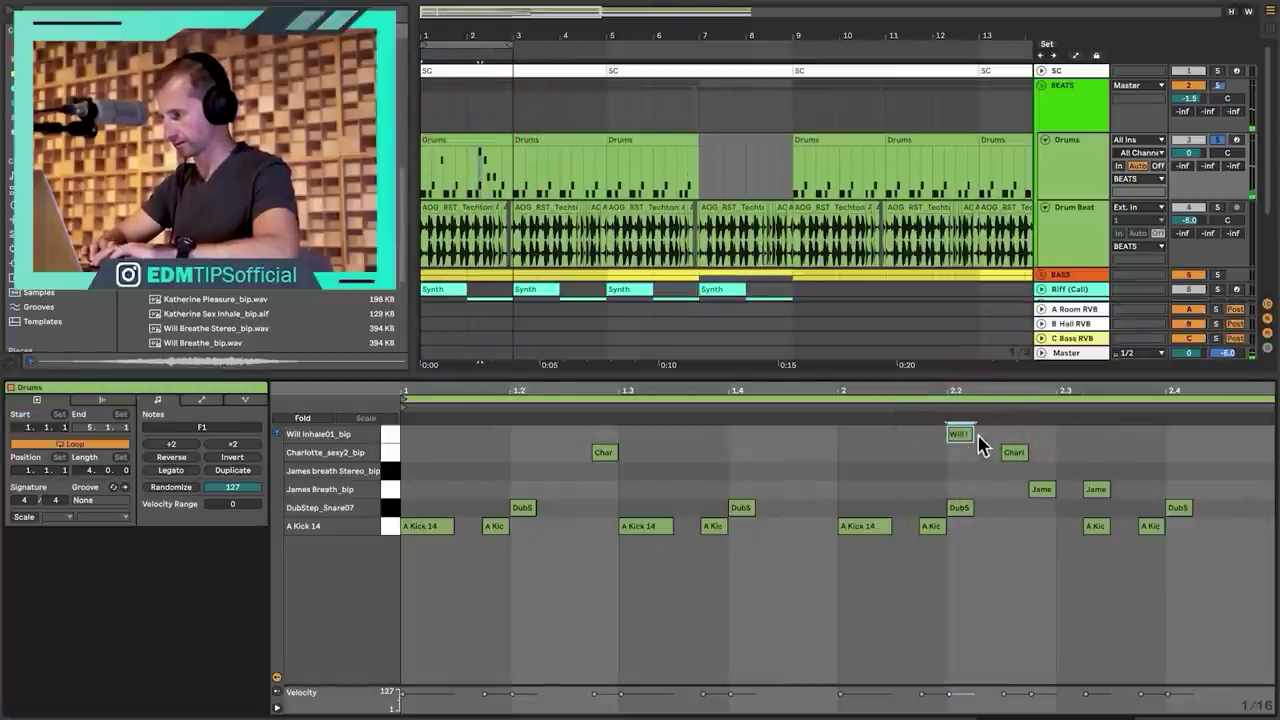
{"action": "left_click_drag", "start_coordinate": [1010, 435], "coordinate": [978, 436]}
{"action": "left_click", "coordinate": [974, 434]}
{"action": "left_click", "coordinate": [832, 408]}
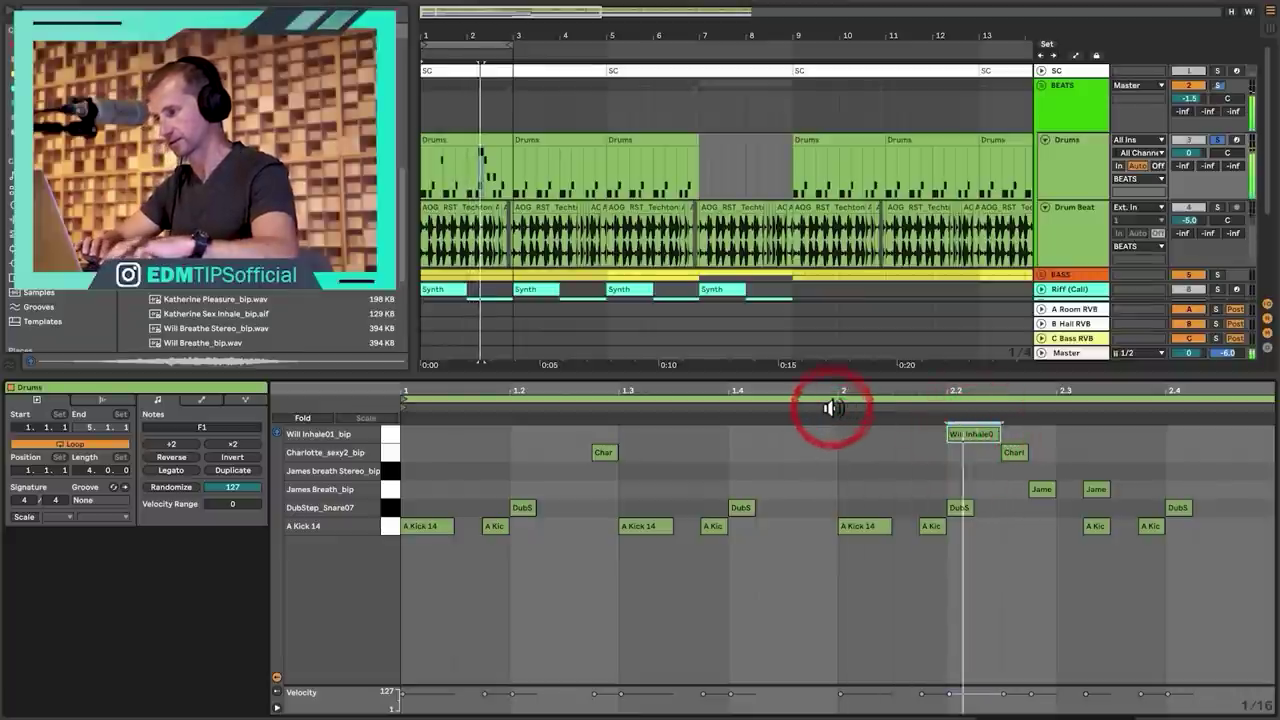
Return to the Drum Rack devices and switch the Will Inhale01_bip sampler to Classic mode.
{"action": "key", "text": "shift+Tab"}
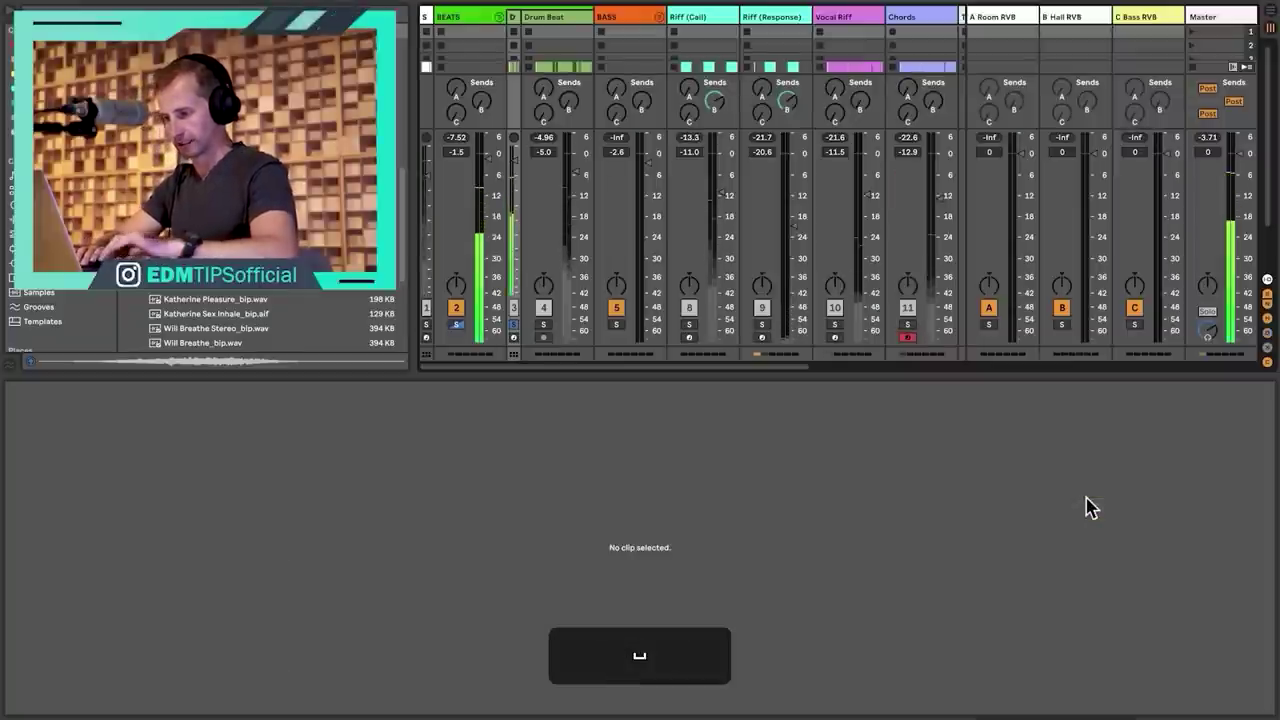
{"action": "key", "text": "shift+Tab"}
{"action": "key", "text": "Tab"}
{"action": "key", "text": "Tab"}
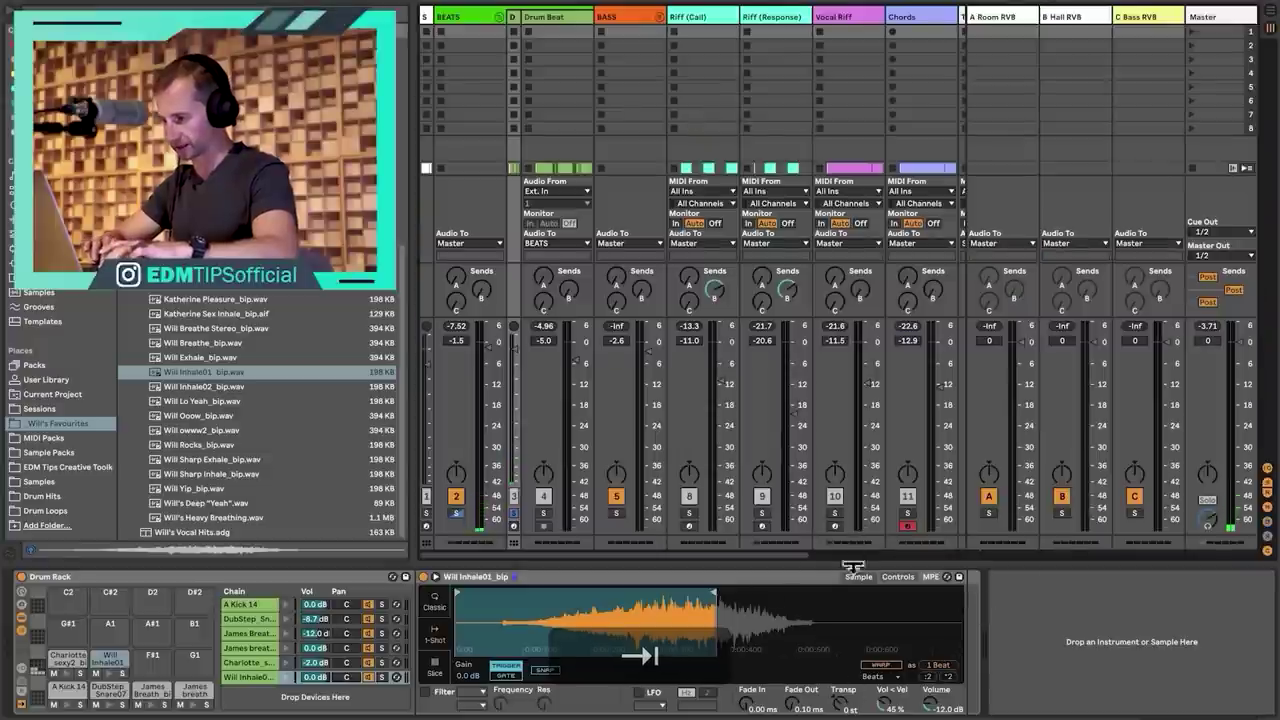
{"action": "left_click", "coordinate": [437, 606]}
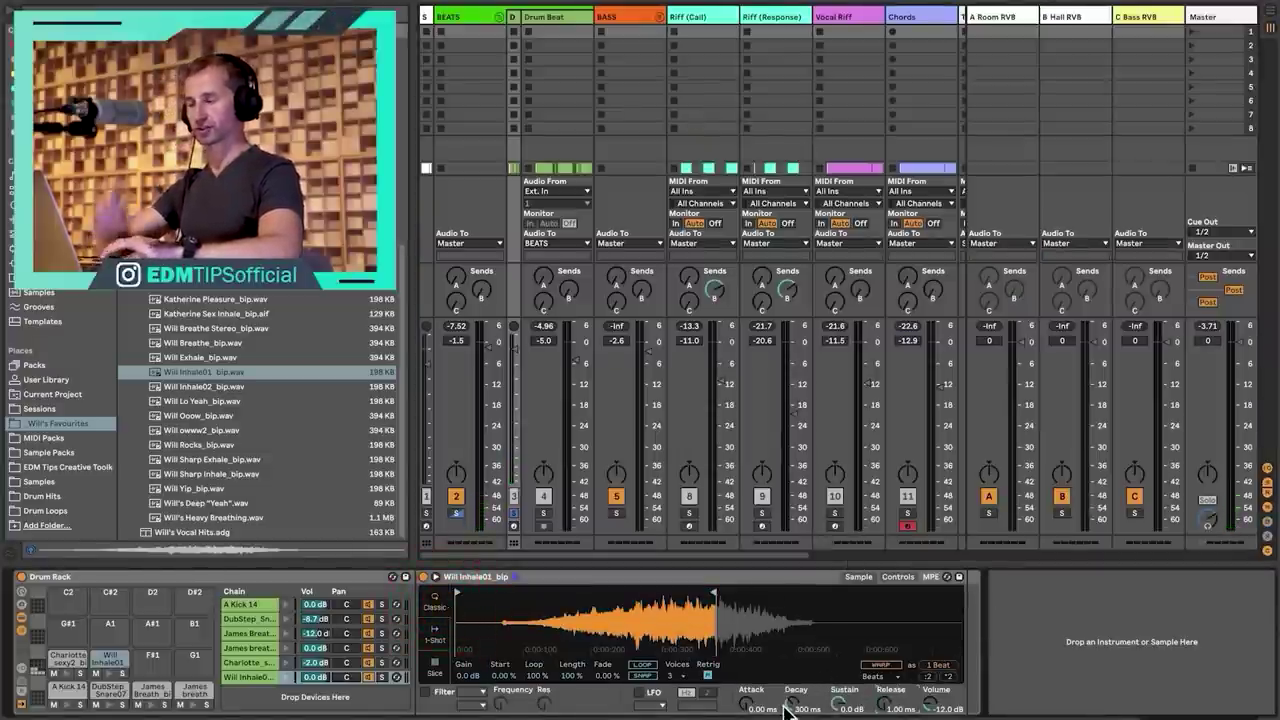
Play the arrangement and lower the Will Inhale01_bip chain's volume to -2.7 dB.
{"action": "key", "text": "Tab"}
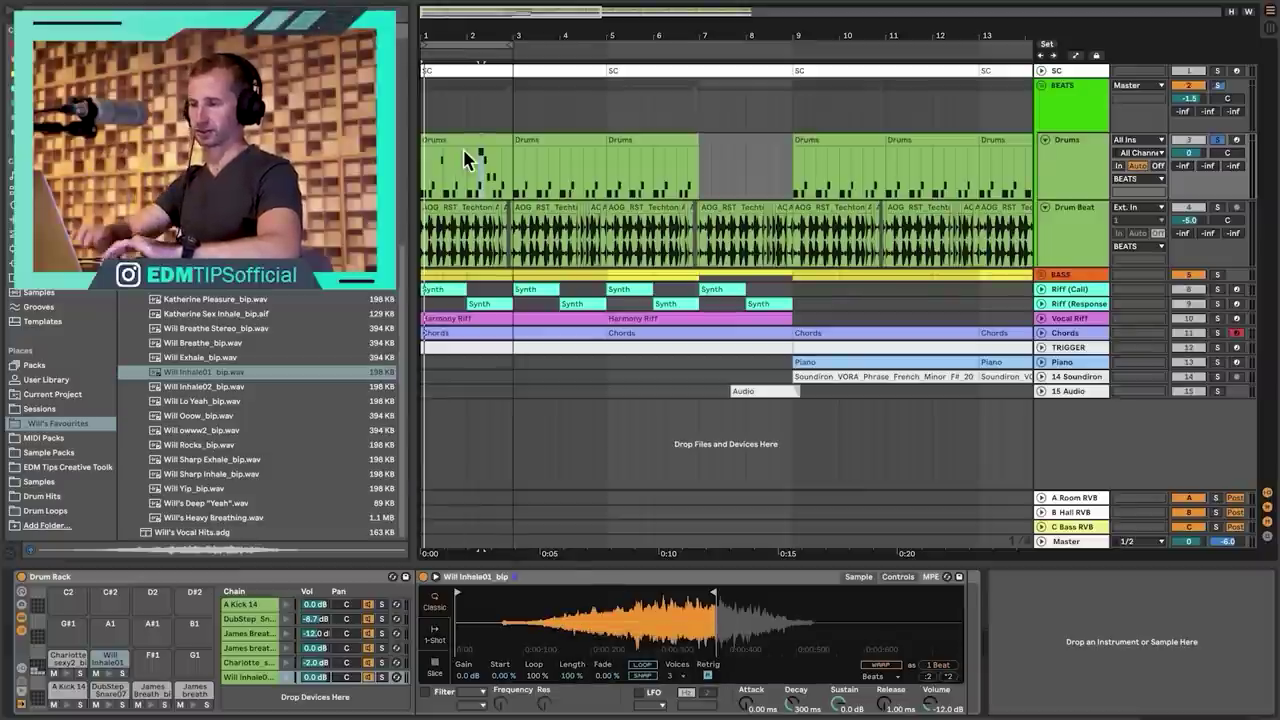
{"action": "key", "text": "space"}
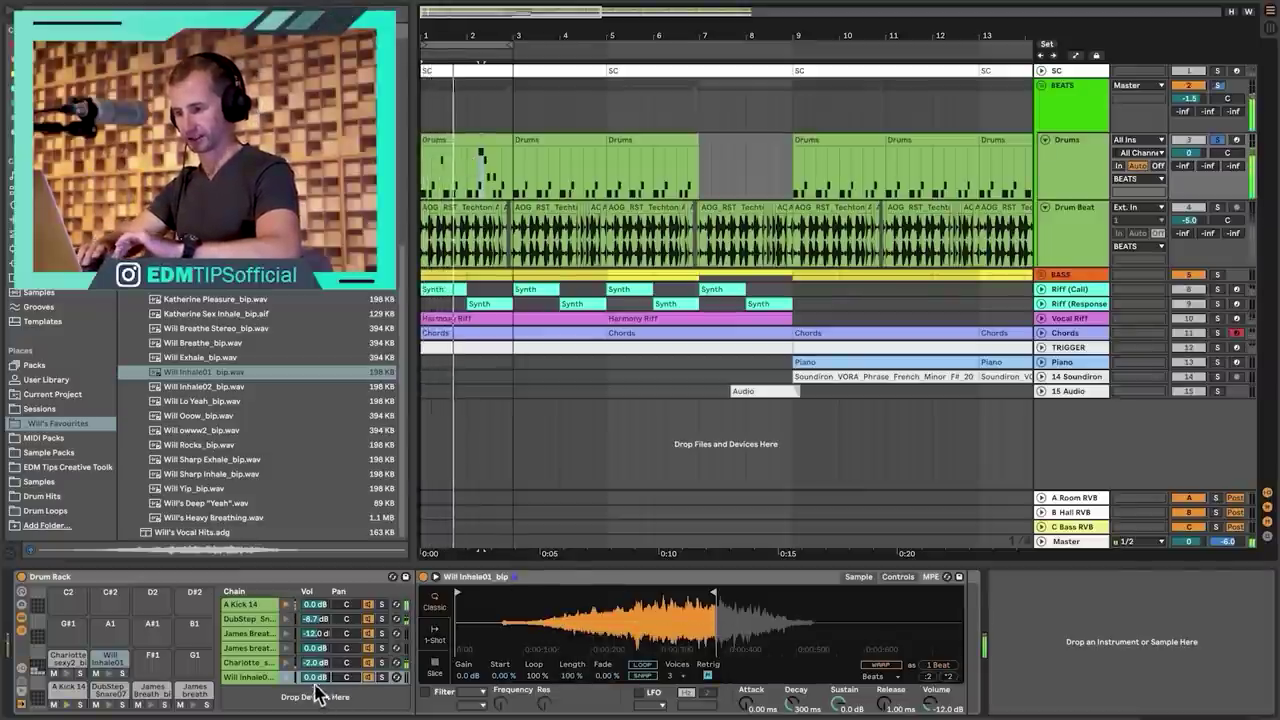
{"action": "key", "text": "XF86AudioLowerVolume"}
Move the first bar's Charlotte_sexy2_bip note one sixteenth earlier in the Drums clip and replay the loop.
{"action": "double_click", "coordinate": [477, 137]}
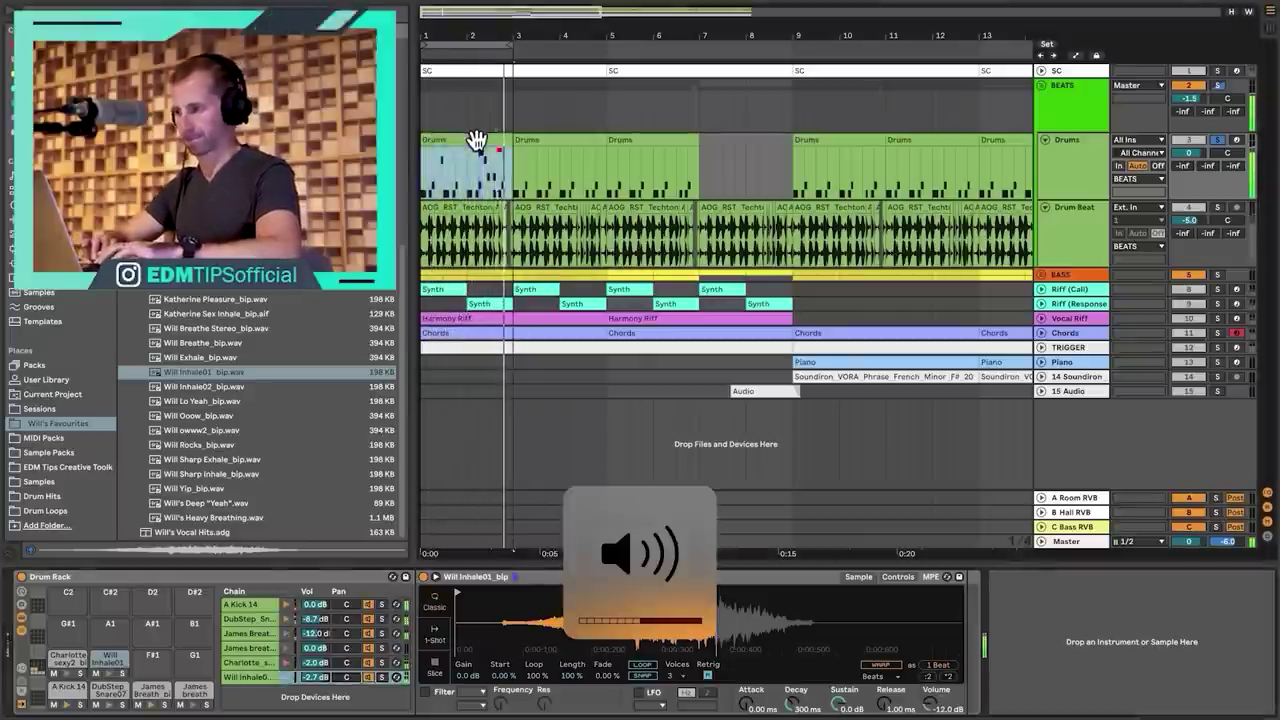
{"action": "left_click", "coordinate": [652, 497]}
{"action": "key", "text": "space"}
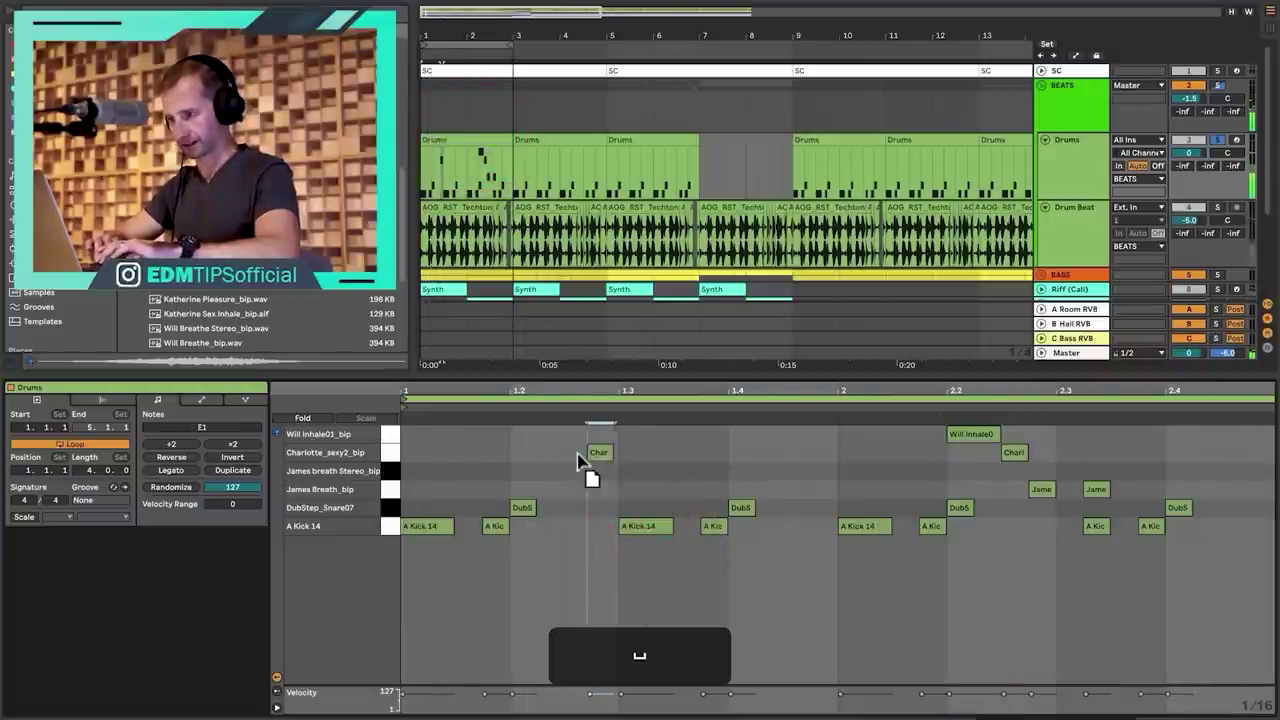
{"action": "left_click_drag", "start_coordinate": [597, 456], "coordinate": [577, 455]}
{"action": "key", "text": "space"}
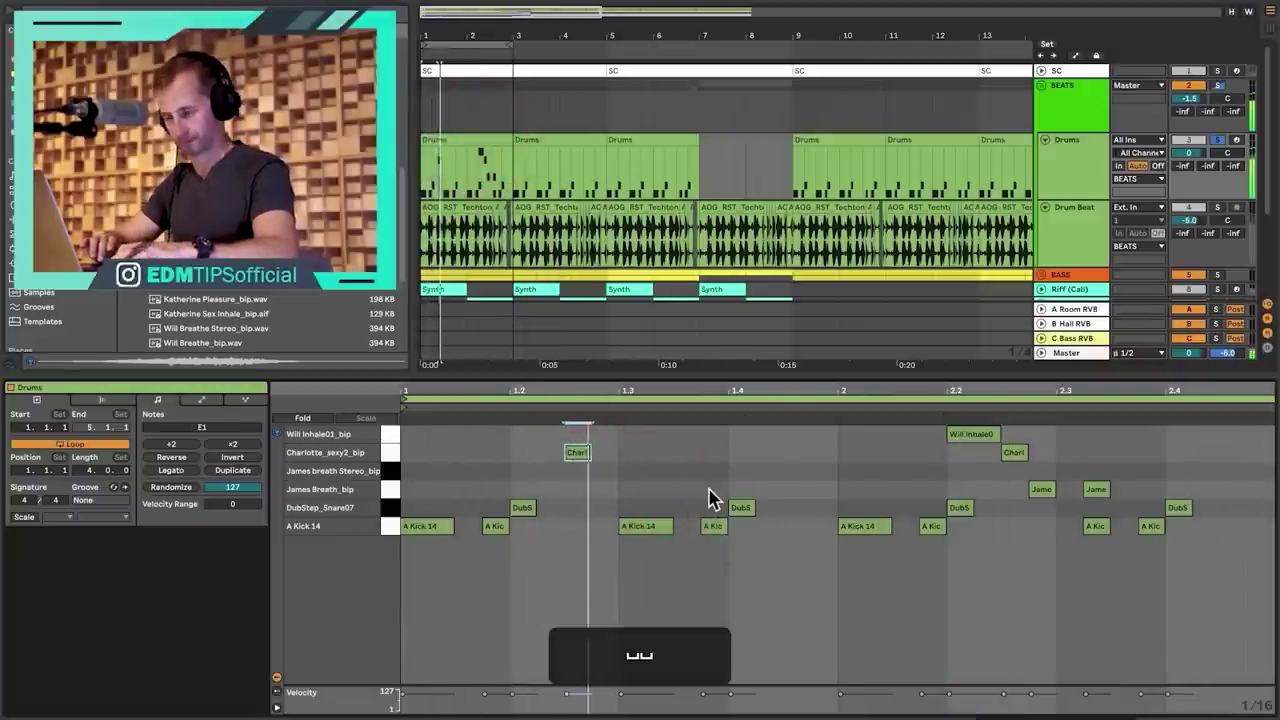
Duplicate the edited first Drums clip twice so it fills the arrangement up to bar 7.
{"action": "key", "text": "shift+Tab"}
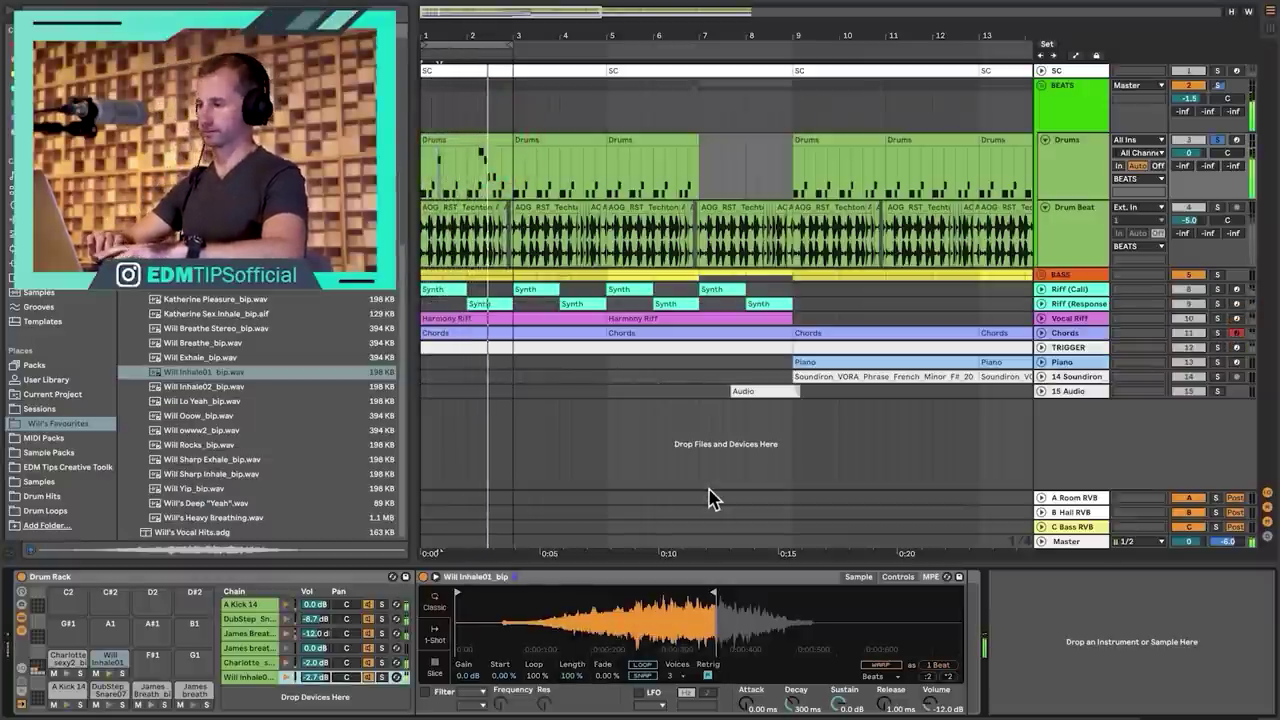
{"action": "left_click", "coordinate": [490, 140]}
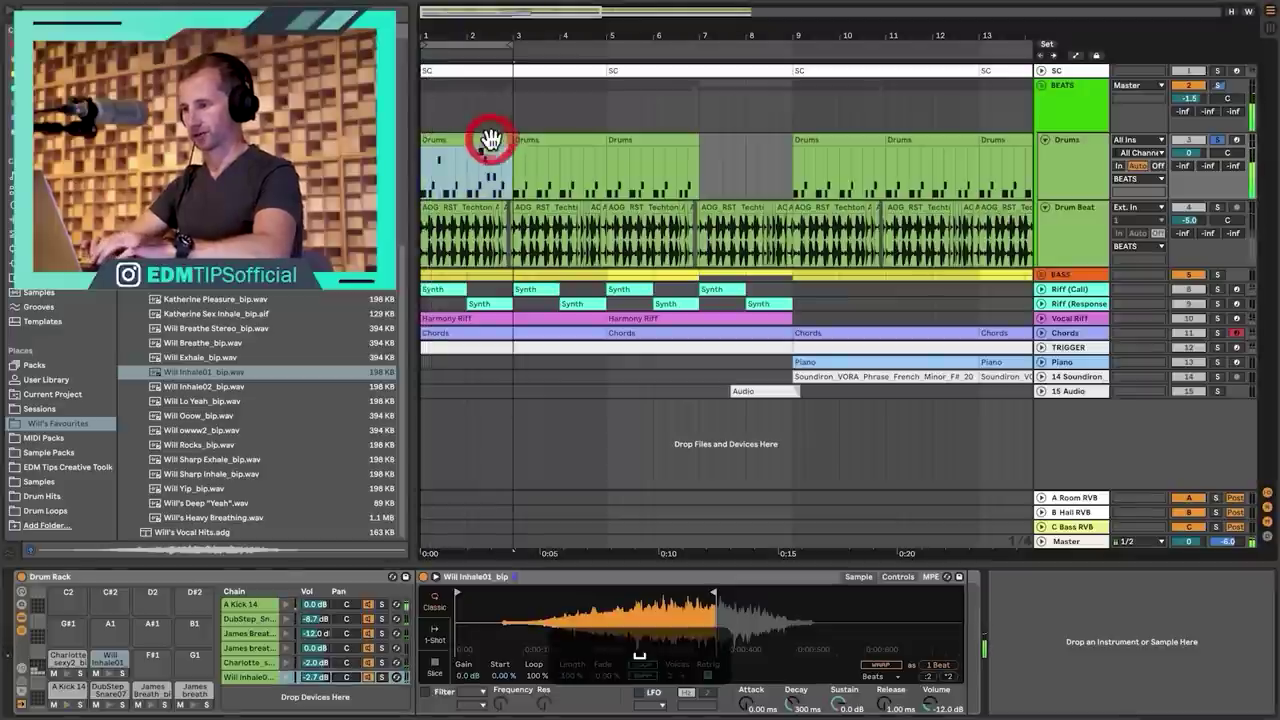
{"action": "key", "text": "super+d"}
{"action": "key", "text": "super+d"}
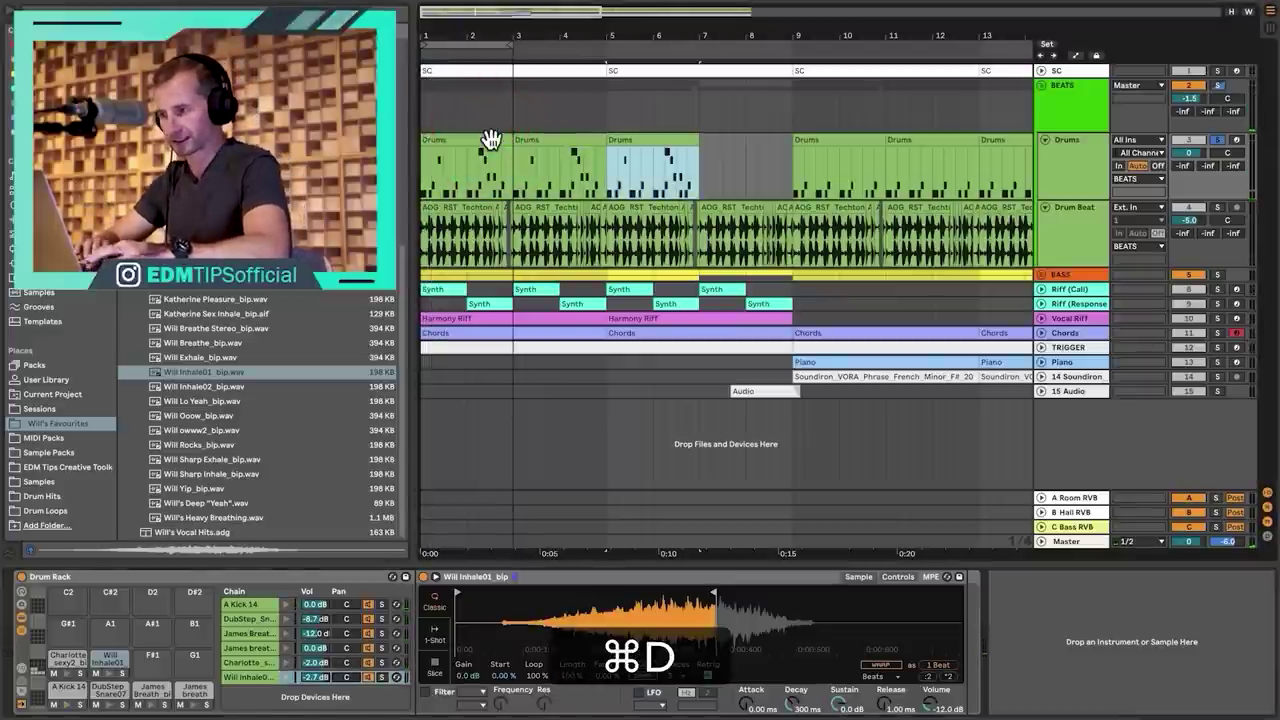
Turn off the Drums track's solo and play the combined BEATS group from the start.
{"action": "left_click", "coordinate": [1217, 140]}
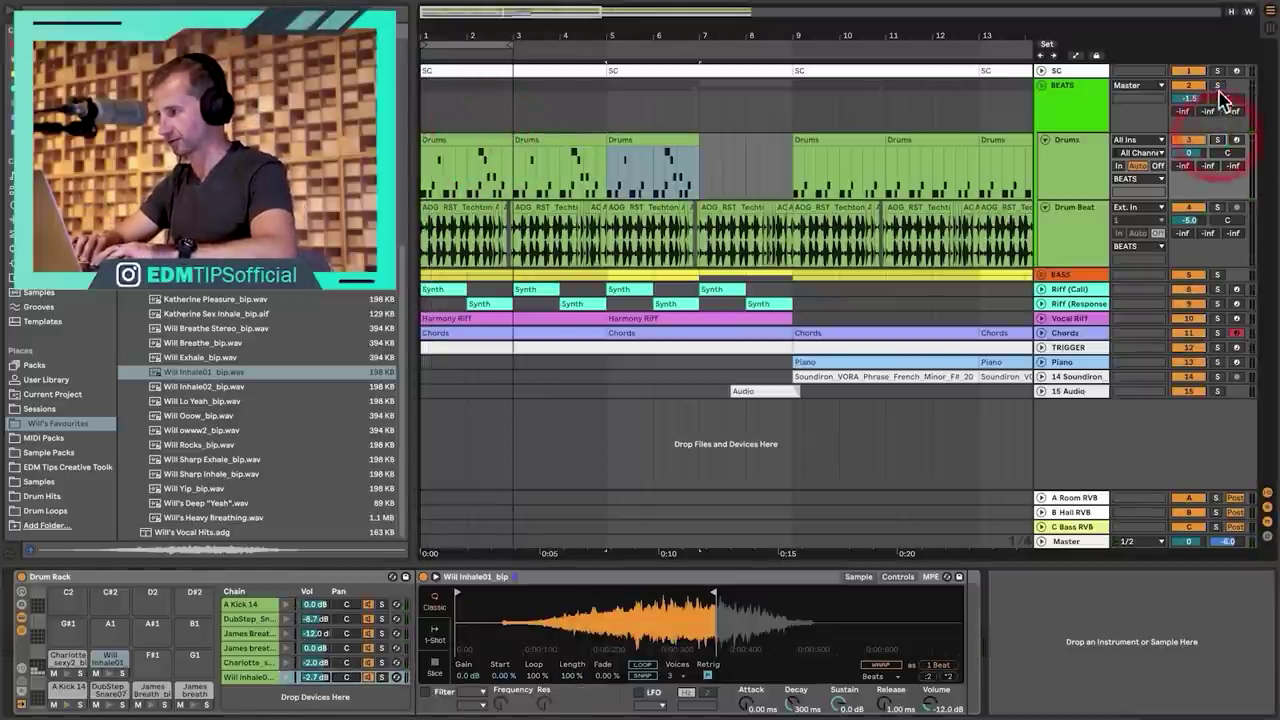
{"action": "key", "text": "space"}
{"action": "left_click", "coordinate": [537, 5]}
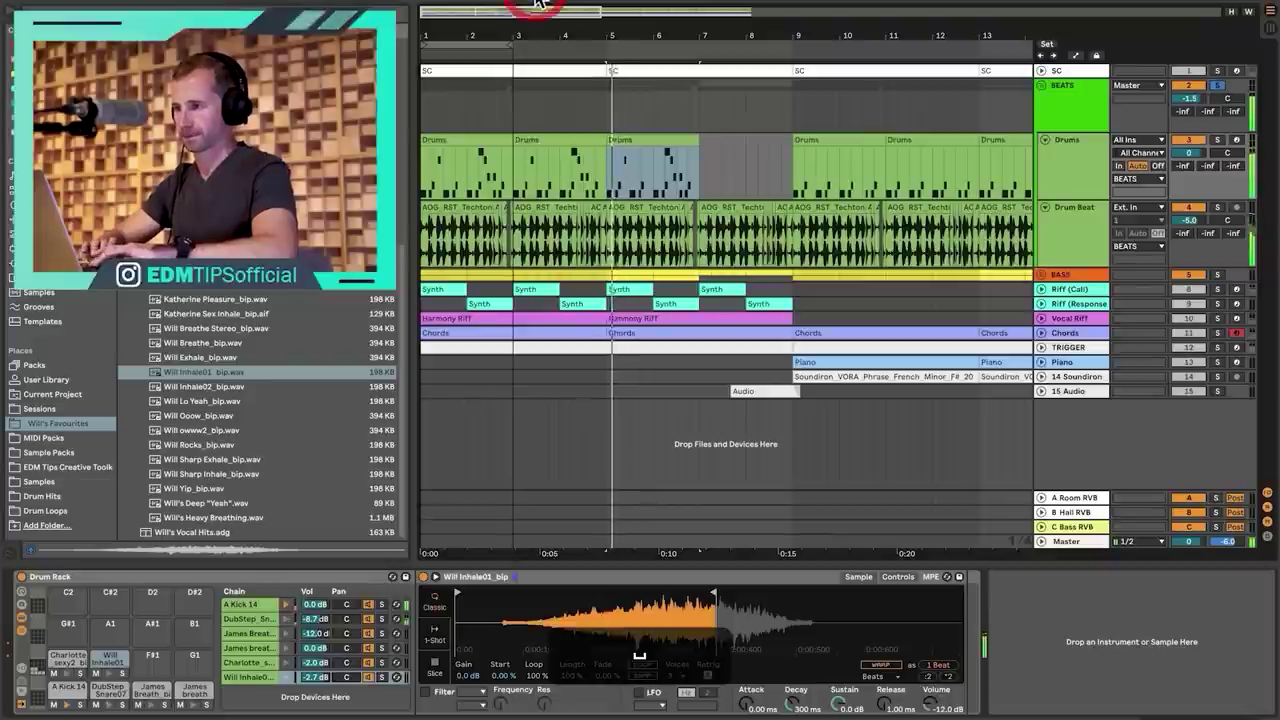
{"action": "left_click", "coordinate": [536, 2]}
{"action": "key", "text": "space"}
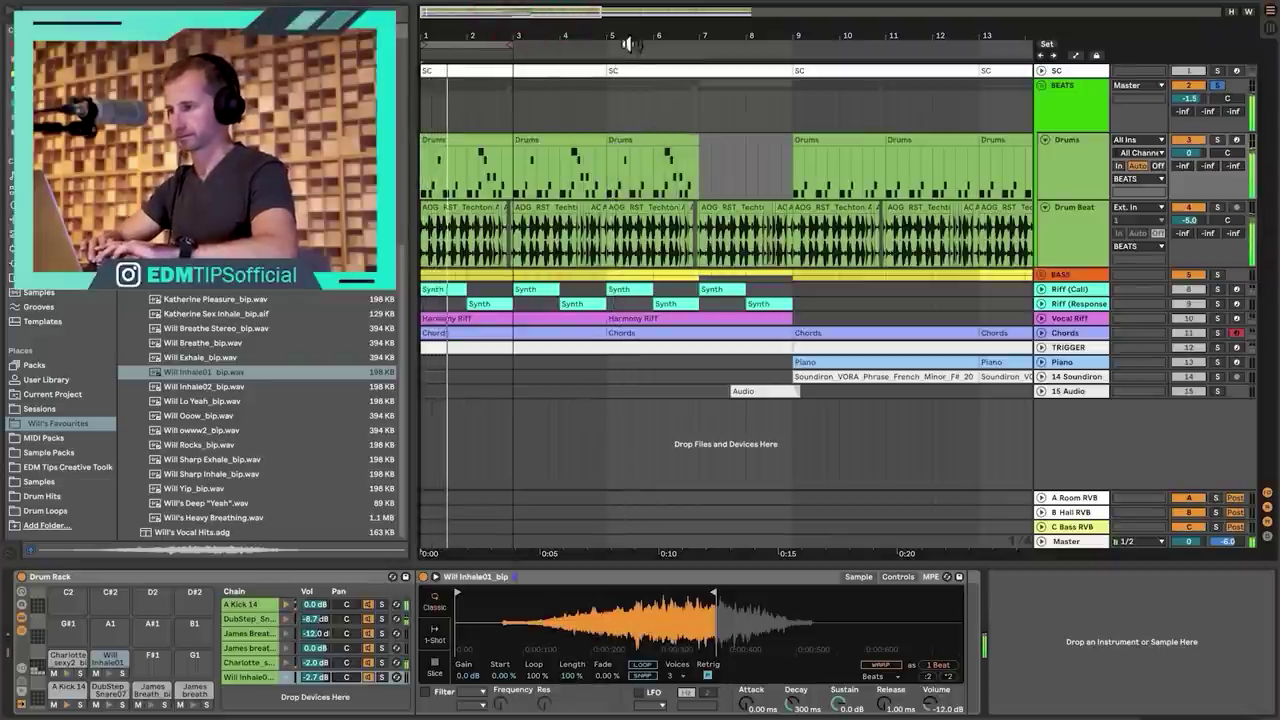
Play the BEATS group and examine the vocal breath notes in the Drums clip at bar 3.
{"action": "left_click_drag", "start_coordinate": [628, 44], "coordinate": [628, 22]}
{"action": "left_click_drag", "start_coordinate": [523, 38], "coordinate": [523, 20]}
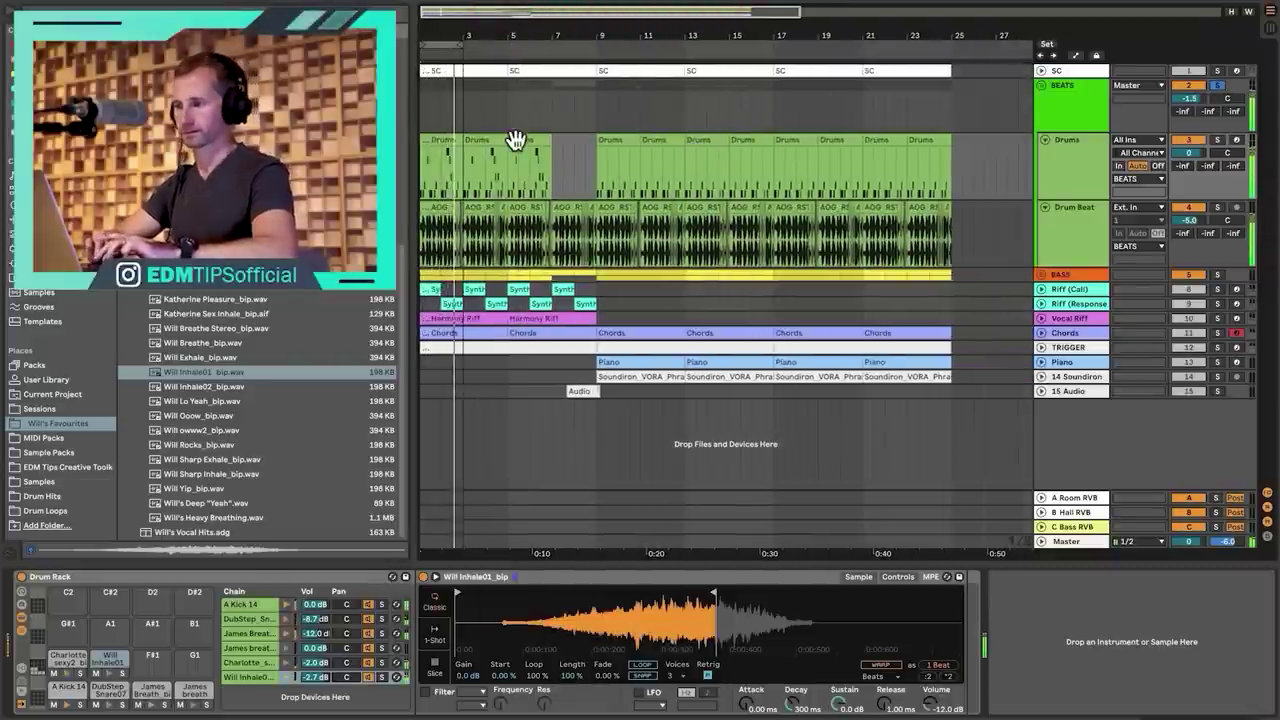
{"action": "left_click", "coordinate": [515, 140]}
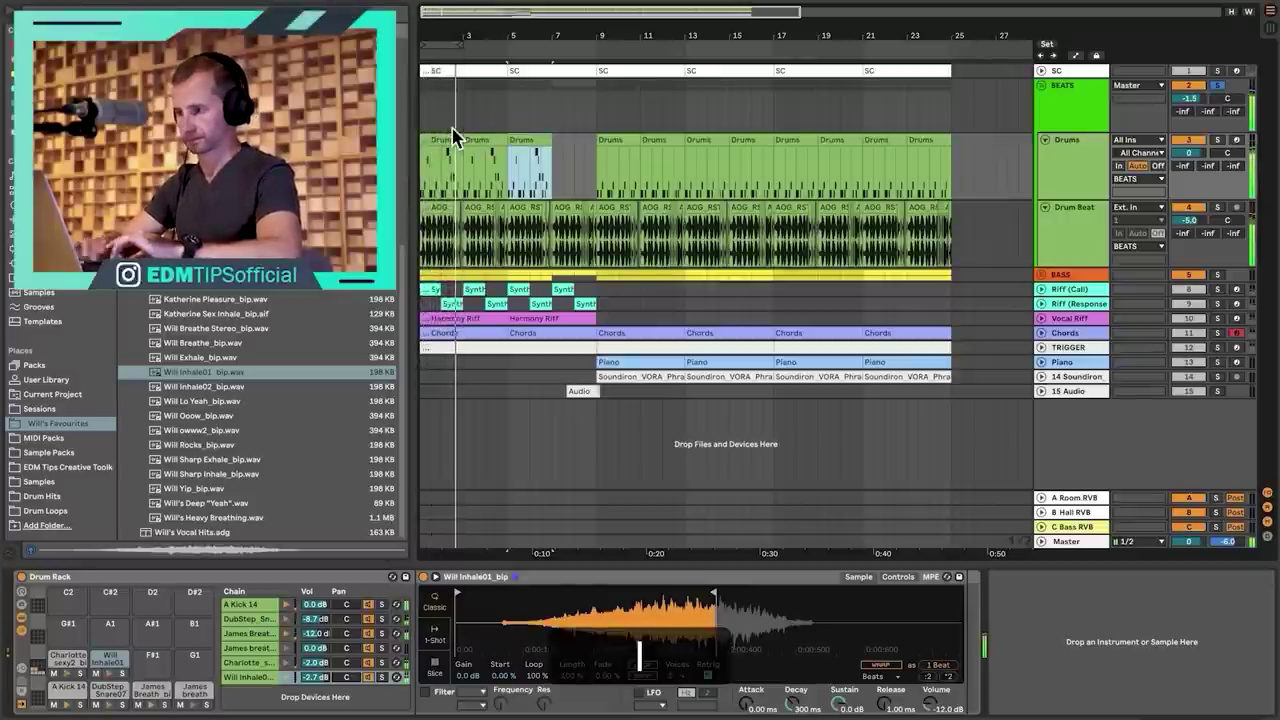
{"action": "left_click_drag", "start_coordinate": [528, 142], "coordinate": [482, 138]}
{"action": "key", "text": "space"}
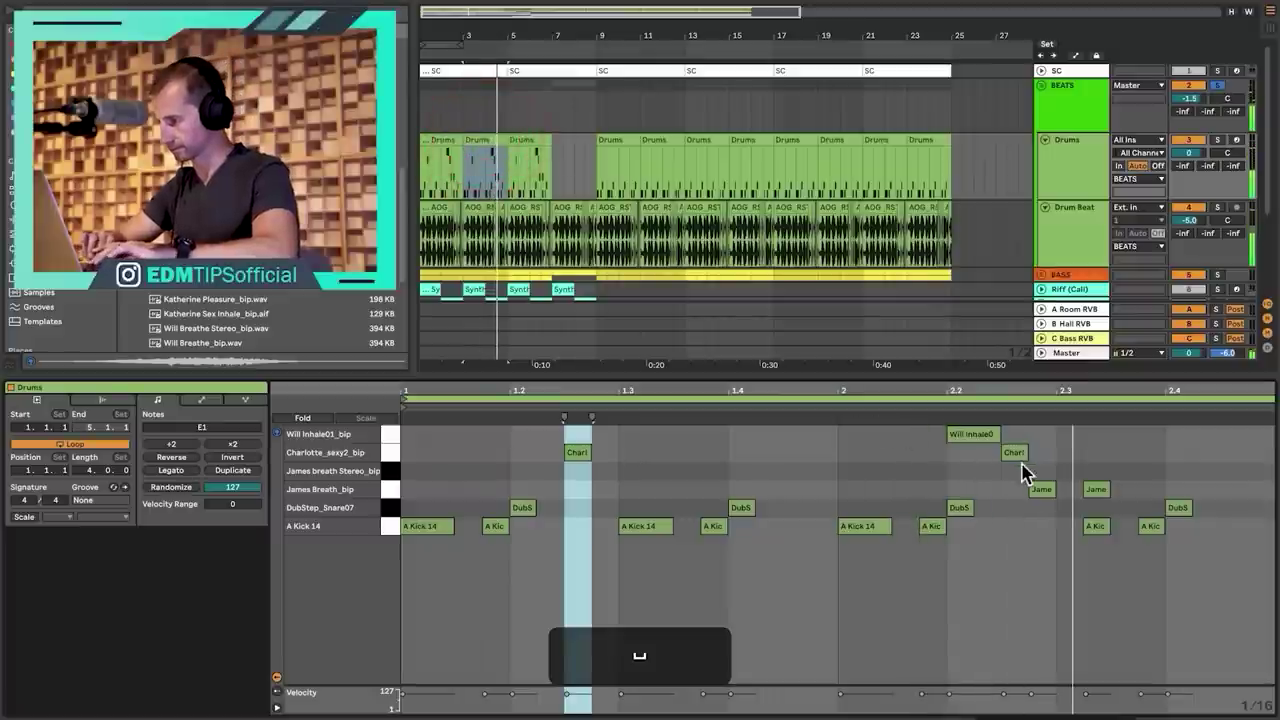
{"action": "left_click", "coordinate": [1039, 491]}
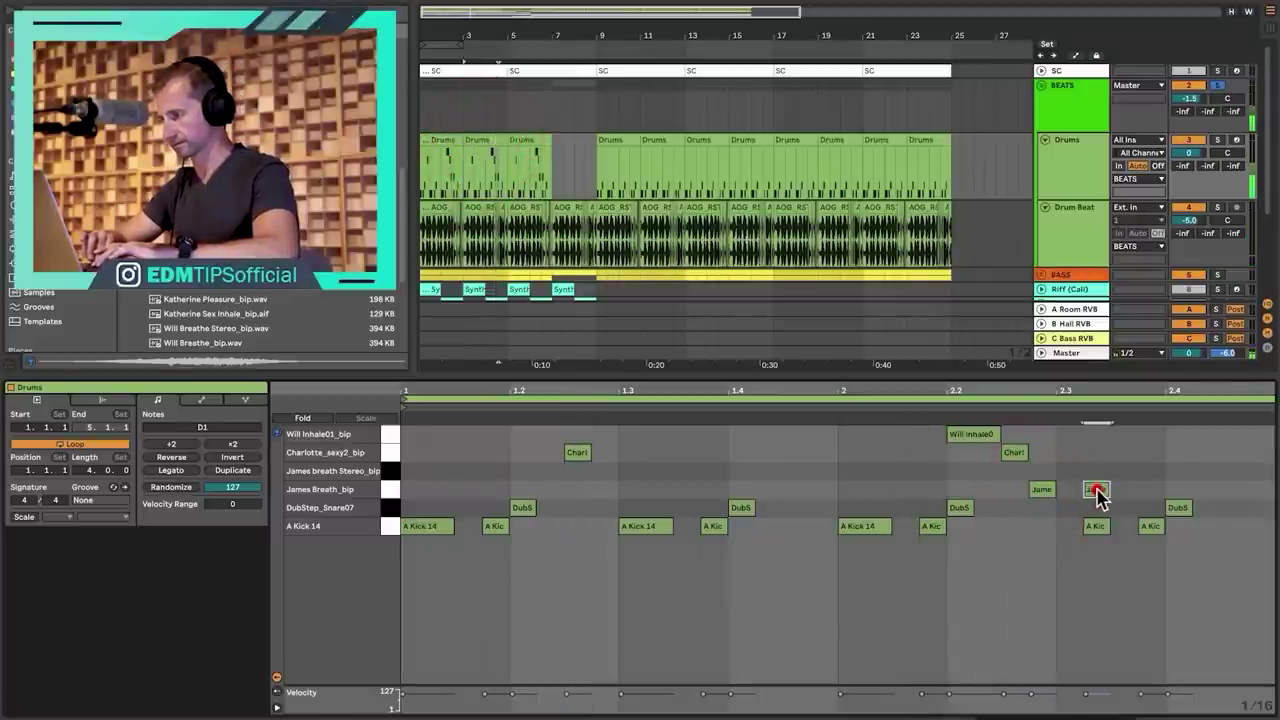
{"action": "left_click", "coordinate": [1097, 491]}
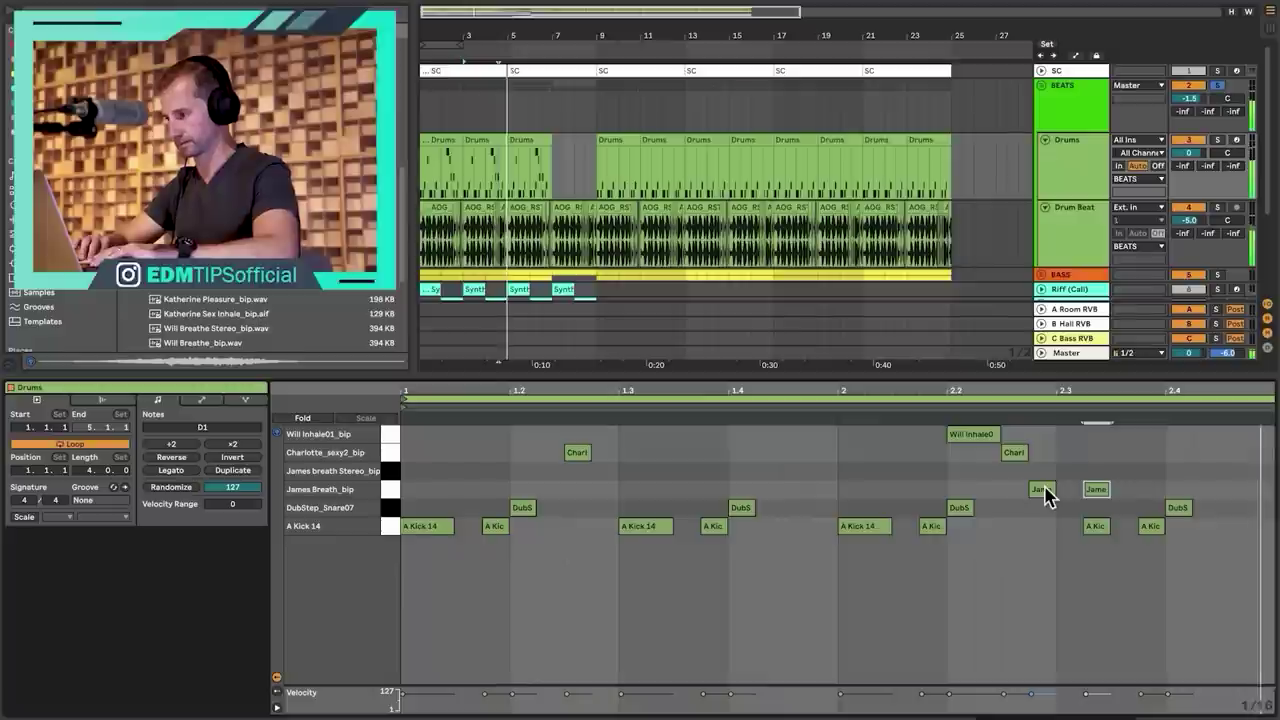
{"action": "key", "text": "space"}
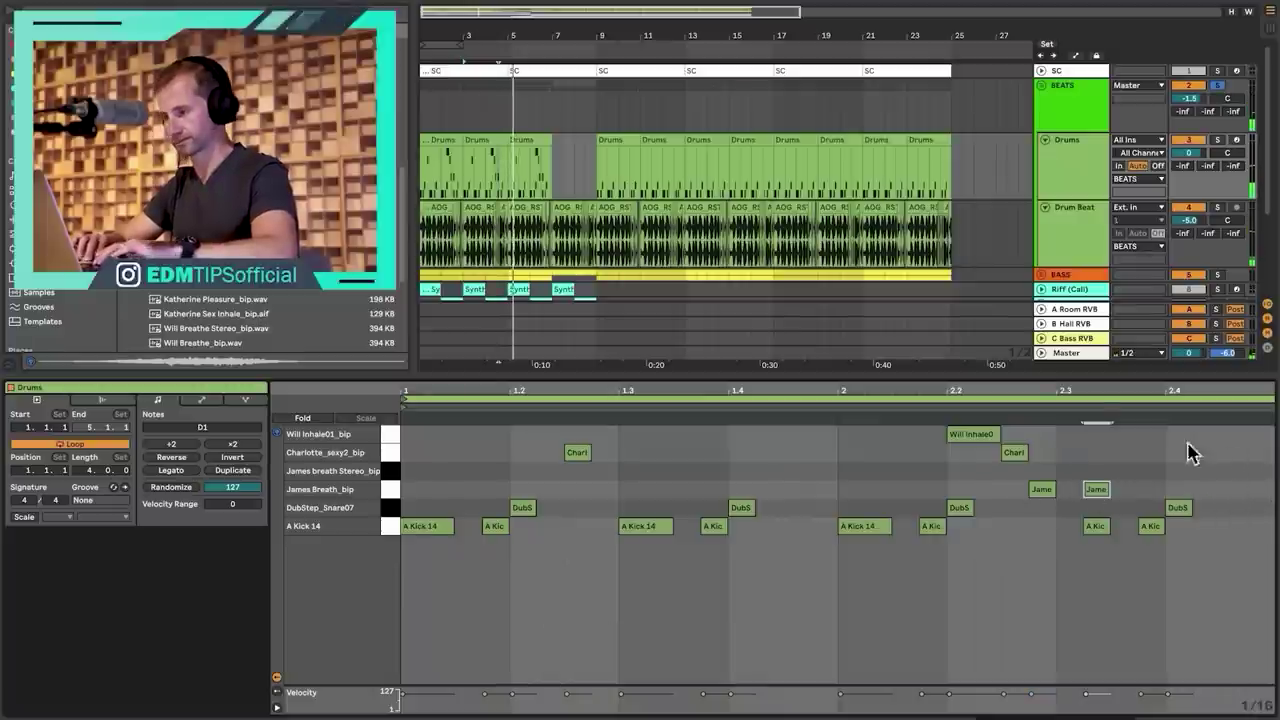
{"action": "left_click_drag", "start_coordinate": [461, 152], "coordinate": [432, 140]}
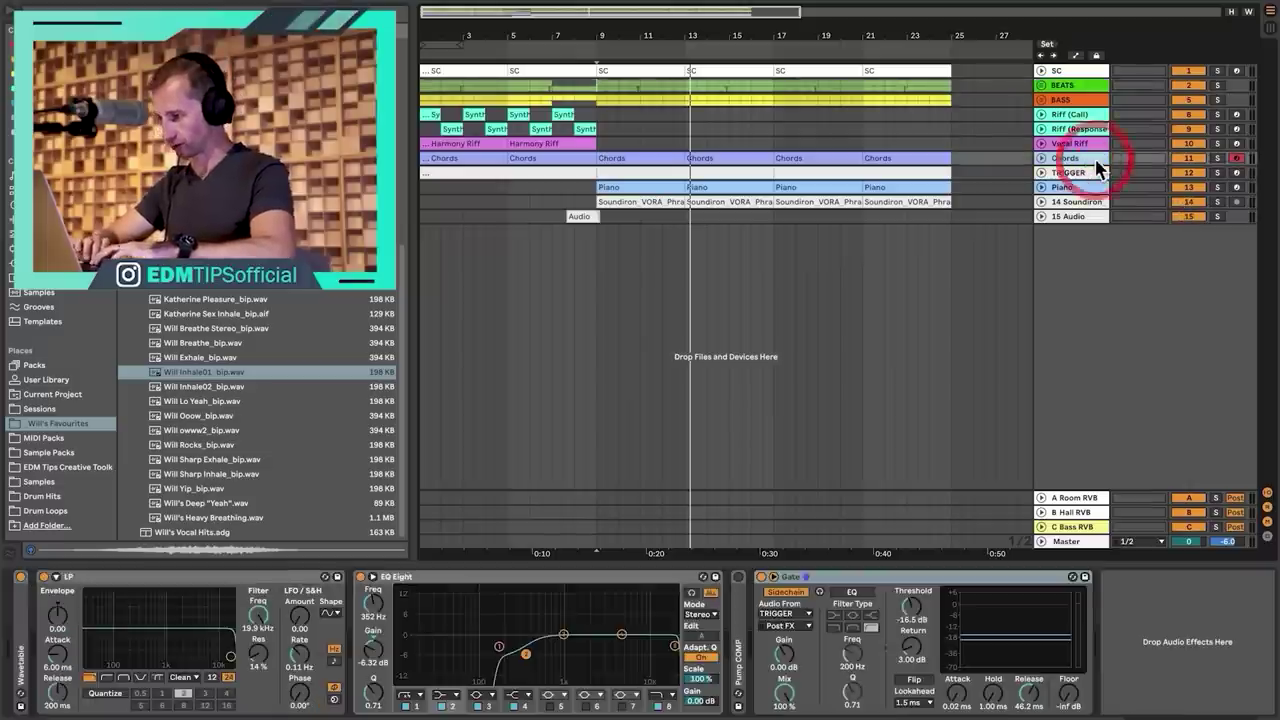
Bypass the Gate on the Chords track, solo the track and play the ungated chords from bar 9.
{"action": "left_click", "coordinate": [762, 578]}
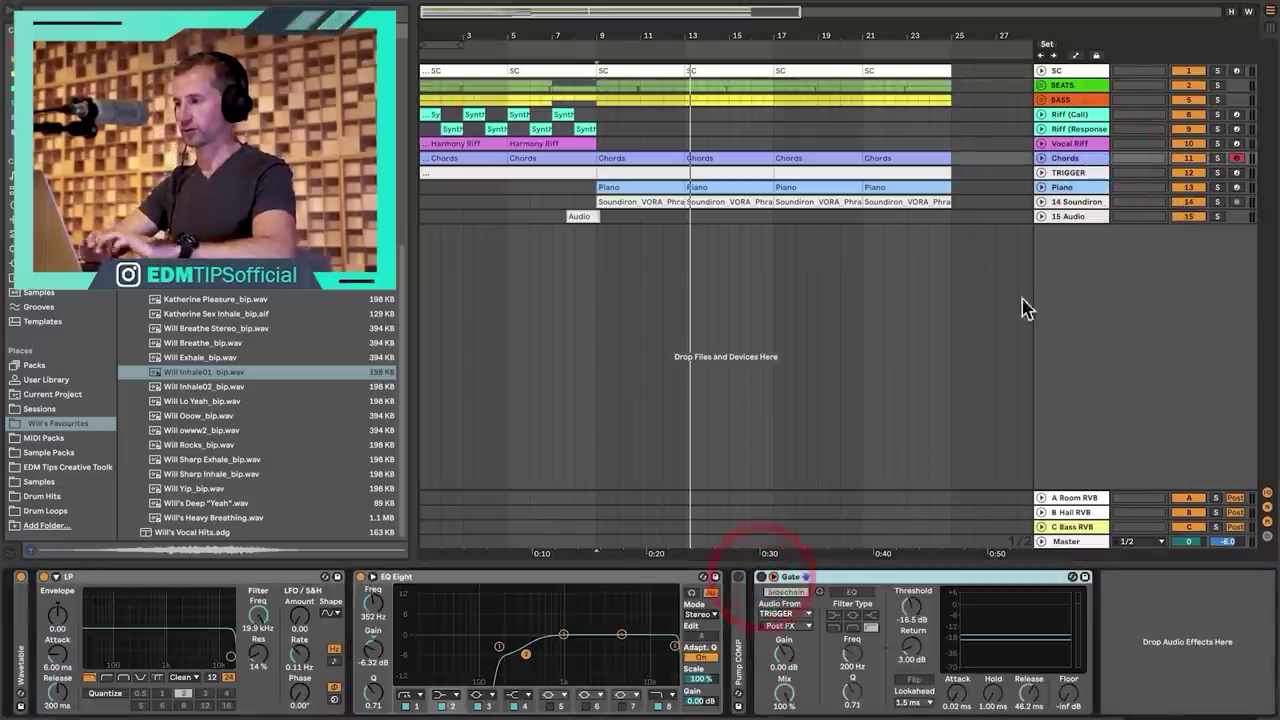
{"action": "left_click", "coordinate": [1217, 158]}
{"action": "key", "text": "space"}
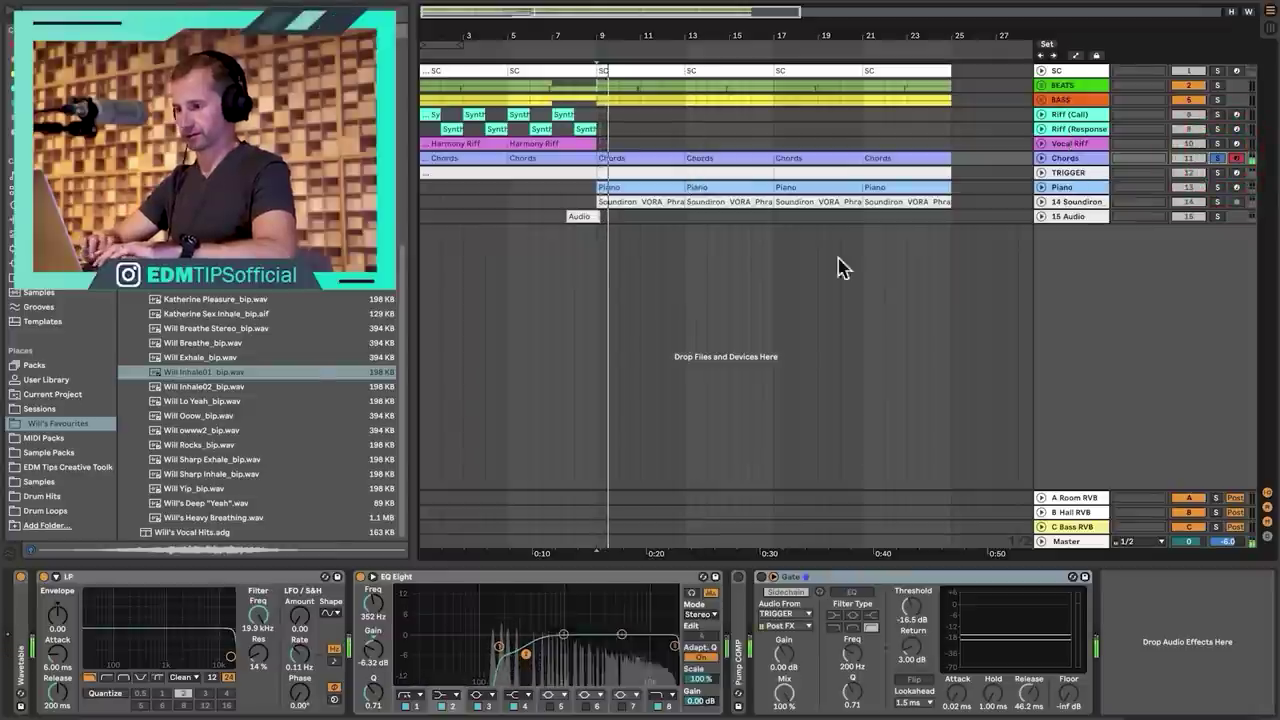
{"action": "left_click", "coordinate": [1066, 160]}
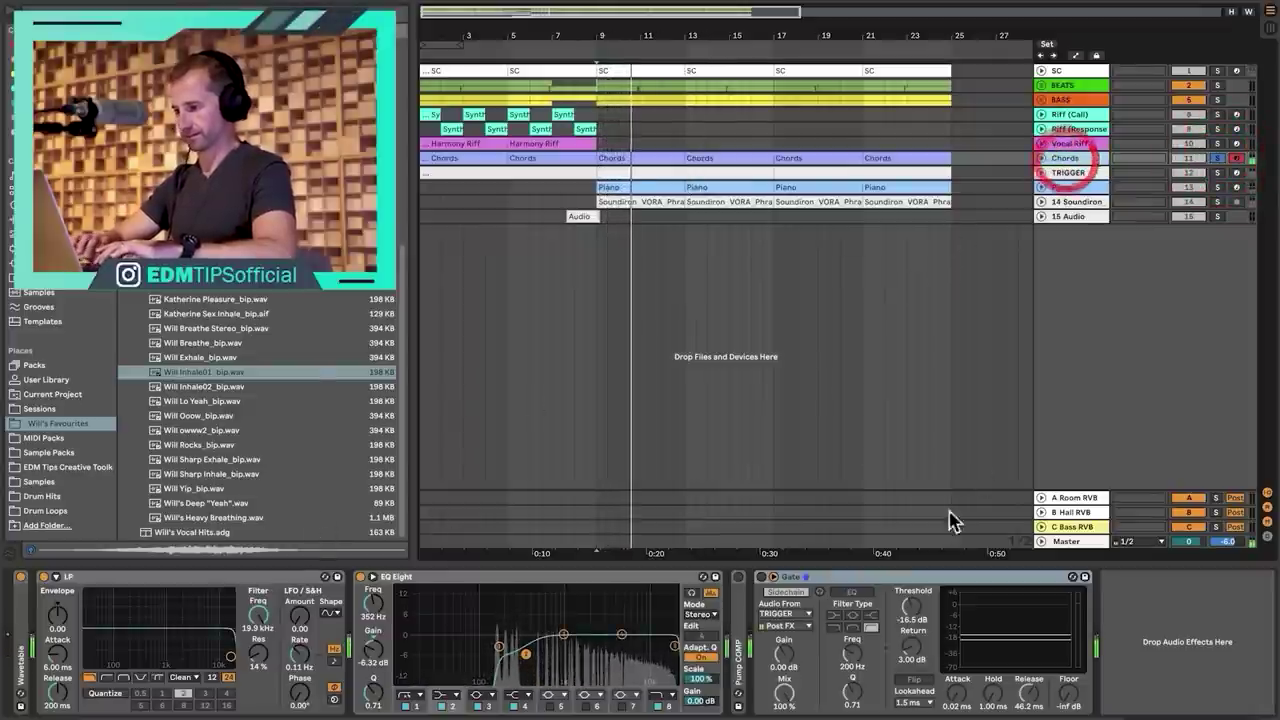
{"action": "key", "text": "space"}
Insert a new audio track below Chords and set its audio input to the Chords track.
{"action": "left_click", "coordinate": [1041, 160]}
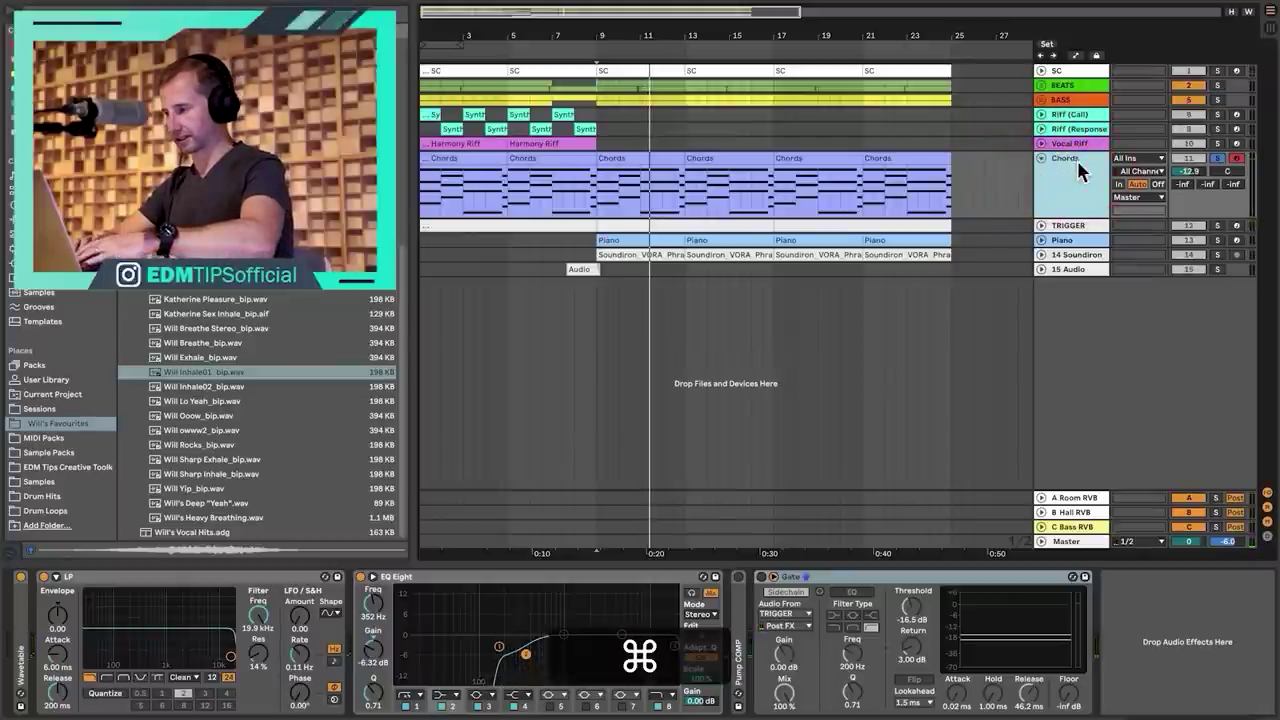
{"action": "key", "text": "super+t"}
{"action": "left_click", "coordinate": [1080, 257]}
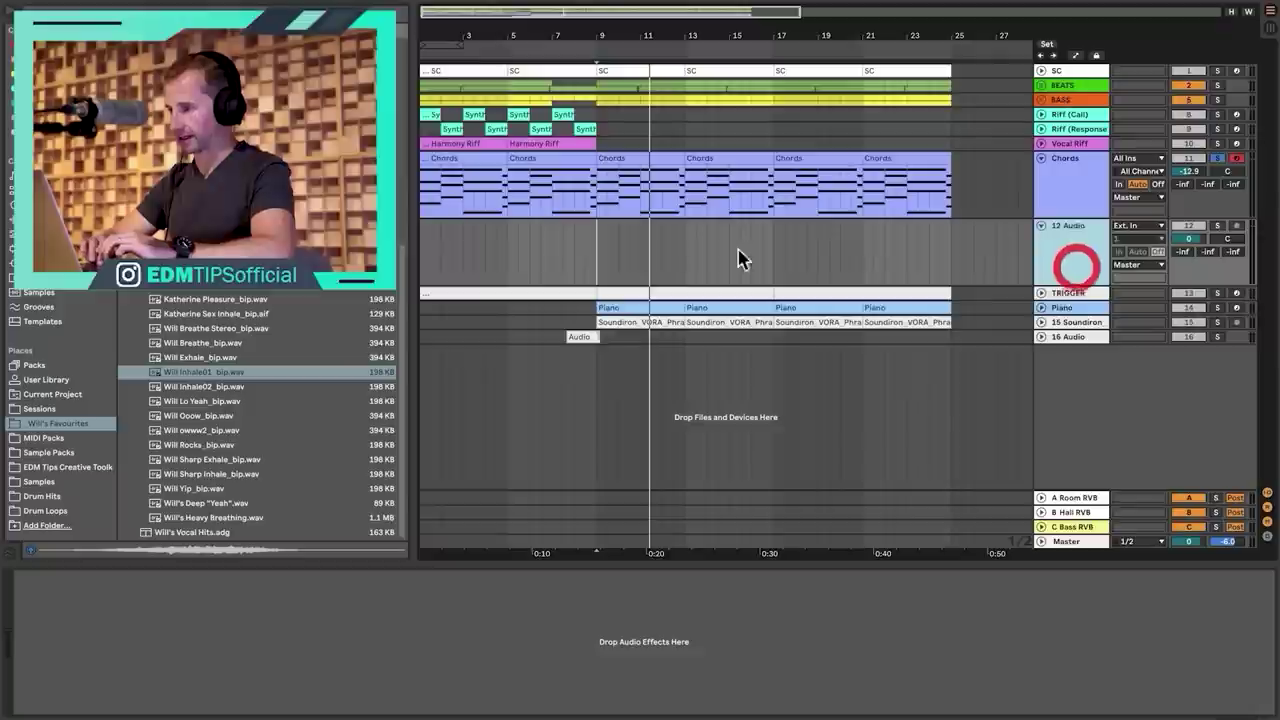
{"action": "left_click_drag", "start_coordinate": [596, 257], "coordinate": [658, 250]}
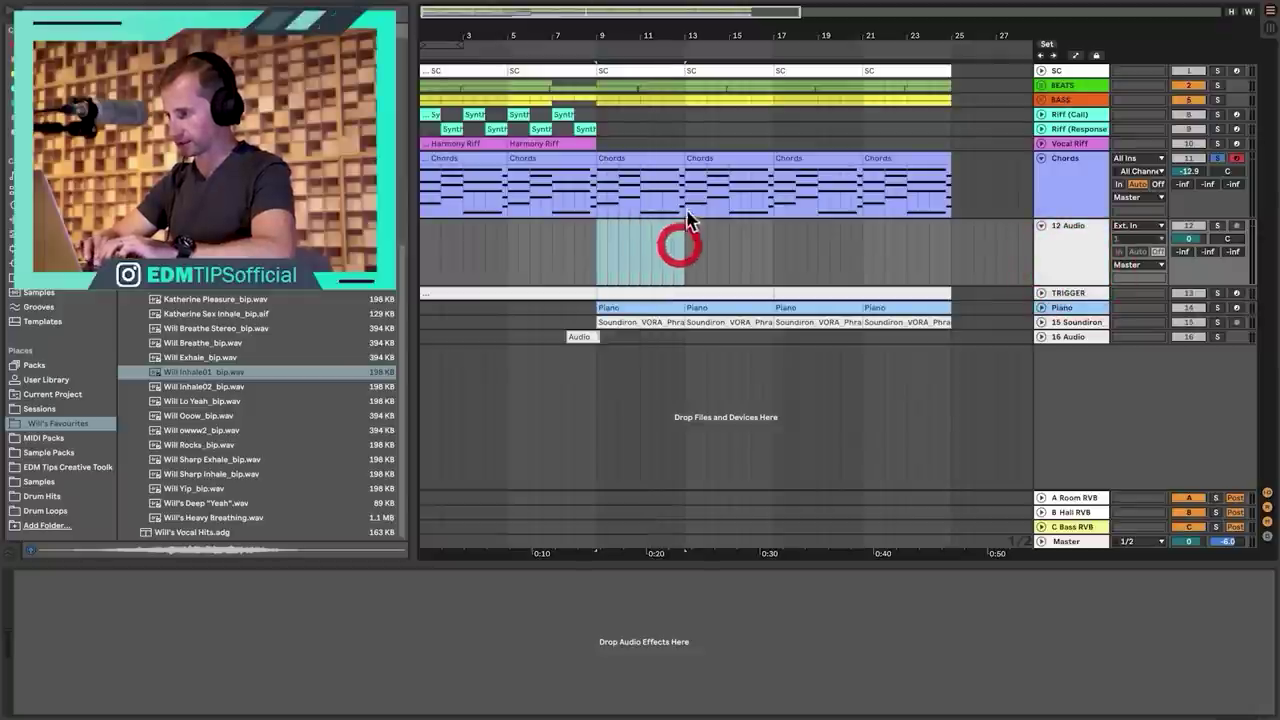
{"action": "left_click", "coordinate": [1140, 226]}
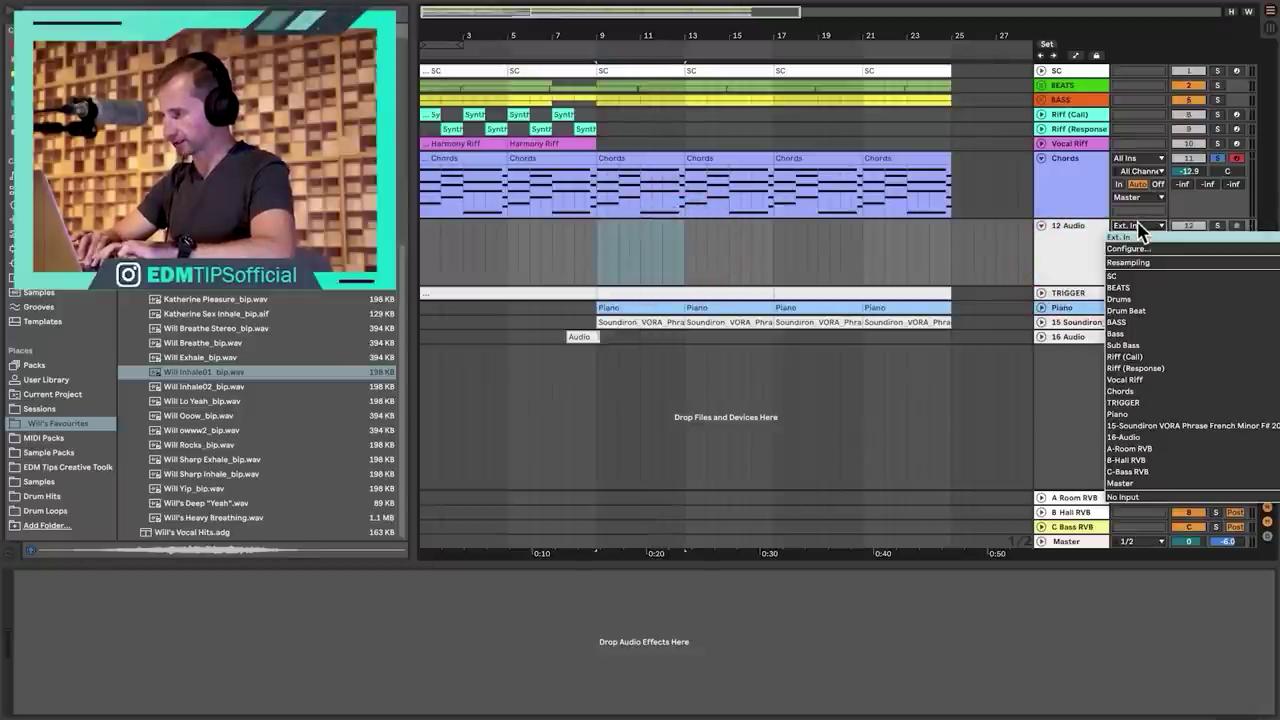
{"action": "left_click", "coordinate": [1134, 391]}
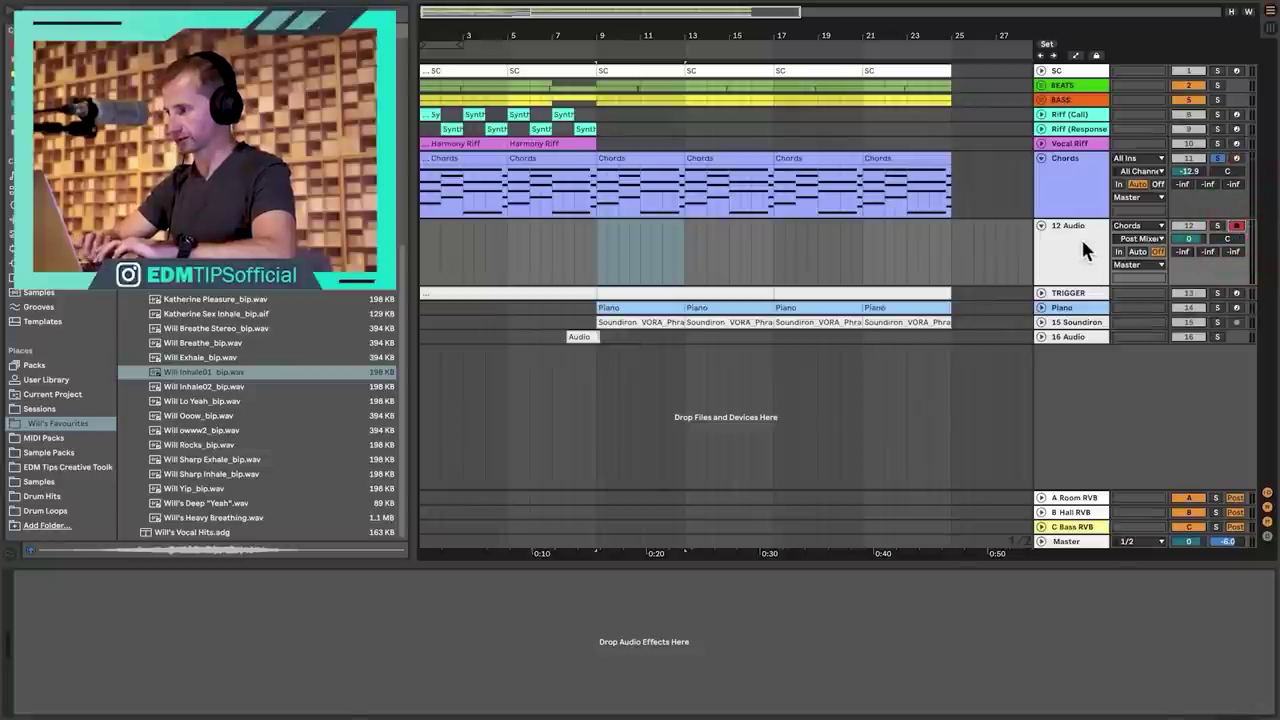
Record the chords onto the new audio track from bar 9 to 13 and trim the excess past bar 13.
{"action": "left_click", "coordinate": [598, 250]}
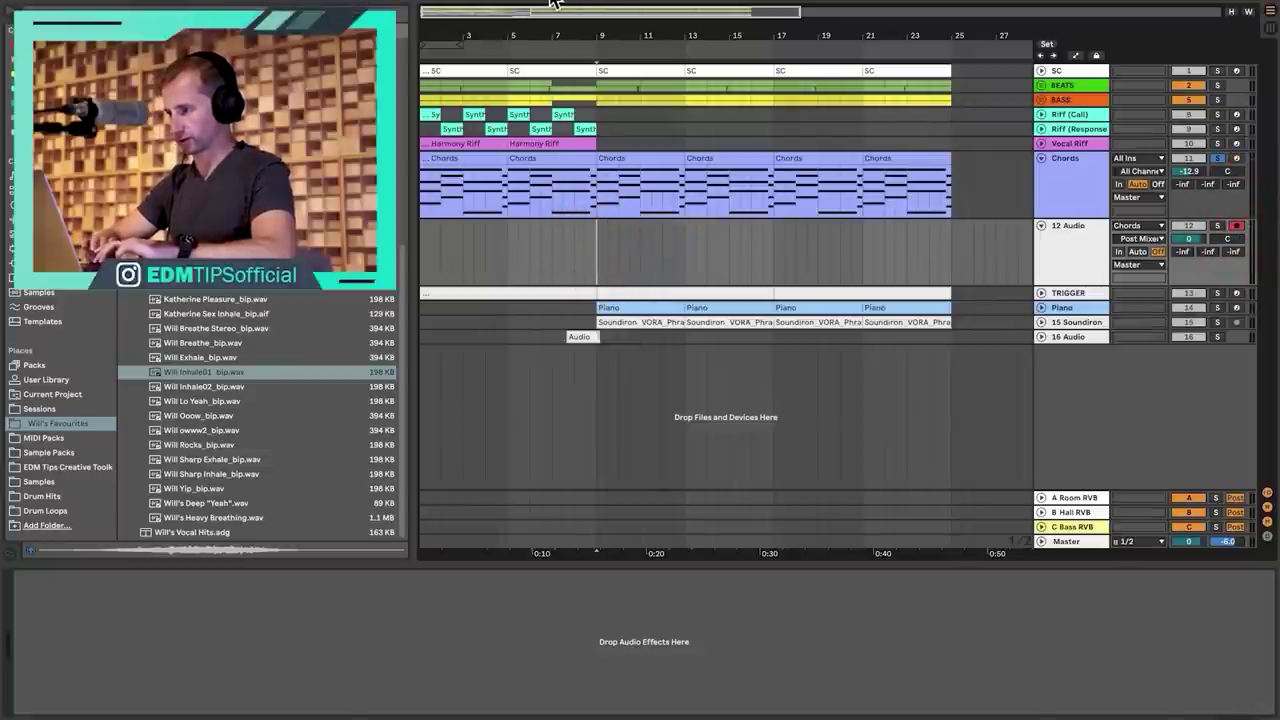
{"action": "key", "text": "F9"}
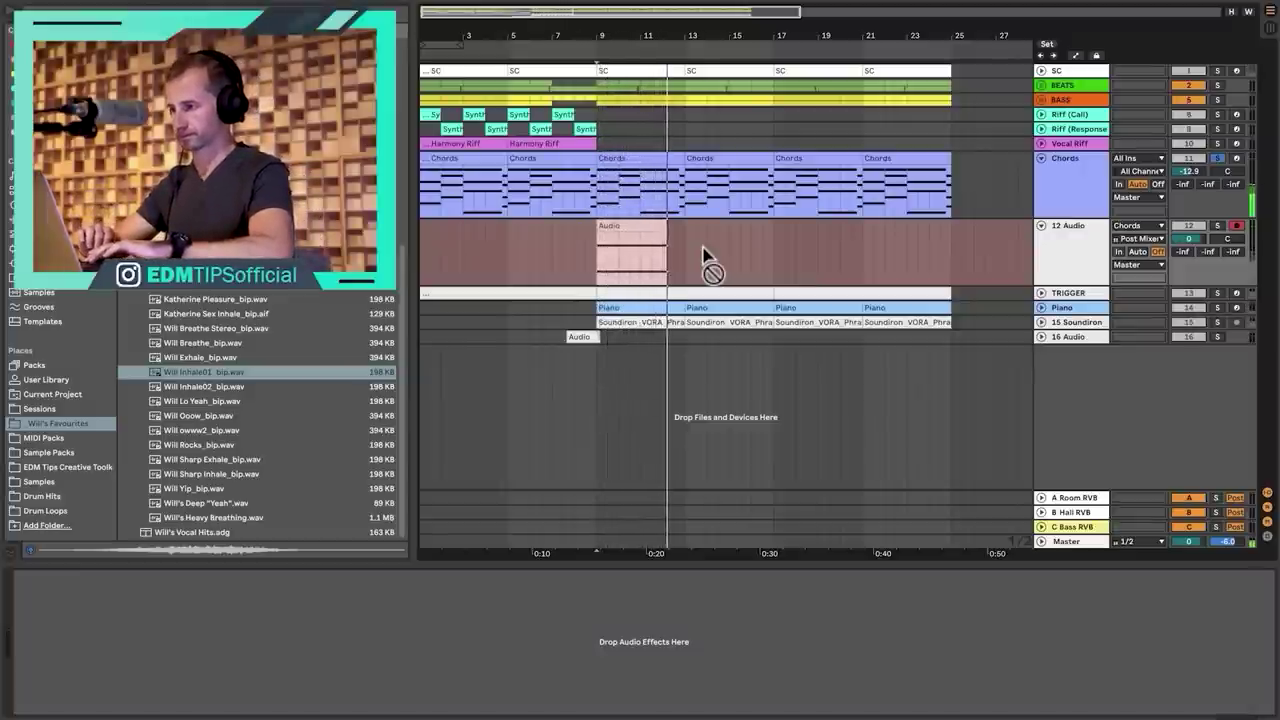
{"action": "key", "text": "space"}
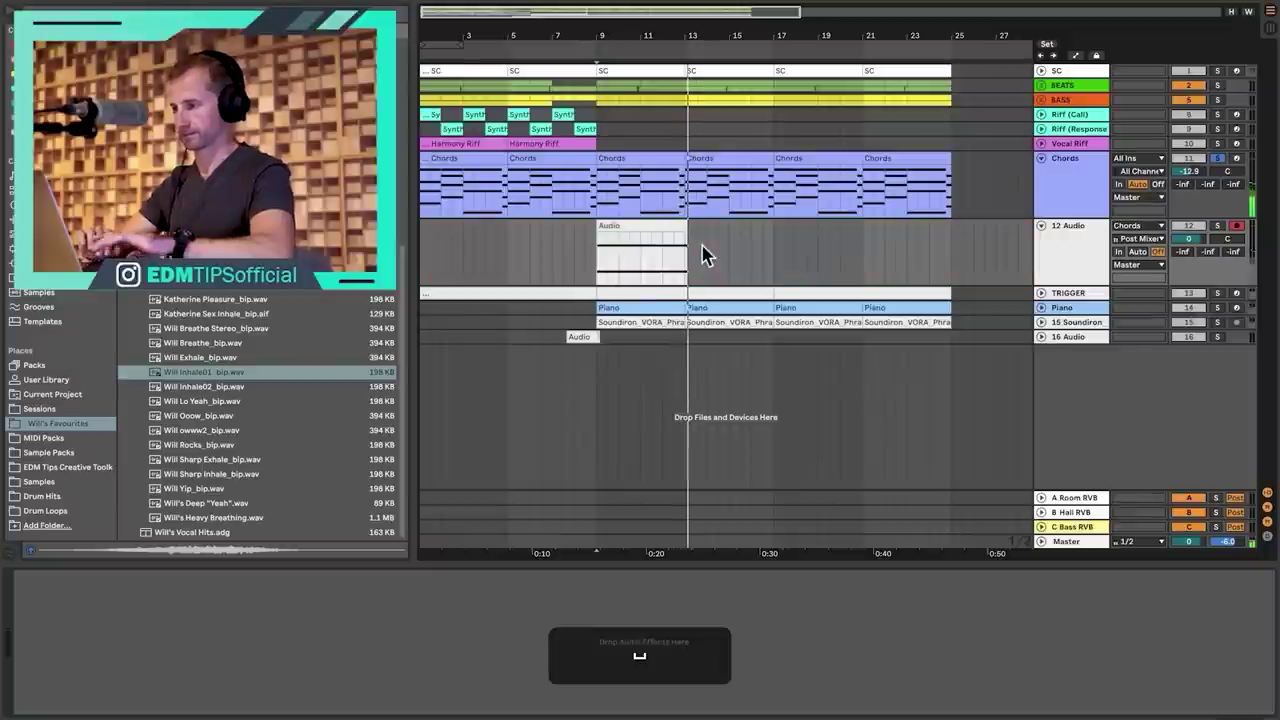
{"action": "left_click", "coordinate": [686, 255]}
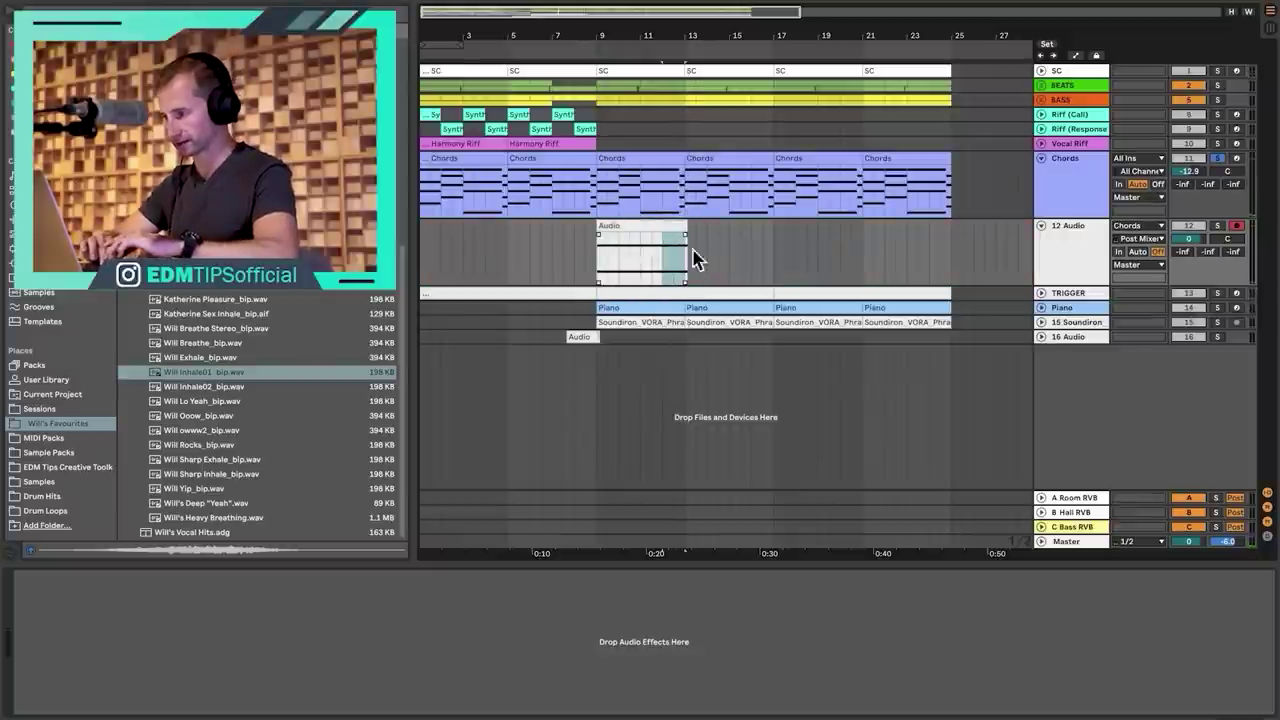
{"action": "left_click", "coordinate": [700, 257]}
{"action": "key", "text": "BackSpace"}
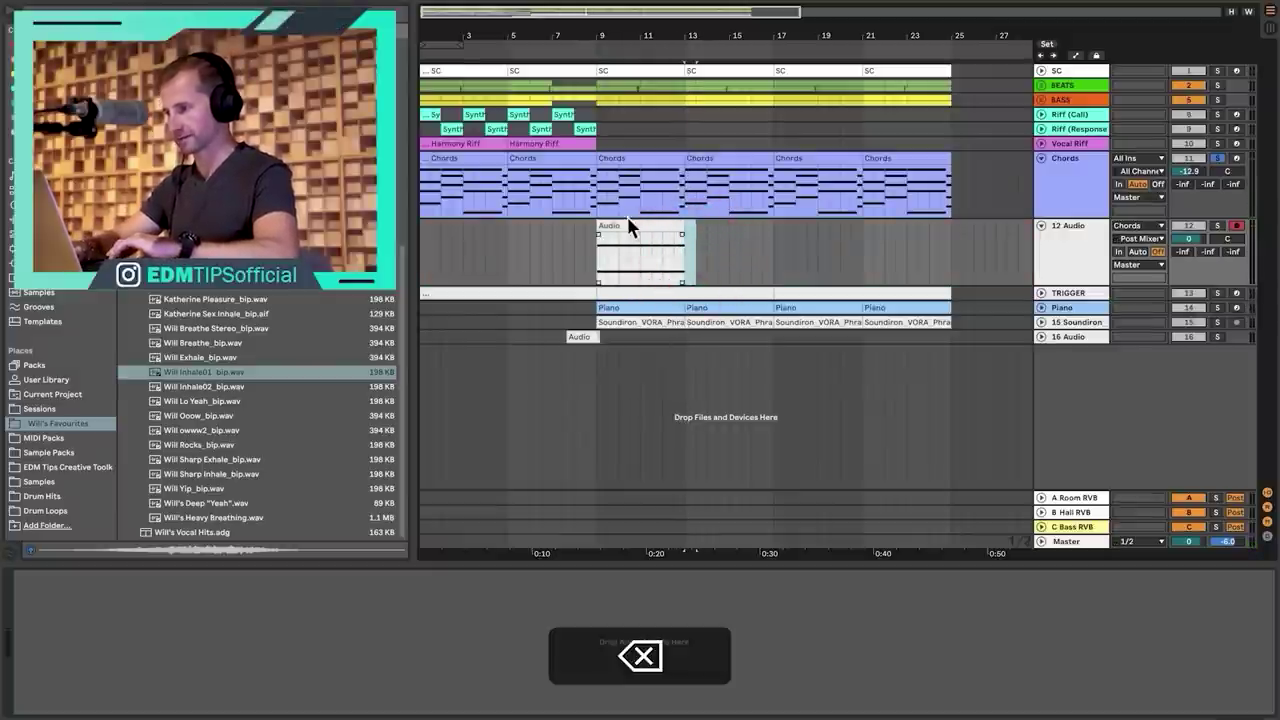
Solo the 12 Audio track instead of Chords and raise the recorded clip's gain to 17.9 dB.
{"action": "left_click", "coordinate": [1217, 158]}
{"action": "double_click", "coordinate": [672, 232]}
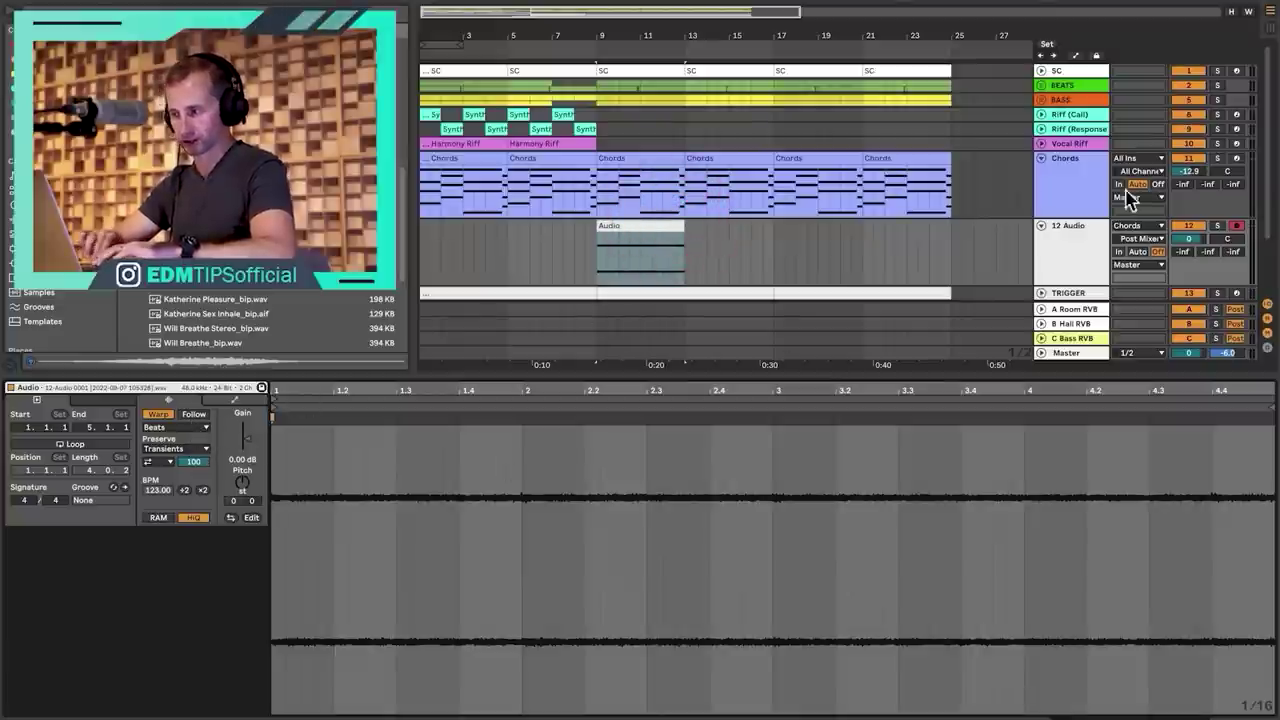
{"action": "left_click", "coordinate": [1218, 226]}
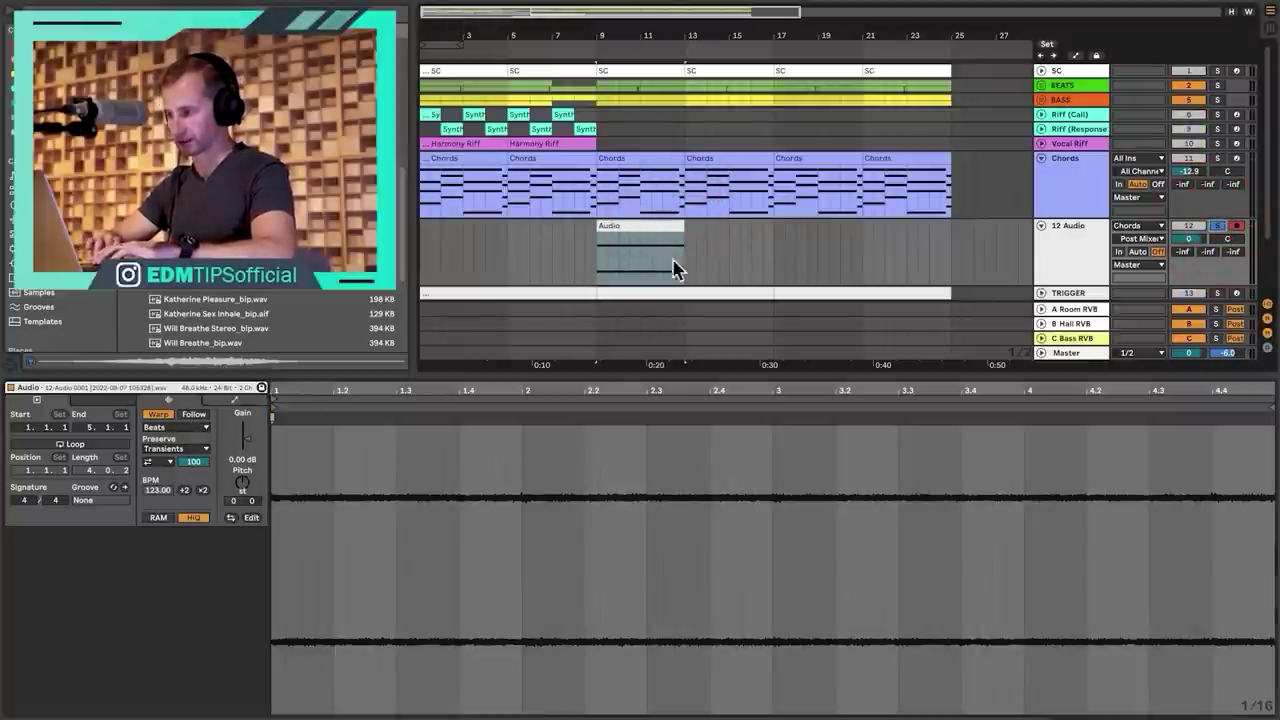
{"action": "left_click", "coordinate": [683, 260]}
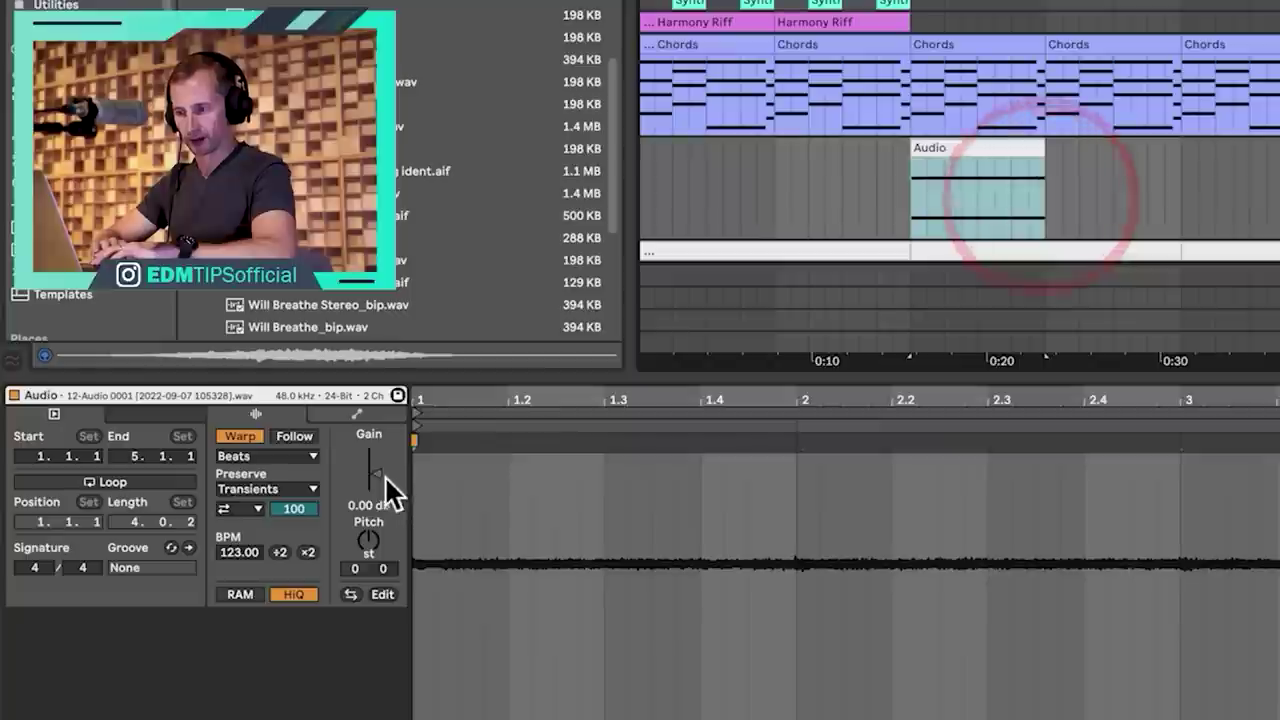
{"action": "left_click_drag", "start_coordinate": [247, 439], "coordinate": [247, 433]}
{"action": "left_click_drag", "start_coordinate": [375, 470], "coordinate": [380, 457]}
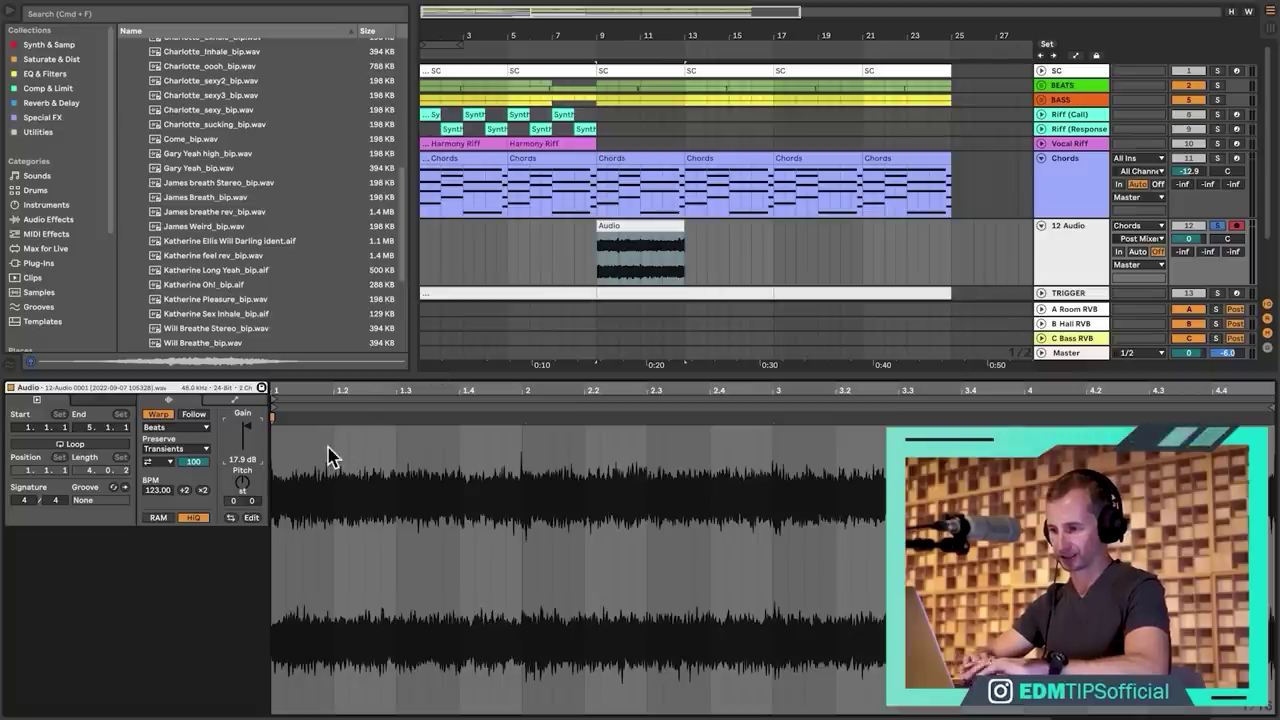
Play the resampled chord clip and set its warp mode to Complex Pro.
{"action": "key", "text": "space"}
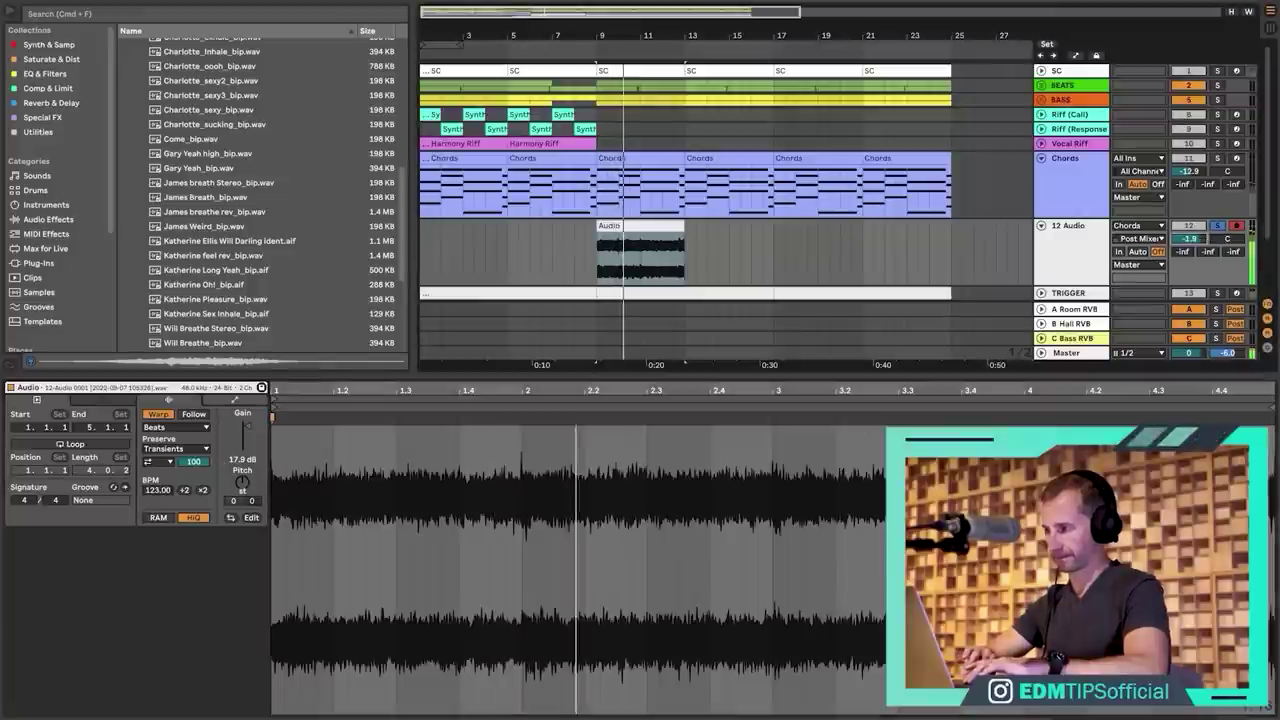
{"action": "key", "text": "space"}
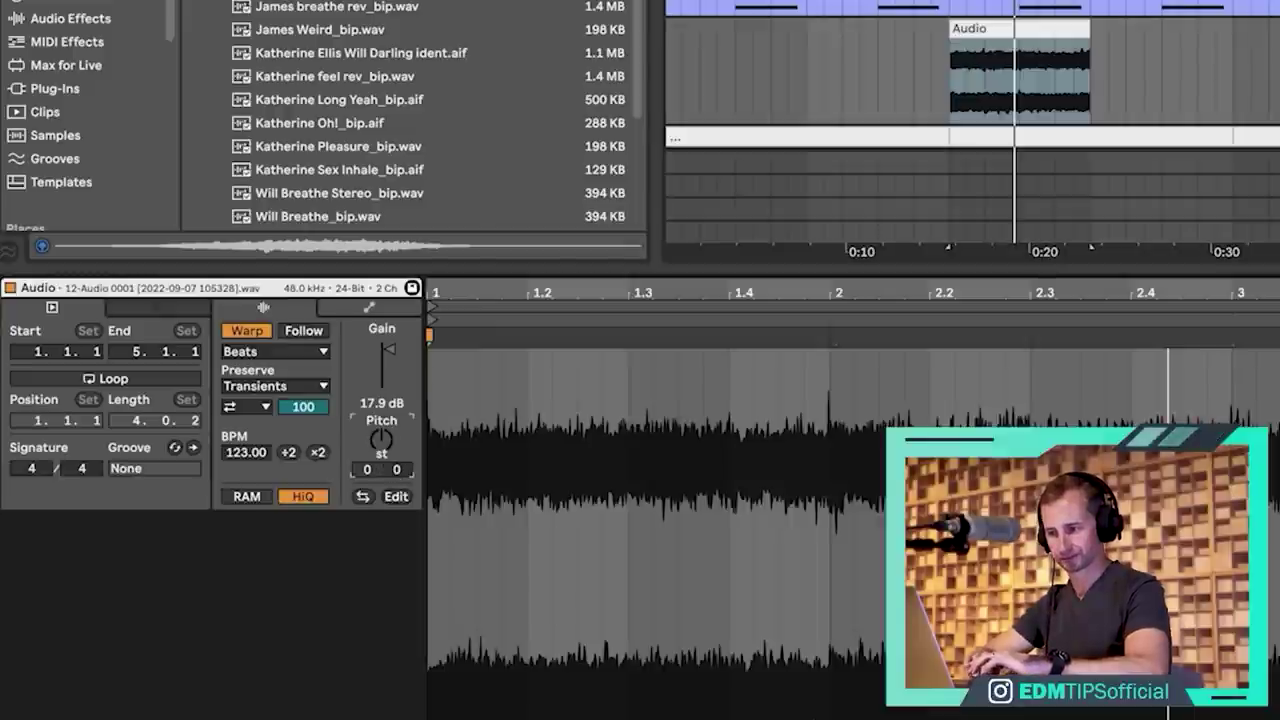
{"action": "left_click", "coordinate": [299, 348]}
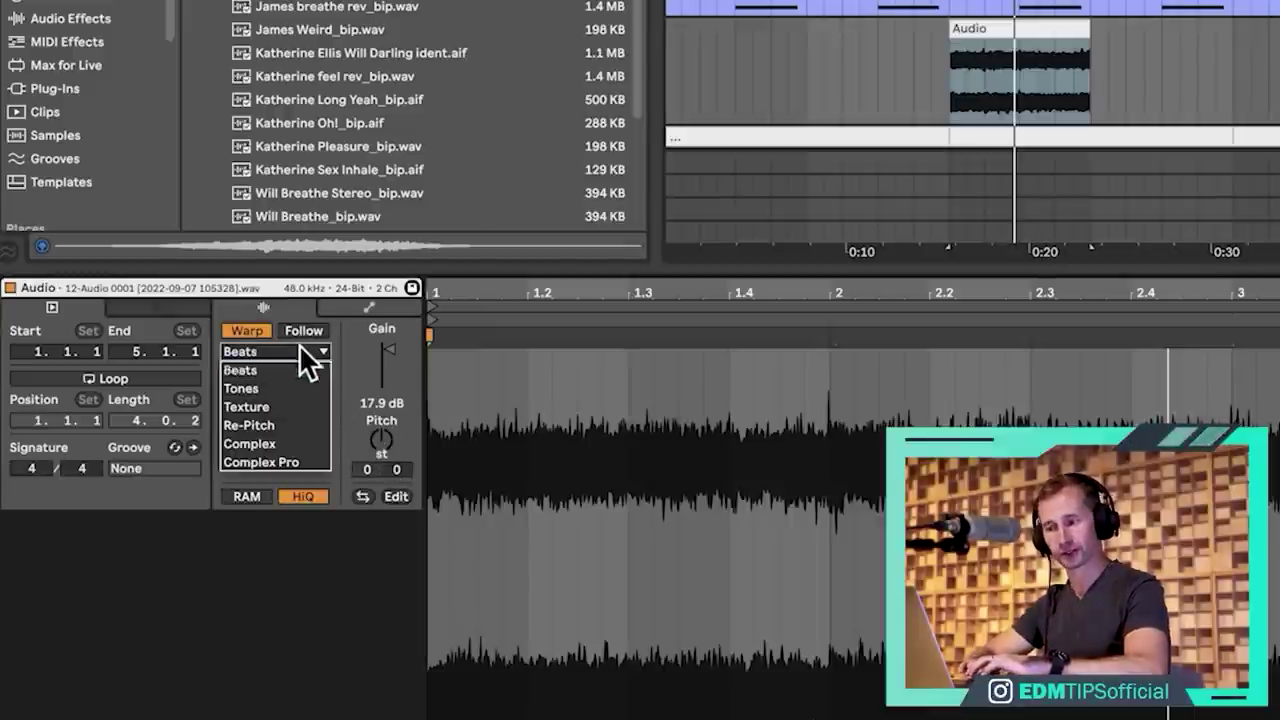
{"action": "left_click", "coordinate": [311, 455]}
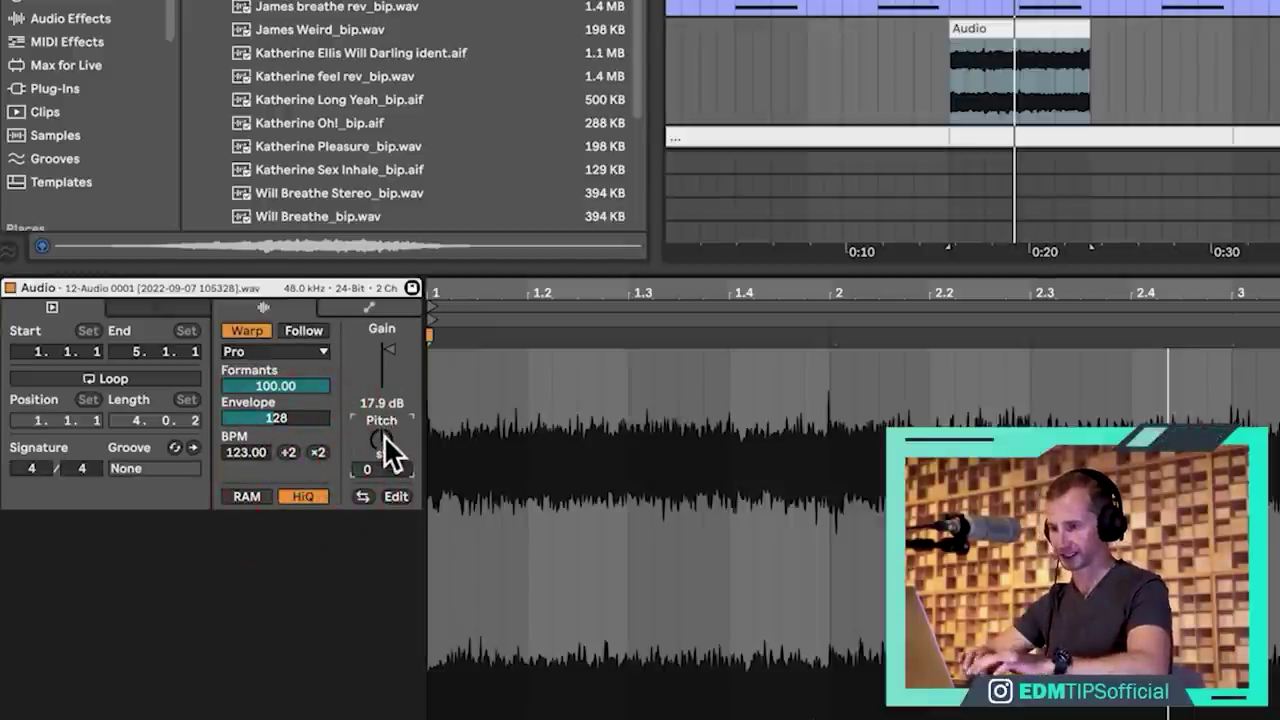
Transpose the resampled chord clip up 24 semitones and set its formants to 20.31 during playback.
{"action": "left_click_drag", "start_coordinate": [384, 435], "coordinate": [384, 375]}
{"action": "key", "text": "space"}
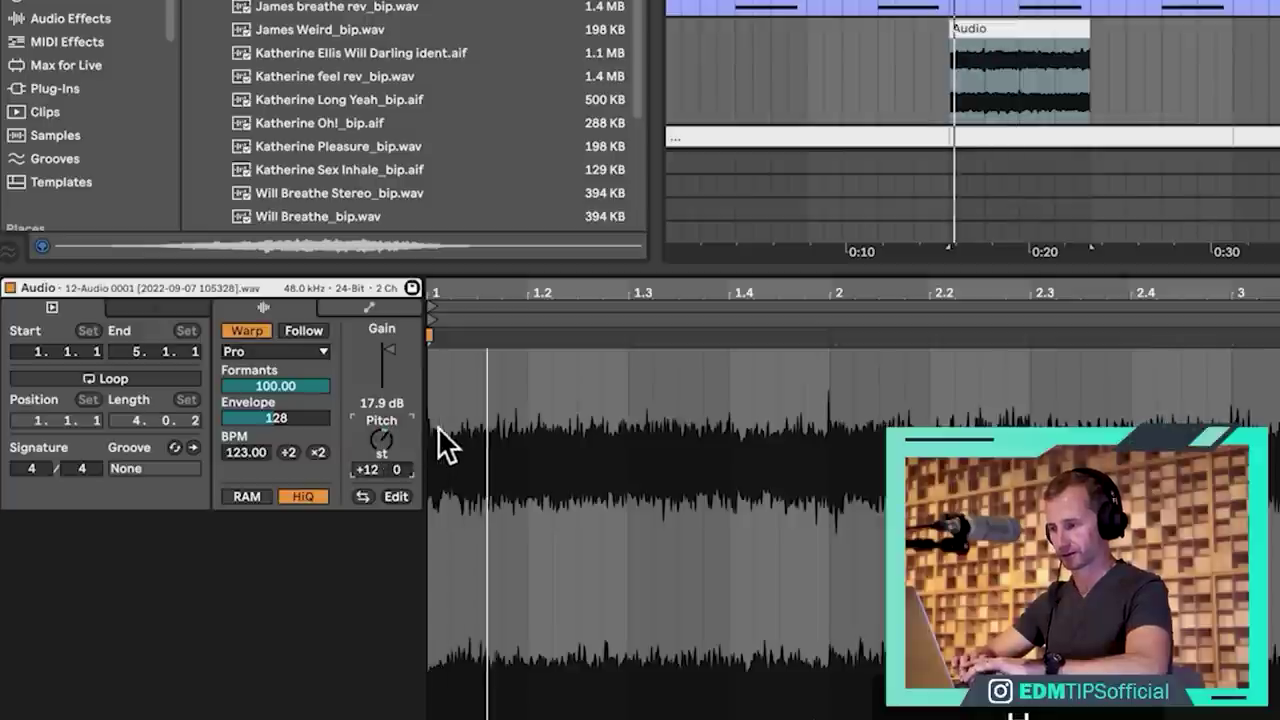
{"action": "left_click_drag", "start_coordinate": [381, 437], "coordinate": [381, 430]}
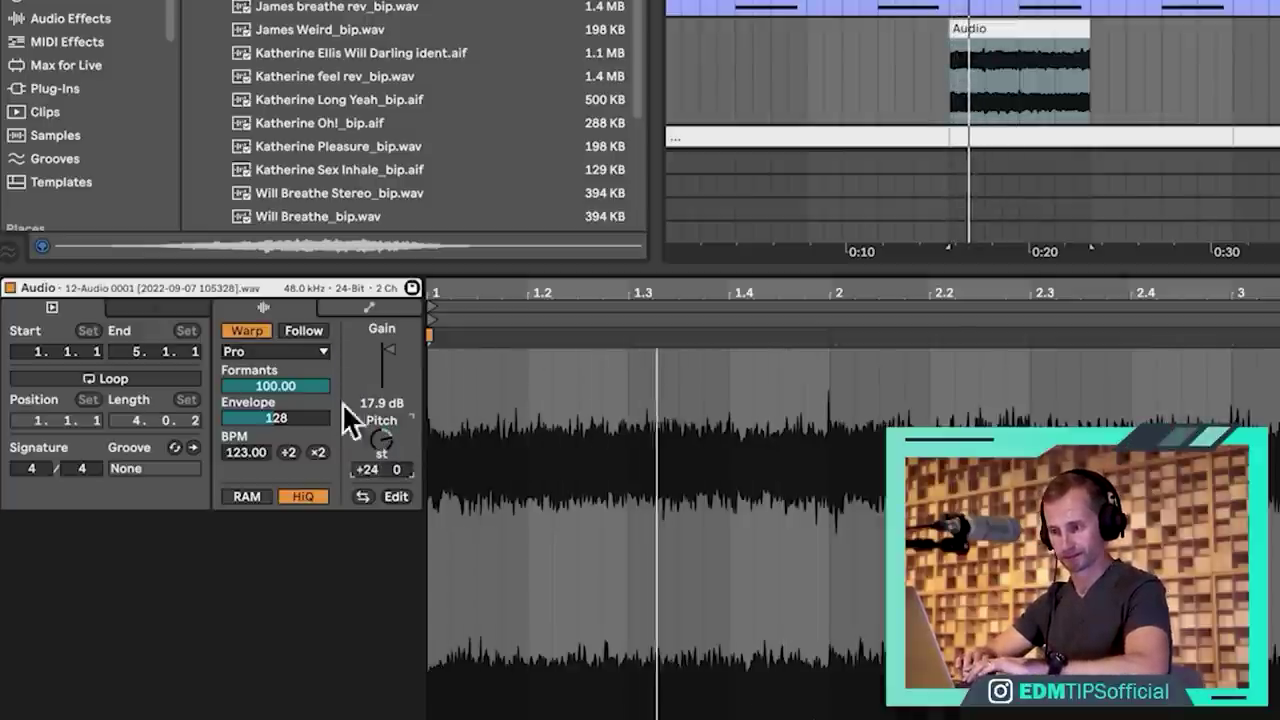
{"action": "left_click_drag", "start_coordinate": [275, 386], "coordinate": [275, 440]}
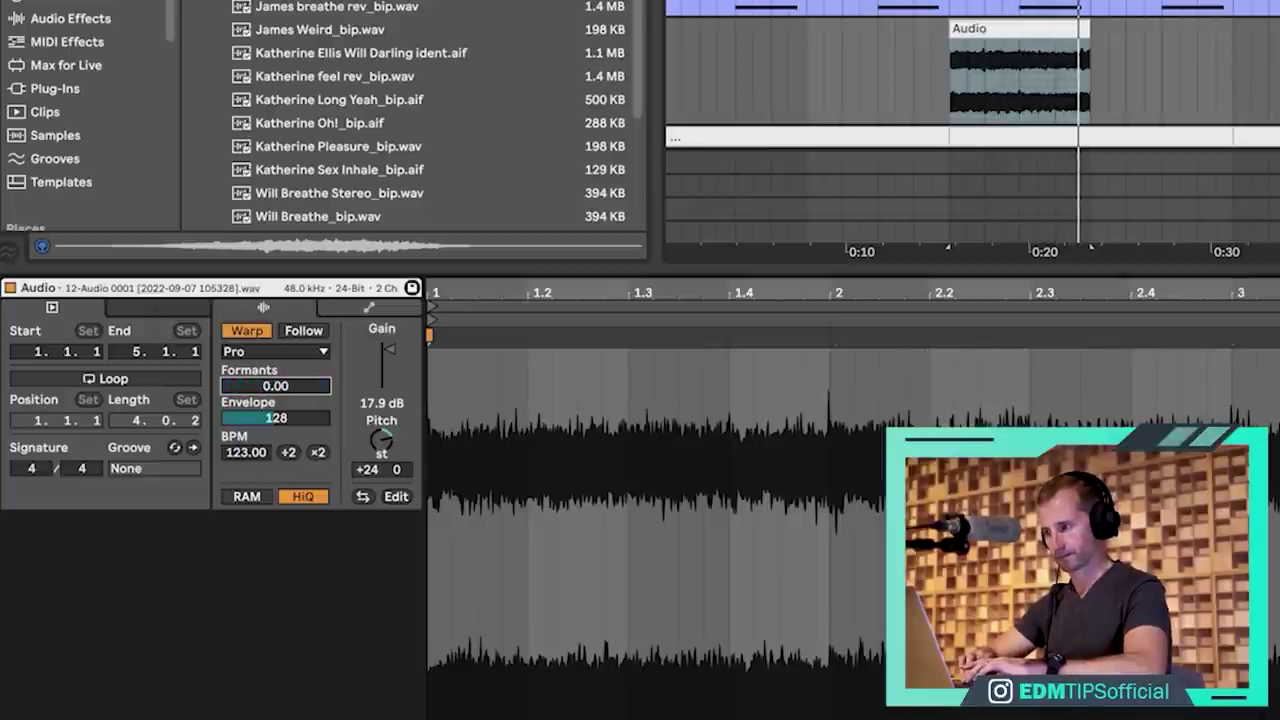
{"action": "left_click_drag", "start_coordinate": [308, 400], "coordinate": [308, 408]}
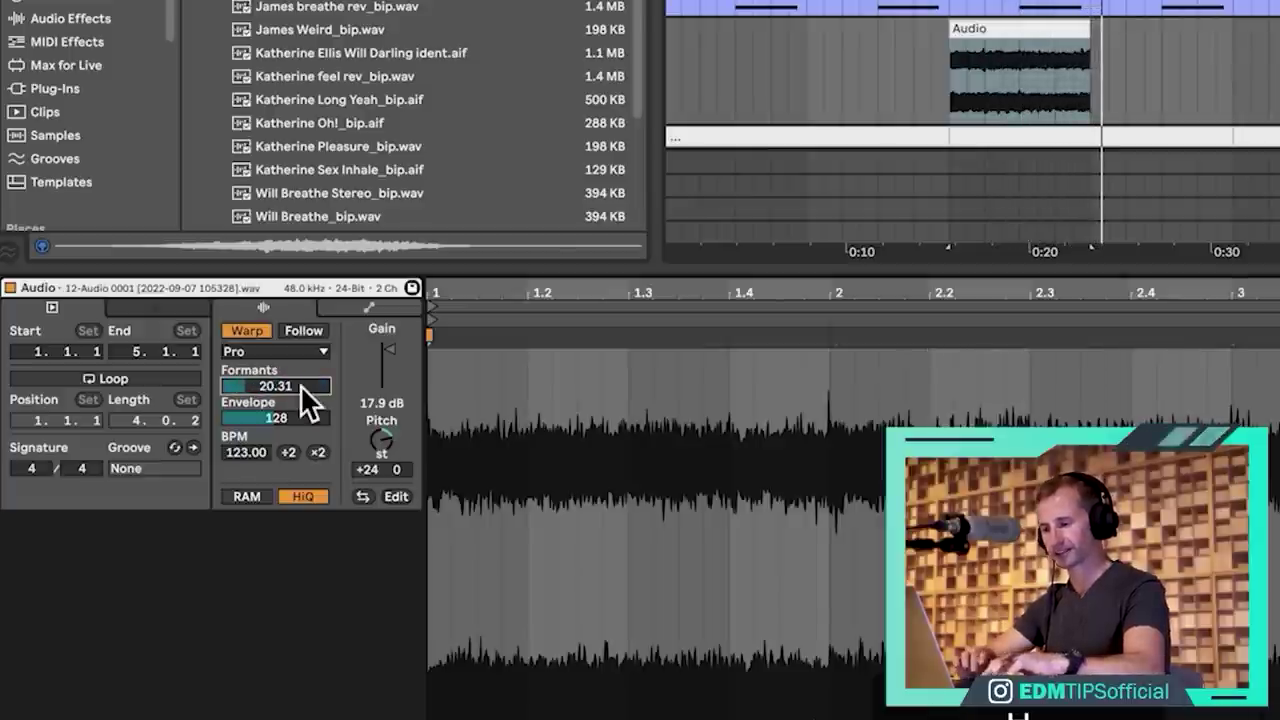
Solo the Chords and 12 Audio tracks together and play them with 12 Audio lowered to -20.6 dB.
{"action": "key", "text": "shift+Tab"}
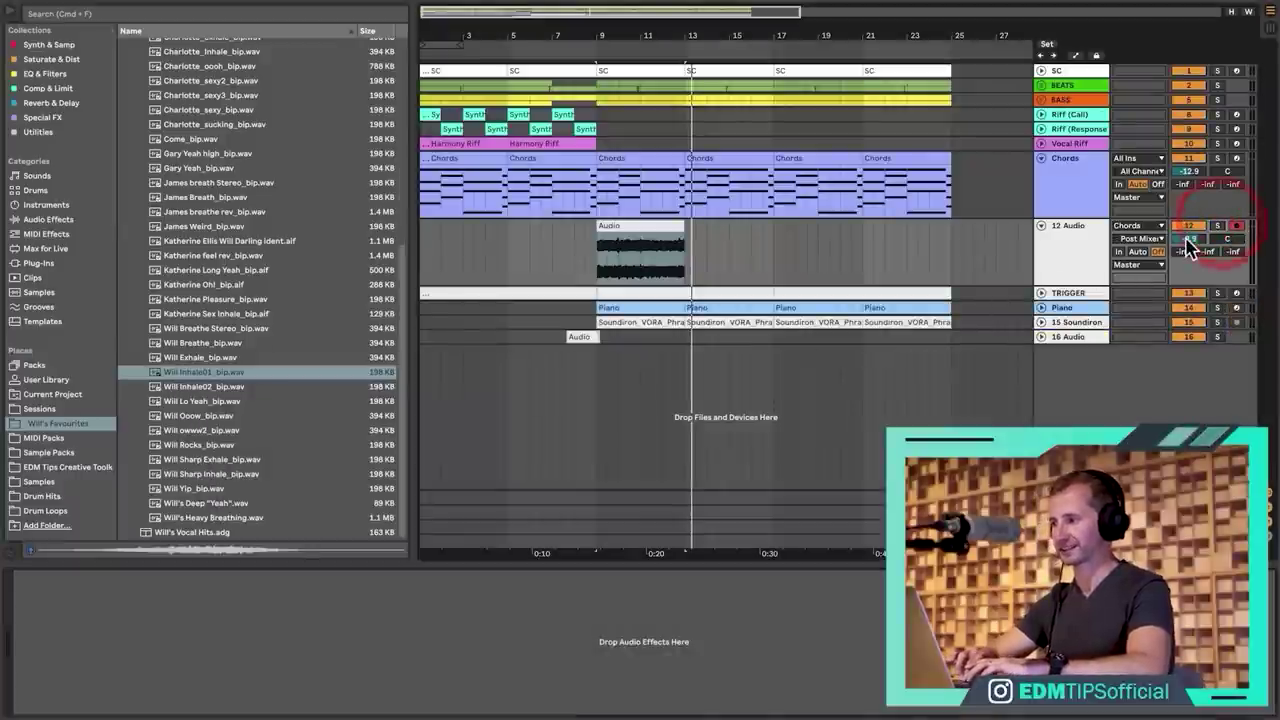
{"action": "left_click", "coordinate": [1217, 158], "text": "super"}
{"action": "left_click", "coordinate": [1216, 226], "text": "super"}
{"action": "key", "text": "space"}
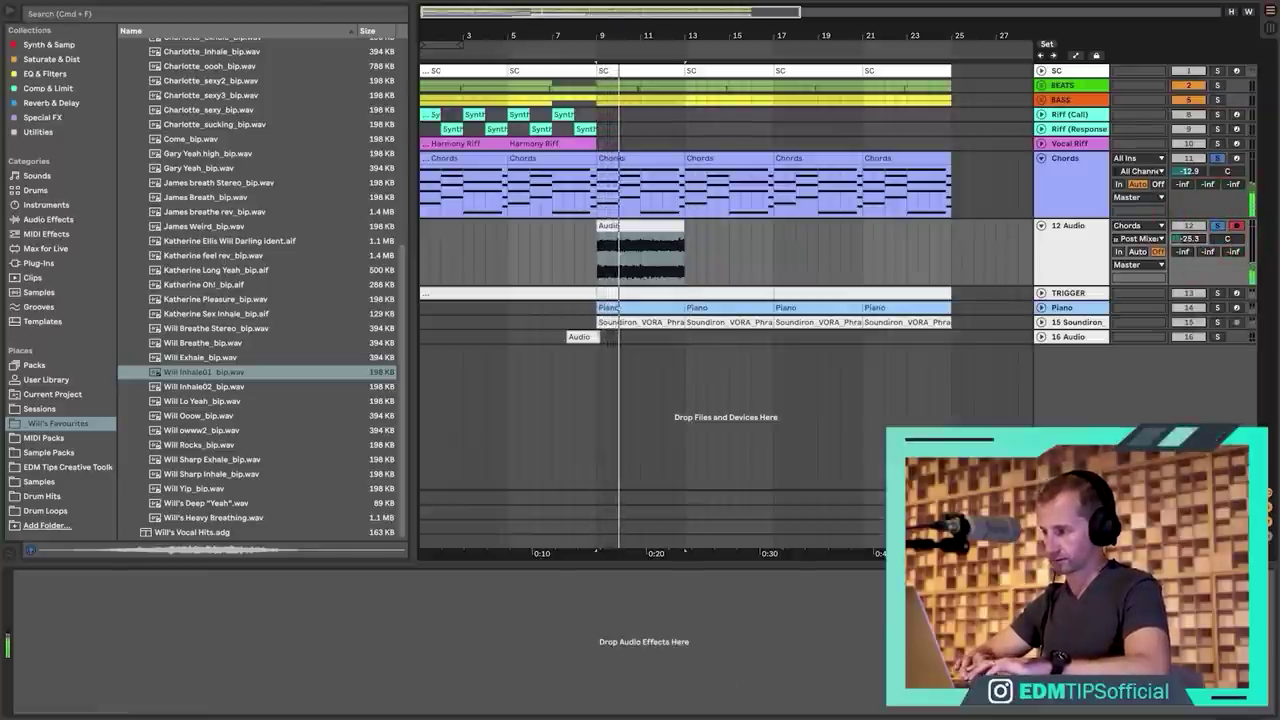
Set the resampled clip's pitch to +12 semitones and its formants to 0.00, and replay the layered chords from bar 9.
{"action": "double_click", "coordinate": [653, 222]}
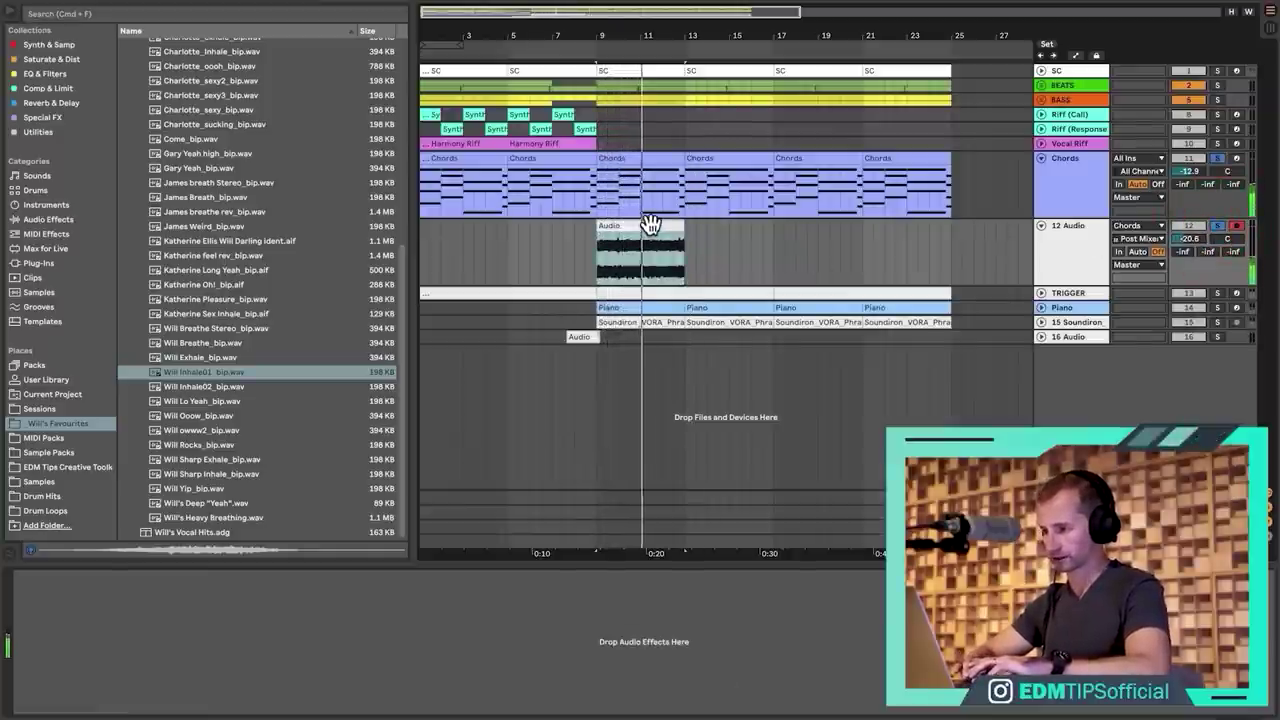
{"action": "left_click", "coordinate": [245, 481]}
{"action": "type", "text": "12"}
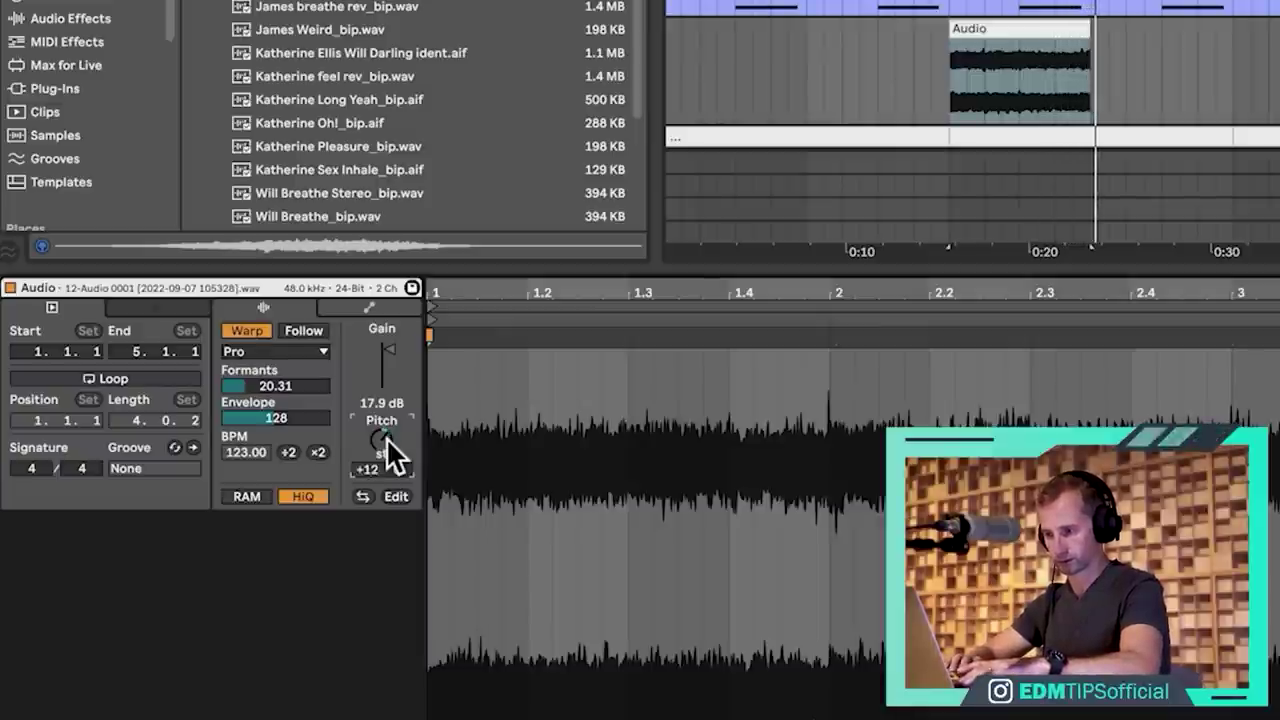
{"action": "key", "text": "space"}
{"action": "key", "text": "space"}
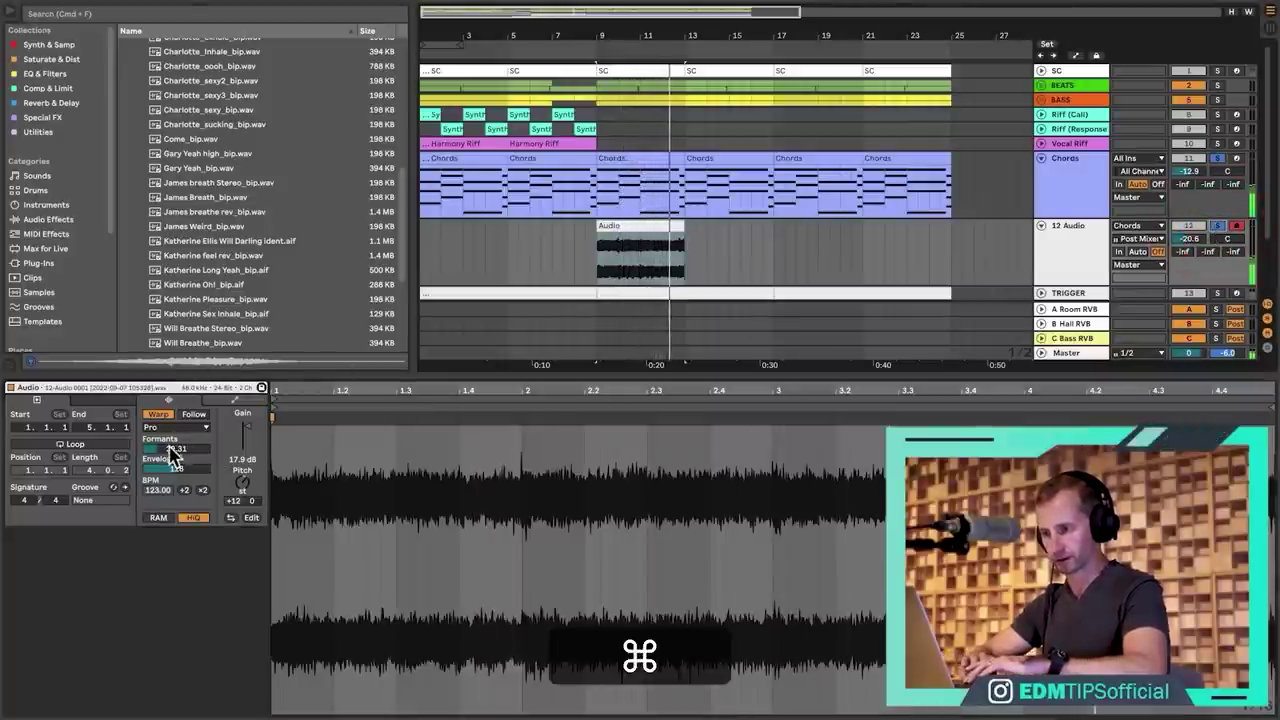
{"action": "left_click_drag", "start_coordinate": [169, 449], "coordinate": [169, 400]}
{"action": "left_click", "coordinate": [594, 262]}
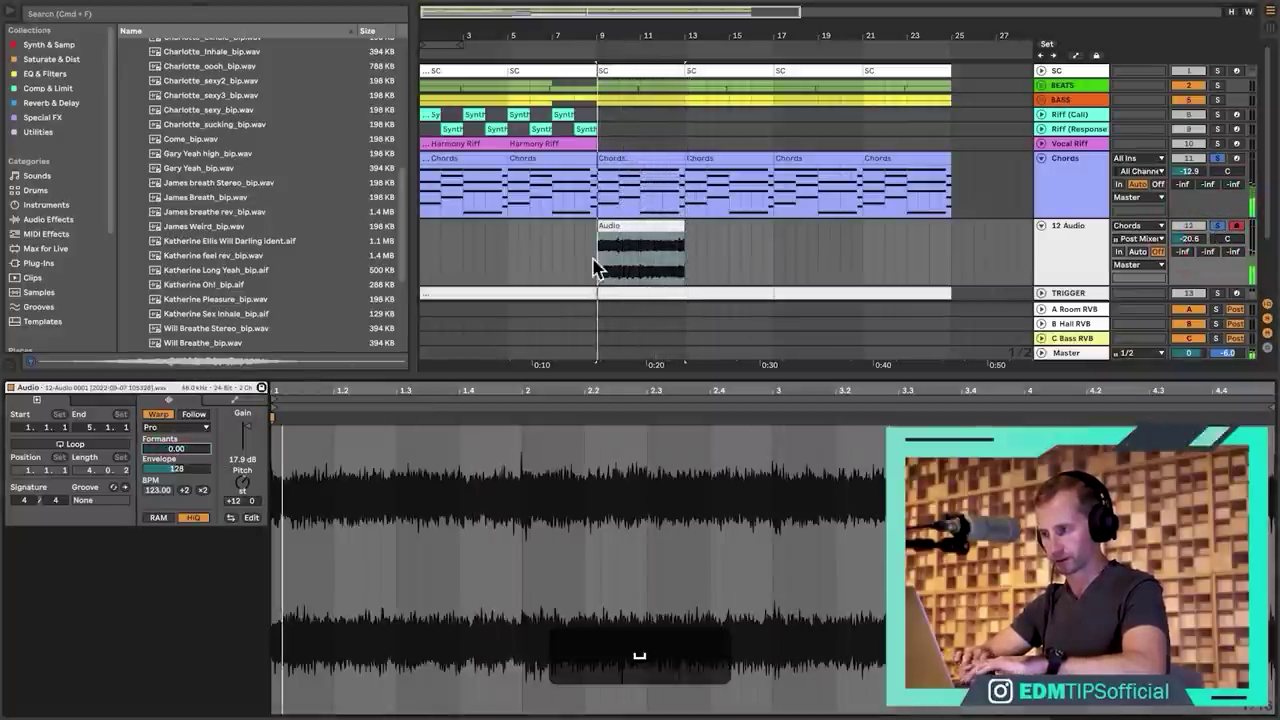
Set the audio clip's Formants to 32.81 and Envelope to 8 after auditioning its soloed playback.
{"action": "left_click", "coordinate": [1220, 226], "text": "super"}
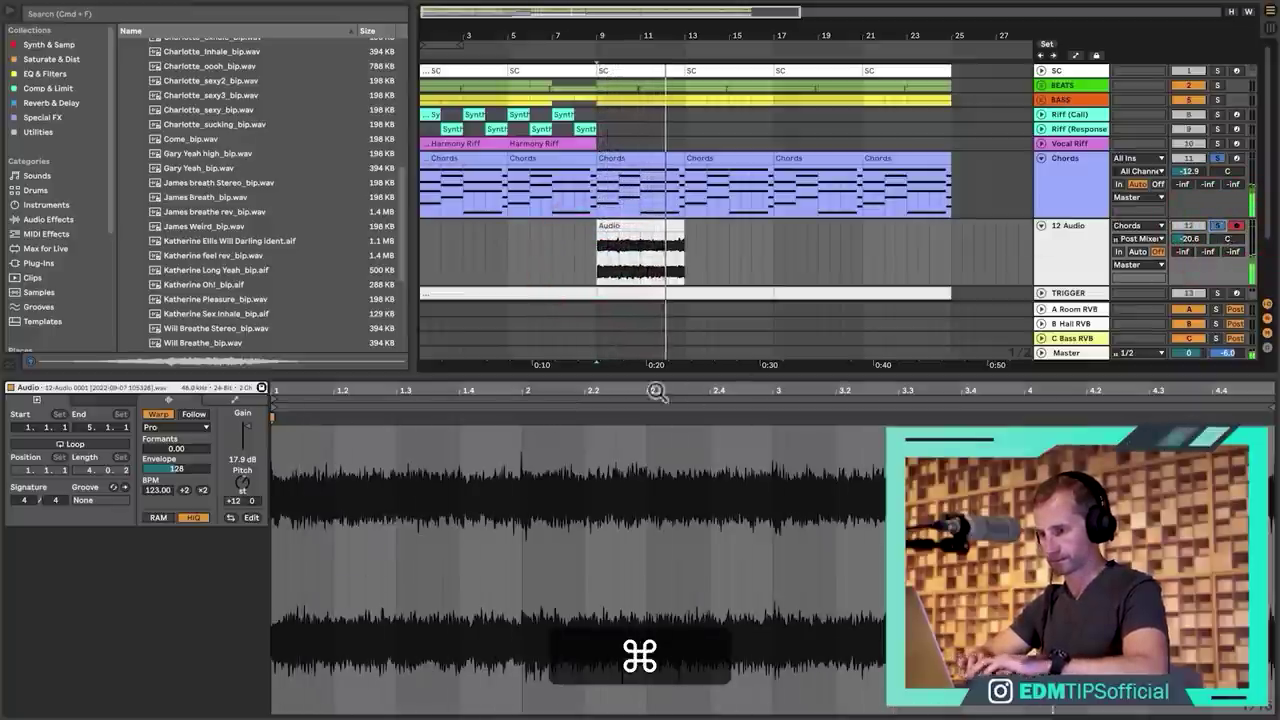
{"action": "key", "text": "space"}
{"action": "key", "text": "space"}
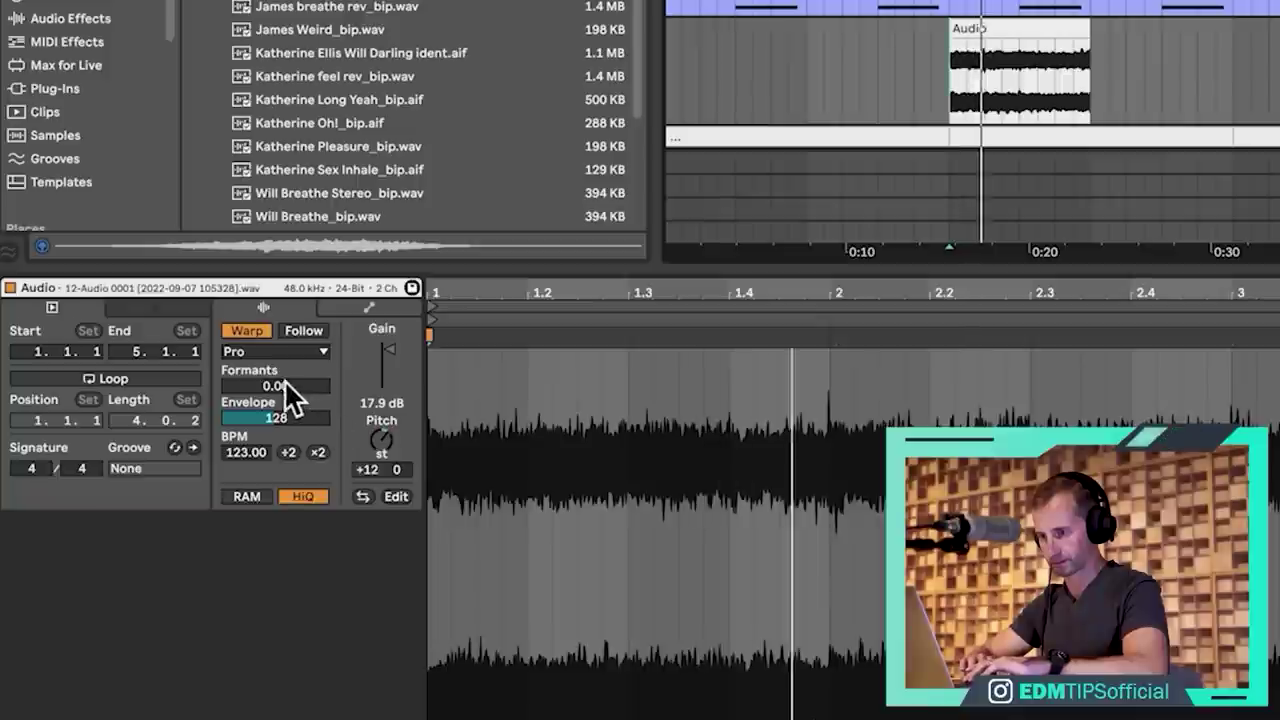
{"action": "mouse_move", "coordinate": [285, 385]}
{"action": "left_mouse_down"}
{"action": "mouse_move", "coordinate": [285, 325]}
{"action": "mouse_move", "coordinate": [285, 366]}
{"action": "left_mouse_up"}
{"action": "left_click_drag", "start_coordinate": [286, 414], "coordinate": [286, 460]}
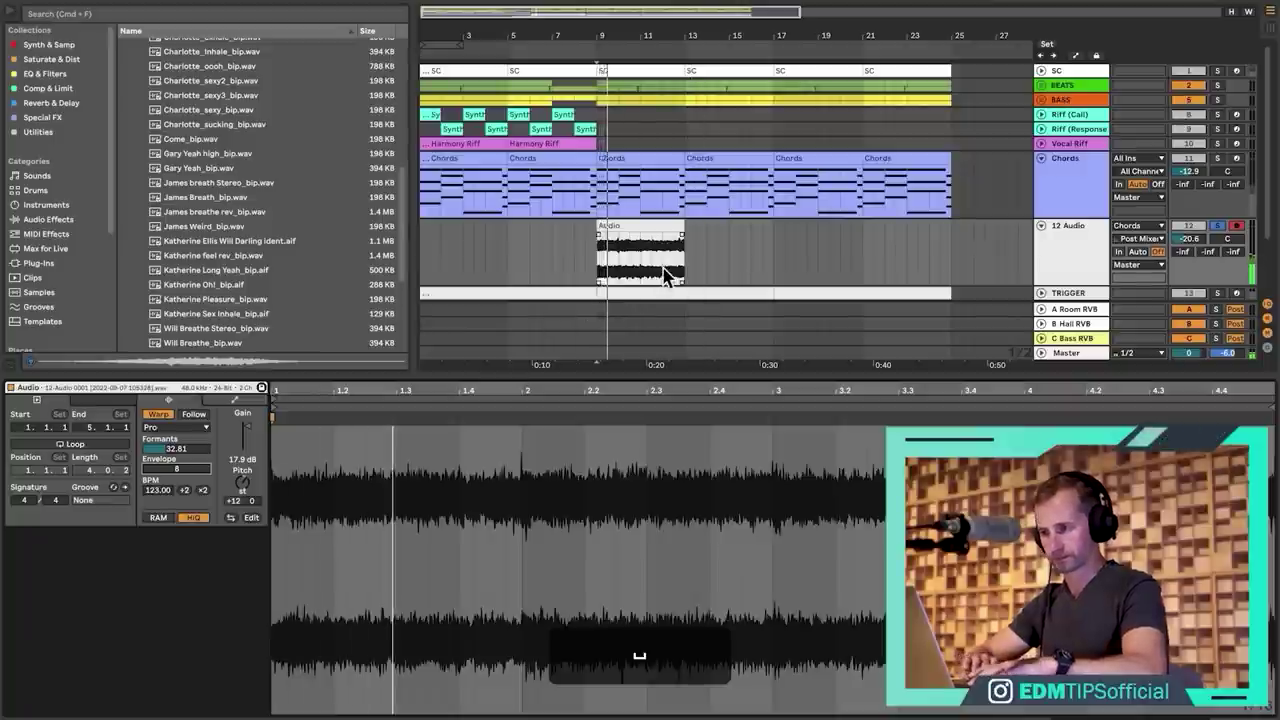
Take the Chords and 12 Audio tracks out of solo and play the full mix from just before bar 9.
{"action": "key", "text": "Tab"}
{"action": "key", "text": "Tab"}
{"action": "left_click", "coordinate": [1158, 251]}
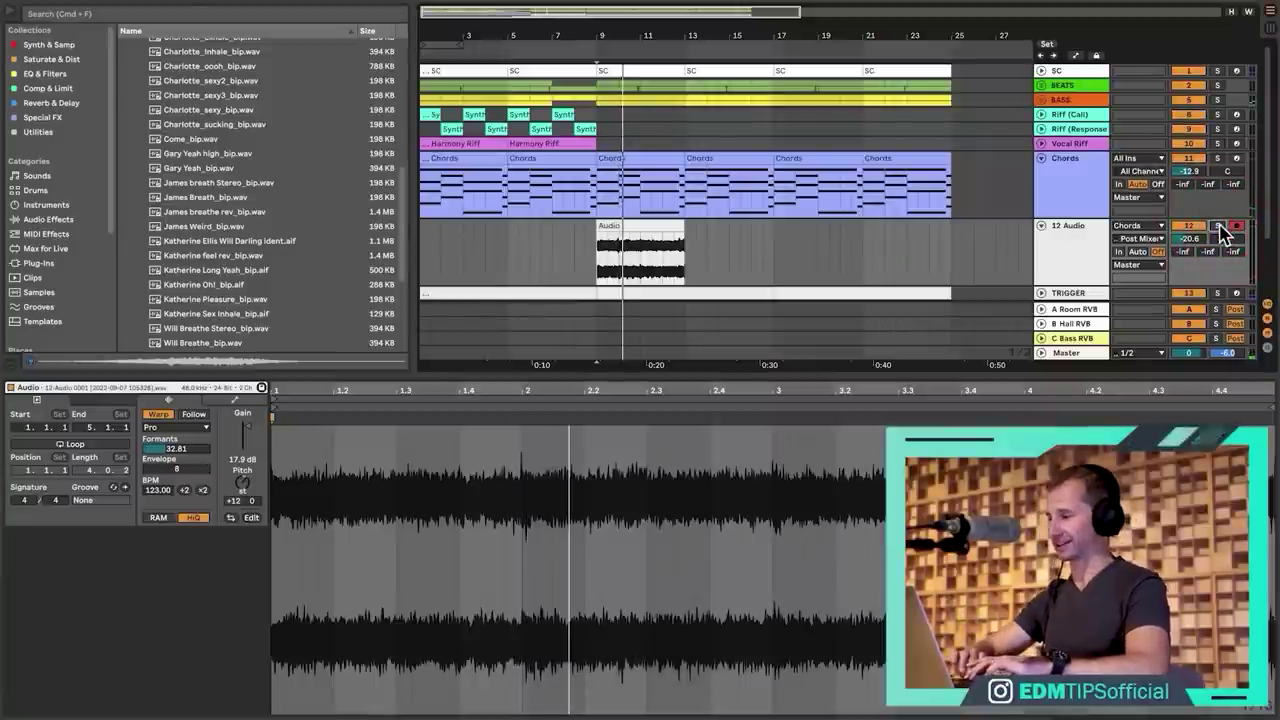
{"action": "left_click", "coordinate": [574, 250]}
{"action": "key", "text": "space"}
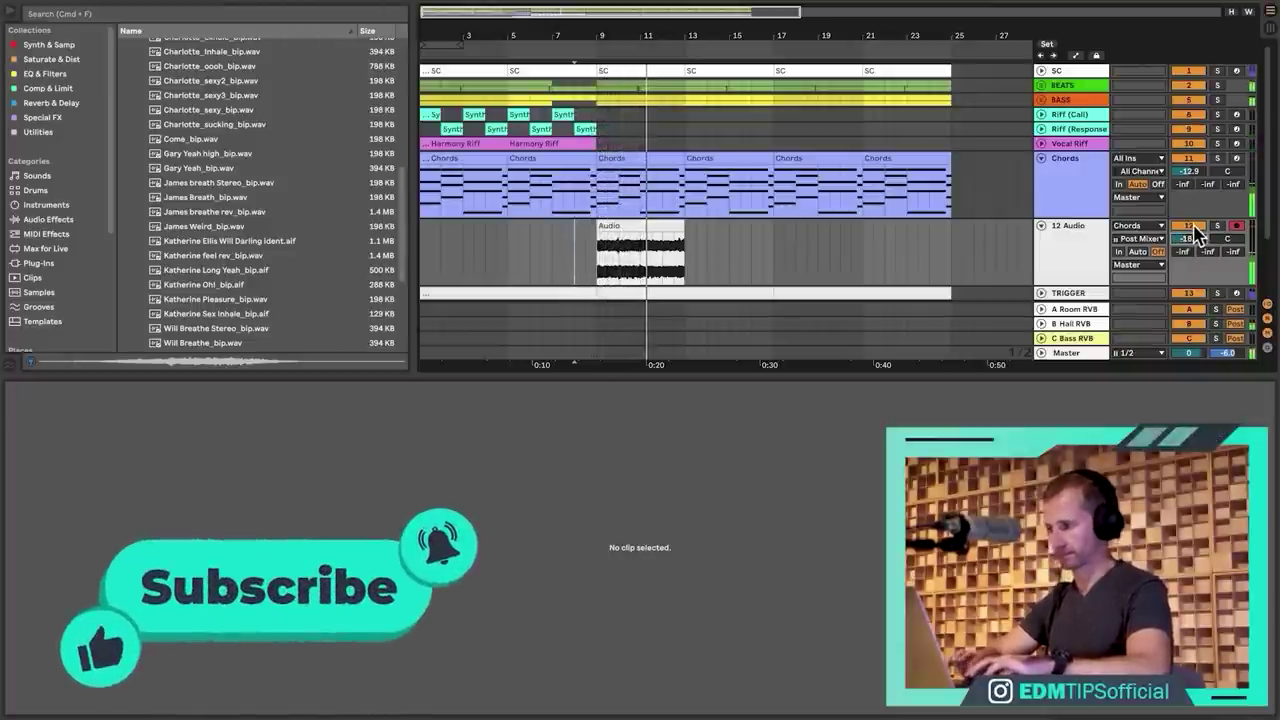
Duplicate the audio clip three times to fill the 12 Audio track to bar 25, toggling the track off and on to compare.
{"action": "left_click", "coordinate": [660, 214]}
{"action": "left_click", "coordinate": [651, 223]}
{"action": "key", "text": "super+d"}
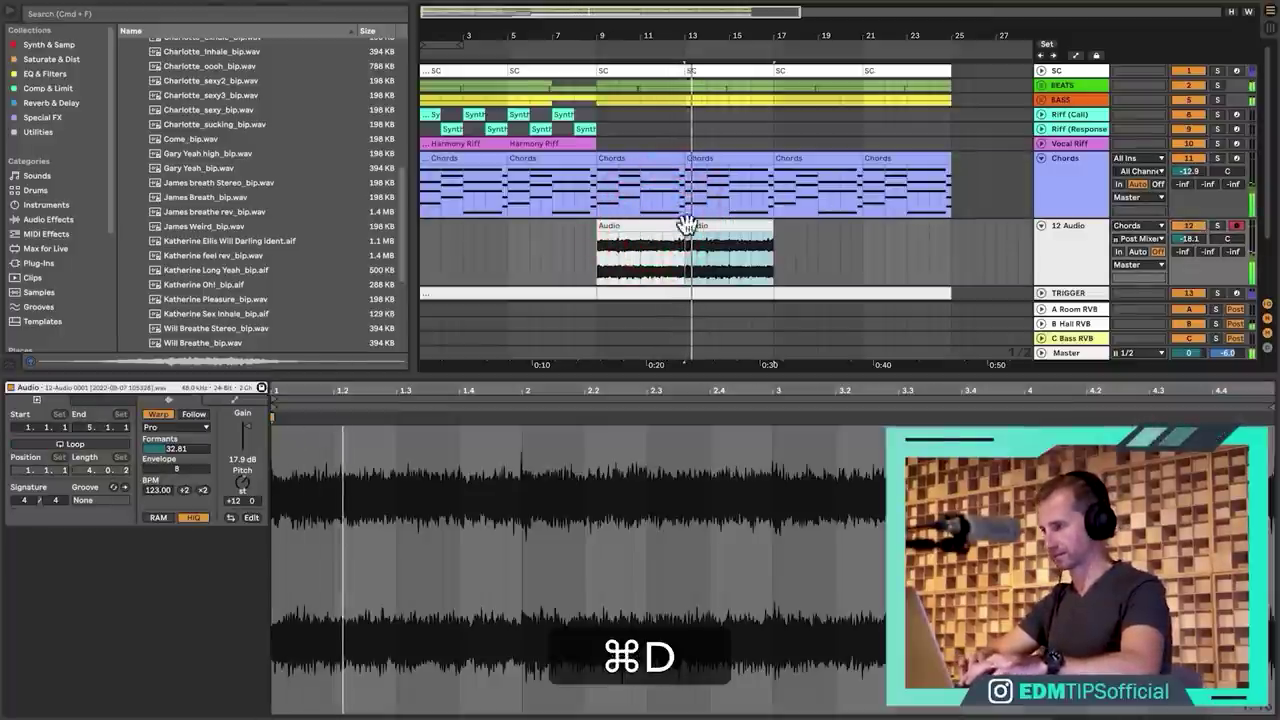
{"action": "left_click", "coordinate": [1192, 225]}
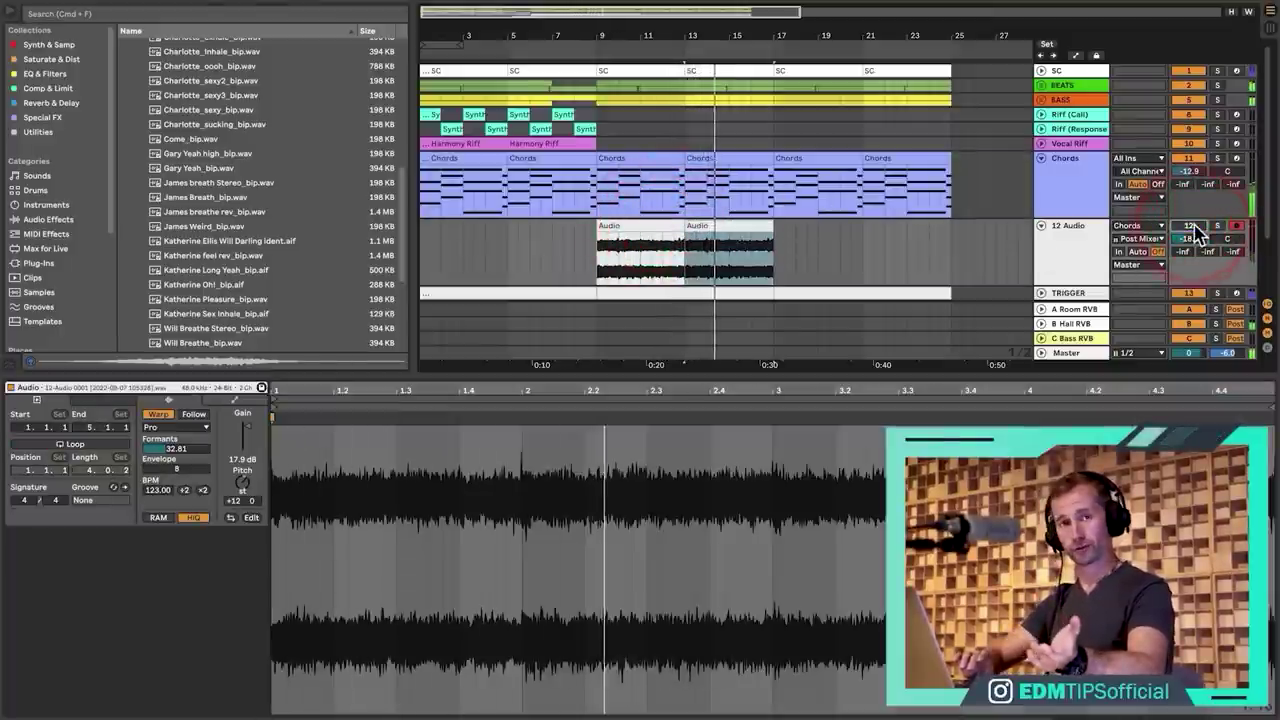
{"action": "left_click", "coordinate": [1190, 226]}
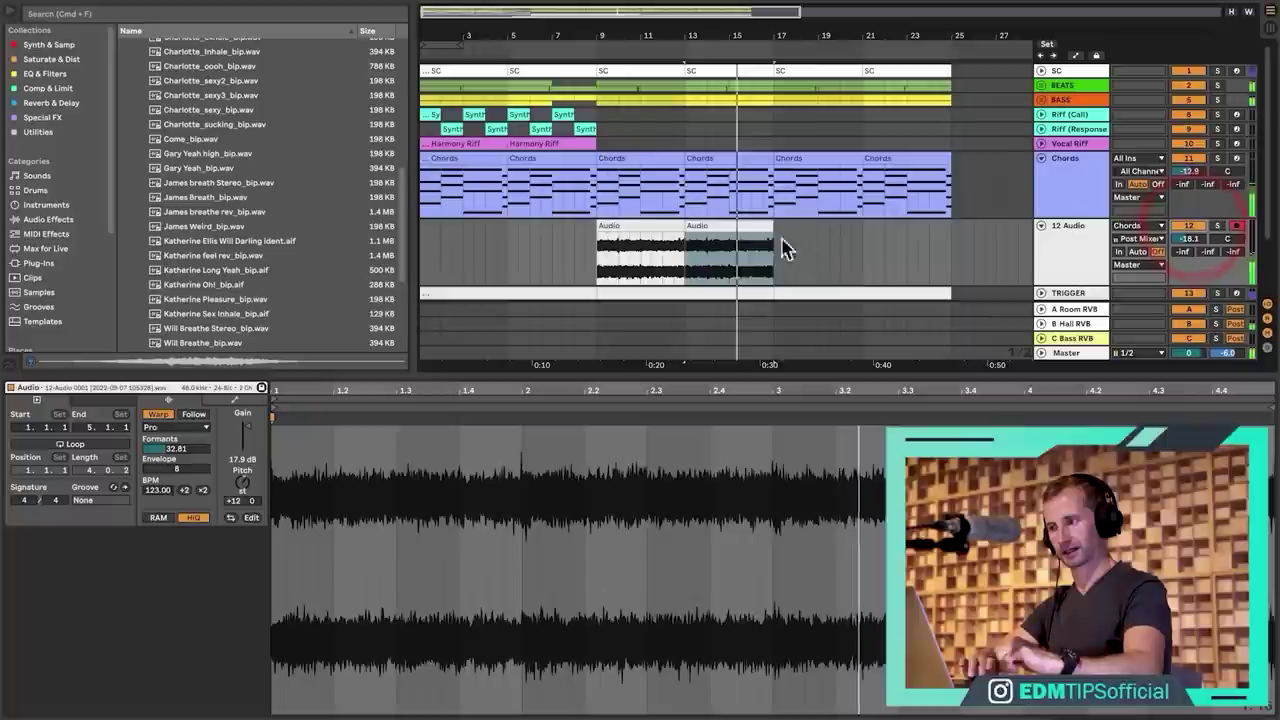
{"action": "left_click", "coordinate": [737, 223]}
{"action": "key", "text": "super+d"}
{"action": "key", "text": "super+d"}
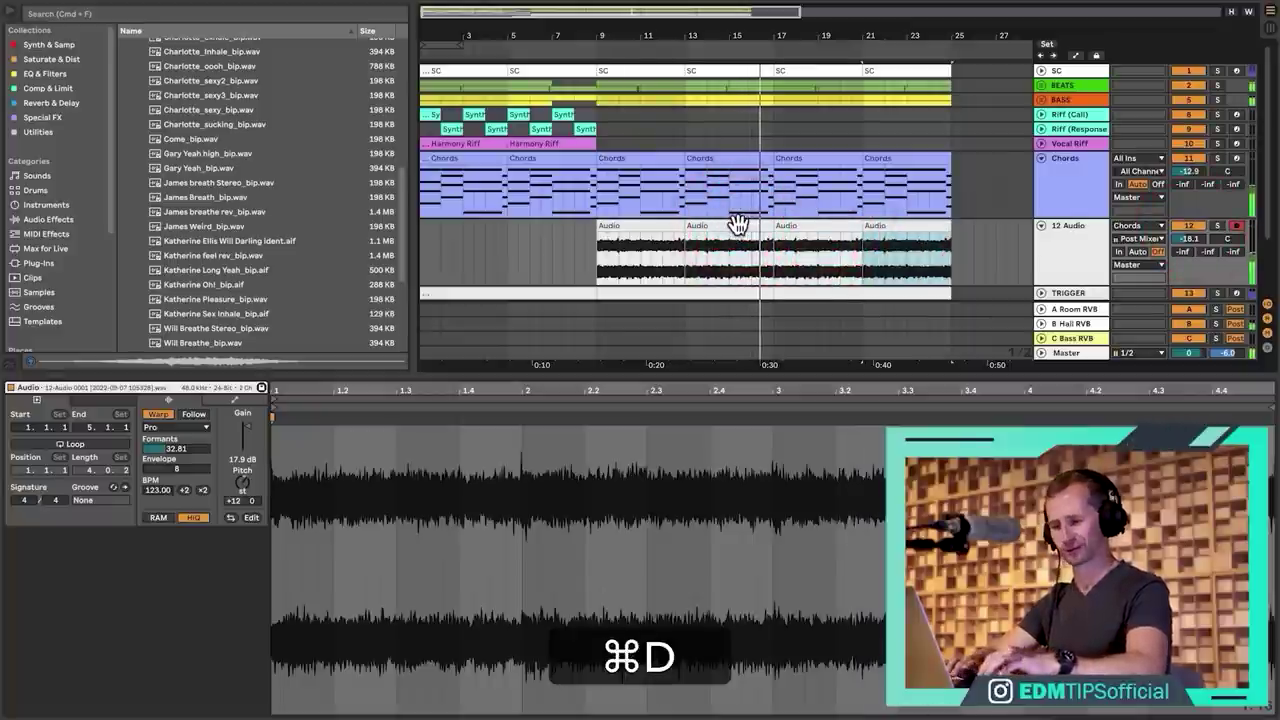
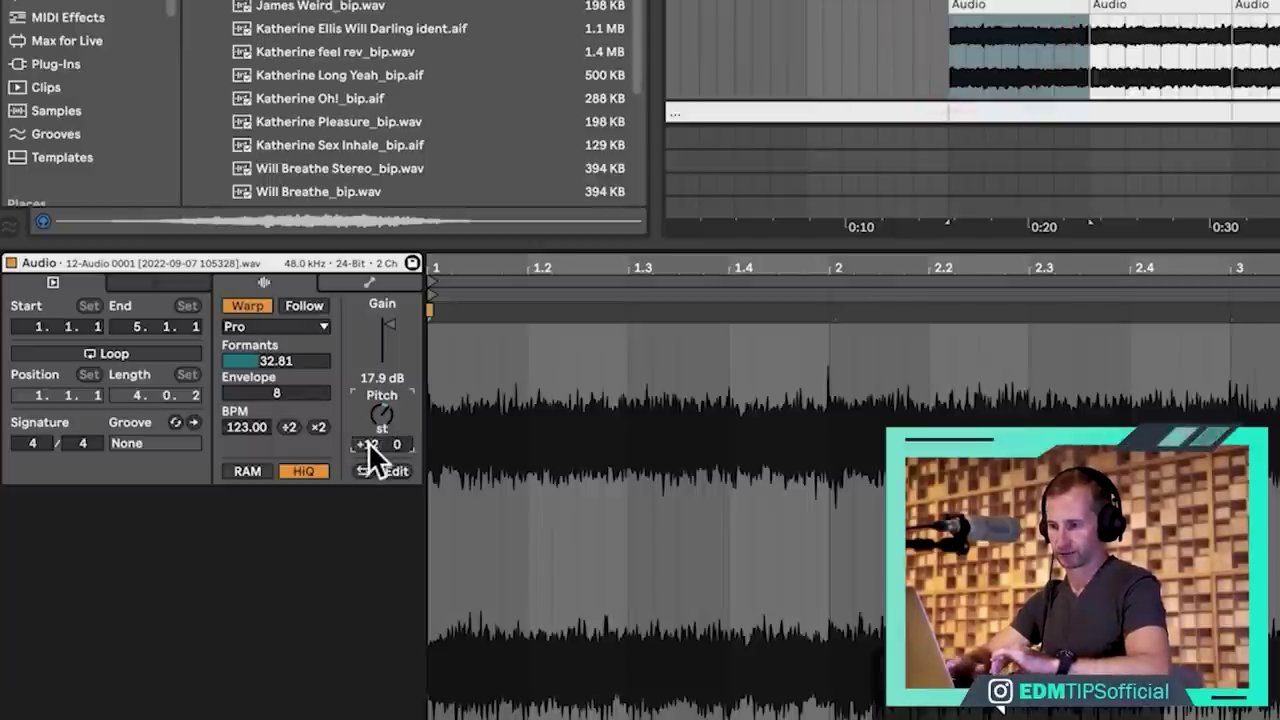
Set the first audio clip's pitch transposition to 0 semitones and audition it in solo.
{"action": "type", "text": "0"}
{"action": "key", "text": "Return"}
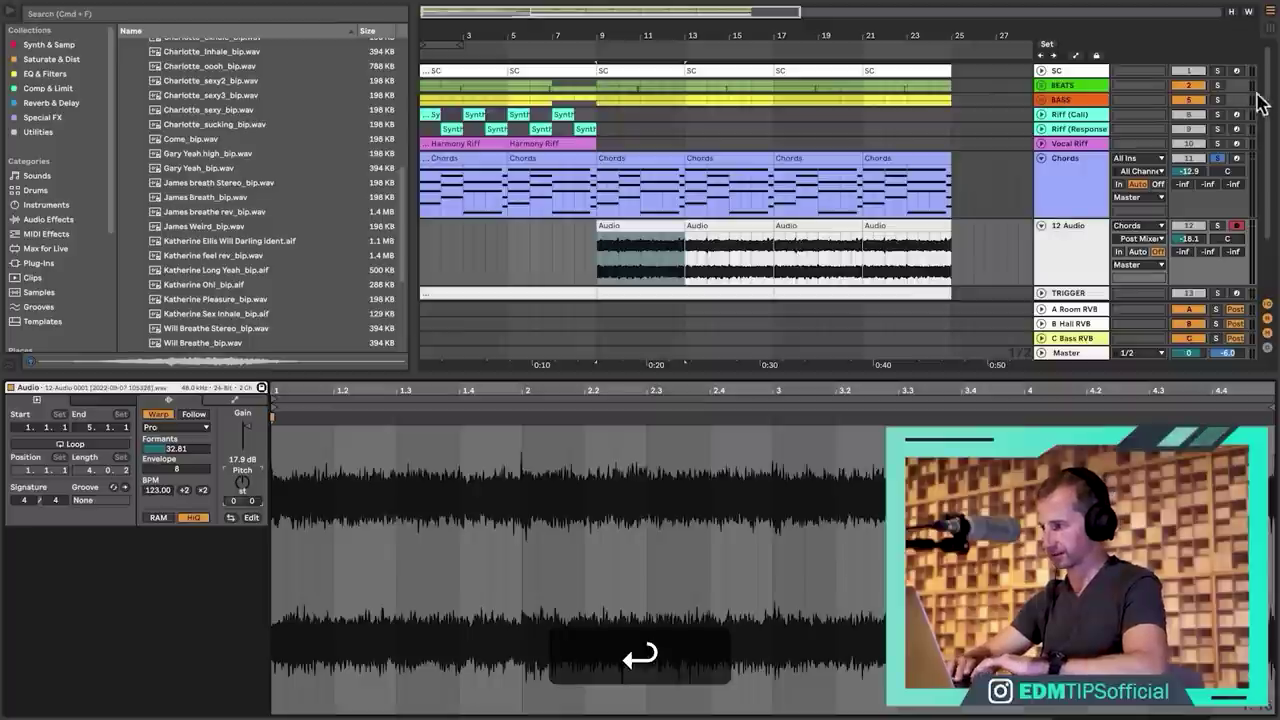
{"action": "key", "text": "space"}
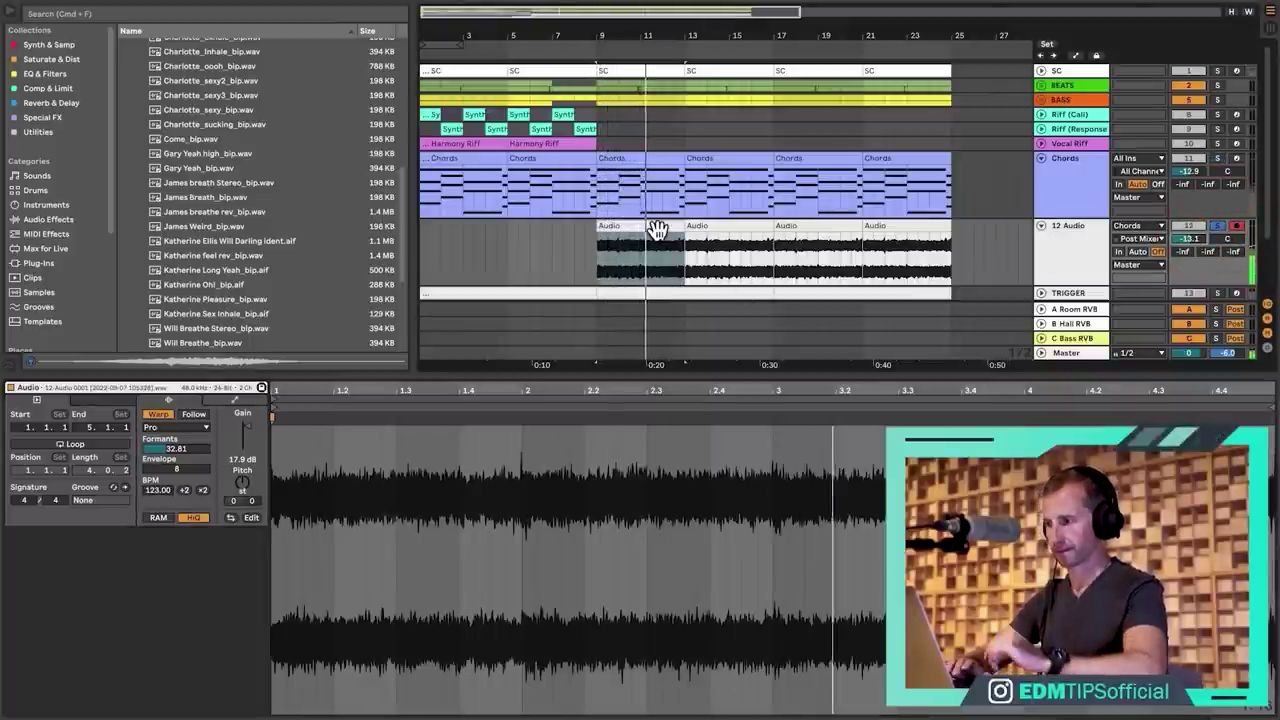
{"action": "key", "text": "space"}
Delete the 12 Audio track holding the duplicated clips.
{"action": "left_click", "coordinate": [1061, 262]}
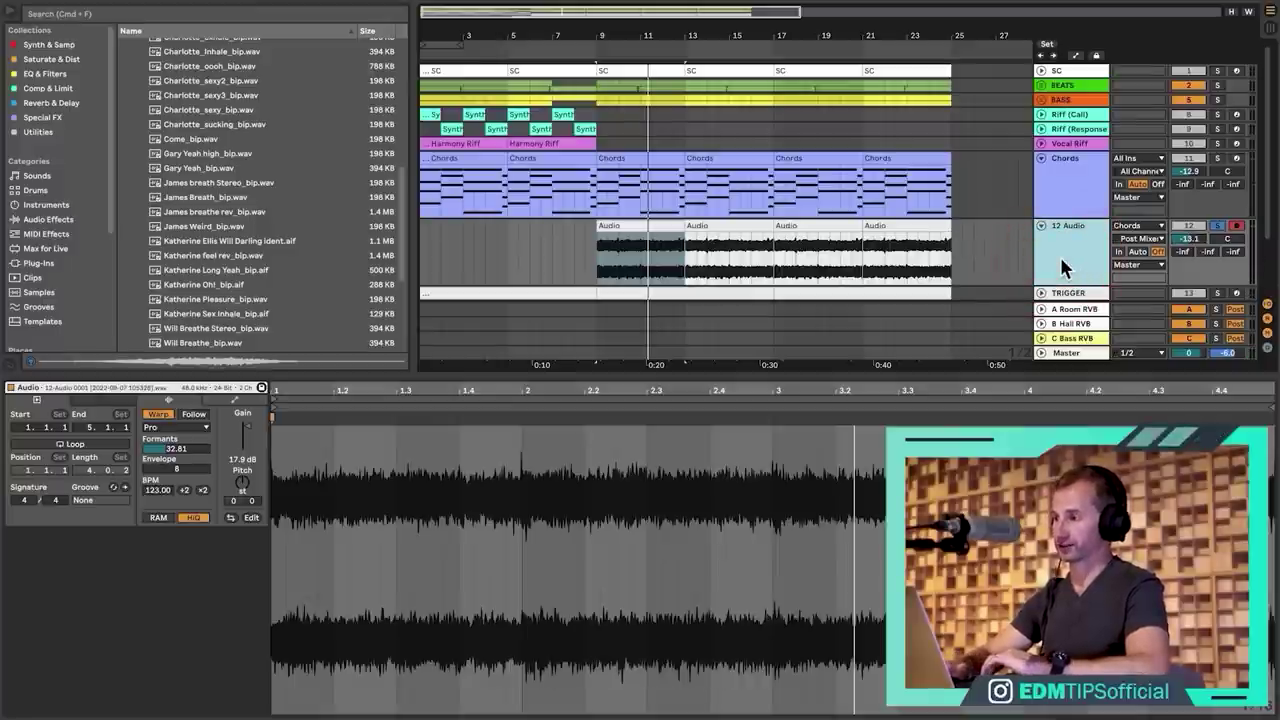
{"action": "left_click", "coordinate": [1060, 256]}
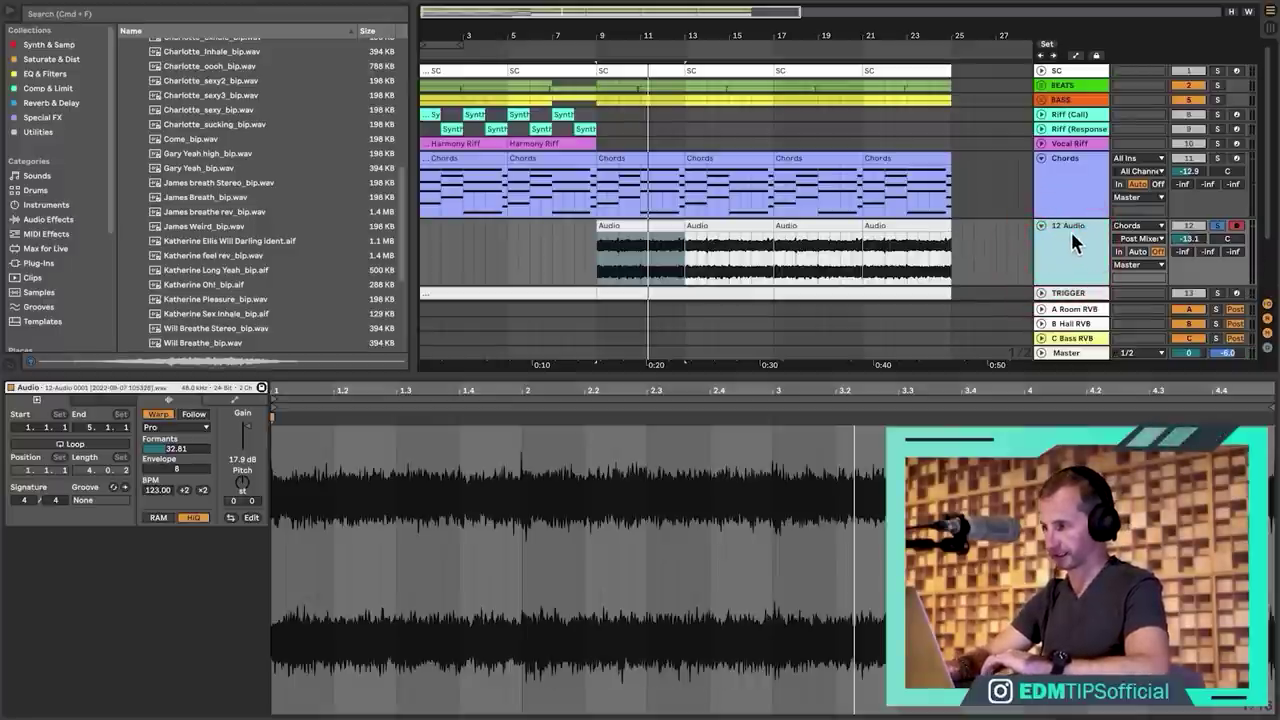
{"action": "key", "text": "BackSpace"}
Insert a new audio track directly below Chords and solo the Chords track.
{"action": "left_click", "coordinate": [1074, 188]}
{"action": "key", "text": "ctrl+BackSpace"}
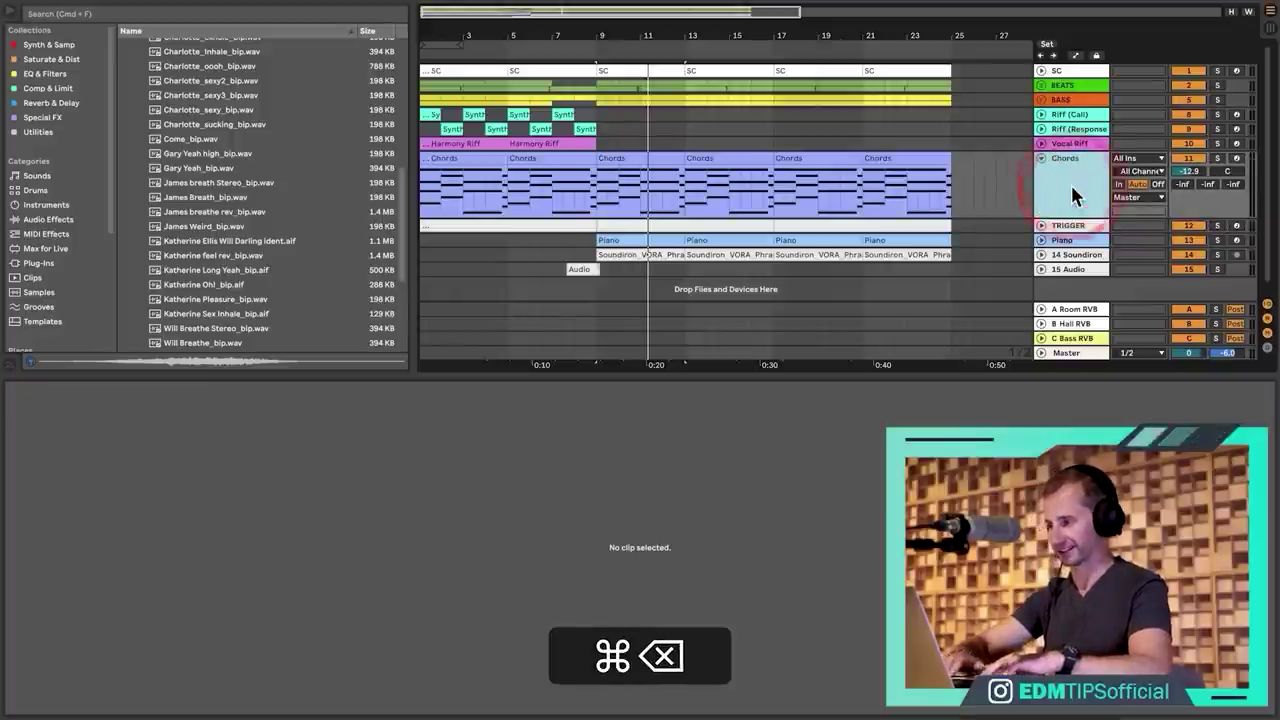
{"action": "key", "text": "ctrl+t"}
{"action": "left_click", "coordinate": [1072, 192]}
{"action": "left_click", "coordinate": [1216, 158]}
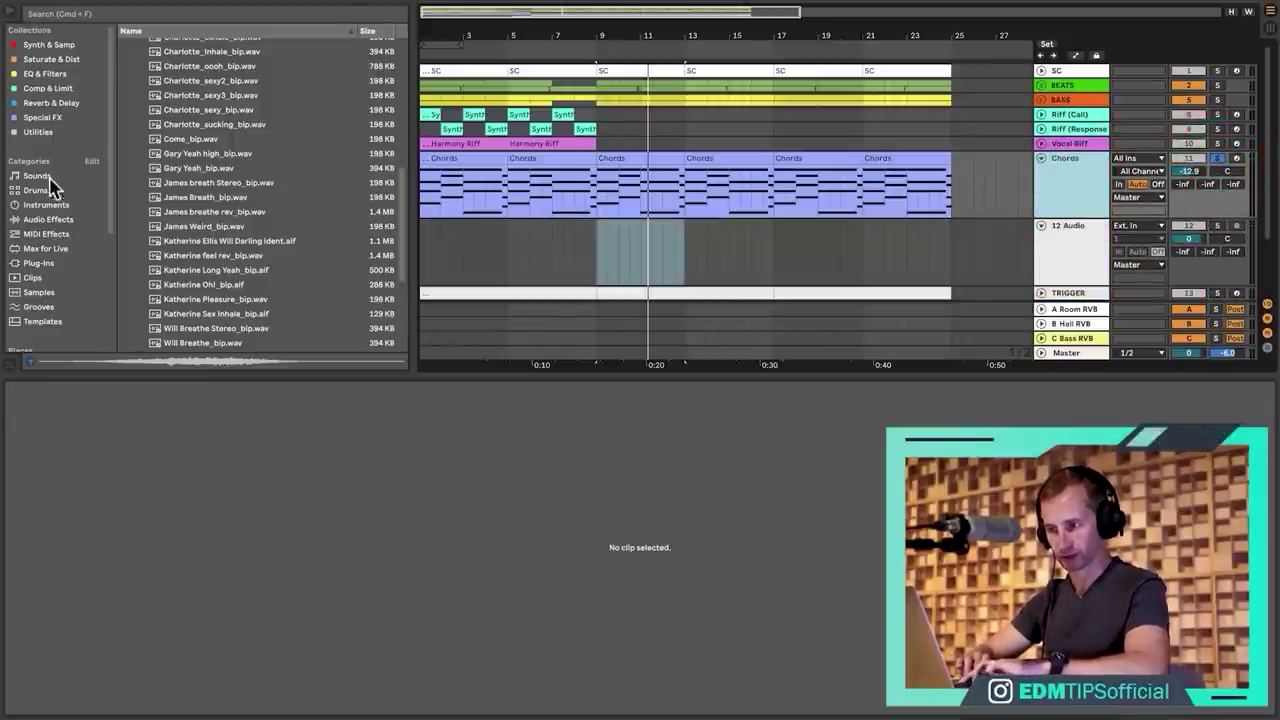
Look through the effect collections and search the Audio Effects category for "flanger".
{"action": "left_click", "coordinate": [52, 46]}
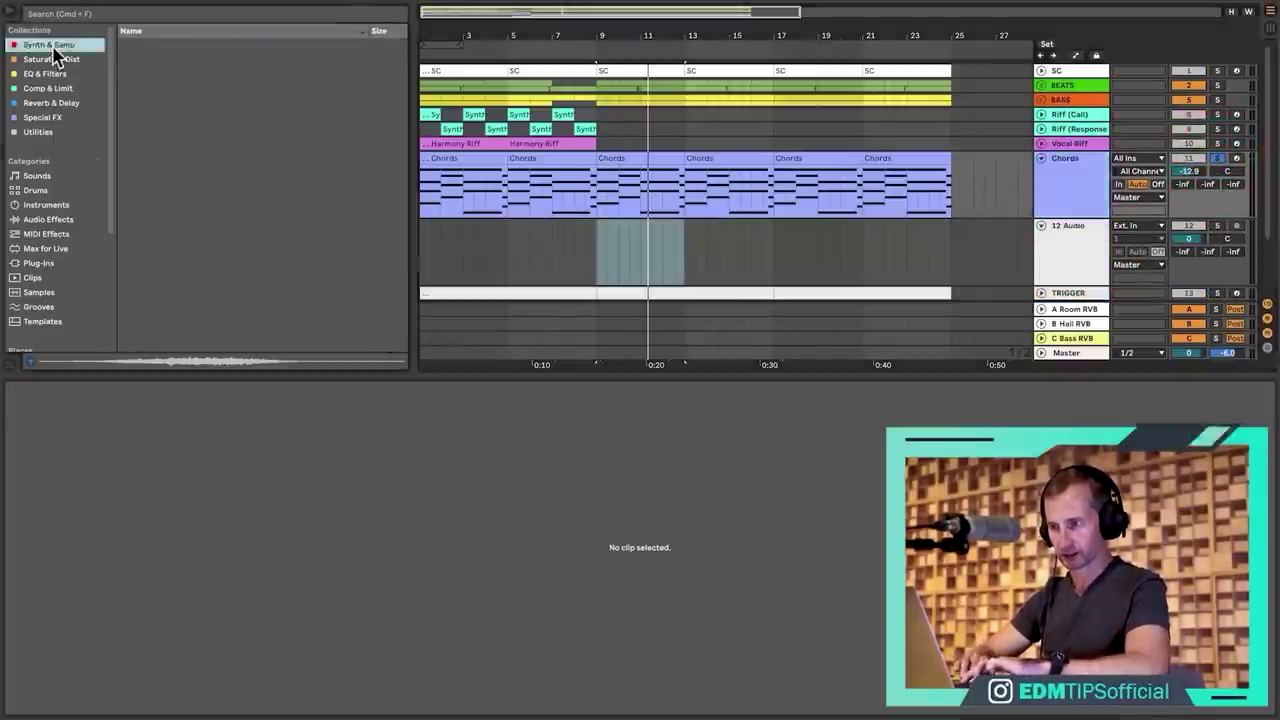
{"action": "left_click", "coordinate": [38, 132]}
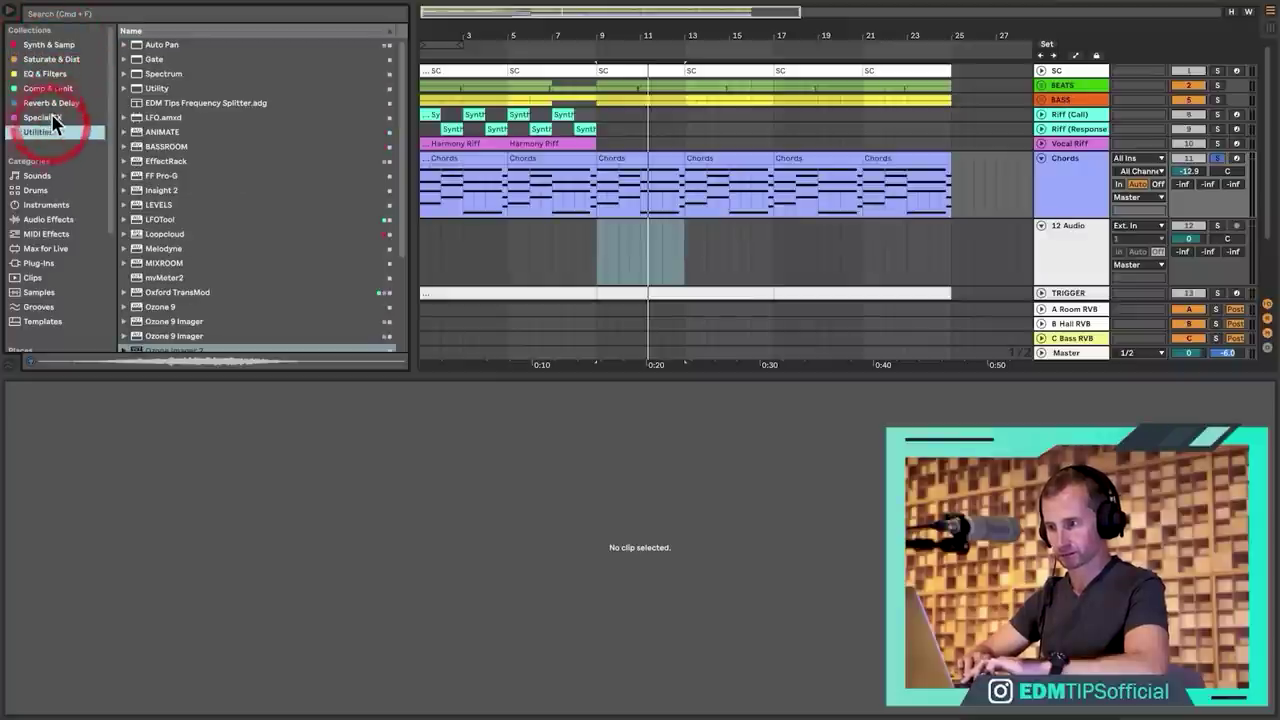
{"action": "left_click", "coordinate": [50, 118]}
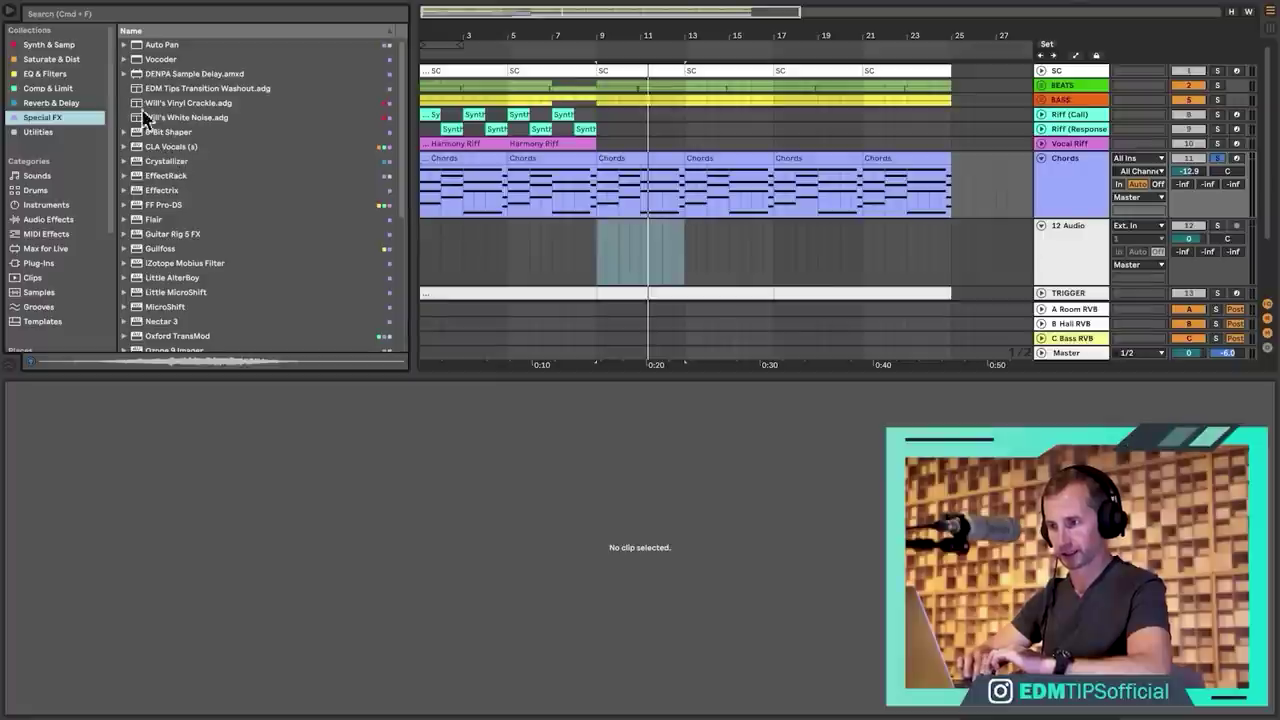
{"action": "left_click", "coordinate": [89, 16]}
{"action": "left_click", "coordinate": [48, 76]}
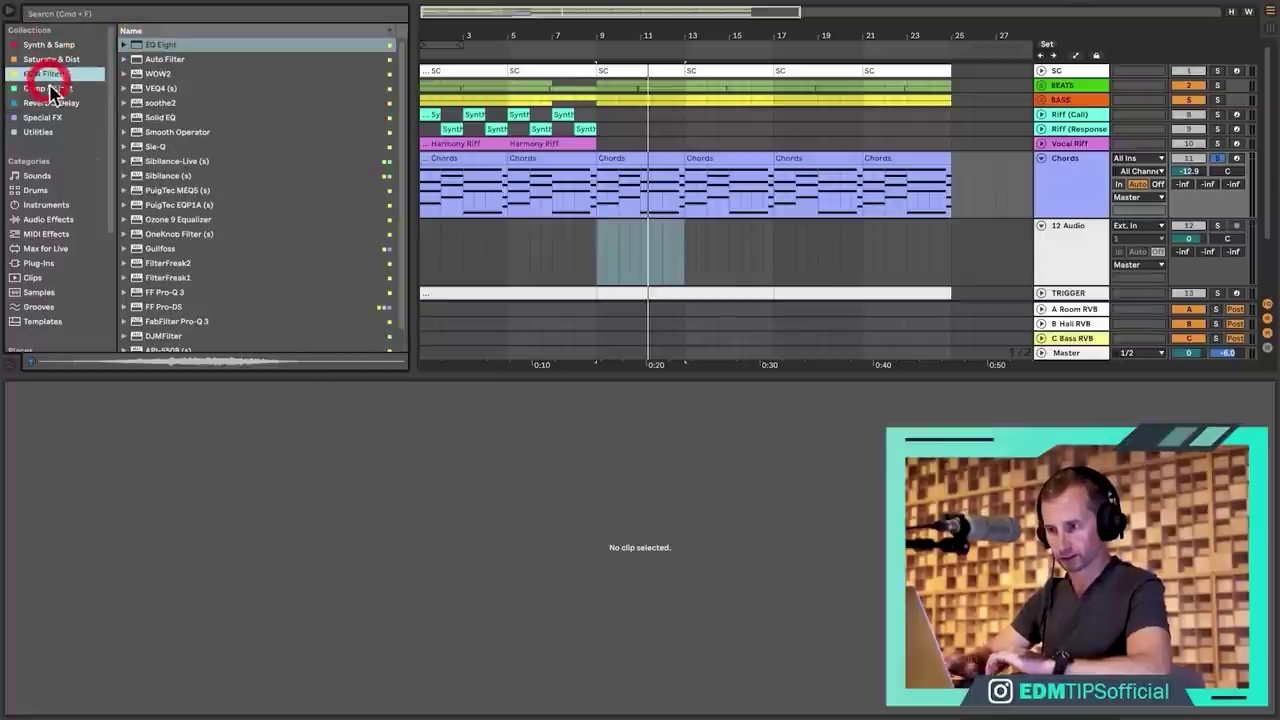
{"action": "left_click", "coordinate": [48, 222]}
{"action": "left_click", "coordinate": [57, 15]}
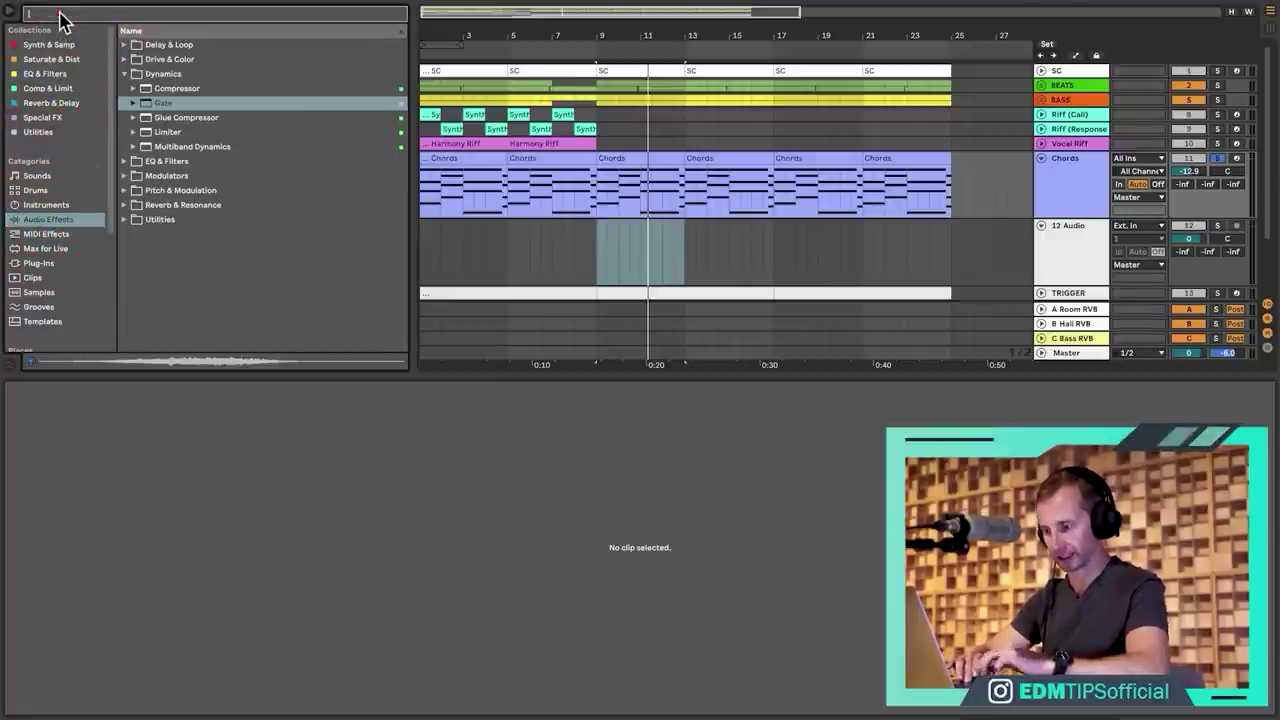
{"action": "type", "text": "flanger"}
Add the Phaser-Flanger from Pitch & Modulation to the Chords track.
{"action": "left_click", "coordinate": [197, 62]}
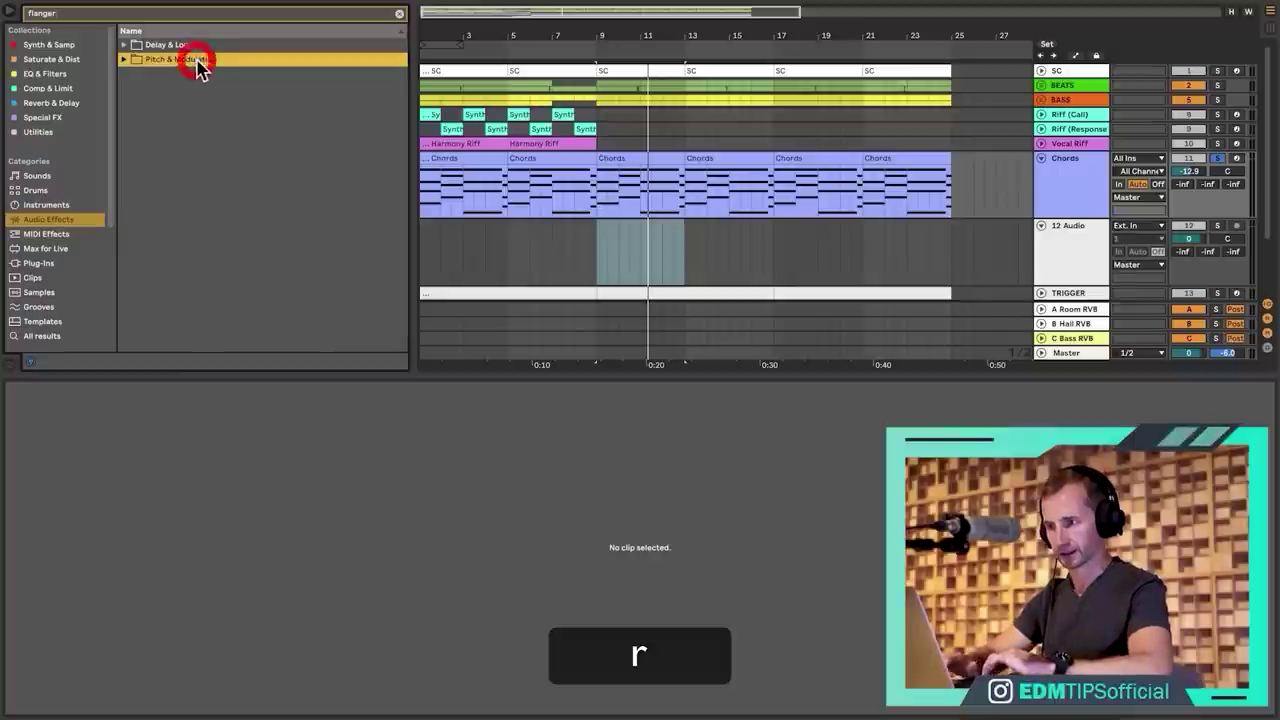
{"action": "key", "text": "Right"}
{"action": "left_click_drag", "start_coordinate": [163, 75], "coordinate": [464, 153]}
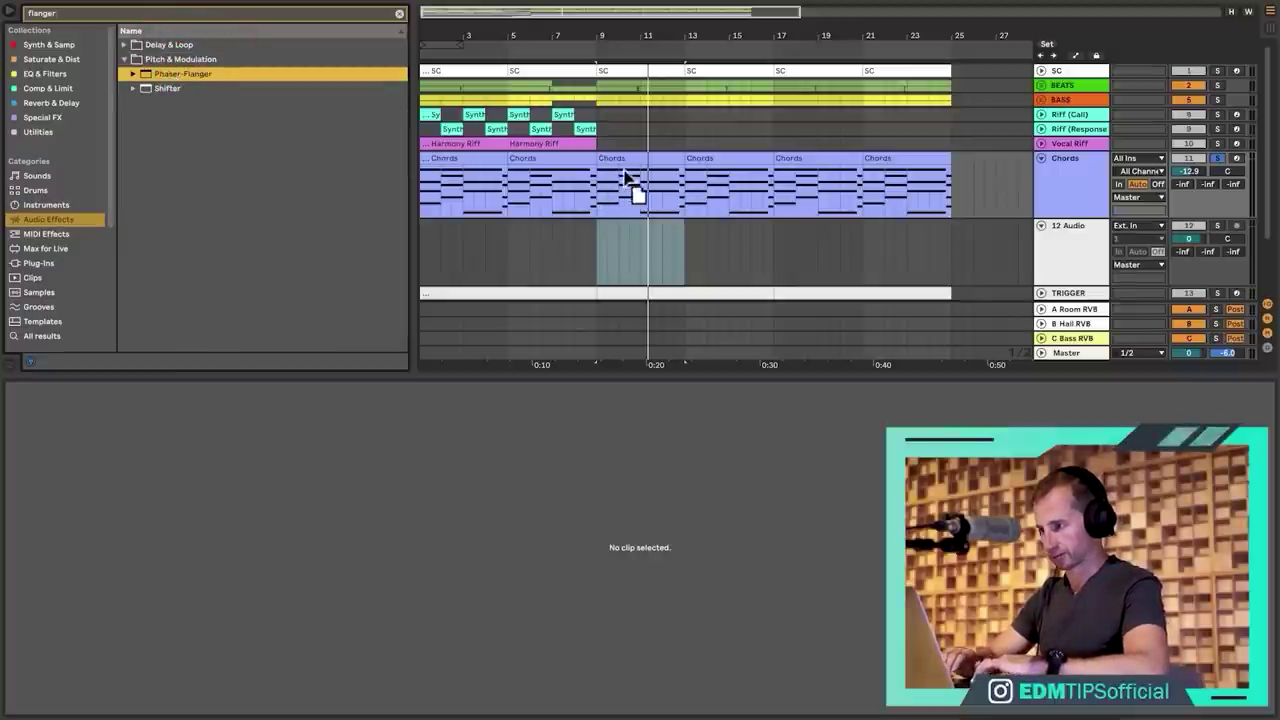
{"action": "left_click_drag", "start_coordinate": [636, 174], "coordinate": [634, 171]}
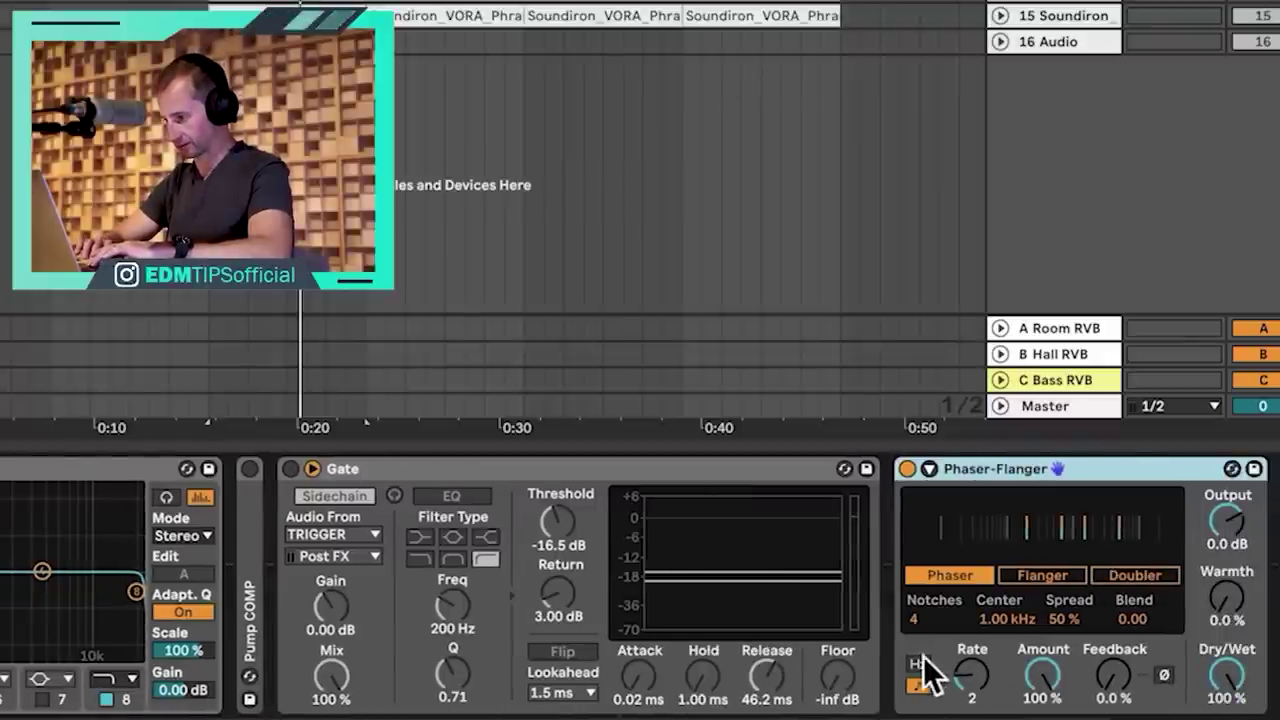
Switch the Phaser-Flanger's rate to Hz at 0.46 Hz and set its Feedback to 70% during playback.
{"action": "left_click", "coordinate": [918, 663]}
{"action": "key", "text": "space"}
{"action": "left_click_drag", "start_coordinate": [968, 676], "coordinate": [968, 650]}
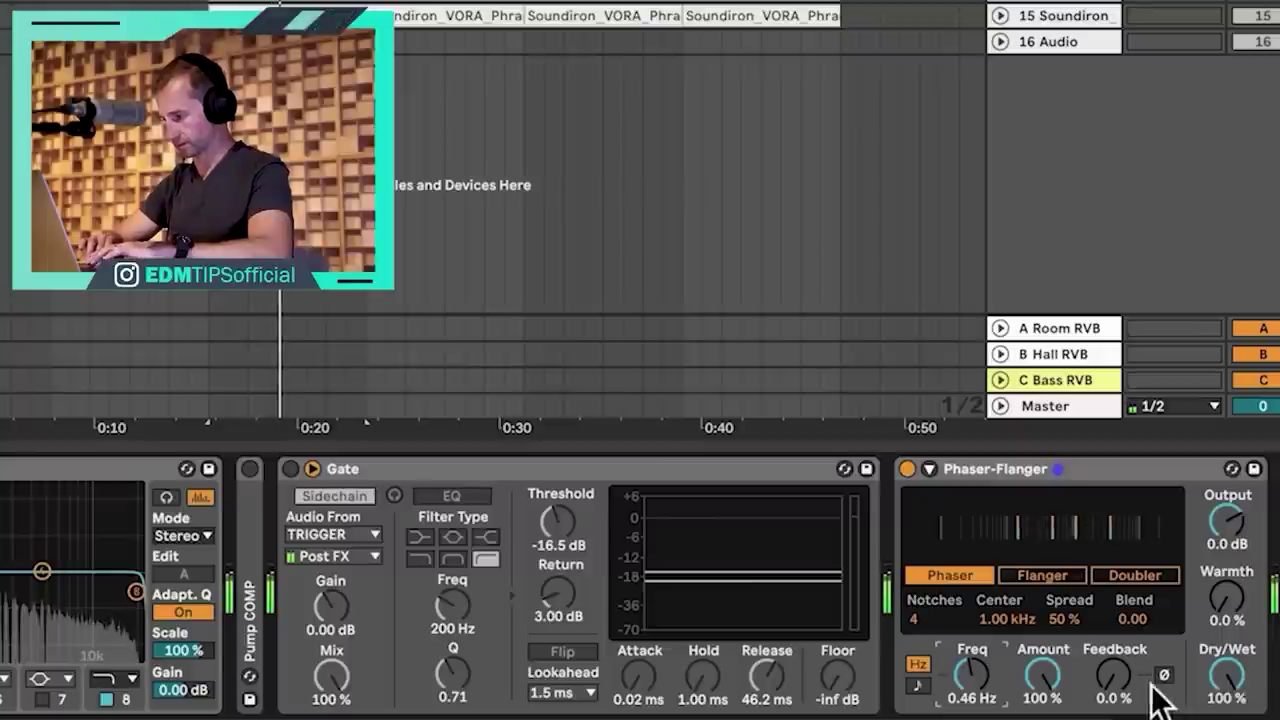
{"action": "left_click_drag", "start_coordinate": [1113, 678], "coordinate": [1113, 642]}
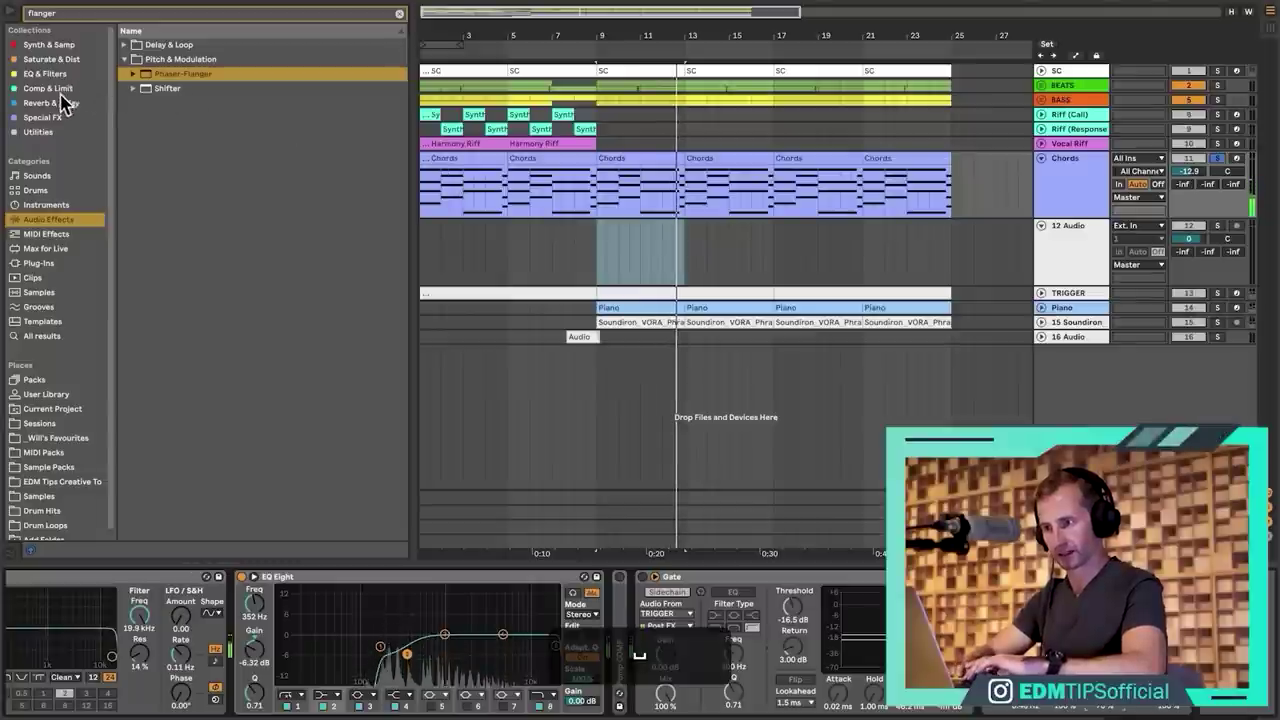
Add an Echo from the Reverb & Delay collection after the Phaser-Flanger on the Chords track.
{"action": "left_click", "coordinate": [55, 103]}
{"action": "left_click", "coordinate": [124, 59]}
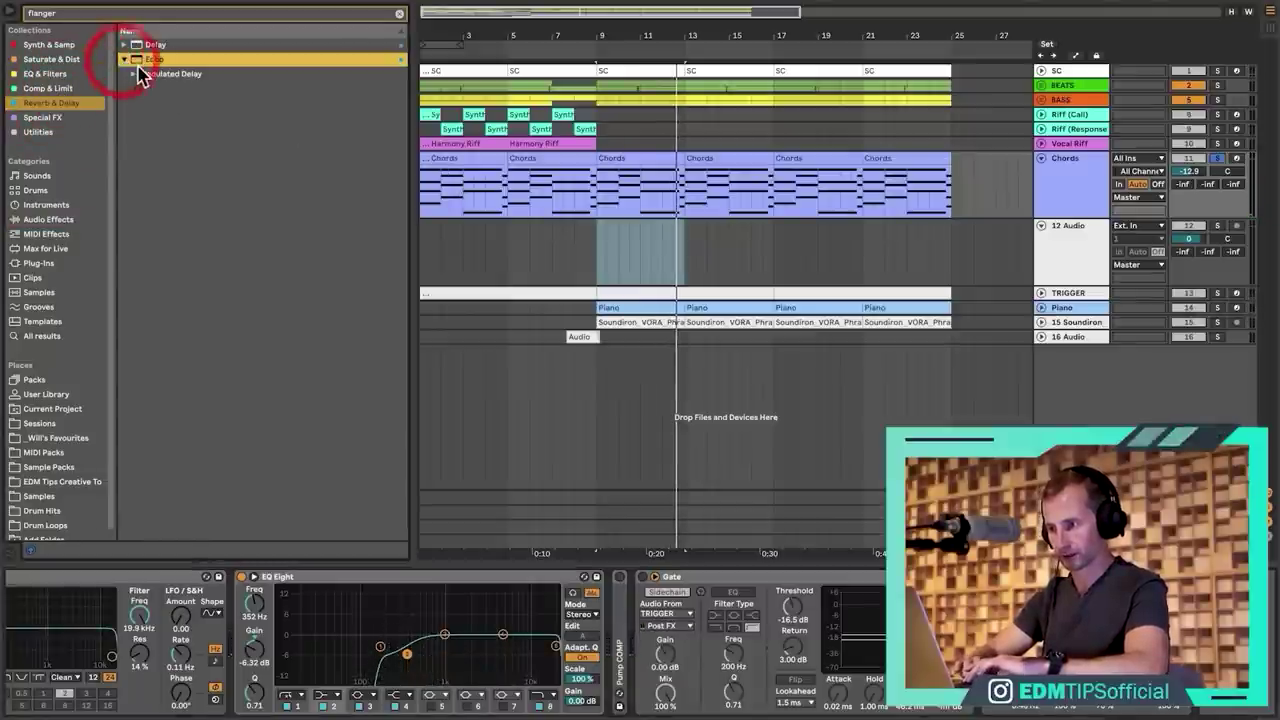
{"action": "left_click", "coordinate": [124, 44]}
{"action": "left_click_drag", "start_coordinate": [146, 73], "coordinate": [1230, 593]}
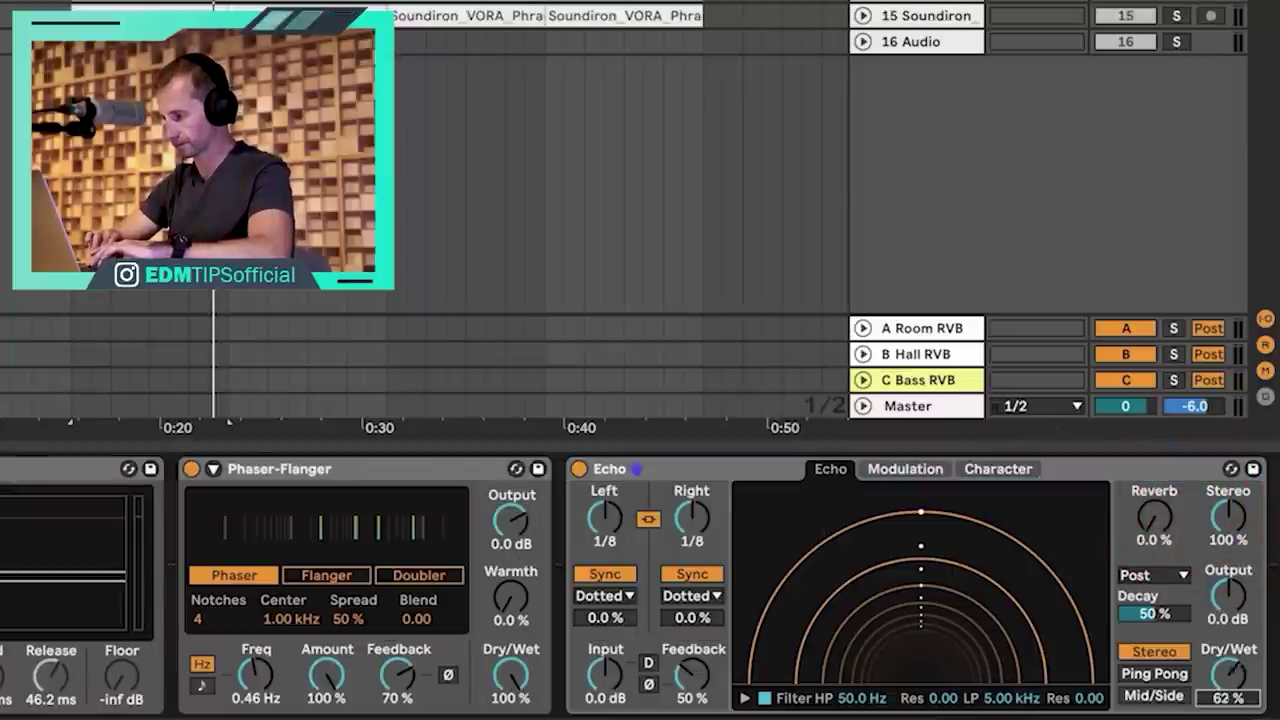
Switch the Echo to Ping Pong and set its filter to 198 Hz high-pass and 20.0 kHz low-pass.
{"action": "left_click", "coordinate": [1128, 675]}
{"action": "left_click", "coordinate": [744, 698]}
{"action": "left_click_drag", "start_coordinate": [782, 676], "coordinate": [869, 676]}
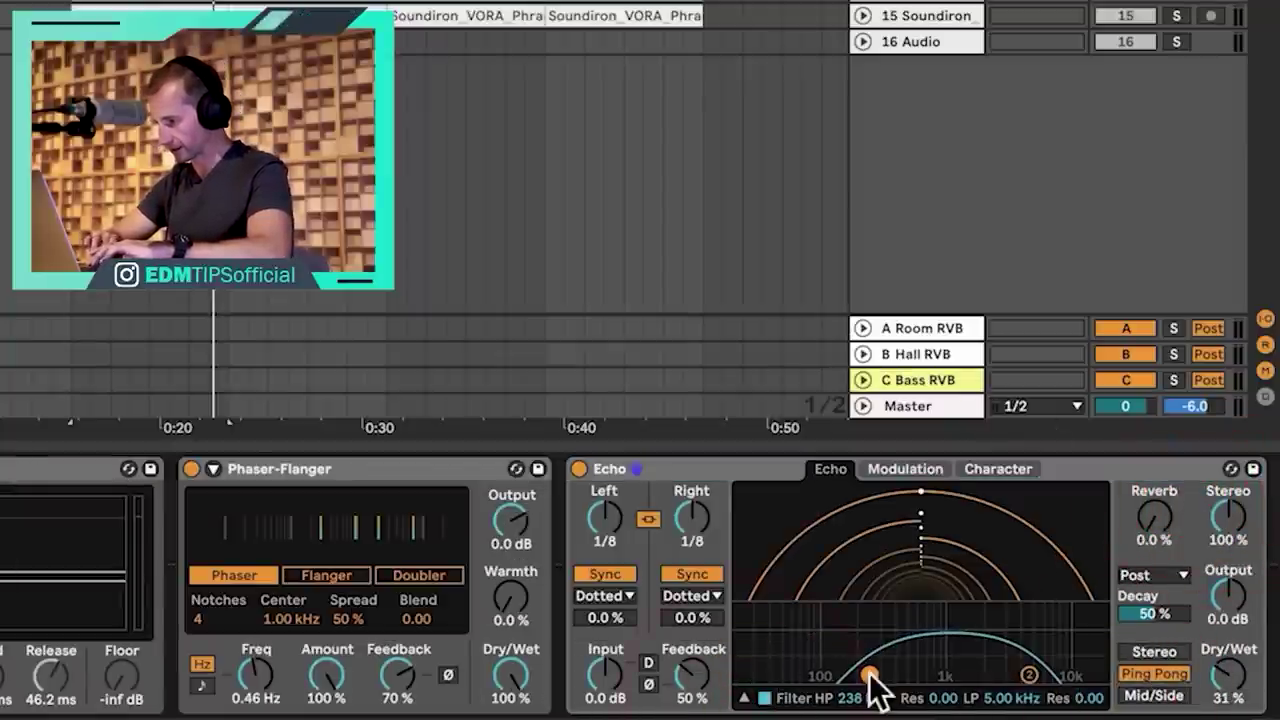
{"action": "key", "text": "space"}
{"action": "left_click_drag", "start_coordinate": [1028, 674], "coordinate": [1103, 623]}
{"action": "left_click", "coordinate": [1029, 675]}
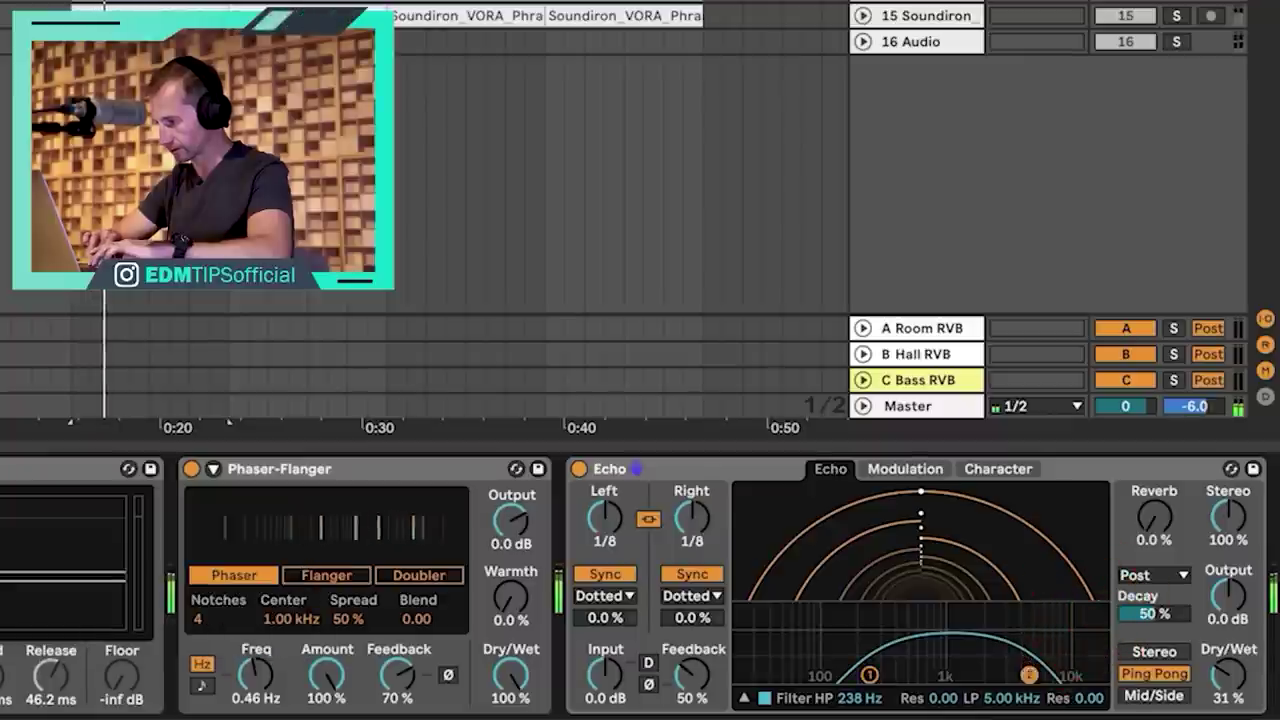
{"action": "left_click_drag", "start_coordinate": [1029, 675], "coordinate": [1101, 658]}
{"action": "left_click_drag", "start_coordinate": [869, 675], "coordinate": [860, 675]}
Set the Echo's Feedback to 93% and Dry/Wet to 43%.
{"action": "left_click_drag", "start_coordinate": [692, 678], "coordinate": [693, 640]}
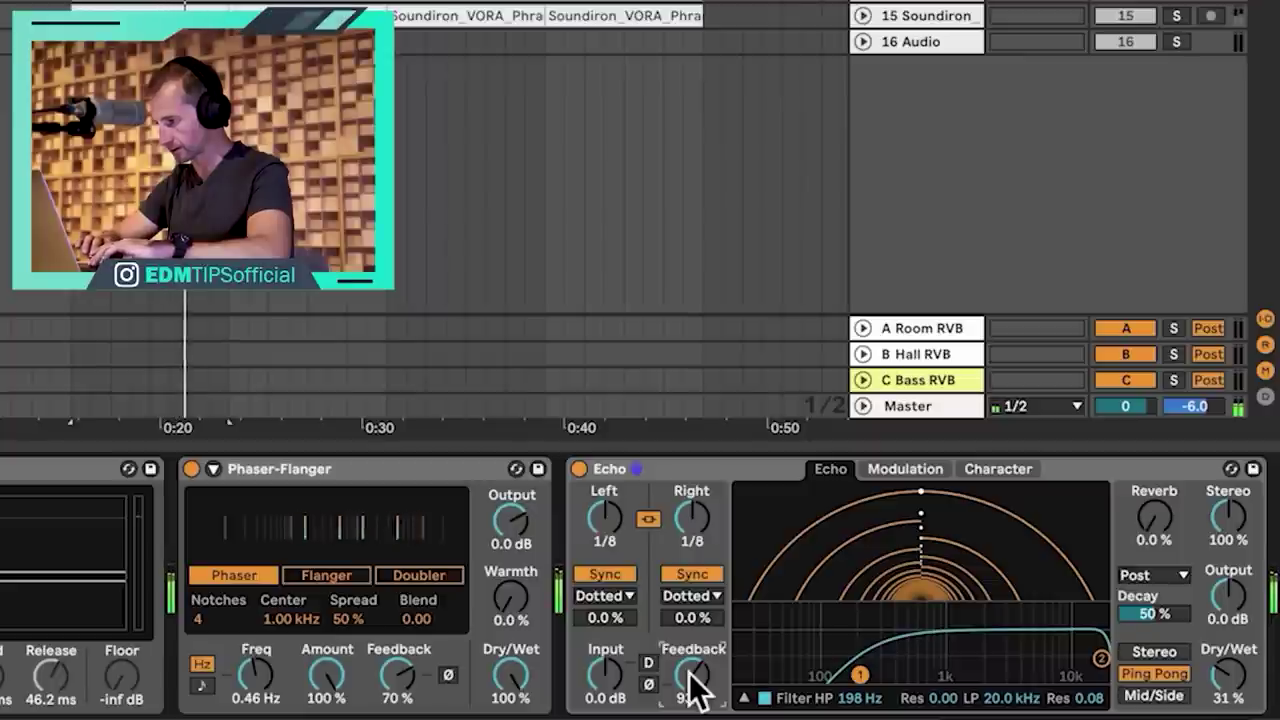
{"action": "left_click_drag", "start_coordinate": [1232, 686], "coordinate": [1232, 668]}
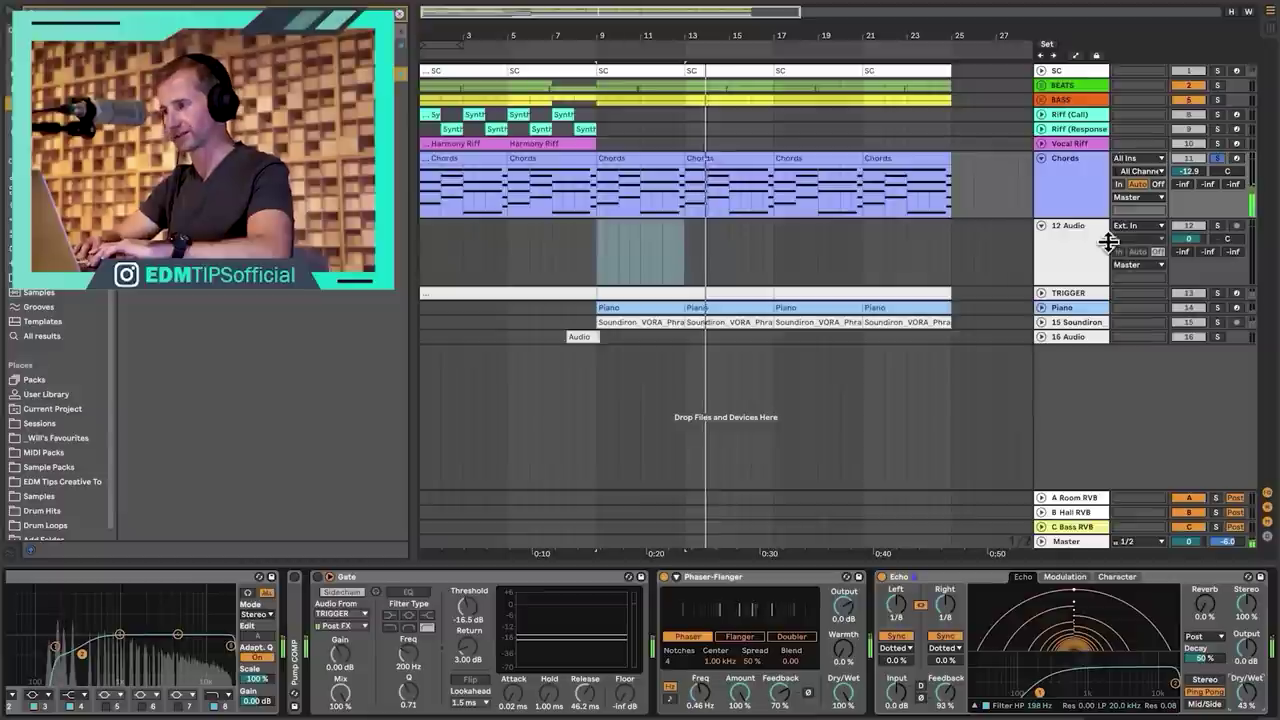
Set the 12 Audio track's input source to the Chords track.
{"action": "left_click", "coordinate": [1087, 241]}
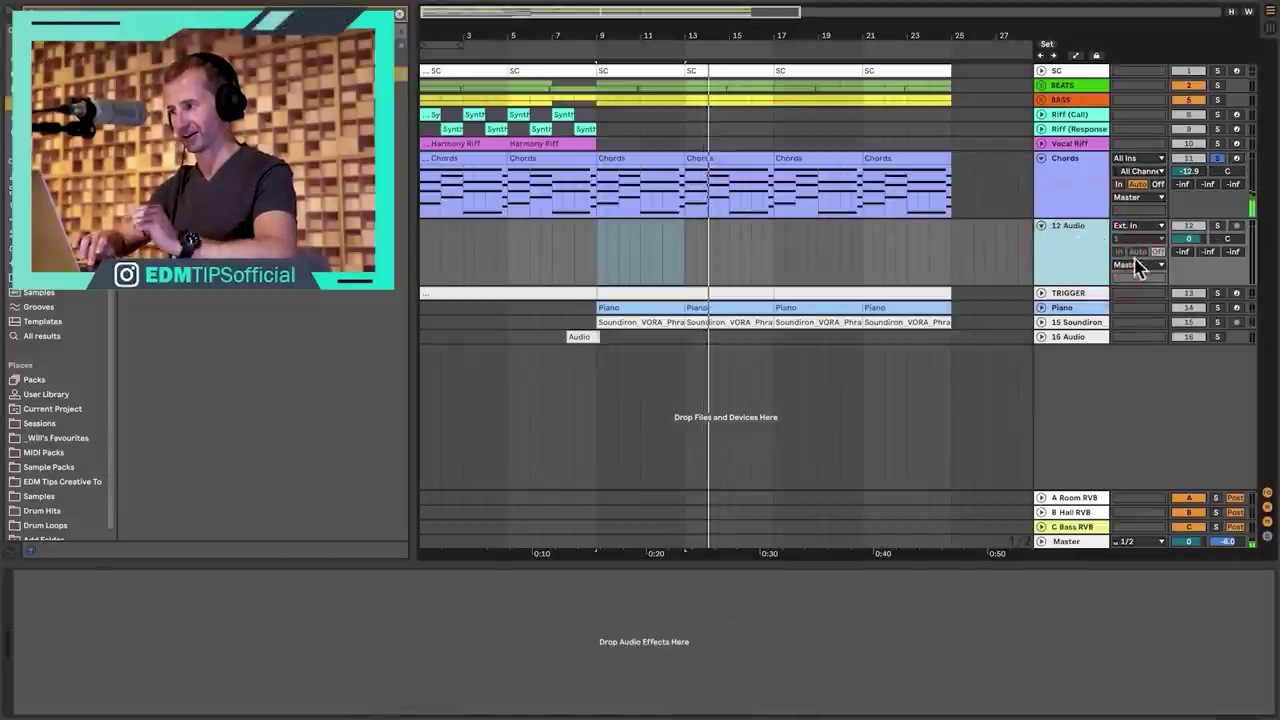
{"action": "left_click", "coordinate": [1126, 228]}
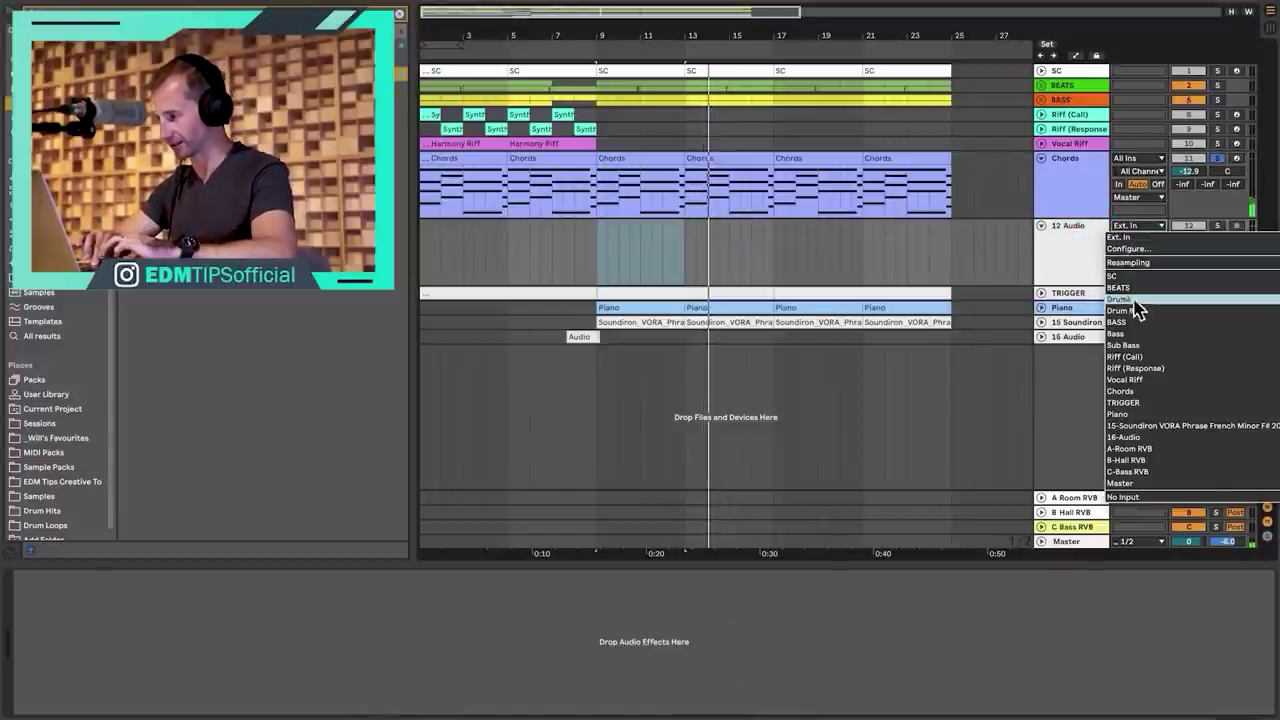
{"action": "left_click", "coordinate": [1139, 390]}
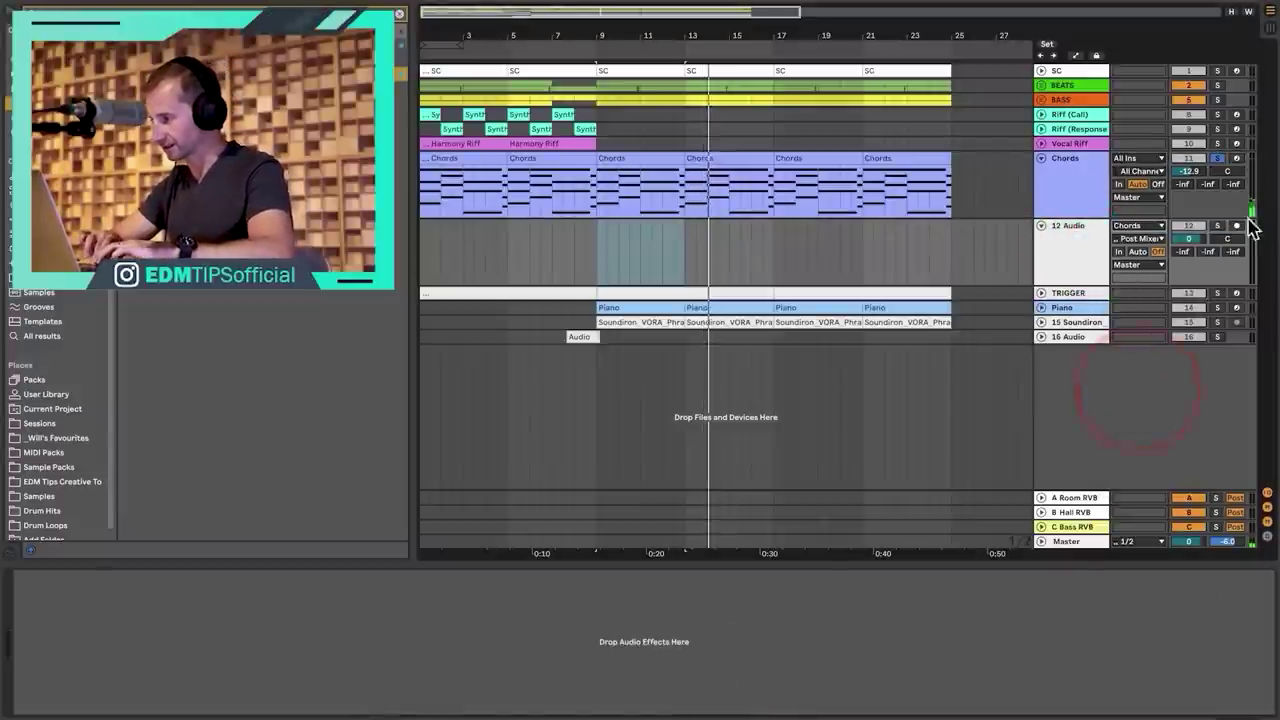
Record the processed Chords output onto the 12 Audio track from bar 9 to bar 13 and clear any excess after it.
{"action": "left_click", "coordinate": [594, 250]}
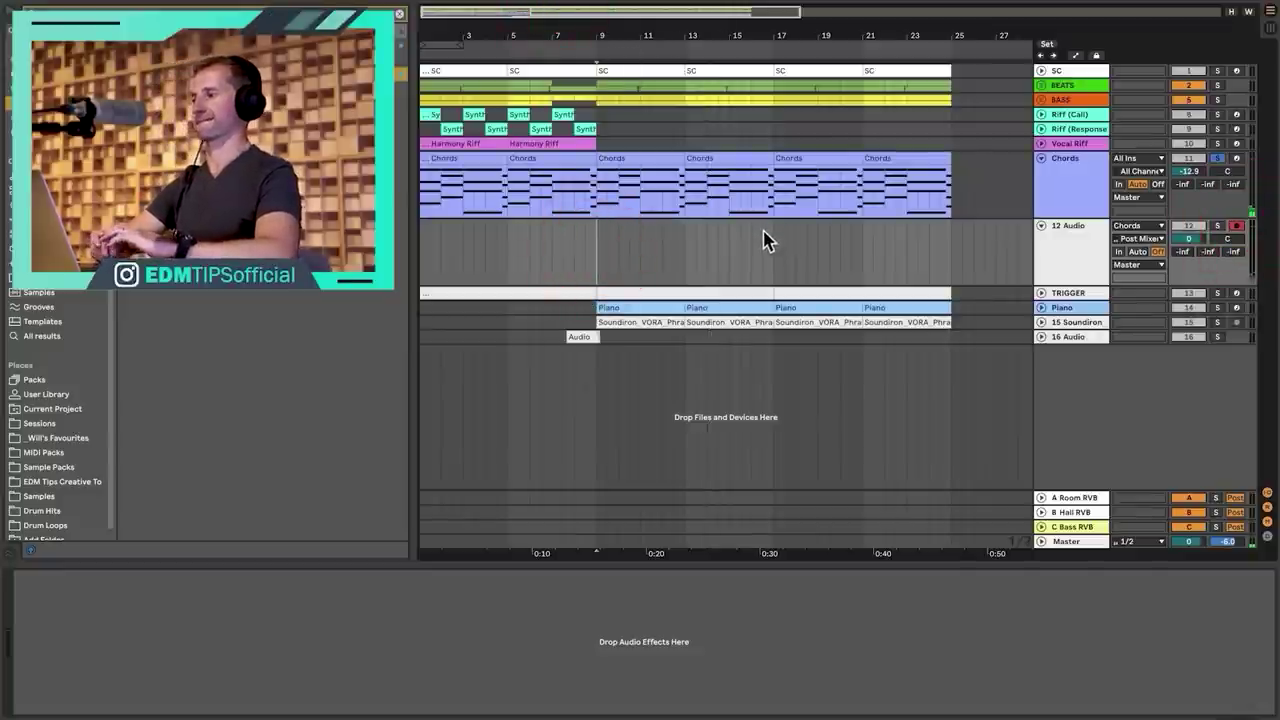
{"action": "key", "text": "F9"}
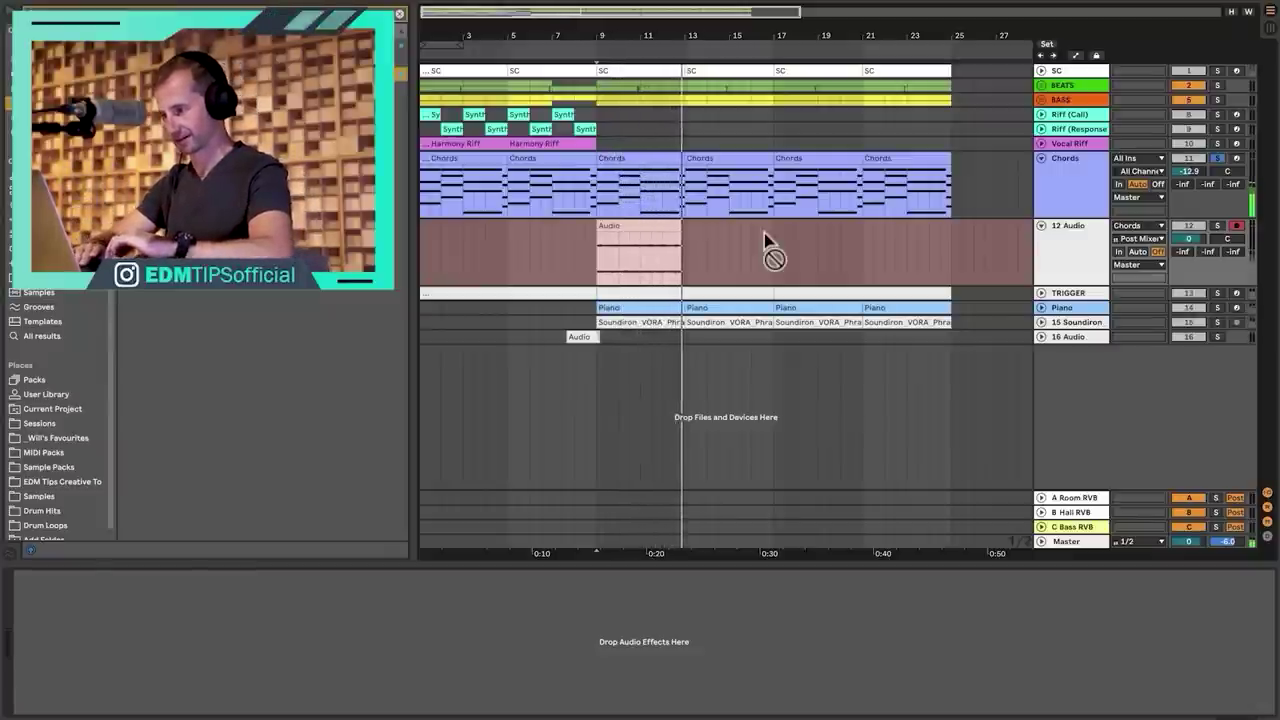
{"action": "key", "text": "space"}
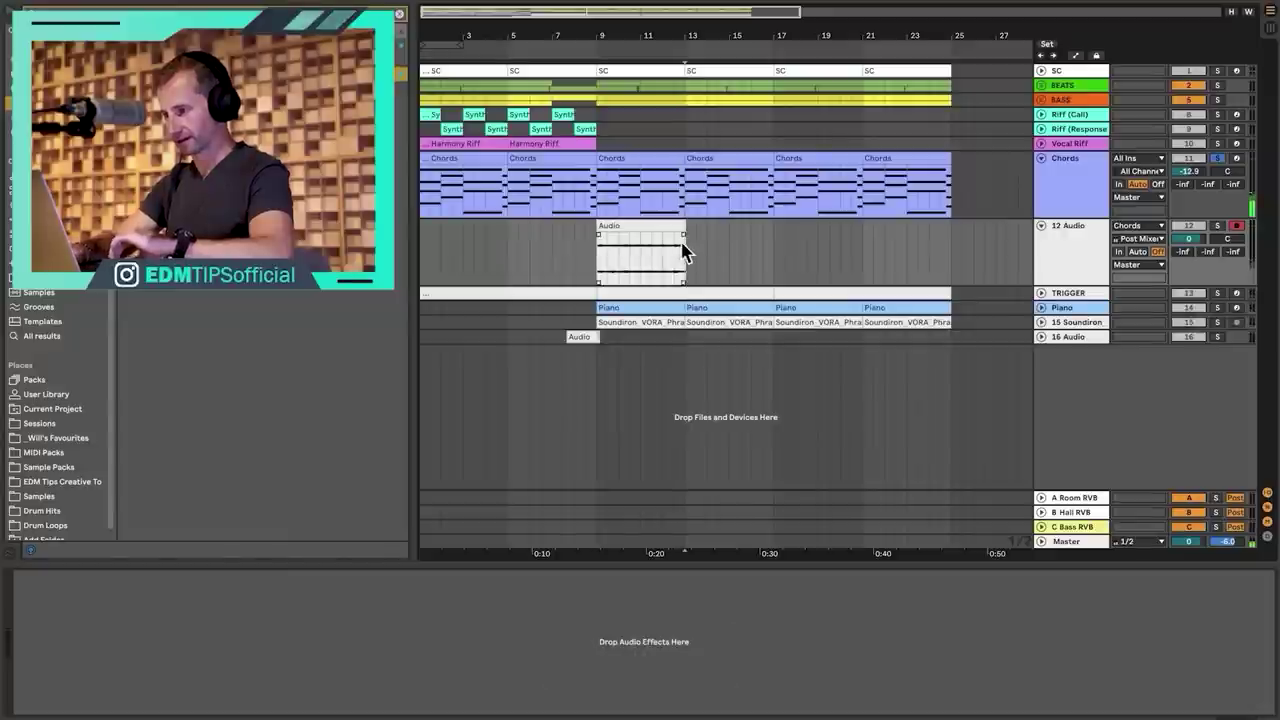
{"action": "left_click_drag", "start_coordinate": [686, 246], "coordinate": [710, 246]}
{"action": "key", "text": "BackSpace"}
Delete the Echo and Phaser-Flanger devices from the Chords track.
{"action": "left_click", "coordinate": [1090, 189]}
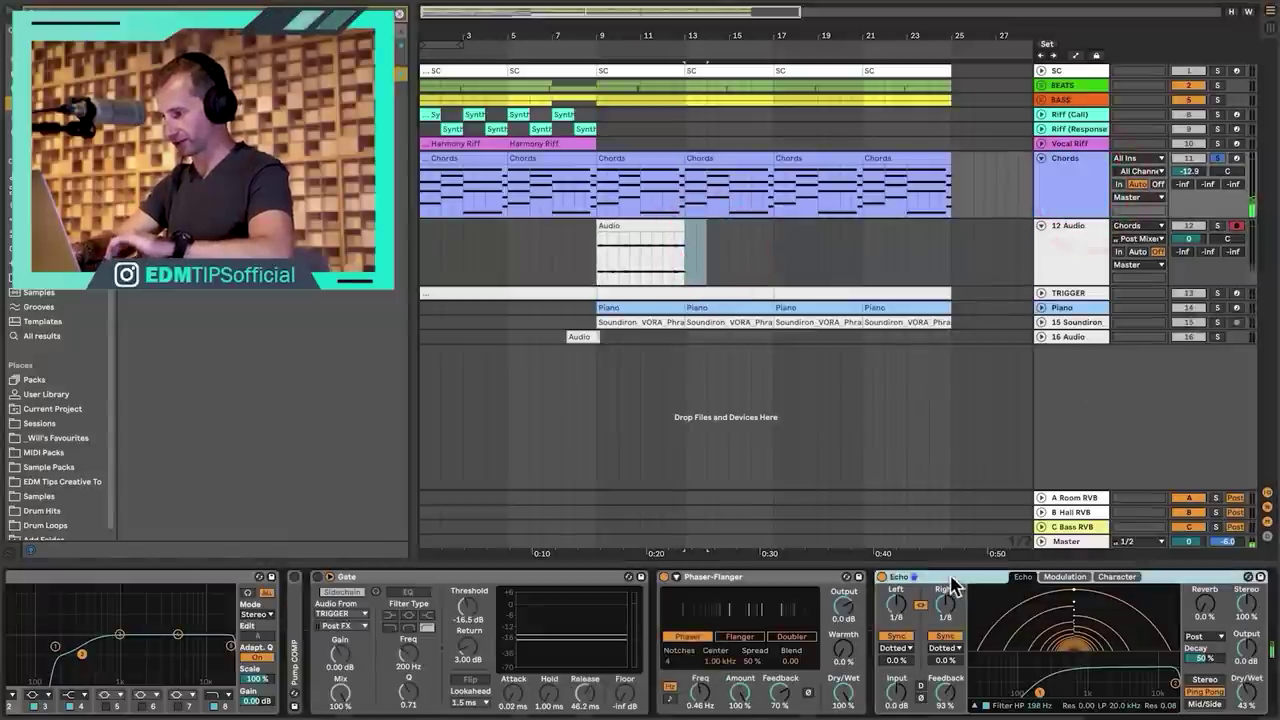
{"action": "left_click", "coordinate": [948, 579]}
{"action": "key", "text": "BackSpace"}
{"action": "left_click", "coordinate": [770, 579]}
{"action": "key", "text": "BackSpace"}
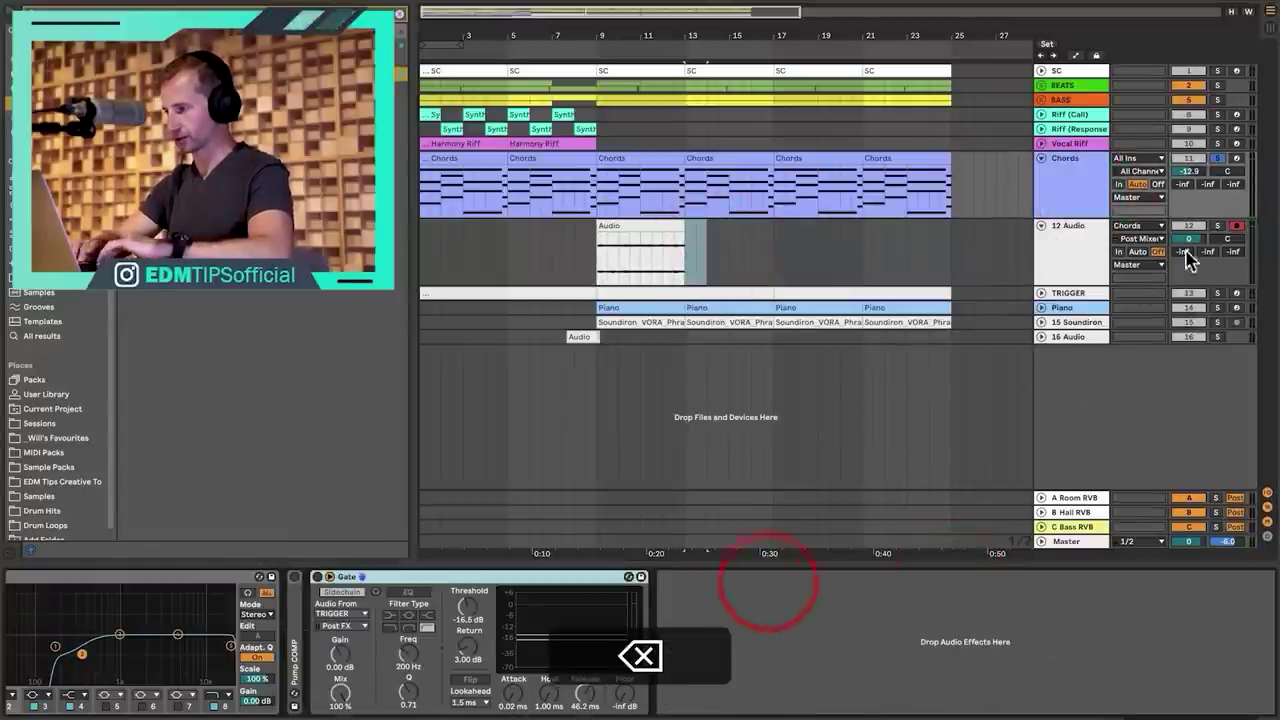
Solo the 12 Audio track, boost the recorded clip's gain and play it back.
{"action": "left_click", "coordinate": [1217, 225]}
{"action": "double_click", "coordinate": [641, 244]}
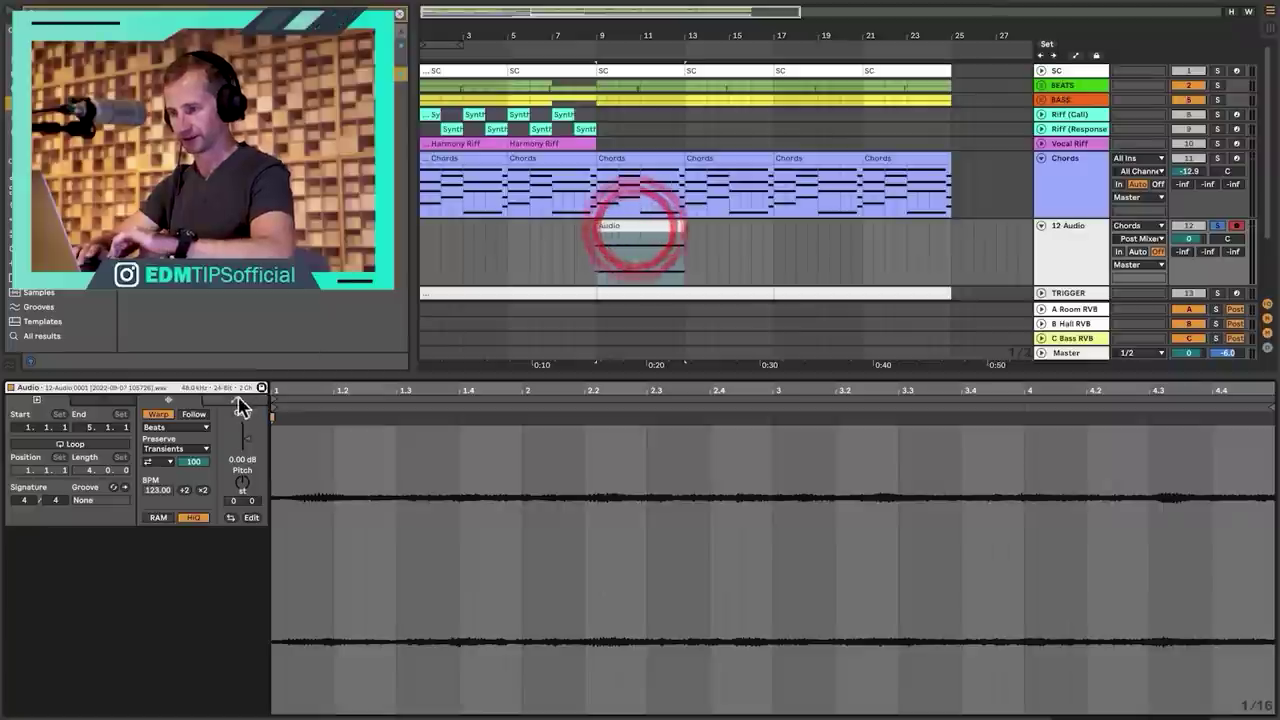
{"action": "mouse_move", "coordinate": [246, 437]}
{"action": "left_mouse_down"}
{"action": "mouse_move", "coordinate": [246, 415]}
{"action": "mouse_move", "coordinate": [243, 436]}
{"action": "left_mouse_up"}
{"action": "key", "text": "shift+Tab"}
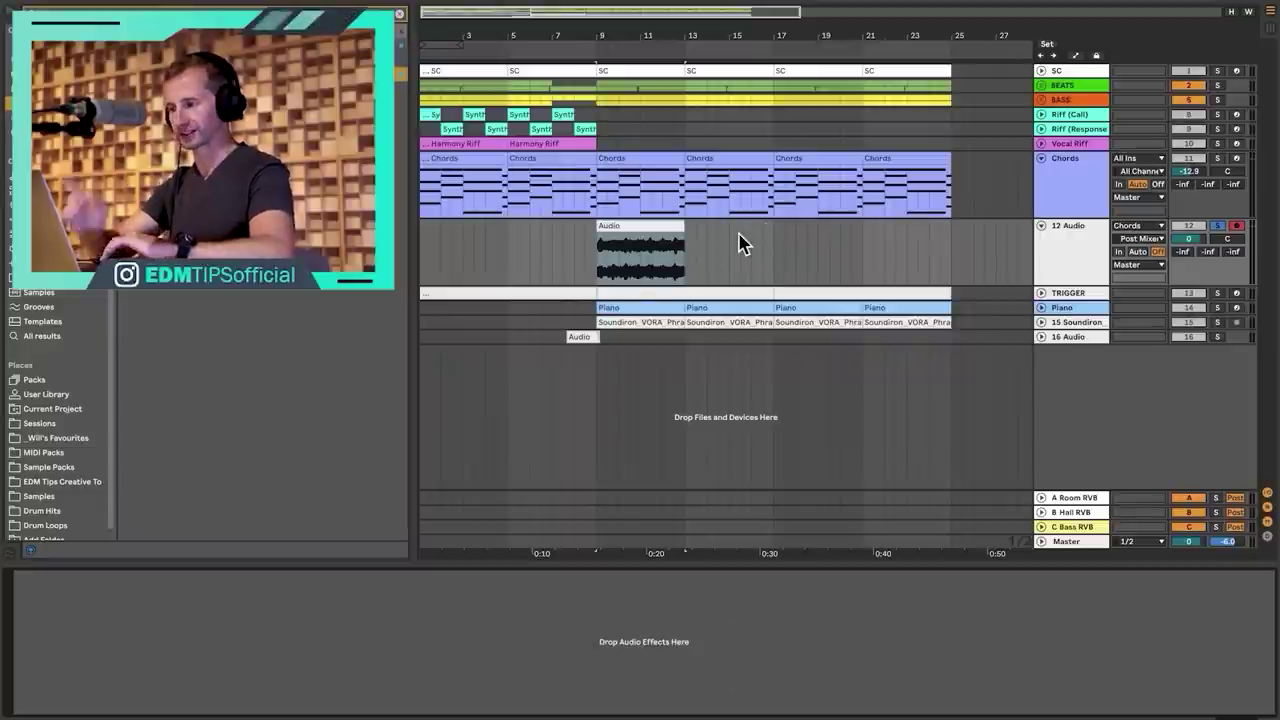
{"action": "left_click", "coordinate": [1068, 229]}
{"action": "key", "text": "space"}
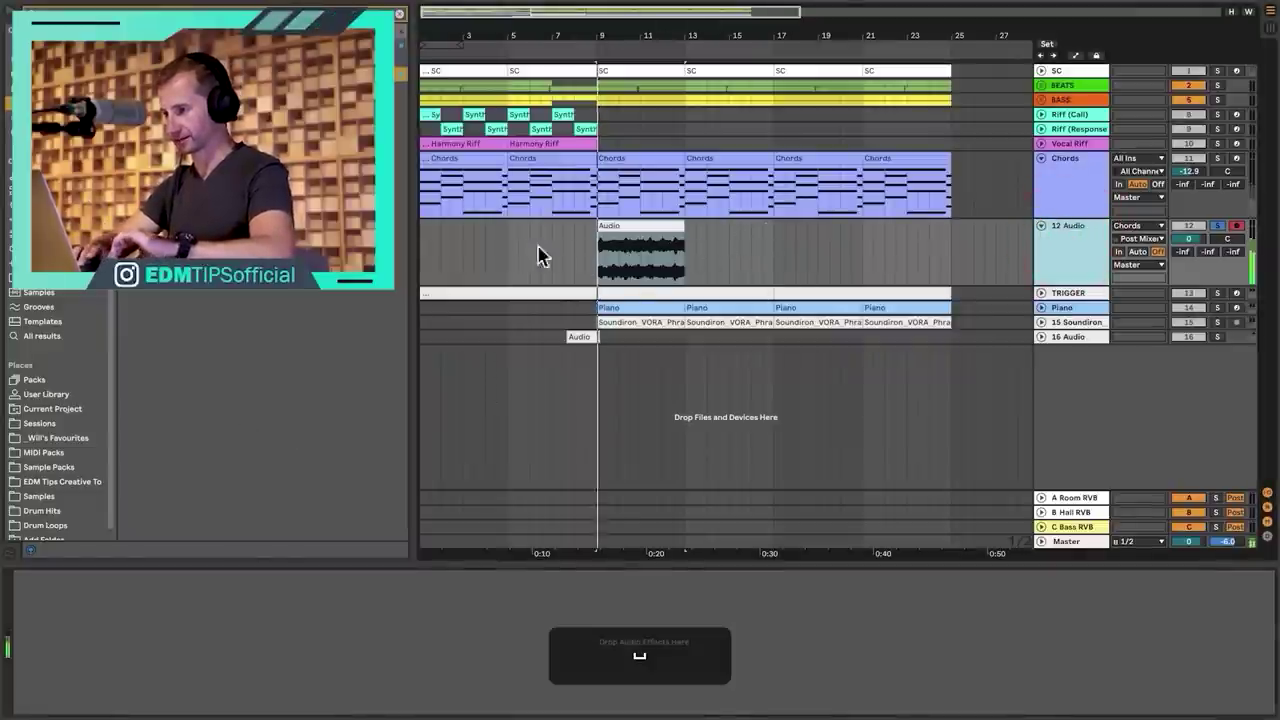
Insert a MIDI track below 12 Audio and load Simpler onto it from the Synth & Samp collection.
{"action": "left_click", "coordinate": [1071, 282]}
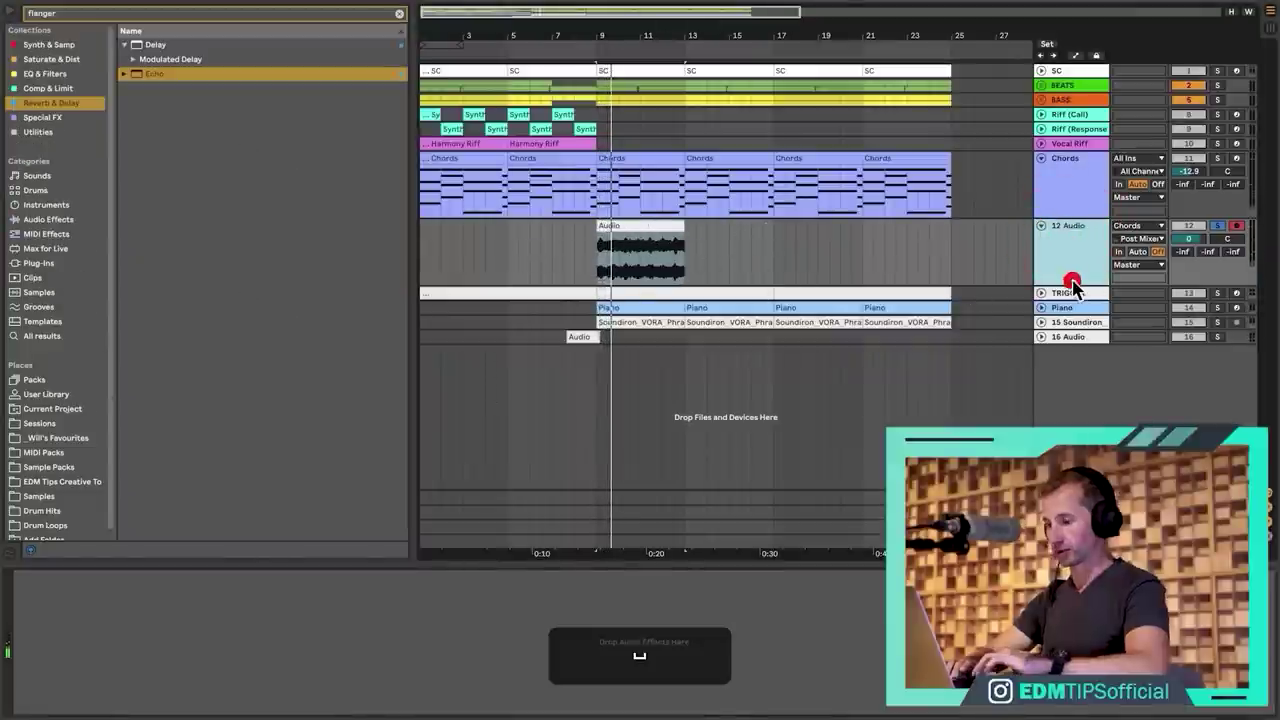
{"action": "key", "text": "ctrl+shift+t"}
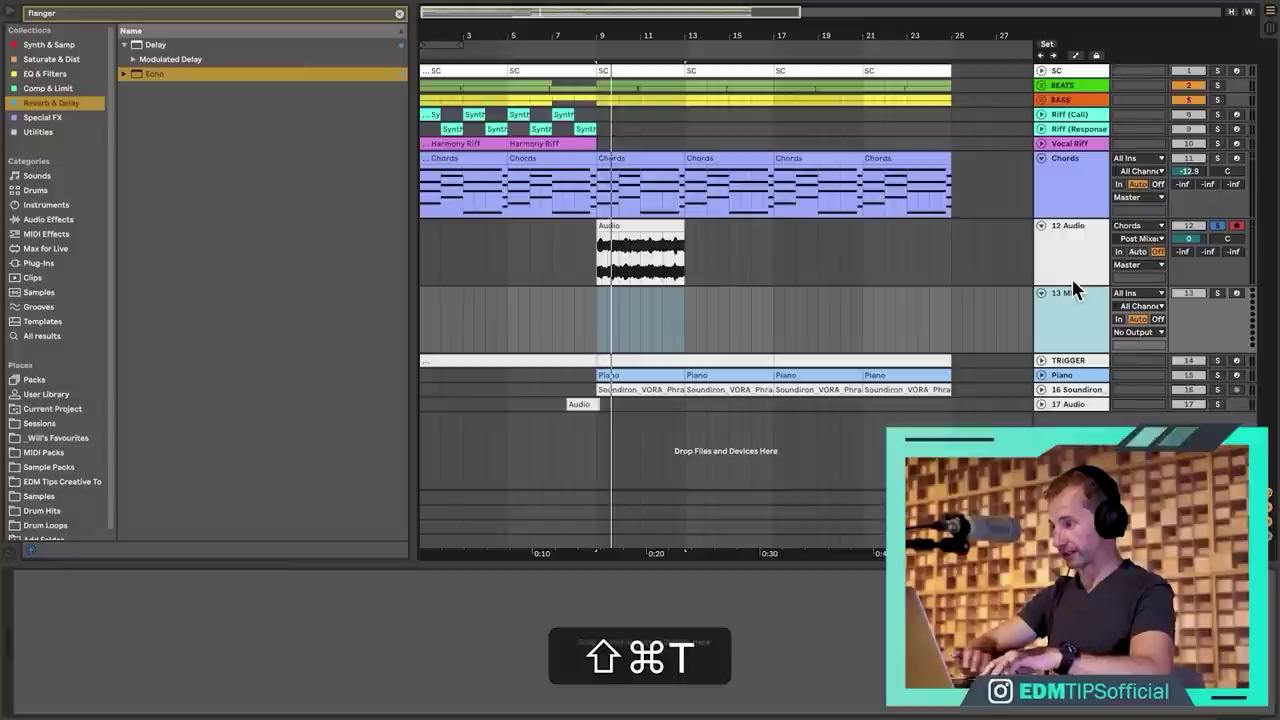
{"action": "left_click", "coordinate": [1071, 318]}
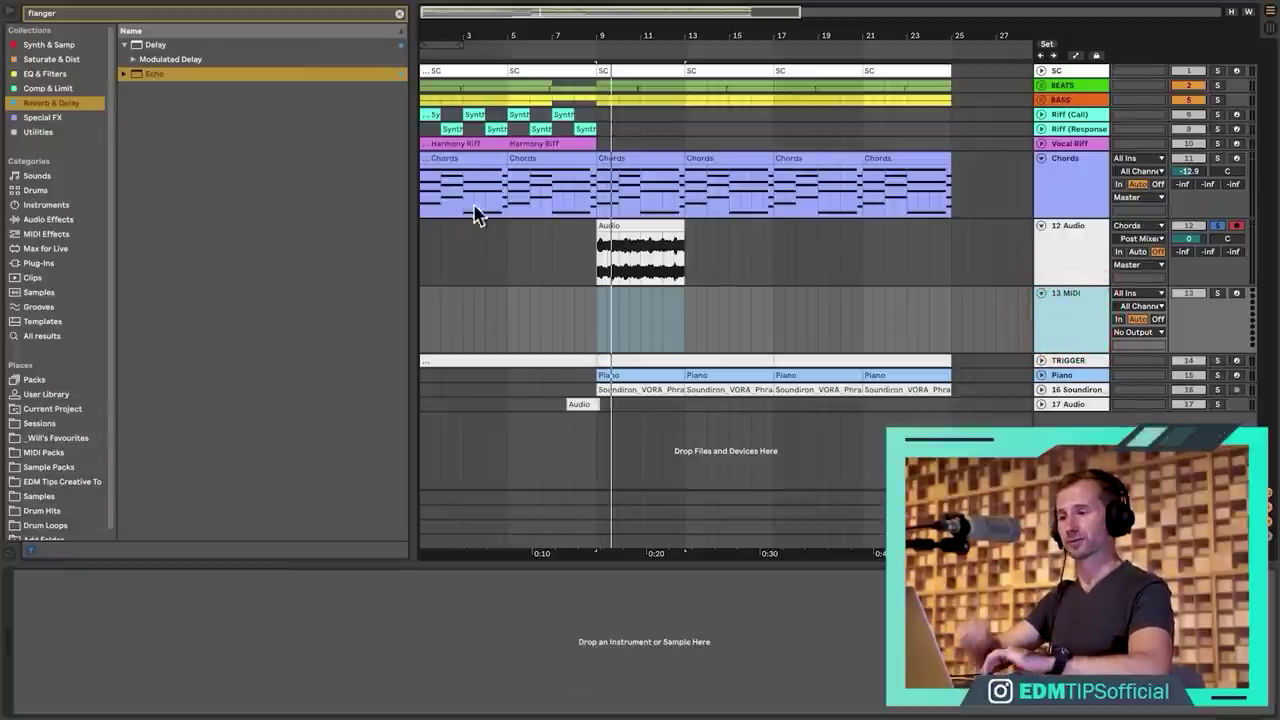
{"action": "left_click", "coordinate": [48, 44]}
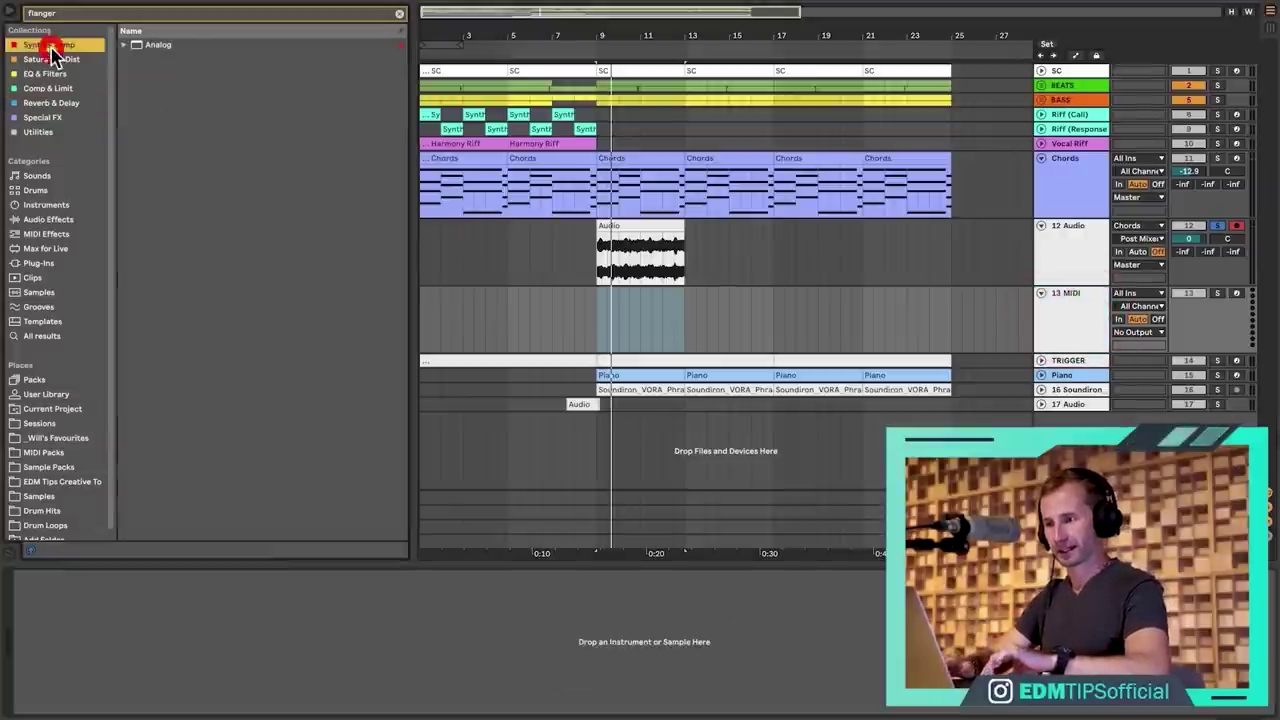
{"action": "left_click", "coordinate": [398, 16]}
{"action": "left_click_drag", "start_coordinate": [144, 60], "coordinate": [295, 90]}
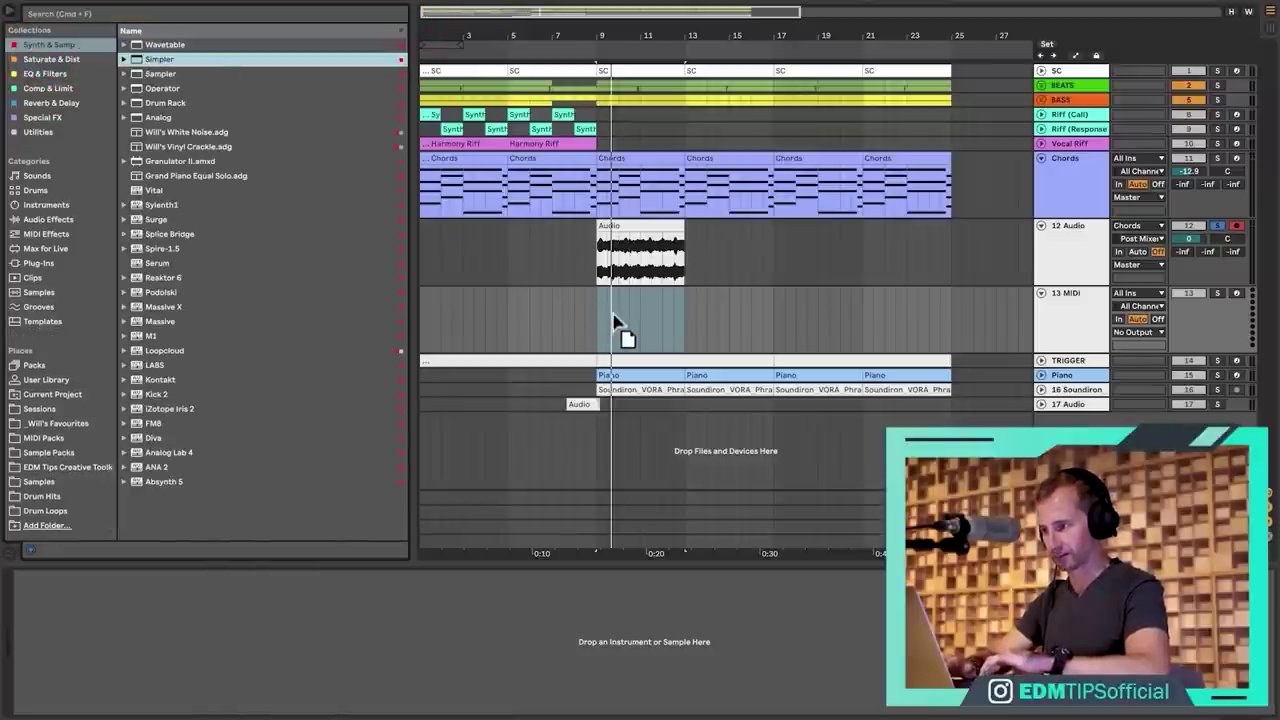
{"action": "left_click_drag", "start_coordinate": [615, 320], "coordinate": [611, 313]}
Load the recorded Chords clip into Simpler as its sample and delete the 12 Audio track.
{"action": "left_click", "coordinate": [657, 226]}
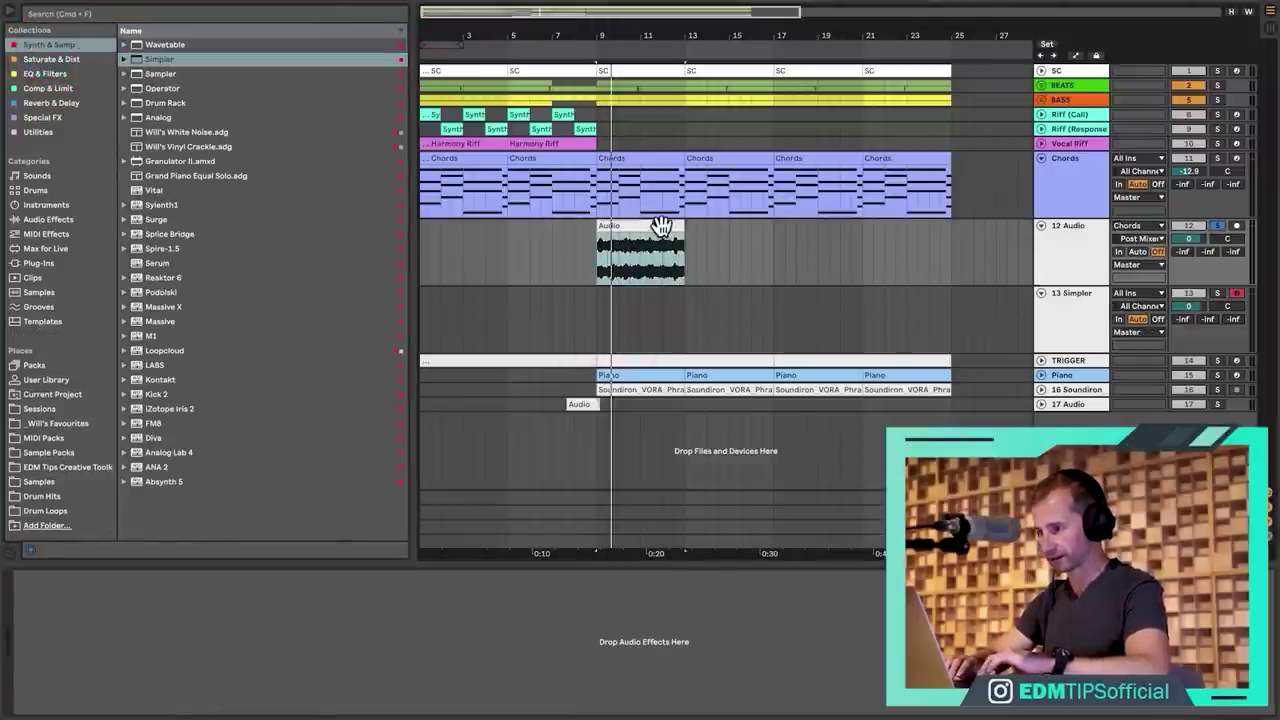
{"action": "left_click", "coordinate": [1050, 316]}
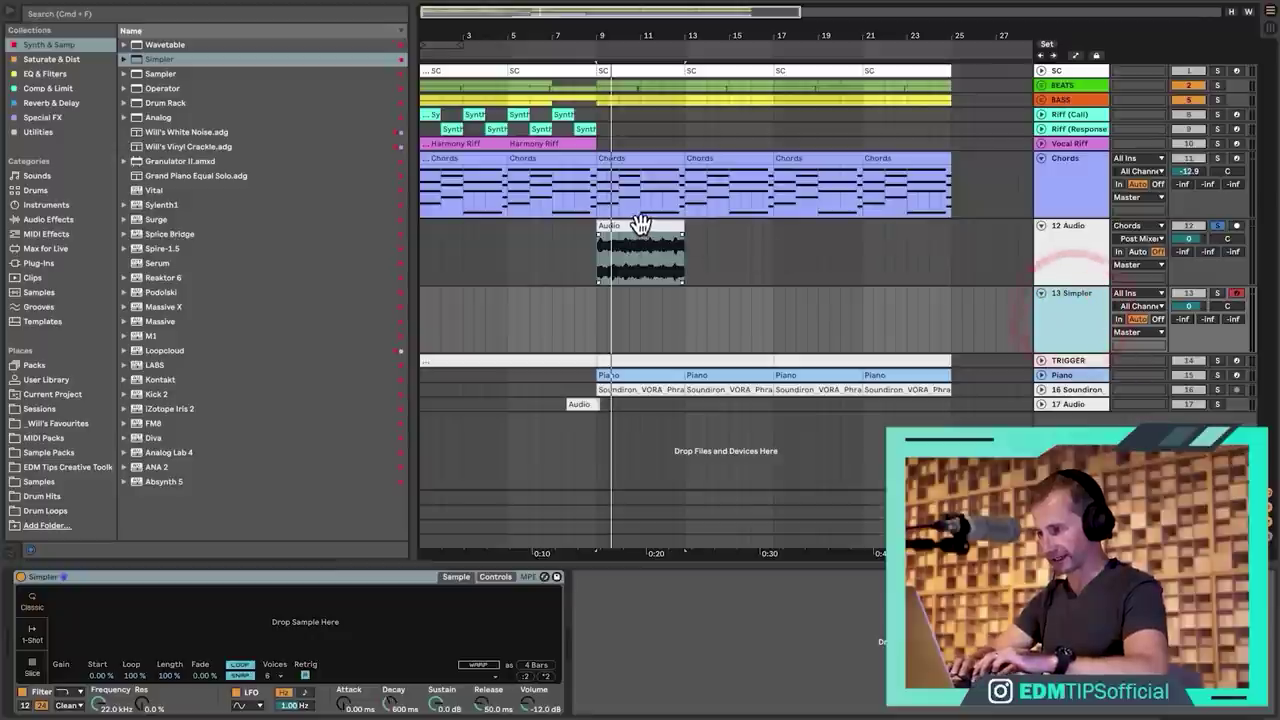
{"action": "left_click_drag", "start_coordinate": [640, 226], "coordinate": [268, 640]}
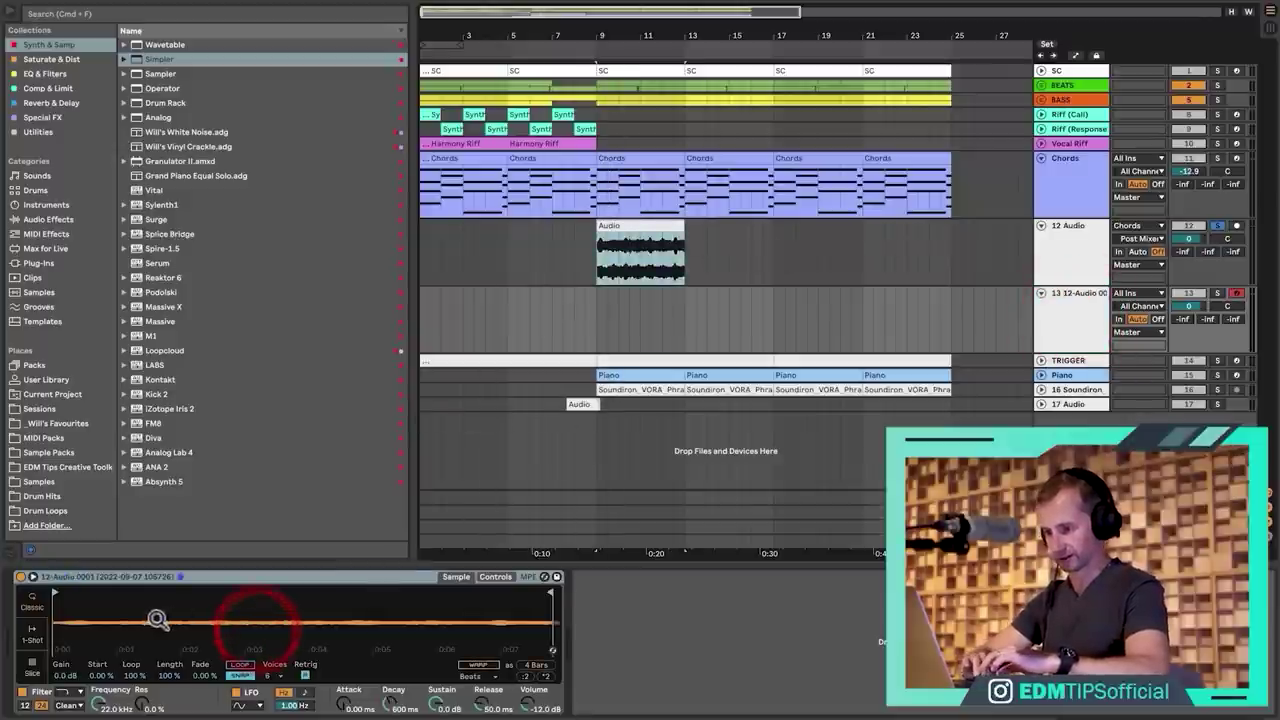
{"action": "left_click", "coordinate": [1057, 255]}
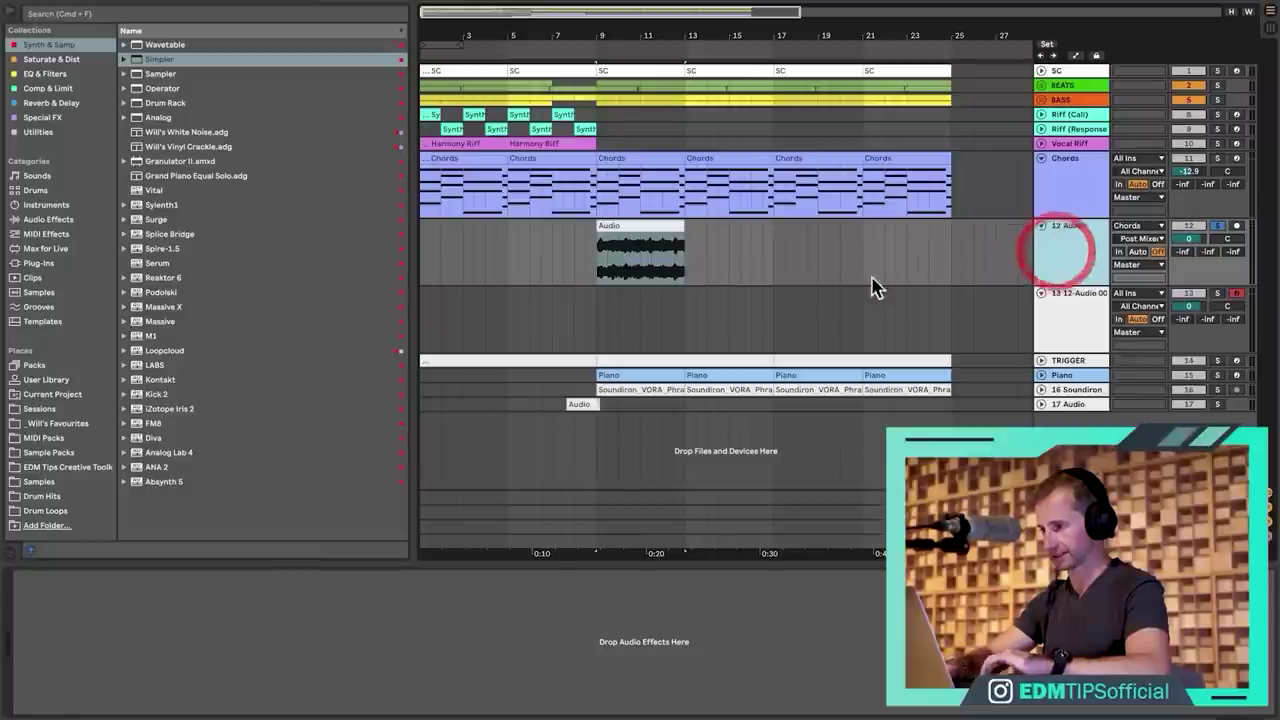
{"action": "key", "text": "BackSpace"}
Create a MIDI clip from bar 9 to bar 13 on the Simpler track and draw a one-bar C4 note at its start.
{"action": "left_click_drag", "start_coordinate": [612, 261], "coordinate": [683, 262]}
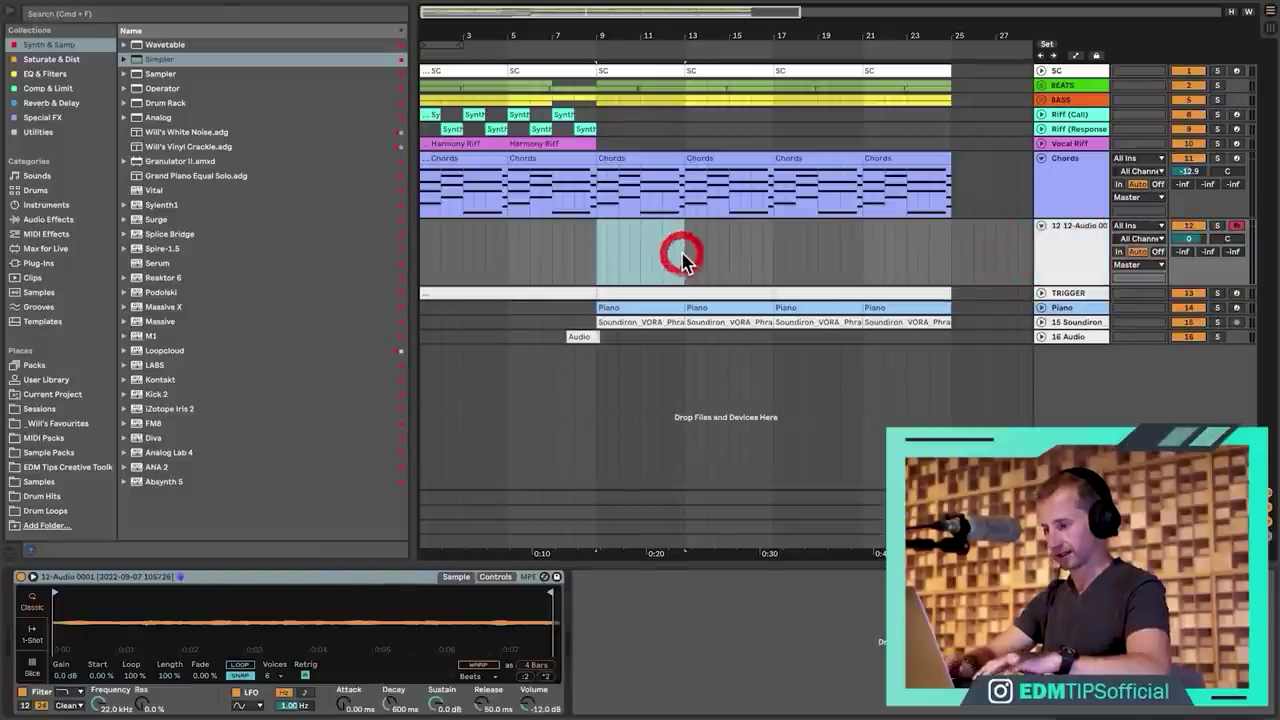
{"action": "key", "text": "shift+super+m"}
{"action": "scroll", "coordinate": [336, 491], "scroll_direction": "up", "scroll_amount": 3}
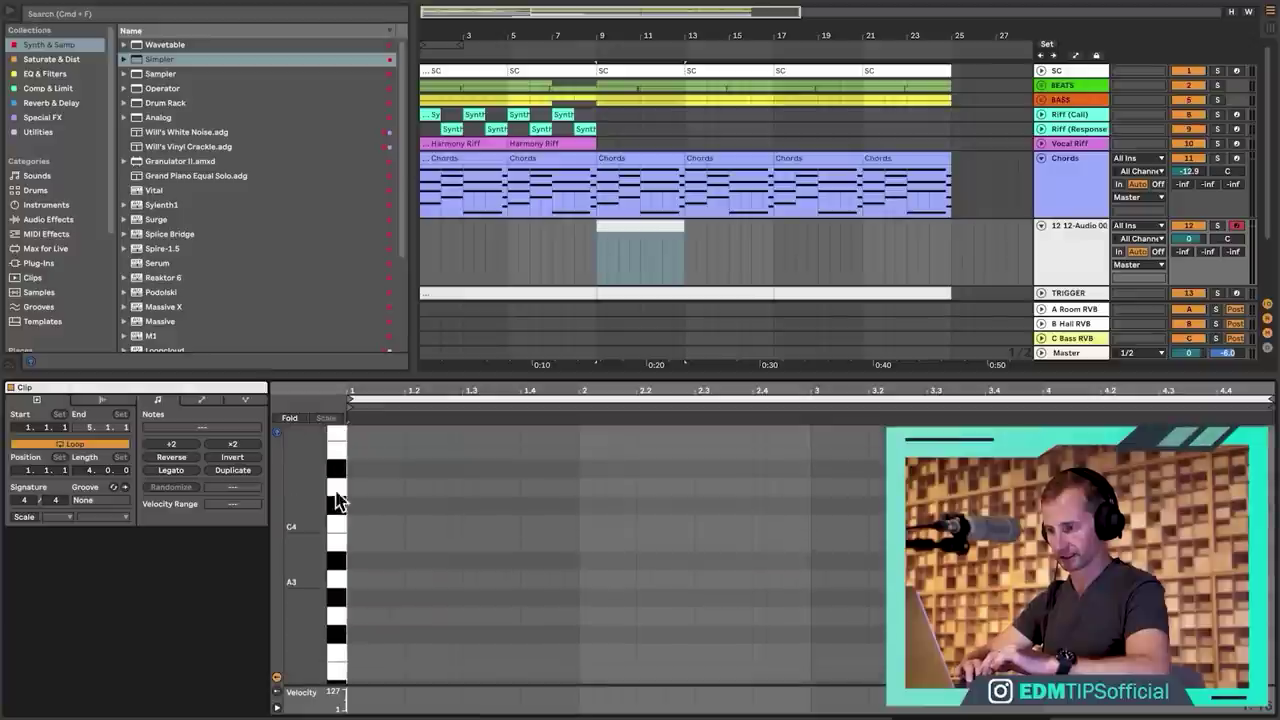
{"action": "left_click", "coordinate": [340, 527]}
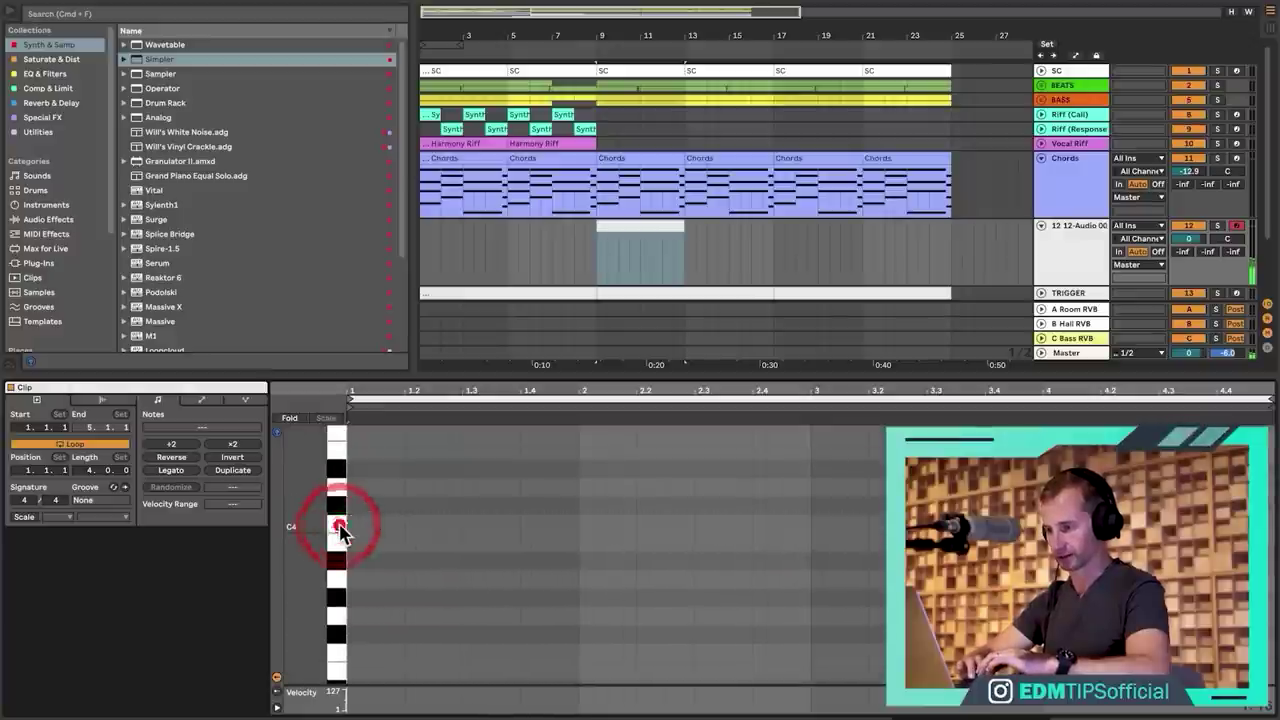
{"action": "double_click", "coordinate": [354, 527]}
{"action": "left_click_drag", "start_coordinate": [389, 527], "coordinate": [578, 527]}
Audition the Simpler track soloed and extend the C4 note to two bars.
{"action": "key", "text": "space"}
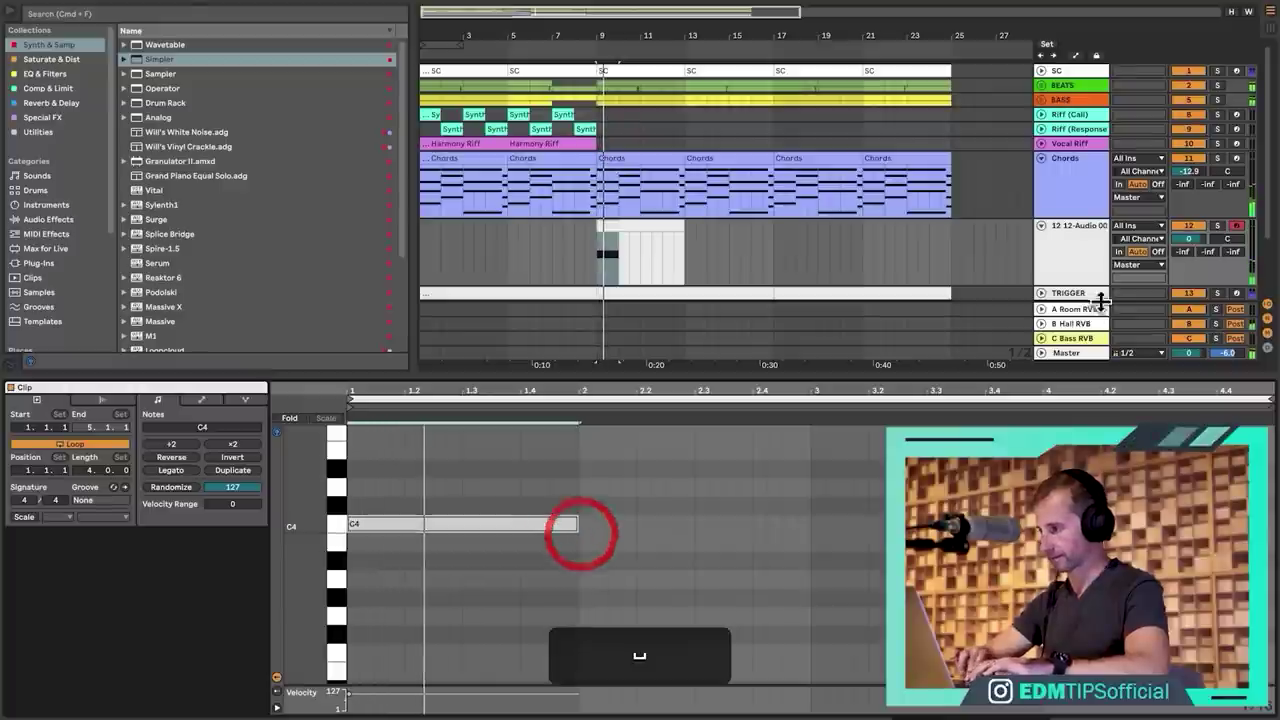
{"action": "left_click", "coordinate": [1218, 226]}
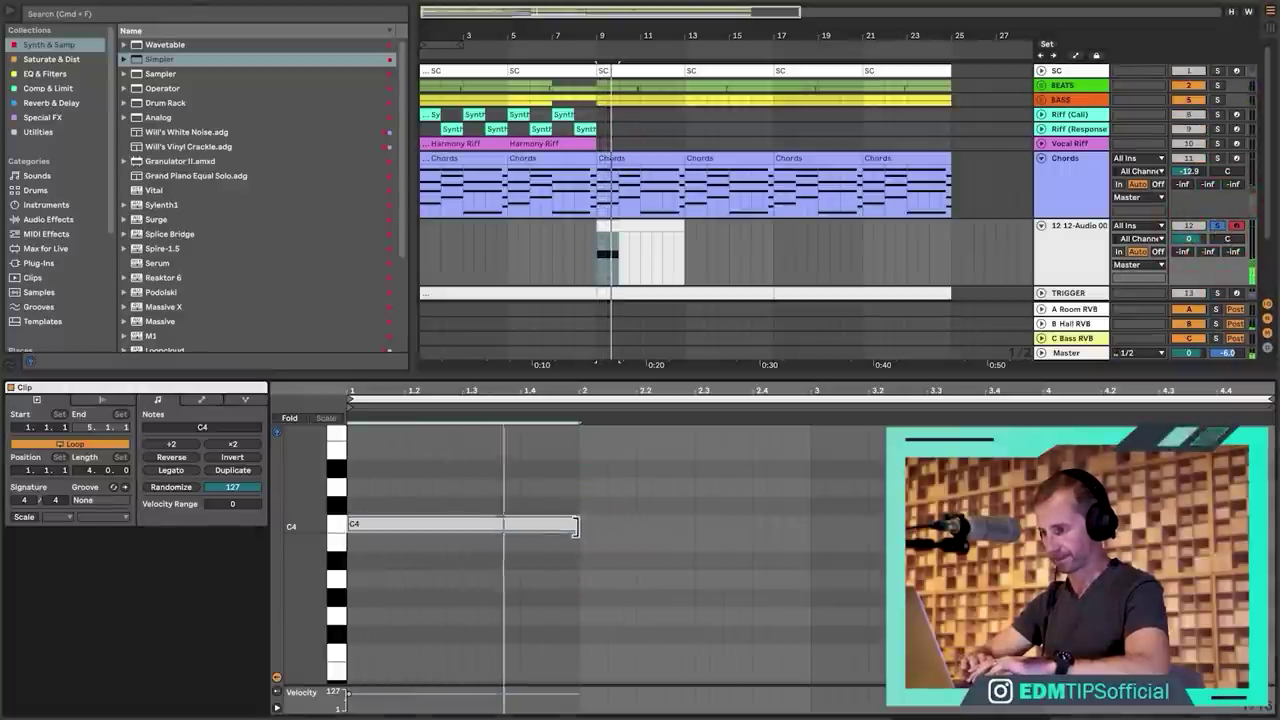
{"action": "left_click_drag", "start_coordinate": [585, 531], "coordinate": [795, 532]}
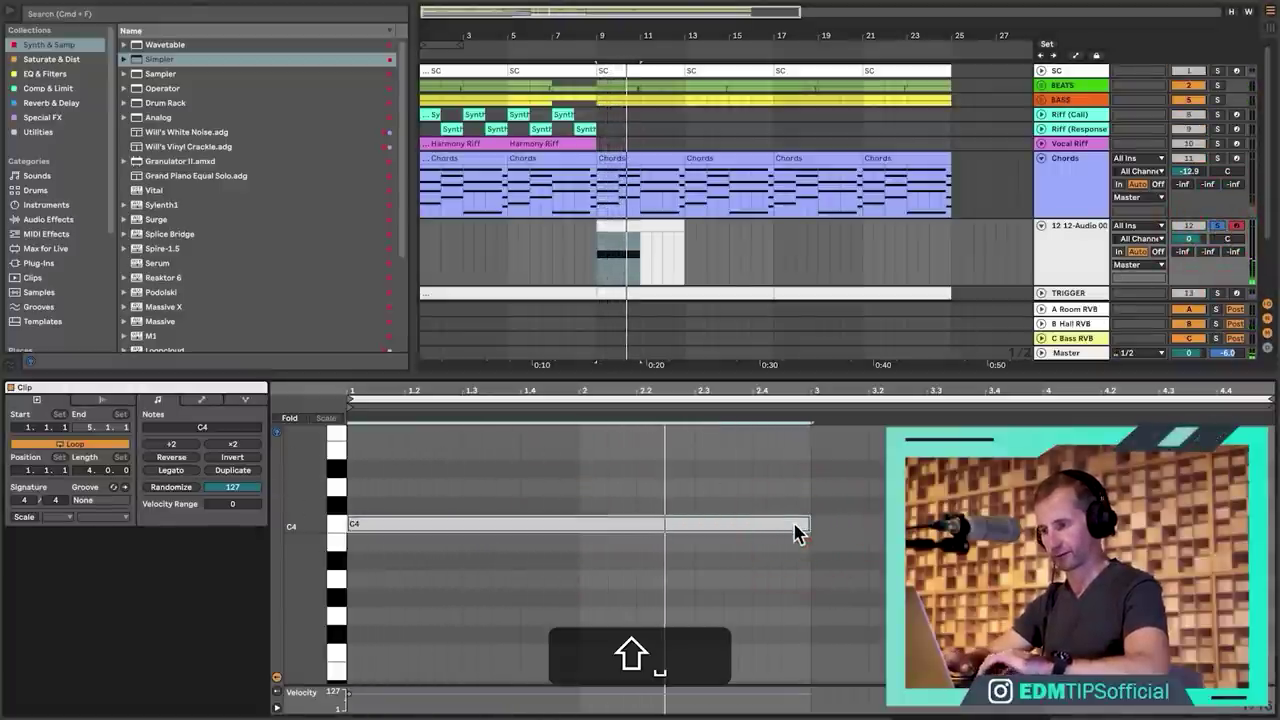
Set Simpler's sample Gain to 17 dB and audition the louder sample.
{"action": "key", "text": "shift+Tab"}
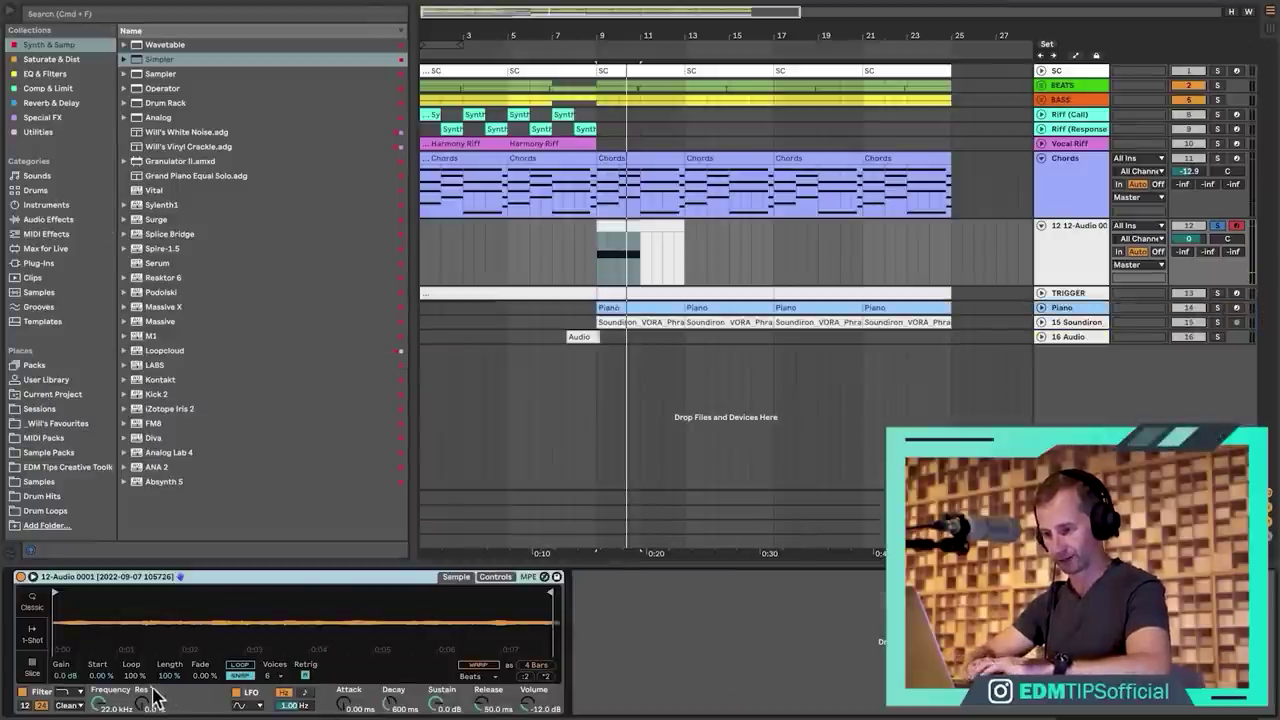
{"action": "left_click_drag", "start_coordinate": [66, 676], "coordinate": [66, 600]}
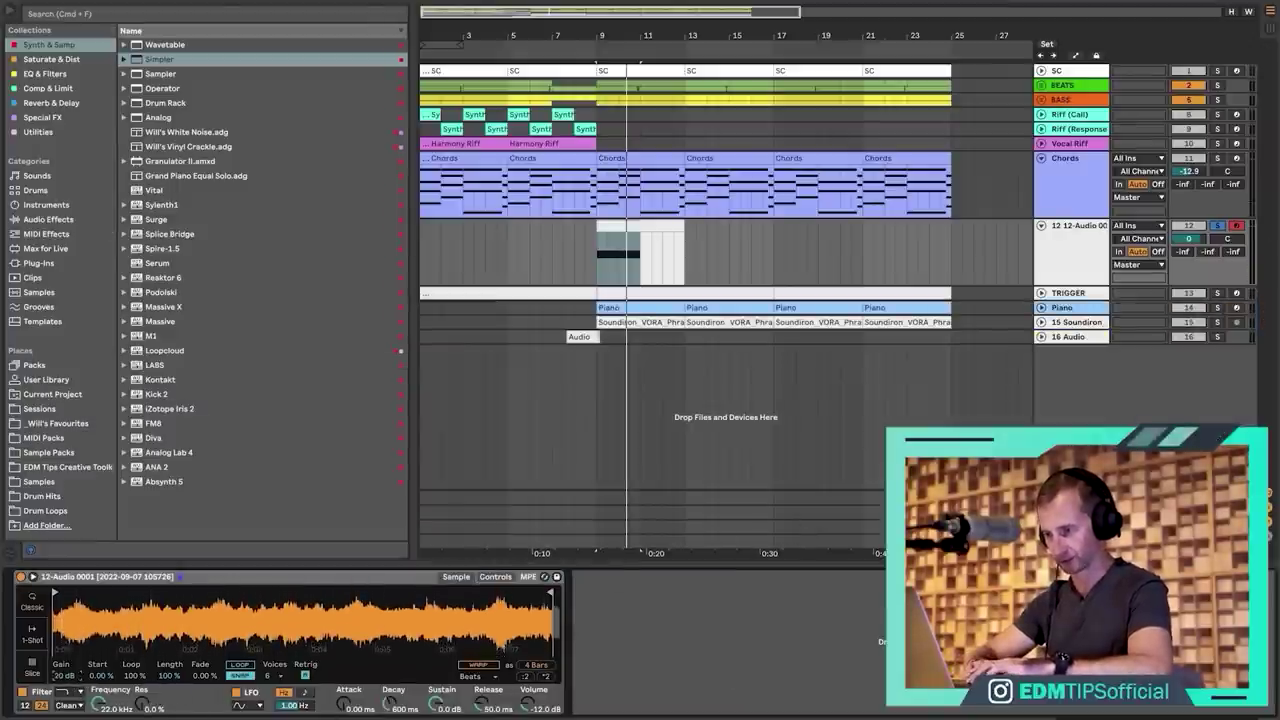
{"action": "key", "text": "space"}
{"action": "key", "text": "space"}
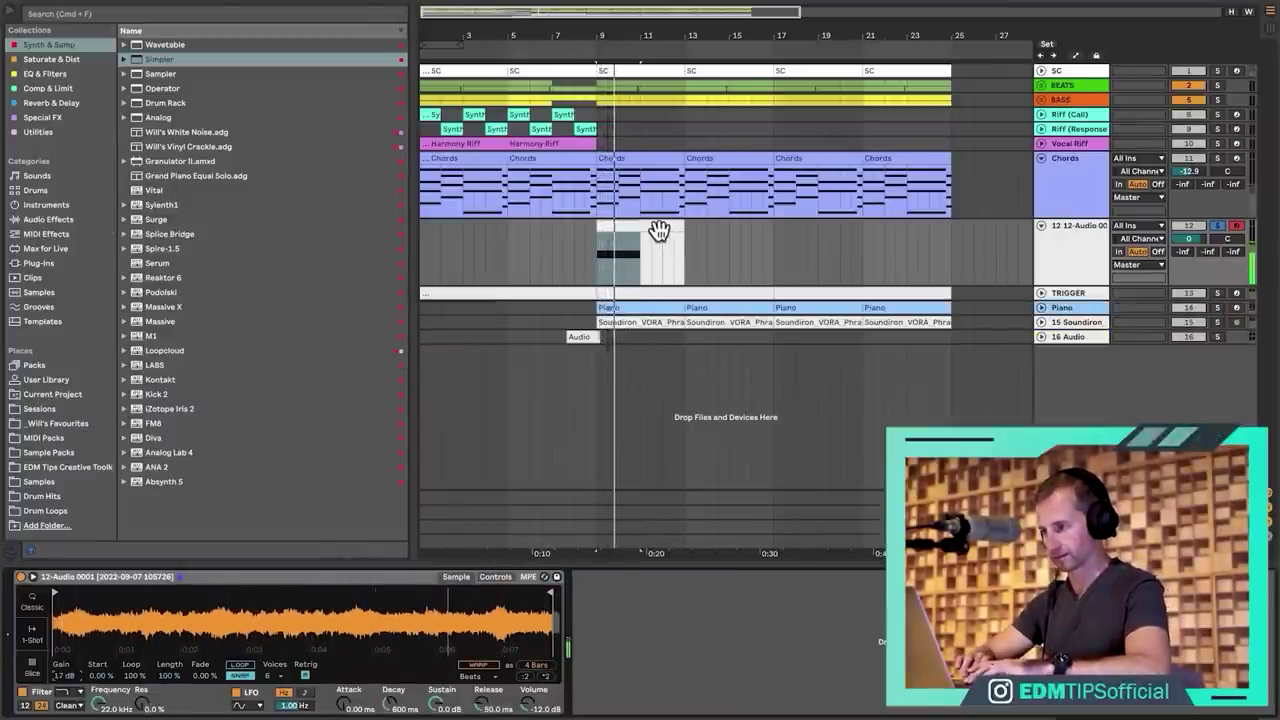
Transpose the clip's C4 note up two octaves to C6.
{"action": "double_click", "coordinate": [658, 228]}
{"action": "left_click", "coordinate": [591, 436]}
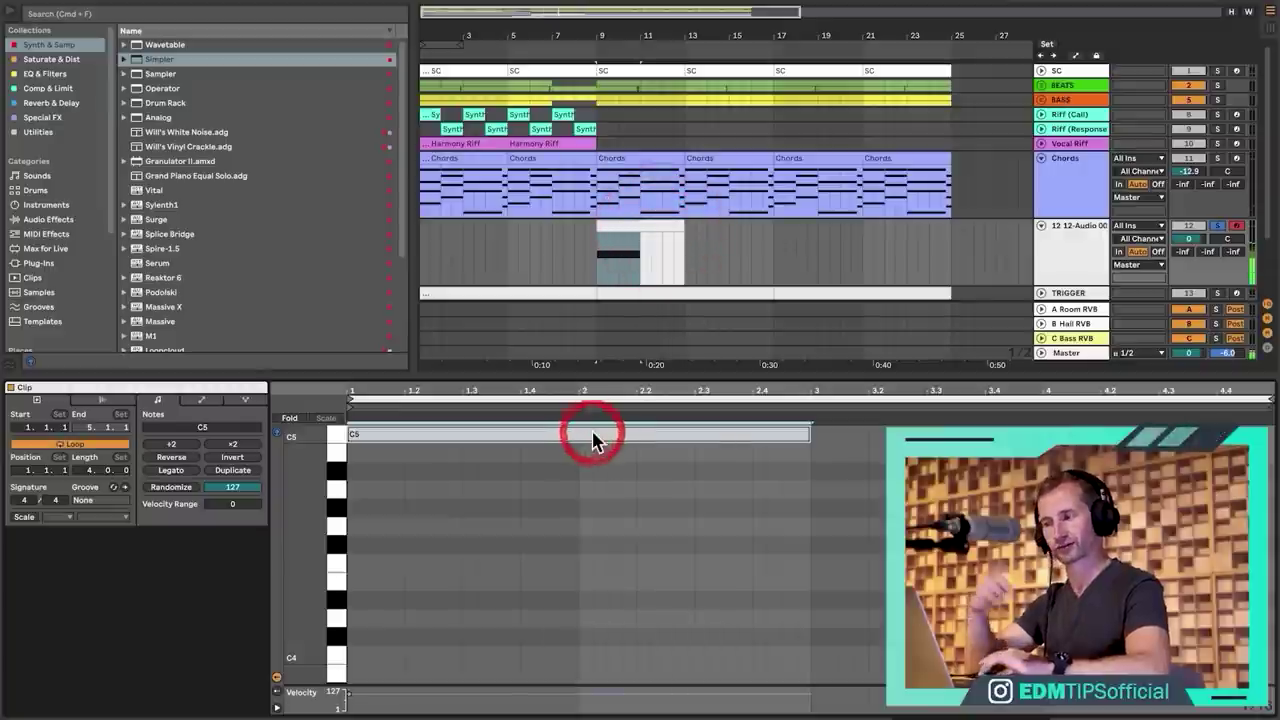
{"action": "key", "text": "shift+Up"}
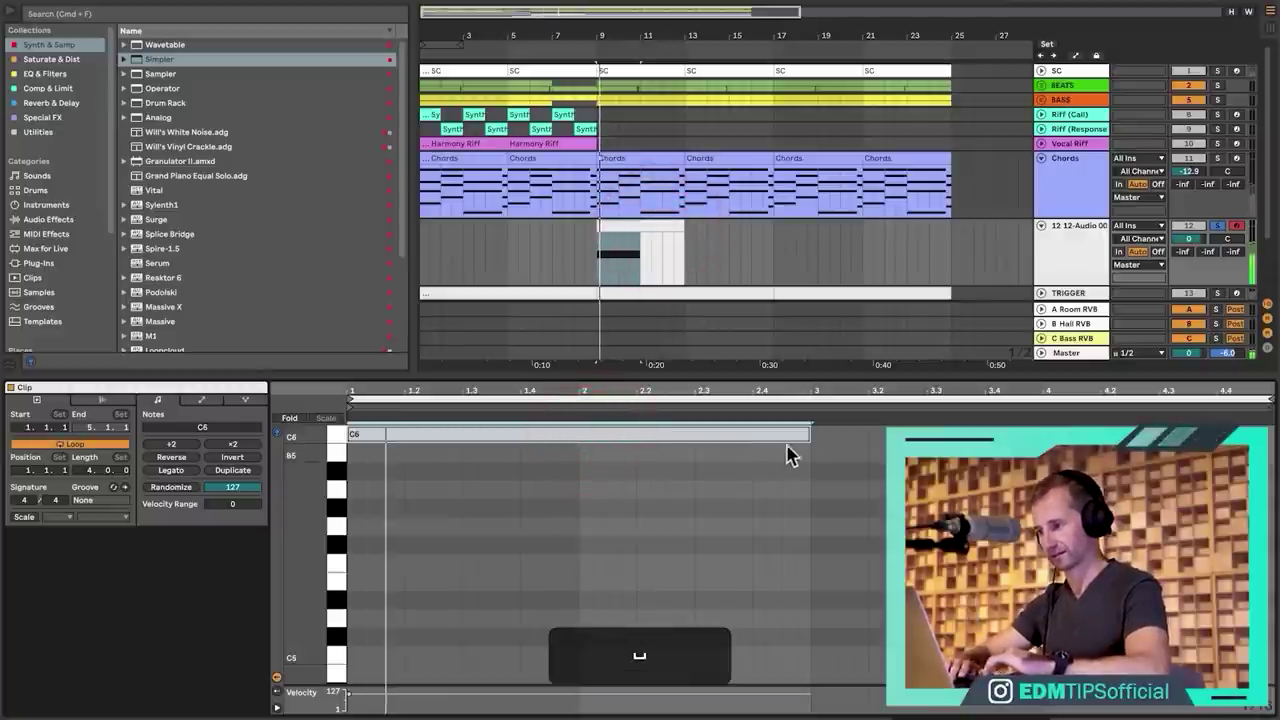
Shorten the C6 note to two beats and play it back.
{"action": "left_click_drag", "start_coordinate": [808, 434], "coordinate": [639, 655]}
{"action": "key", "text": "space"}
{"action": "left_click_drag", "start_coordinate": [634, 430], "coordinate": [460, 423]}
{"action": "key", "text": "space"}
Duplicate the two-beat C6 note repeatedly until it fills the four-bar clip.
{"action": "left_click", "coordinate": [437, 434]}
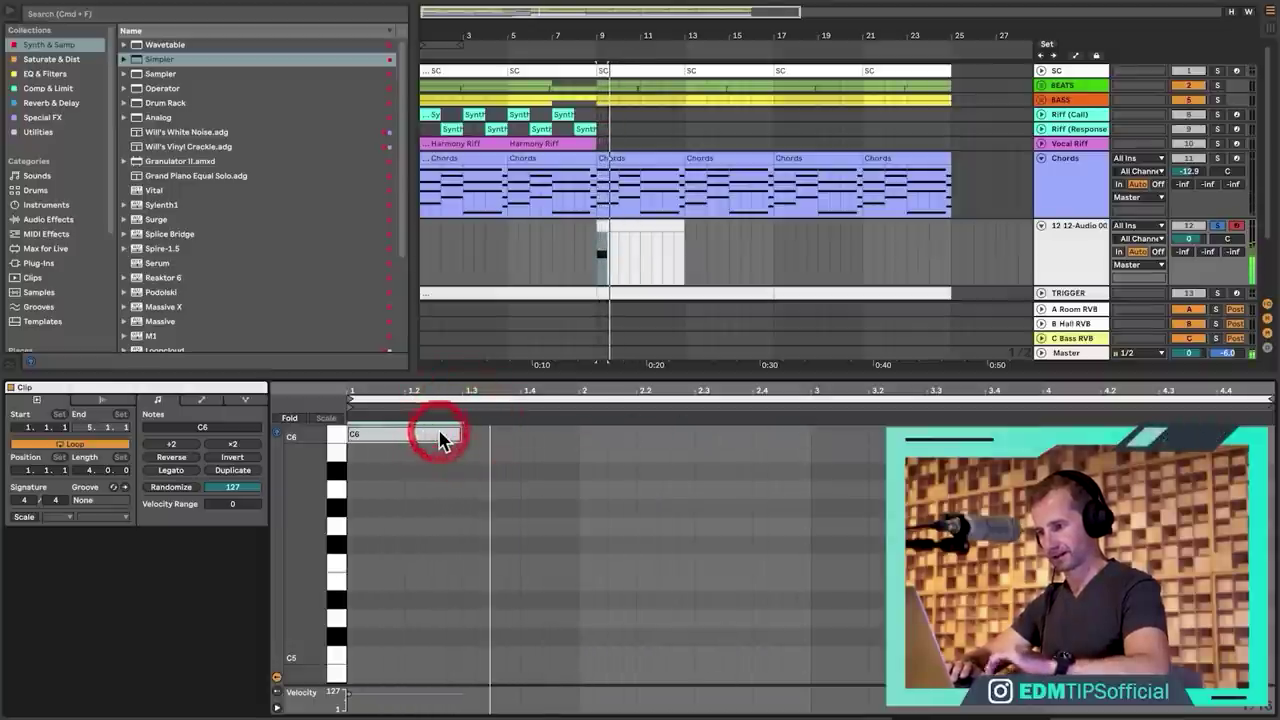
{"action": "key", "text": "super+d"}
{"action": "key", "text": "super+d"}
{"action": "key", "text": "super+d"}
{"action": "key", "text": "super+d"}
{"action": "key", "text": "super+d"}
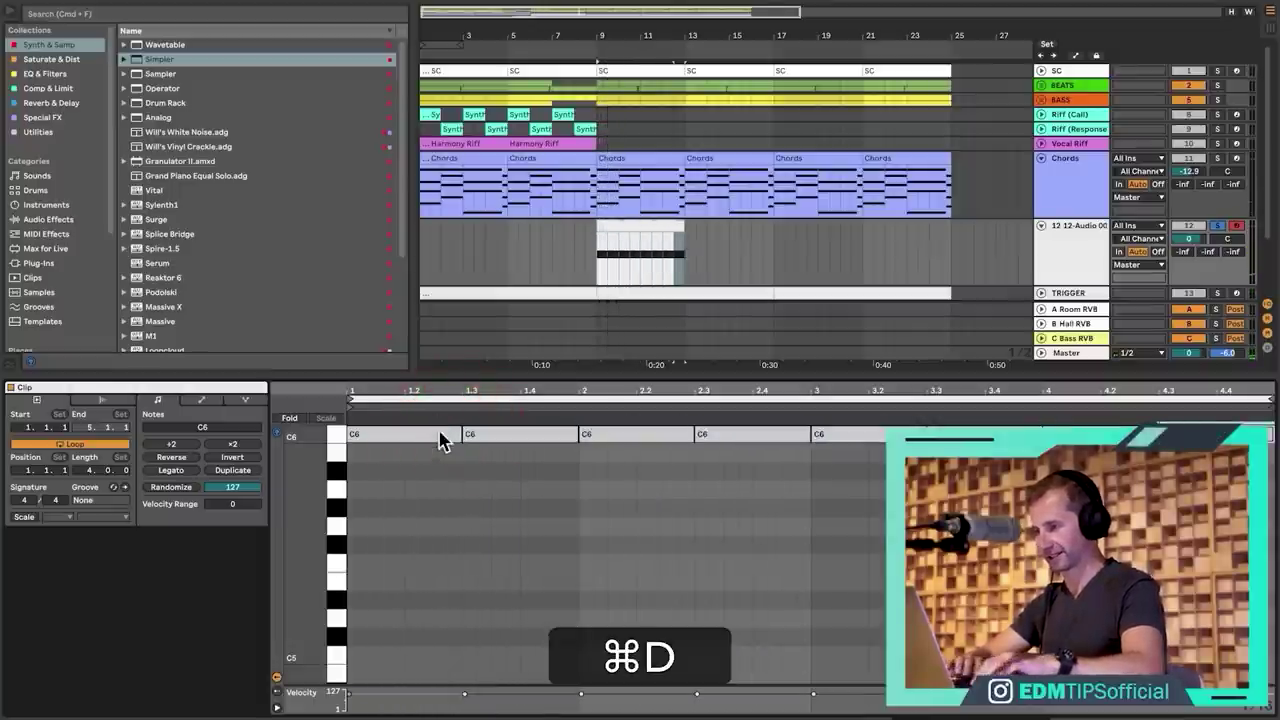
Unsolo the Simpler track and duplicate its four-bar clip up to bar 25.
{"action": "key", "text": "shift+Tab"}
{"action": "left_click", "coordinate": [1216, 227]}
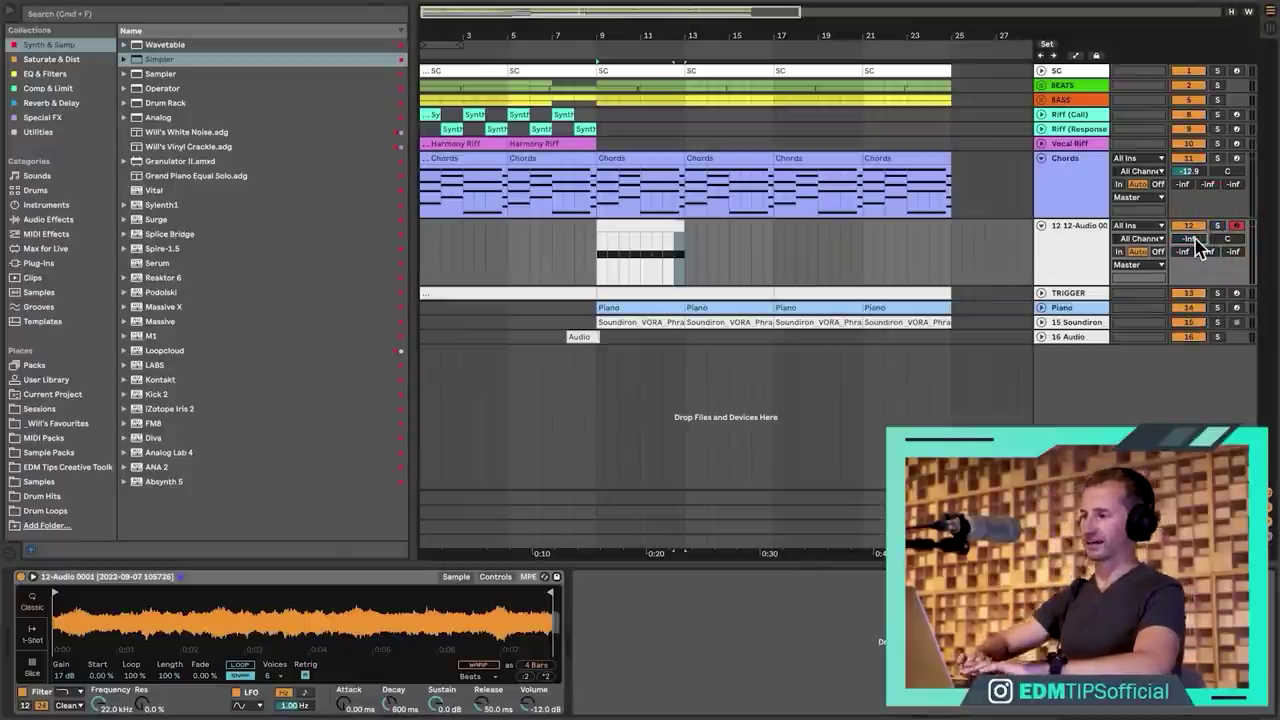
{"action": "left_click", "coordinate": [666, 229]}
{"action": "key", "text": "super+d"}
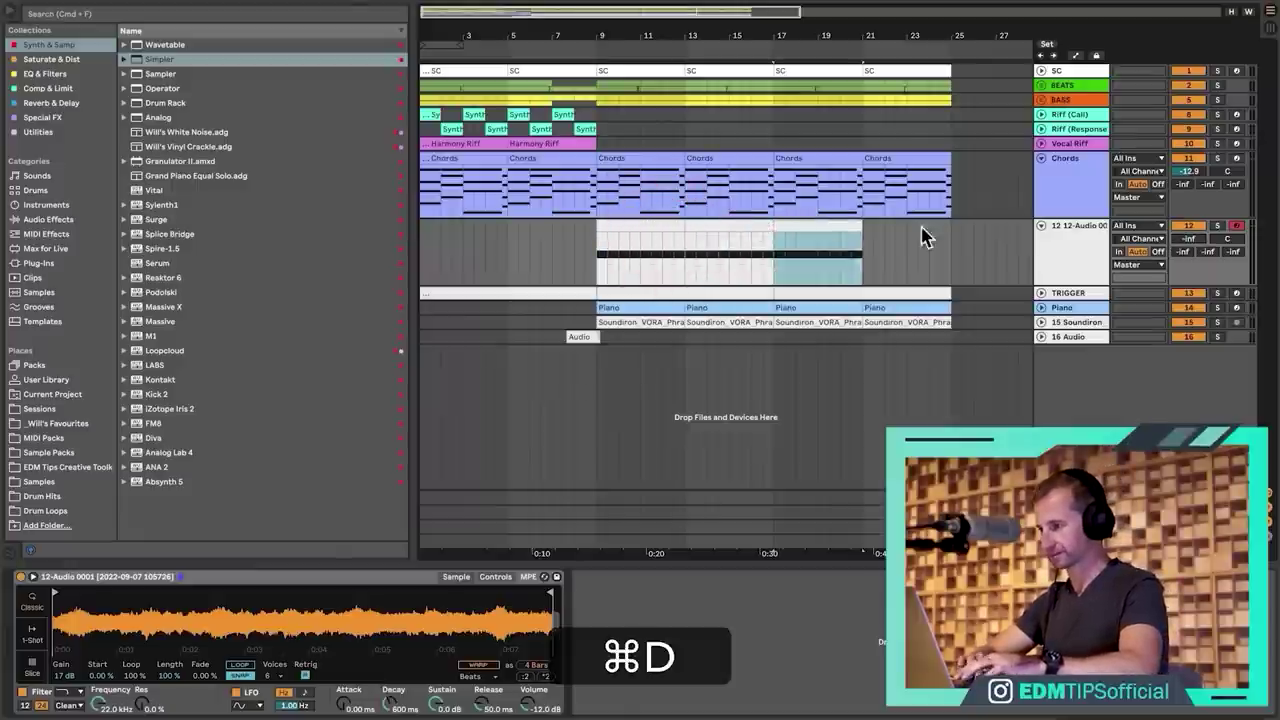
{"action": "key", "text": "super+d"}
Play from just before bar 9, set the Simpler track's volume to -14.3 dB, and compare it soloed and in the full mix.
{"action": "left_click", "coordinate": [591, 250]}
{"action": "key", "text": "space"}
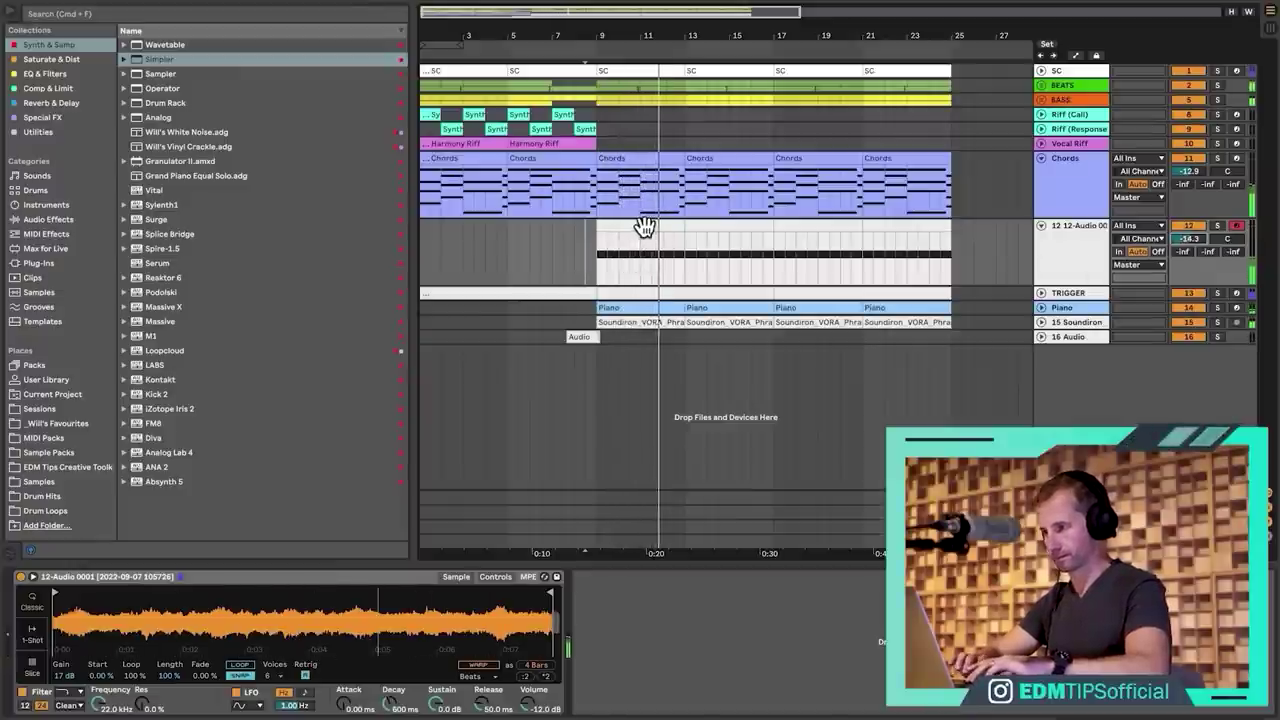
{"action": "left_click", "coordinate": [1217, 226]}
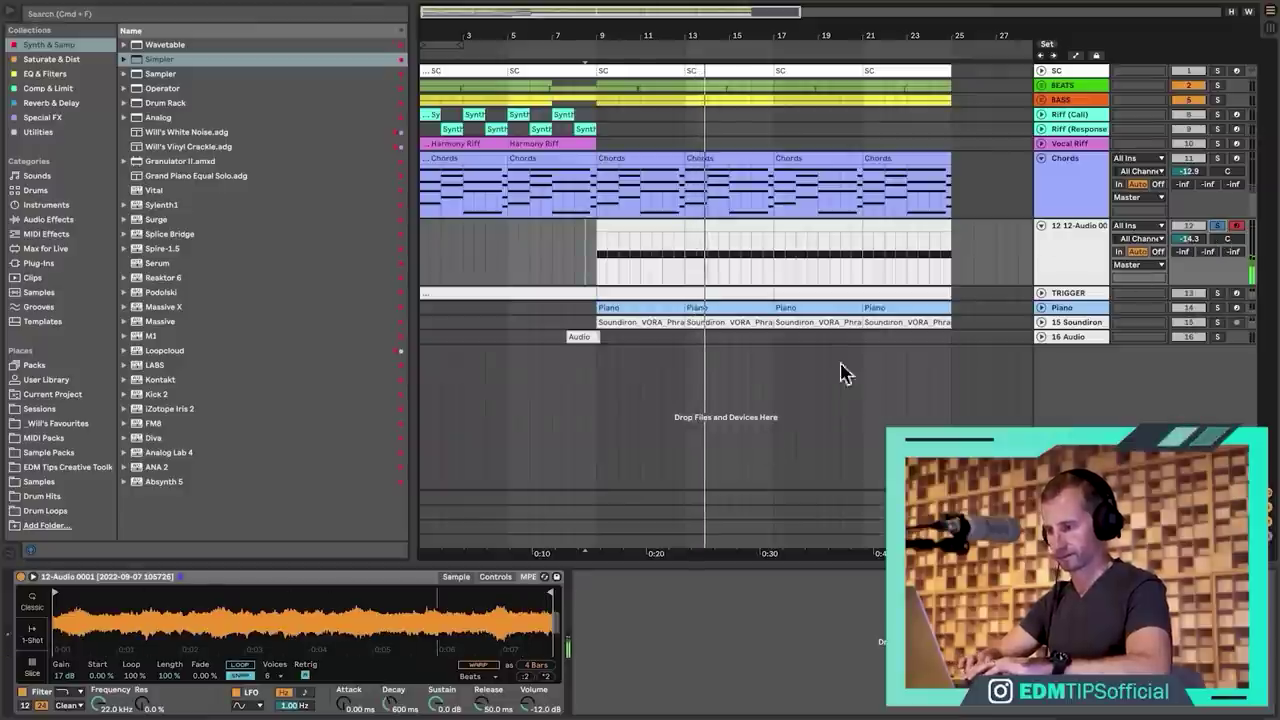
{"action": "left_click", "coordinate": [1217, 226]}
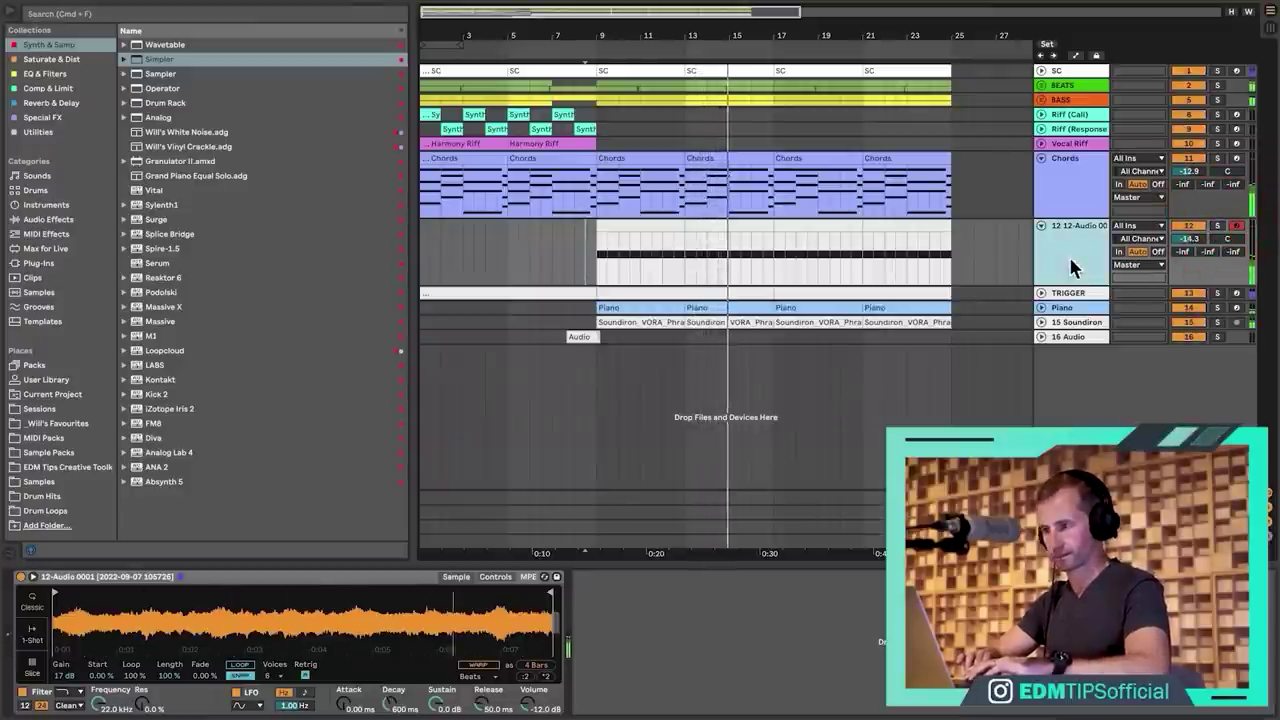
Transpose all notes in the Simpler track's clip at bar 9 down one octave to C5 and play it back.
{"action": "key", "text": "space"}
{"action": "double_click", "coordinate": [618, 224]}
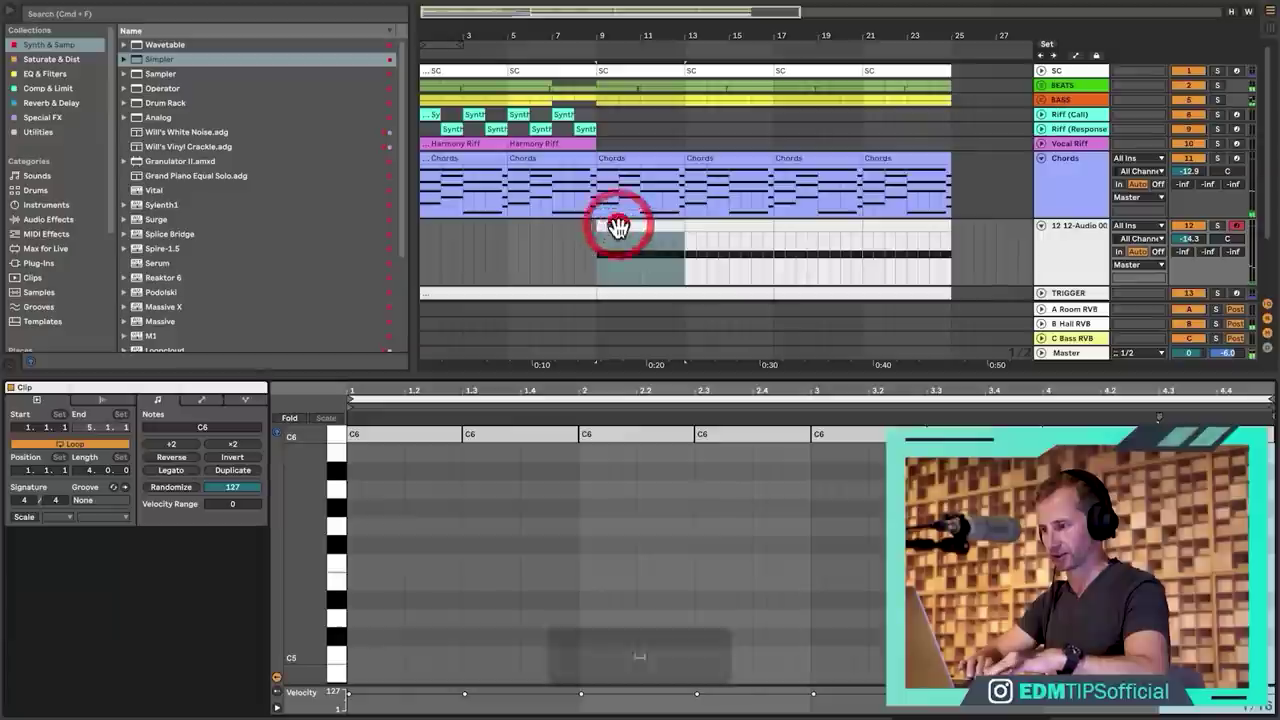
{"action": "left_click", "coordinate": [614, 493]}
{"action": "key", "text": "super+a"}
{"action": "key", "text": "shift+super+Down"}
{"action": "key", "text": "space"}
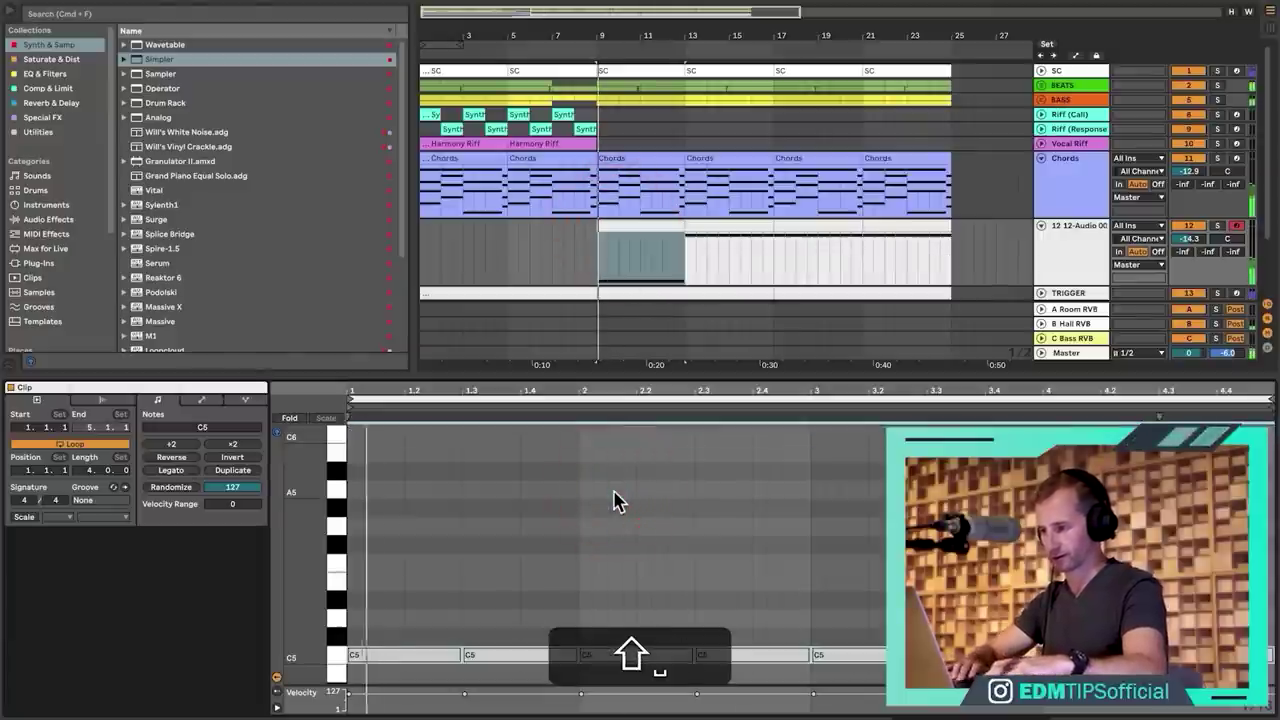
Compare the lowered Simpler part soloed and in the full mix, with the track's device chain shown.
{"action": "left_click", "coordinate": [1217, 226]}
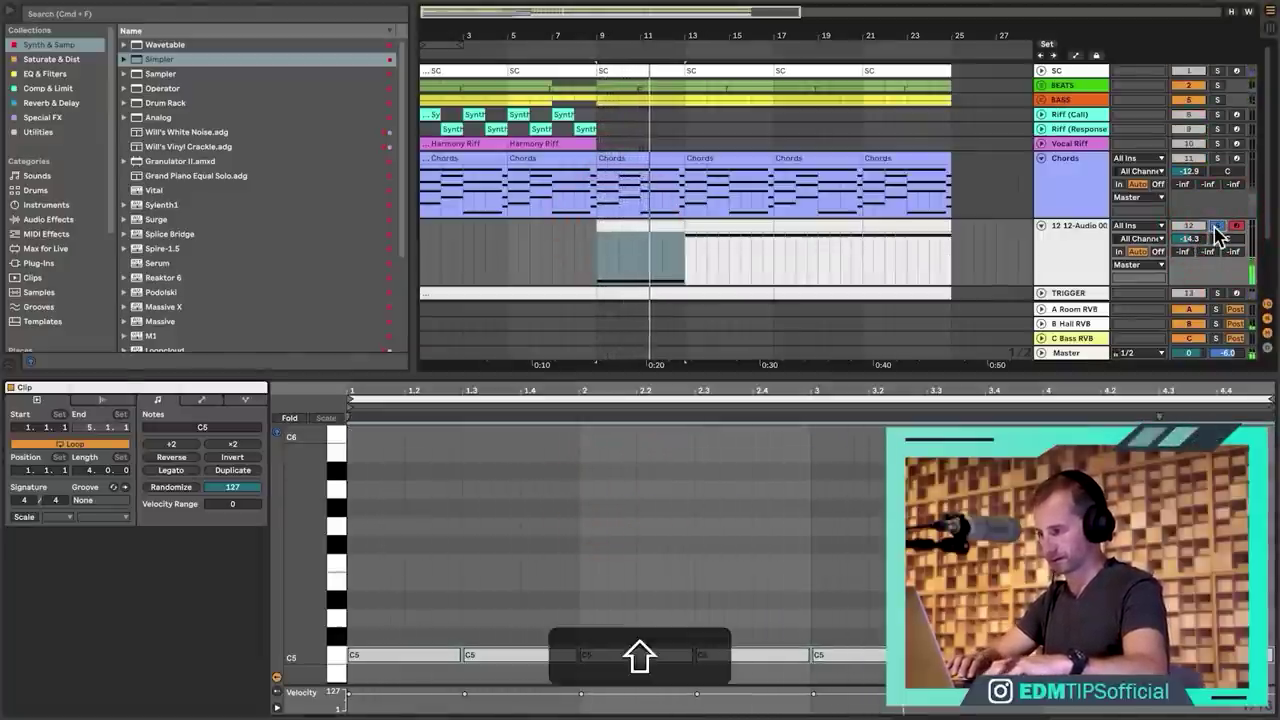
{"action": "key", "text": "shift+Tab"}
{"action": "left_click", "coordinate": [1216, 228]}
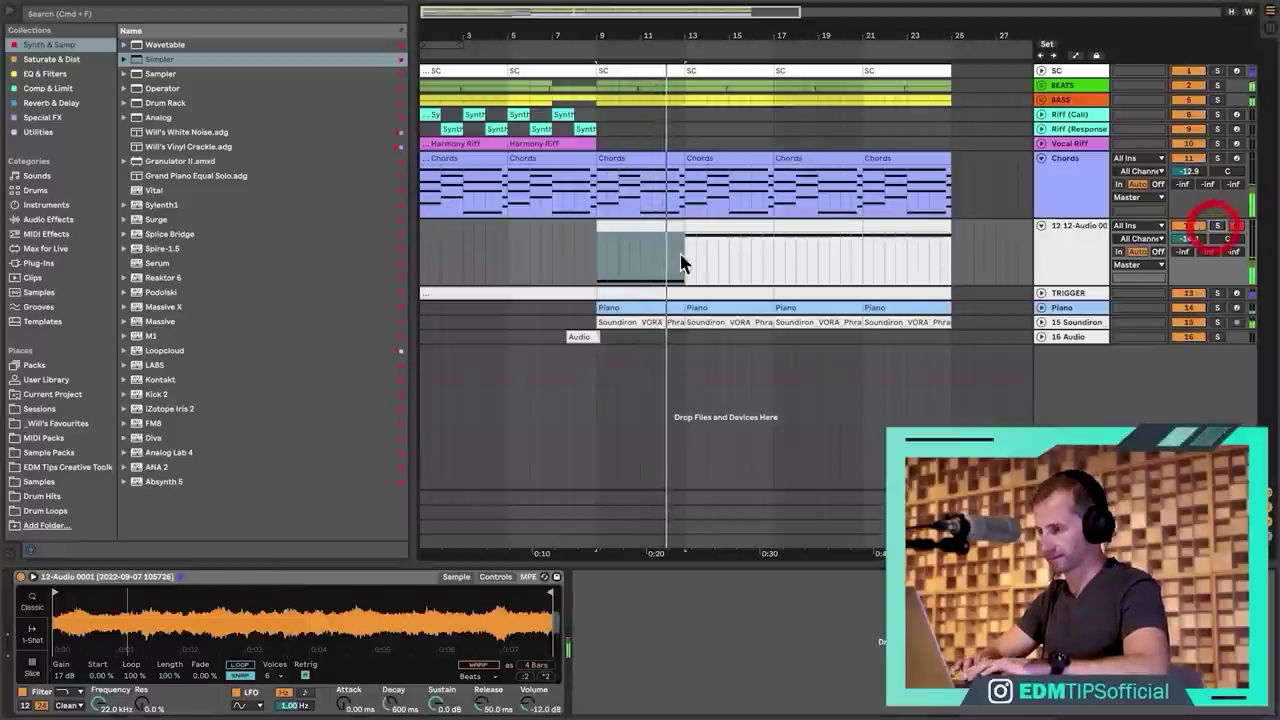
Duplicate the C5 clip three times up to bar 25 and set the Simpler track's volume to -16.9 dB during playback.
{"action": "left_click", "coordinate": [609, 229]}
{"action": "key", "text": "super+d"}
{"action": "key", "text": "super+d"}
{"action": "key", "text": "super+d"}
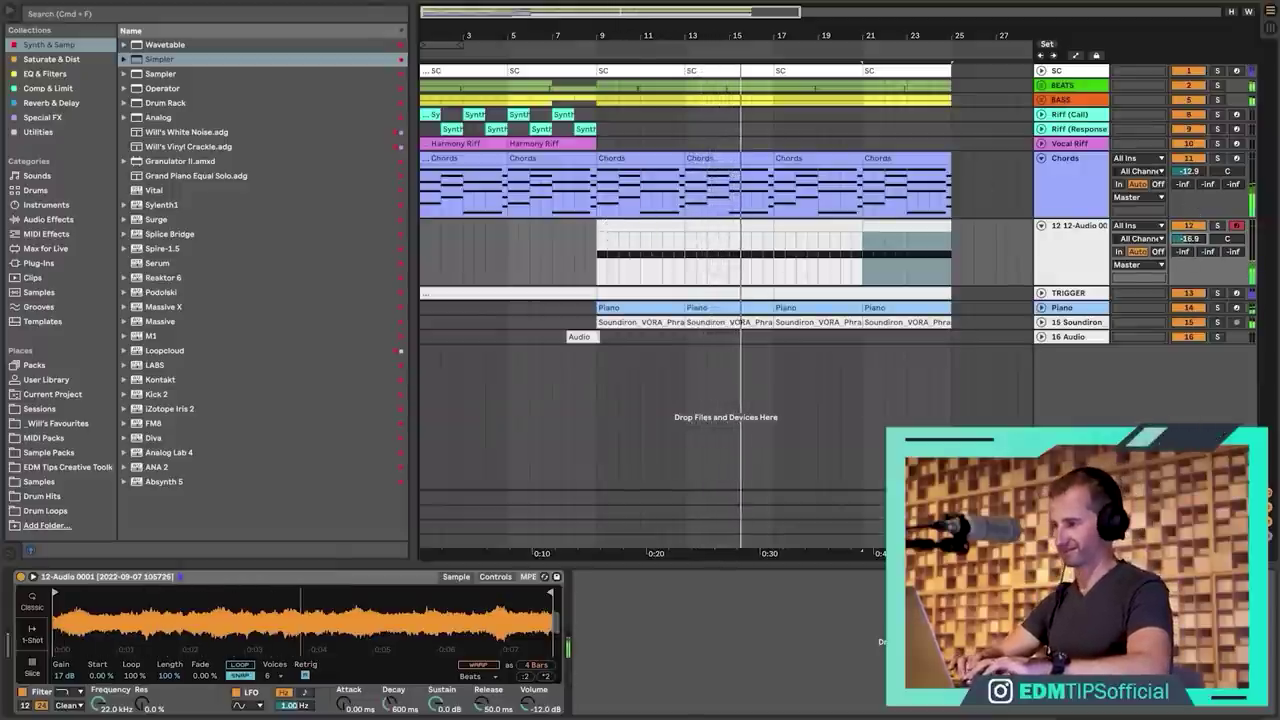
{"action": "key", "text": "space"}
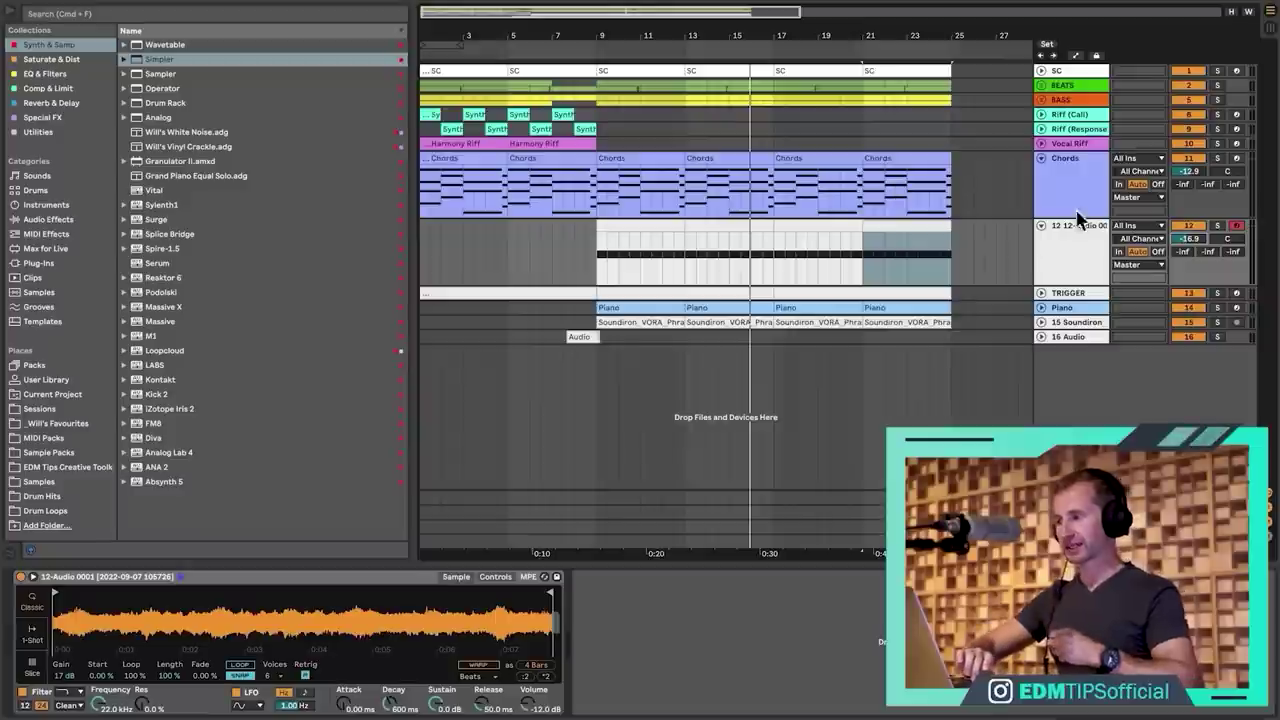
Fold the Simpler and Chords tracks and unfold the BASS group track.
{"action": "left_click", "coordinate": [1041, 225]}
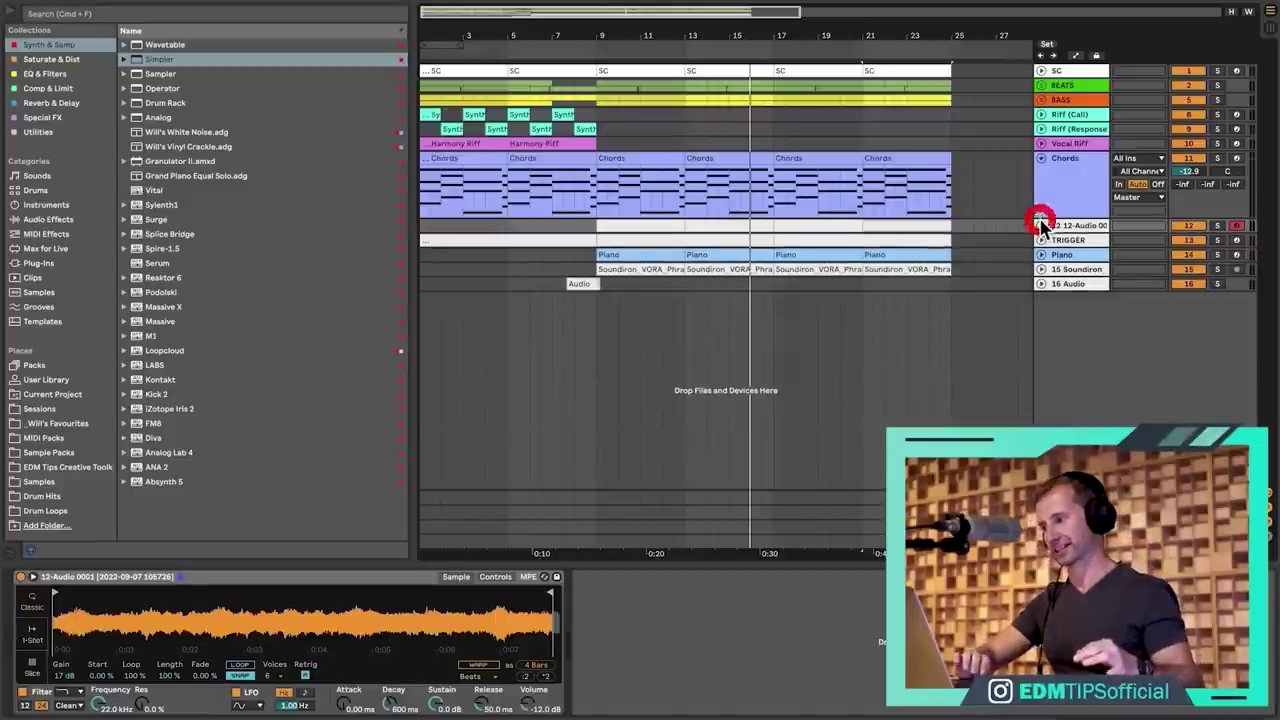
{"action": "left_click", "coordinate": [1041, 158]}
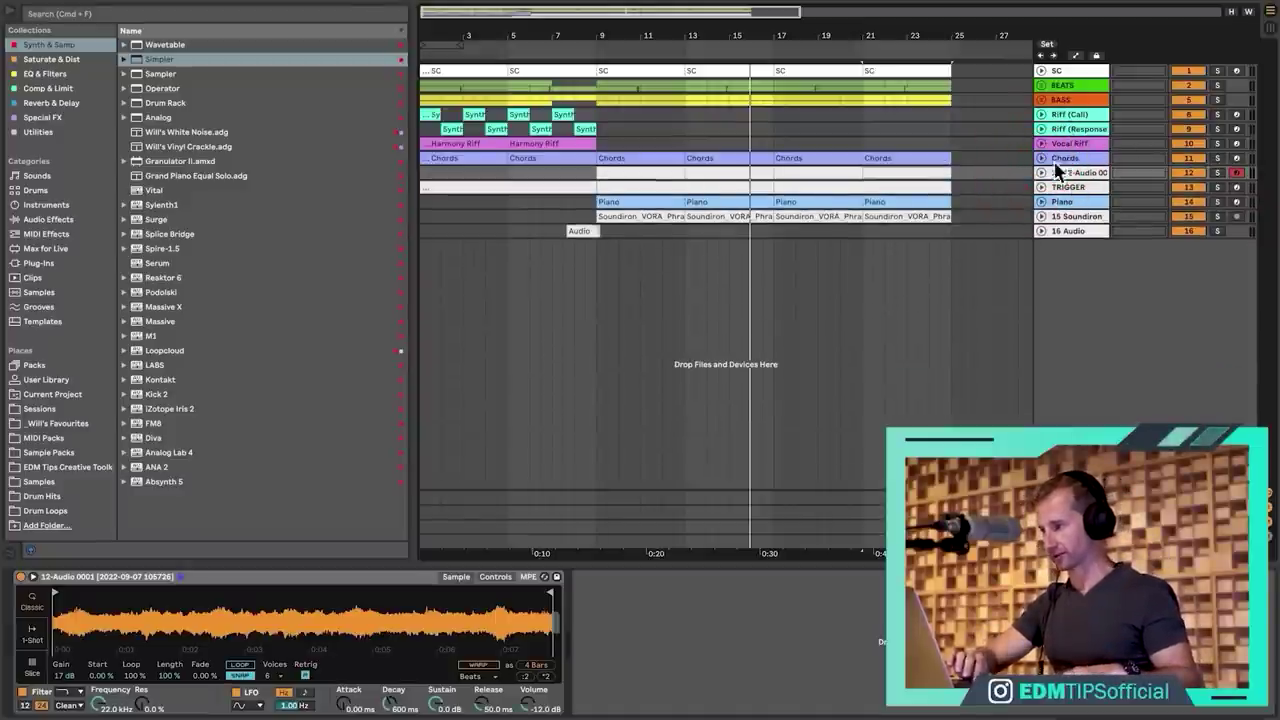
{"action": "left_click", "coordinate": [1041, 100]}
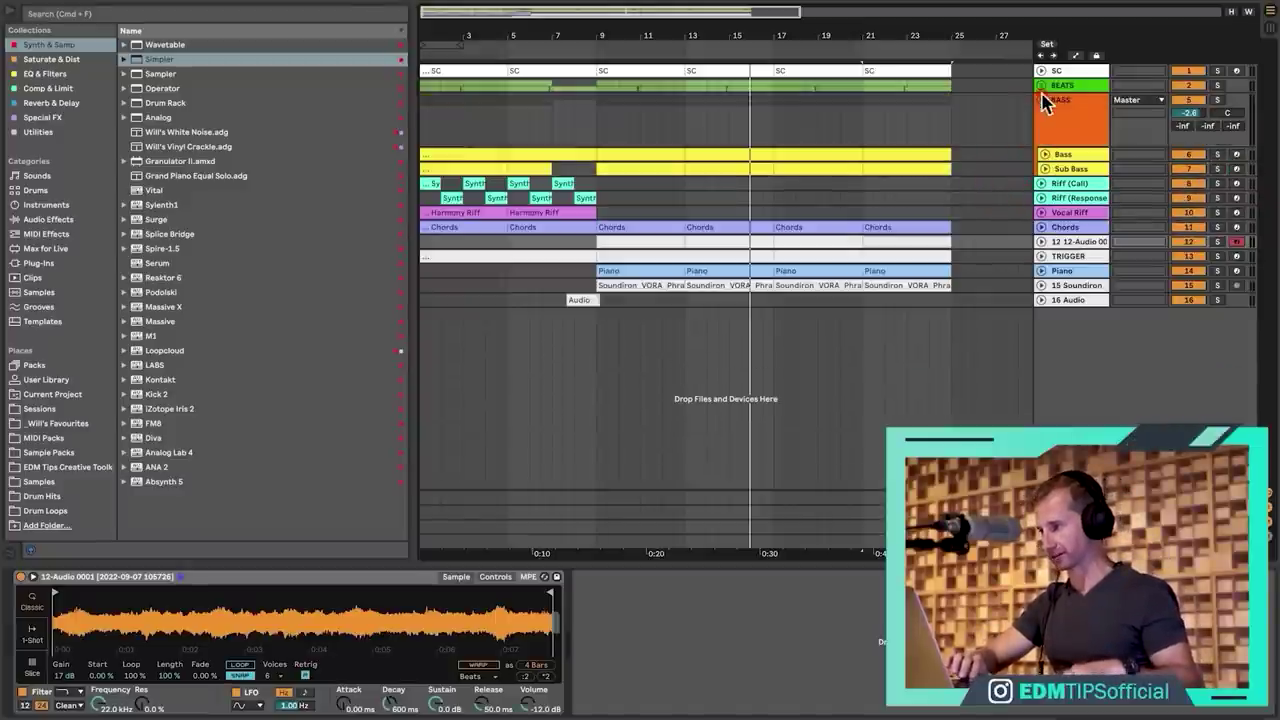
Solo the Bass track from bar 9, add Sub Bass to the solo, and switch the solo to the whole BASS group.
{"action": "left_click", "coordinate": [1217, 156]}
{"action": "left_click", "coordinate": [600, 129]}
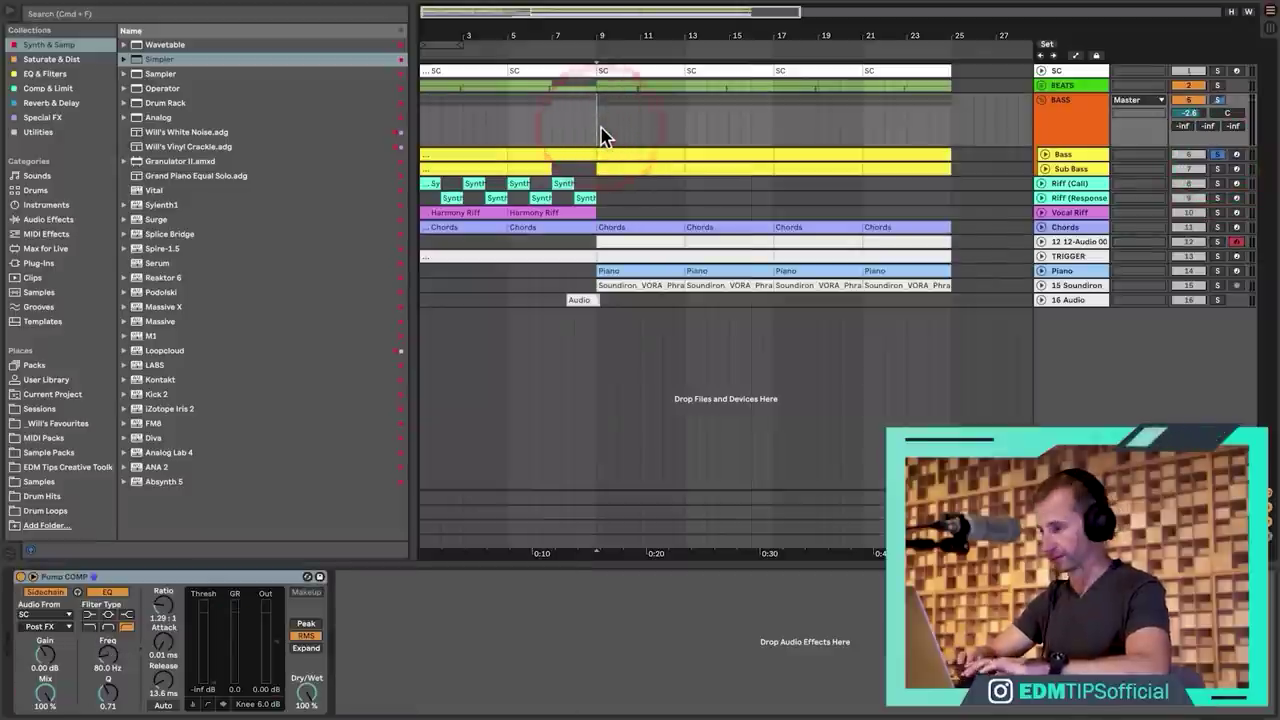
{"action": "key", "text": "space"}
{"action": "left_click", "coordinate": [1216, 170], "text": "super"}
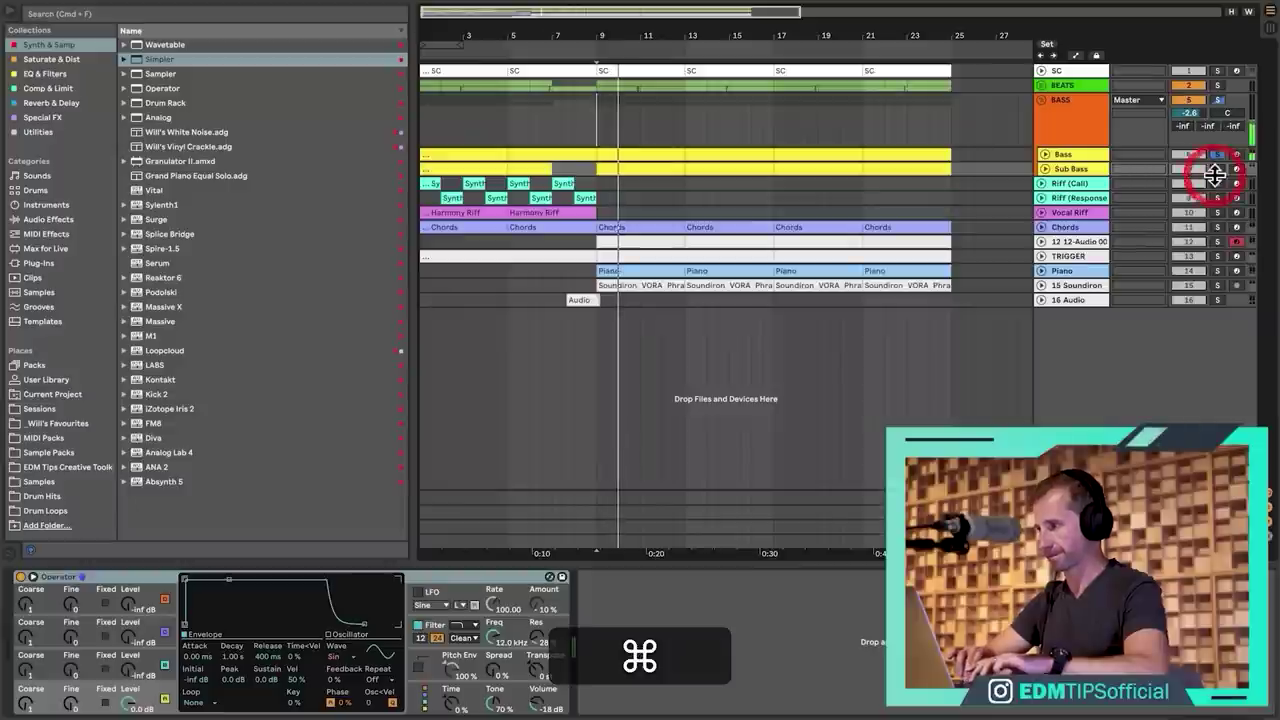
{"action": "left_click", "coordinate": [1217, 170], "text": "super"}
{"action": "left_click", "coordinate": [1219, 100], "text": "super"}
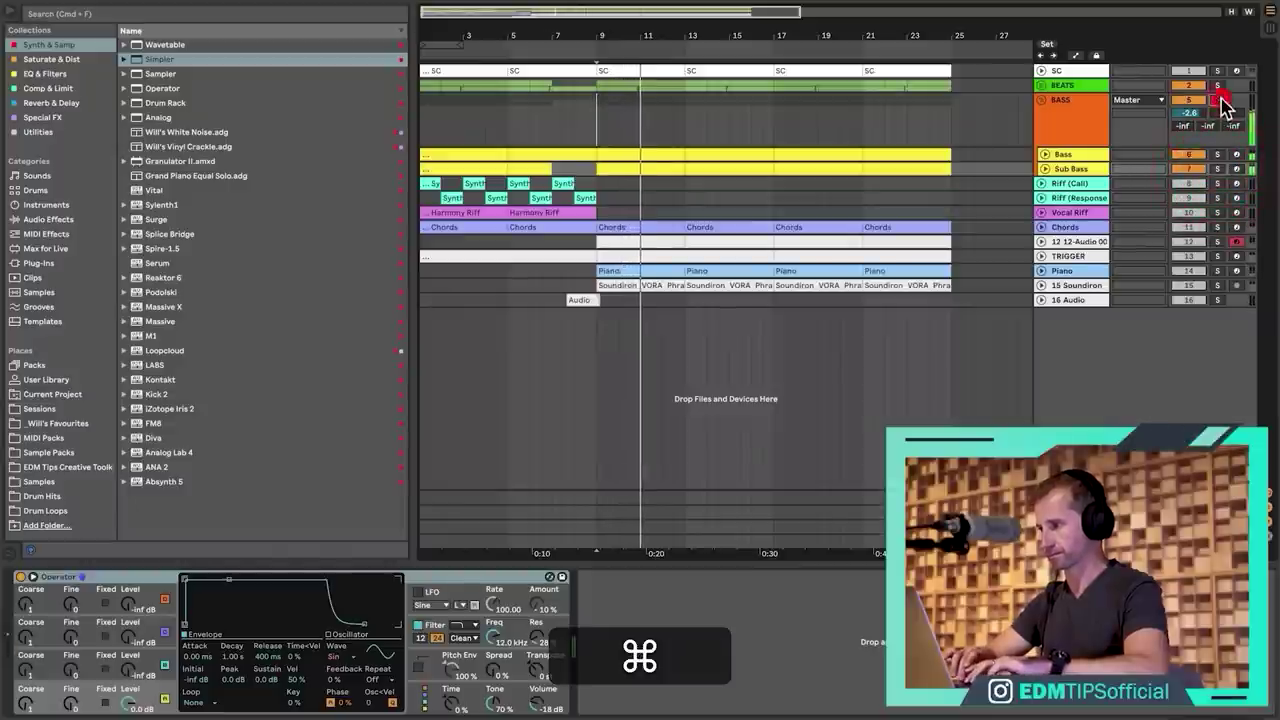
Play the soloed BASS group and examine the device chains of the group, the Bass track and the Sub Bass track.
{"action": "left_click", "coordinate": [1100, 110]}
{"action": "key", "text": "space"}
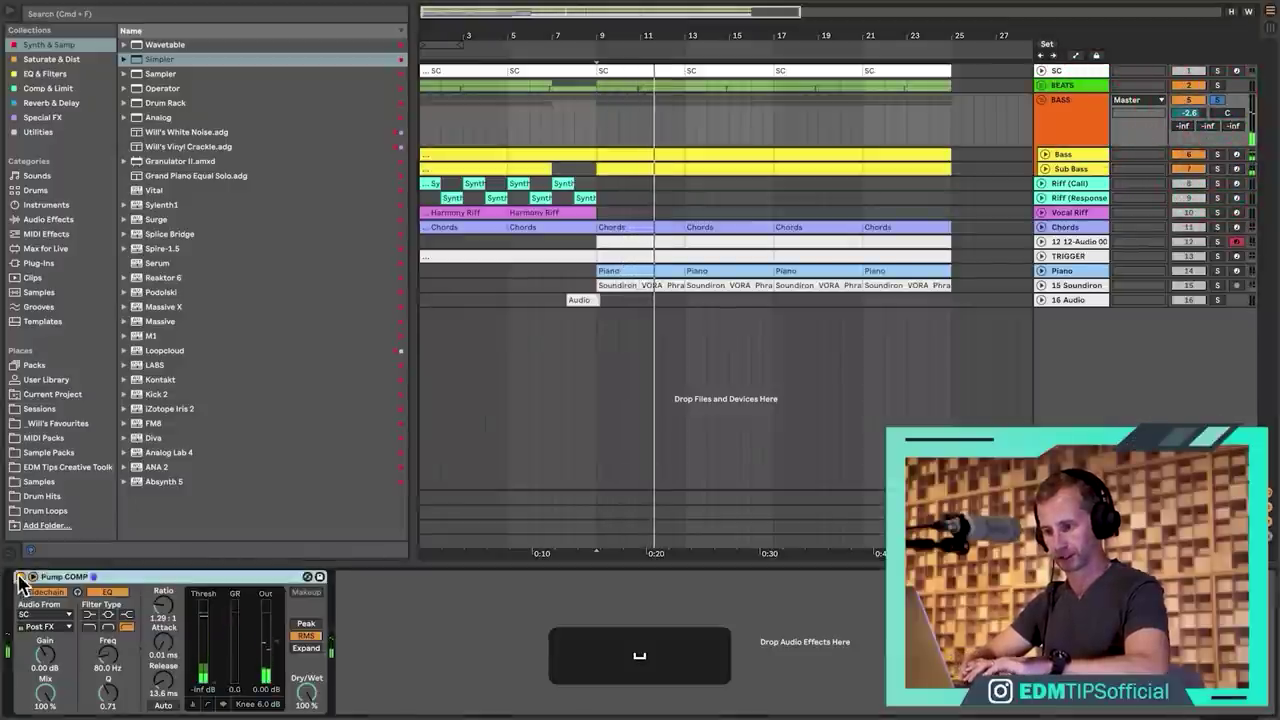
{"action": "key", "text": "space"}
{"action": "left_click", "coordinate": [1089, 157]}
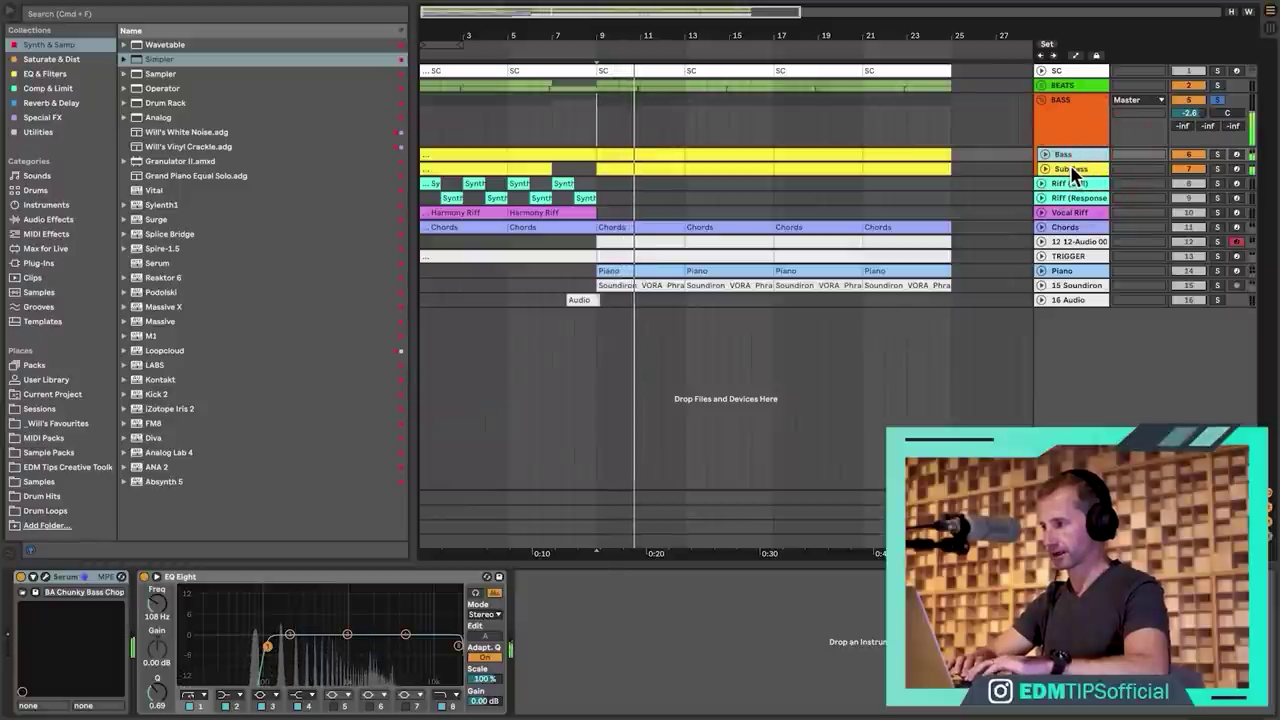
{"action": "left_click", "coordinate": [1073, 170]}
{"action": "left_click", "coordinate": [1087, 156]}
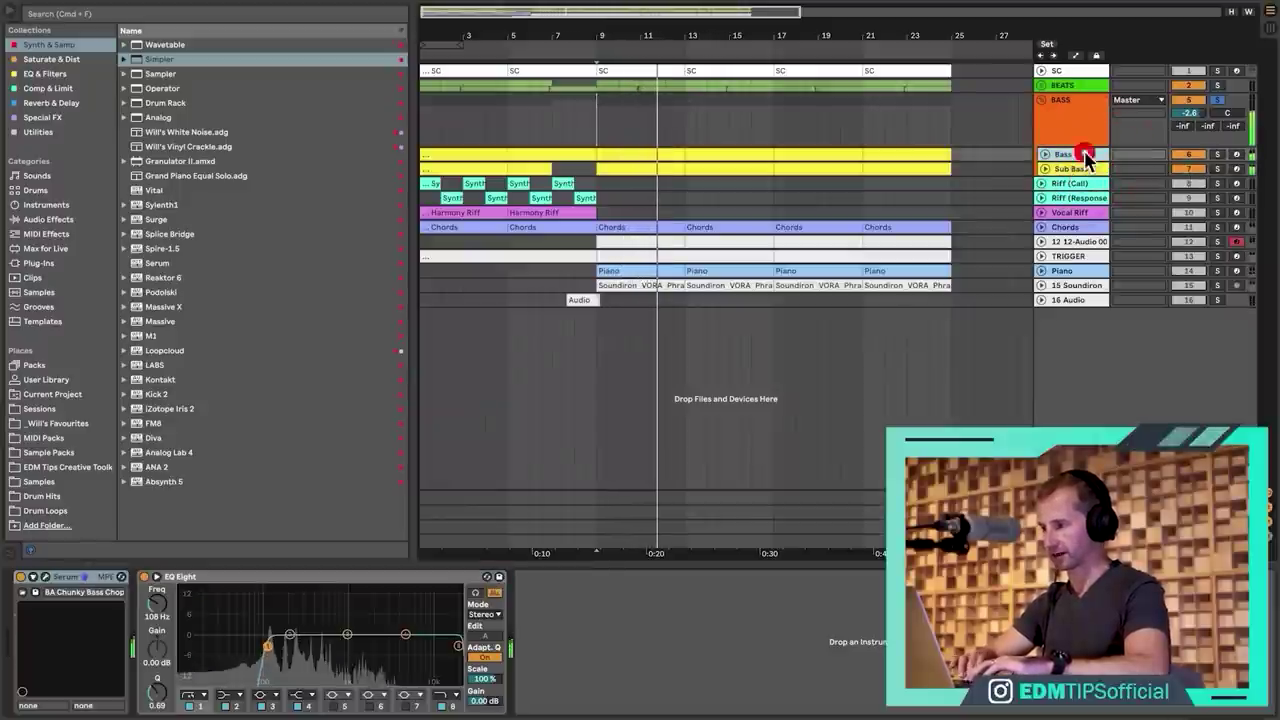
{"action": "key", "text": "space"}
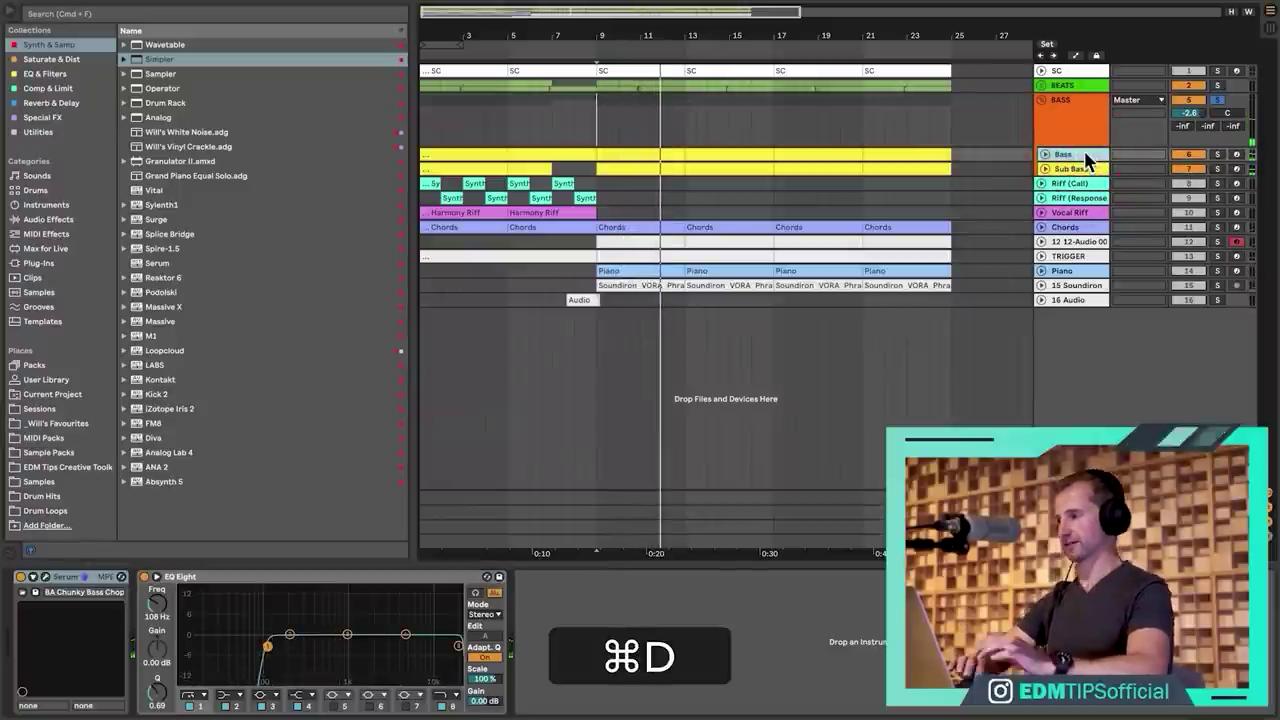
Duplicate the Bass track and rename the upper copy Interesting Bass.
{"action": "key", "text": "super+d"}
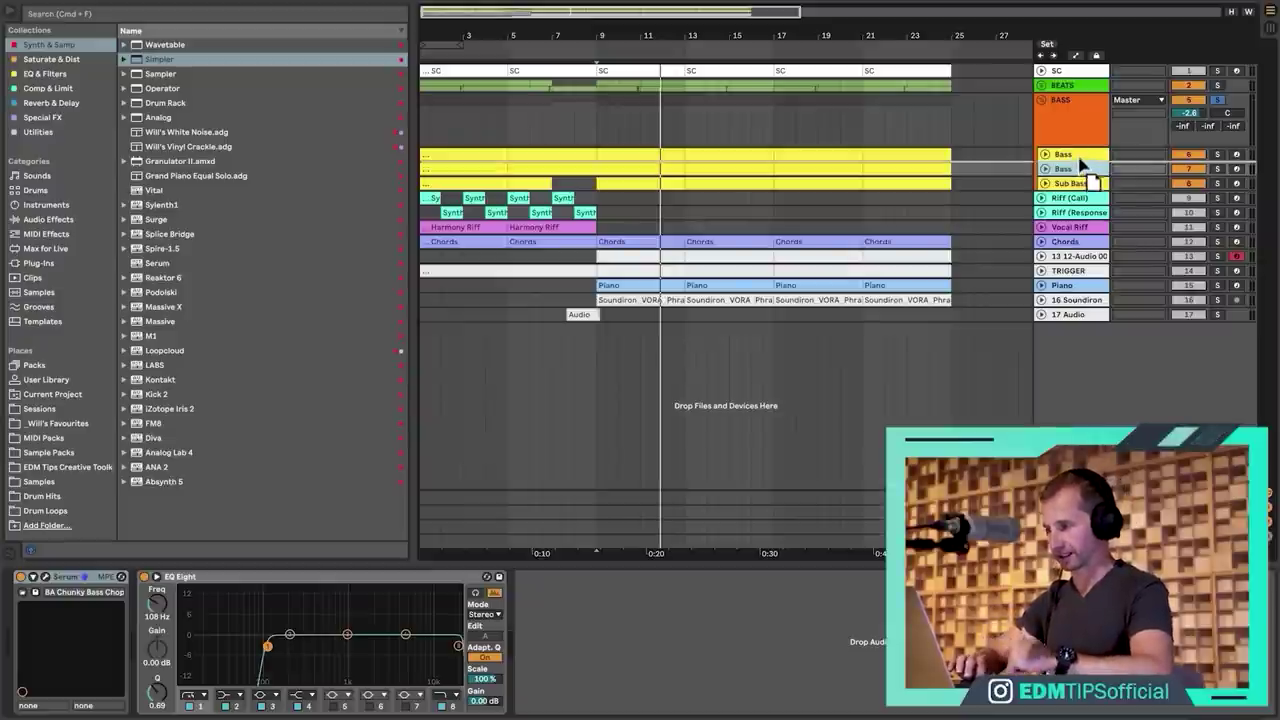
{"action": "left_click", "coordinate": [1078, 156]}
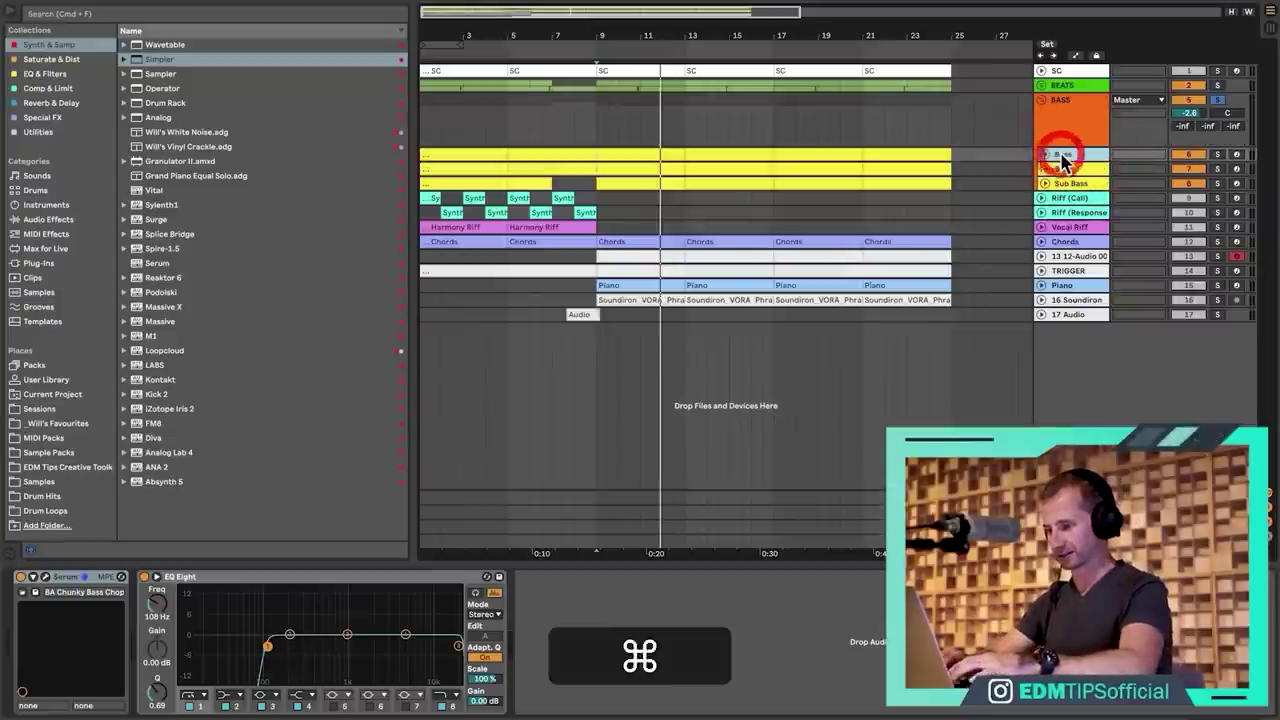
{"action": "key", "text": "super+r"}
{"action": "type", "text": "Interes"}
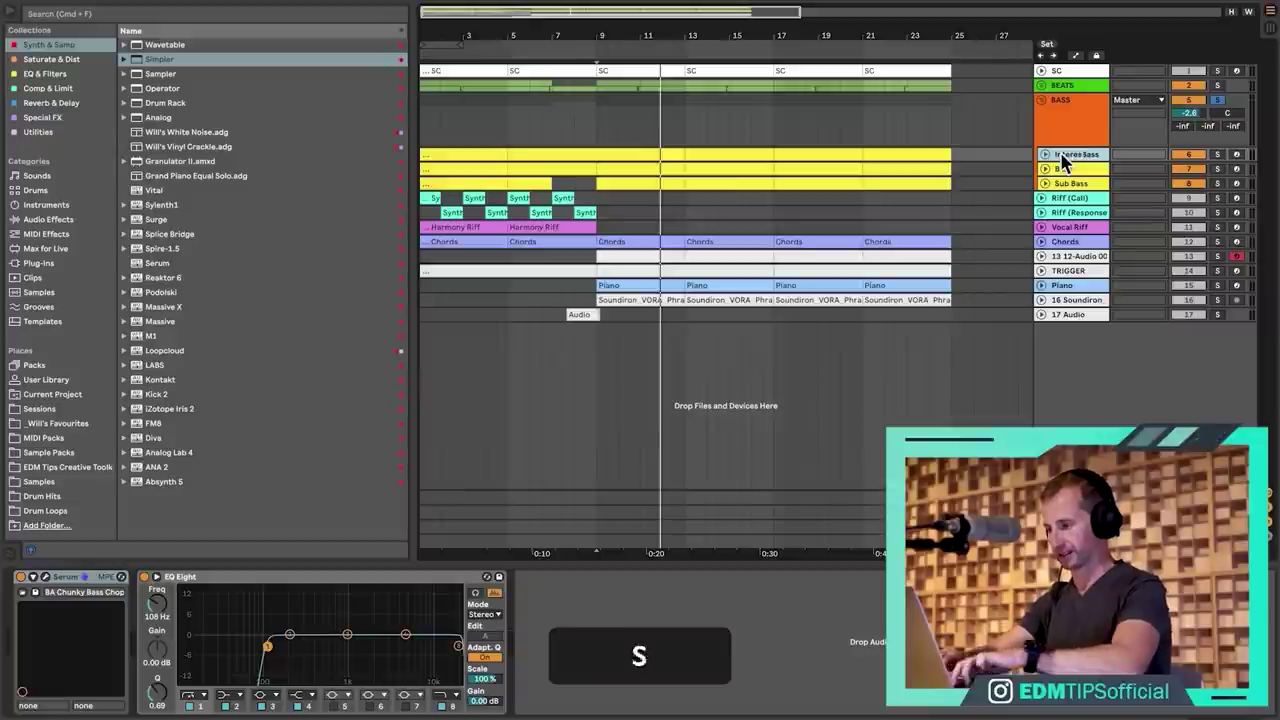
Deactivate the original Bass and Sub Bass tracks and delete EQ Eight from the Interesting Bass track.
{"action": "left_click", "coordinate": [1187, 170]}
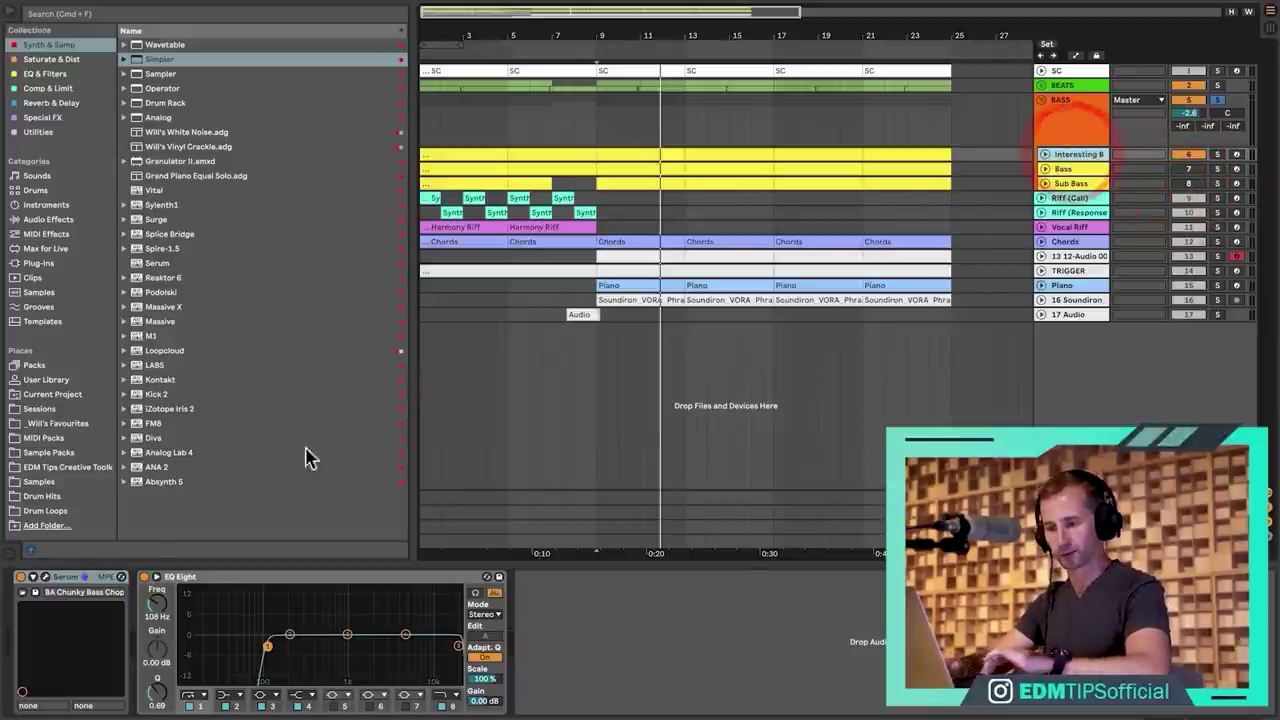
{"action": "left_click", "coordinate": [250, 578]}
{"action": "key", "text": "BackSpace"}
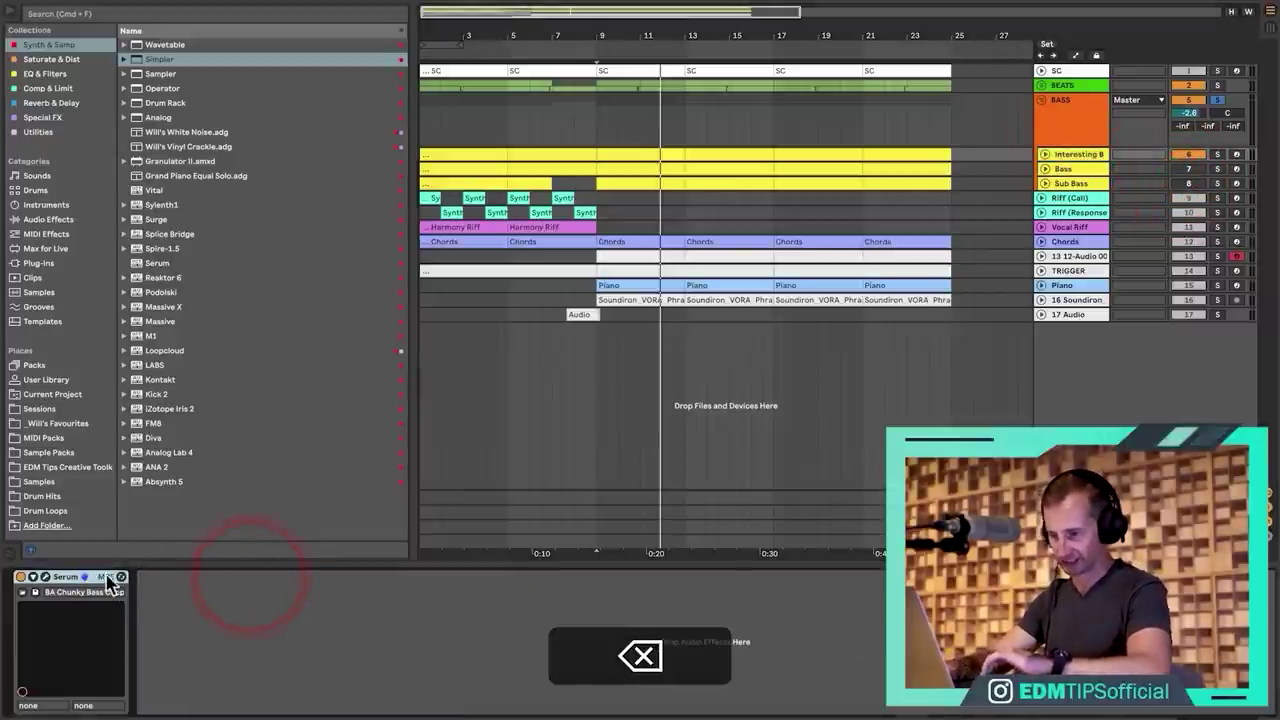
Open Serum on the Interesting Bass track and load BASS - Violation from the RPS - Ultimate EDM Serum Presets folder.
{"action": "left_click", "coordinate": [43, 578]}
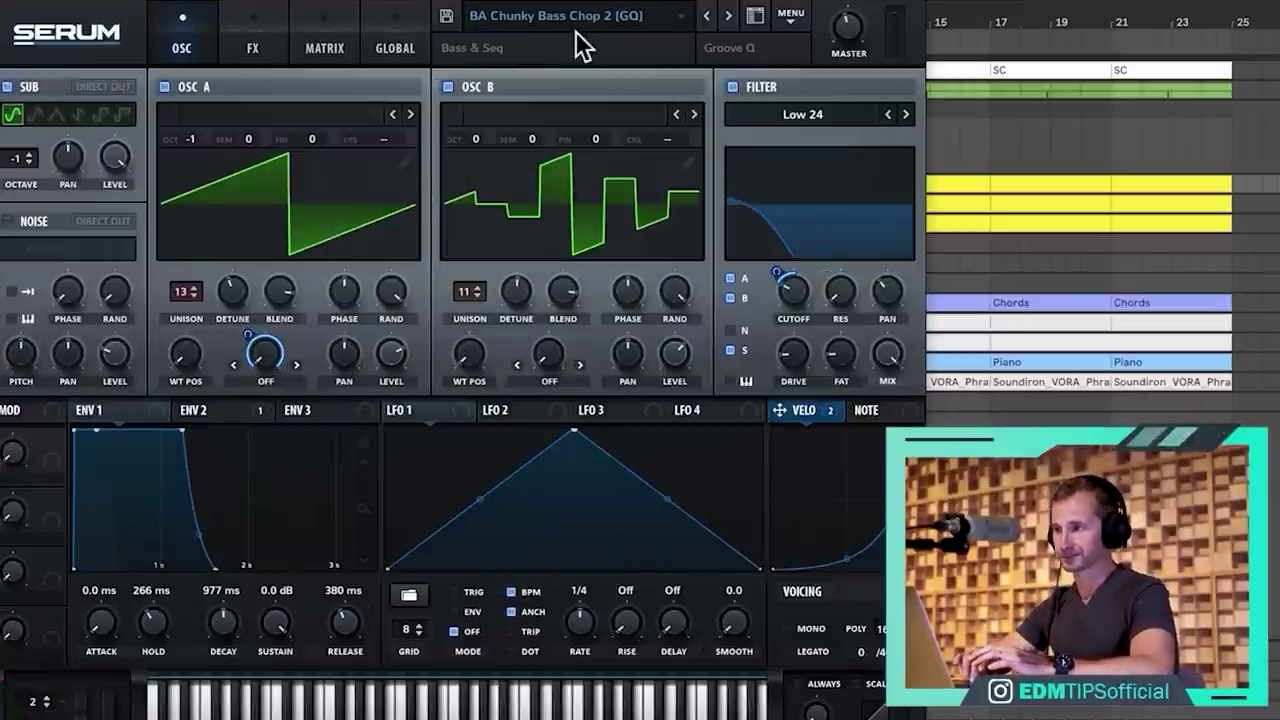
{"action": "left_click", "coordinate": [468, 34]}
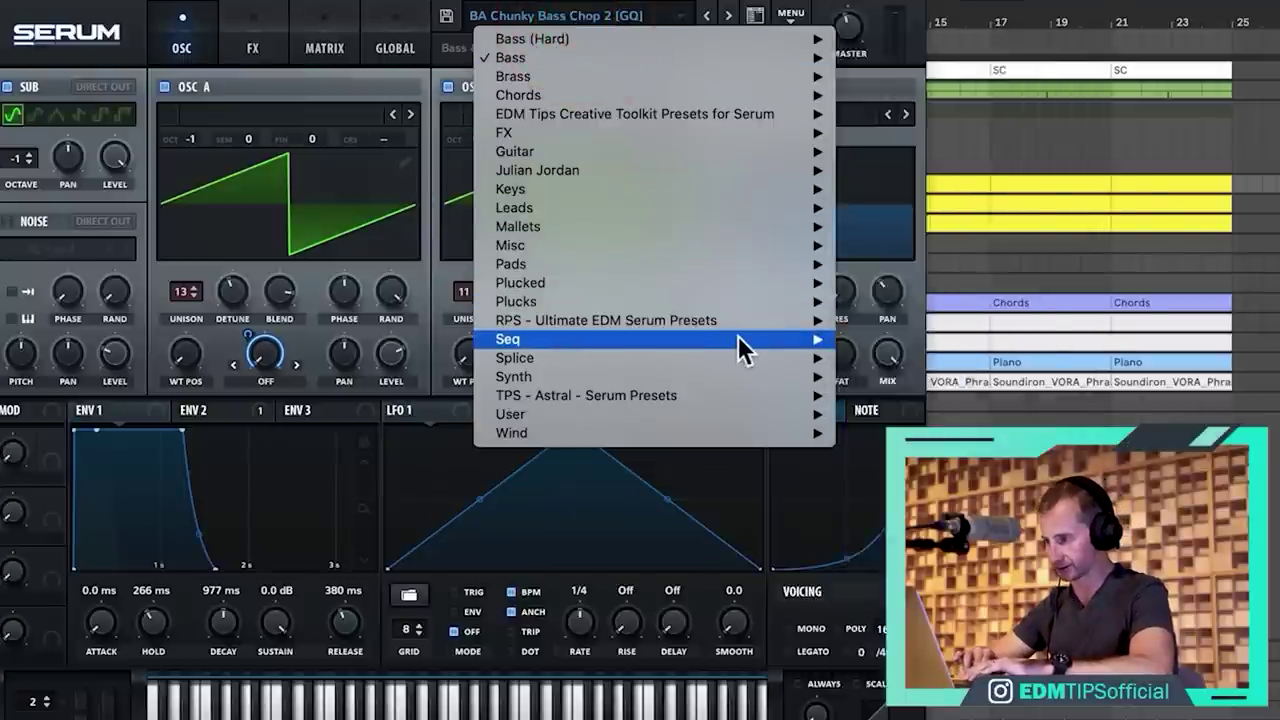
{"action": "mouse_move", "coordinate": [737, 325]}
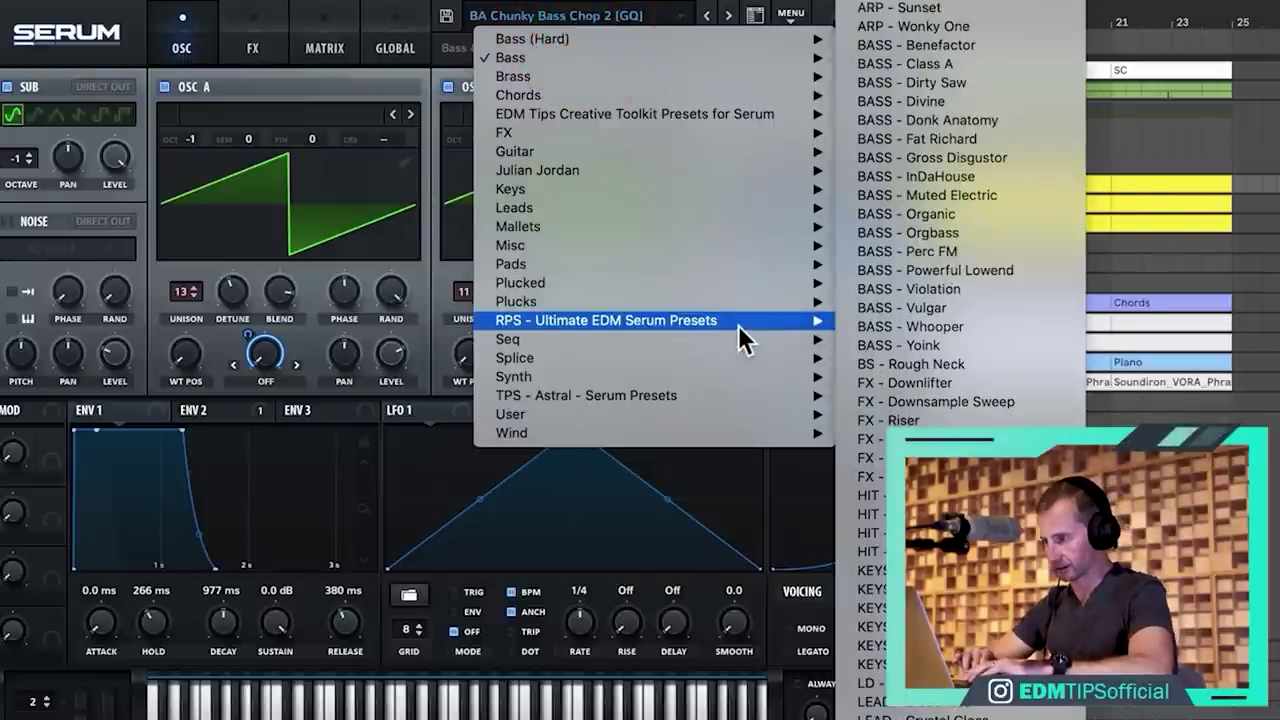
{"action": "left_click", "coordinate": [970, 284]}
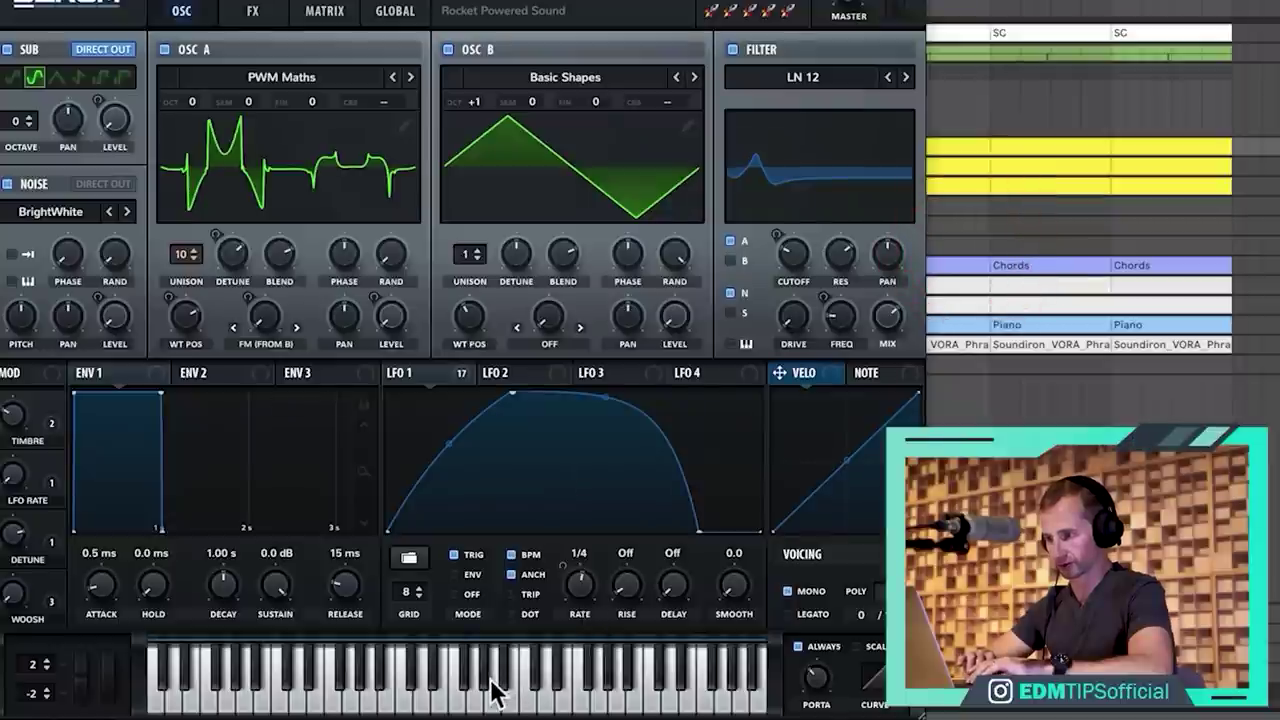
Audition the BASS - Violation preset across high and low notes of Serum's keyboard and close the plug-in window.
{"action": "left_click", "coordinate": [491, 684]}
{"action": "left_click", "coordinate": [422, 686]}
{"action": "left_click", "coordinate": [318, 686]}
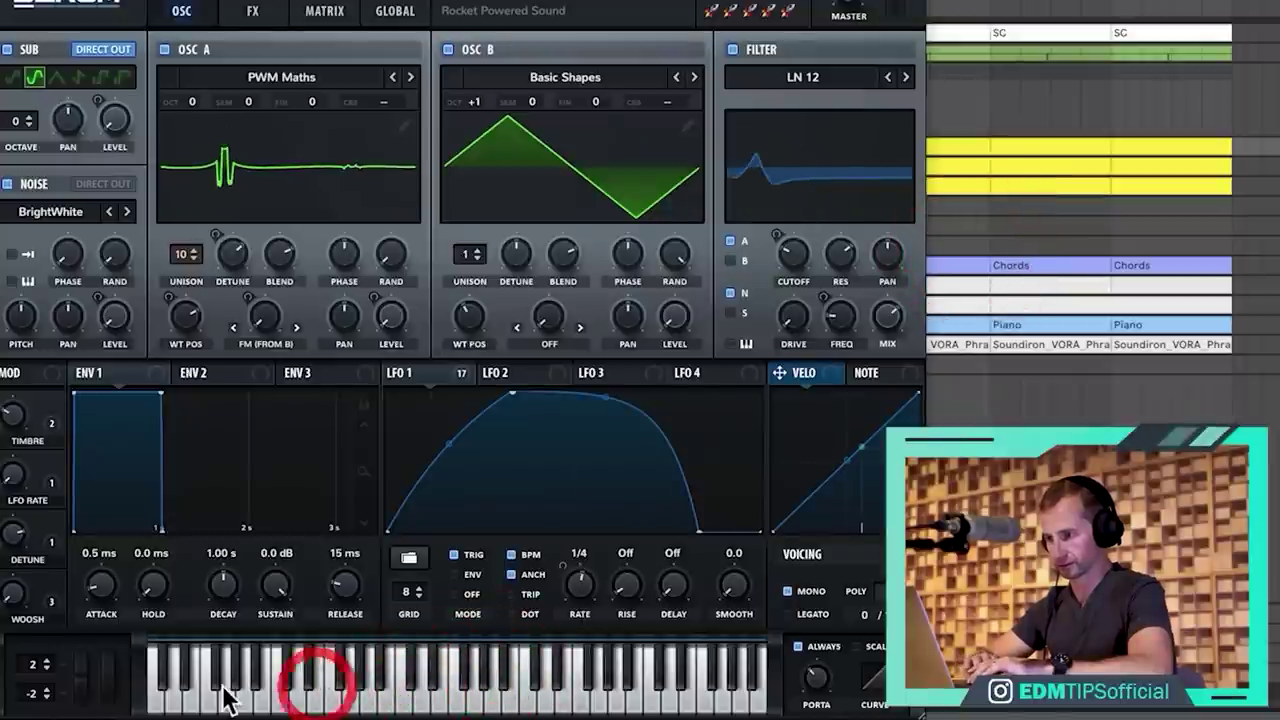
{"action": "left_click", "coordinate": [222, 690]}
{"action": "left_click", "coordinate": [205, 692]}
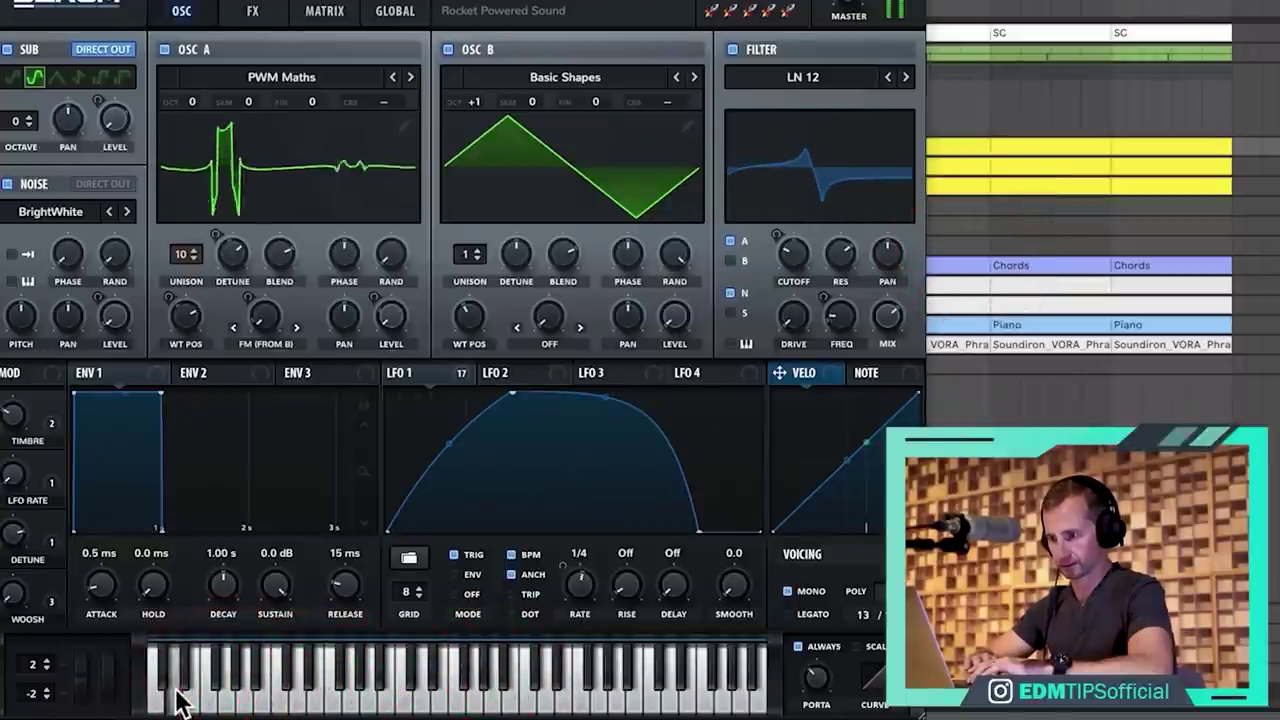
{"action": "left_click", "coordinate": [178, 692]}
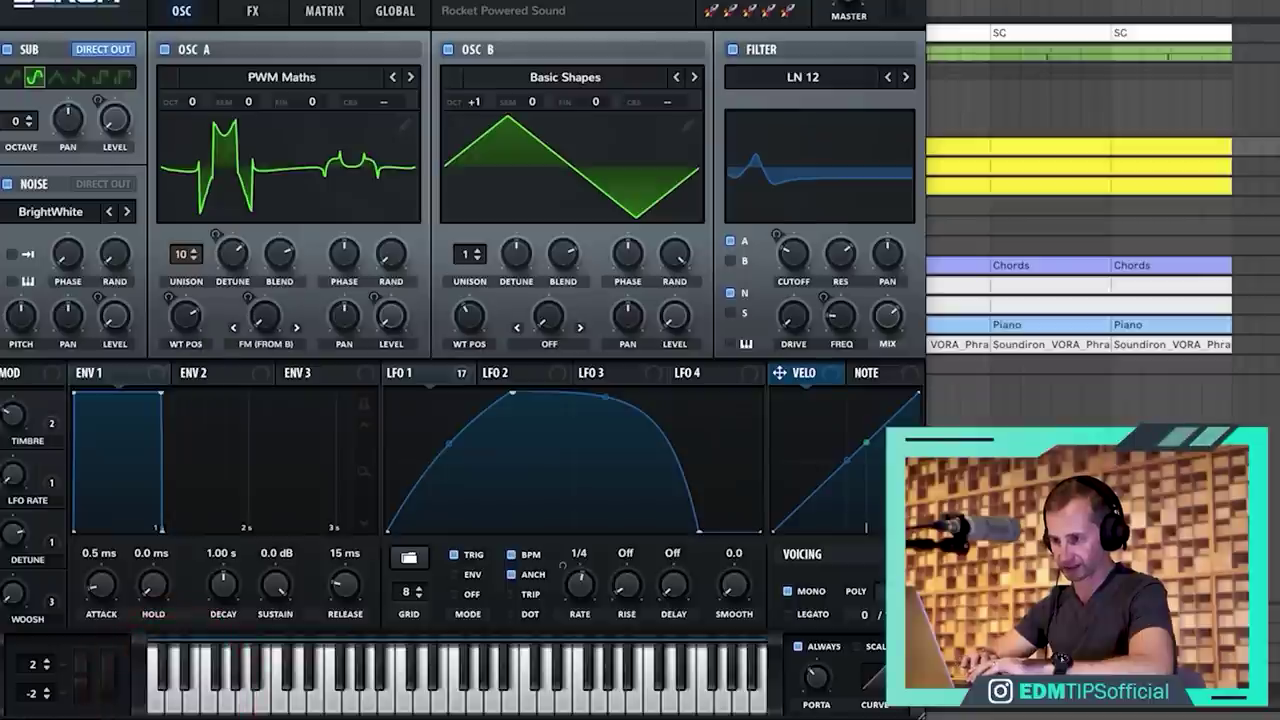
{"action": "left_click", "coordinate": [168, 695]}
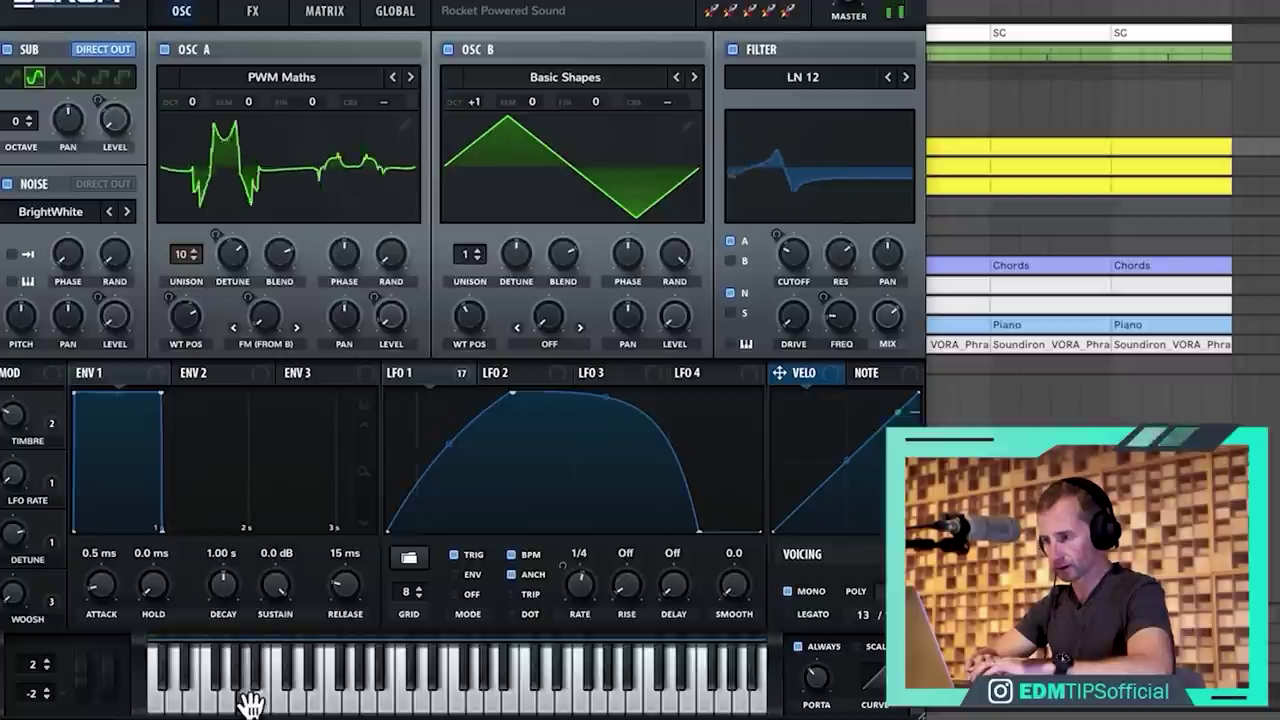
{"action": "left_click", "coordinate": [234, 552]}
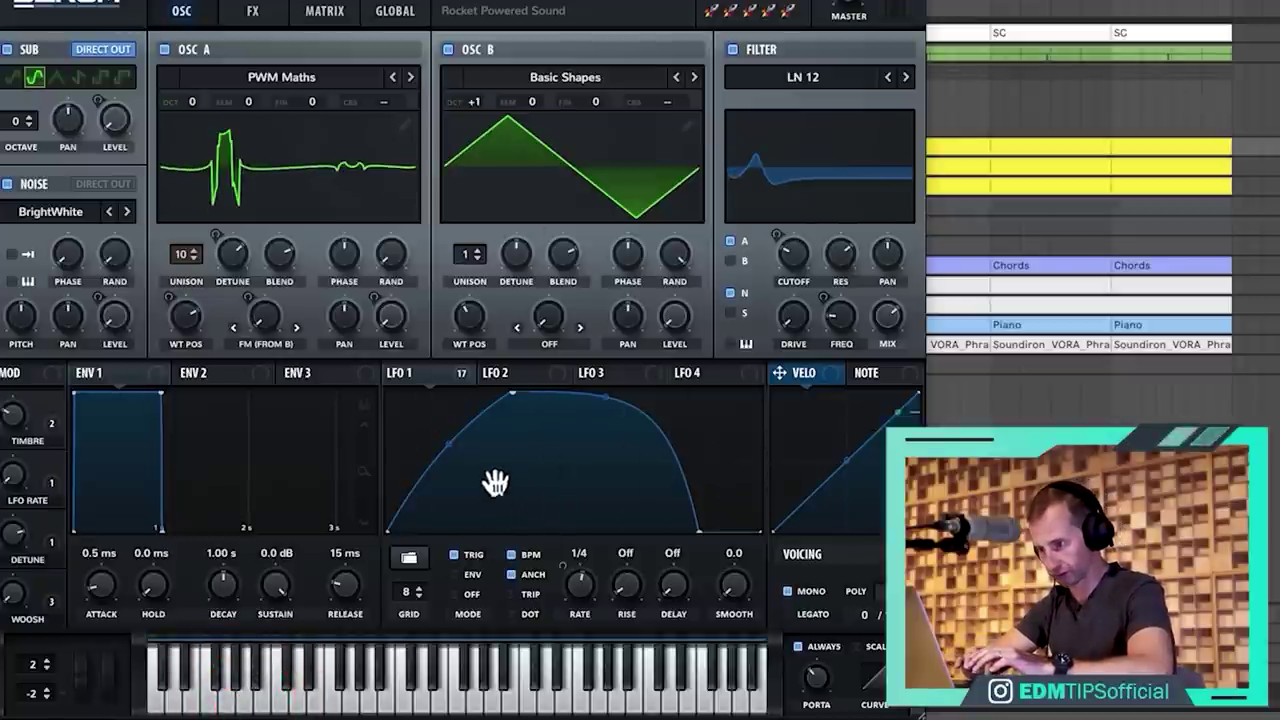
{"action": "left_click", "coordinate": [51, 16]}
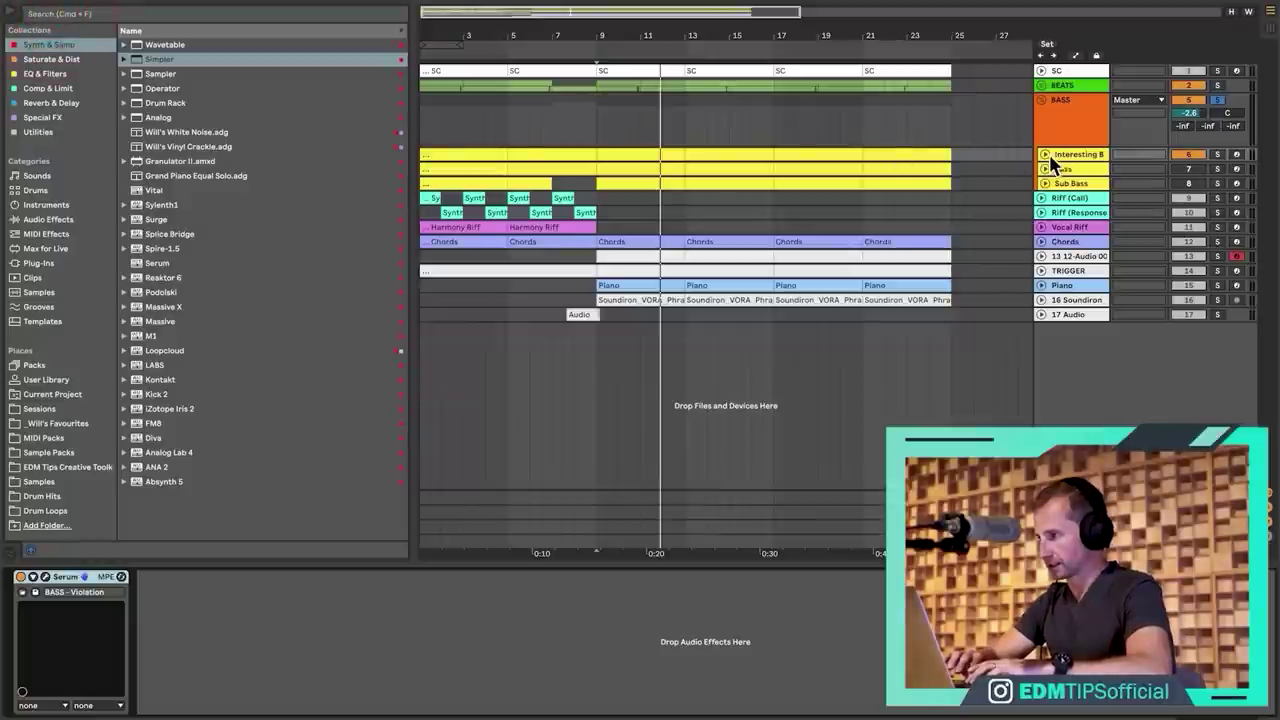
Expand the Interesting Bass track and replace its BASS - Violation Serum with a fresh, default instance of Serum.
{"action": "left_click", "coordinate": [1046, 156]}
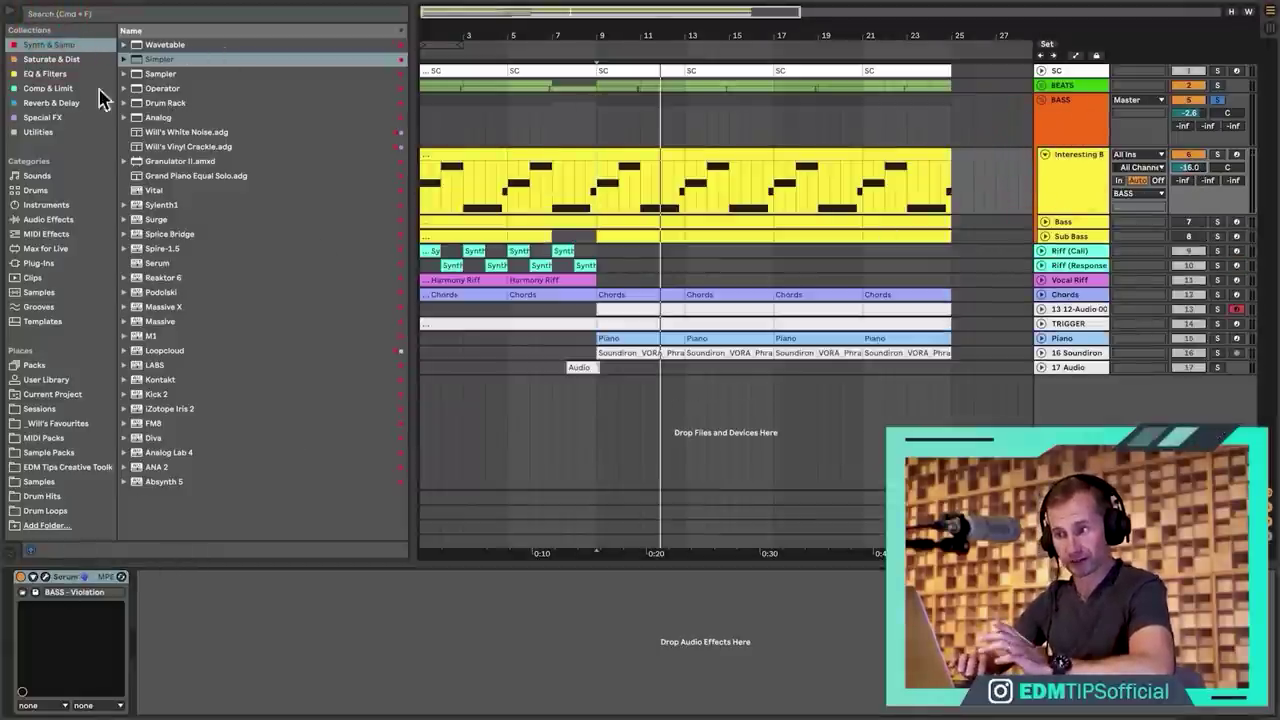
{"action": "left_click", "coordinate": [68, 577]}
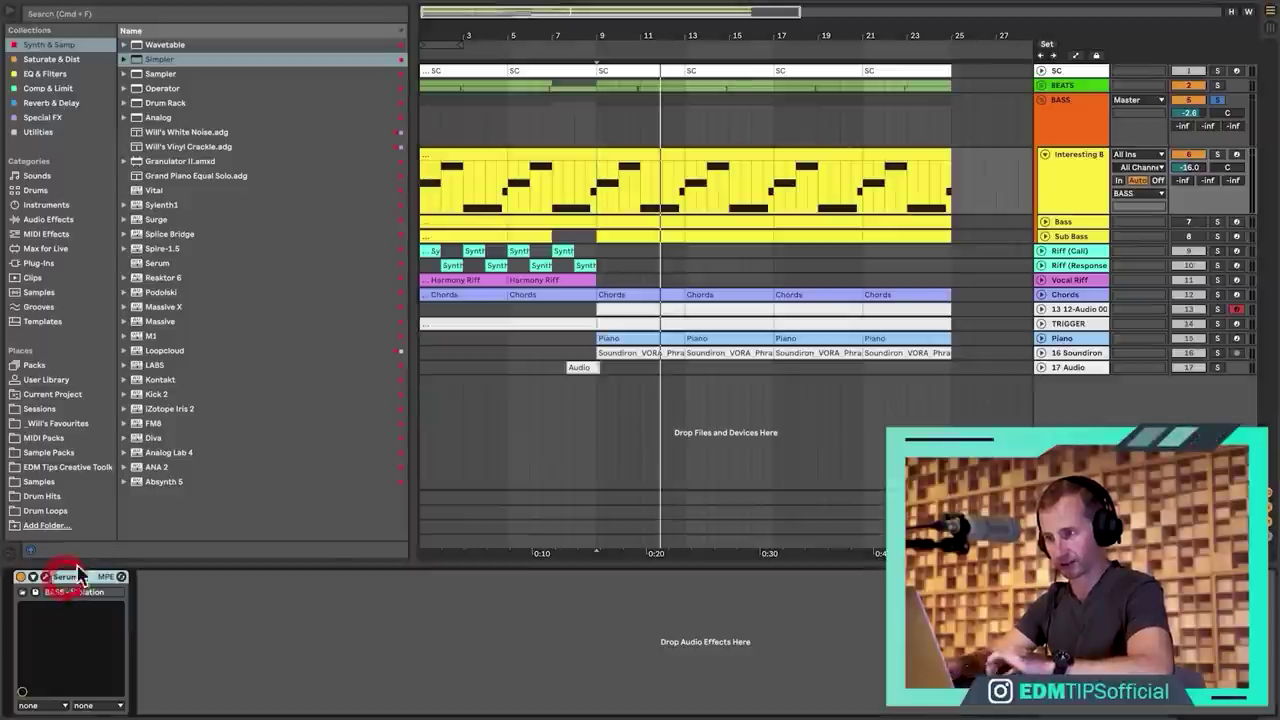
{"action": "key", "text": "BackSpace"}
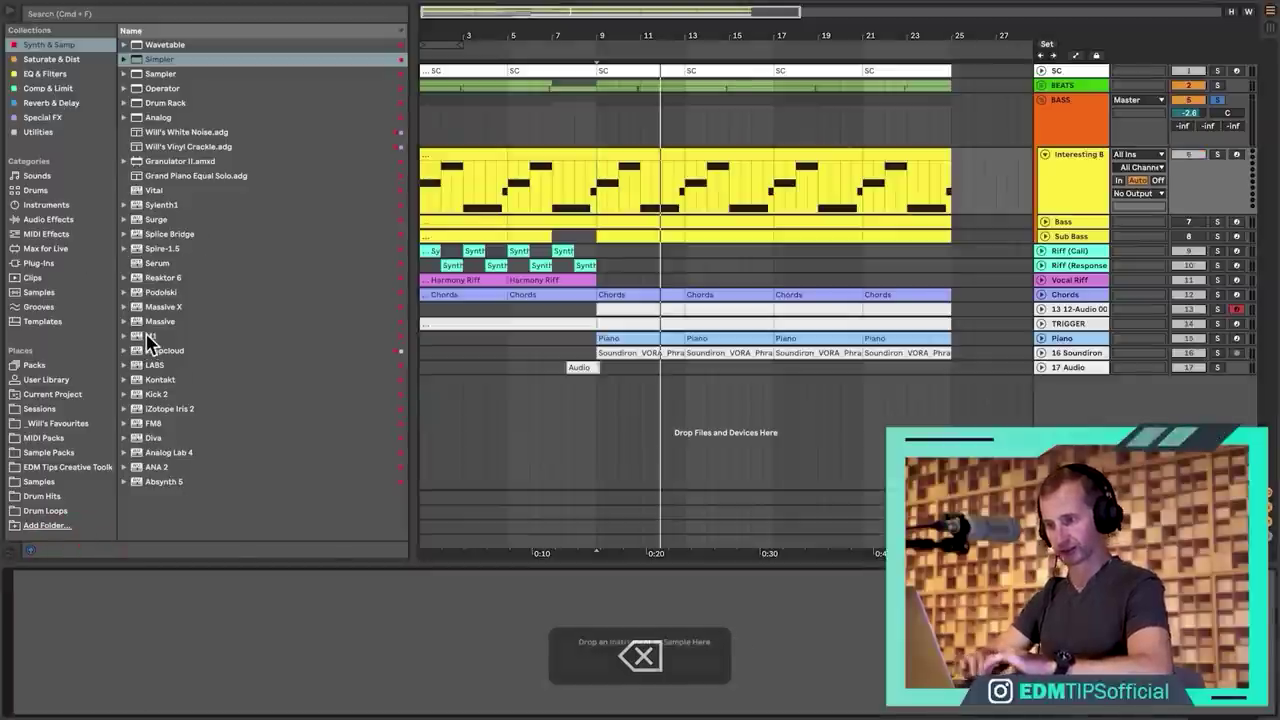
{"action": "left_click", "coordinate": [163, 74]}
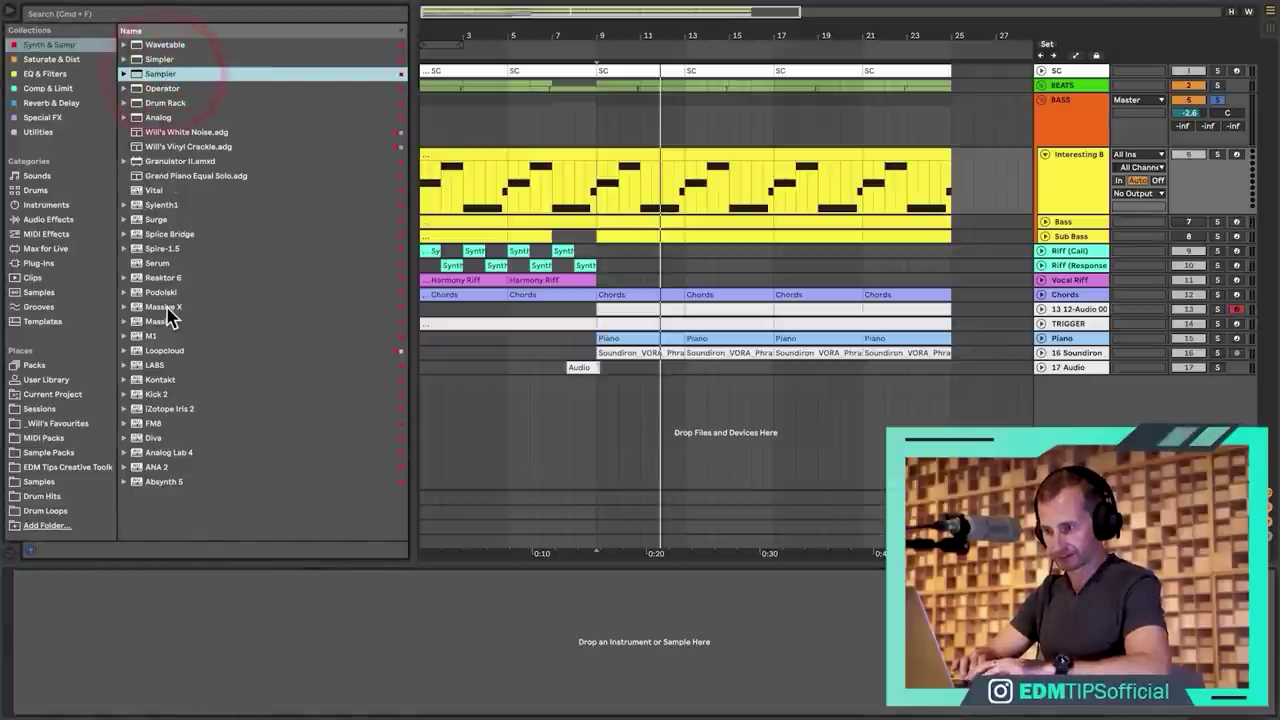
{"action": "left_click_drag", "start_coordinate": [163, 266], "coordinate": [485, 222]}
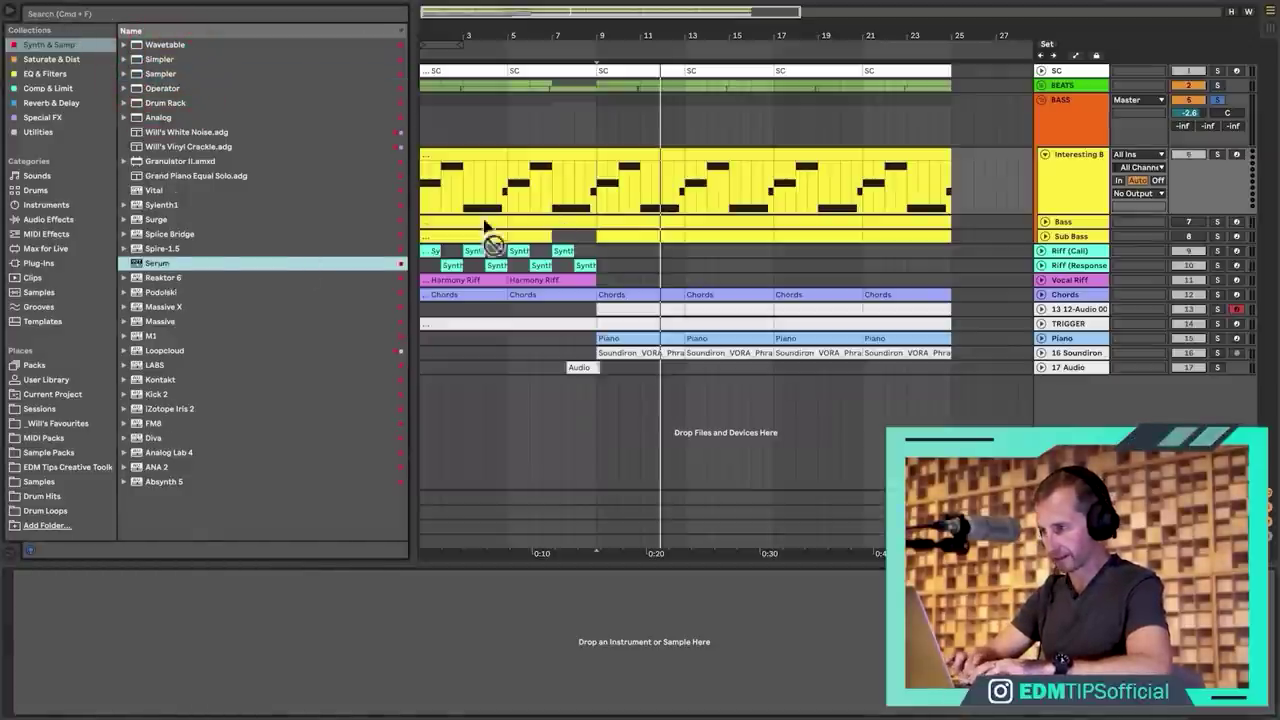
{"action": "left_click_drag", "start_coordinate": [624, 167], "coordinate": [623, 165]}
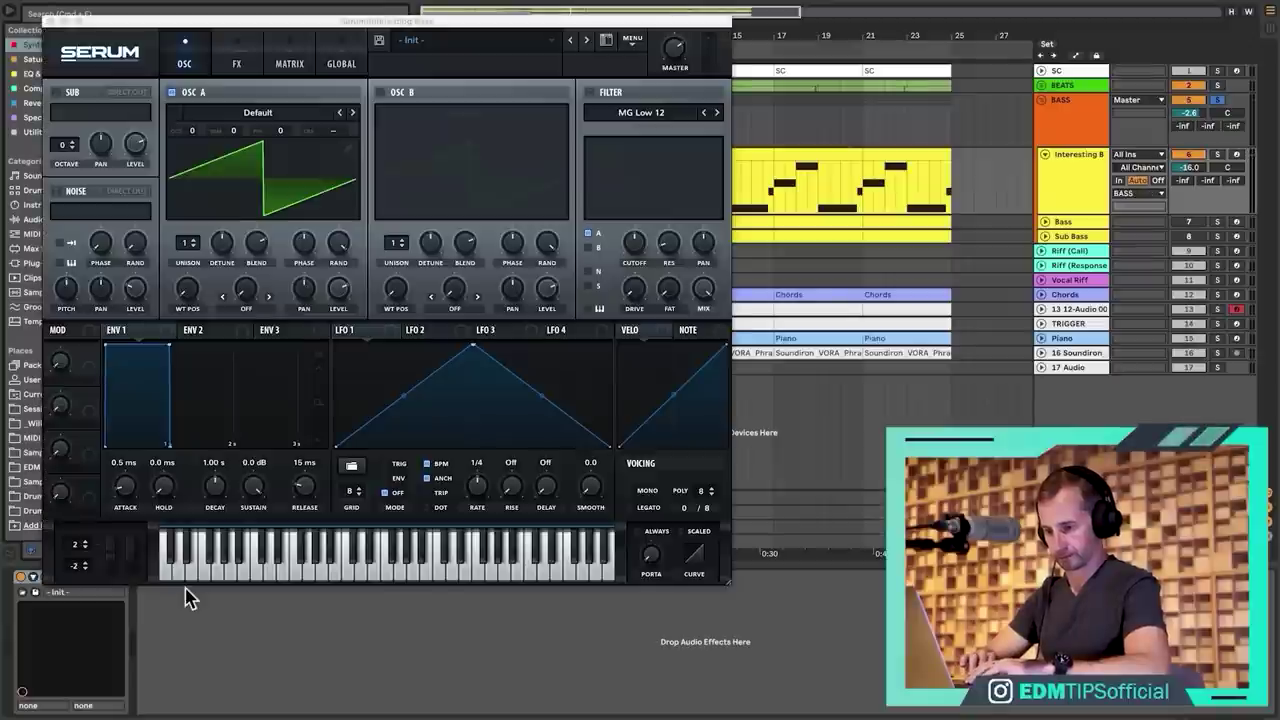
Play back the default Serum sound and set the Interesting Bass track's volume to -12.1 dB.
{"action": "key", "text": "space"}
{"action": "left_click", "coordinate": [340, 210]}
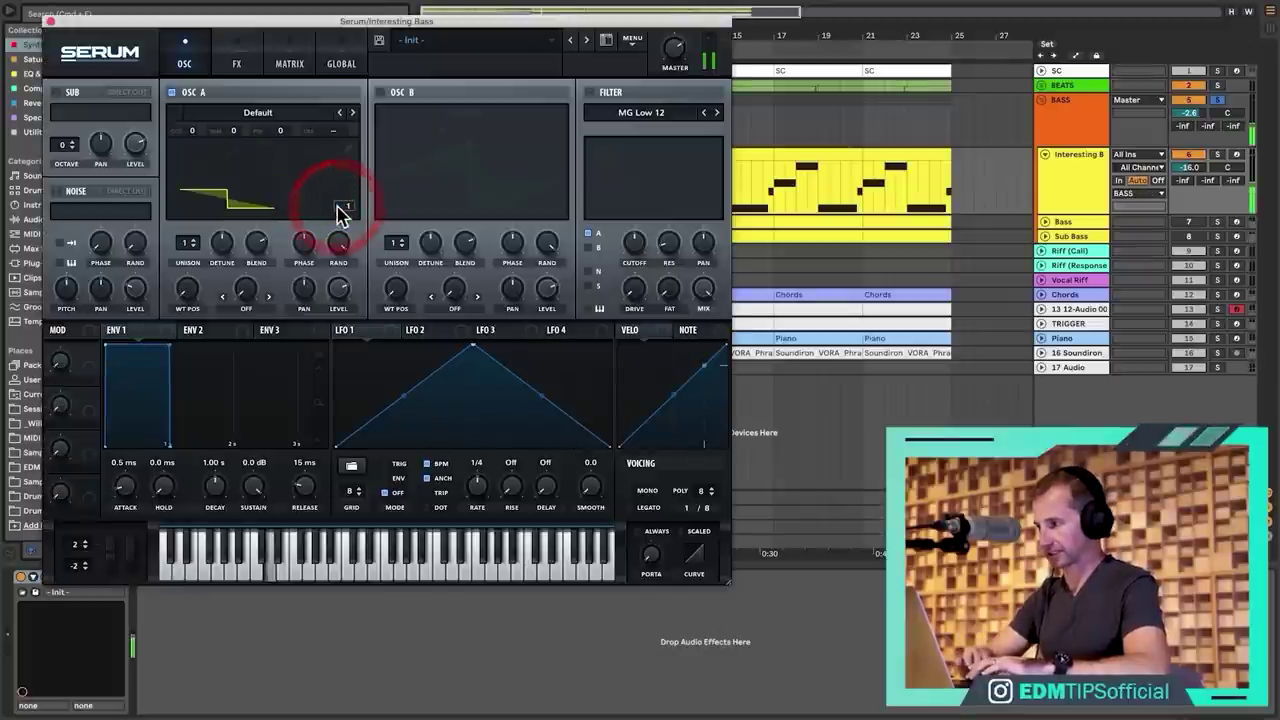
{"action": "left_click", "coordinate": [1191, 167]}
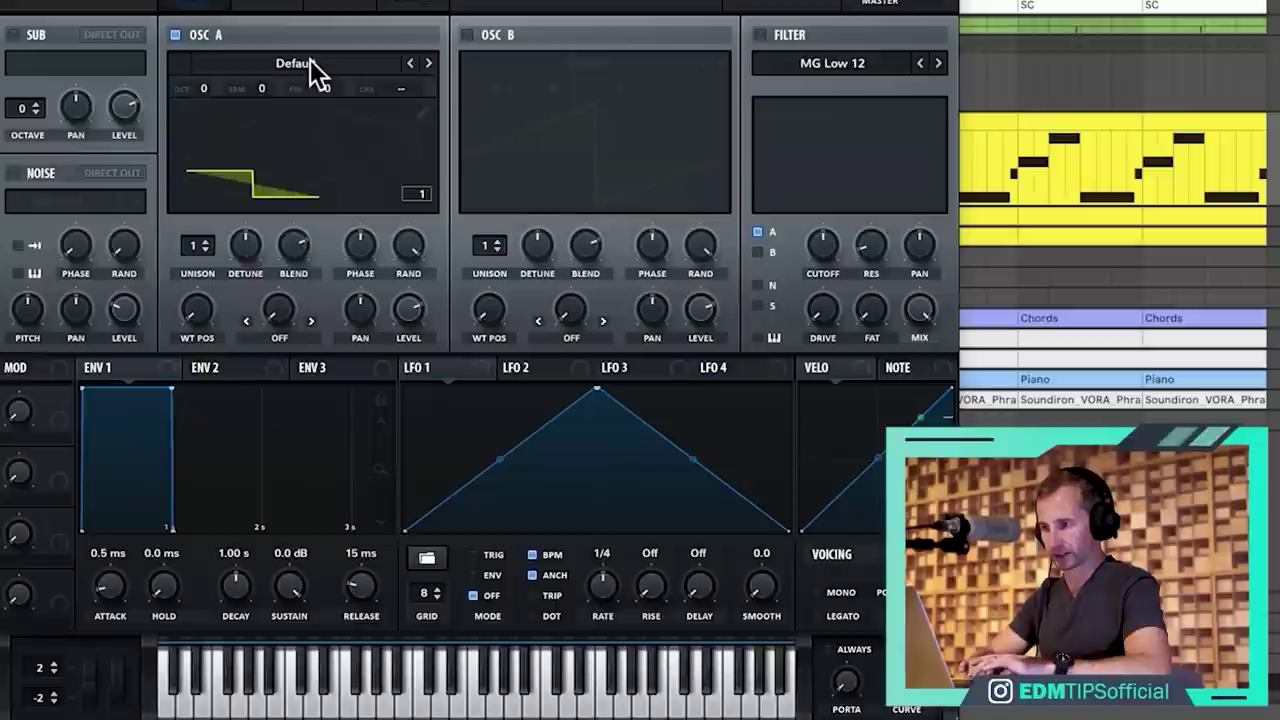
Set Oscillator A to the RPS - Force wavetable from RPS - Versatile EDM Wavetables, audition its wavetable position and close Serum's window.
{"action": "left_click", "coordinate": [268, 112]}
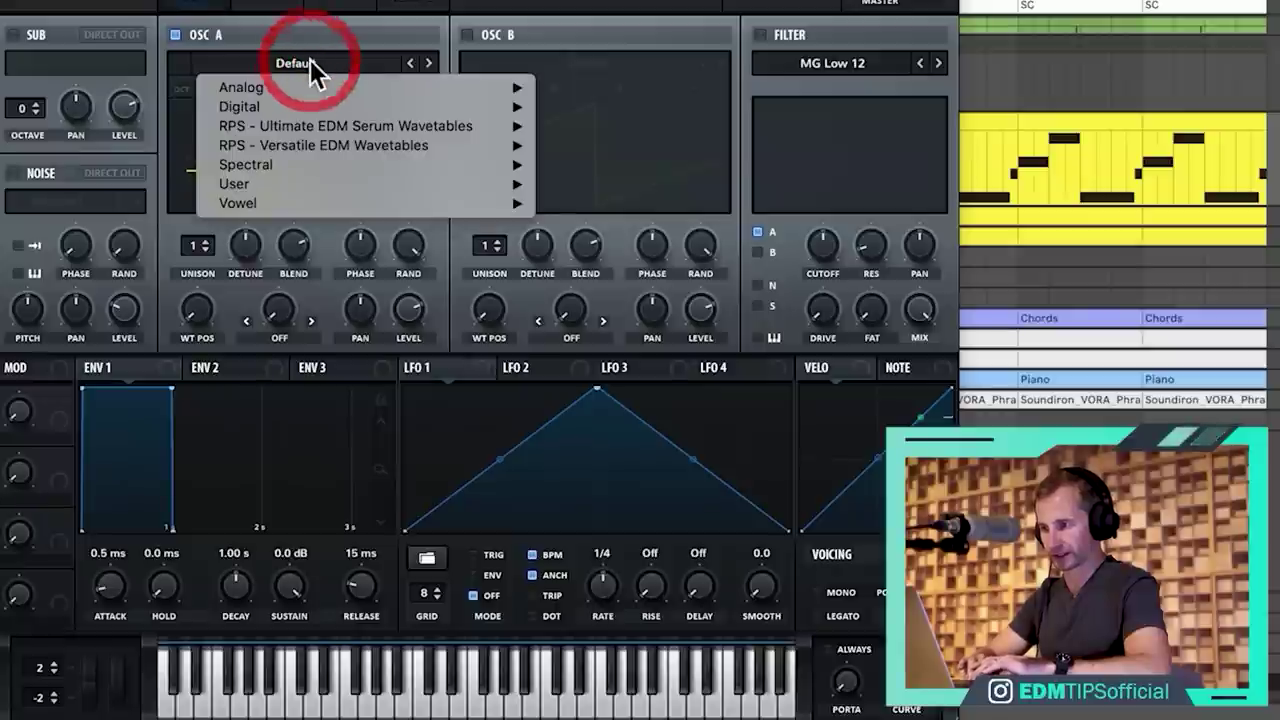
{"action": "mouse_move", "coordinate": [527, 145]}
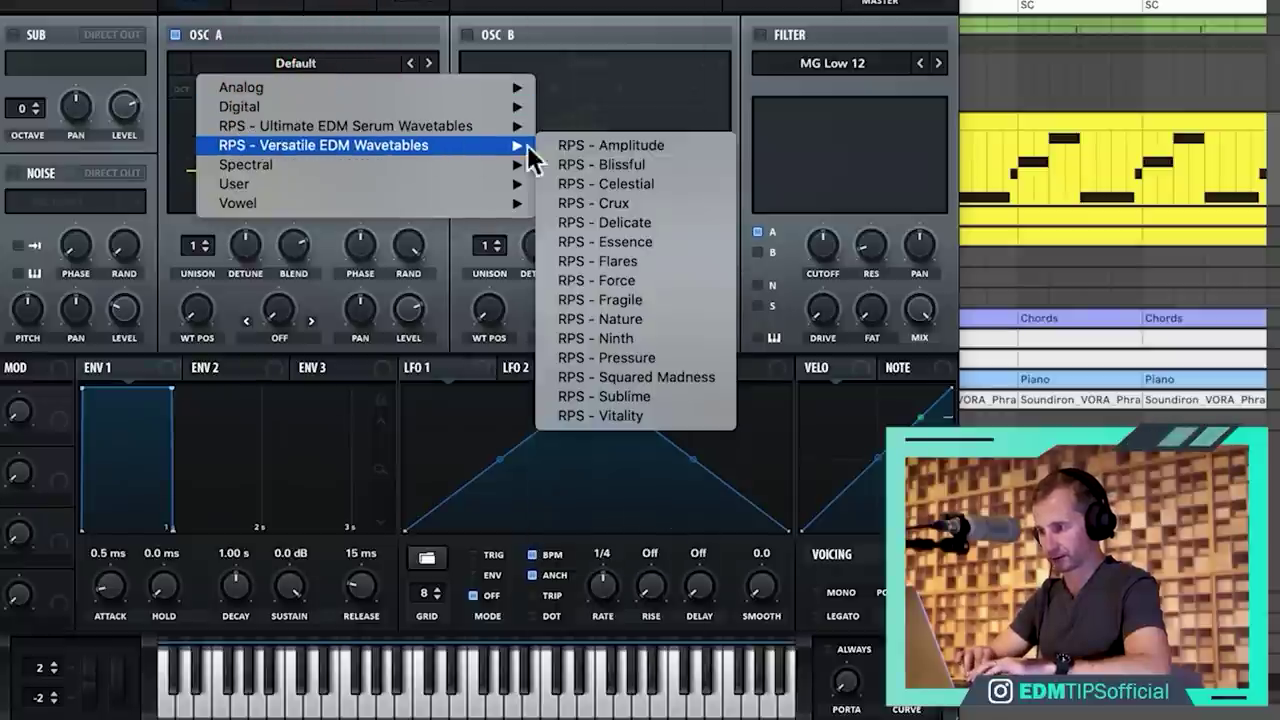
{"action": "left_click", "coordinate": [593, 241]}
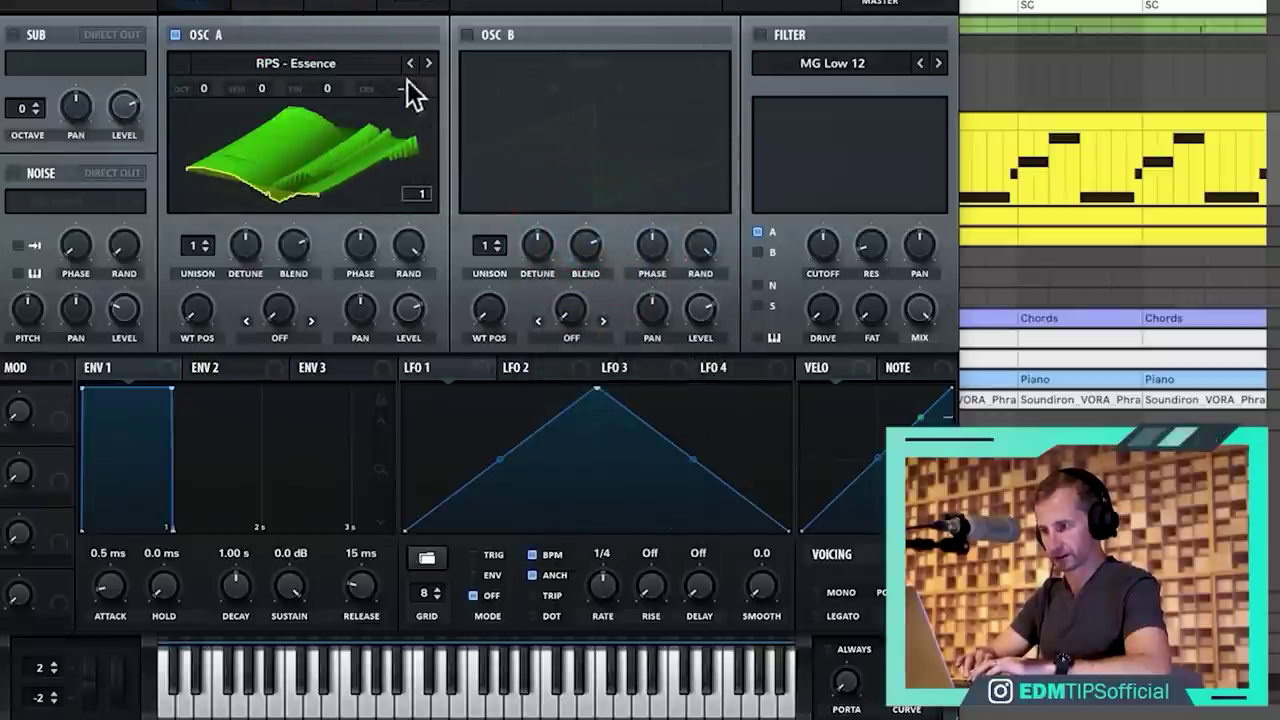
{"action": "left_click", "coordinate": [428, 63]}
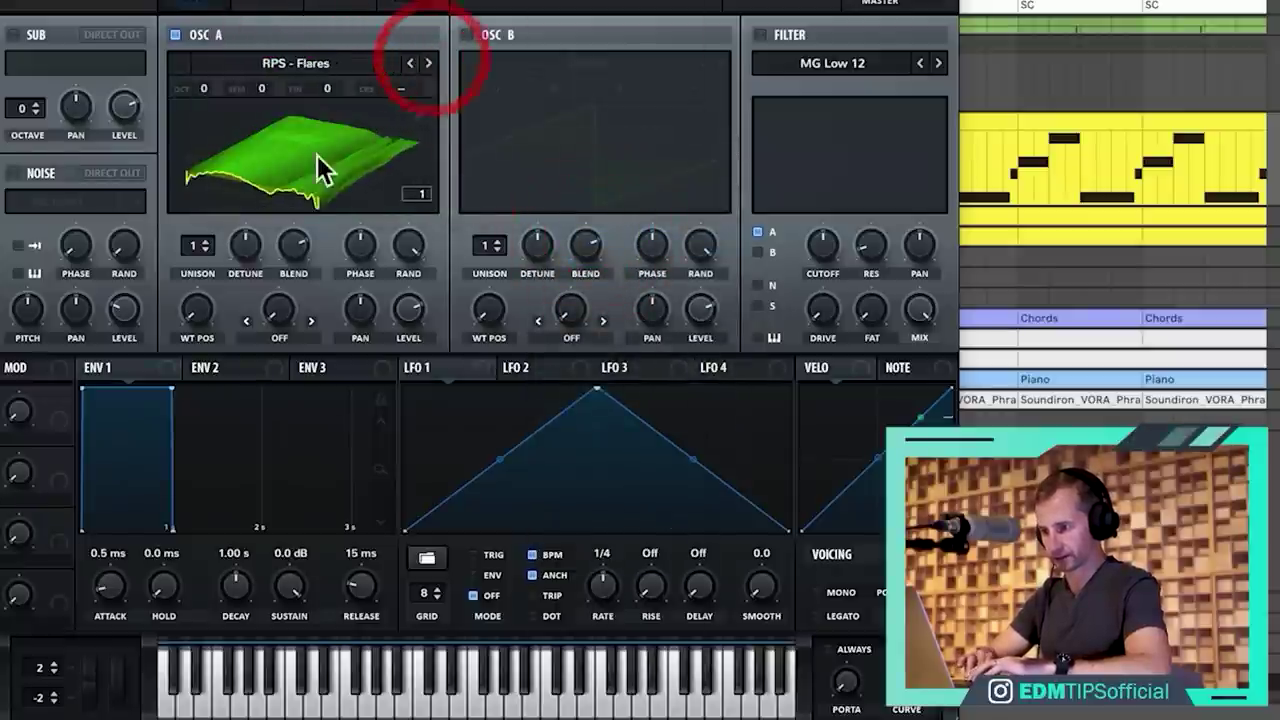
{"action": "left_click", "coordinate": [430, 62]}
{"action": "left_click", "coordinate": [430, 62]}
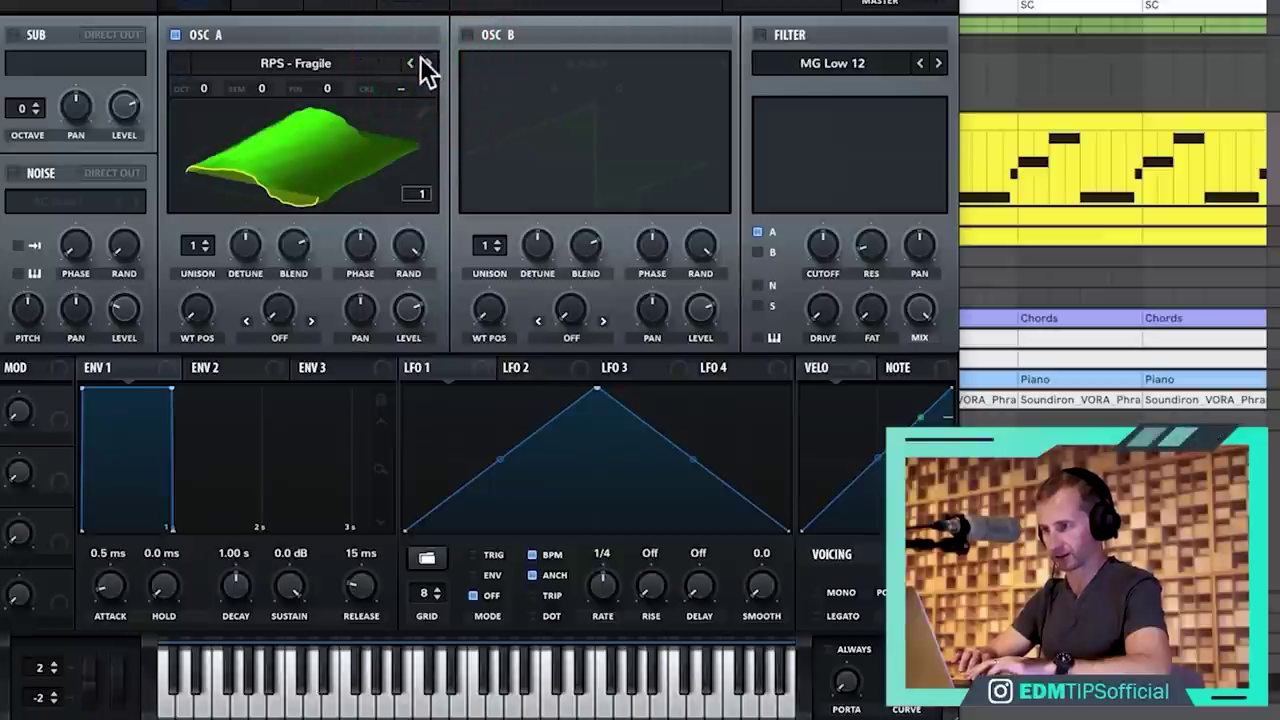
{"action": "left_click", "coordinate": [410, 63]}
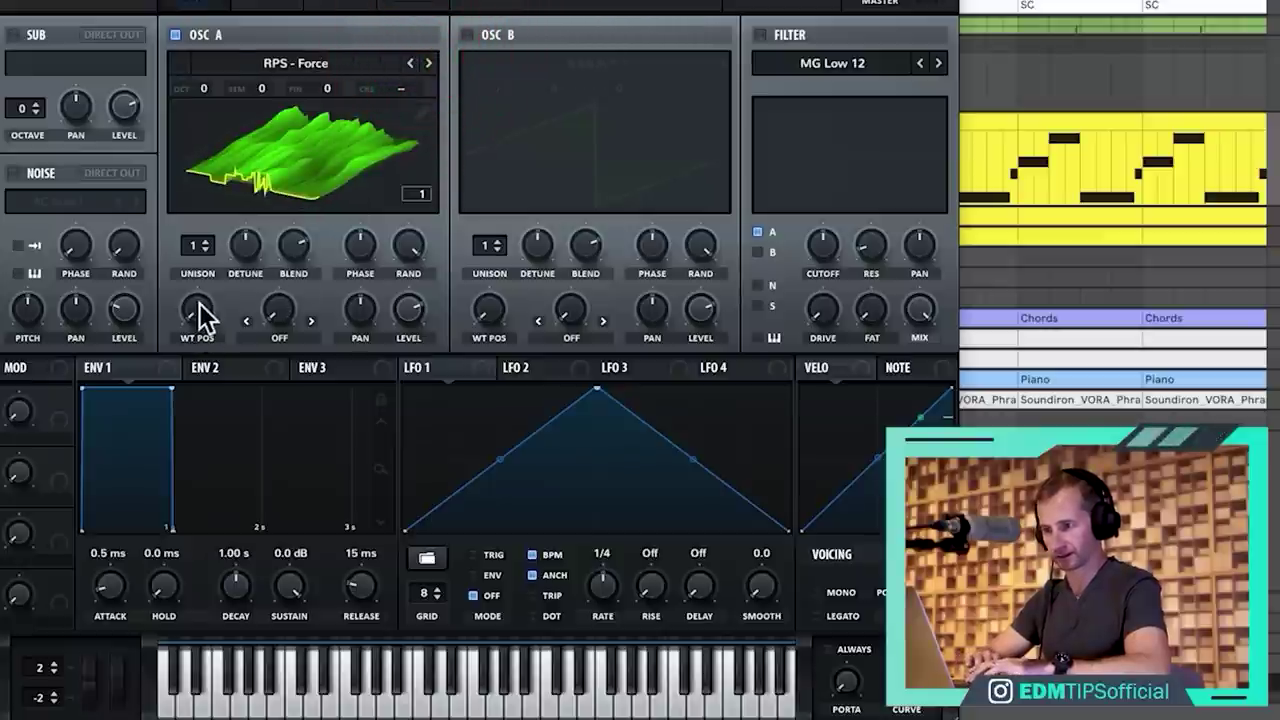
{"action": "left_click_drag", "start_coordinate": [199, 303], "coordinate": [206, 380]}
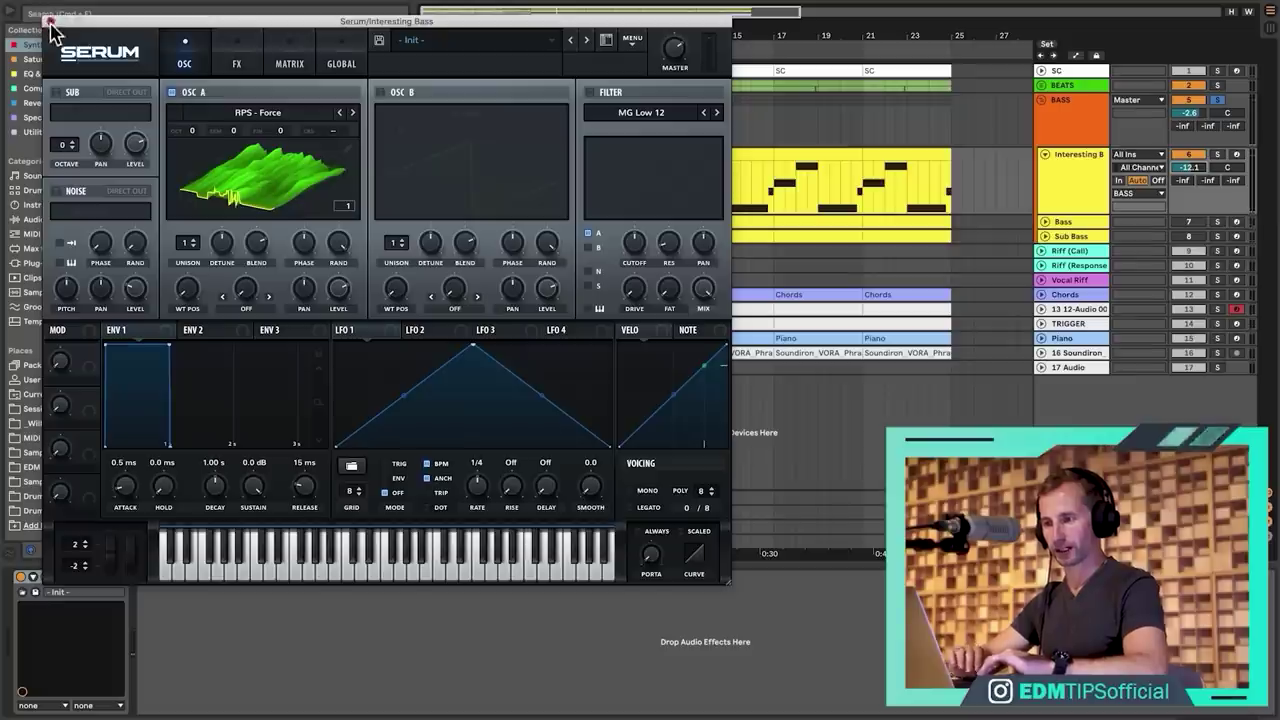
{"action": "left_click", "coordinate": [48, 22]}
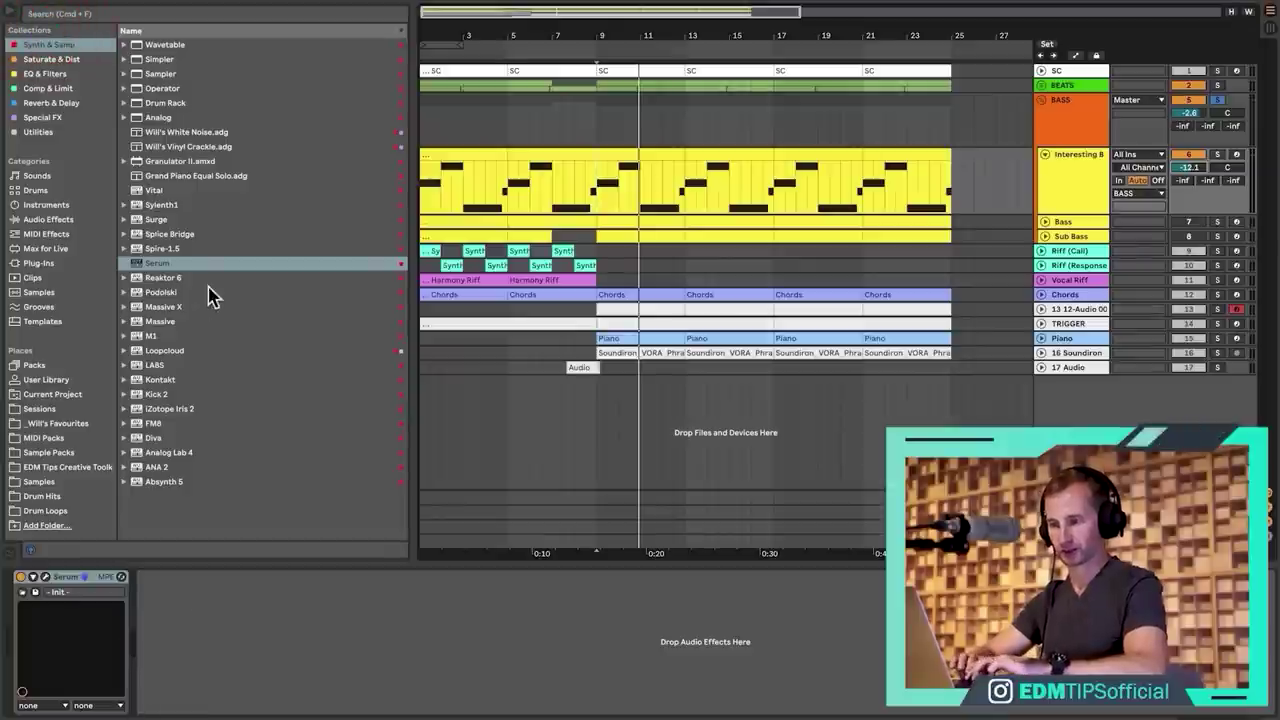
Add Redux and Auto Filter after Serum in the Interesting Bass track's device chain.
{"action": "left_click", "coordinate": [55, 60]}
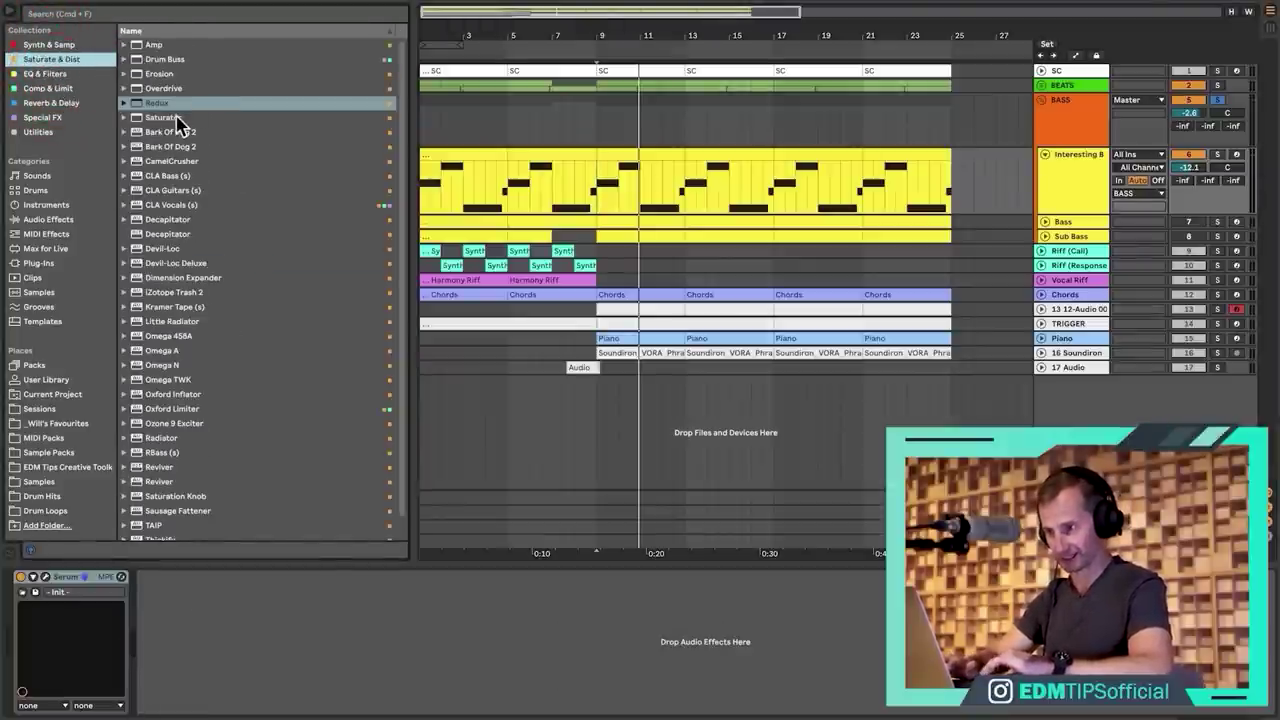
{"action": "left_click_drag", "start_coordinate": [158, 103], "coordinate": [258, 600]}
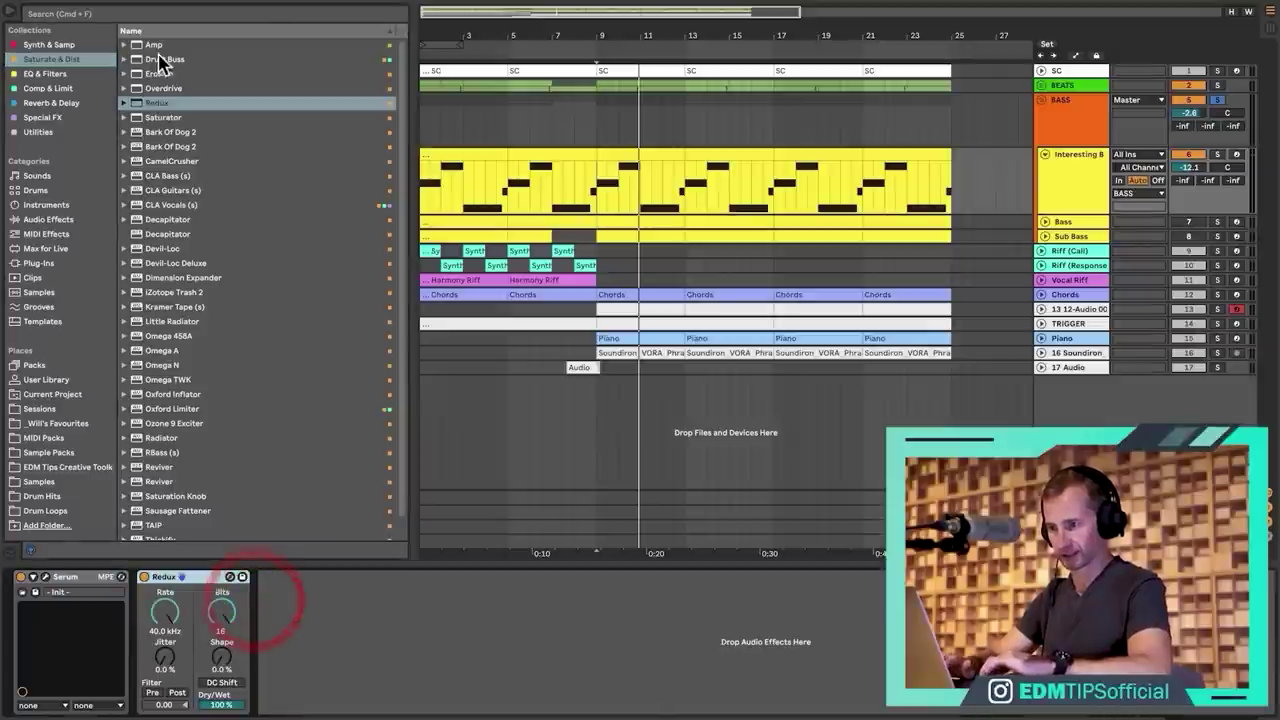
{"action": "left_click", "coordinate": [184, 86]}
{"action": "key", "text": "Up"}
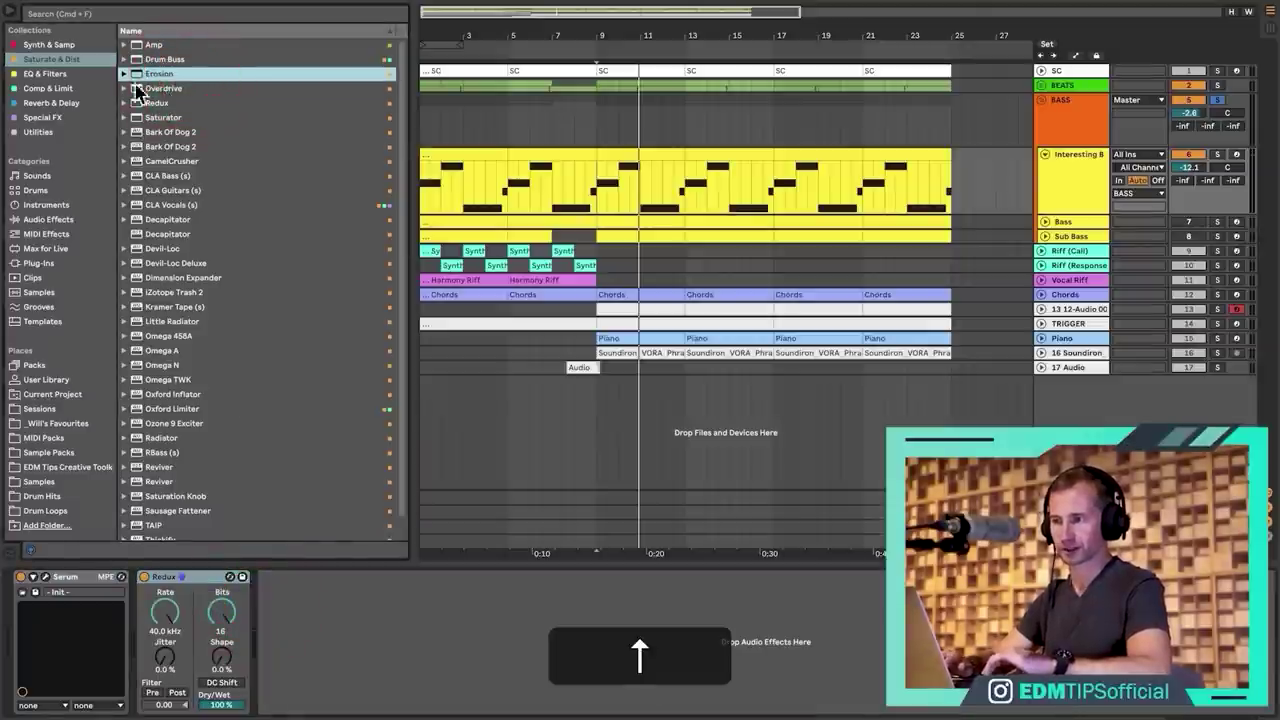
{"action": "left_click", "coordinate": [62, 90]}
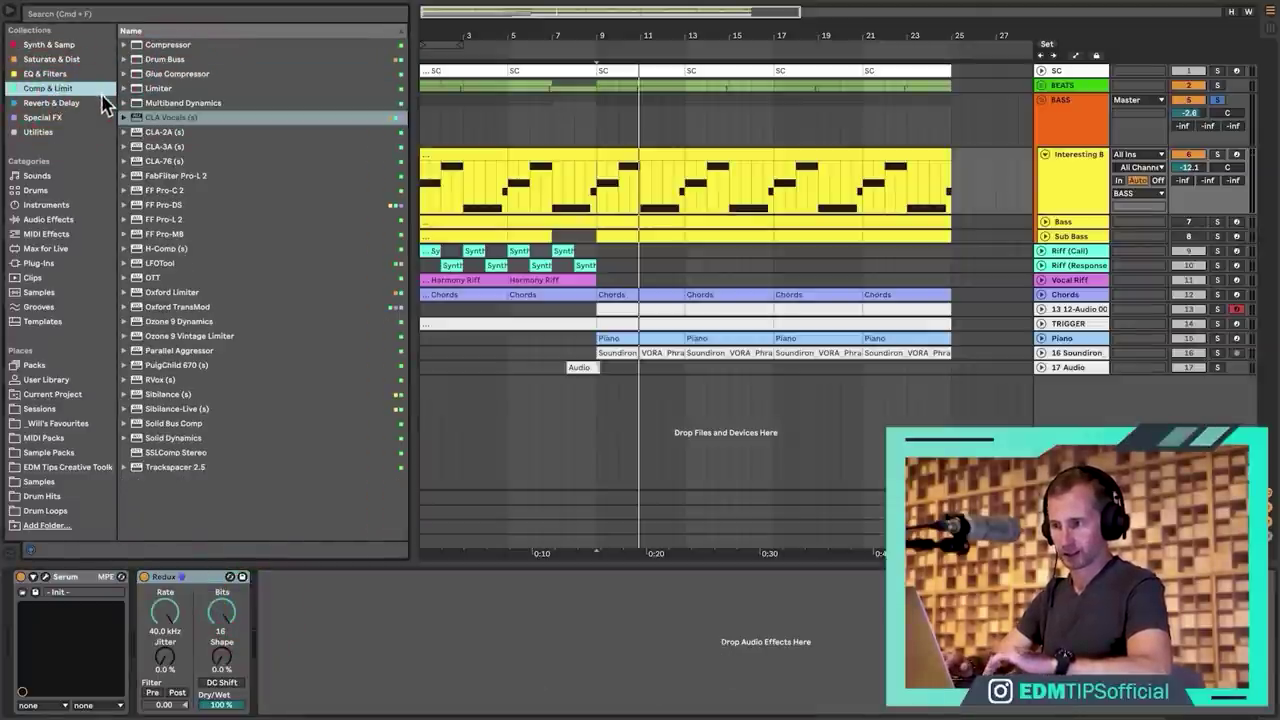
{"action": "left_click", "coordinate": [50, 44]}
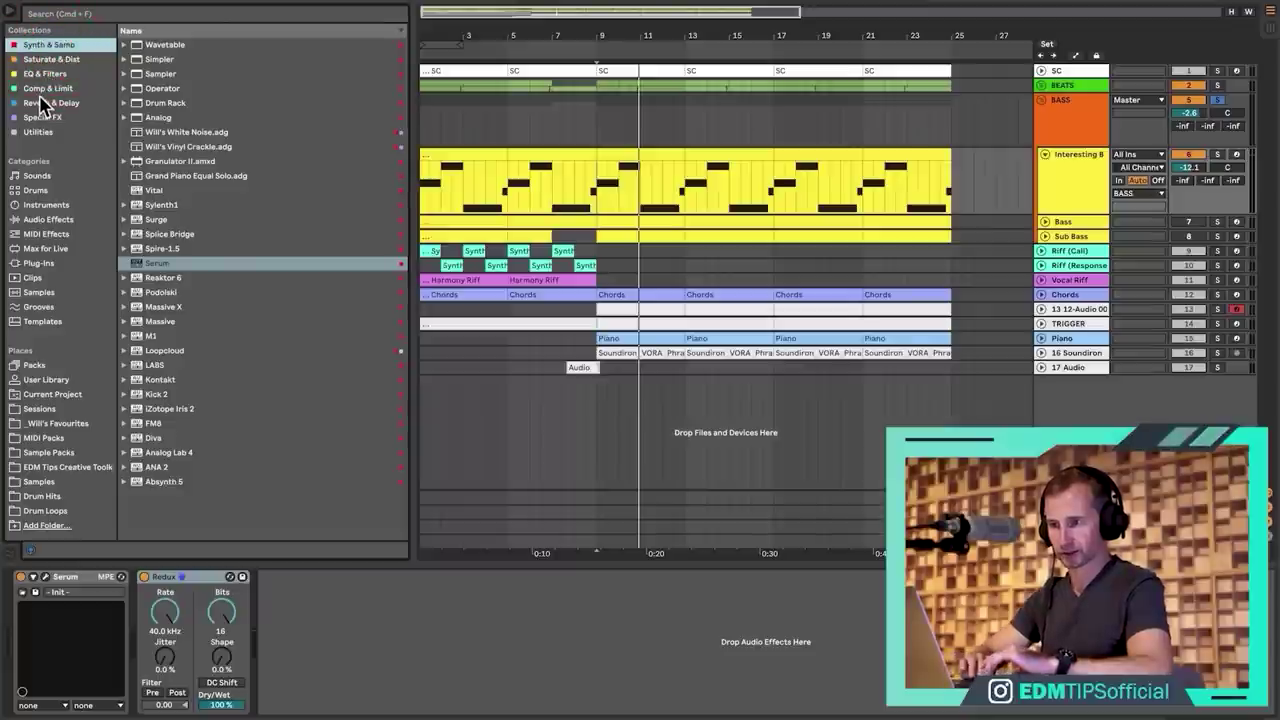
{"action": "left_click", "coordinate": [45, 73]}
{"action": "left_click", "coordinate": [165, 59]}
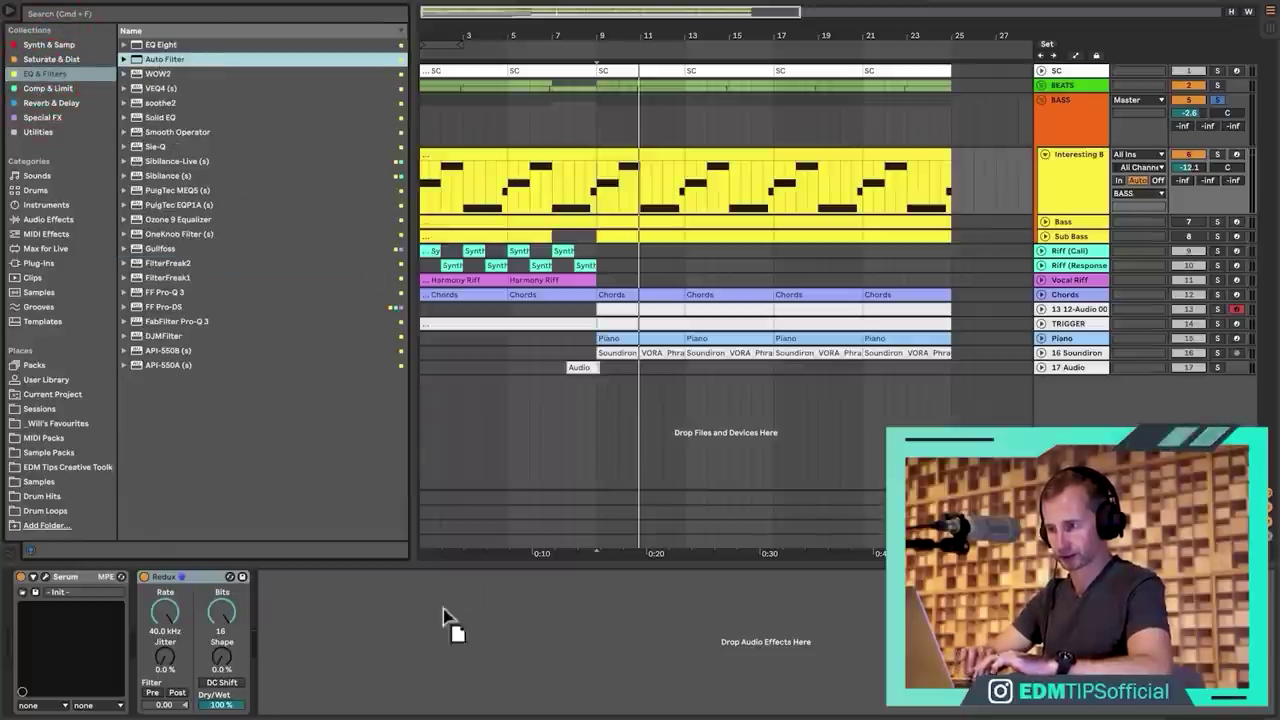
{"action": "left_click_drag", "start_coordinate": [383, 706], "coordinate": [386, 663]}
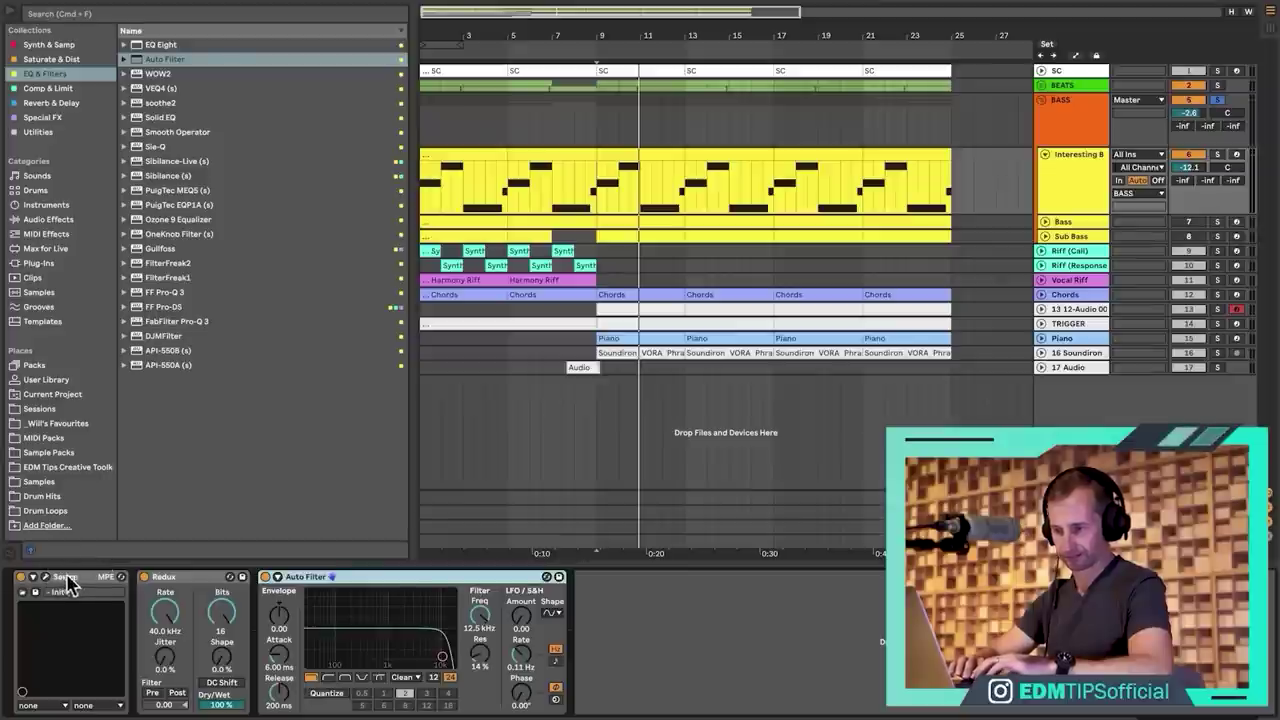
Group Serum, Redux and Auto Filter into an Instrument Rack, show its macro controls and try out Macro 1.
{"action": "left_click", "coordinate": [82, 587]}
{"action": "left_click", "coordinate": [346, 580], "text": "shift"}
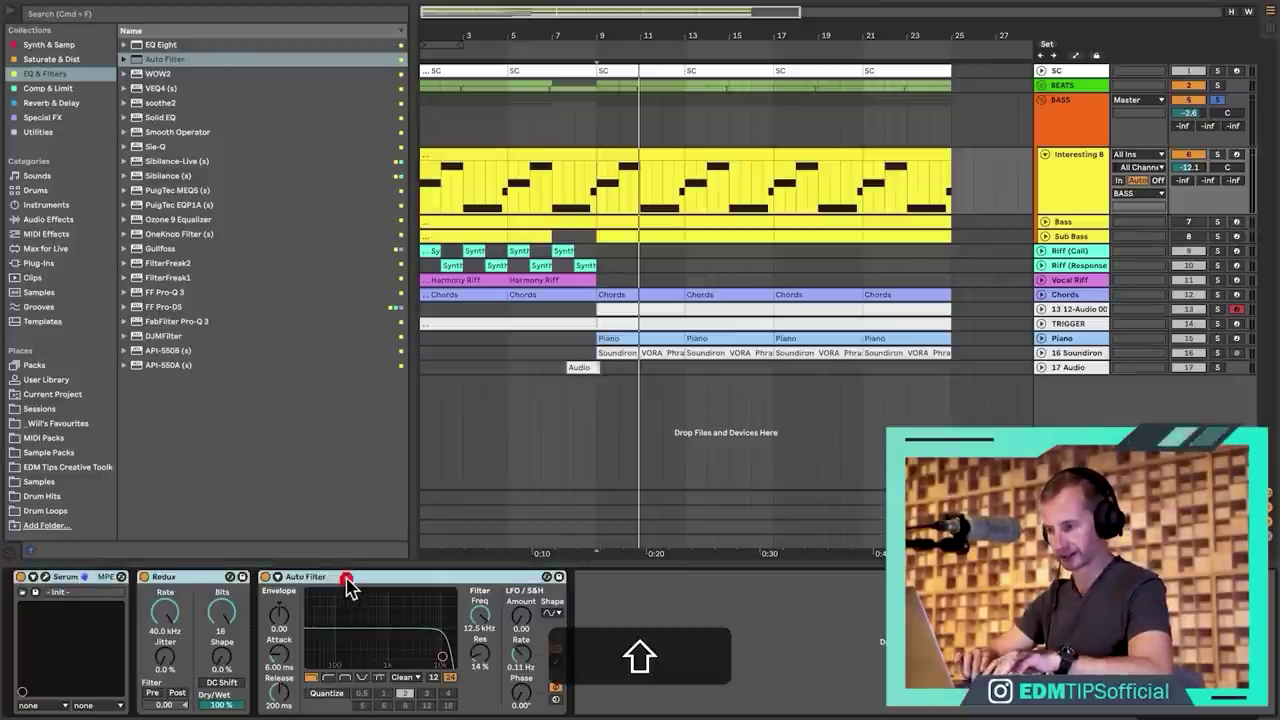
{"action": "key", "text": "super+g"}
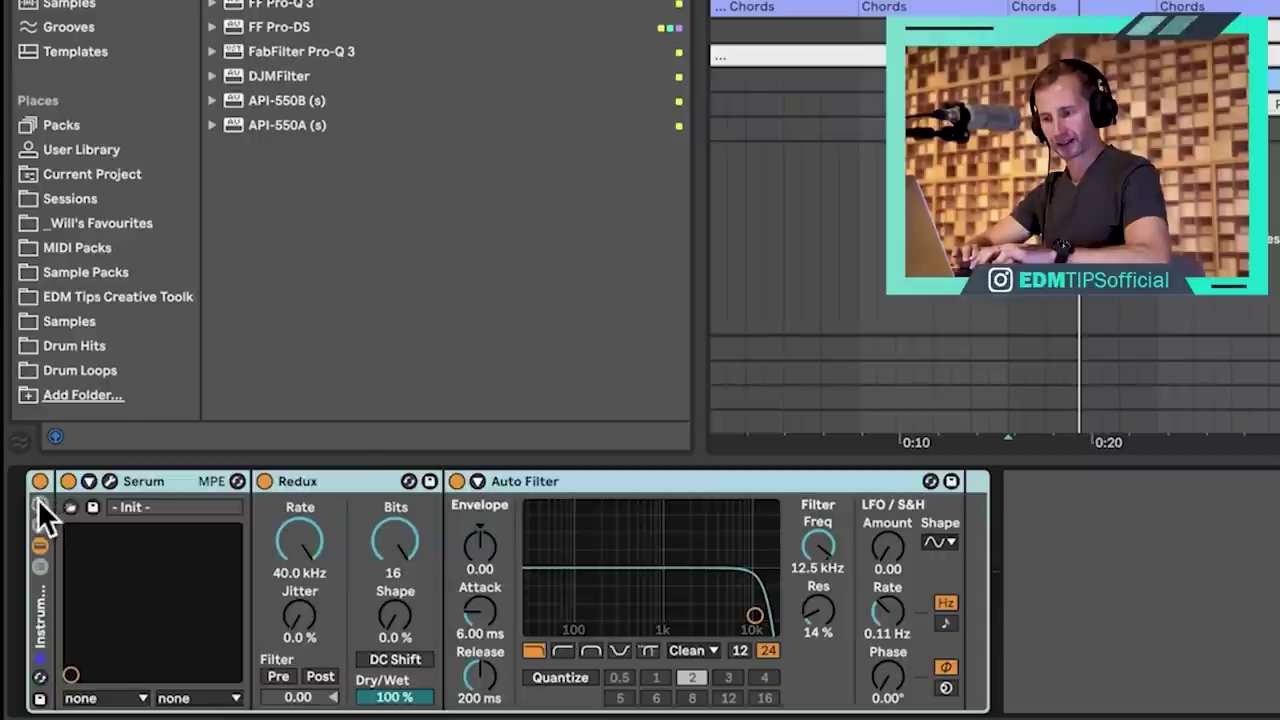
{"action": "left_click", "coordinate": [40, 501]}
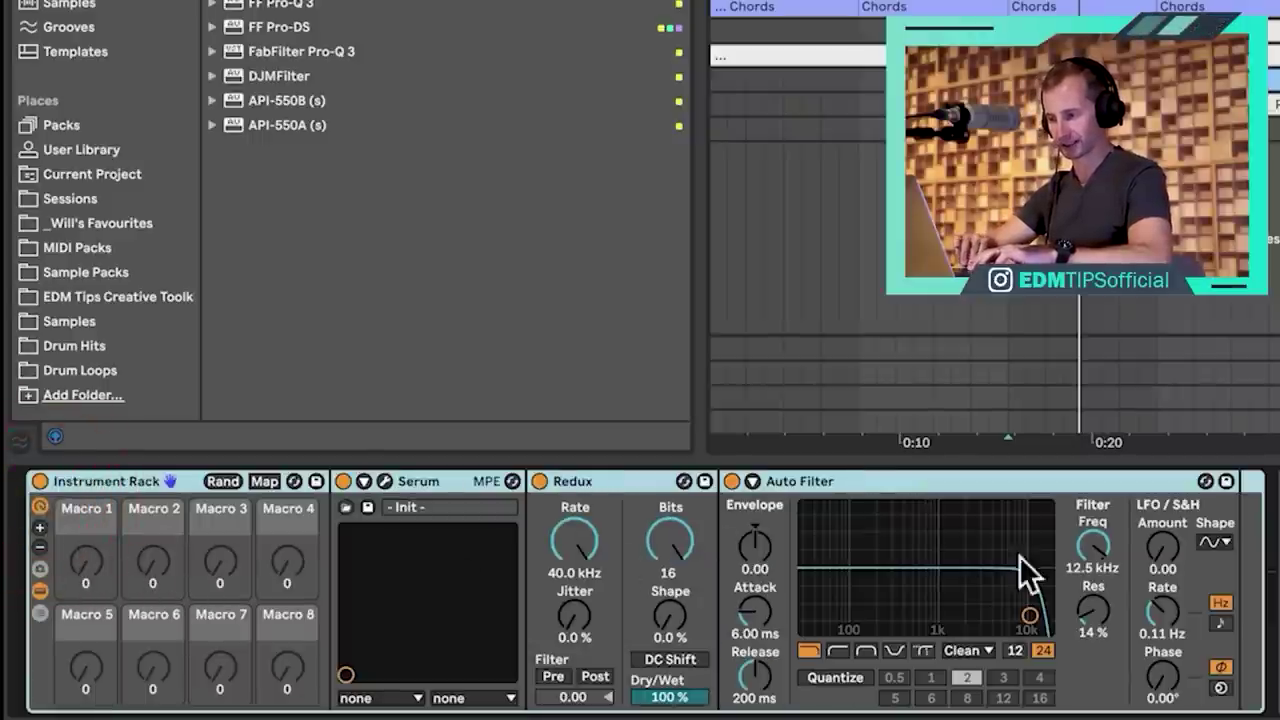
{"action": "left_click_drag", "start_coordinate": [88, 584], "coordinate": [88, 460]}
Reopen Serum, enable its filter with the Flg H6+ type from the Flanges group and try out the cutoff during playback.
{"action": "left_click", "coordinate": [383, 482]}
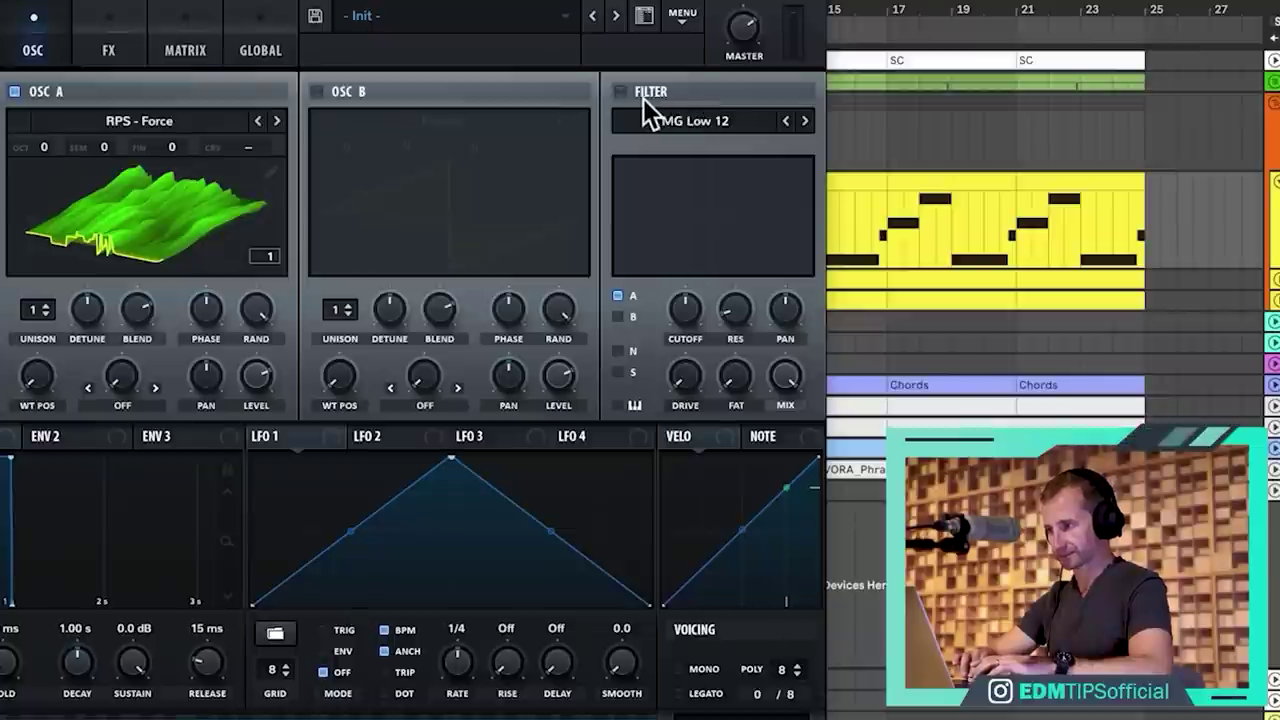
{"action": "left_click", "coordinate": [589, 92]}
{"action": "left_click", "coordinate": [673, 118]}
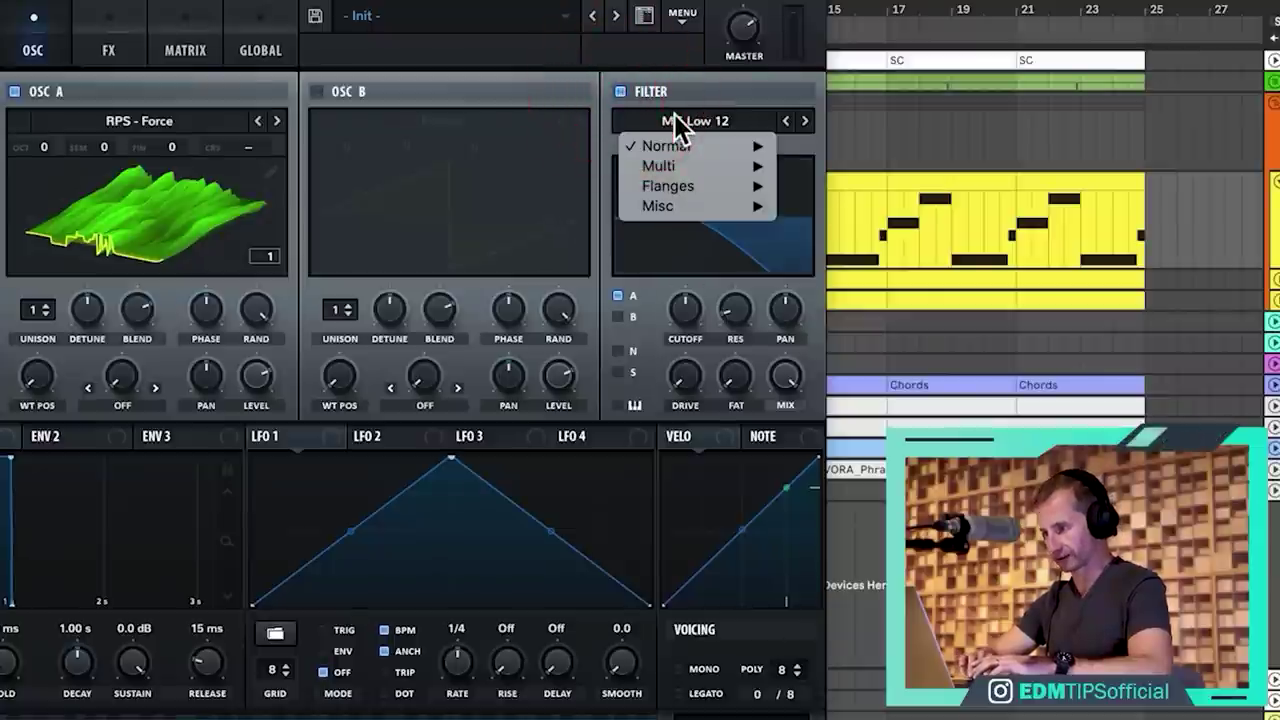
{"action": "mouse_move", "coordinate": [695, 145]}
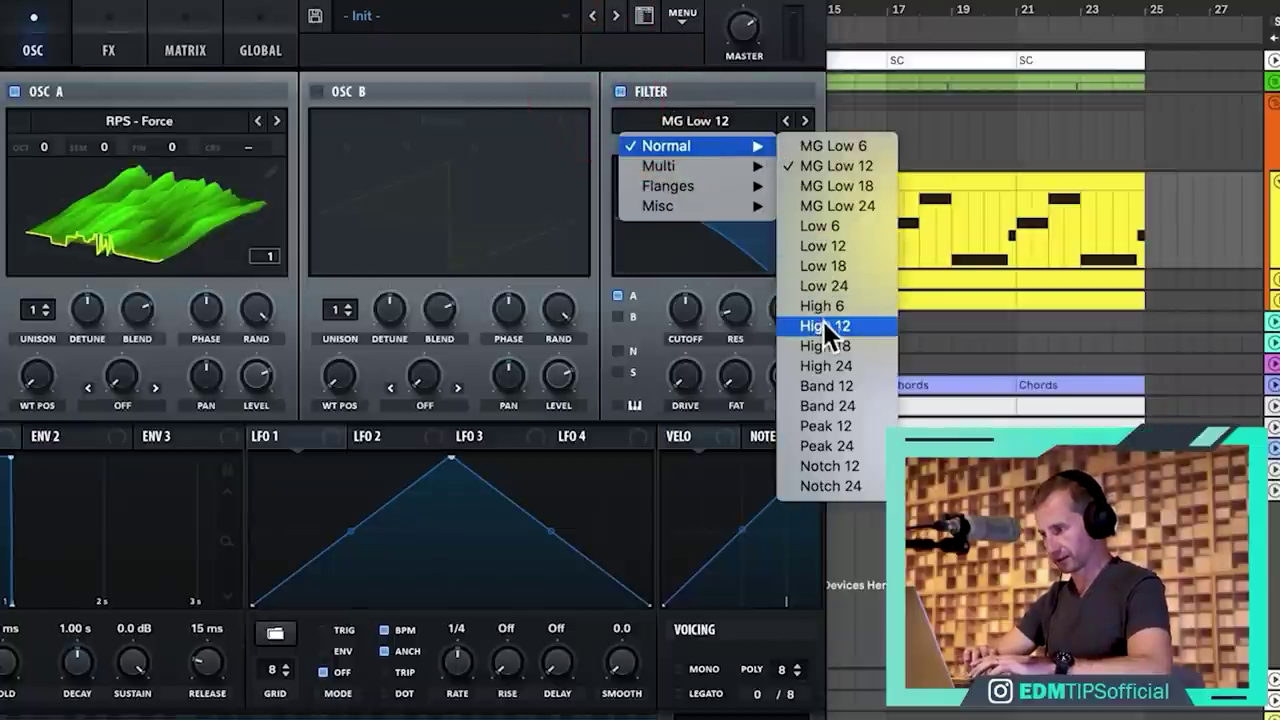
{"action": "mouse_move", "coordinate": [714, 188]}
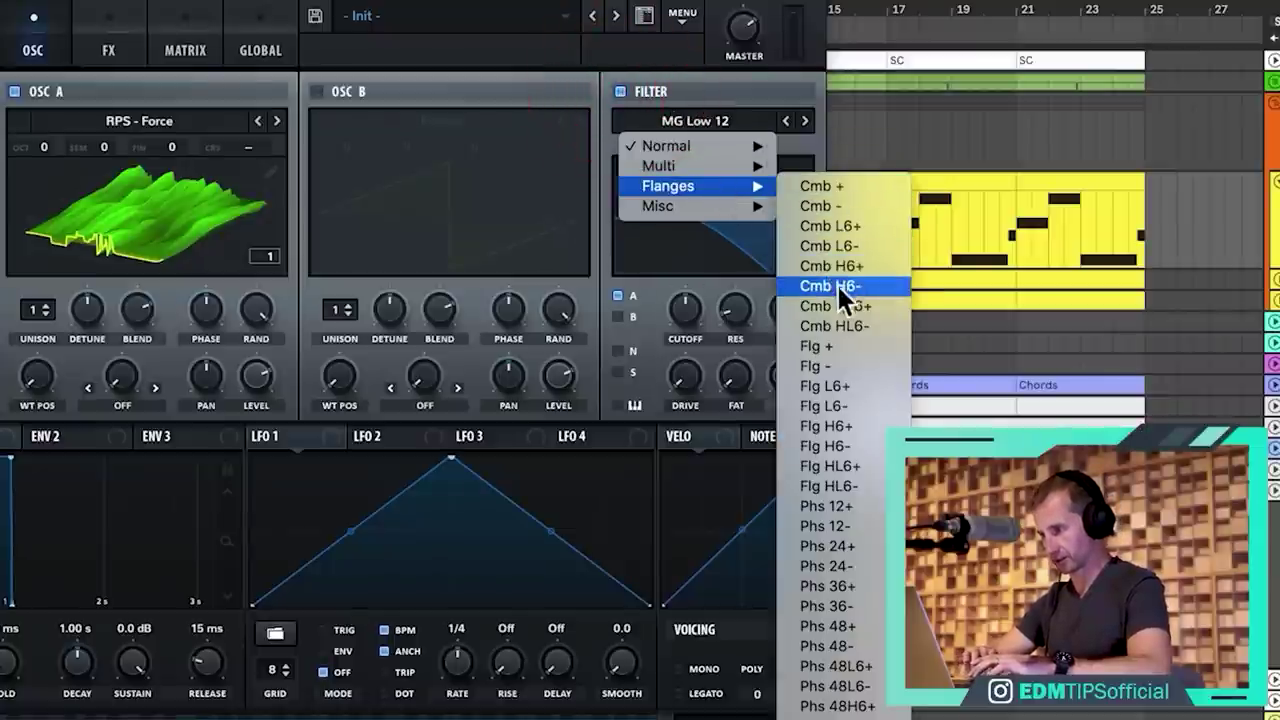
{"action": "left_click", "coordinate": [842, 425]}
{"action": "mouse_move", "coordinate": [701, 322]}
{"action": "left_mouse_down"}
{"action": "mouse_move", "coordinate": [696, 272]}
{"action": "mouse_move", "coordinate": [694, 395]}
{"action": "mouse_move", "coordinate": [687, 265]}
{"action": "mouse_move", "coordinate": [701, 375]}
{"action": "mouse_move", "coordinate": [690, 300]}
{"action": "left_mouse_up"}
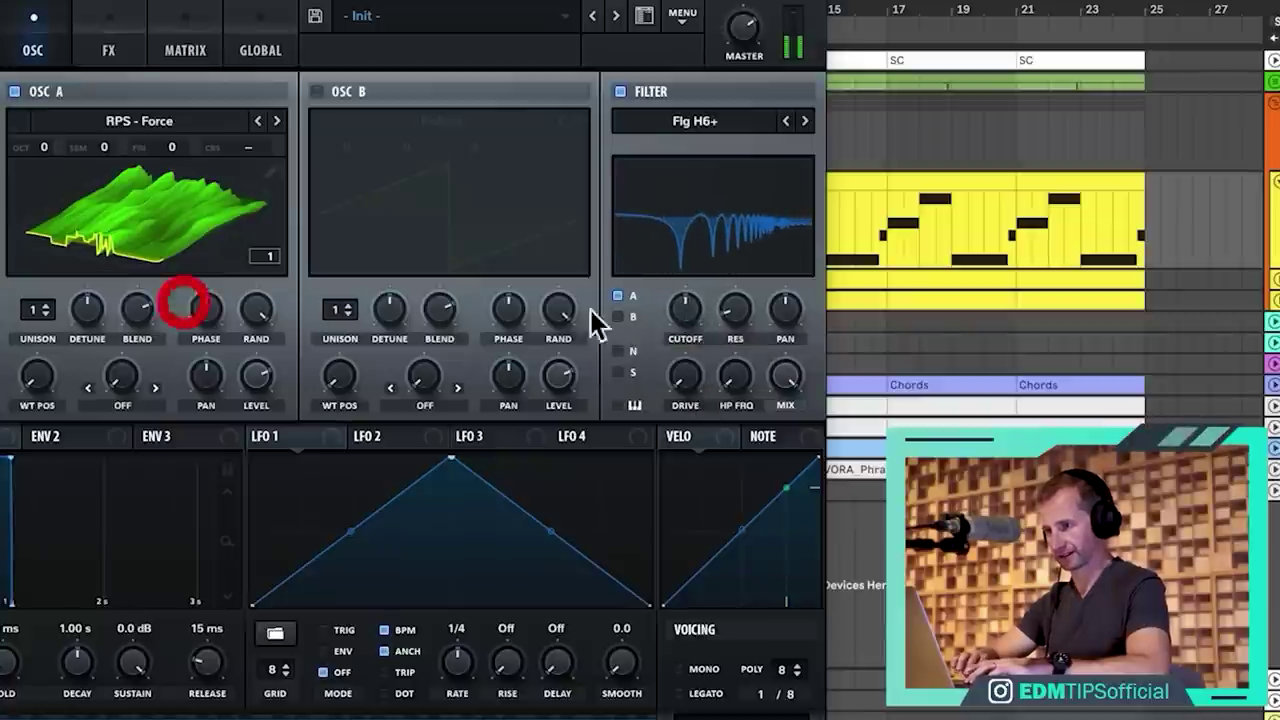
Set Oscillator A to 5 unison voices, lower its detune and raise the filter cutoff.
{"action": "left_click_drag", "start_coordinate": [51, 314], "coordinate": [44, 252]}
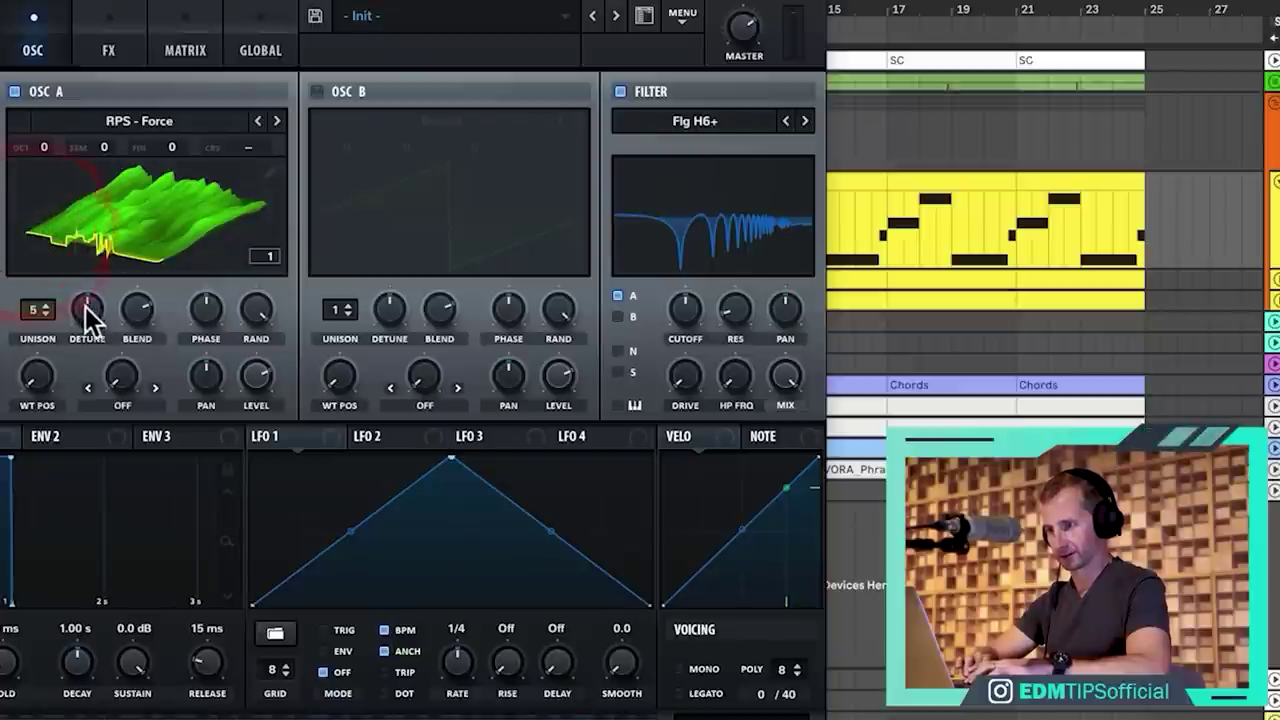
{"action": "left_click_drag", "start_coordinate": [85, 306], "coordinate": [86, 350]}
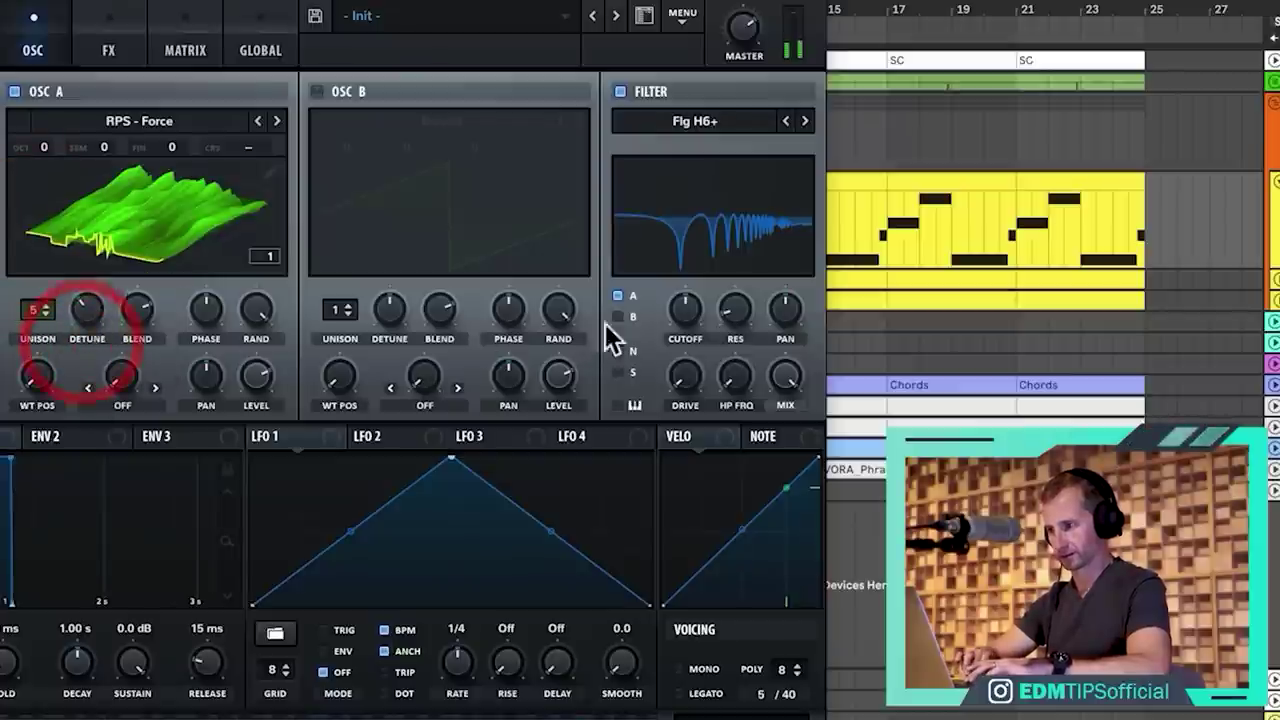
{"action": "left_click_drag", "start_coordinate": [686, 310], "coordinate": [674, 243]}
Change Serum's filter type to Flg H6-, raise its resonance and readjust the cutoff while listening.
{"action": "left_click", "coordinate": [804, 120]}
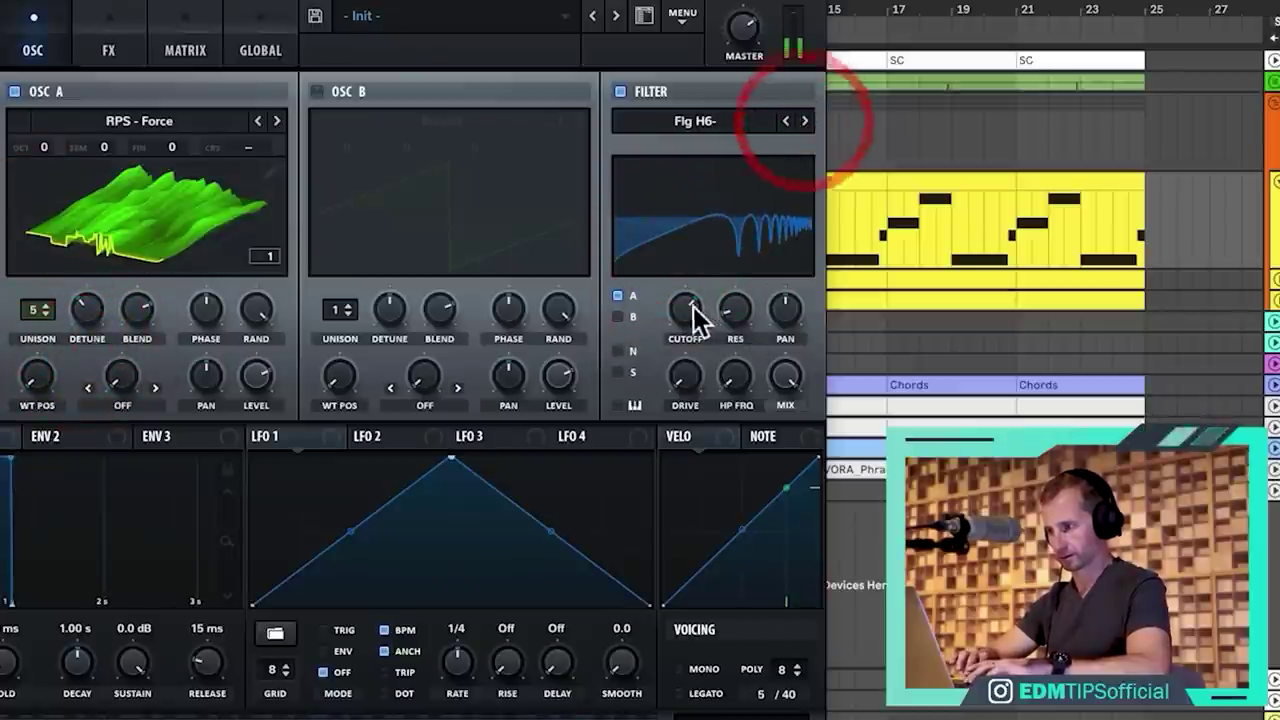
{"action": "left_click_drag", "start_coordinate": [694, 306], "coordinate": [689, 346]}
{"action": "left_click", "coordinate": [740, 378]}
{"action": "left_click_drag", "start_coordinate": [736, 310], "coordinate": [737, 116]}
{"action": "left_click_drag", "start_coordinate": [695, 306], "coordinate": [689, 281]}
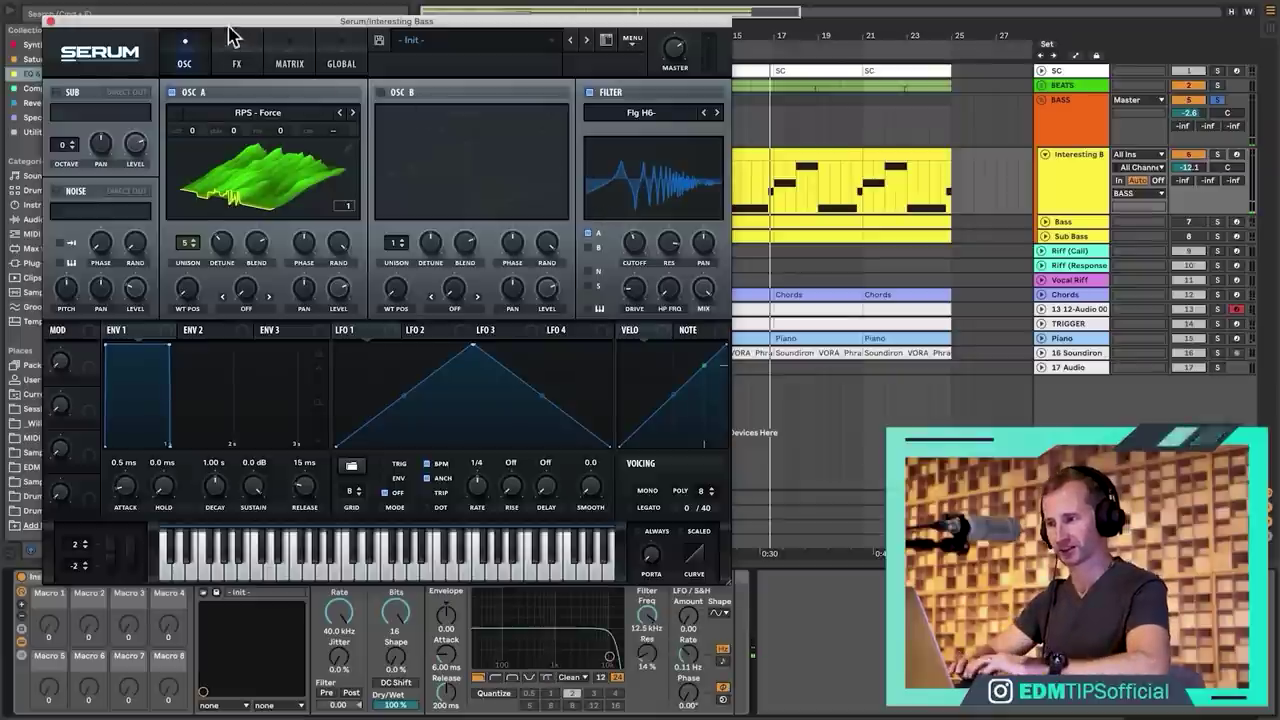
{"action": "left_click_drag", "start_coordinate": [226, 26], "coordinate": [630, 28]}
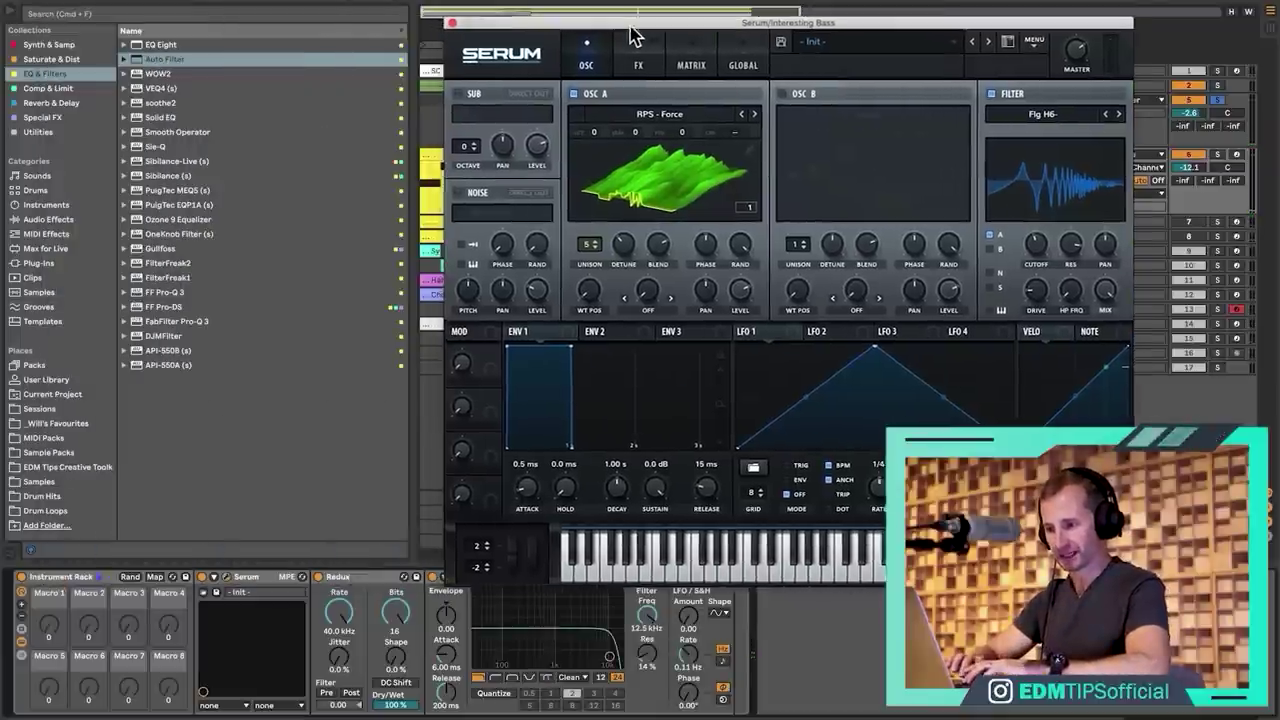
{"action": "left_click", "coordinate": [47, 638]}
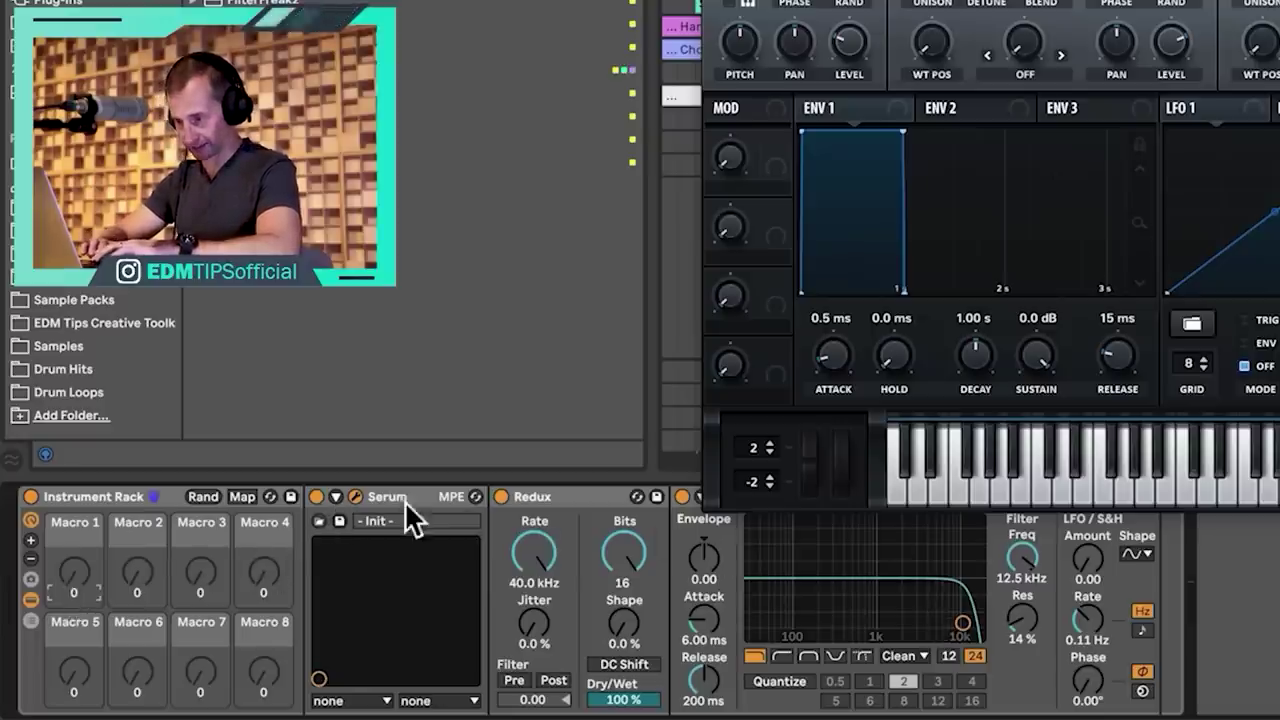
{"action": "left_click", "coordinate": [338, 496]}
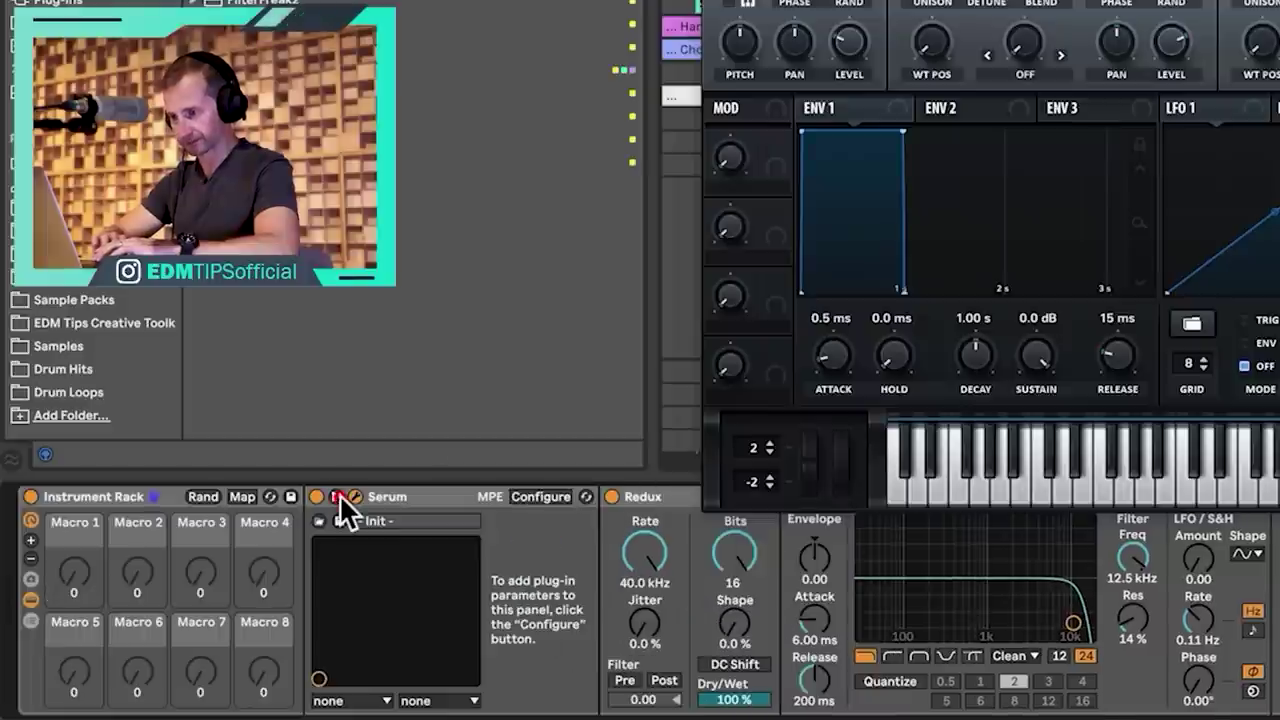
{"action": "left_click", "coordinate": [535, 496]}
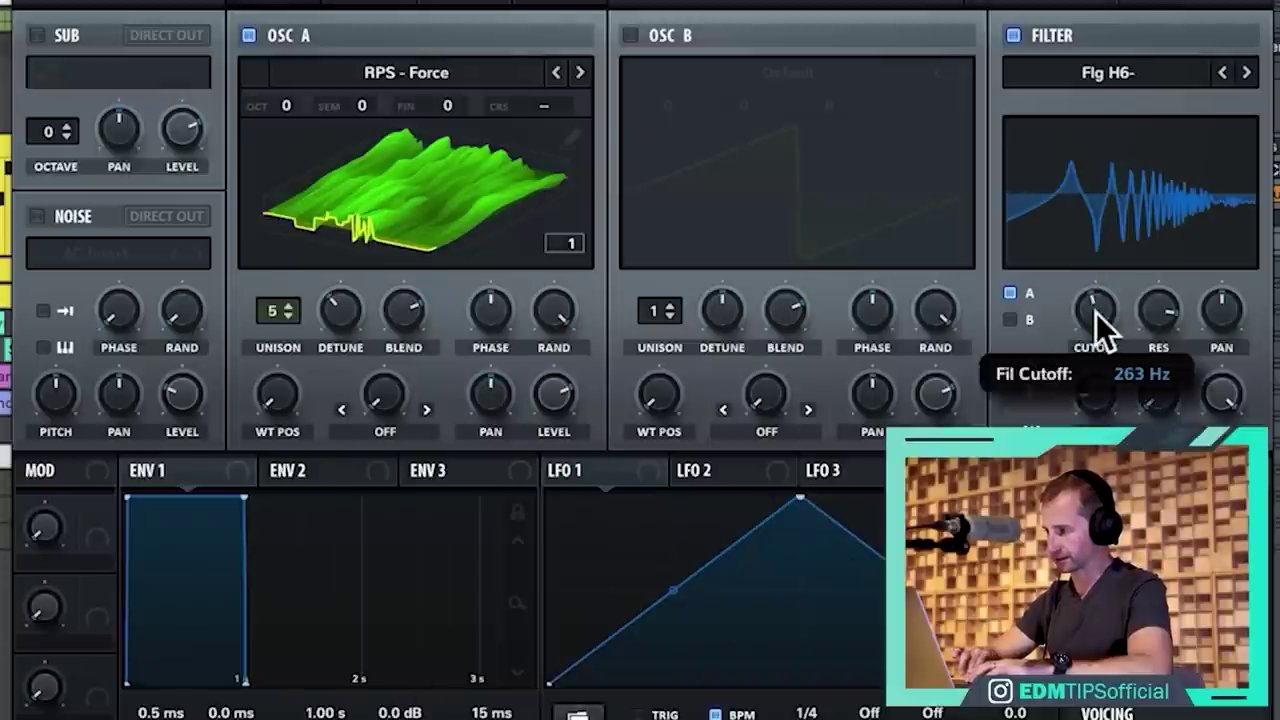
{"action": "left_click", "coordinate": [1096, 313]}
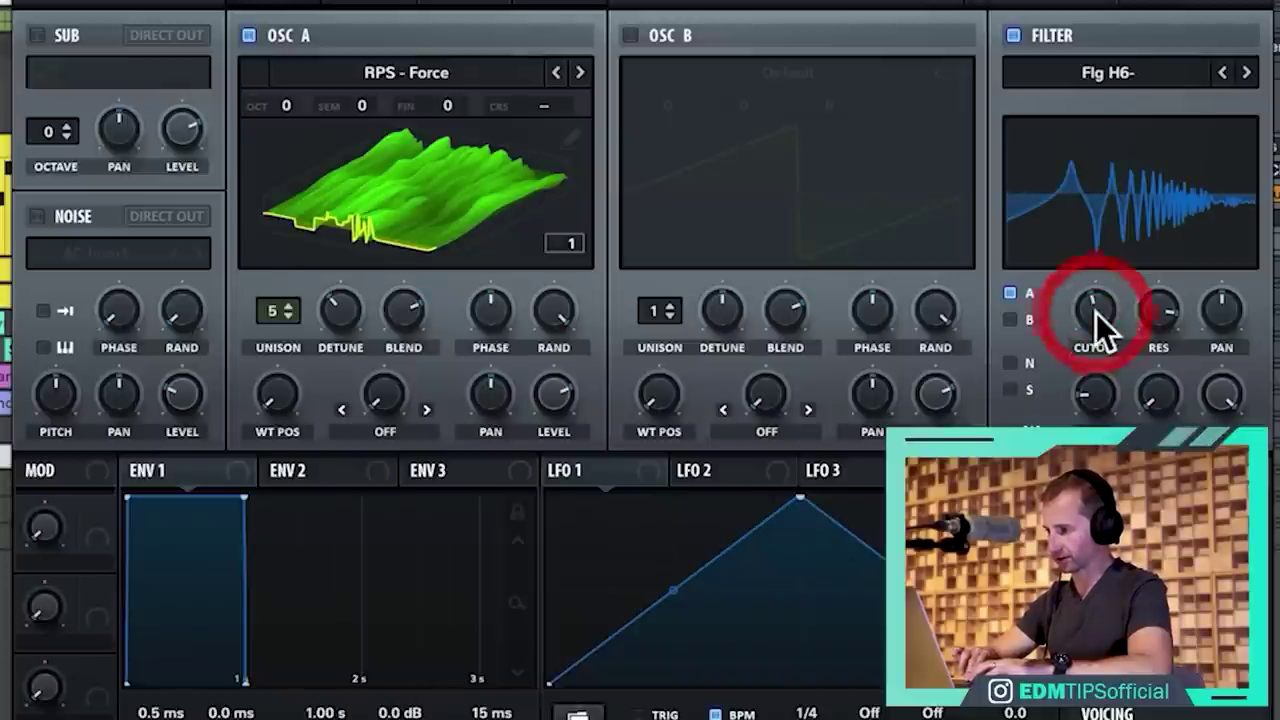
{"action": "left_click", "coordinate": [280, 399]}
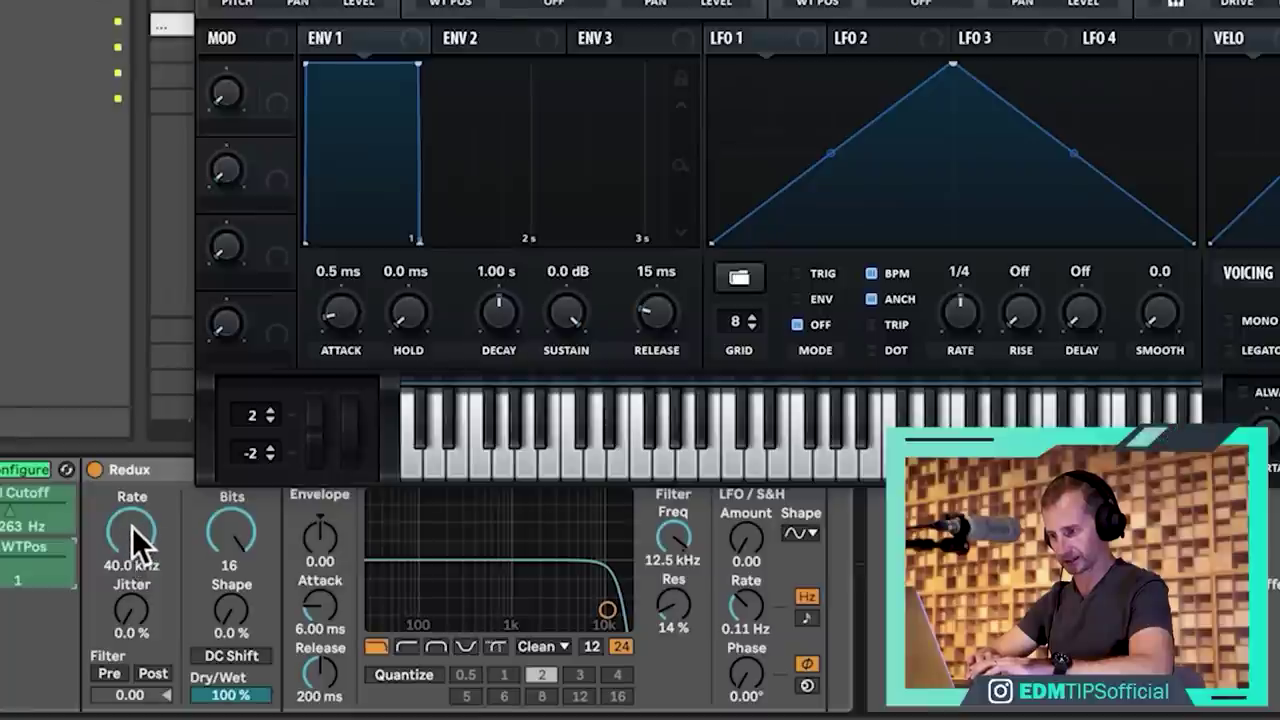
{"action": "left_click", "coordinate": [132, 526]}
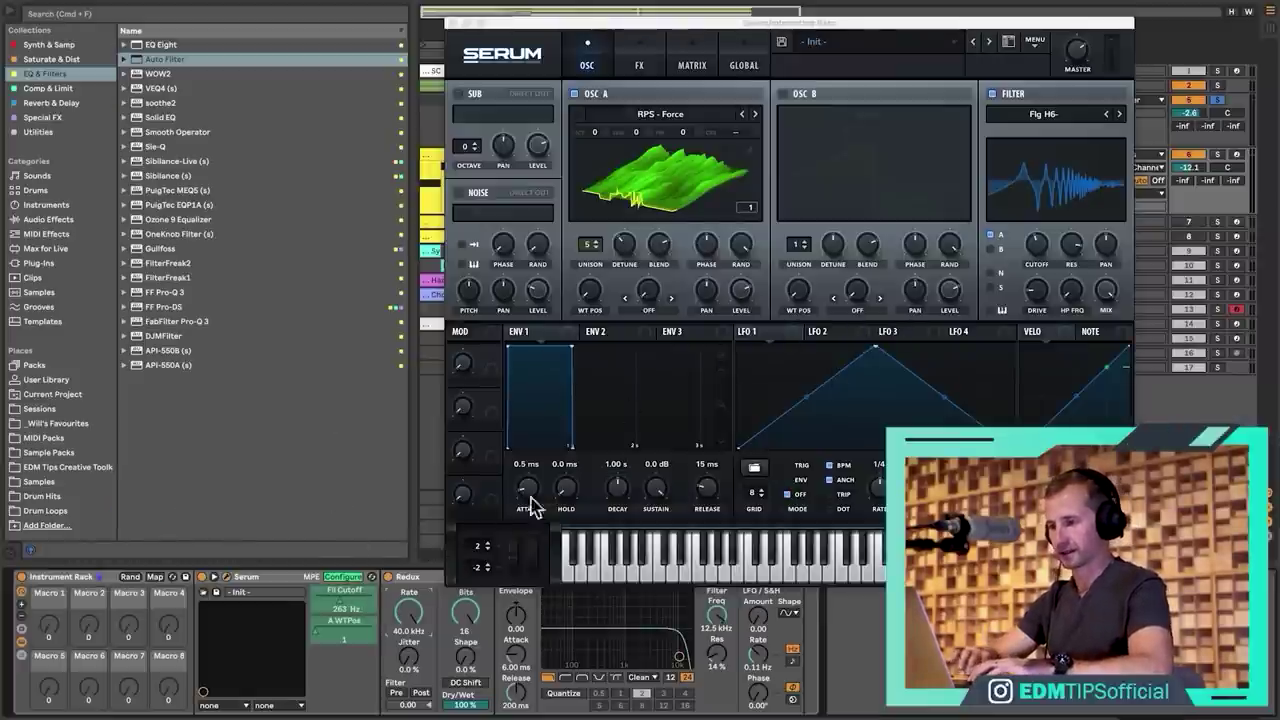
{"action": "left_click", "coordinate": [591, 289]}
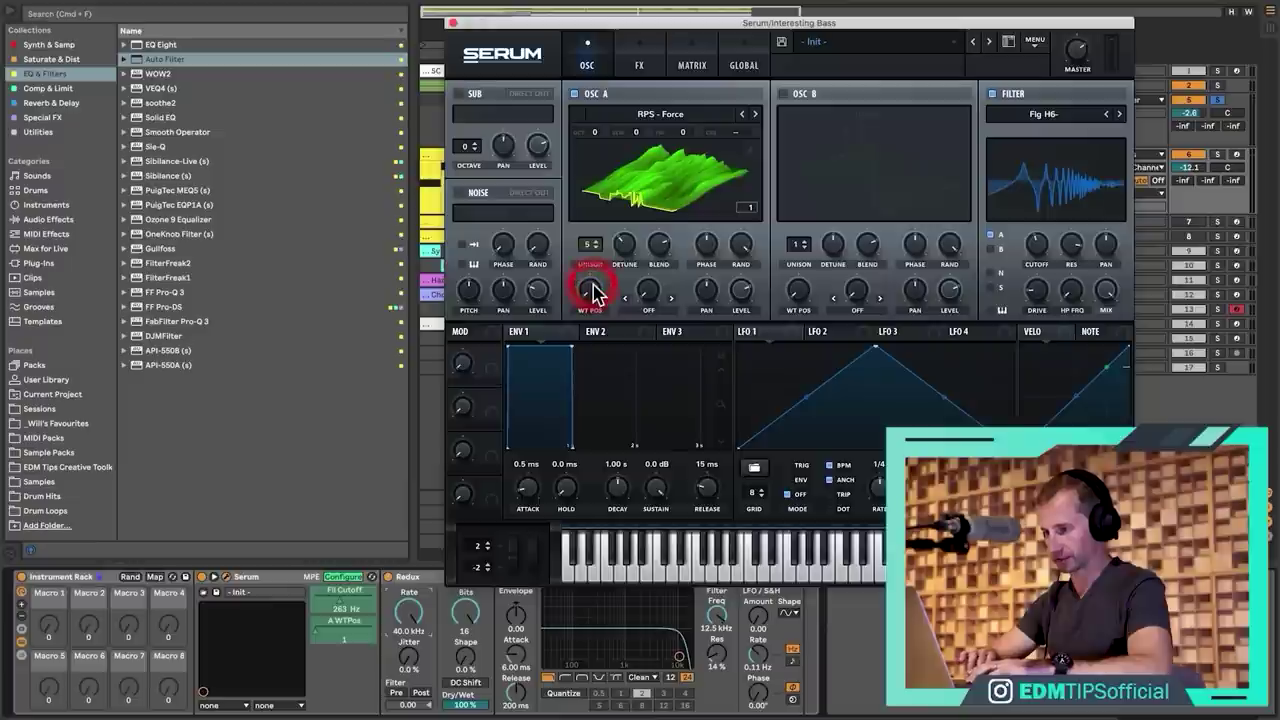
{"action": "left_click", "coordinate": [454, 25]}
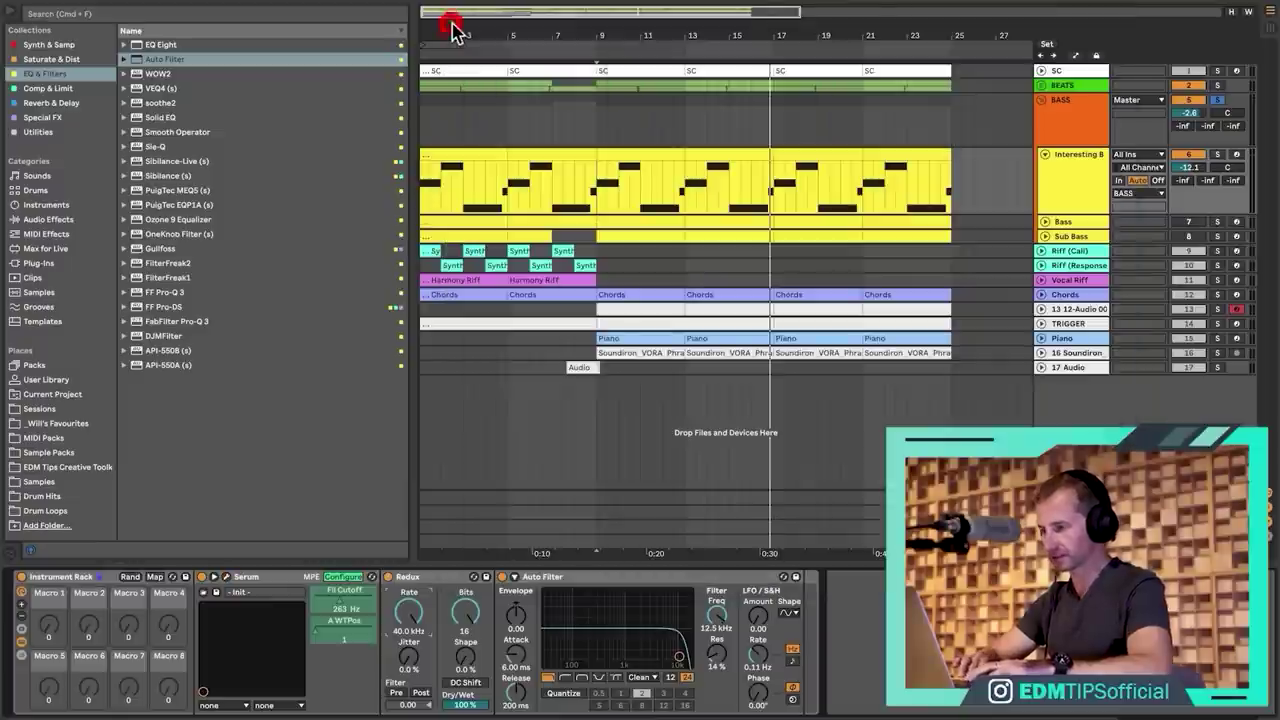
{"action": "left_click", "coordinate": [340, 578]}
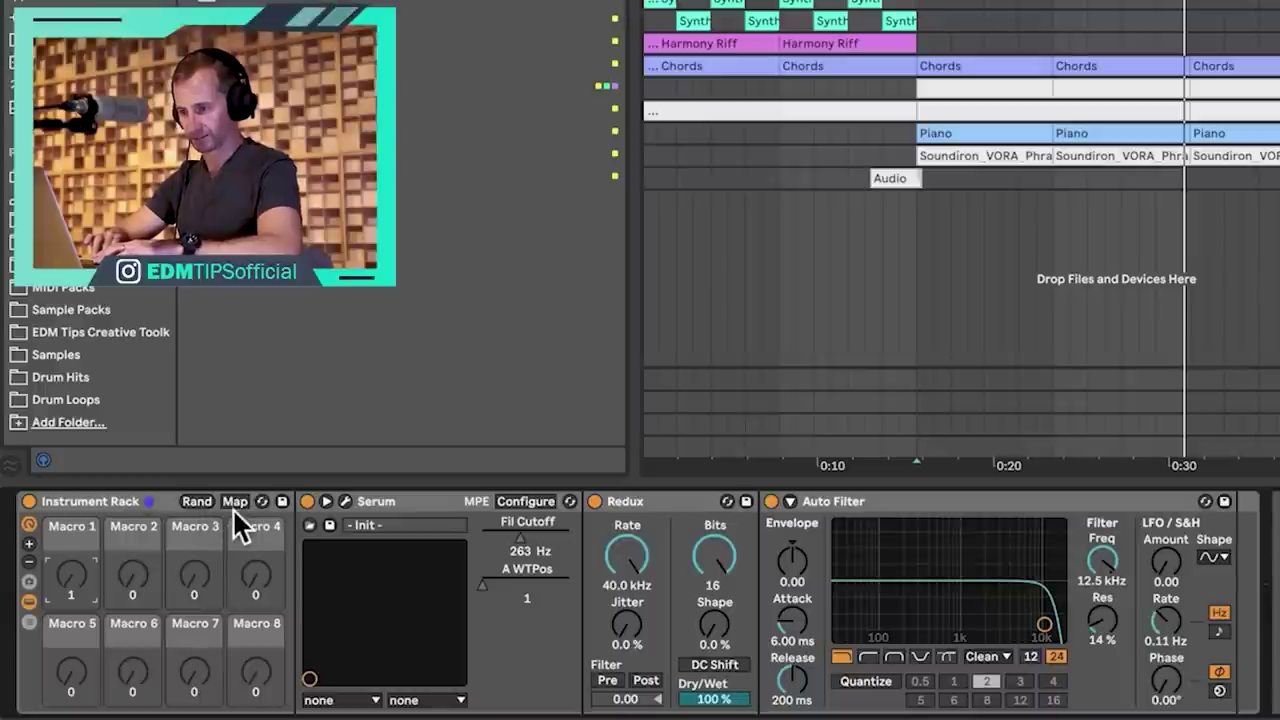
Map Serum's Fil Cutoff and A WTPos parameters to Macro 1 of the Instrument Rack.
{"action": "left_click", "coordinate": [156, 577]}
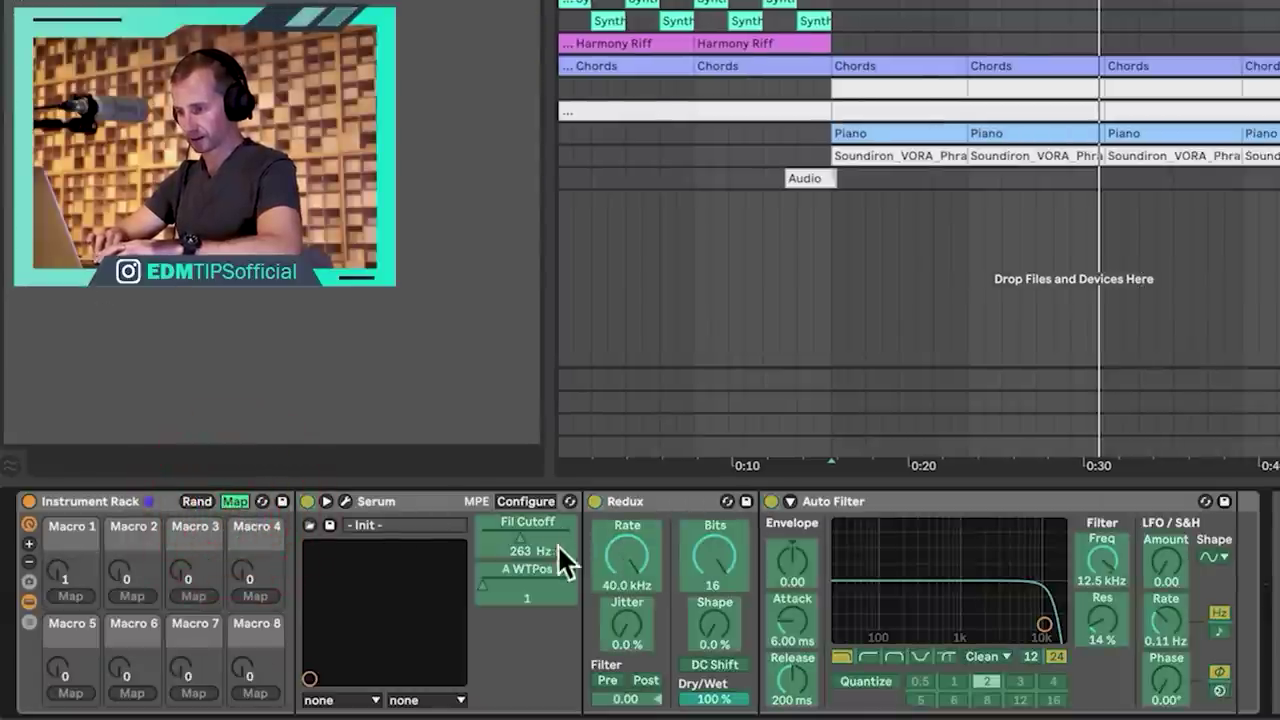
{"action": "left_click", "coordinate": [521, 536]}
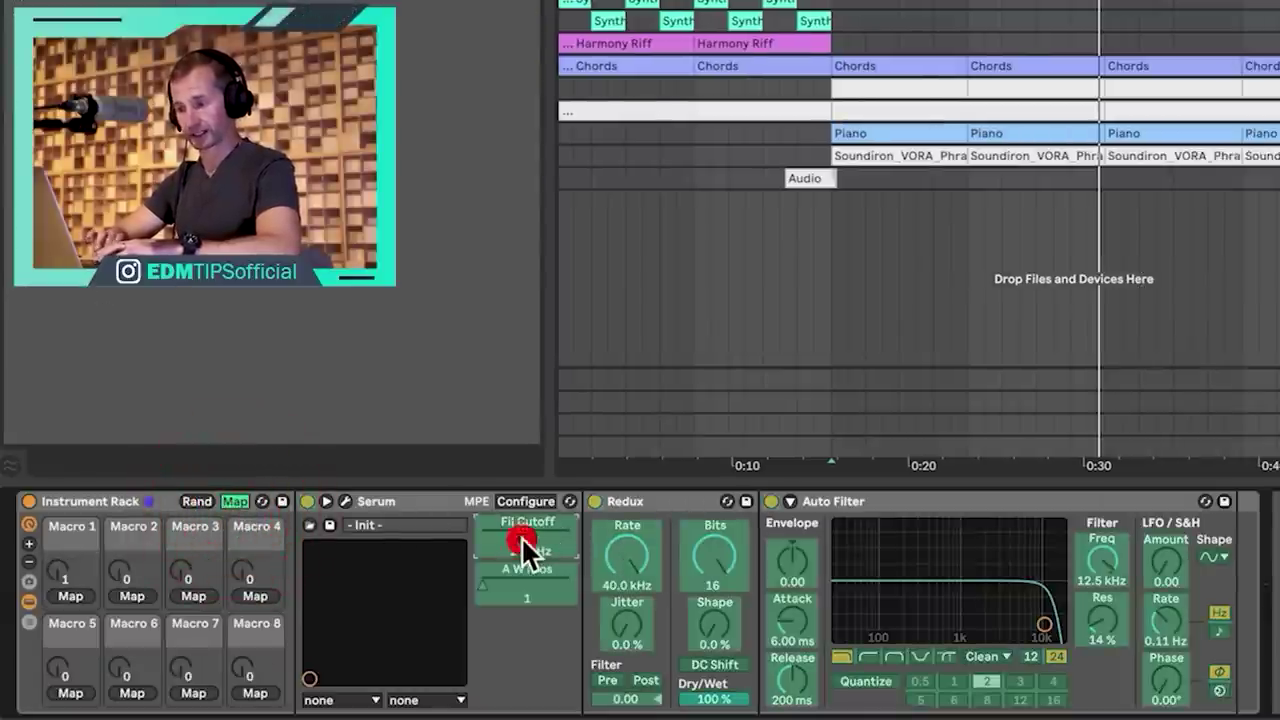
{"action": "left_click", "coordinate": [74, 596]}
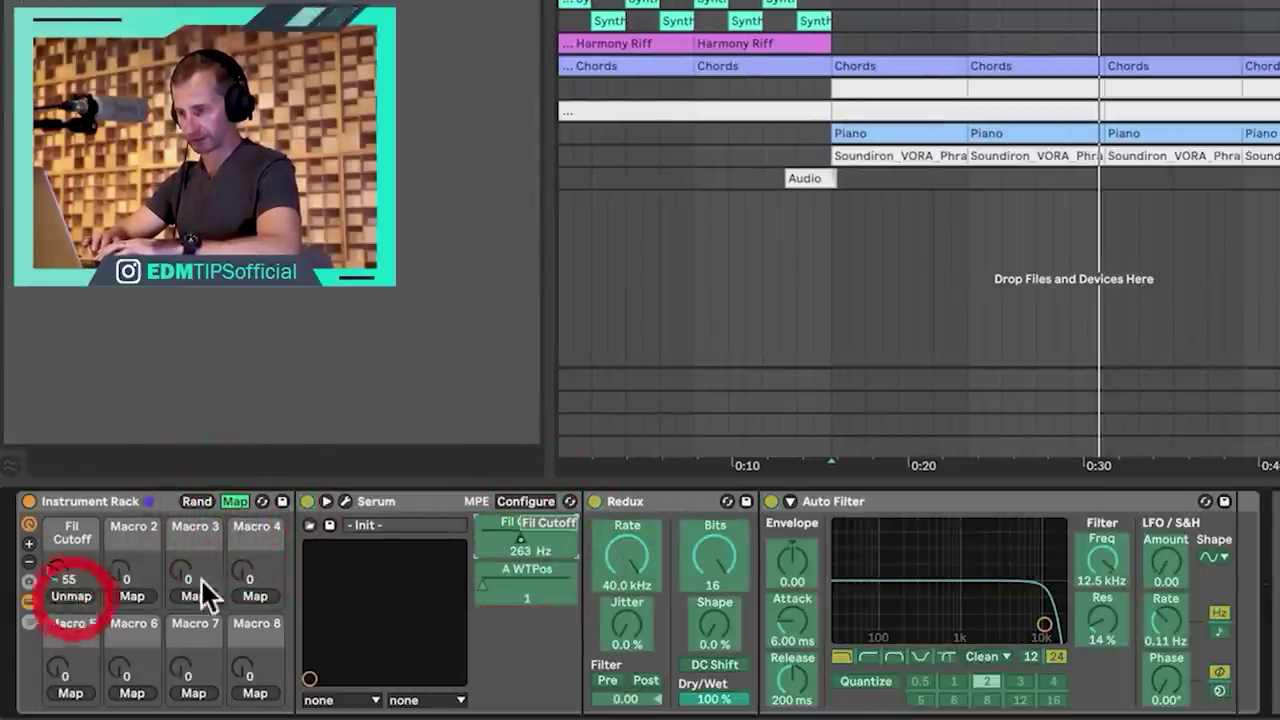
{"action": "left_click", "coordinate": [484, 588]}
{"action": "left_click", "coordinate": [70, 596]}
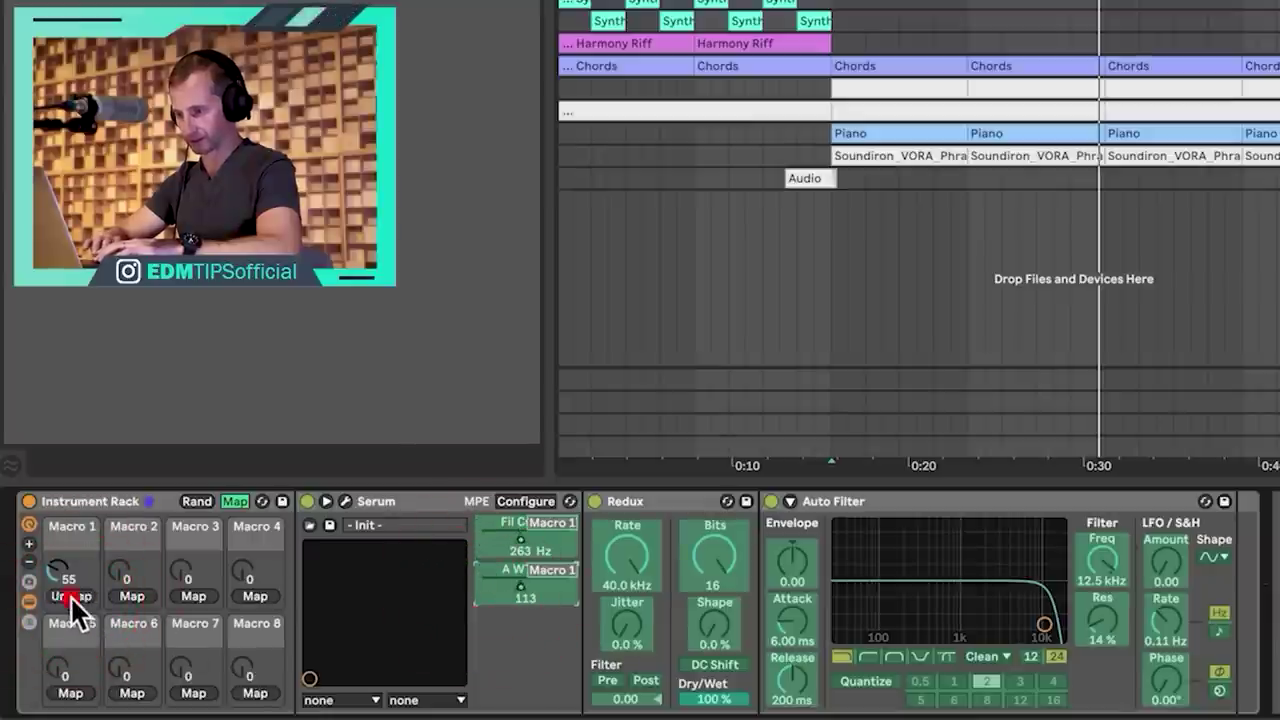
Map Redux's Rate and Auto Filter's Freq to Macro 1 as well.
{"action": "left_click", "coordinate": [625, 556]}
{"action": "left_click", "coordinate": [70, 596]}
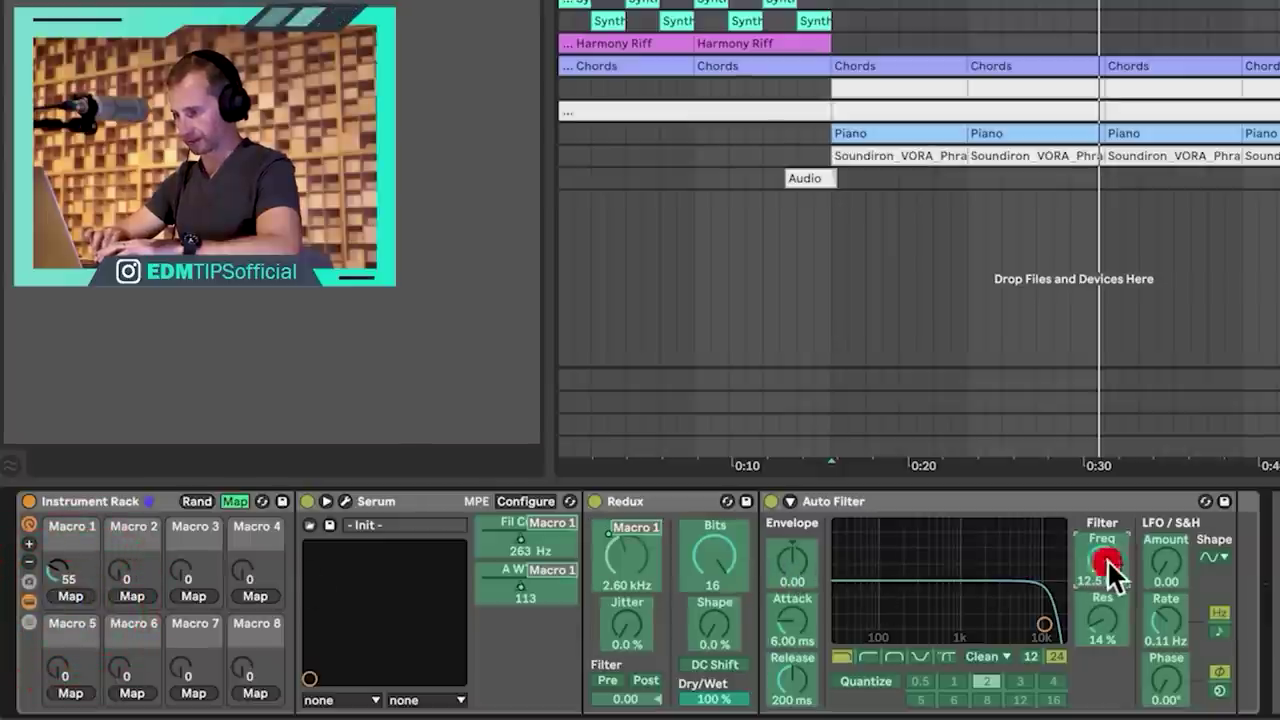
{"action": "left_click", "coordinate": [1105, 565]}
{"action": "left_click", "coordinate": [70, 596]}
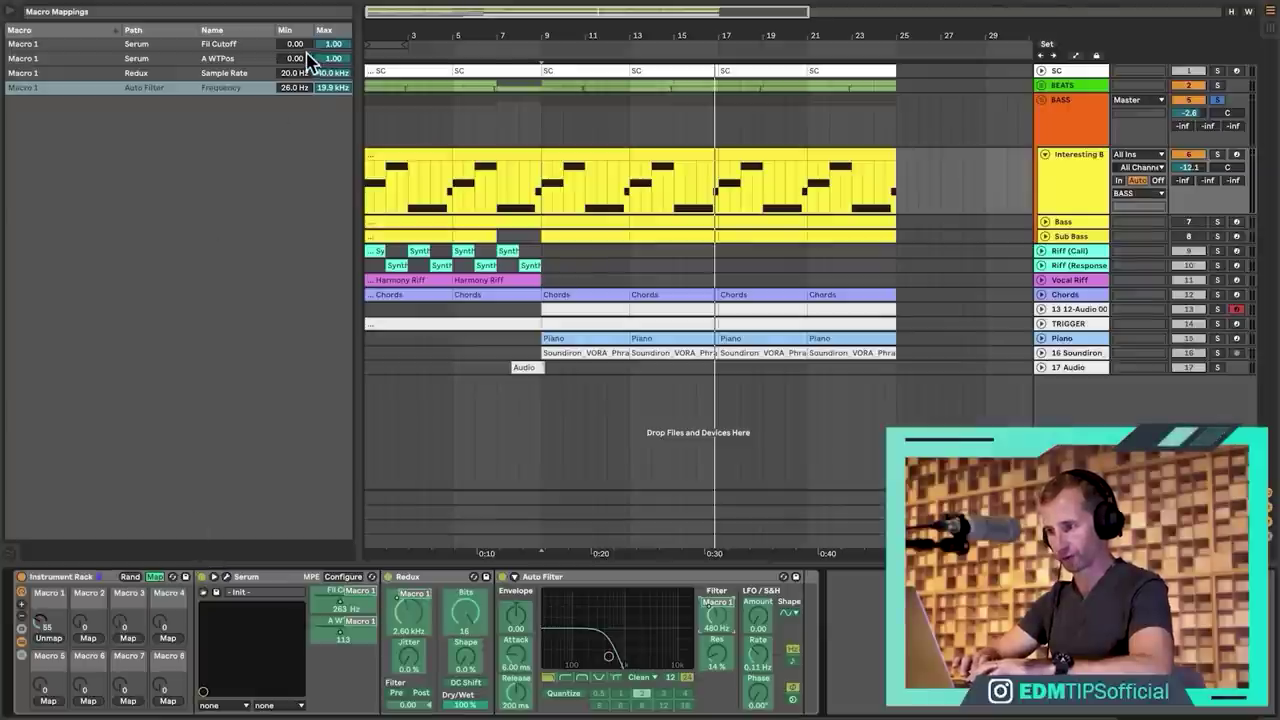
Set the Macro 1 range for Fil Cutoff to 0.65 minimum and 0.00 maximum, and the A WTPos maximum to 0.63.
{"action": "left_click", "coordinate": [303, 45]}
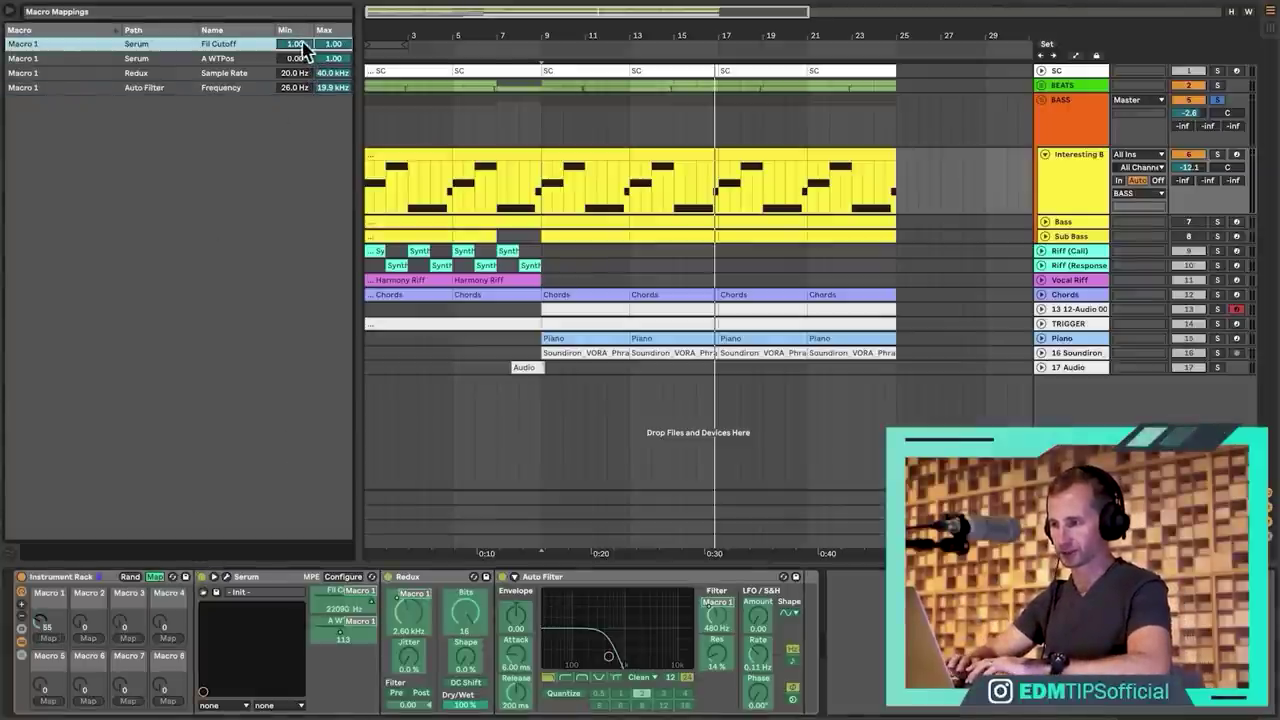
{"action": "left_click_drag", "start_coordinate": [303, 45], "coordinate": [303, 45]}
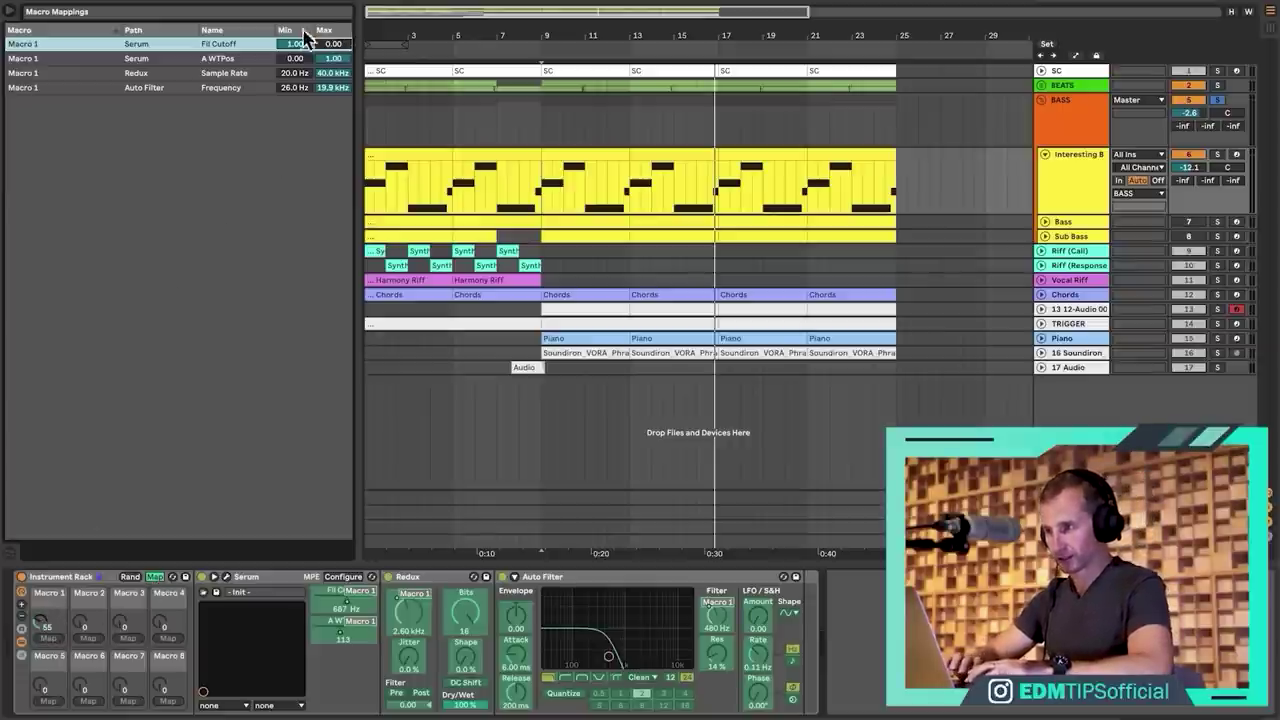
{"action": "left_click", "coordinate": [335, 56]}
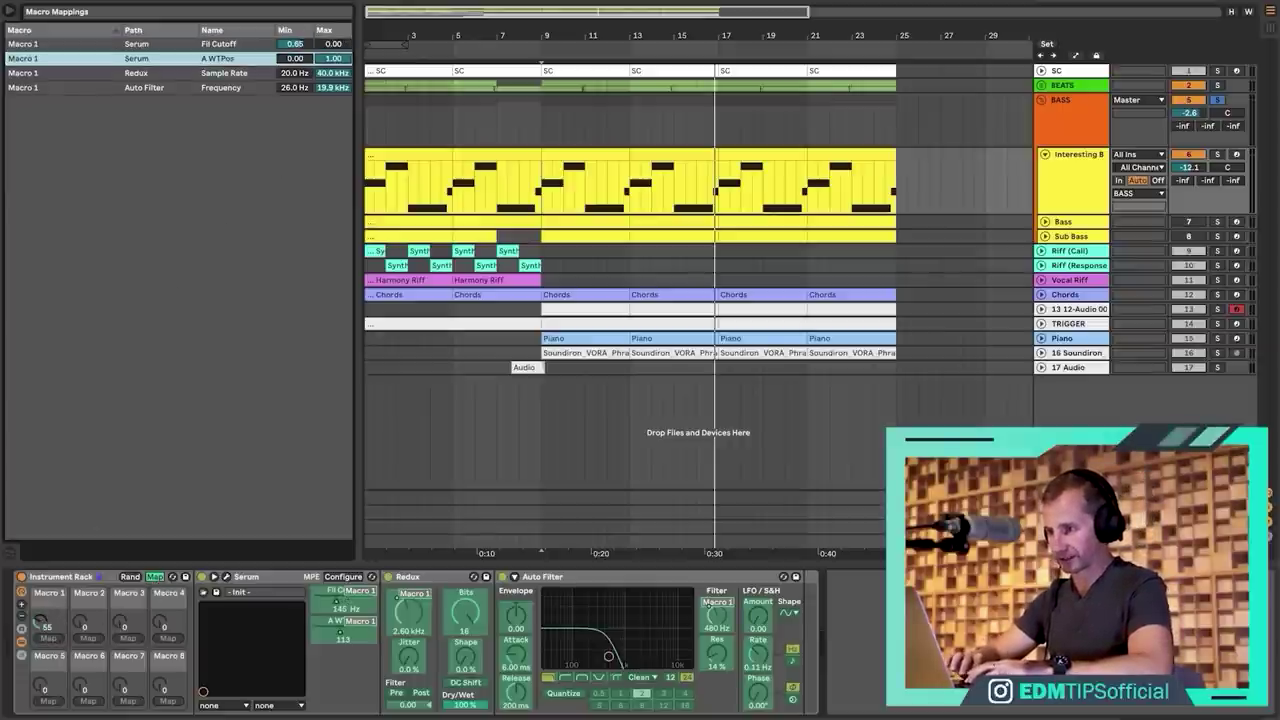
Limit Macro 1's Redux Sample Rate to 551 Hz–11.9 kHz, set Auto Filter Frequency's maximum to 2.77 kHz with a higher minimum, and finish mapping.
{"action": "mouse_move", "coordinate": [338, 73]}
{"action": "left_mouse_down"}
{"action": "mouse_move", "coordinate": [338, 105]}
{"action": "mouse_move", "coordinate": [334, 70]}
{"action": "left_mouse_up"}
{"action": "left_click", "coordinate": [338, 88]}
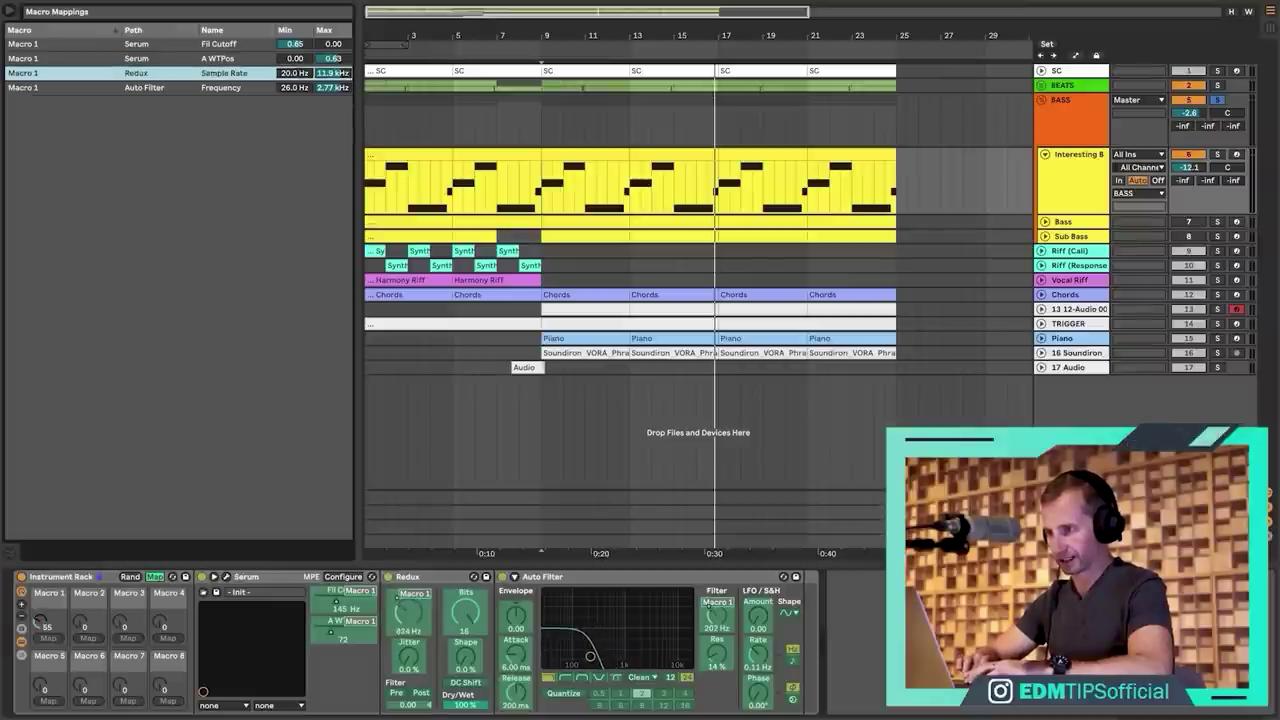
{"action": "left_click", "coordinate": [293, 87]}
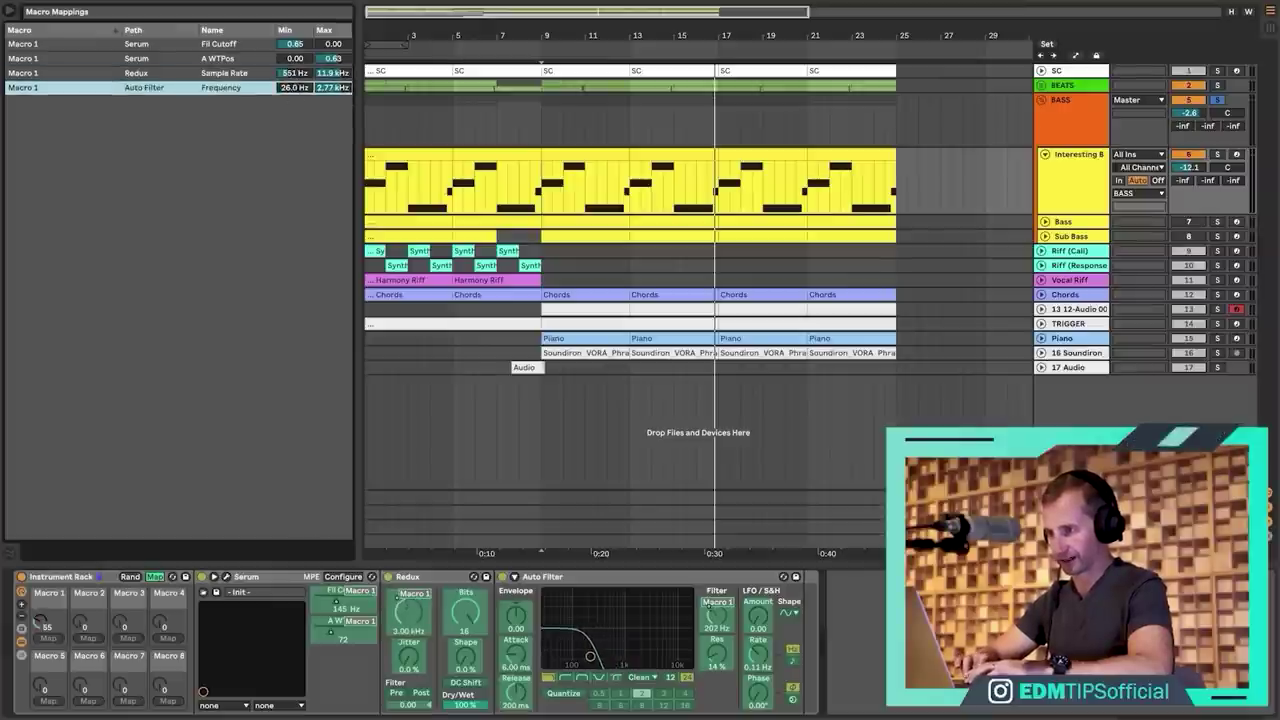
{"action": "left_click", "coordinate": [155, 577]}
Solo the Interesting Bass track, sweep Macro 1 during playback and switch Auto Filter off.
{"action": "left_click", "coordinate": [1217, 154]}
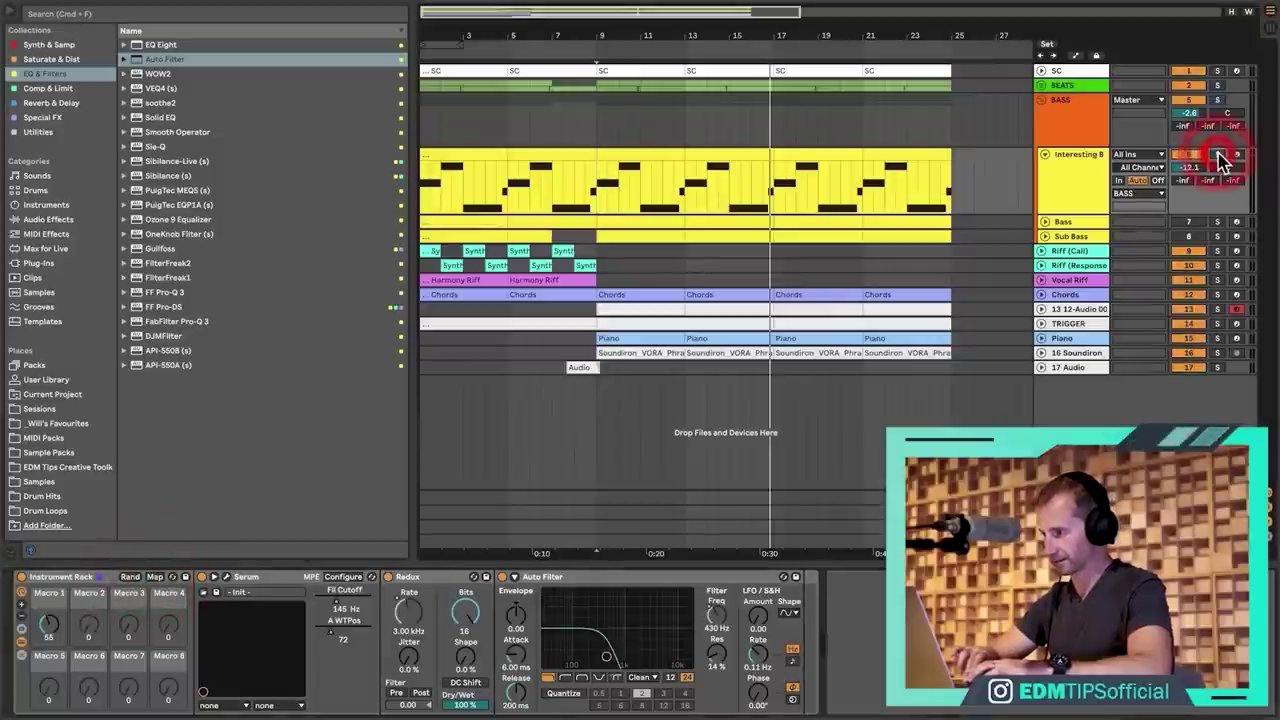
{"action": "left_click", "coordinate": [1217, 154]}
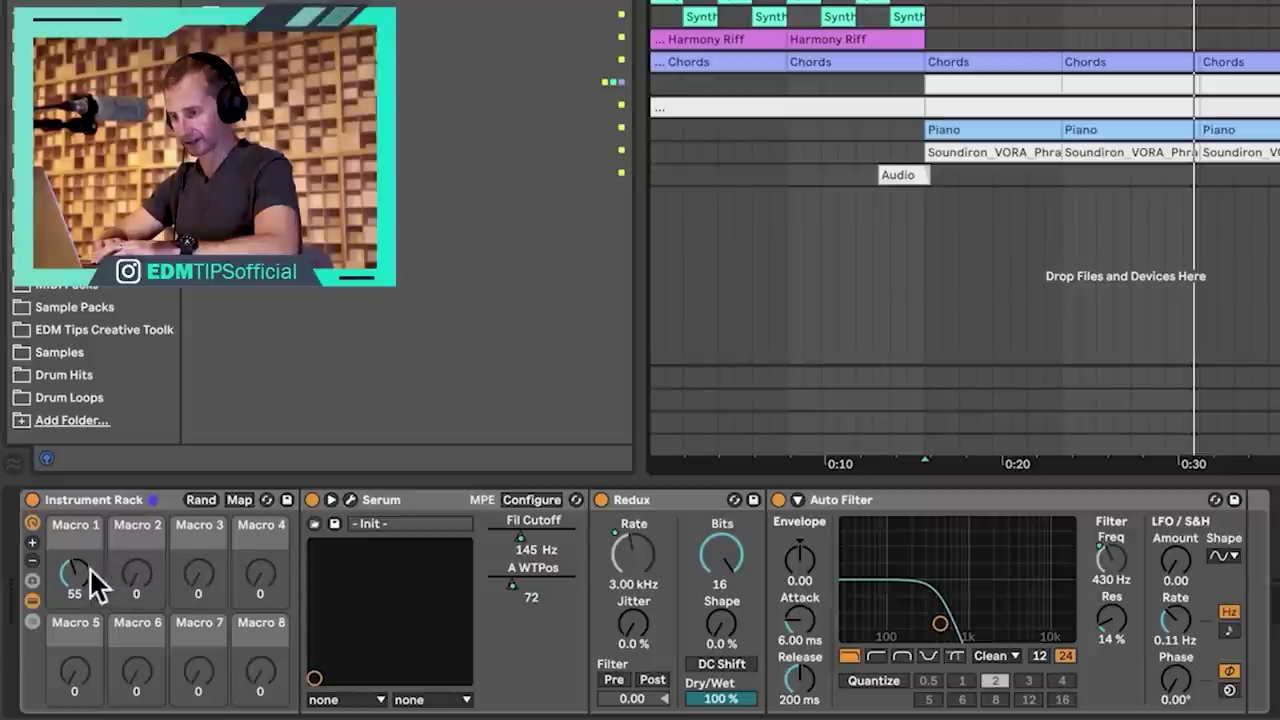
{"action": "mouse_move", "coordinate": [60, 628]}
{"action": "left_mouse_down"}
{"action": "mouse_move", "coordinate": [58, 600]}
{"action": "mouse_move", "coordinate": [54, 618]}
{"action": "left_mouse_up"}
{"action": "mouse_move", "coordinate": [84, 566]}
{"action": "left_mouse_down"}
{"action": "mouse_move", "coordinate": [84, 500]}
{"action": "mouse_move", "coordinate": [75, 665]}
{"action": "mouse_move", "coordinate": [75, 564]}
{"action": "left_mouse_up"}
{"action": "key", "text": "space"}
{"action": "left_click", "coordinate": [778, 499]}
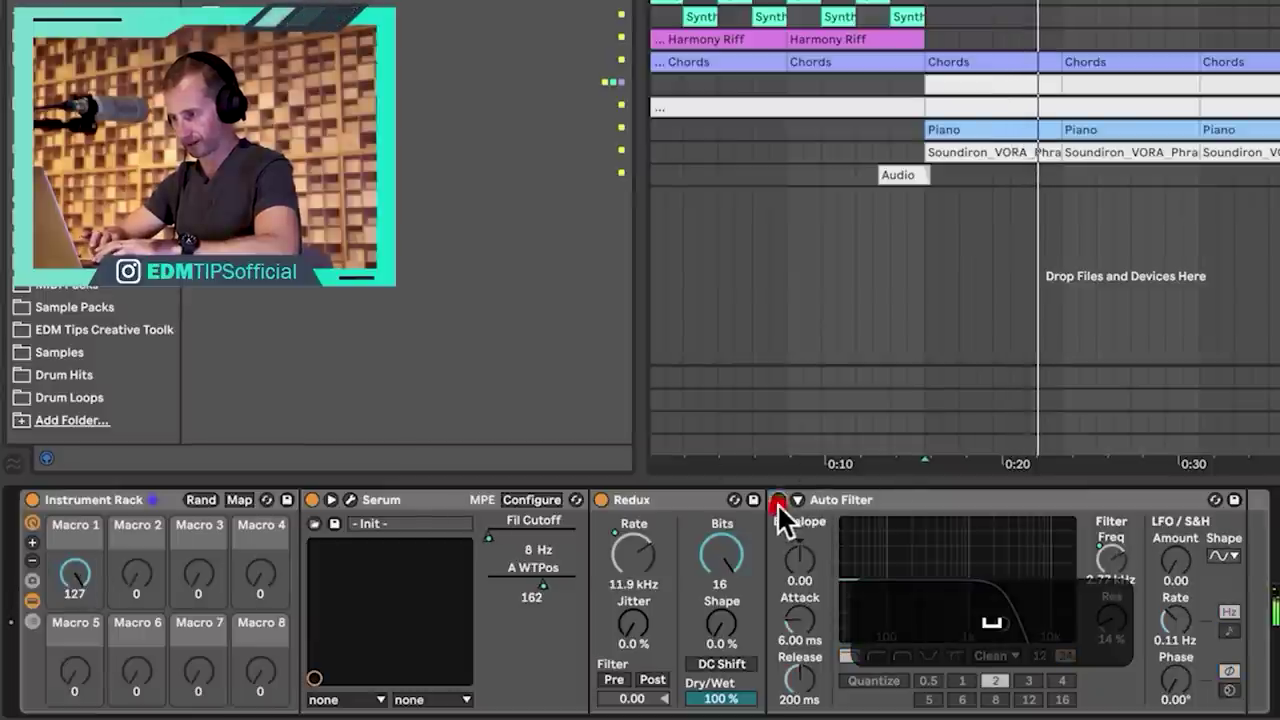
{"action": "left_click_drag", "start_coordinate": [70, 574], "coordinate": [70, 612]}
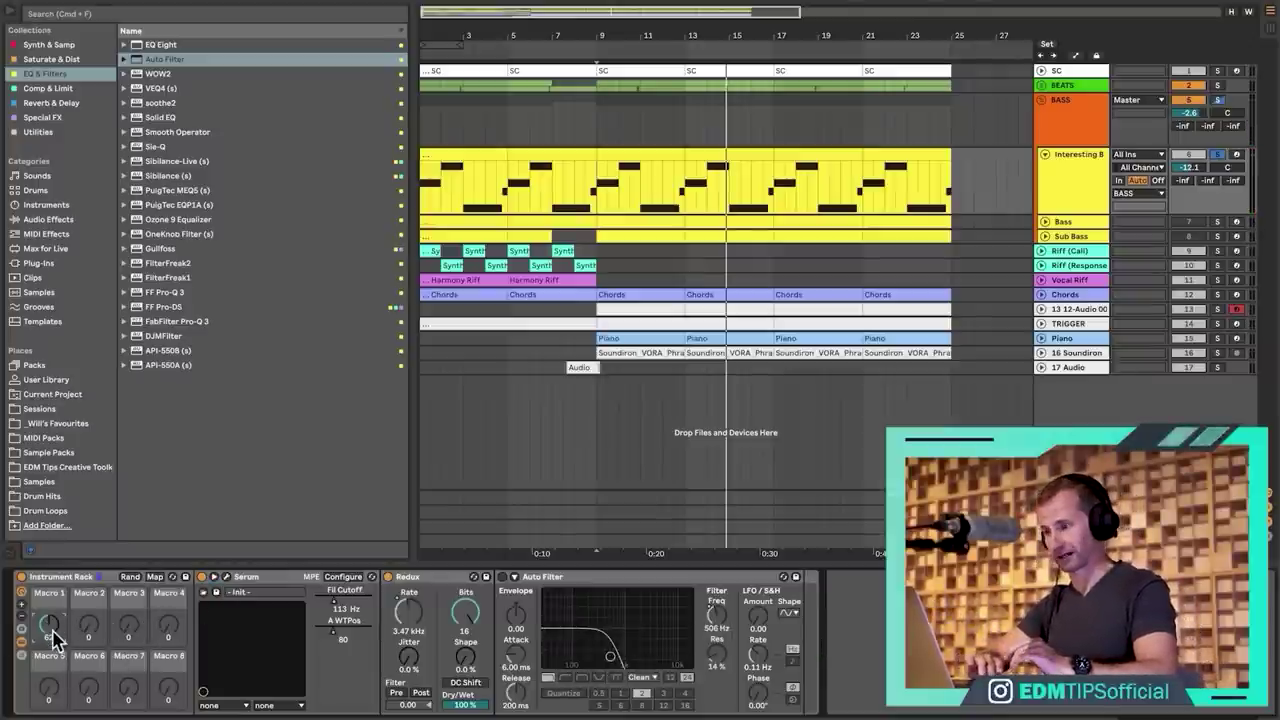
Unsolo and reactivate the Bass and Sub Bass tracks, and add EQ Eight after the Interesting Bass rack with its low cut at 499 Hz.
{"action": "left_click", "coordinate": [1097, 168]}
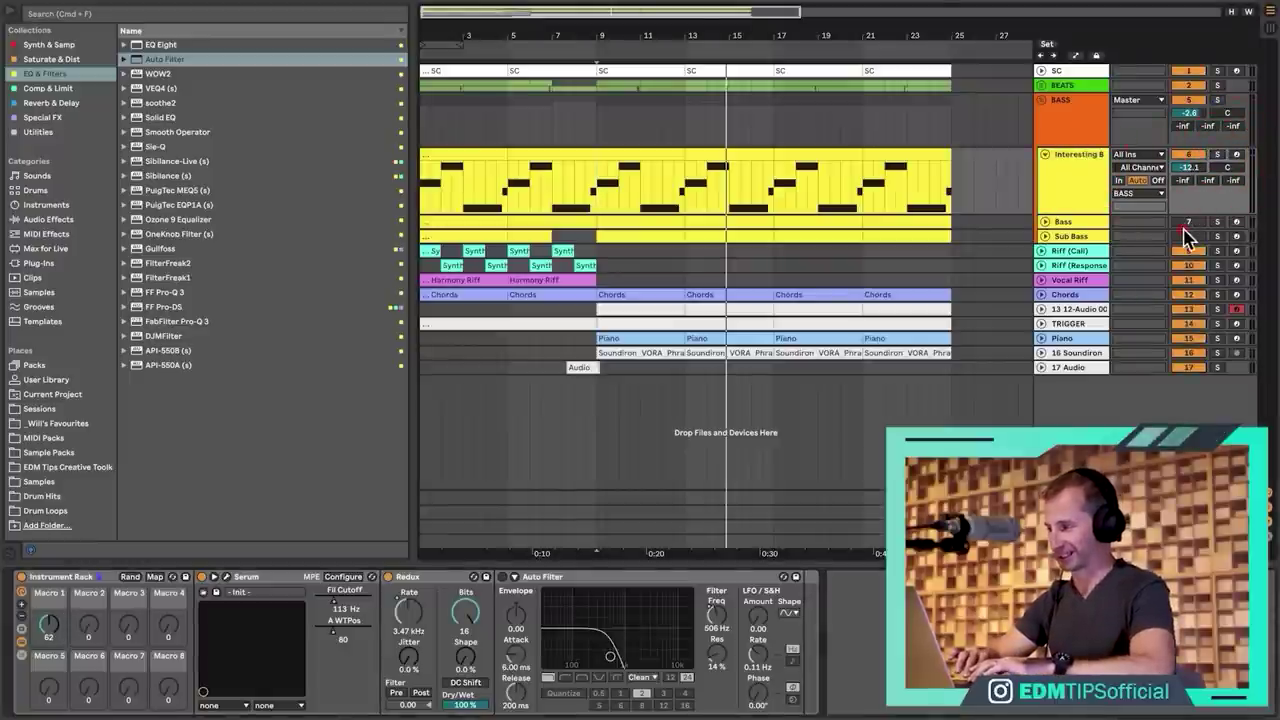
{"action": "left_click", "coordinate": [1185, 224]}
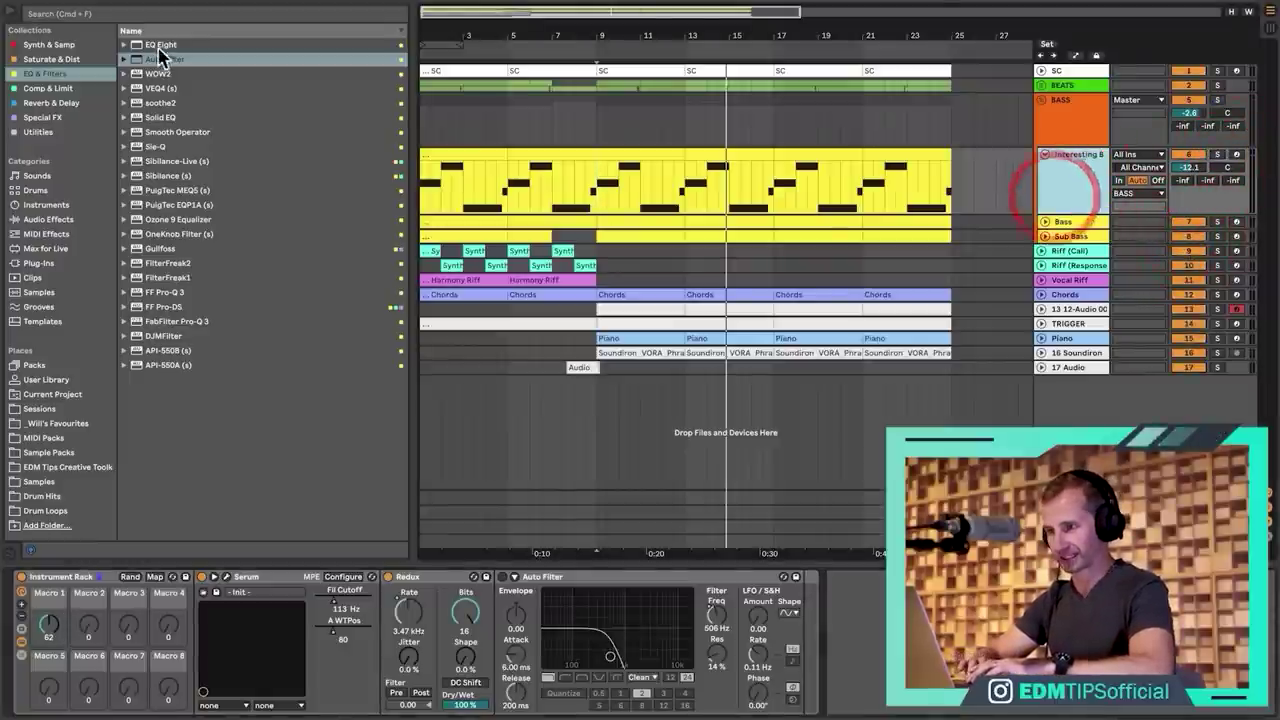
{"action": "left_click", "coordinate": [140, 46]}
{"action": "left_click_drag", "start_coordinate": [150, 52], "coordinate": [937, 626]}
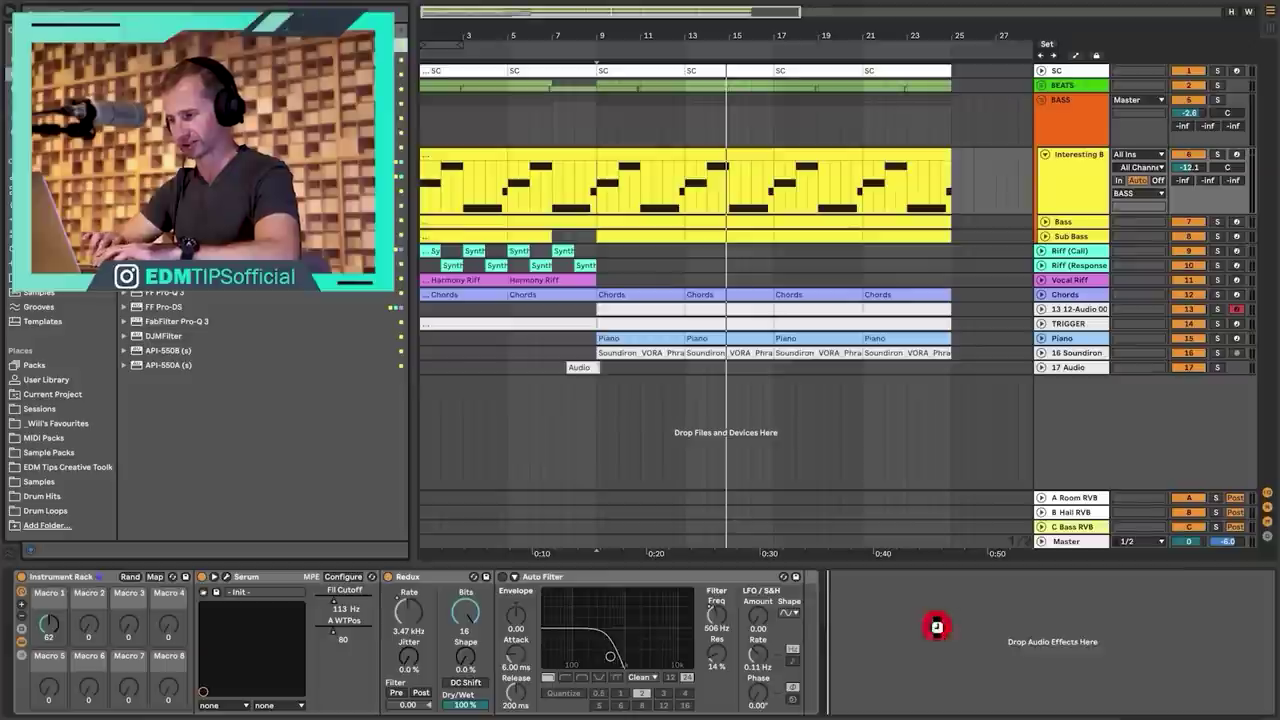
{"action": "left_click_drag", "start_coordinate": [845, 610], "coordinate": [845, 520]}
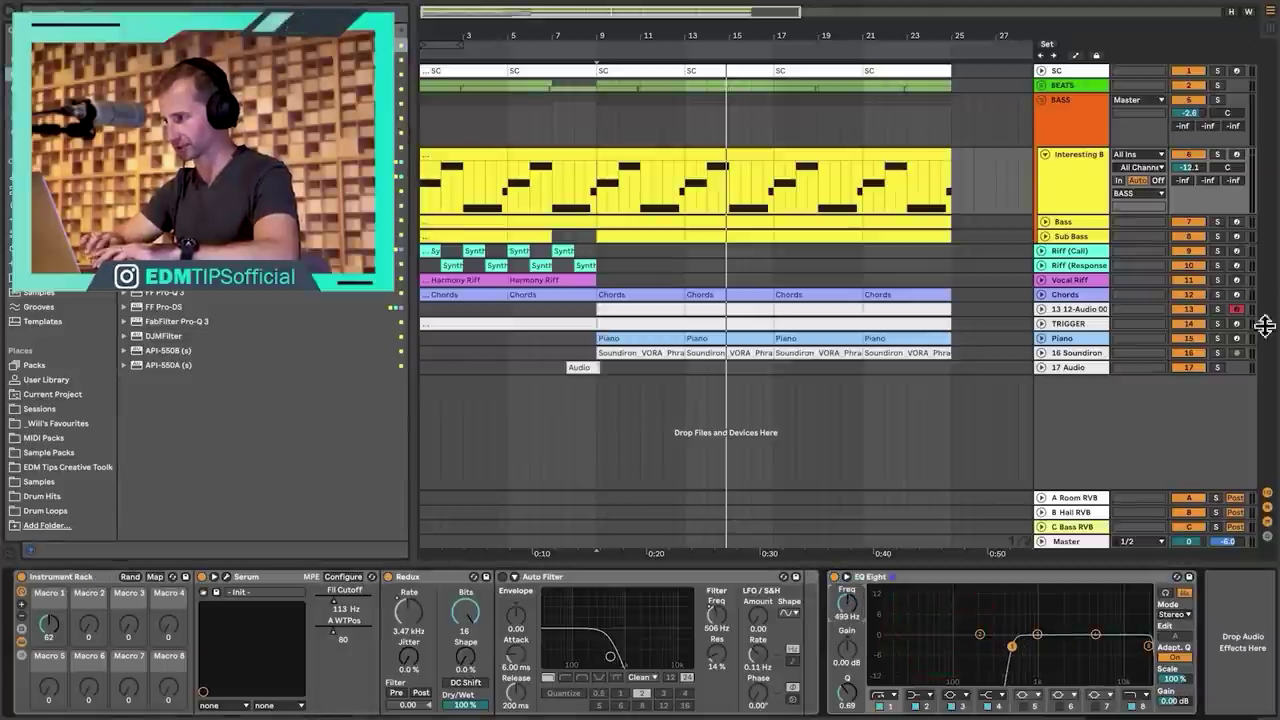
Compare the mix with Interesting Bass off and on, set its volume to -12.0 dB and sweep Macro 1 during playback.
{"action": "left_click", "coordinate": [1194, 157]}
{"action": "key", "text": "space"}
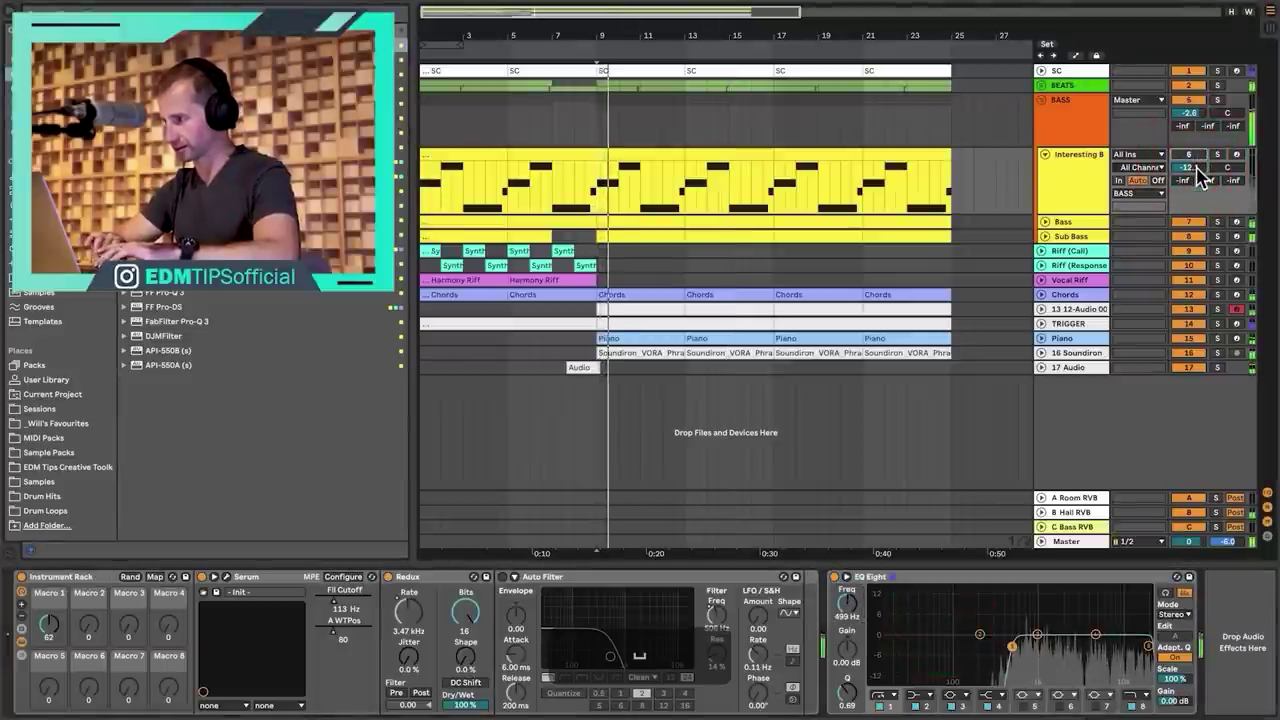
{"action": "left_click", "coordinate": [1193, 155]}
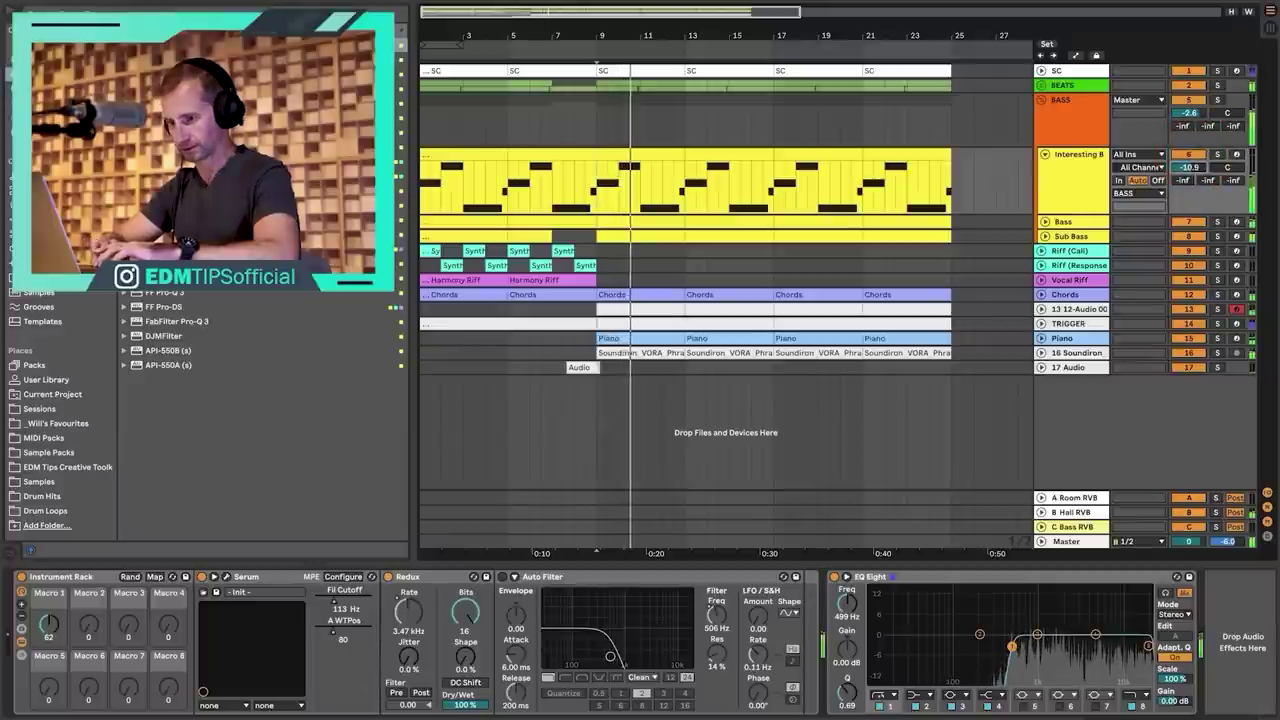
{"action": "left_click_drag", "start_coordinate": [50, 637], "coordinate": [50, 547]}
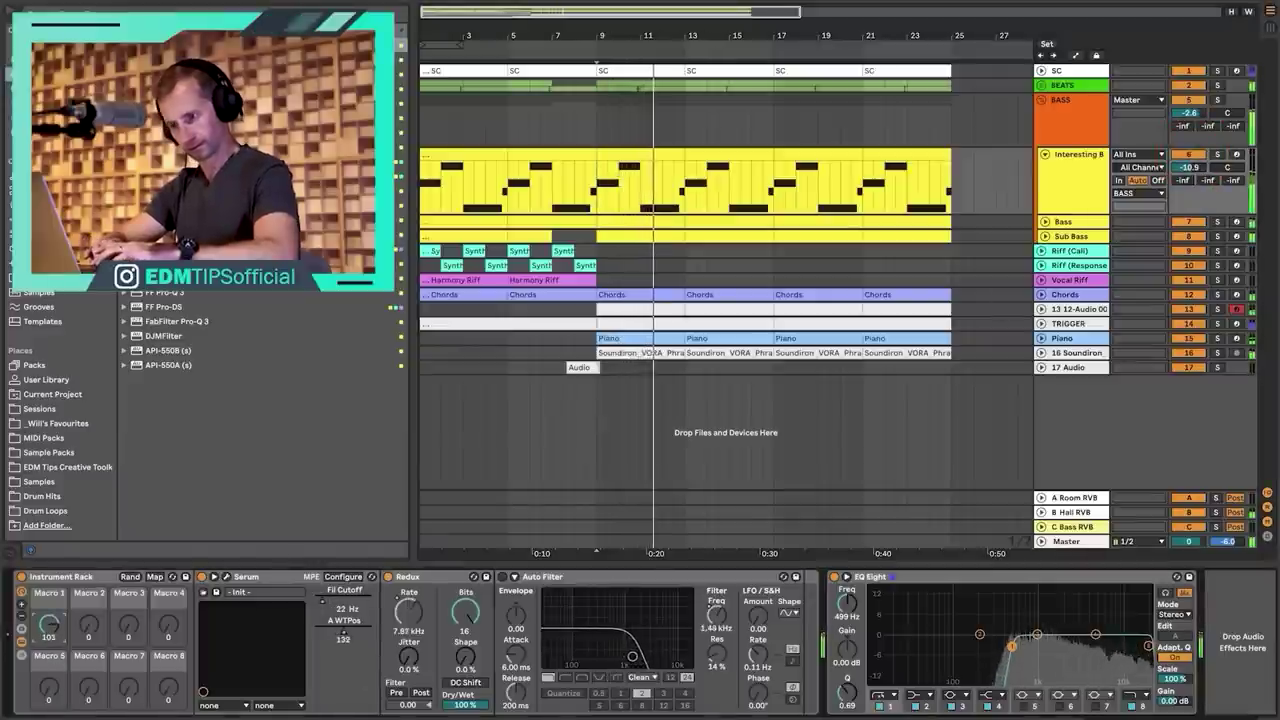
{"action": "left_click_drag", "start_coordinate": [1188, 168], "coordinate": [1188, 180]}
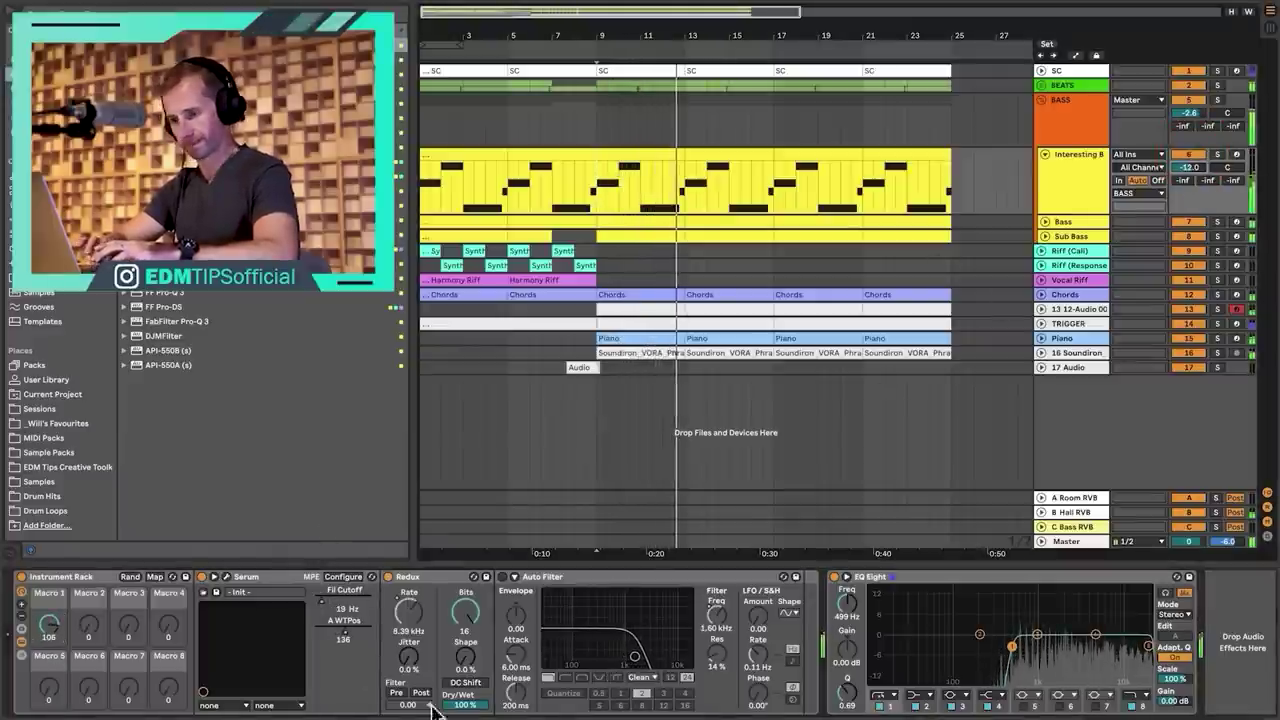
{"action": "left_click_drag", "start_coordinate": [49, 628], "coordinate": [49, 692]}
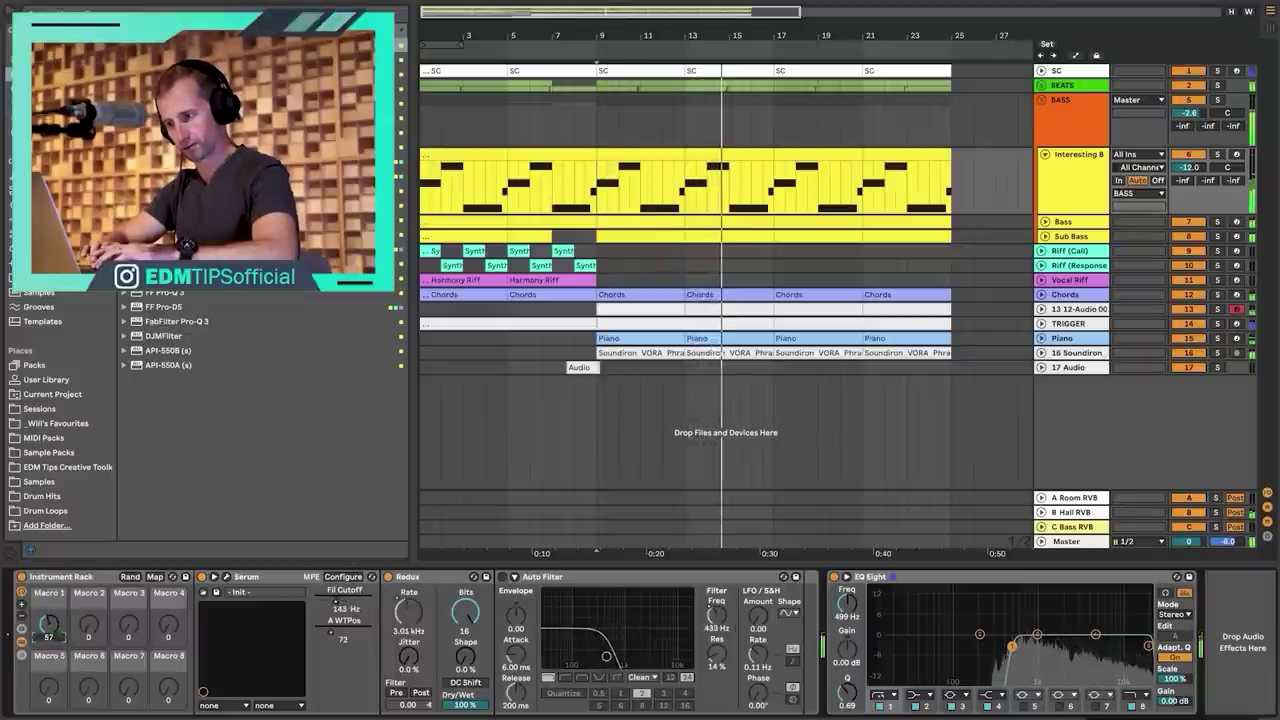
{"action": "left_click_drag", "start_coordinate": [48, 625], "coordinate": [48, 600]}
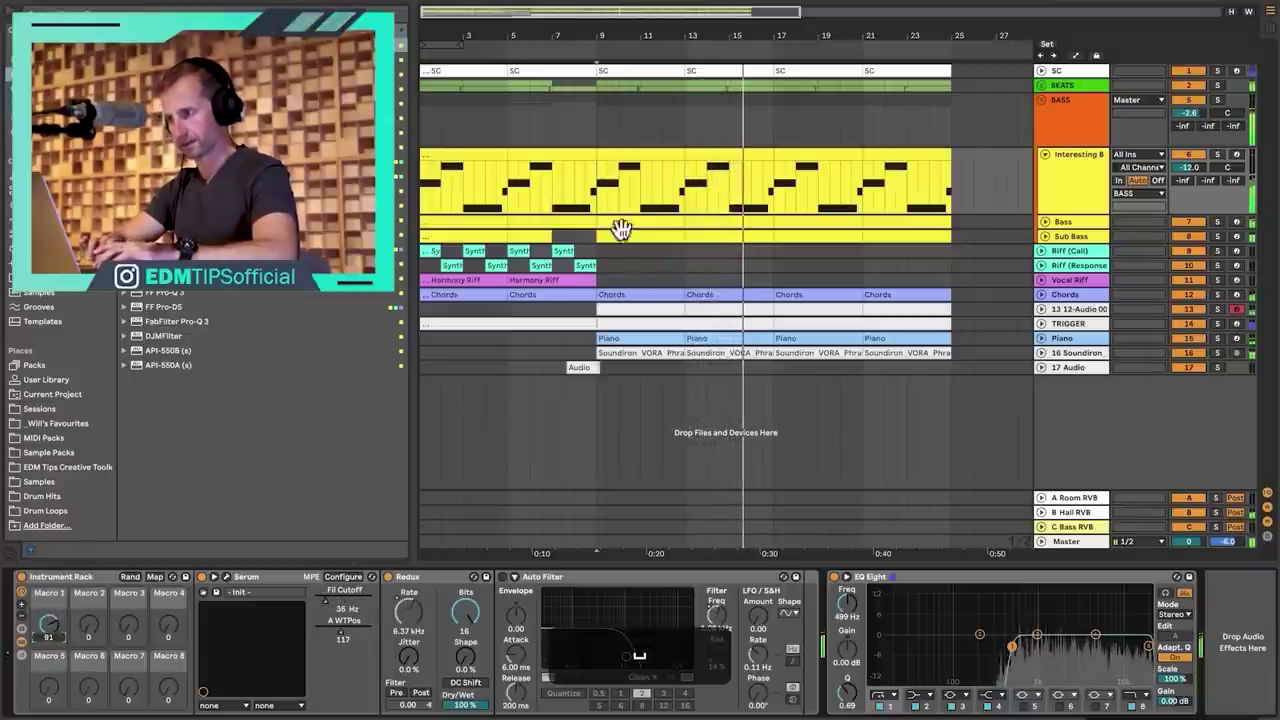
Transpose all notes in the Interesting Bass clip at bar 13 up one octave and return to the track's devices.
{"action": "double_click", "coordinate": [692, 150]}
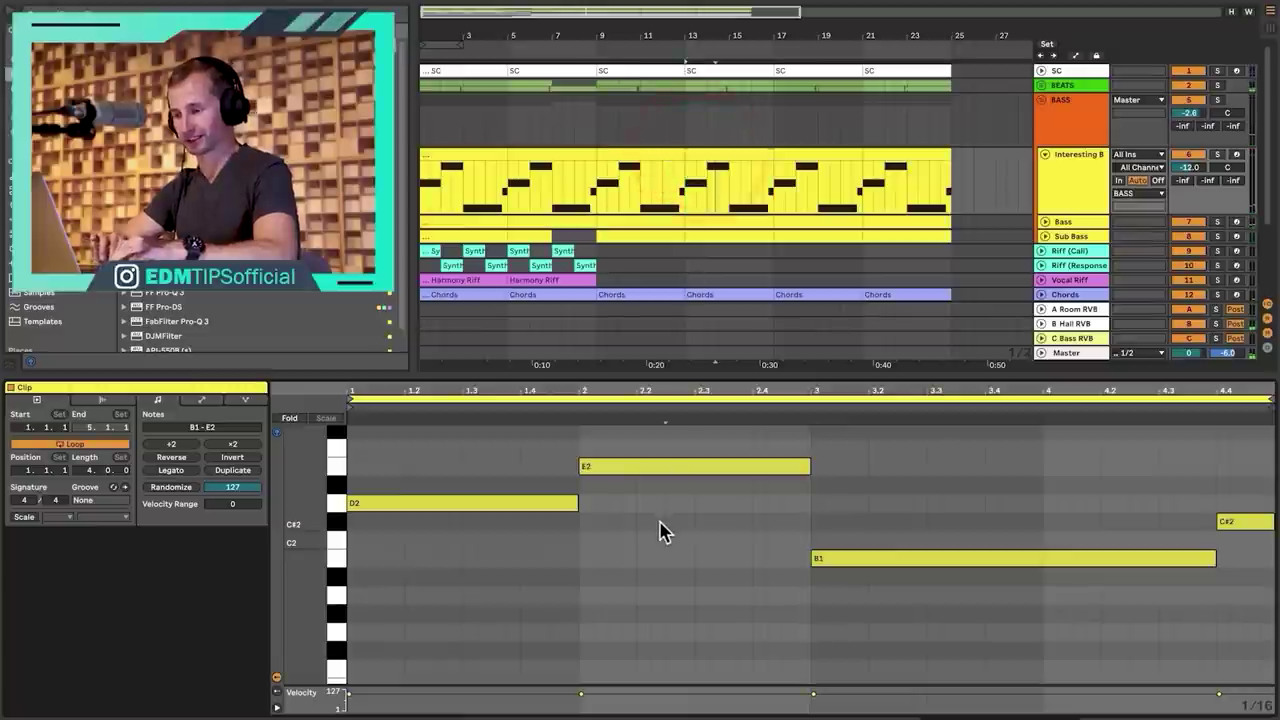
{"action": "left_click", "coordinate": [660, 528]}
{"action": "key", "text": "super+a"}
{"action": "key", "text": "shift+super+Up"}
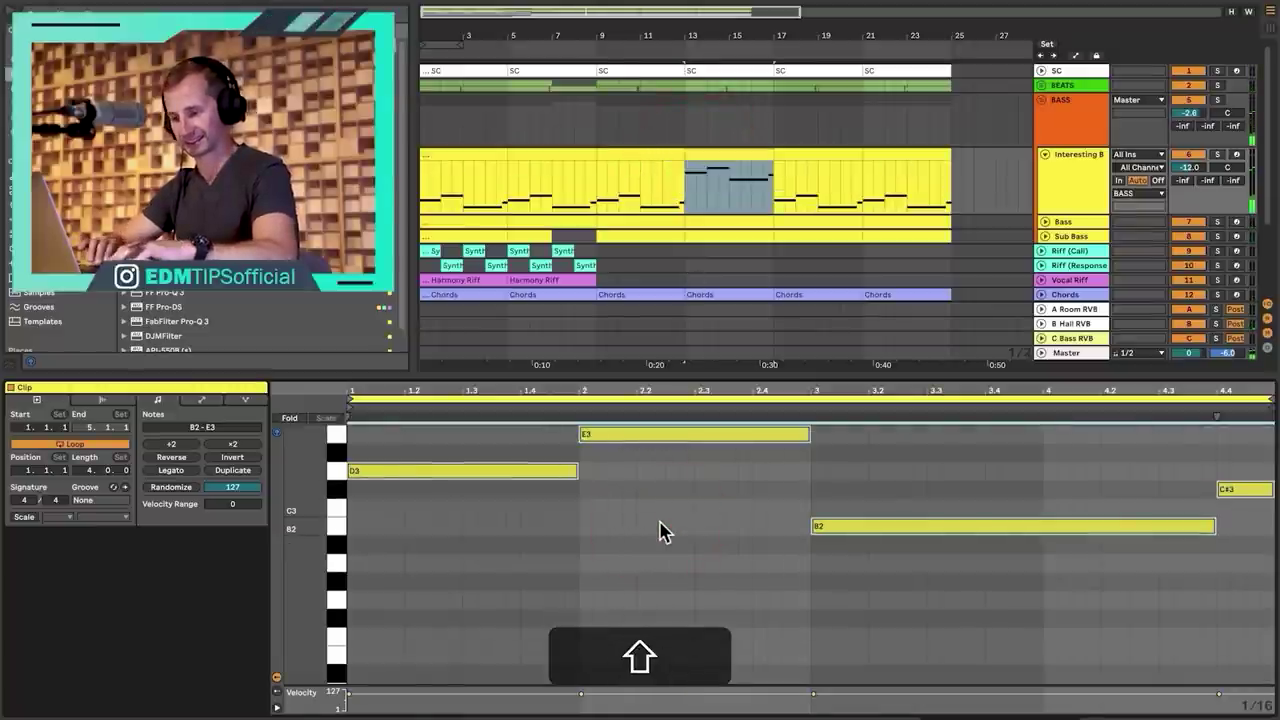
{"action": "key", "text": "shift+Tab"}
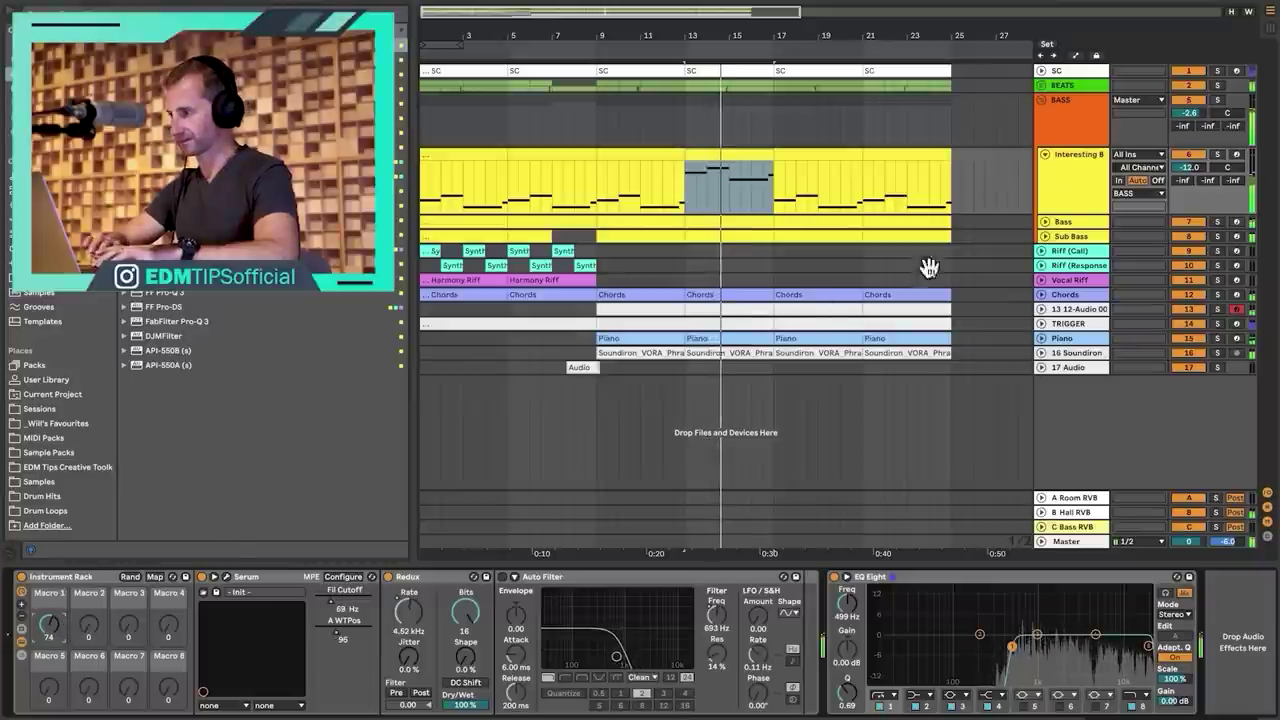
Delete the Interesting Bass track from the BASS group.
{"action": "left_click", "coordinate": [1057, 195]}
{"action": "key", "text": "BackSpace"}
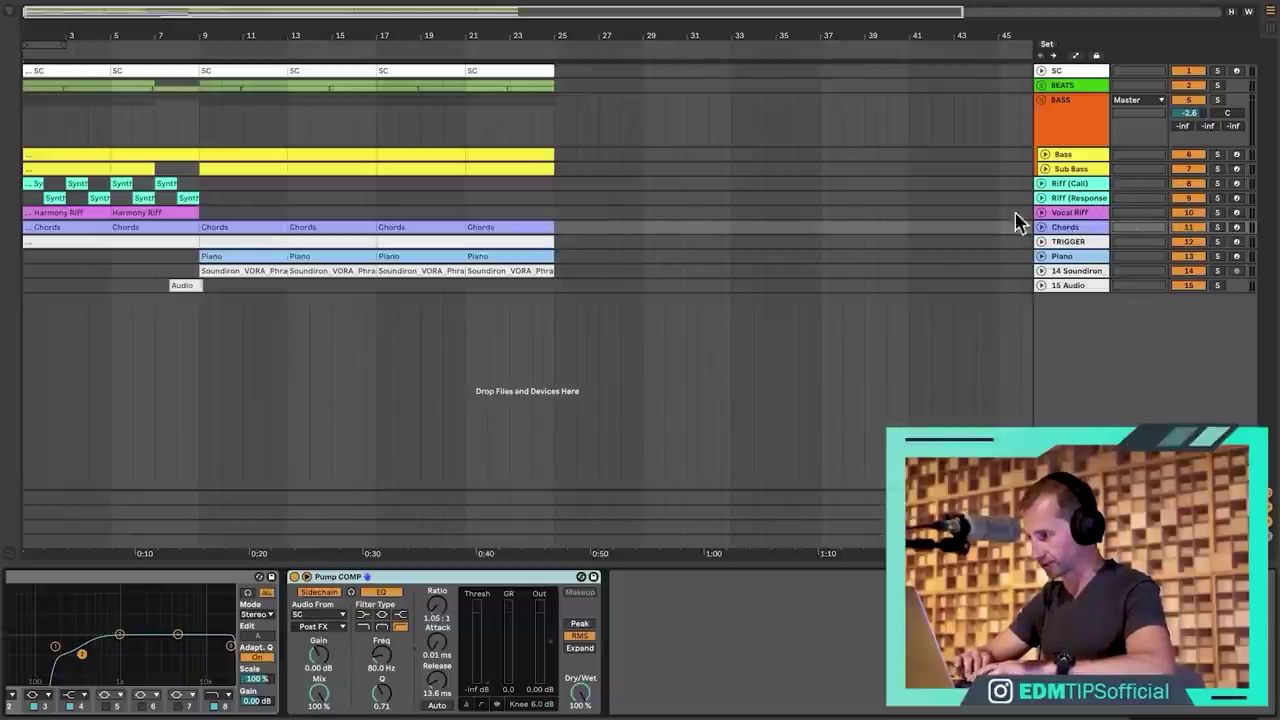
Solo and unfold the Vocal Riff track, and loop its first Harmony Riff clip.
{"action": "scroll", "coordinate": [394, 212], "scroll_direction": "left", "scroll_amount": 1}
{"action": "left_click", "coordinate": [1213, 214]}
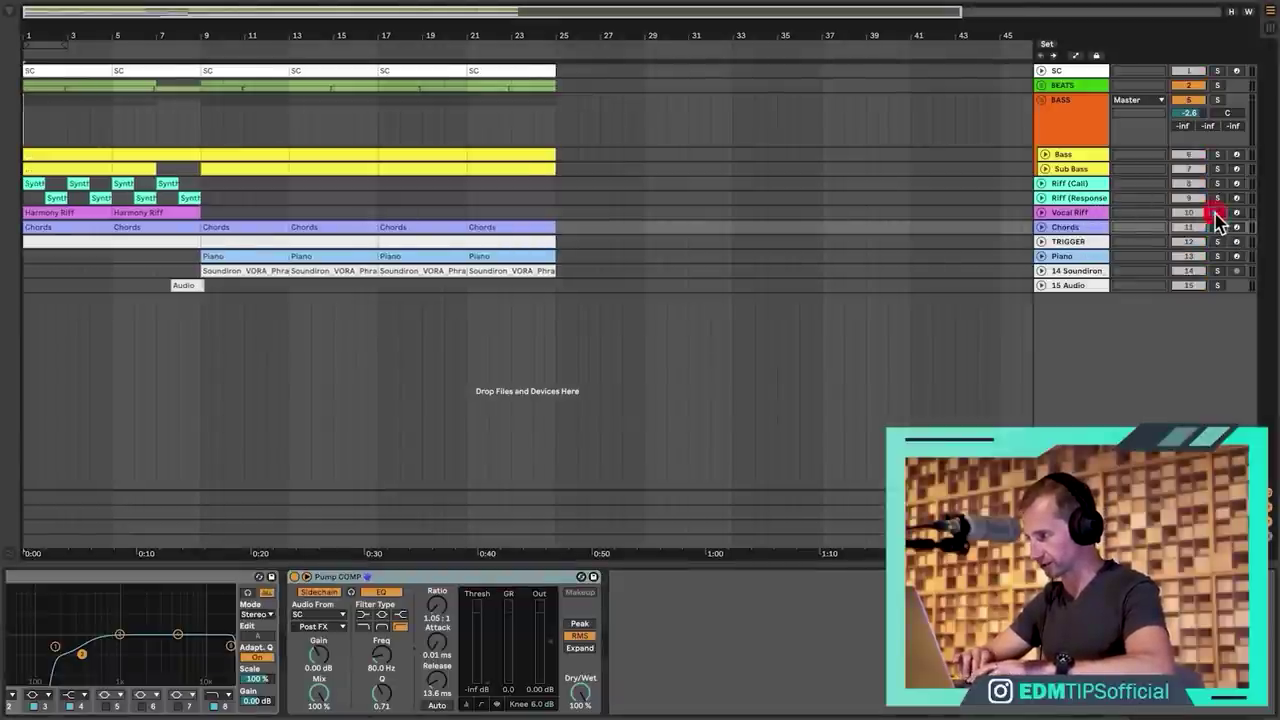
{"action": "left_click", "coordinate": [1060, 218]}
{"action": "left_click", "coordinate": [1042, 212]}
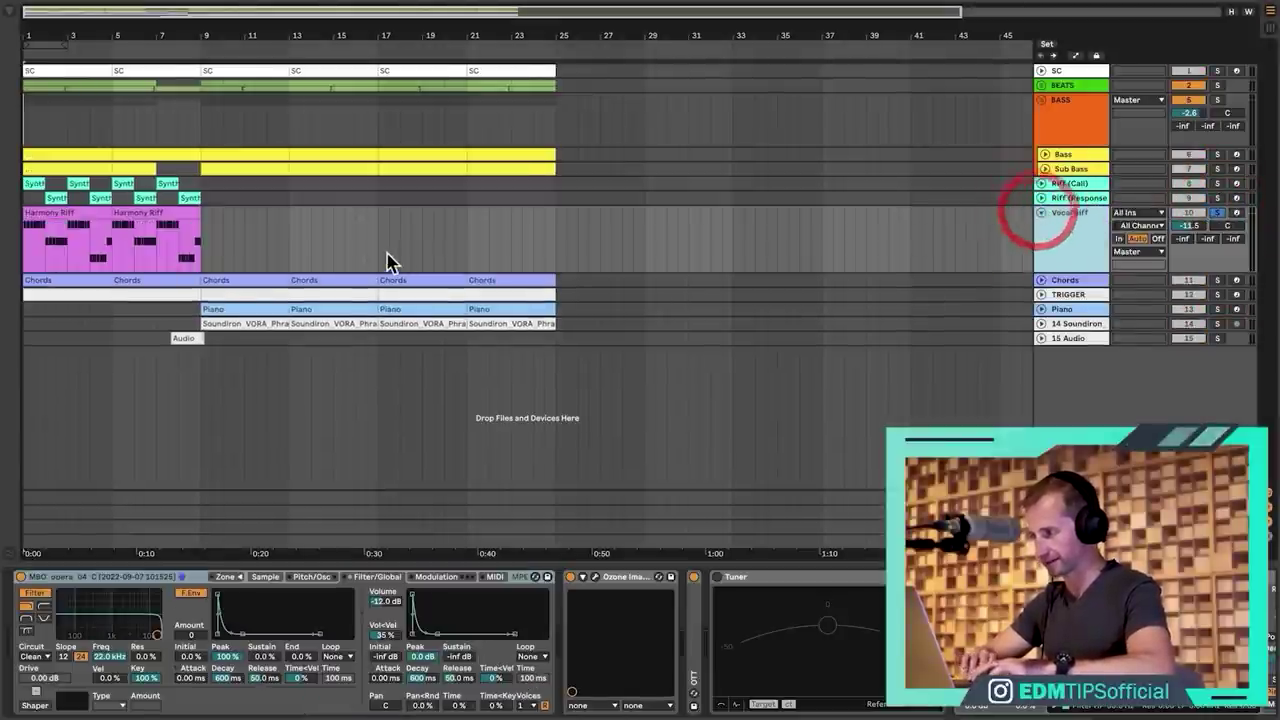
{"action": "left_click", "coordinate": [111, 244]}
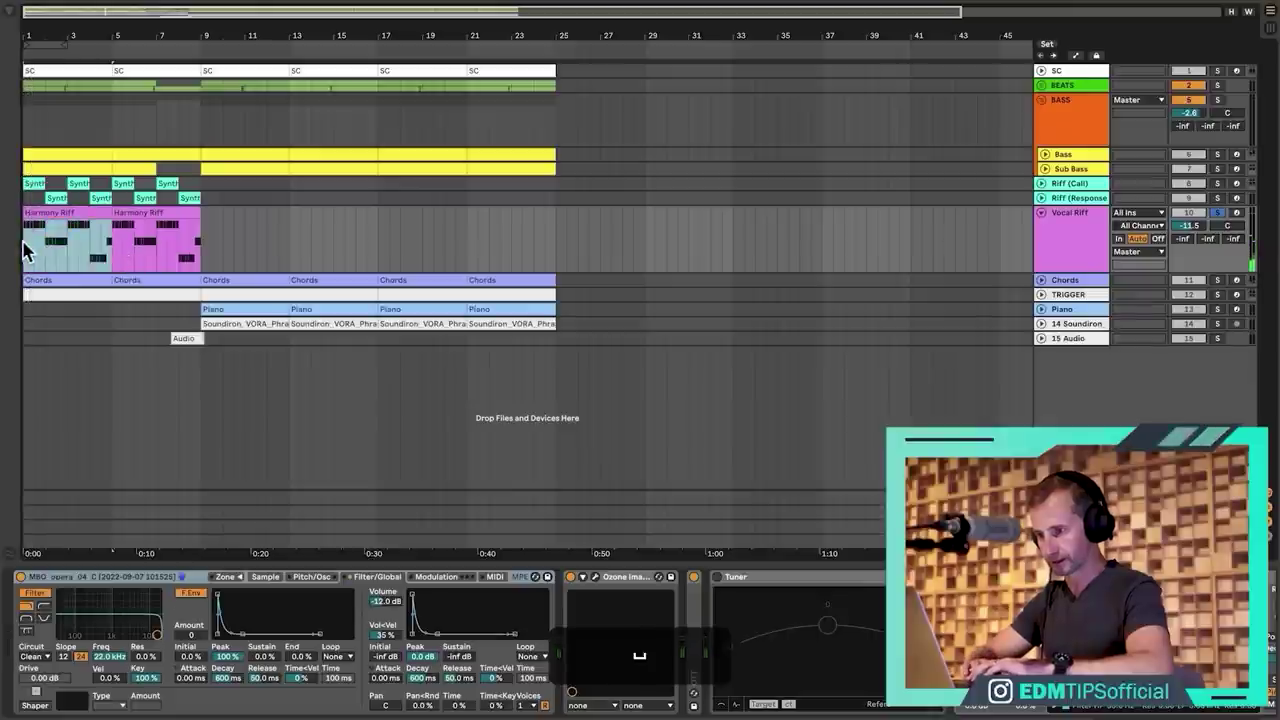
{"action": "key", "text": "super+l"}
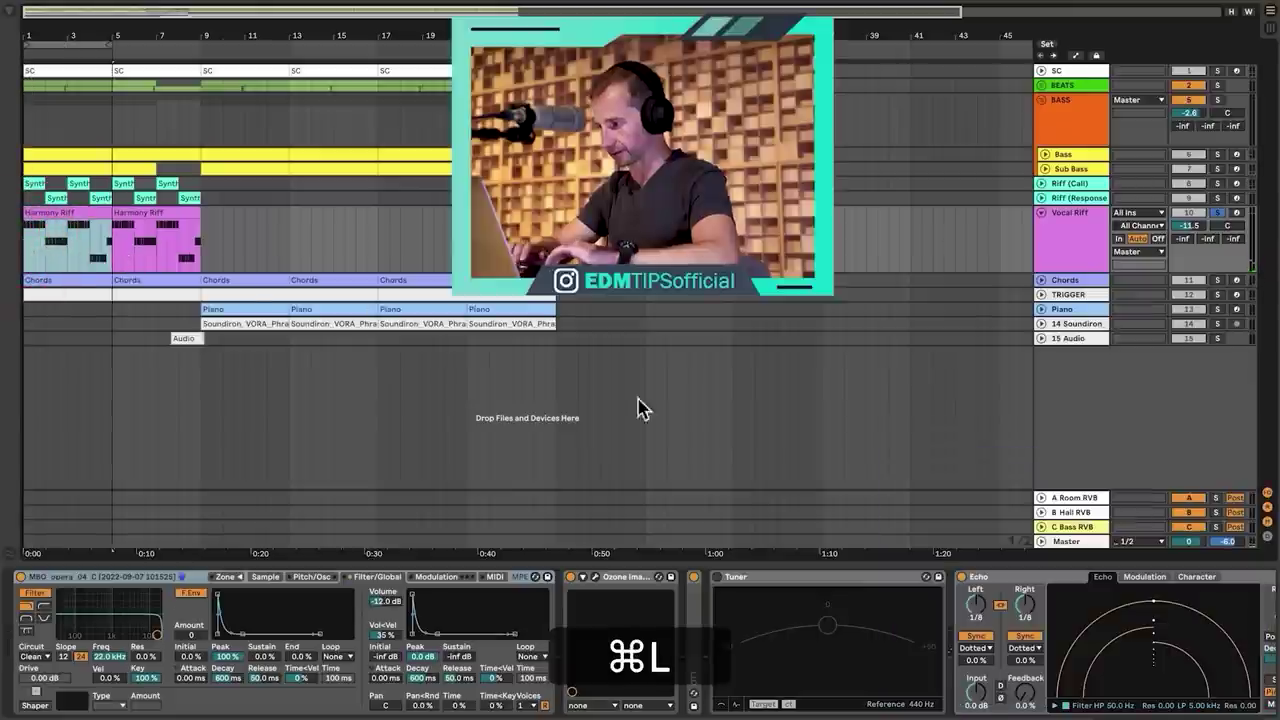
Remove Echo and Tuner from the Vocal Riff track's device chain and play the loop.
{"action": "left_click", "coordinate": [1020, 580]}
{"action": "key", "text": "BackSpace"}
{"action": "left_click", "coordinate": [777, 578]}
{"action": "key", "text": "BackSpace"}
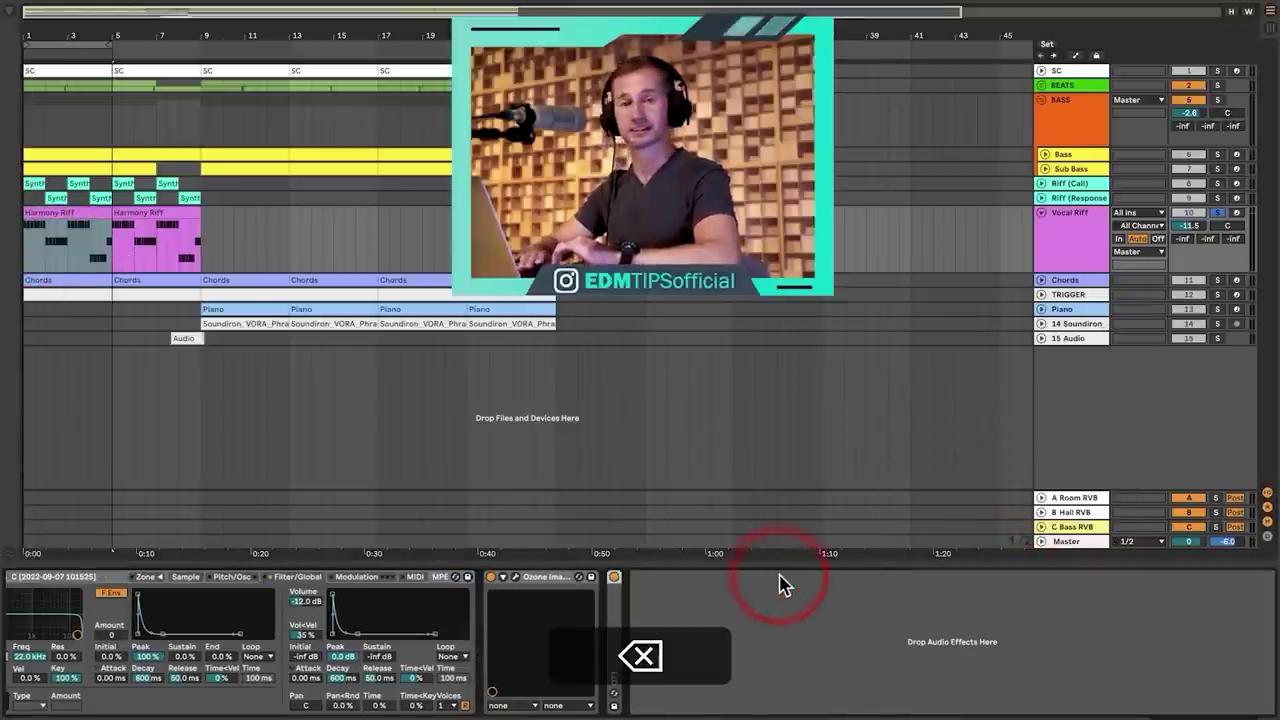
{"action": "key", "text": "space"}
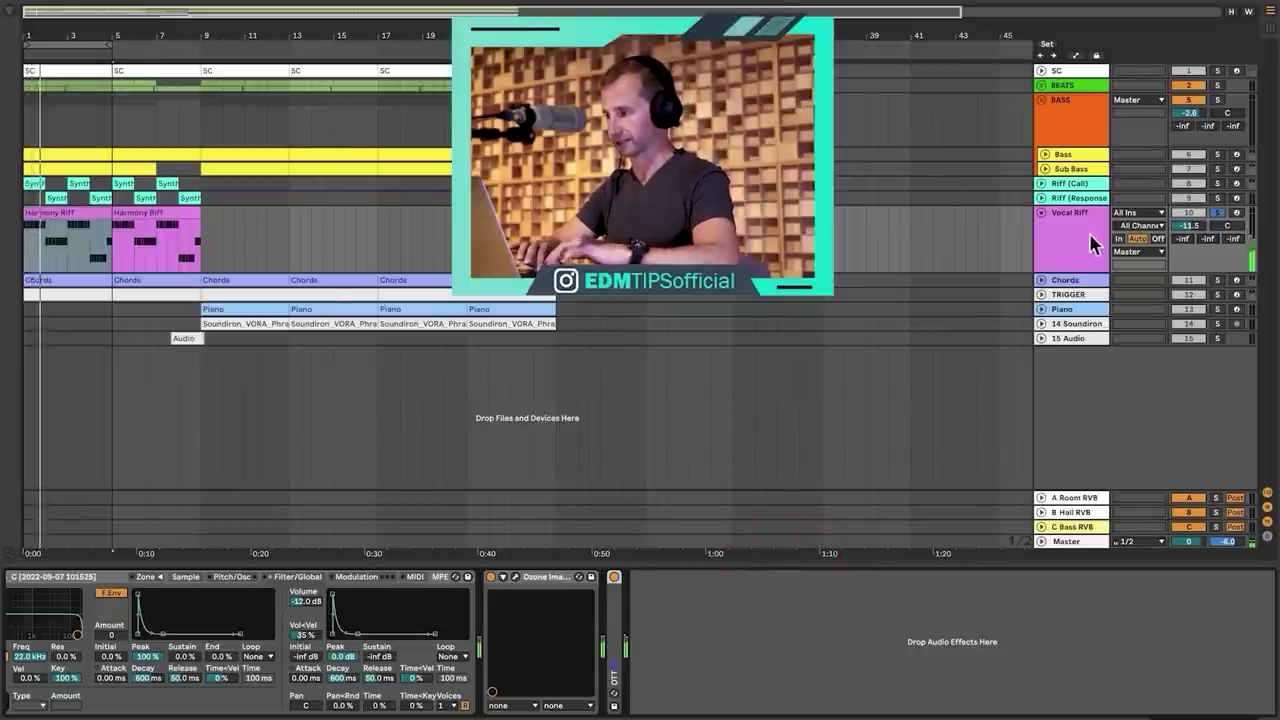
{"action": "left_click", "coordinate": [1098, 247]}
{"action": "key", "text": "space"}
Create a fourth return track in Session View and name it Vocal FX.
{"action": "key", "text": "Tab"}
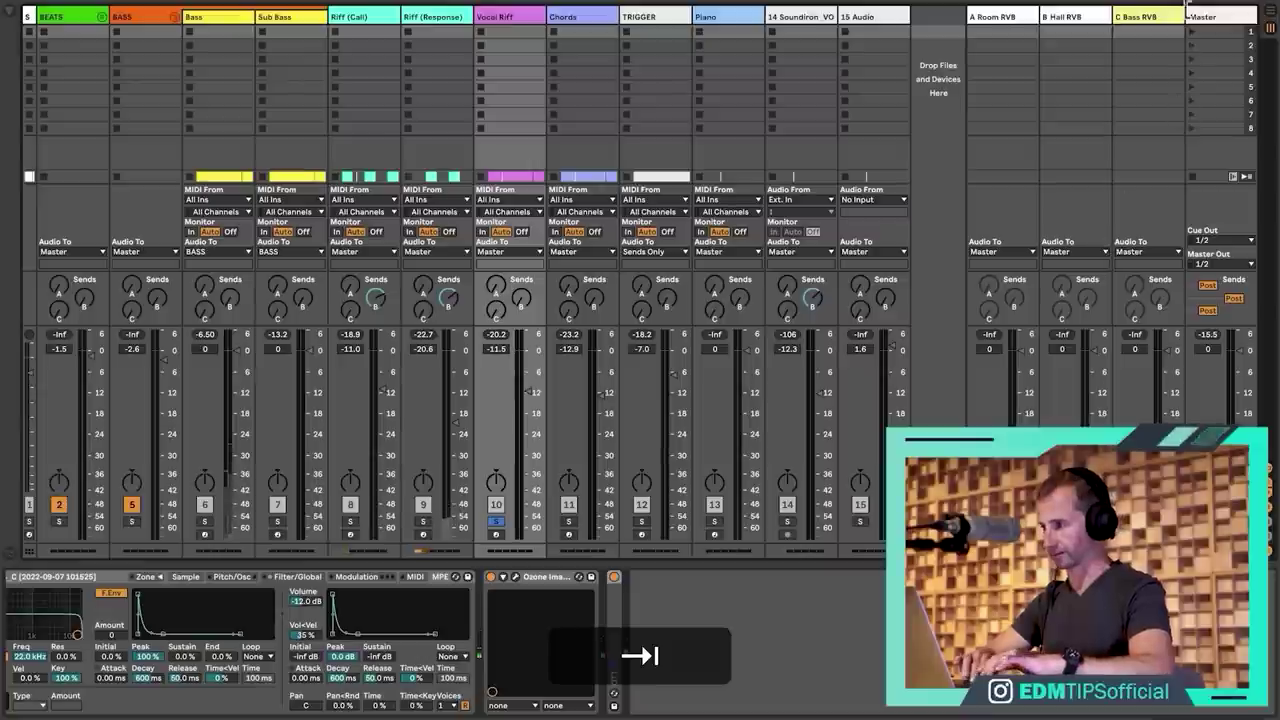
{"action": "left_click", "coordinate": [1148, 20]}
{"action": "key", "text": "alt+super+t"}
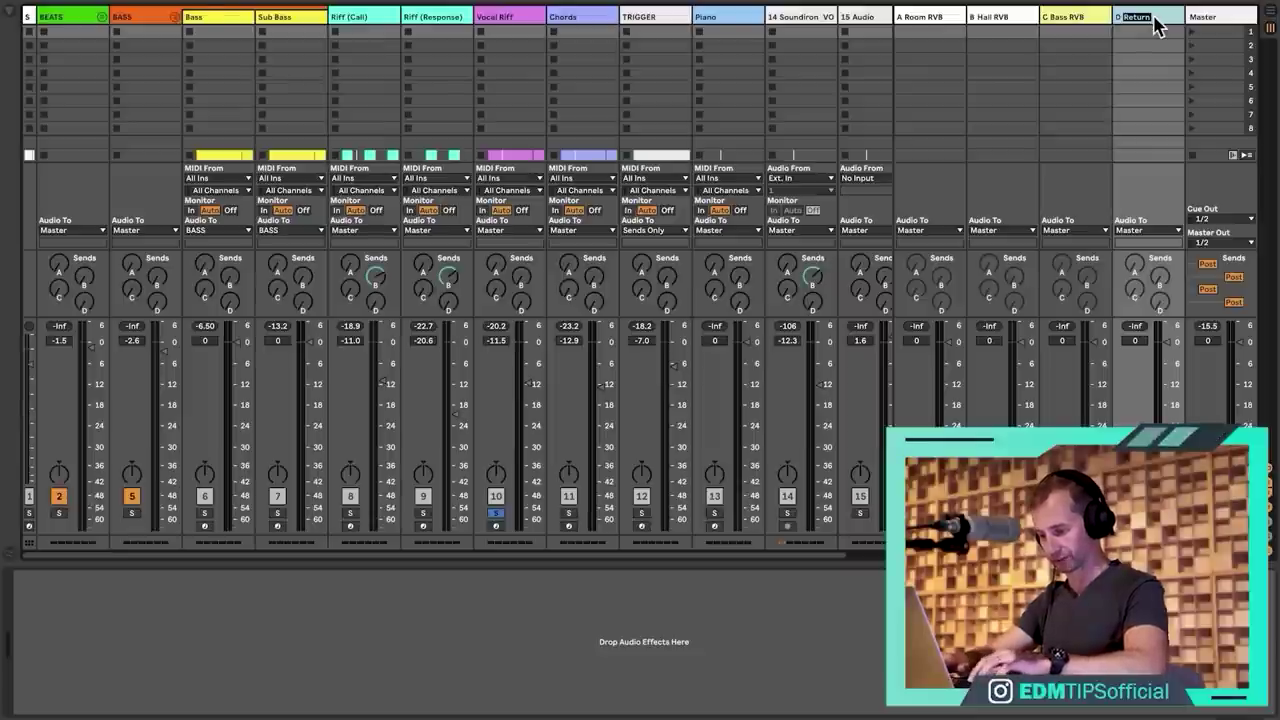
{"action": "key", "text": "shift"}
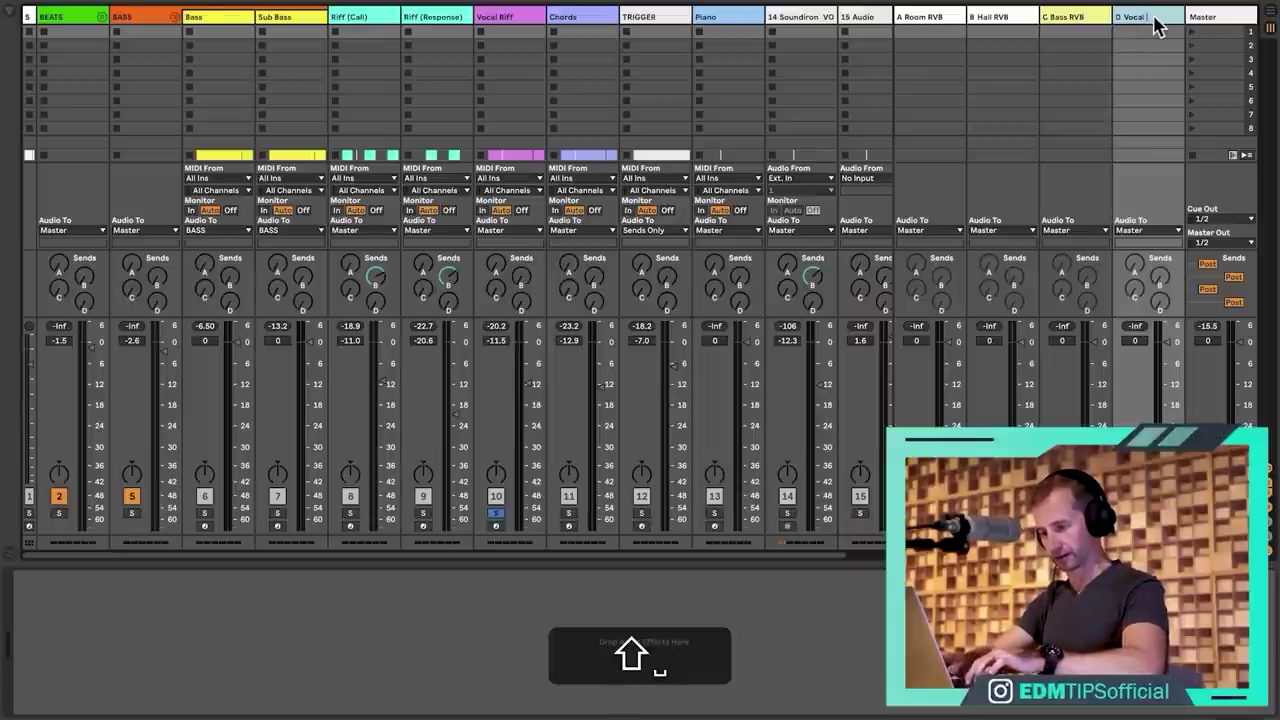
{"action": "key", "text": "shift+Return"}
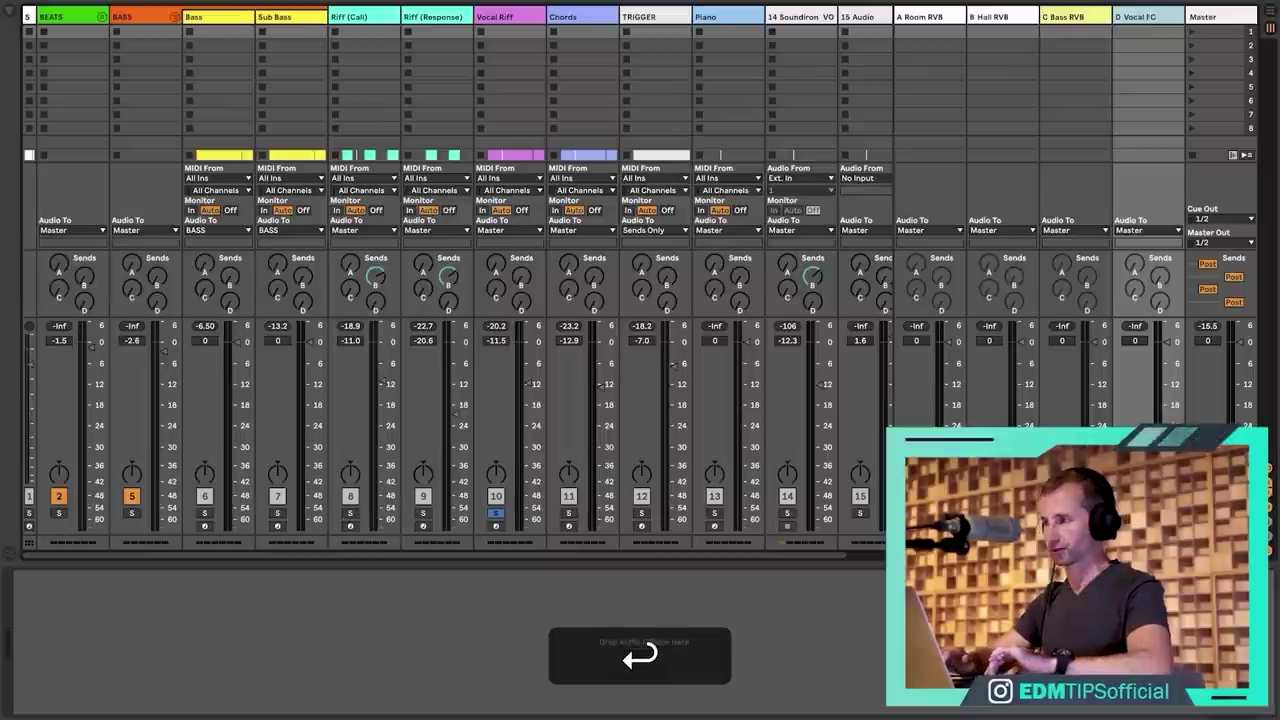
{"action": "key", "text": "super+r"}
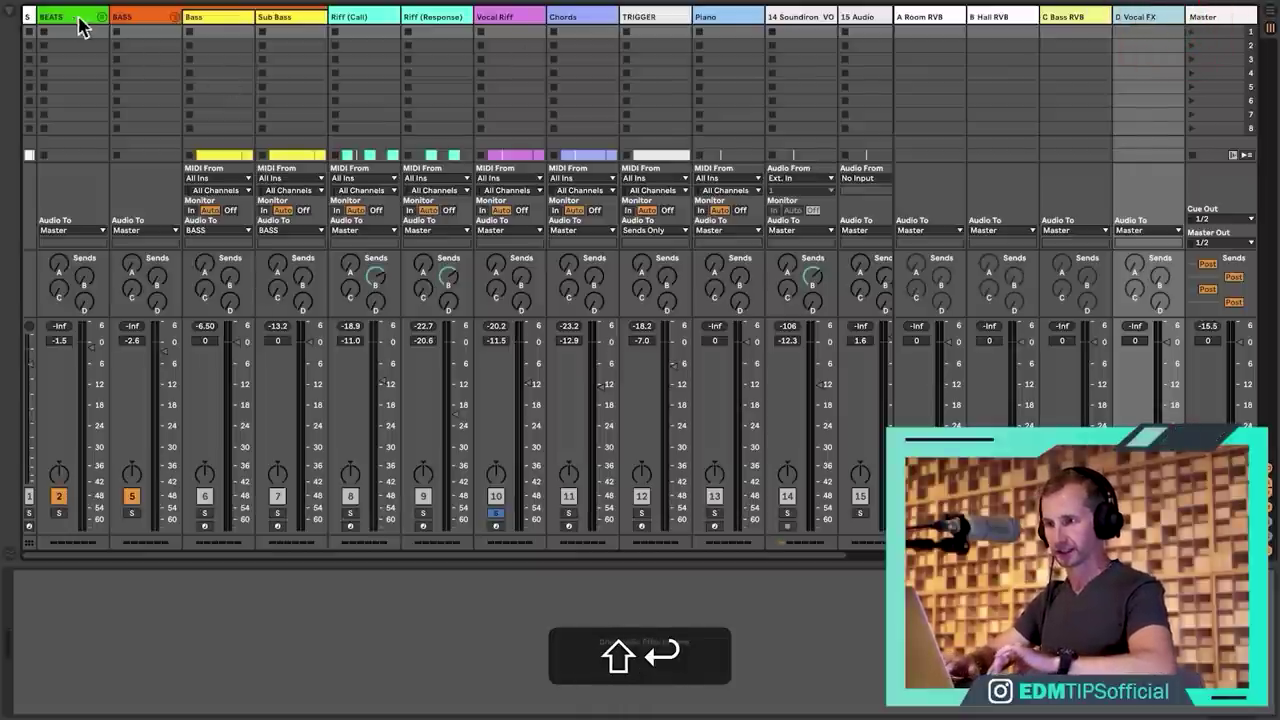
Add Live's Delay to the Vocal FX return with Ping Pong on and Dry/Wet at 100%.
{"action": "left_click", "coordinate": [3, 10]}
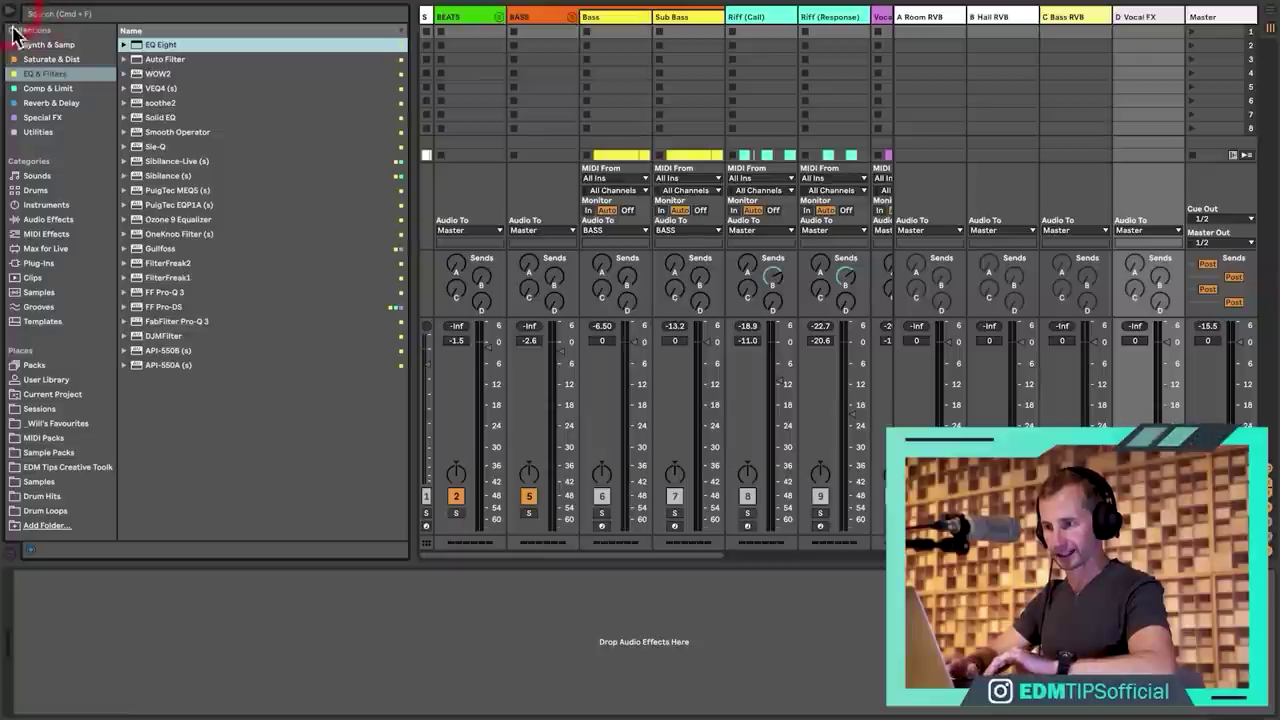
{"action": "left_click", "coordinate": [52, 103]}
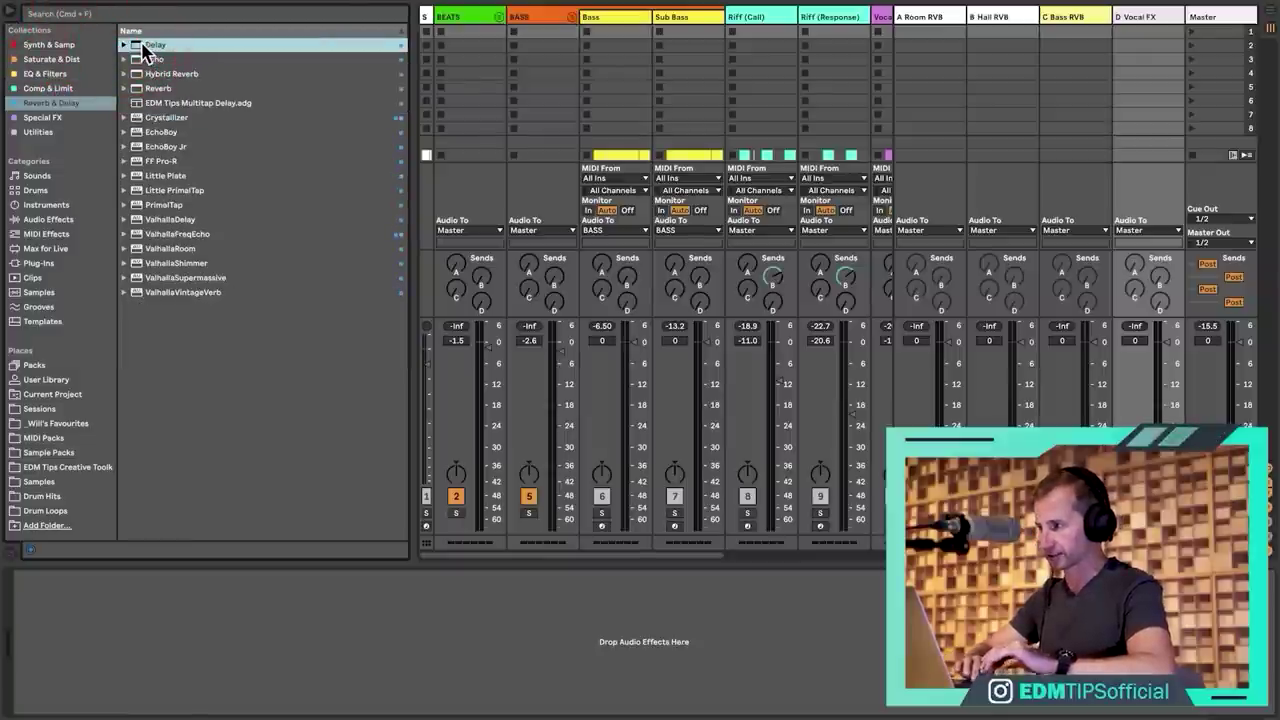
{"action": "left_click_drag", "start_coordinate": [440, 62], "coordinate": [1151, 15]}
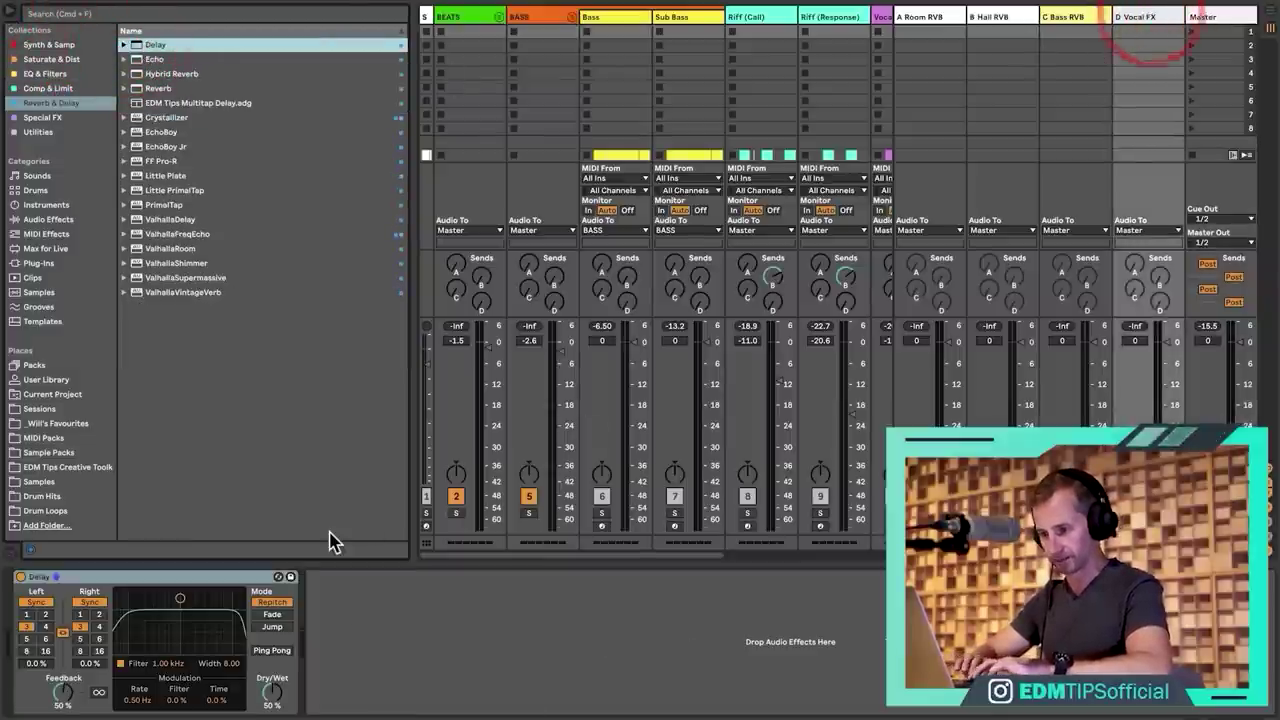
{"action": "left_click_drag", "start_coordinate": [280, 683], "coordinate": [280, 676]}
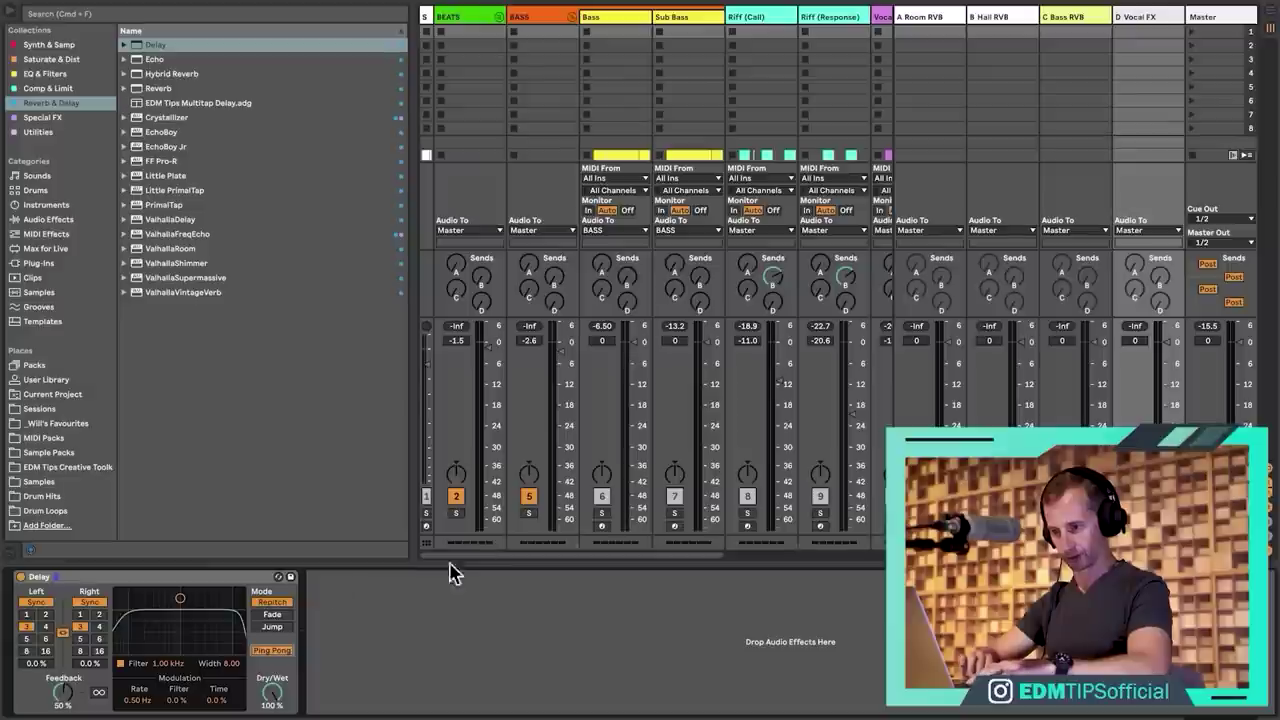
Play the Vocal Riff loop in Arrangement View and reduce the Vocal FX Delay's Feedback to 0%.
{"action": "key", "text": "Tab"}
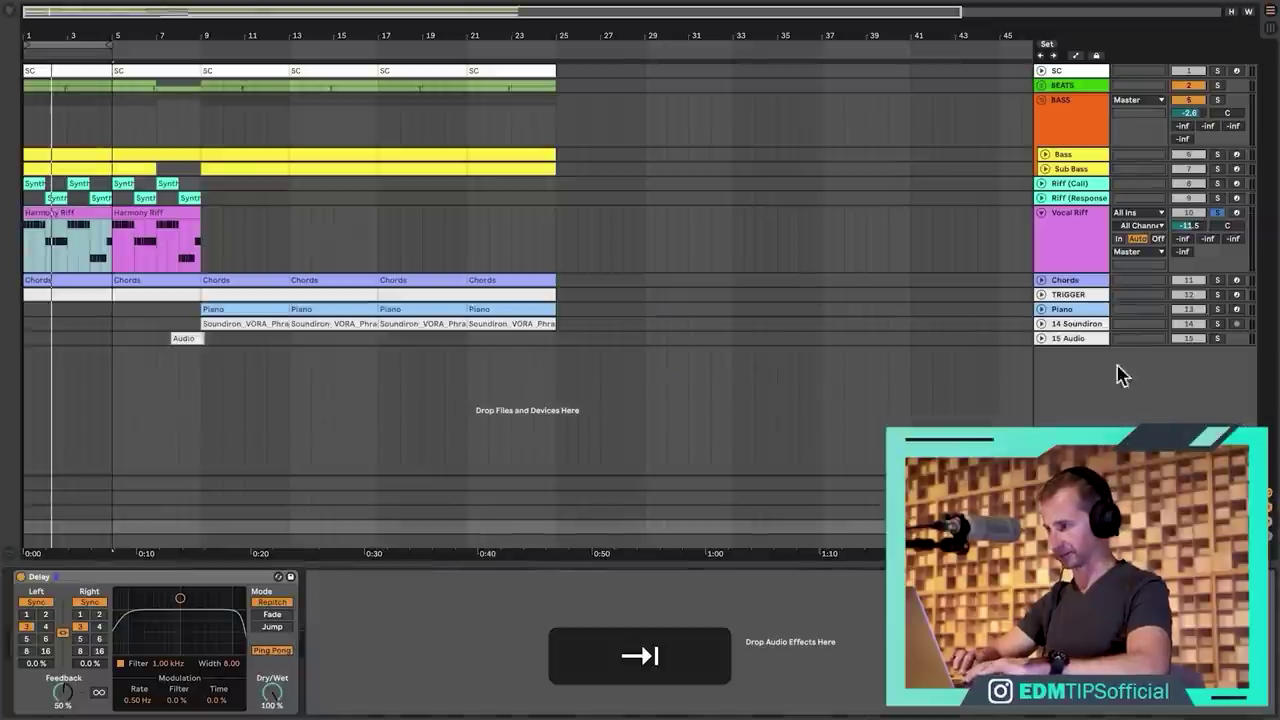
{"action": "key", "text": "space"}
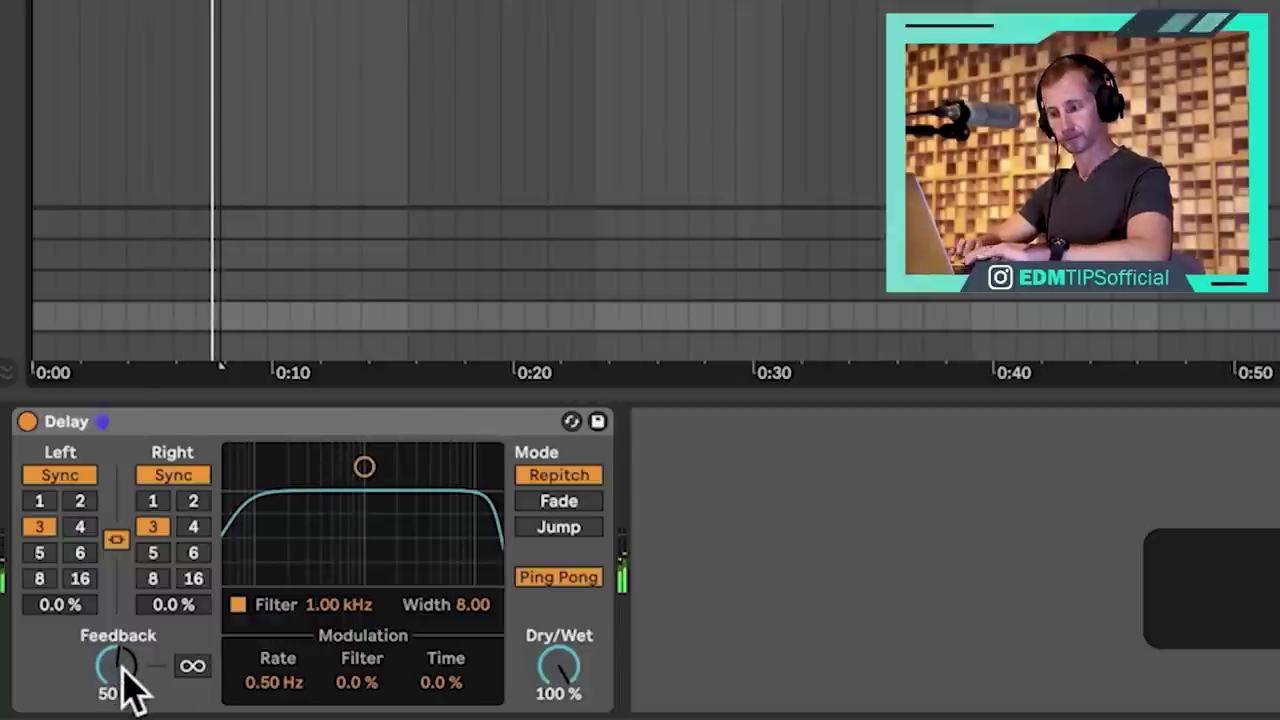
{"action": "left_click_drag", "start_coordinate": [120, 686], "coordinate": [120, 690]}
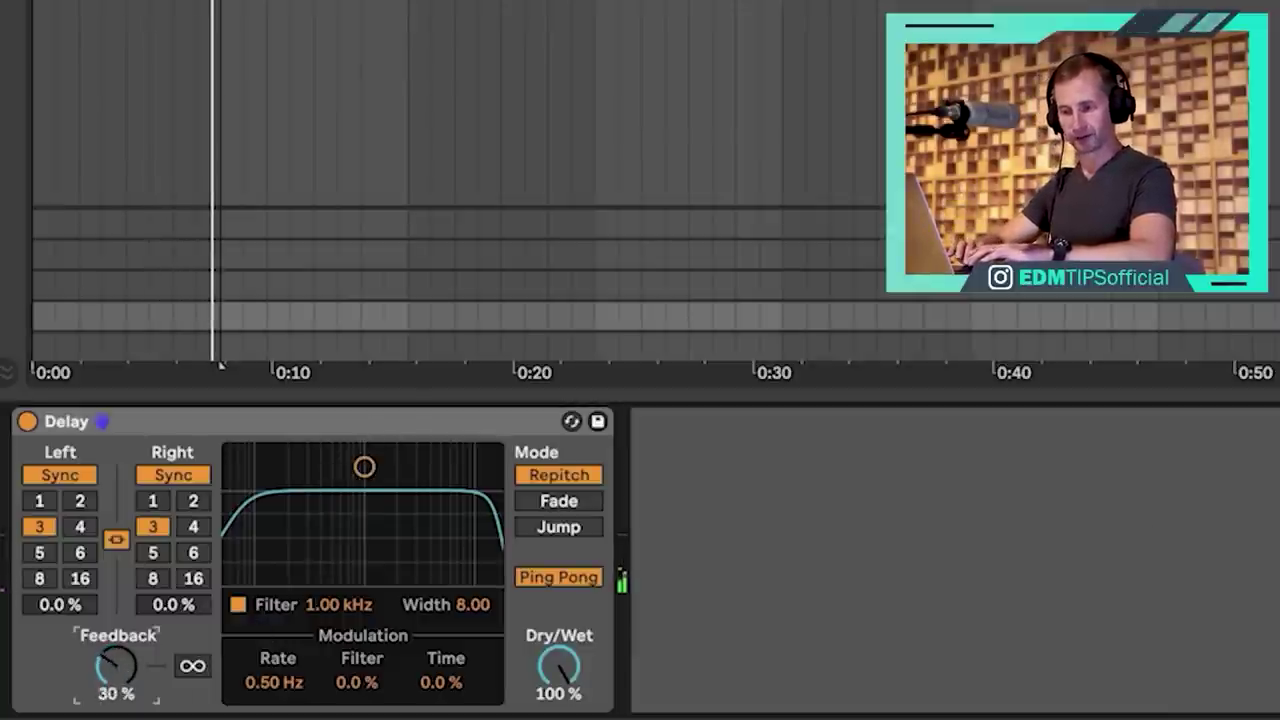
Group the Delay into an Audio Effect Rack, show its chain list and duplicate the chain to make three.
{"action": "left_click", "coordinate": [166, 421]}
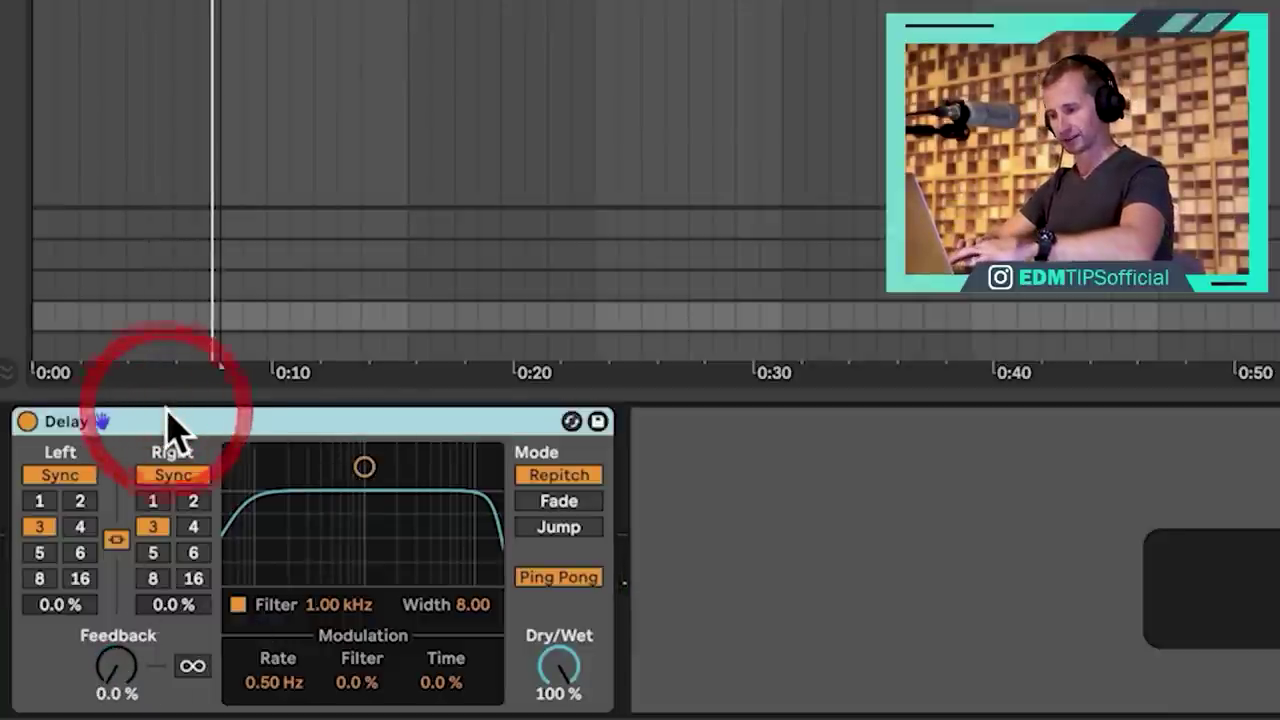
{"action": "key", "text": "super+g"}
{"action": "left_click", "coordinate": [29, 530]}
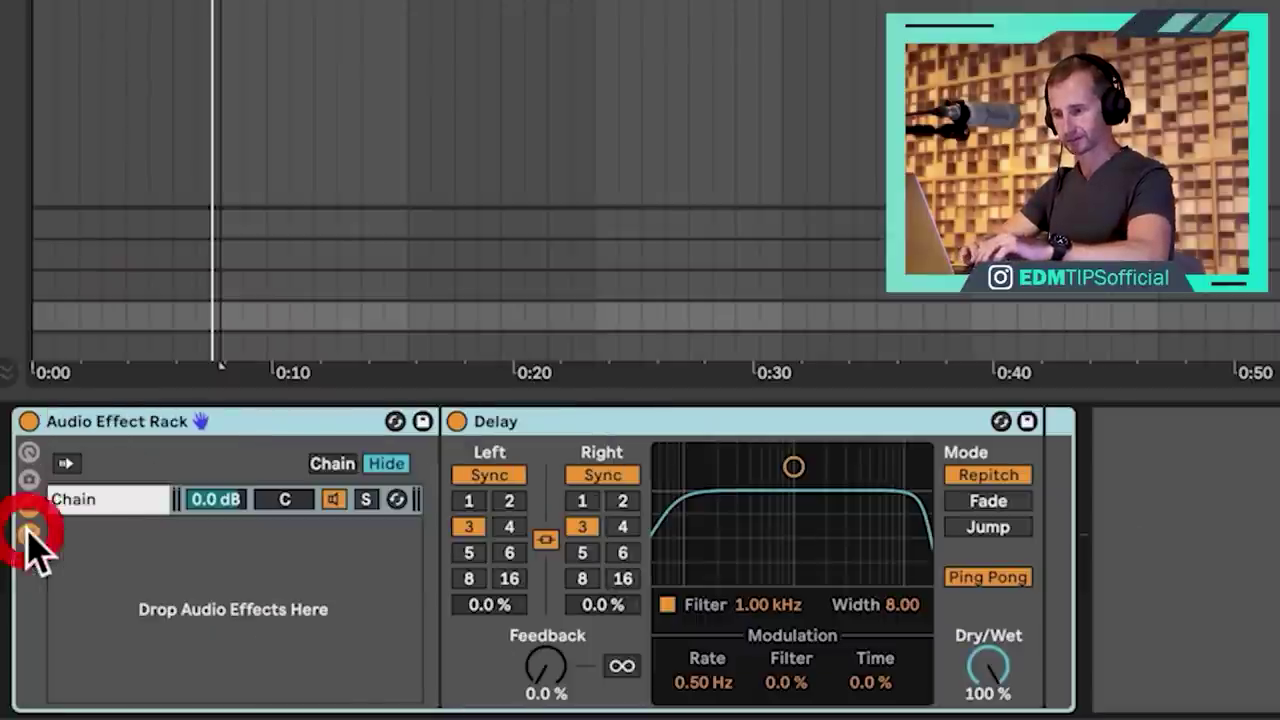
{"action": "left_click", "coordinate": [120, 518]}
{"action": "key", "text": "super+d"}
{"action": "key", "text": "super+d"}
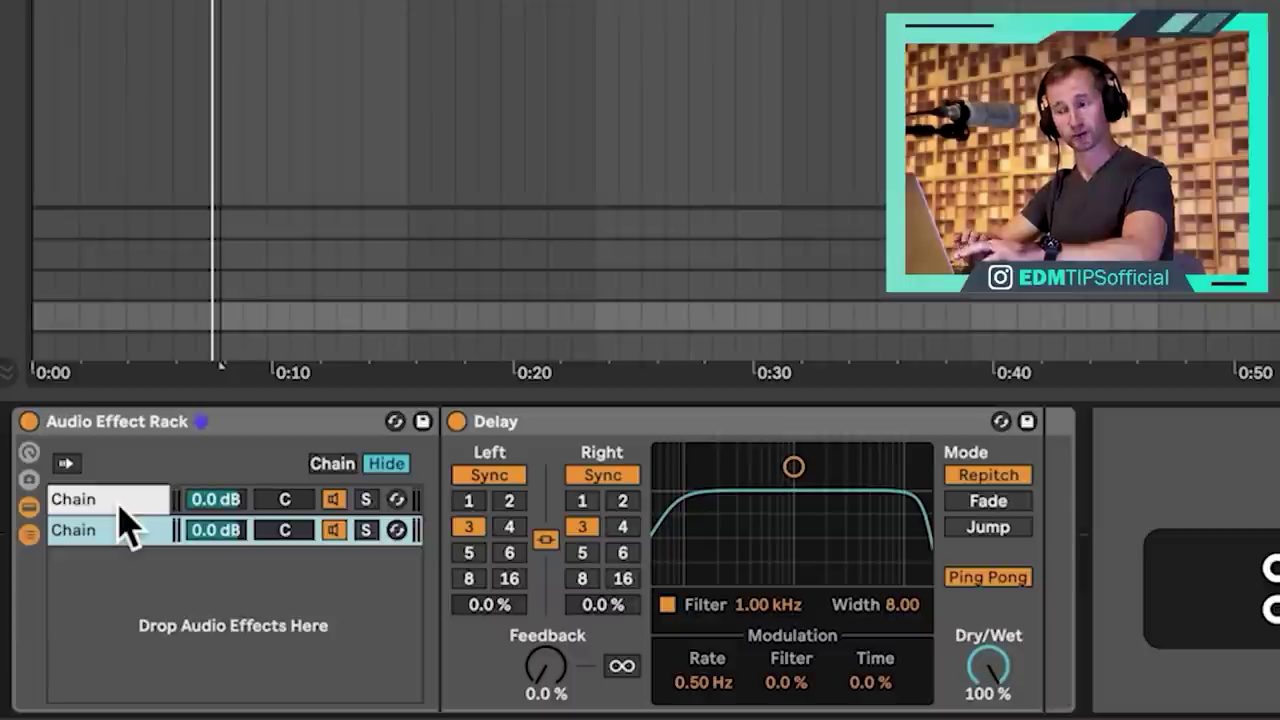
In the second chain's Delay, set both sides to 1 sixteenth and turn Ping Pong off.
{"action": "left_click", "coordinate": [120, 505]}
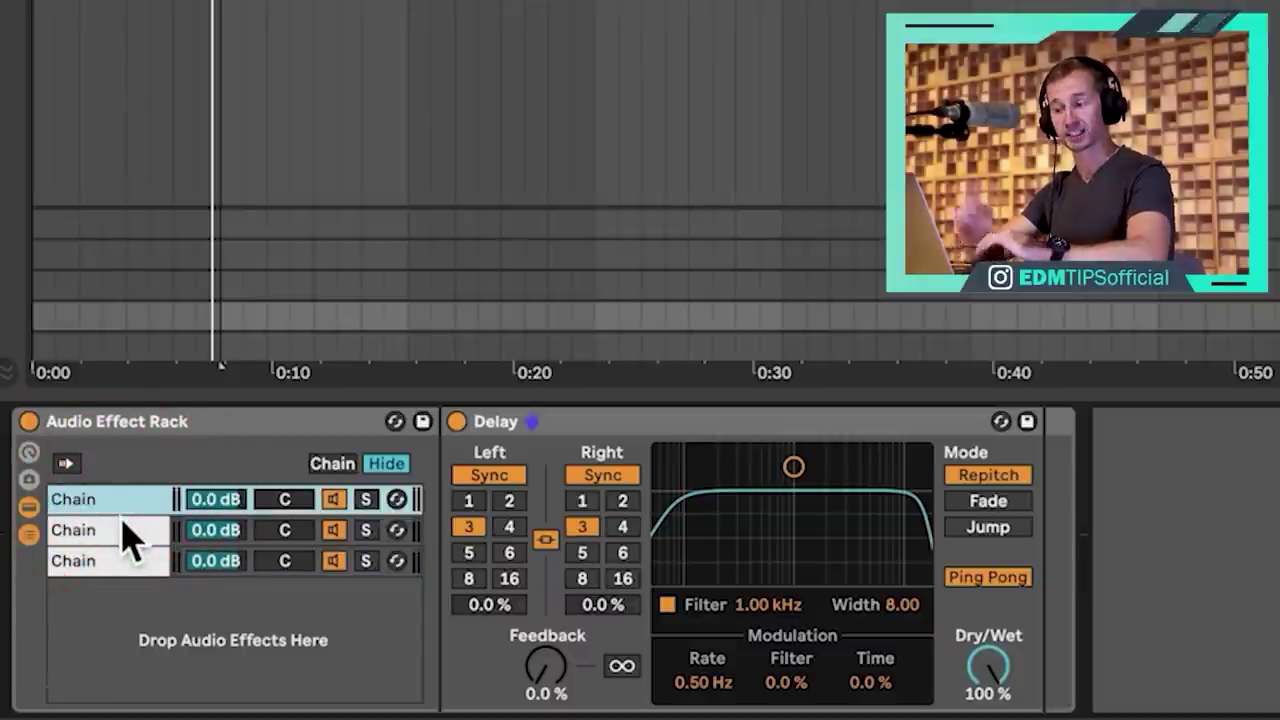
{"action": "left_click", "coordinate": [125, 532]}
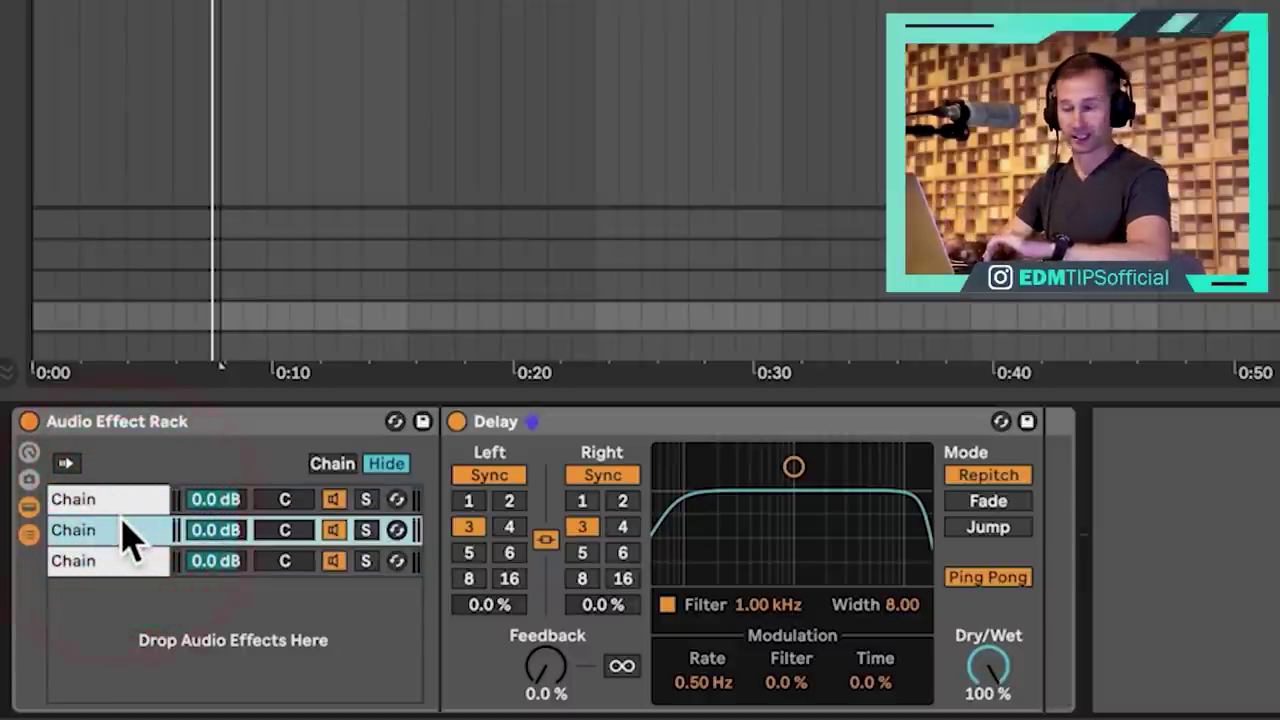
{"action": "left_click", "coordinate": [116, 503]}
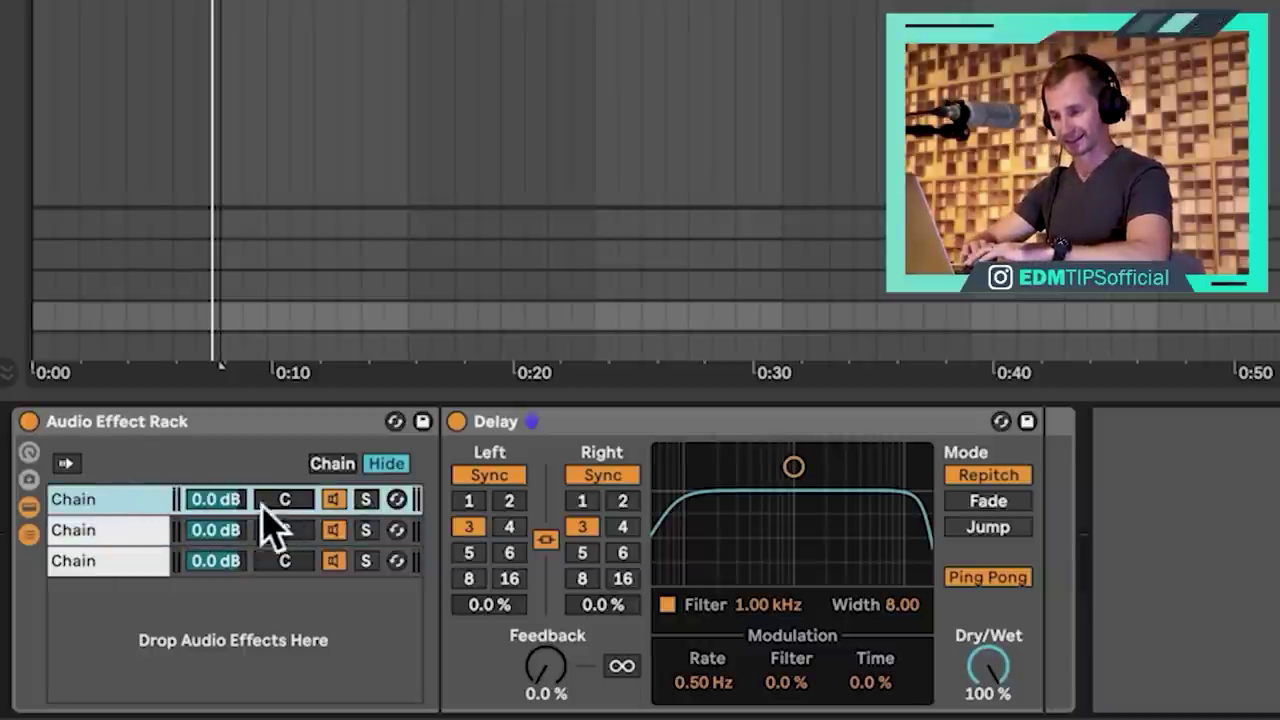
{"action": "left_click", "coordinate": [129, 529]}
{"action": "left_click", "coordinate": [586, 500]}
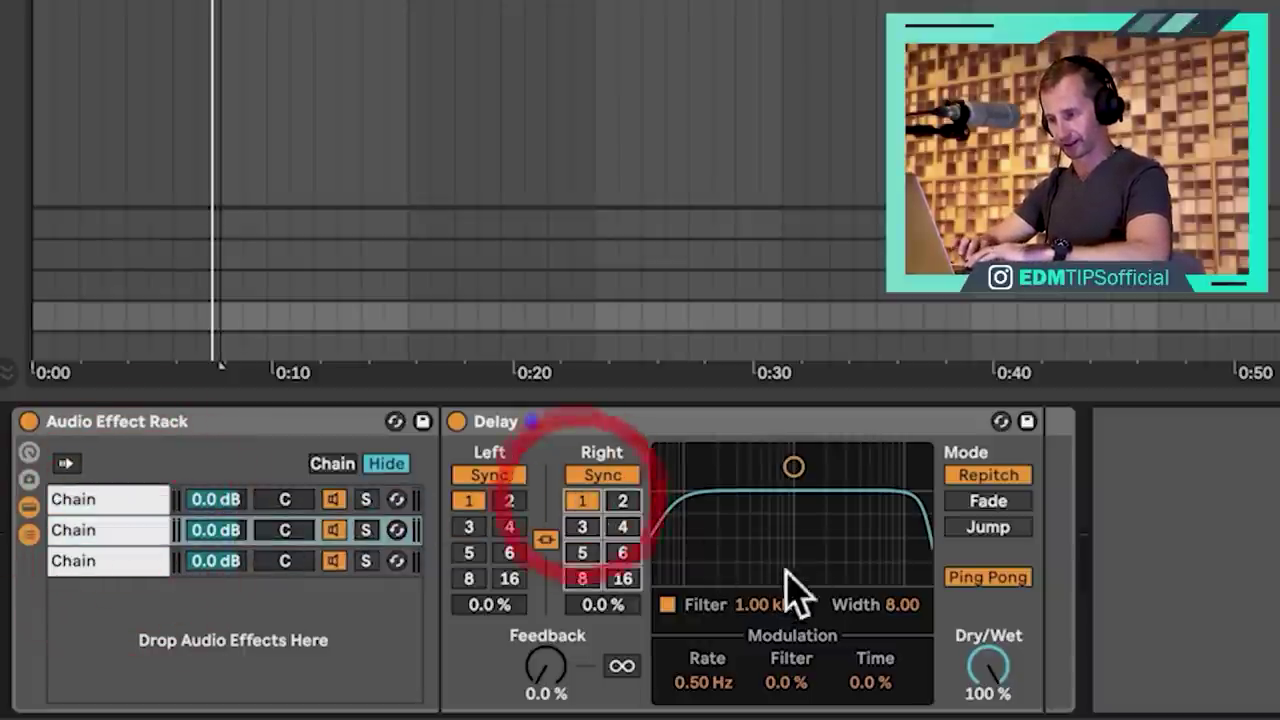
{"action": "left_click", "coordinate": [1000, 578]}
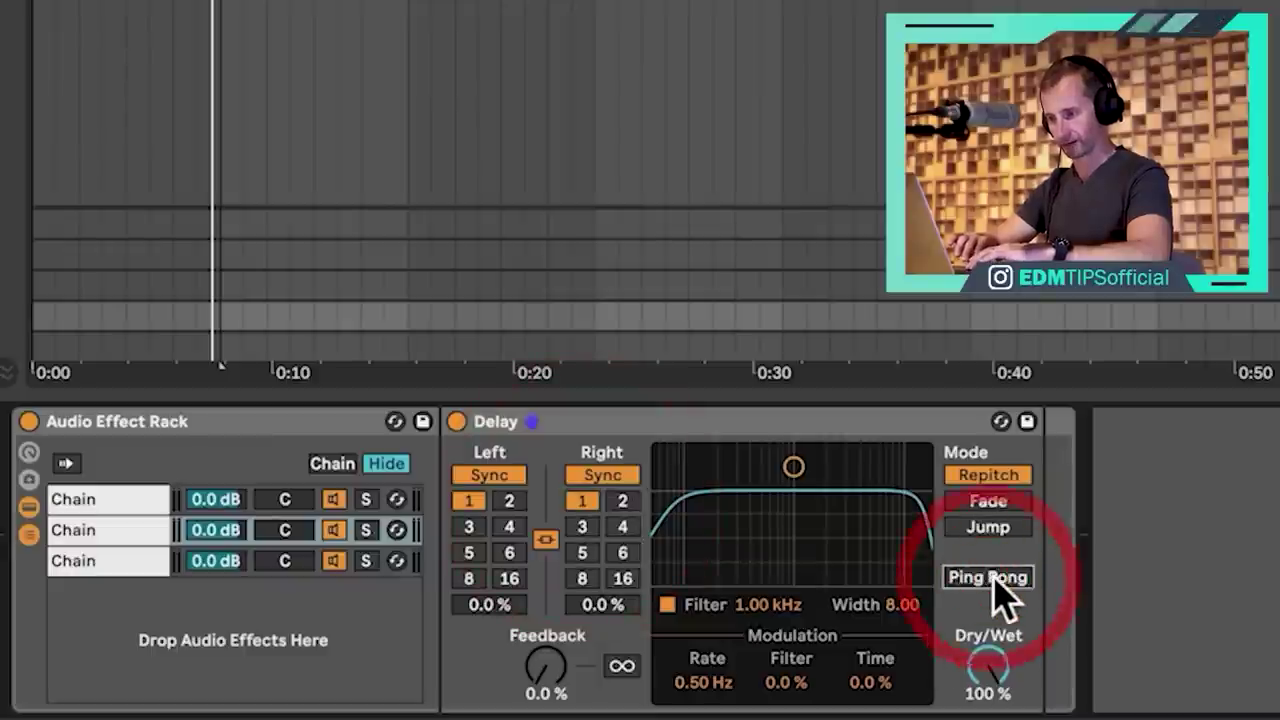
Start playback, mute the rack's first two chains and set the displayed Delay to 5 sixteenths on both sides.
{"action": "key", "text": "space"}
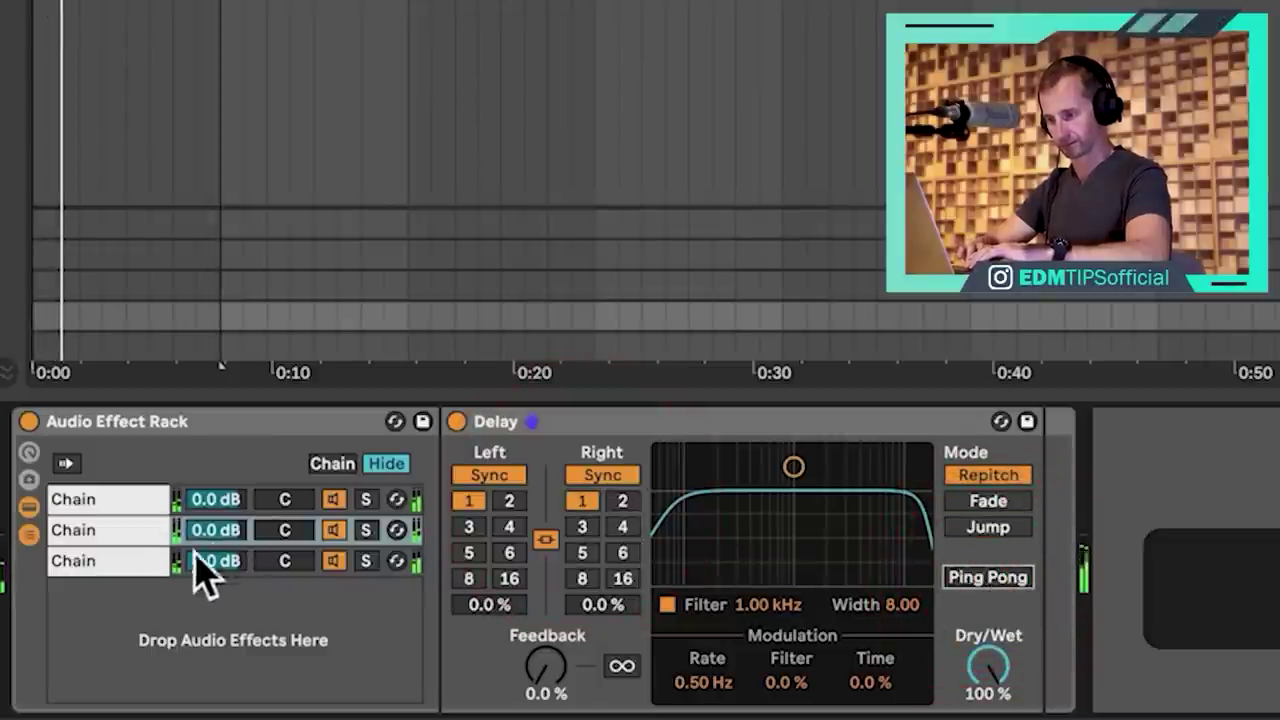
{"action": "left_click", "coordinate": [118, 565]}
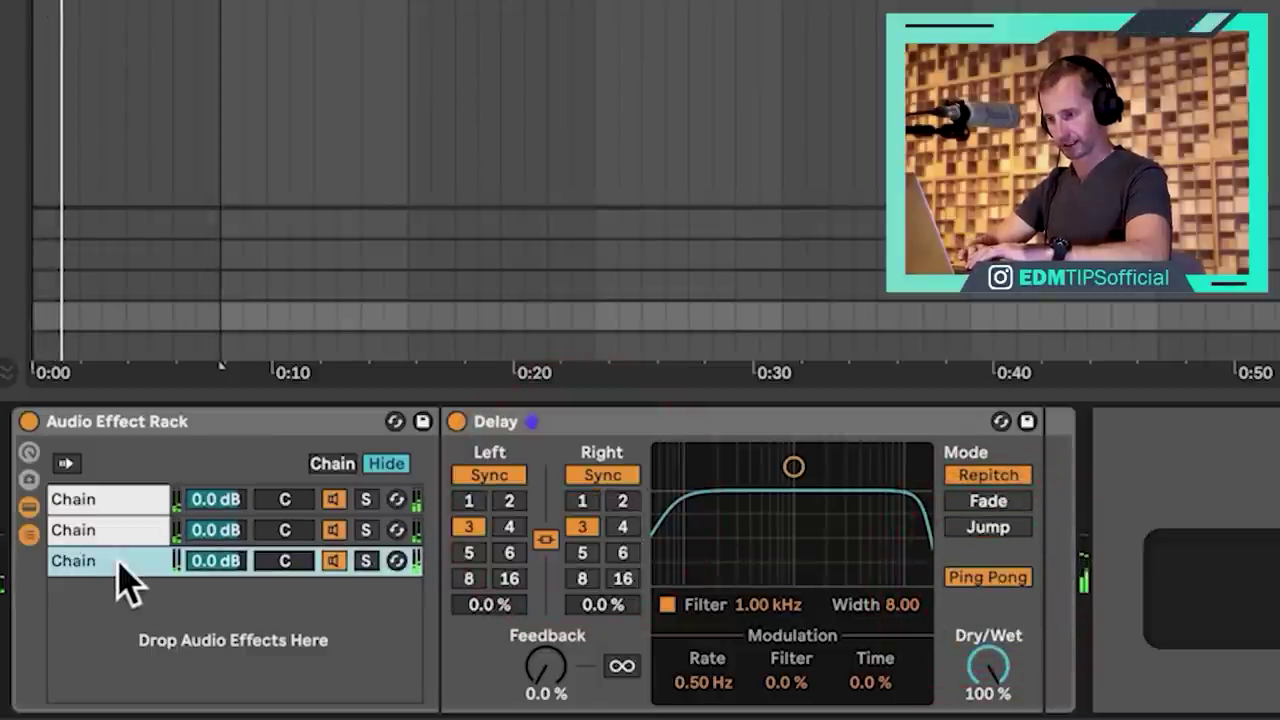
{"action": "left_click", "coordinate": [333, 530]}
{"action": "left_click", "coordinate": [333, 499]}
{"action": "left_click", "coordinate": [582, 553]}
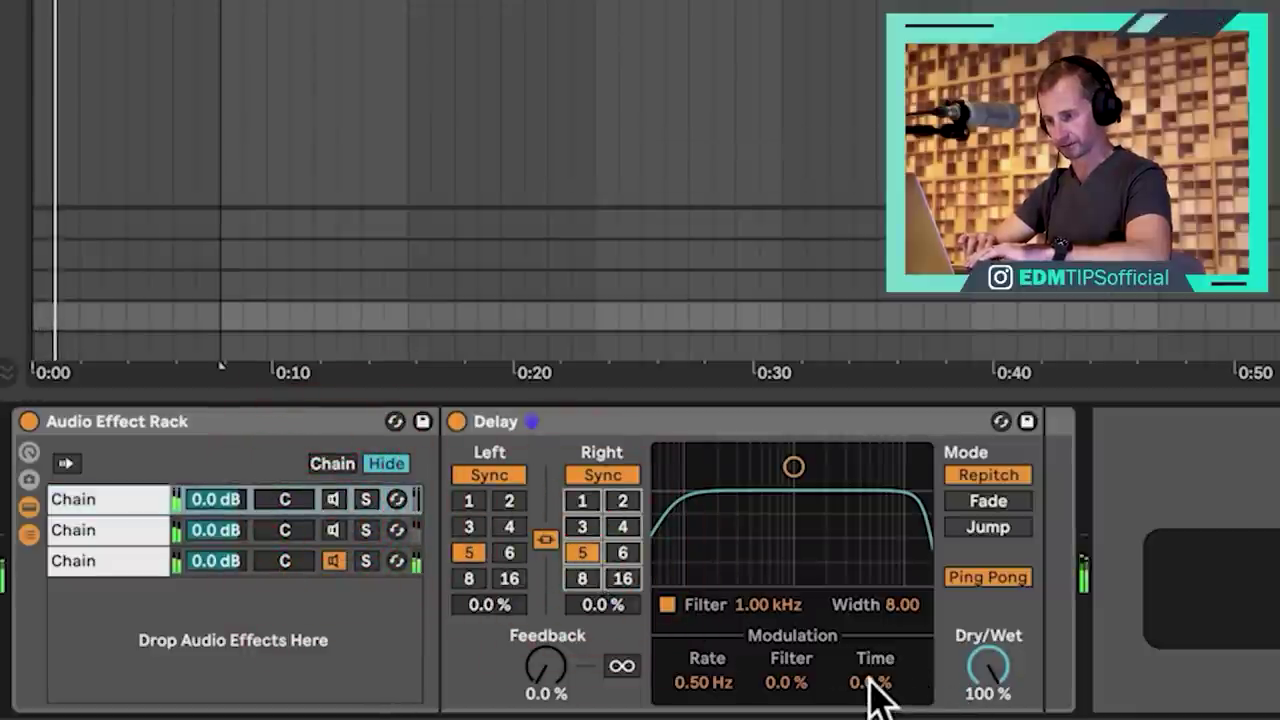
{"action": "left_click", "coordinate": [995, 579]}
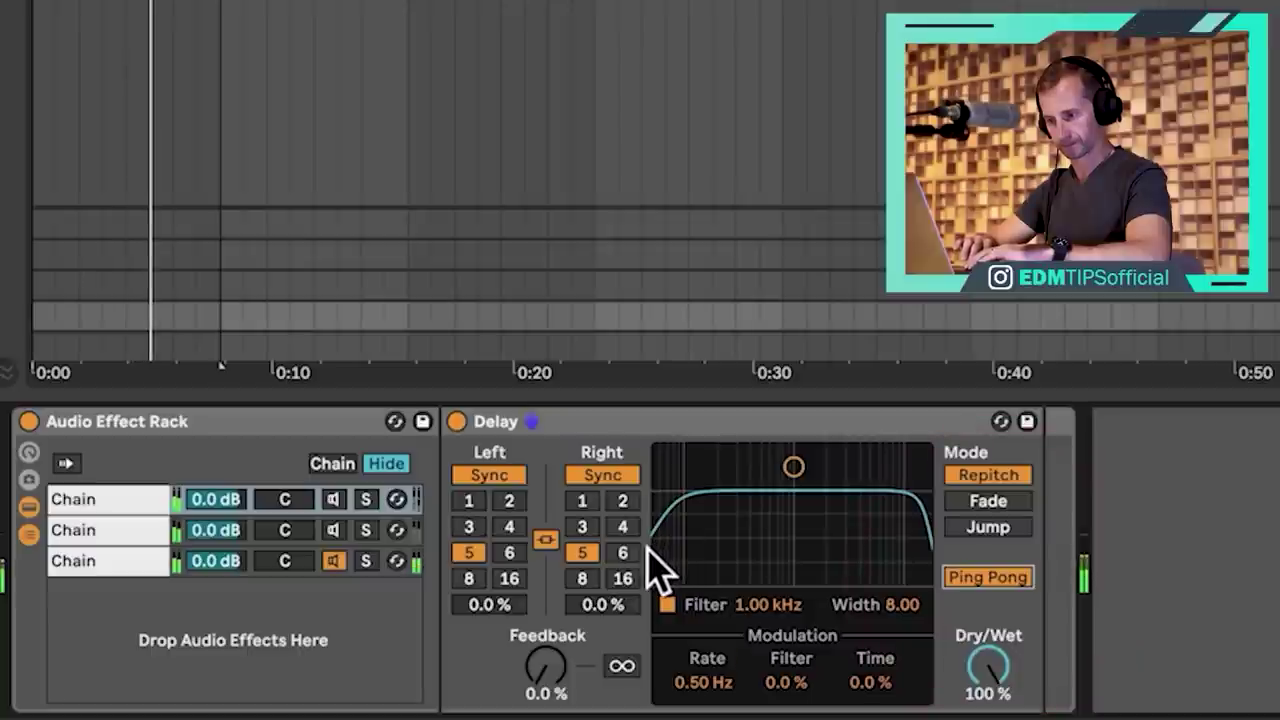
{"action": "left_click", "coordinate": [512, 665]}
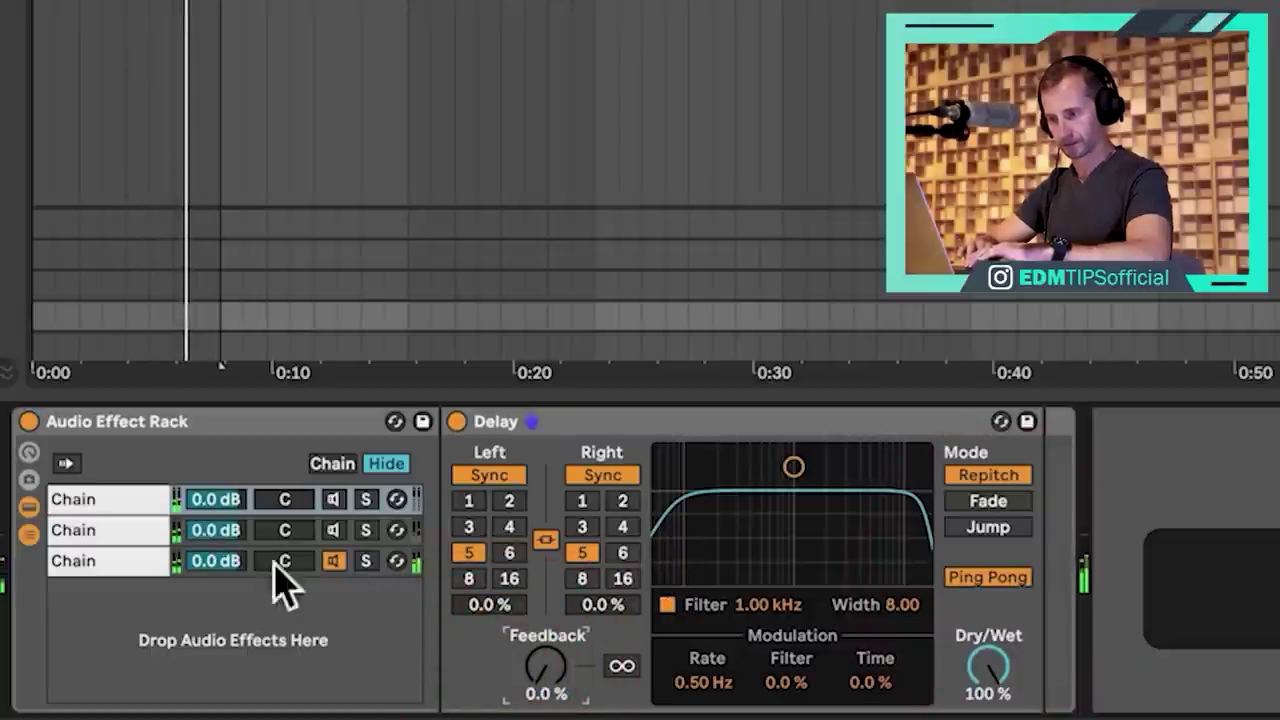
Set the first chain's Delay filter to 5.19 kHz, width 7.88, and the second chain's to 311 Hz, width 5.20.
{"action": "left_click_drag", "start_coordinate": [863, 468], "coordinate": [742, 508]}
{"action": "left_click", "coordinate": [100, 535]}
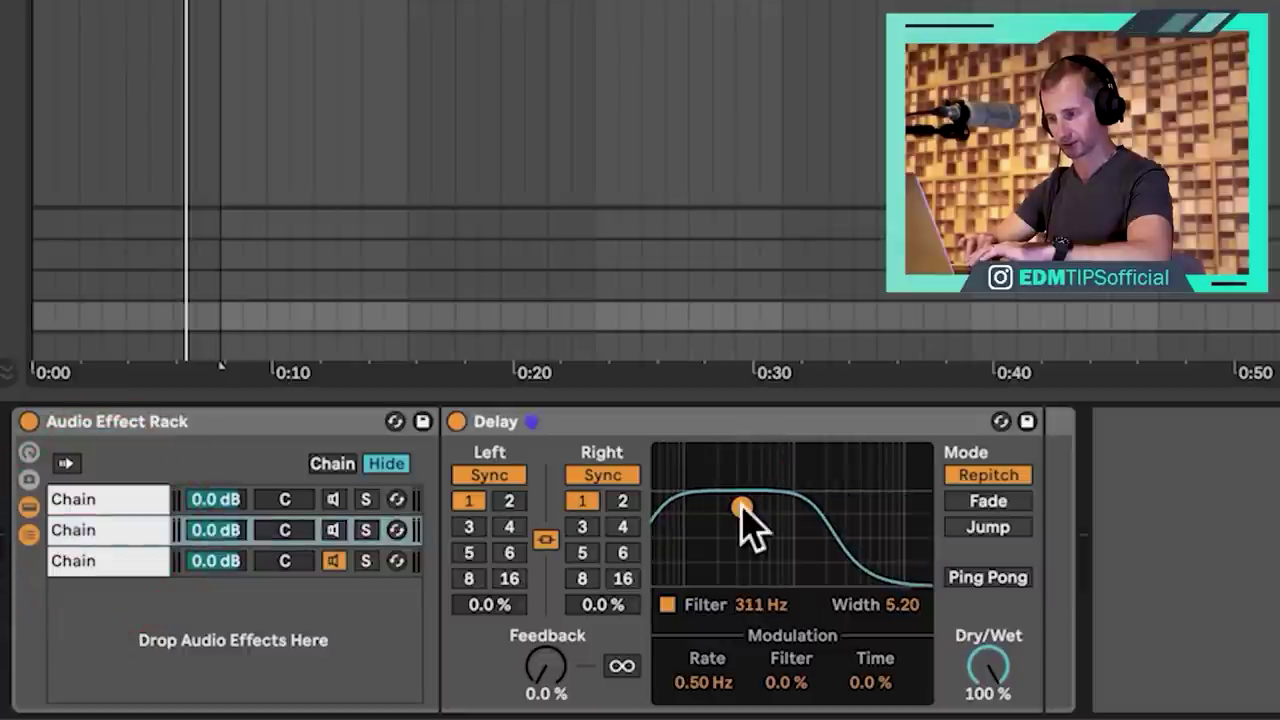
{"action": "left_click", "coordinate": [128, 505]}
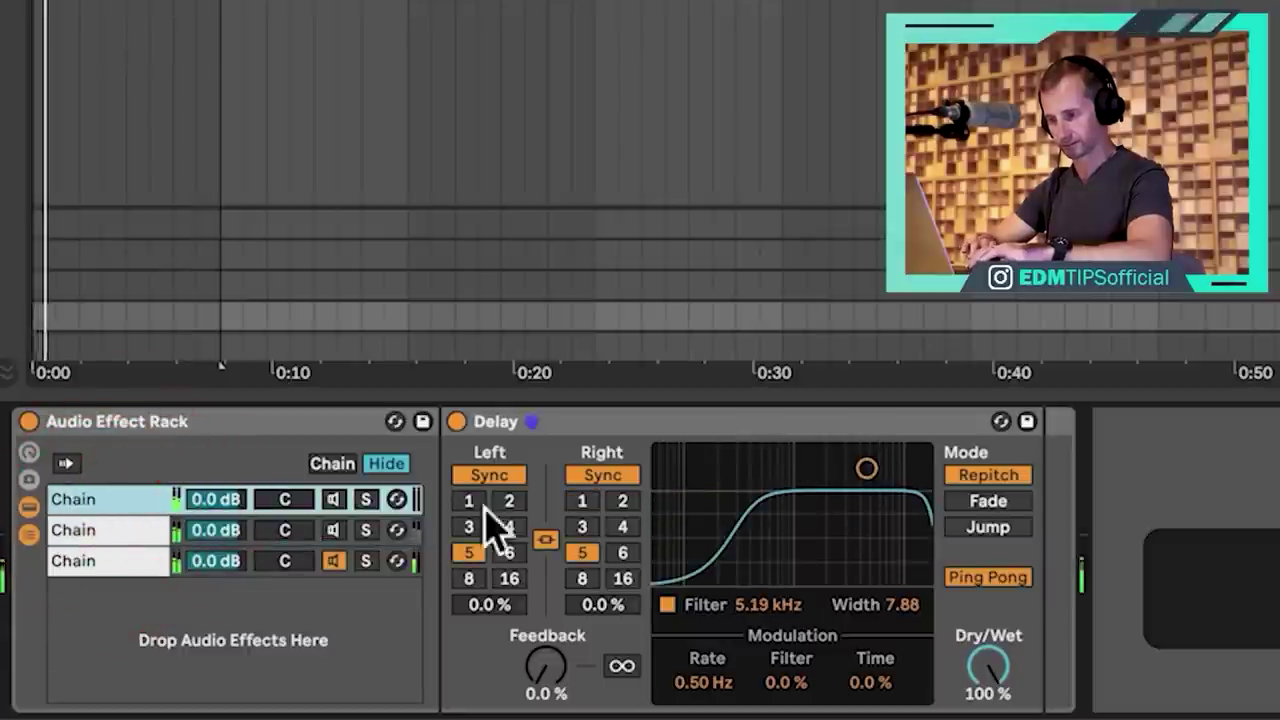
Activate all three chains to audition them together, then leave only the first chain active and display its devices.
{"action": "left_click", "coordinate": [334, 532]}
{"action": "left_click", "coordinate": [334, 532]}
{"action": "left_click", "coordinate": [334, 506]}
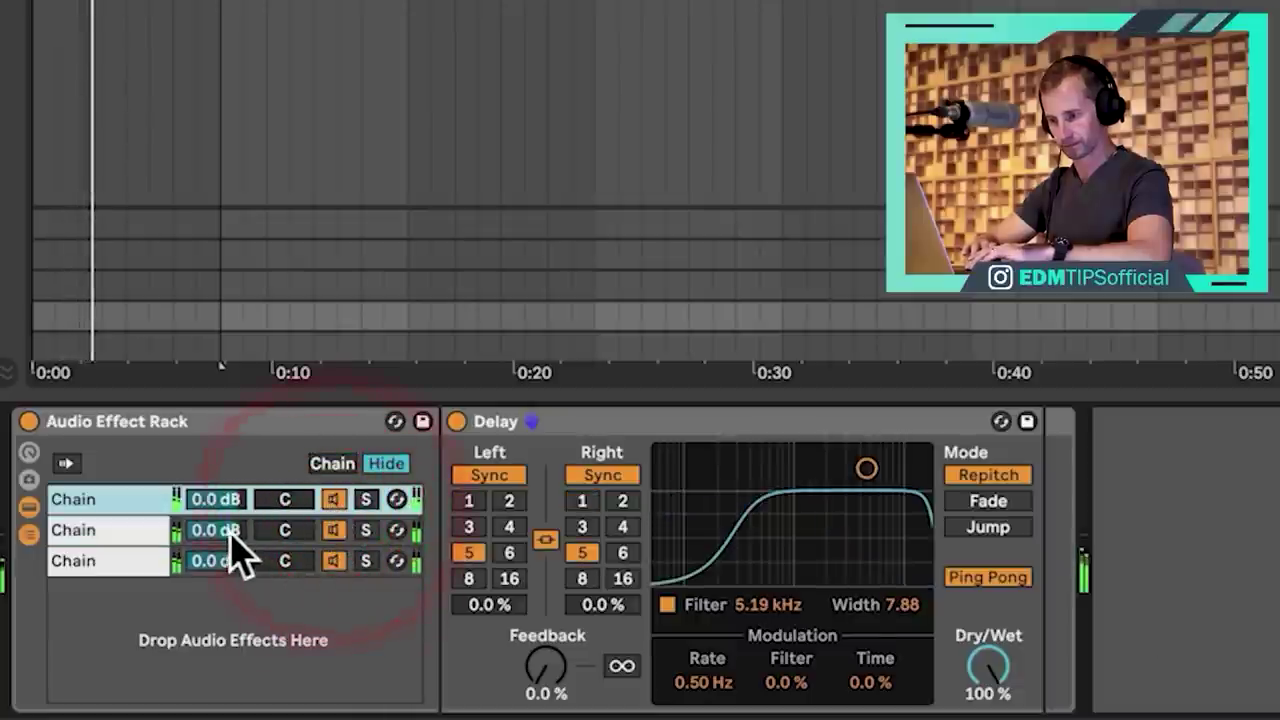
{"action": "left_click", "coordinate": [130, 500]}
{"action": "left_click", "coordinate": [333, 530]}
{"action": "left_click", "coordinate": [334, 560]}
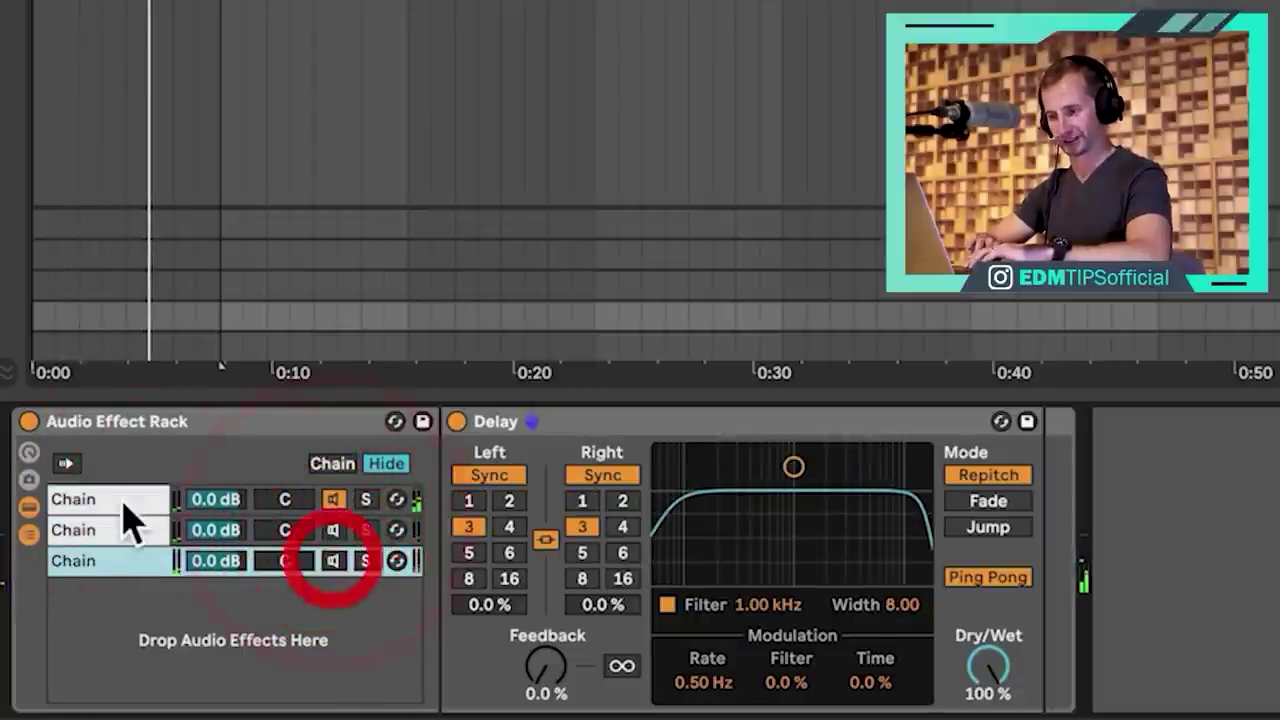
{"action": "left_click", "coordinate": [100, 500]}
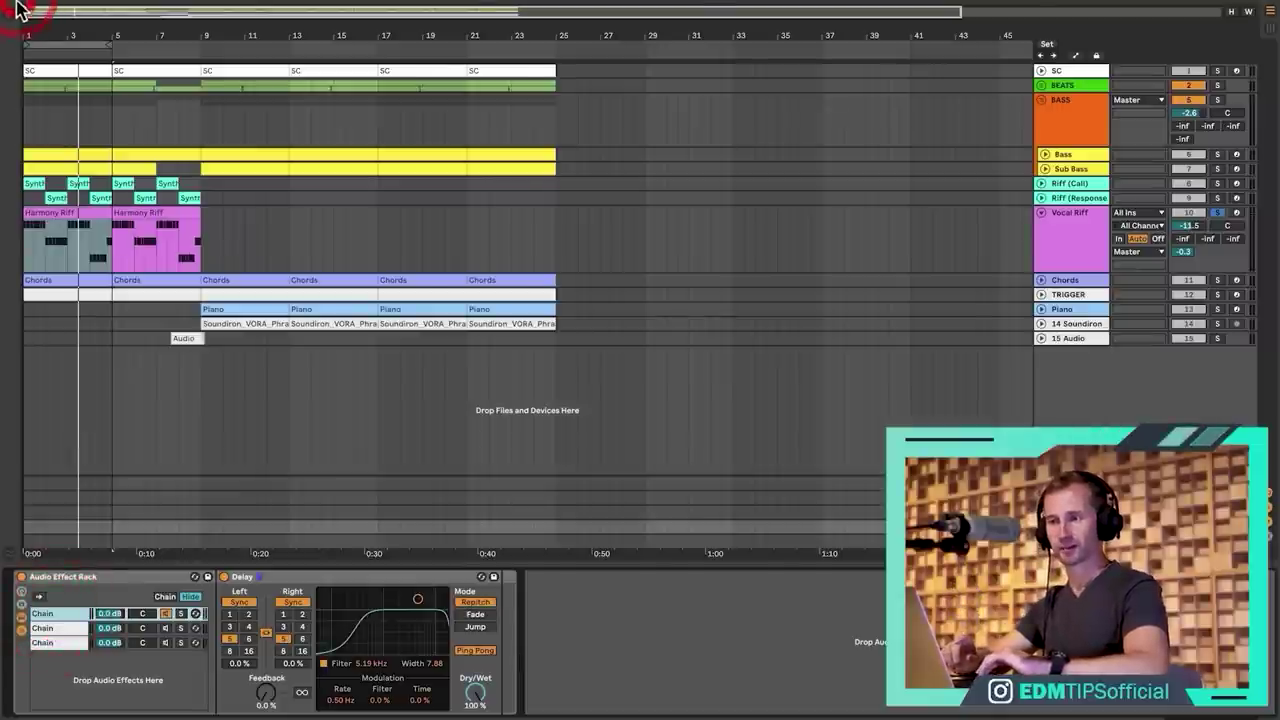
Show the browser, search the audio effects for flanger and add Phaser-Flanger after the first chain's Delay.
{"action": "left_click", "coordinate": [15, 14]}
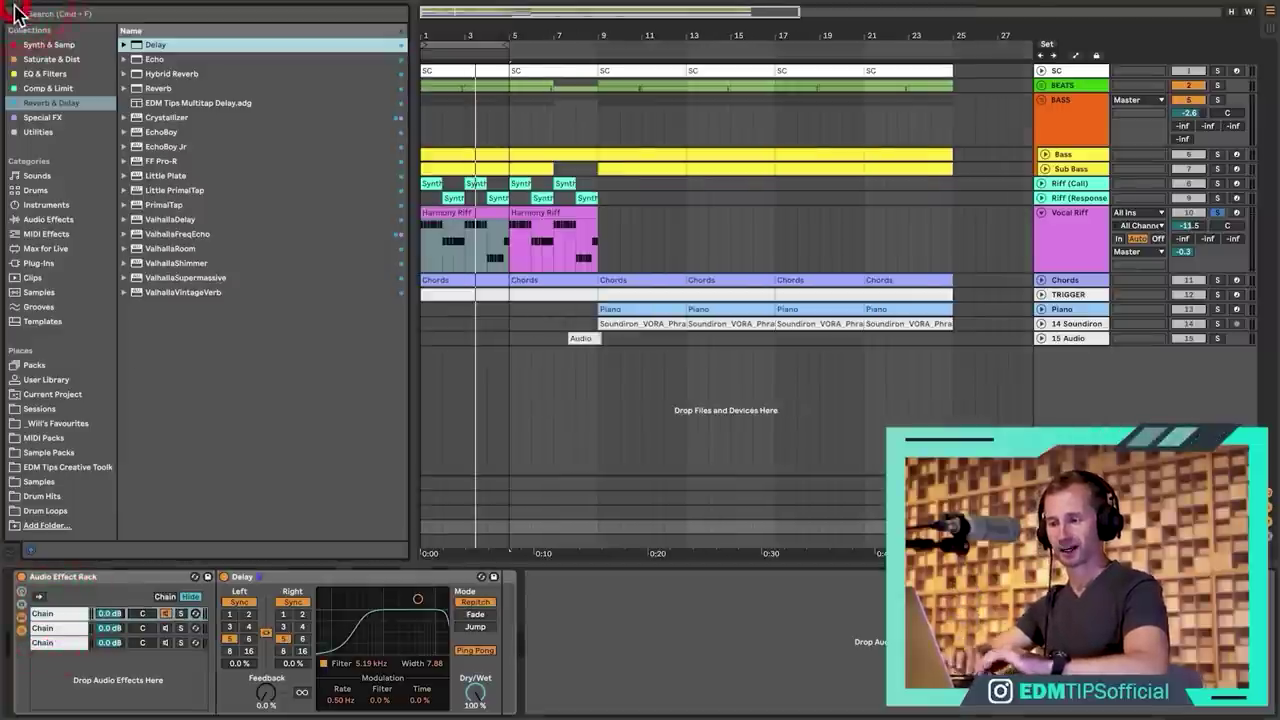
{"action": "left_click", "coordinate": [388, 582]}
{"action": "left_click", "coordinate": [50, 14]}
{"action": "type", "text": "fla"}
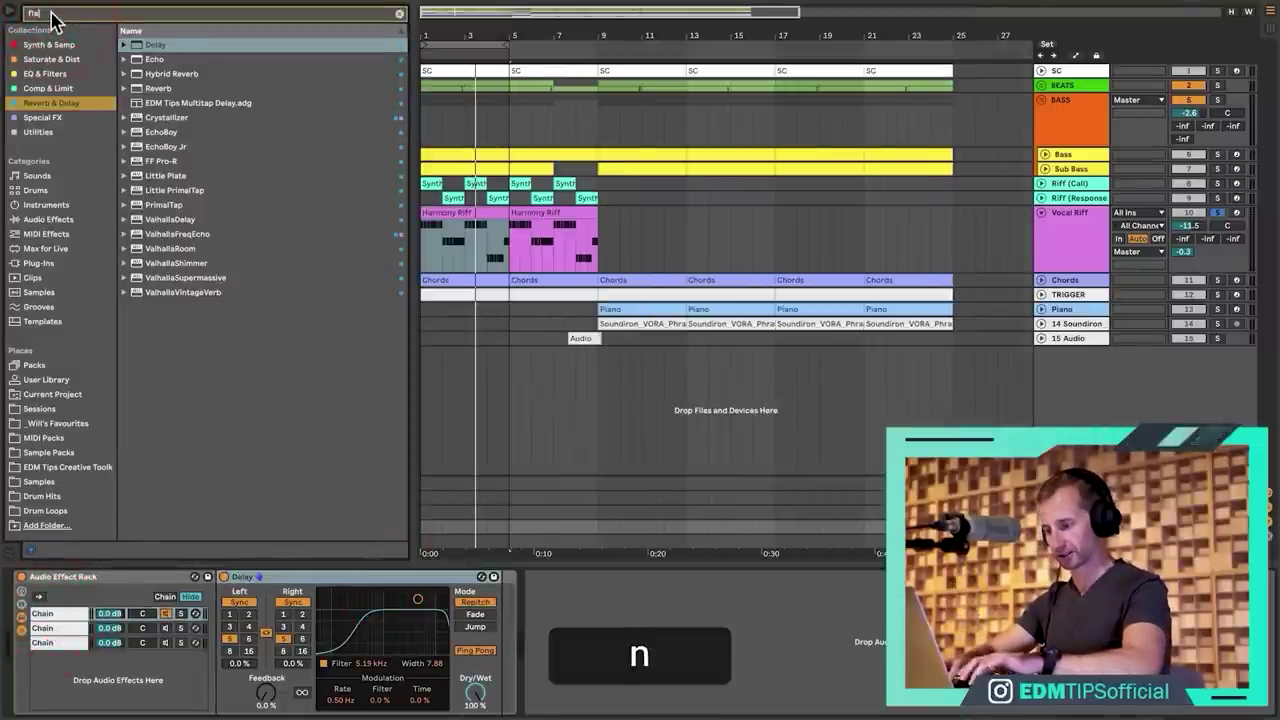
{"action": "type", "text": "nger"}
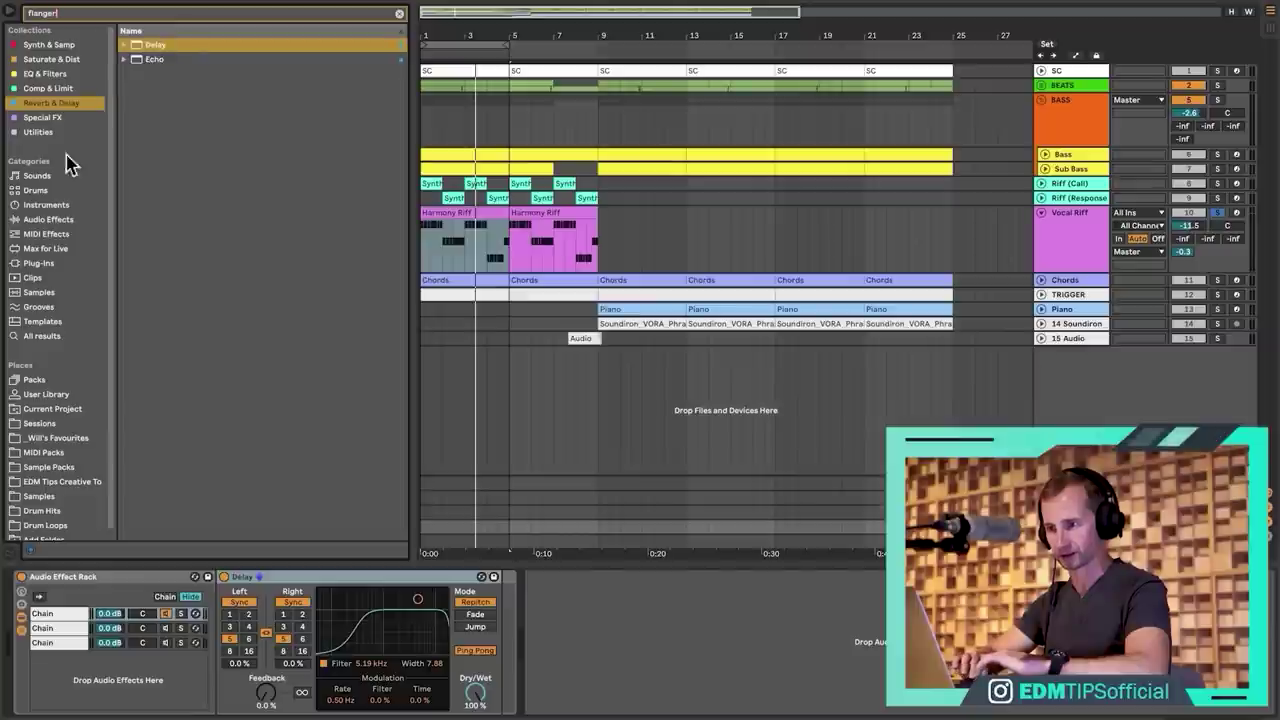
{"action": "left_click", "coordinate": [48, 219]}
{"action": "left_click", "coordinate": [131, 75]}
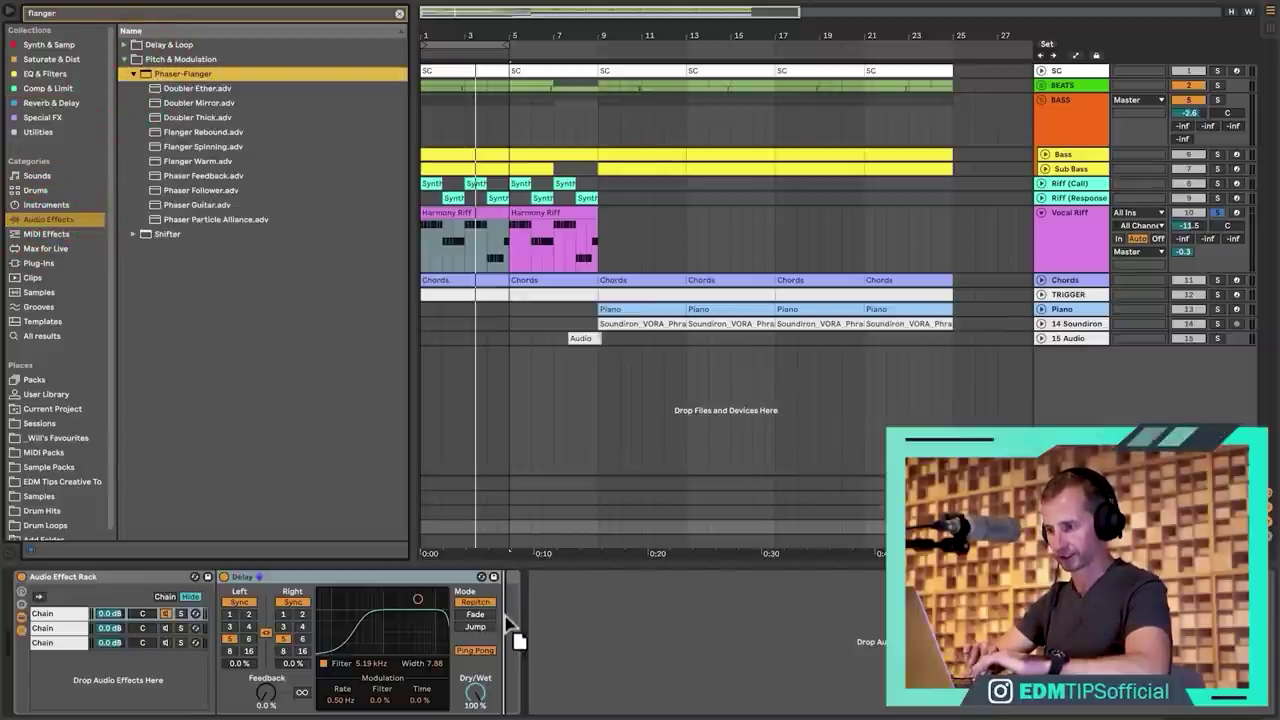
{"action": "left_click_drag", "start_coordinate": [510, 625], "coordinate": [512, 625]}
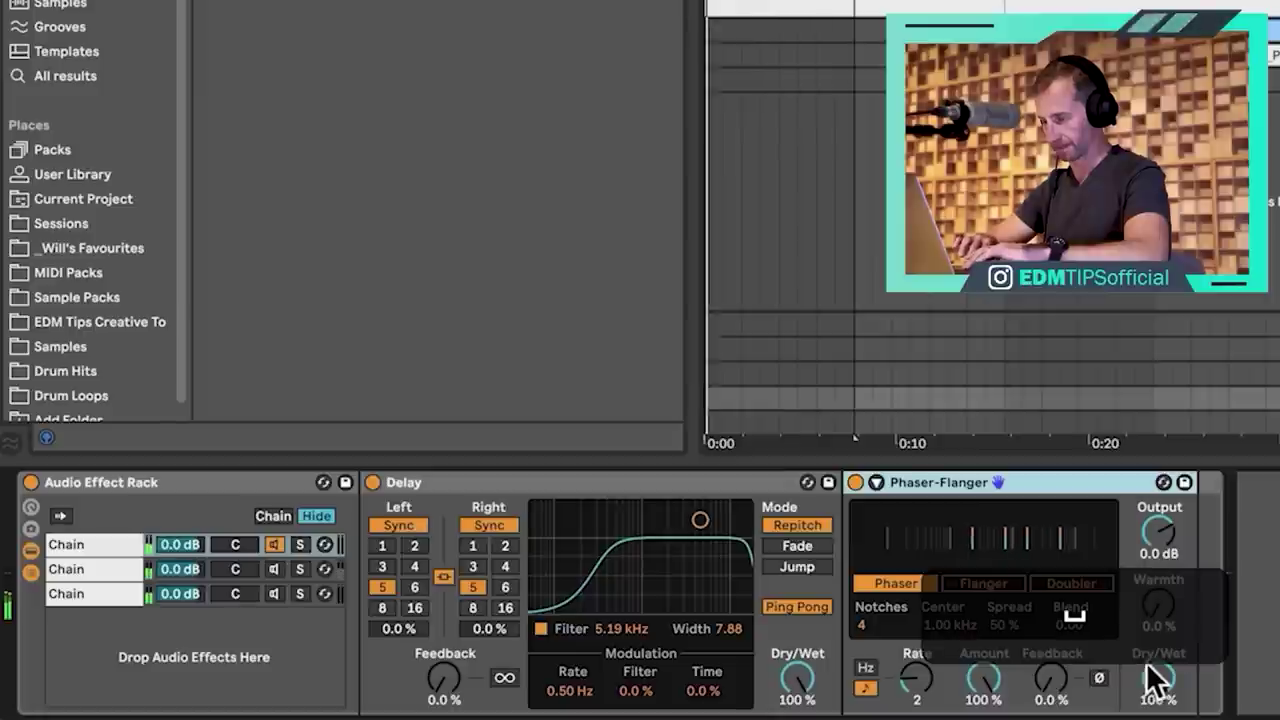
During playback, set the Phaser-Flanger's Feedback to 81% and its Output to -0.4 dB.
{"action": "left_click_drag", "start_coordinate": [626, 692], "coordinate": [626, 668]}
{"action": "left_click_drag", "start_coordinate": [1050, 678], "coordinate": [1050, 674]}
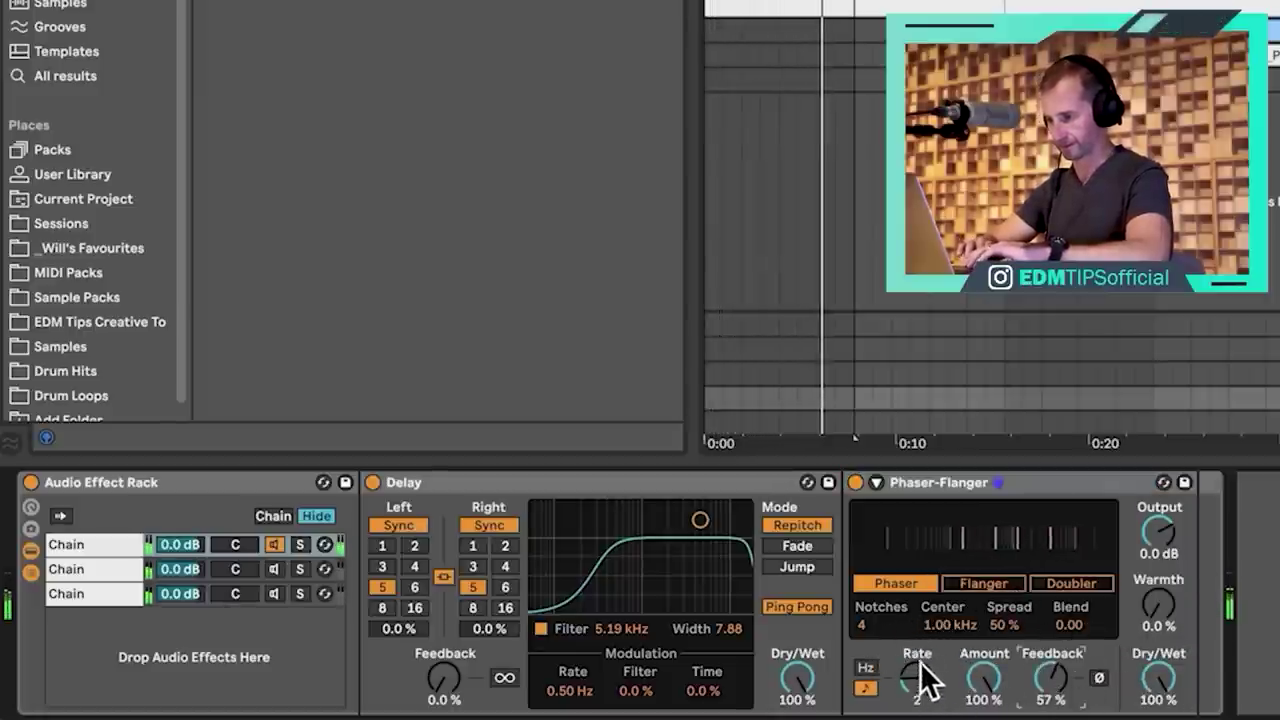
{"action": "left_click_drag", "start_coordinate": [1063, 690], "coordinate": [1063, 665]}
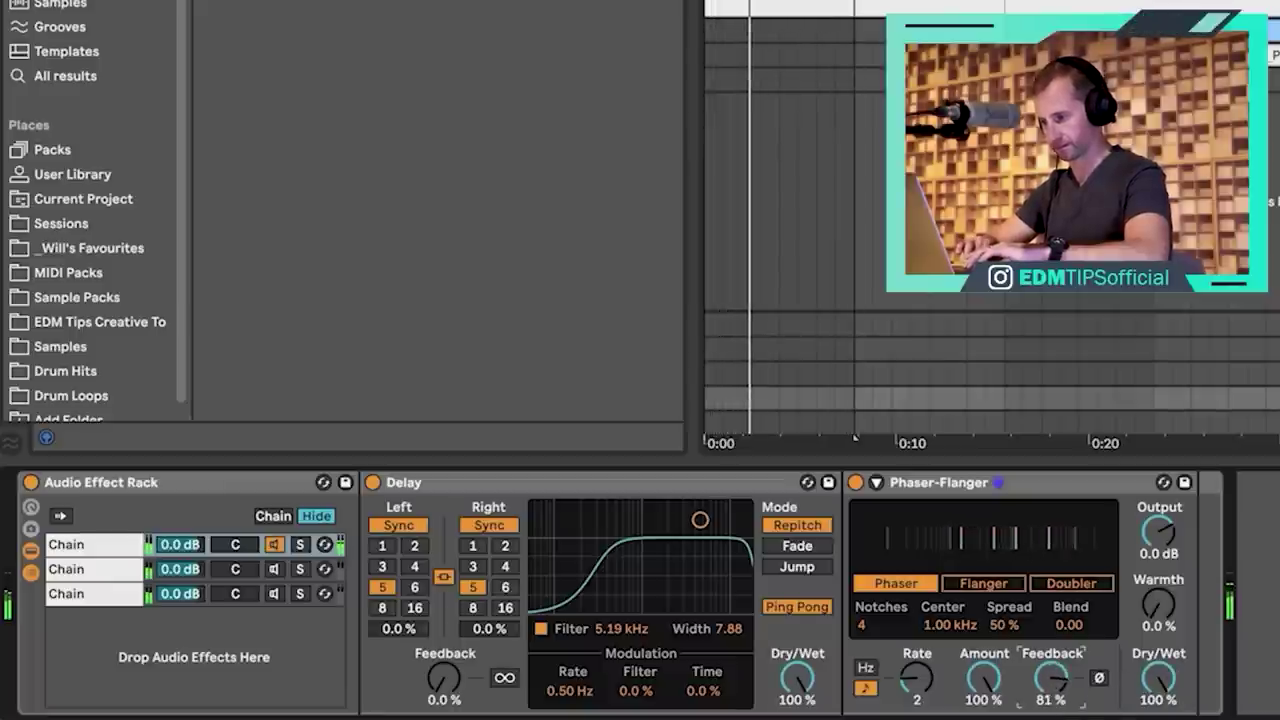
{"action": "left_click_drag", "start_coordinate": [1158, 532], "coordinate": [1158, 535]}
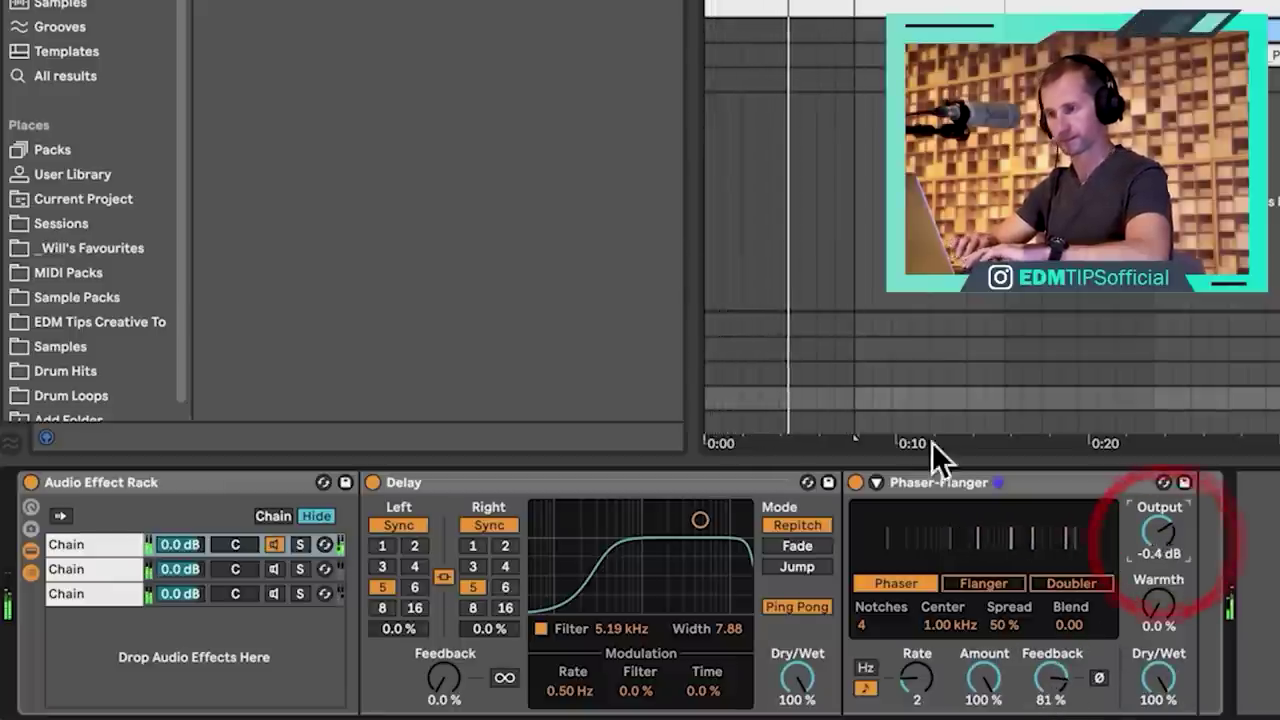
Clear the browser search and add Reverb after the Phaser-Flanger, with Dry/Wet at 45% and Decay Time at 932 ms.
{"action": "left_click", "coordinate": [86, 73]}
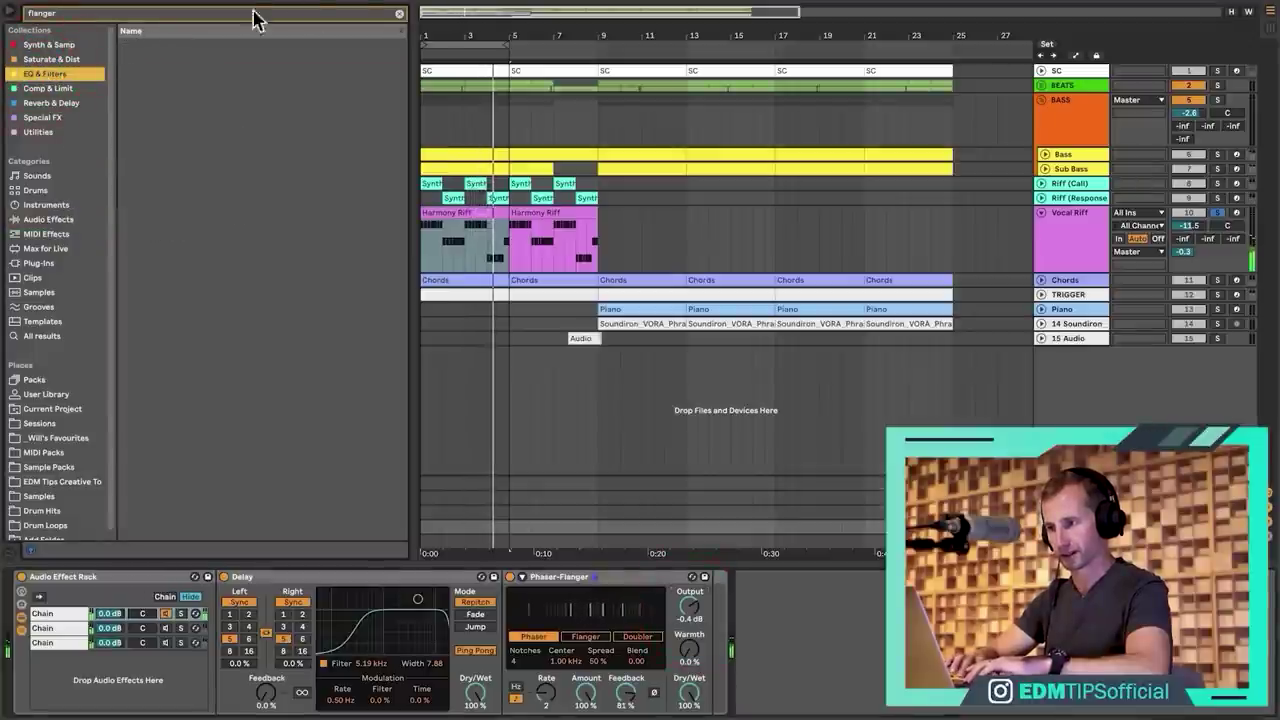
{"action": "left_click", "coordinate": [399, 13]}
{"action": "left_click", "coordinate": [60, 102]}
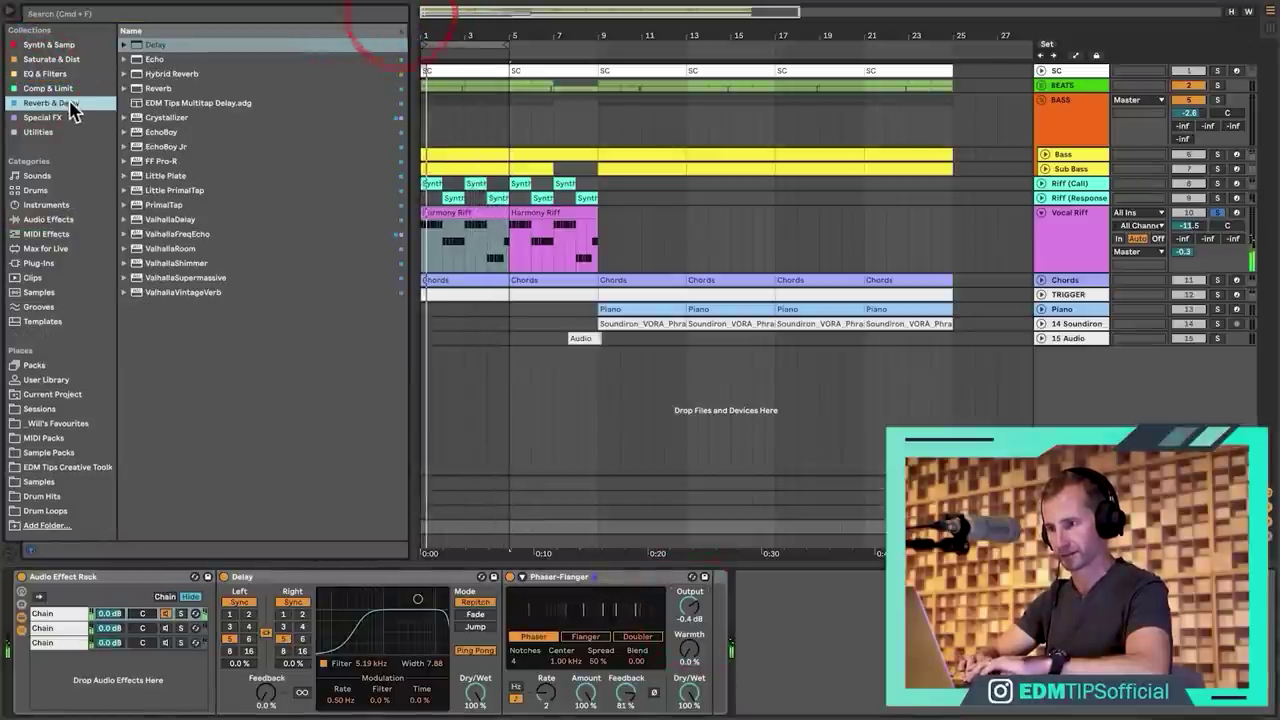
{"action": "left_click_drag", "start_coordinate": [148, 88], "coordinate": [697, 589]}
{"action": "left_click_drag", "start_coordinate": [1073, 700], "coordinate": [1073, 719]}
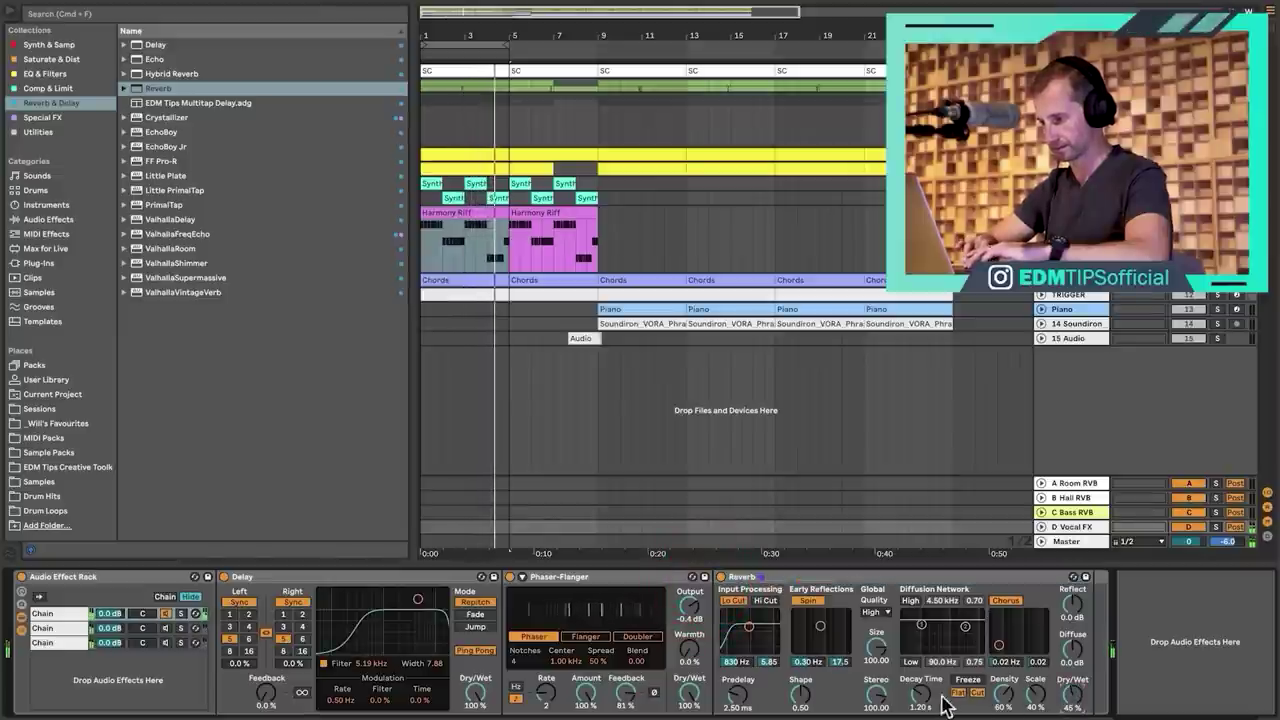
Add EQ Eight after the Reverb with a low cut at 441 Hz, collapse both devices and stop playback.
{"action": "left_click", "coordinate": [68, 73]}
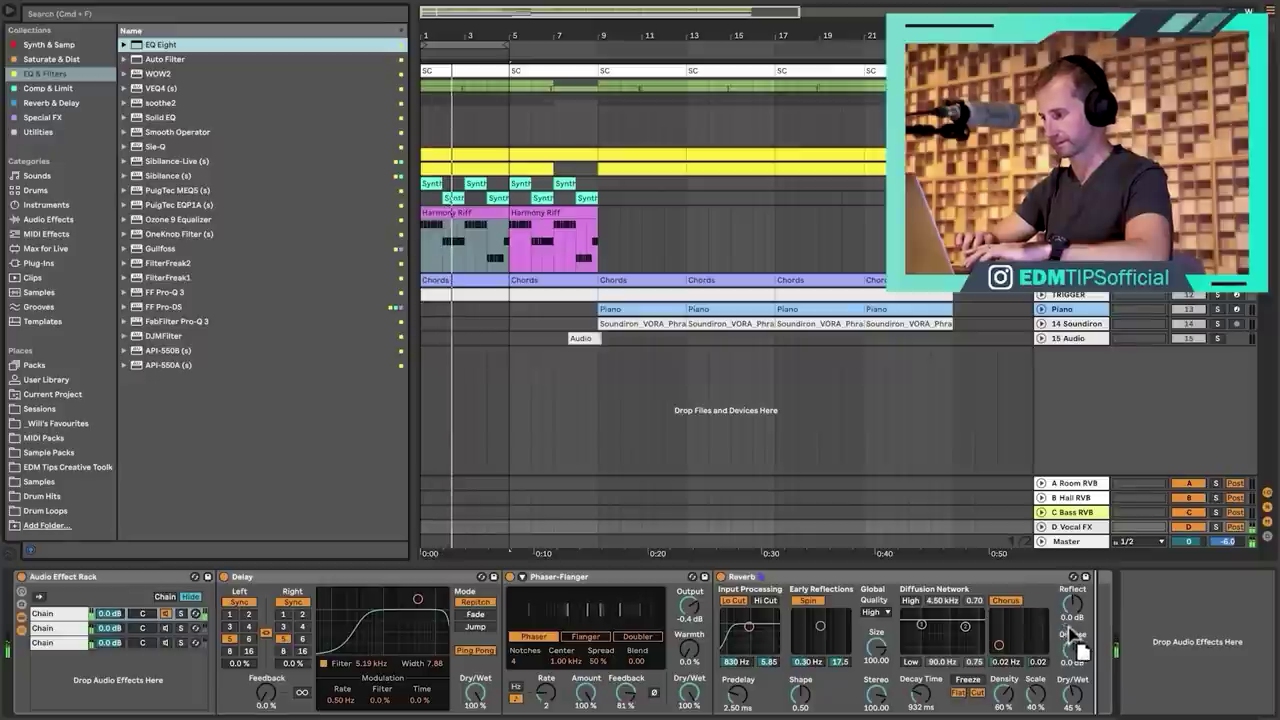
{"action": "left_click_drag", "start_coordinate": [1069, 629], "coordinate": [1071, 632]}
{"action": "left_click_drag", "start_coordinate": [928, 605], "coordinate": [928, 562]}
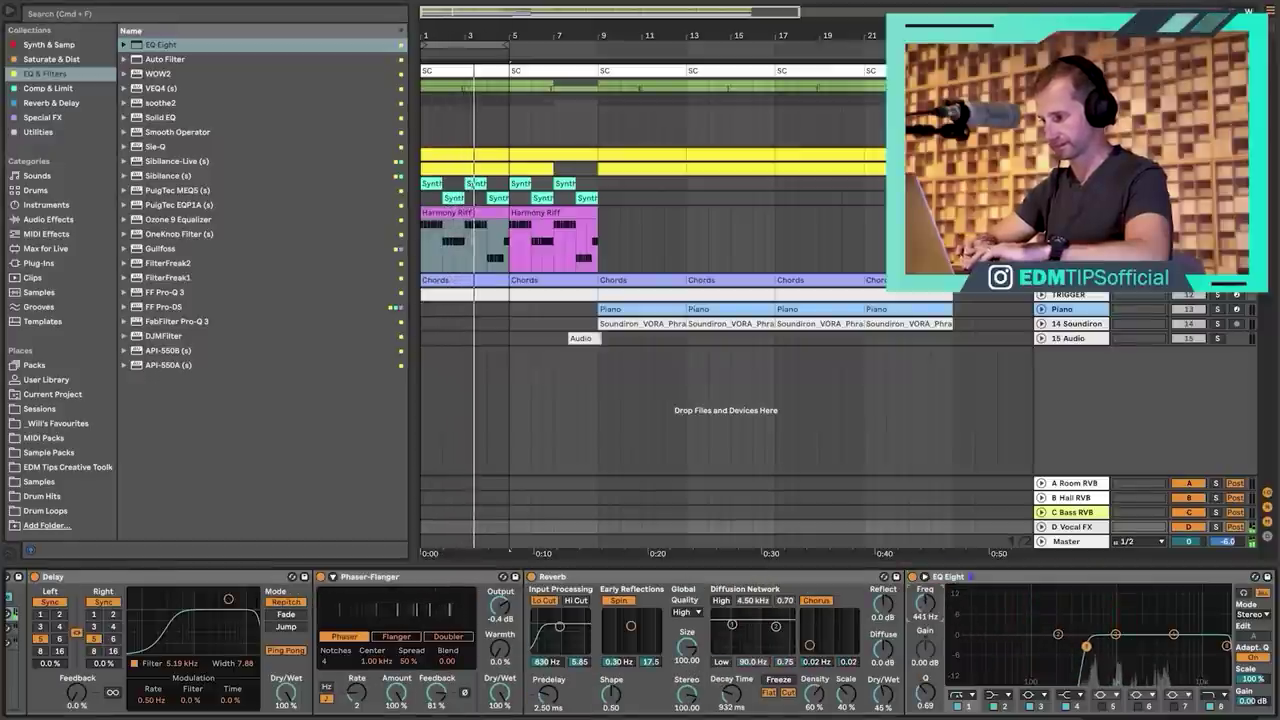
{"action": "double_click", "coordinate": [648, 576]}
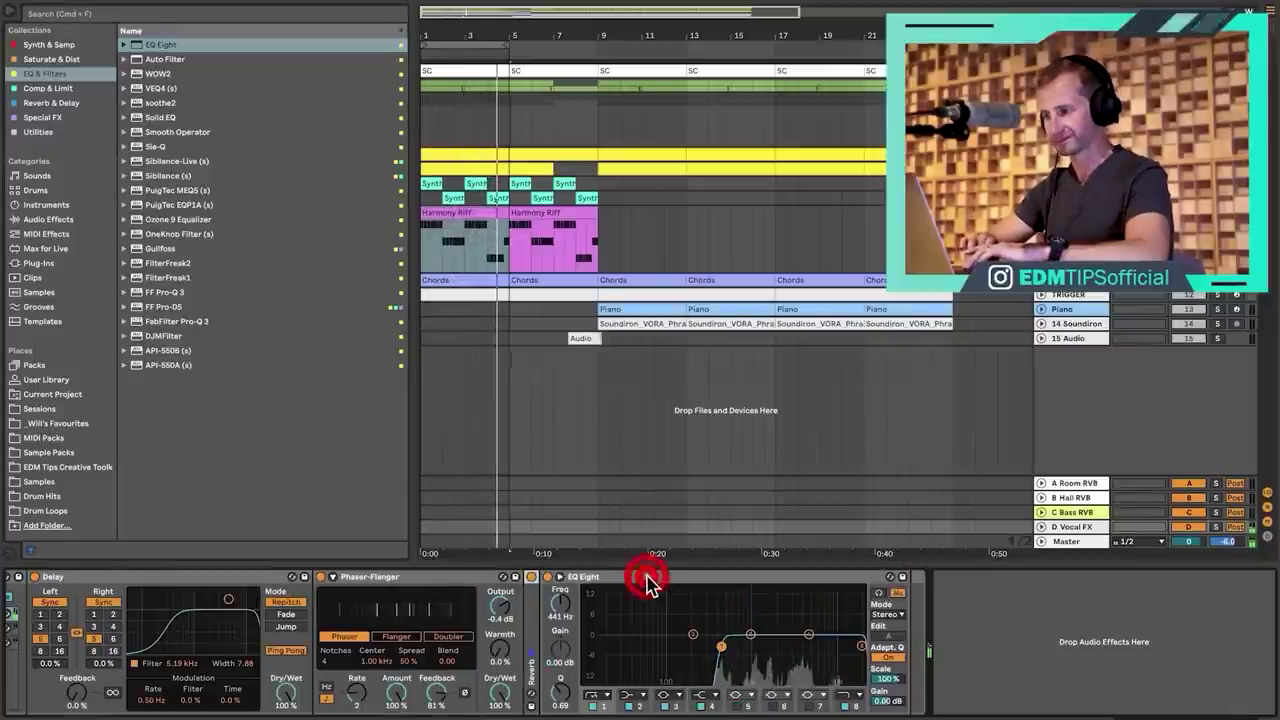
{"action": "double_click", "coordinate": [648, 576]}
{"action": "key", "text": "space"}
Delete the rack's second chain, the one with the 1-sixteenth Delay.
{"action": "scroll", "coordinate": [648, 582], "scroll_direction": "left", "scroll_amount": 3}
{"action": "left_click", "coordinate": [75, 628]}
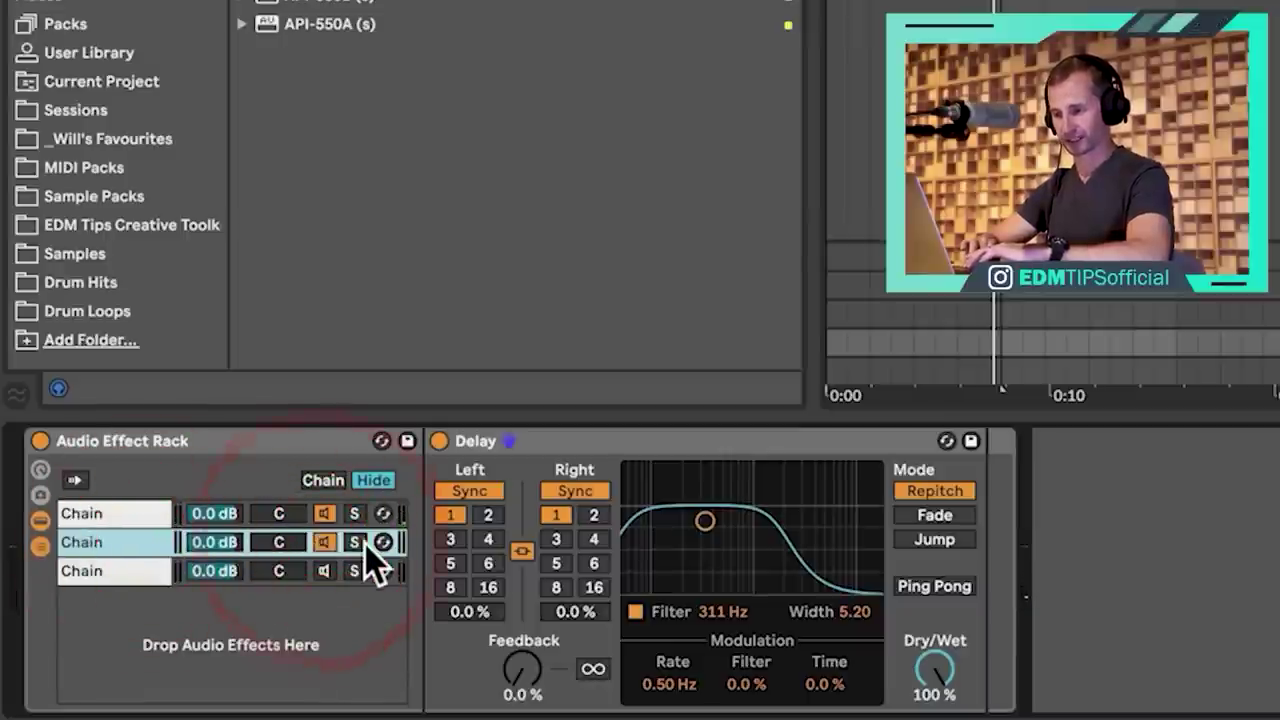
{"action": "left_click", "coordinate": [353, 542]}
{"action": "left_click", "coordinate": [110, 576]}
{"action": "left_click", "coordinate": [115, 542]}
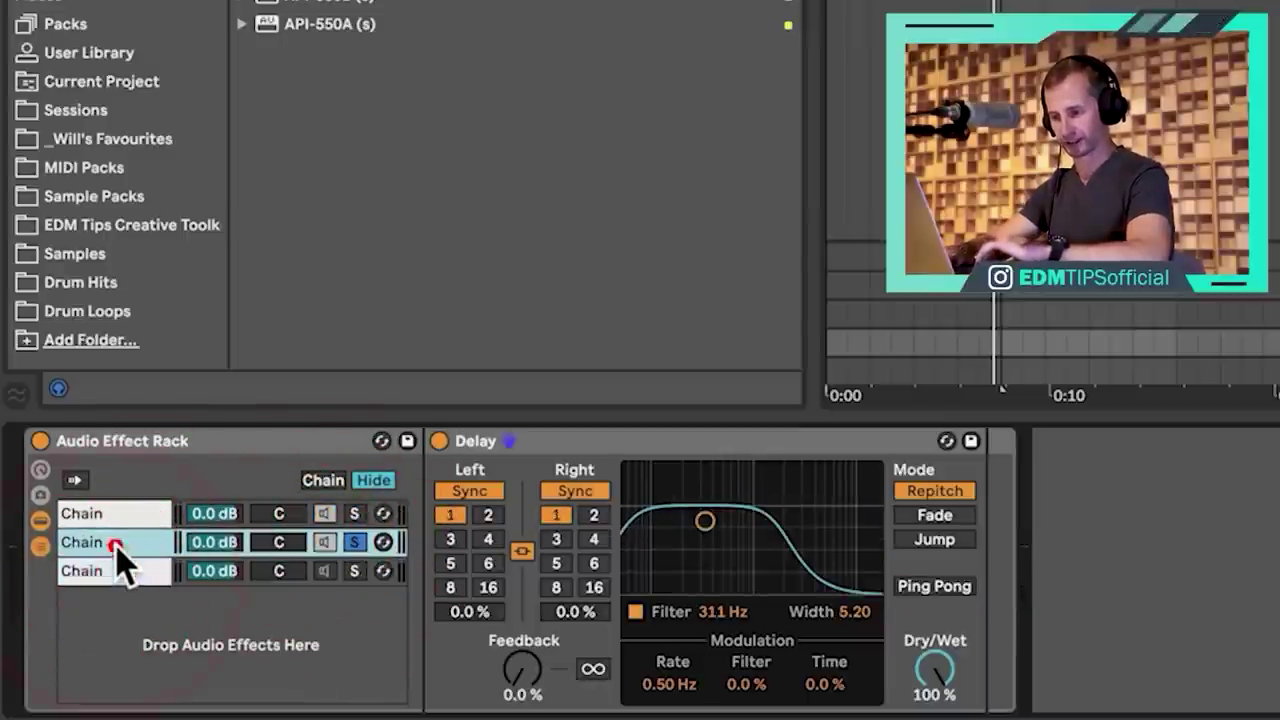
{"action": "key", "text": "Delete"}
Solo the remaining second chain and set its Delay filter to 2.41 kHz, width 7.99, during playback.
{"action": "left_click", "coordinate": [352, 541]}
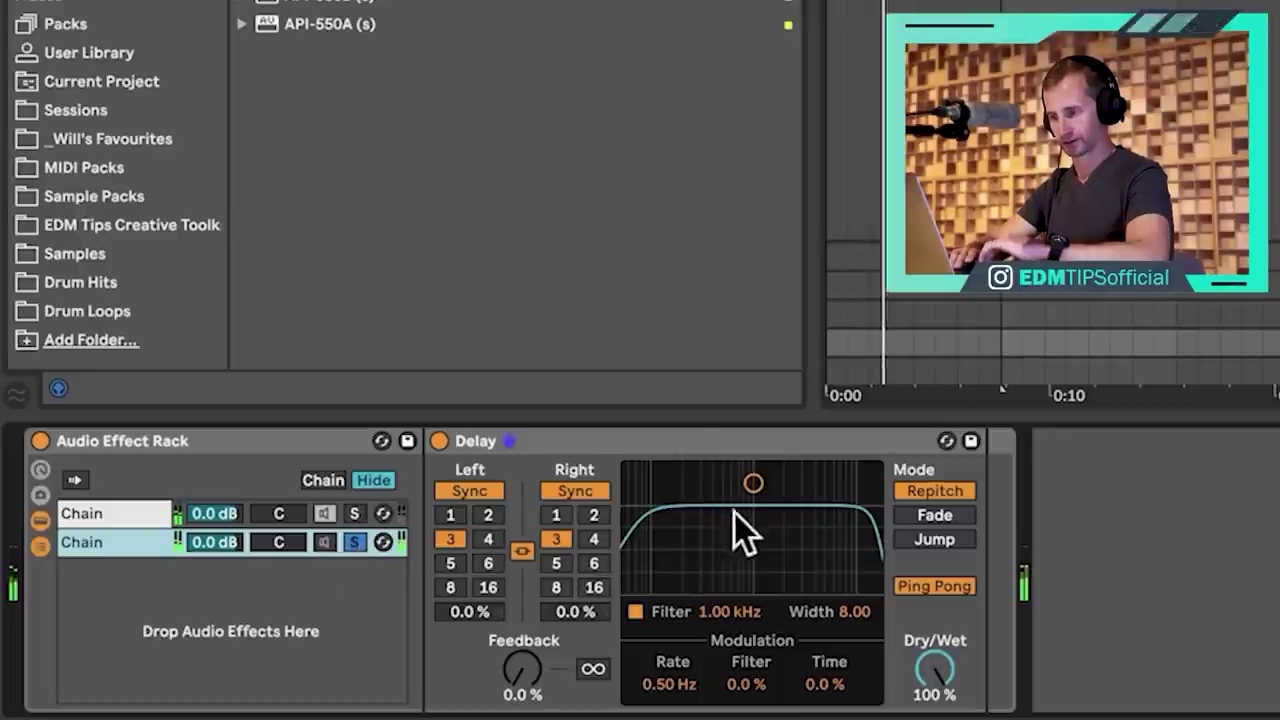
{"action": "left_click", "coordinate": [753, 483]}
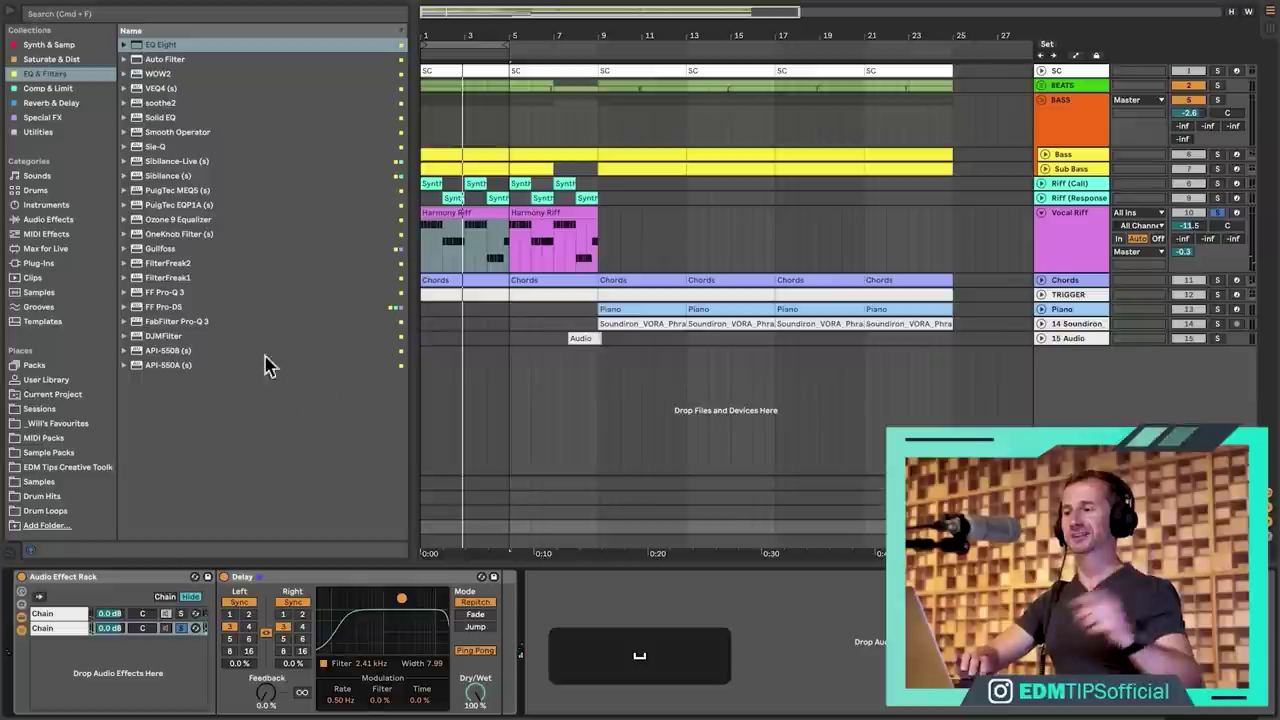
Search the audio effects for vocoder and add Vocoder after the second chain's Delay.
{"action": "left_click", "coordinate": [47, 131]}
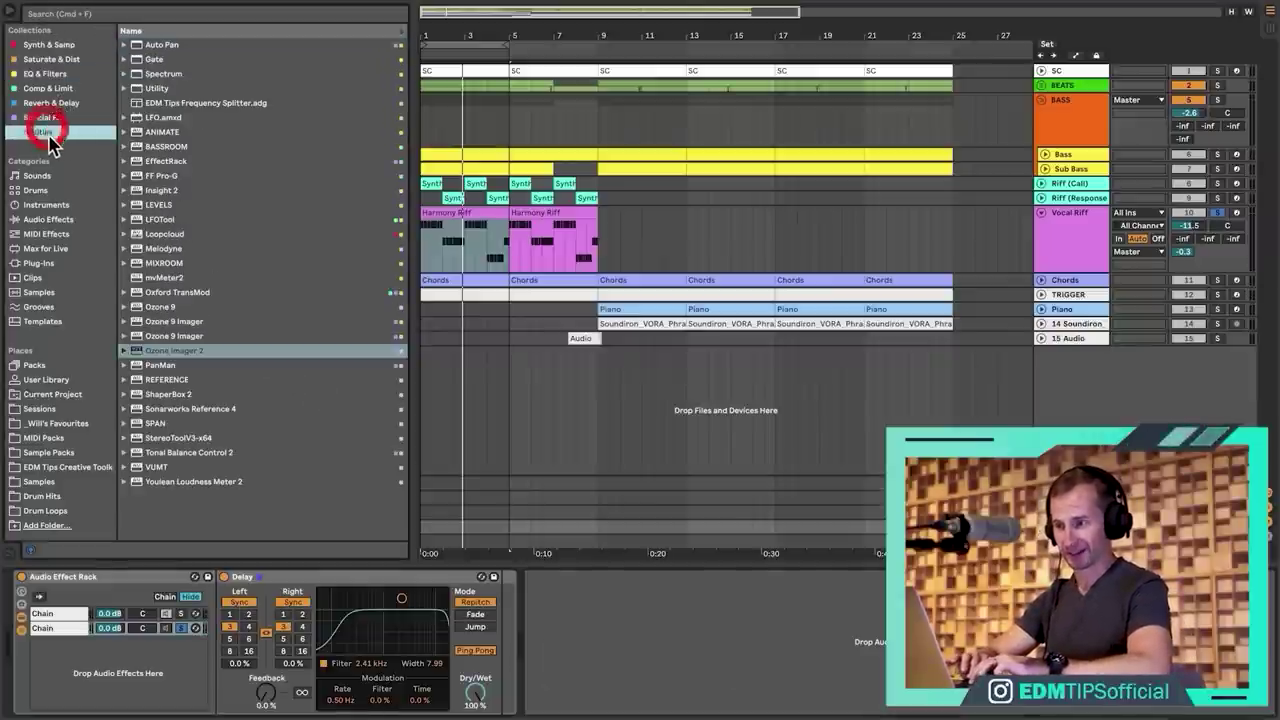
{"action": "left_click", "coordinate": [80, 18]}
{"action": "type", "text": "voc"}
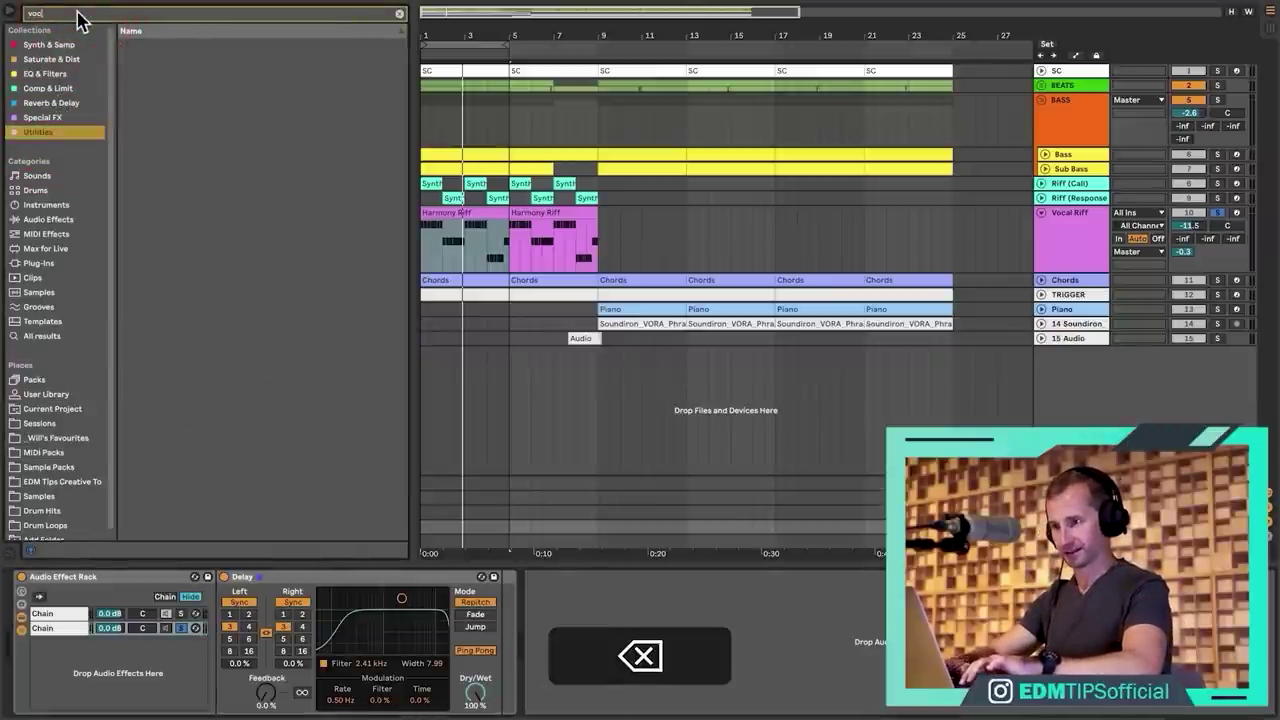
{"action": "type", "text": "aooder"}
{"action": "left_click", "coordinate": [60, 218]}
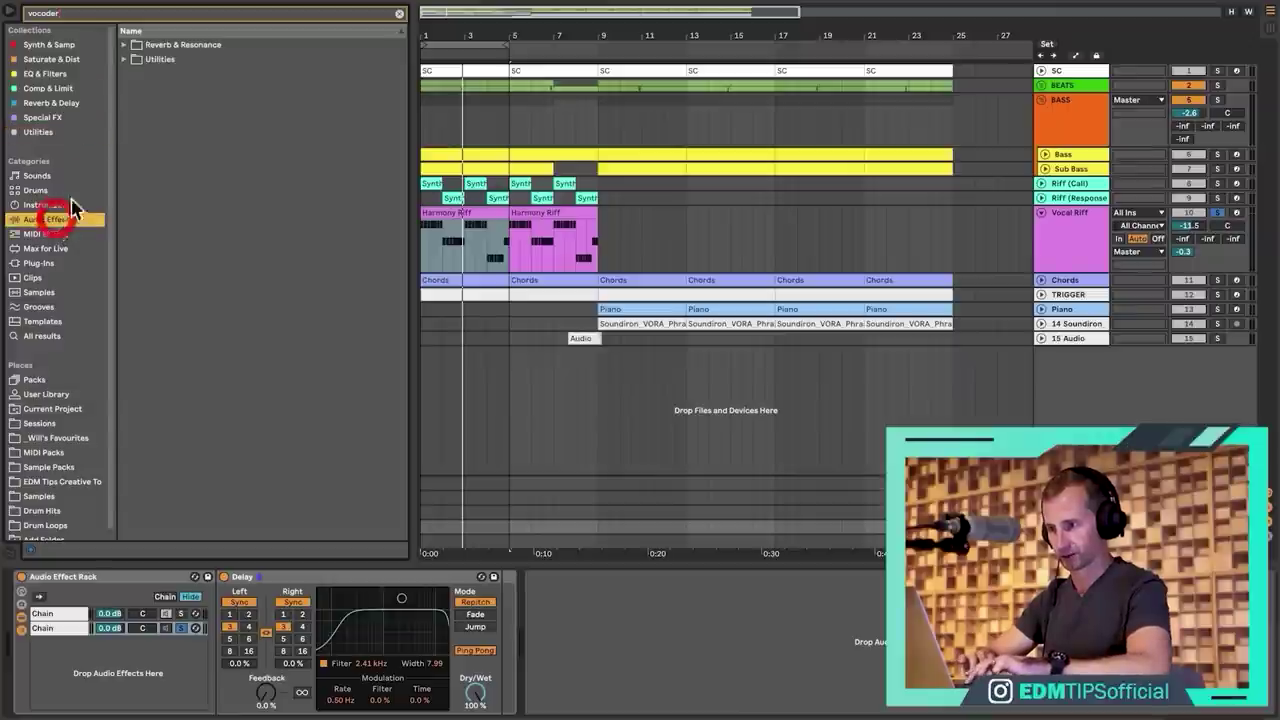
{"action": "left_click", "coordinate": [126, 45]}
{"action": "left_click_drag", "start_coordinate": [148, 64], "coordinate": [502, 598]}
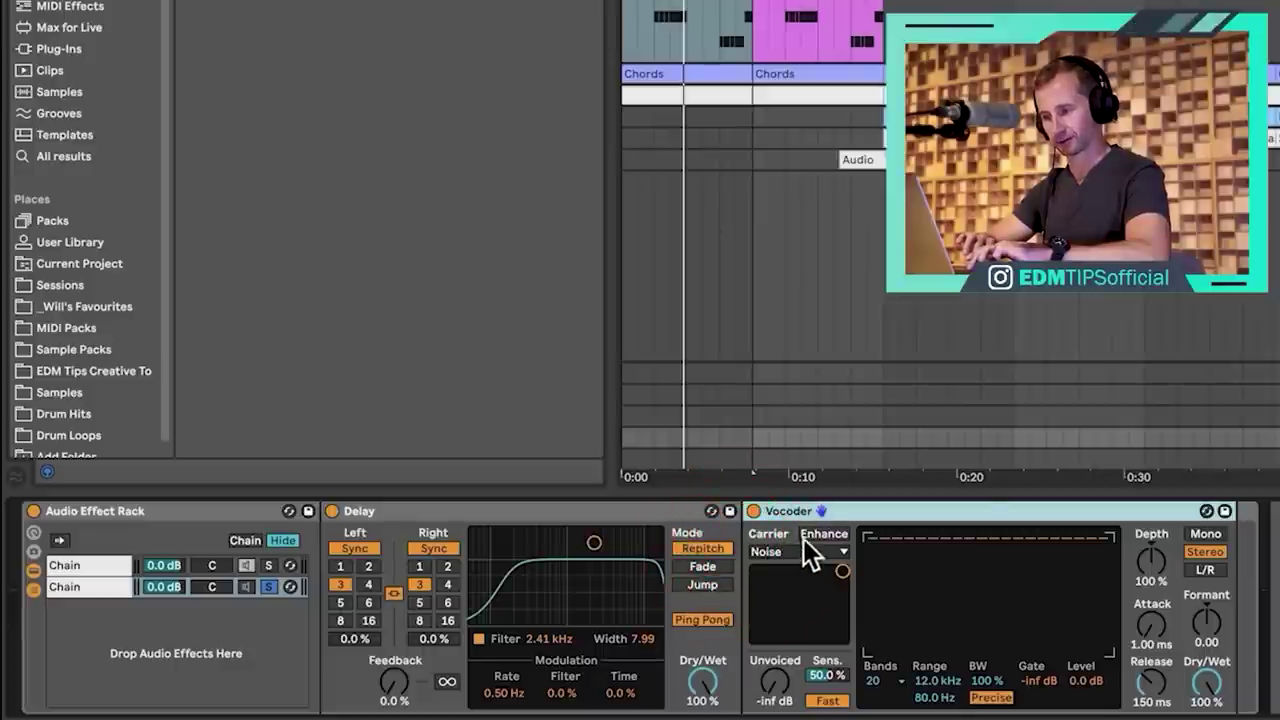
Turn on the Vocoder's Enhance option and use an External carrier taking its audio from Chords.
{"action": "left_click", "coordinate": [810, 534]}
{"action": "left_click", "coordinate": [798, 551]}
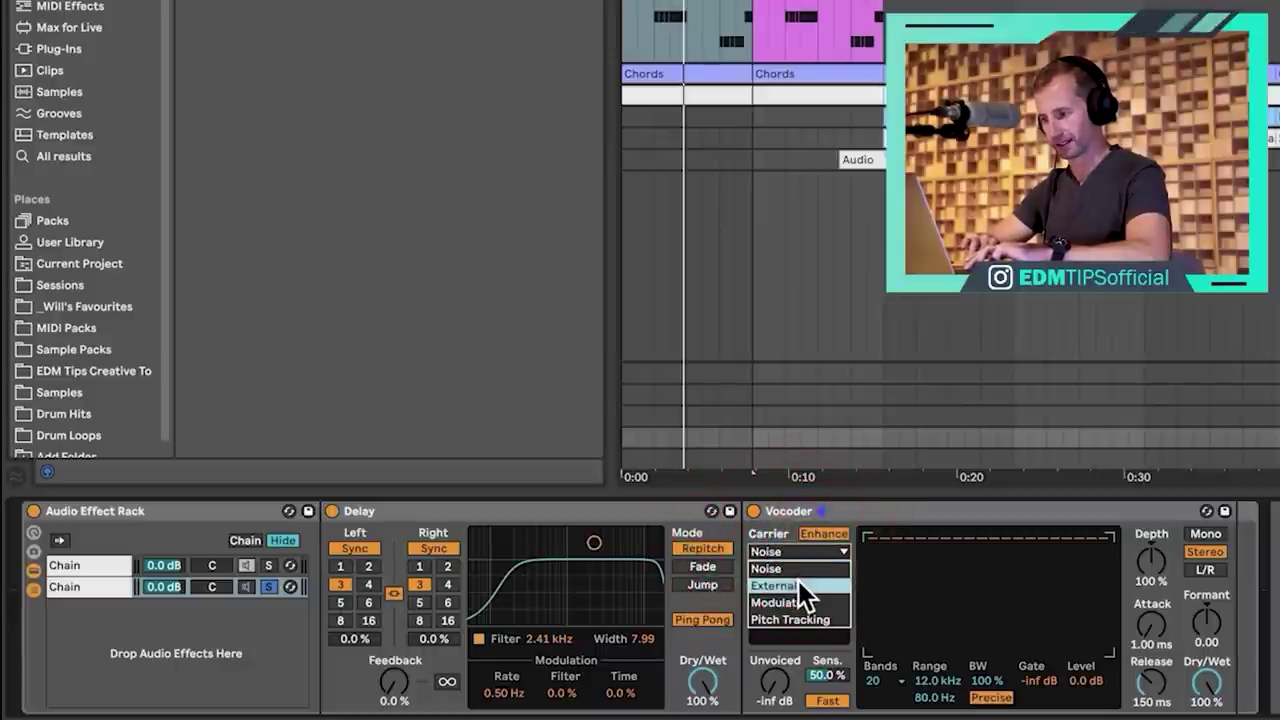
{"action": "left_click", "coordinate": [798, 582]}
{"action": "left_click", "coordinate": [800, 582]}
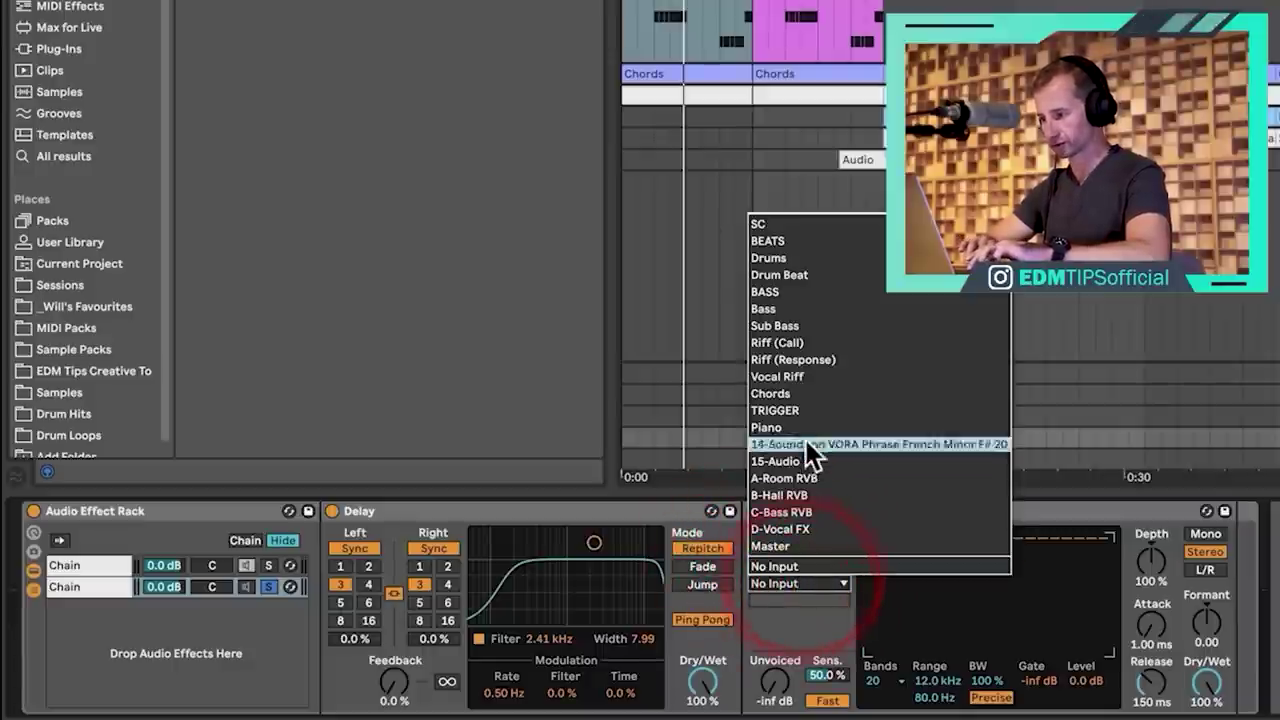
{"action": "left_click", "coordinate": [797, 389]}
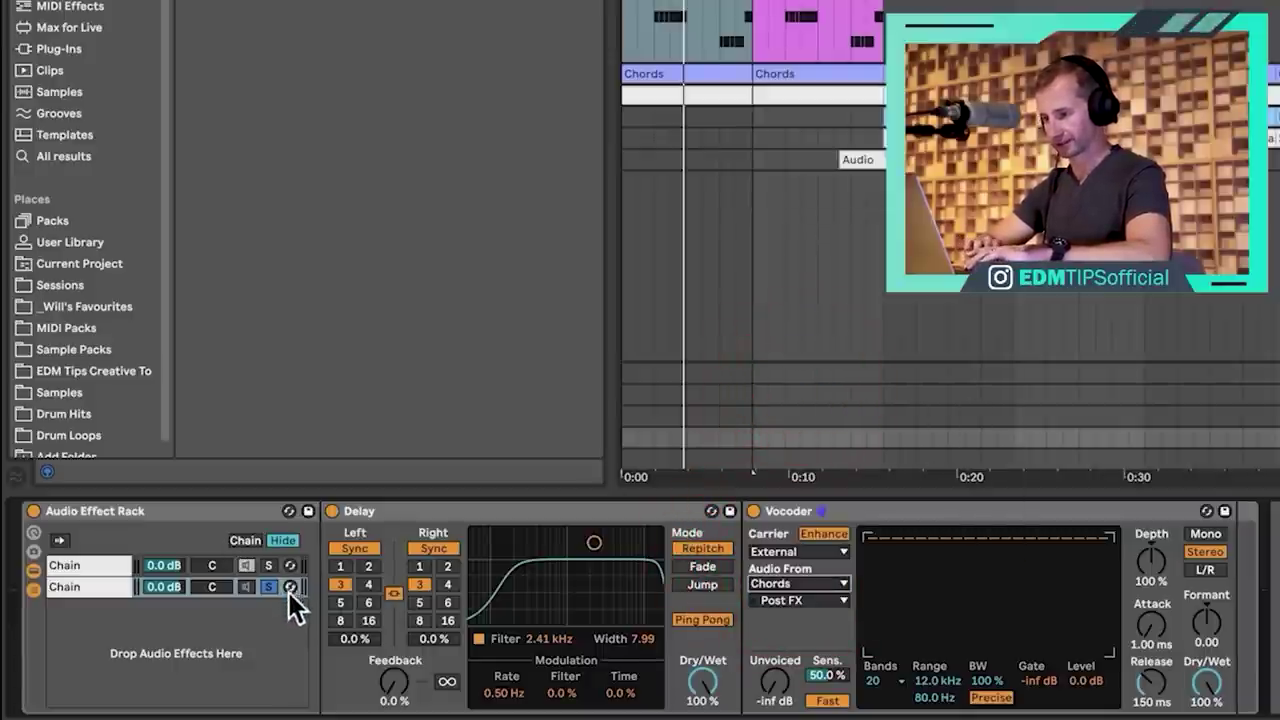
Play the loop, check both chains' devices and lower the Vocoder's Formant to -9.80.
{"action": "key", "text": "space"}
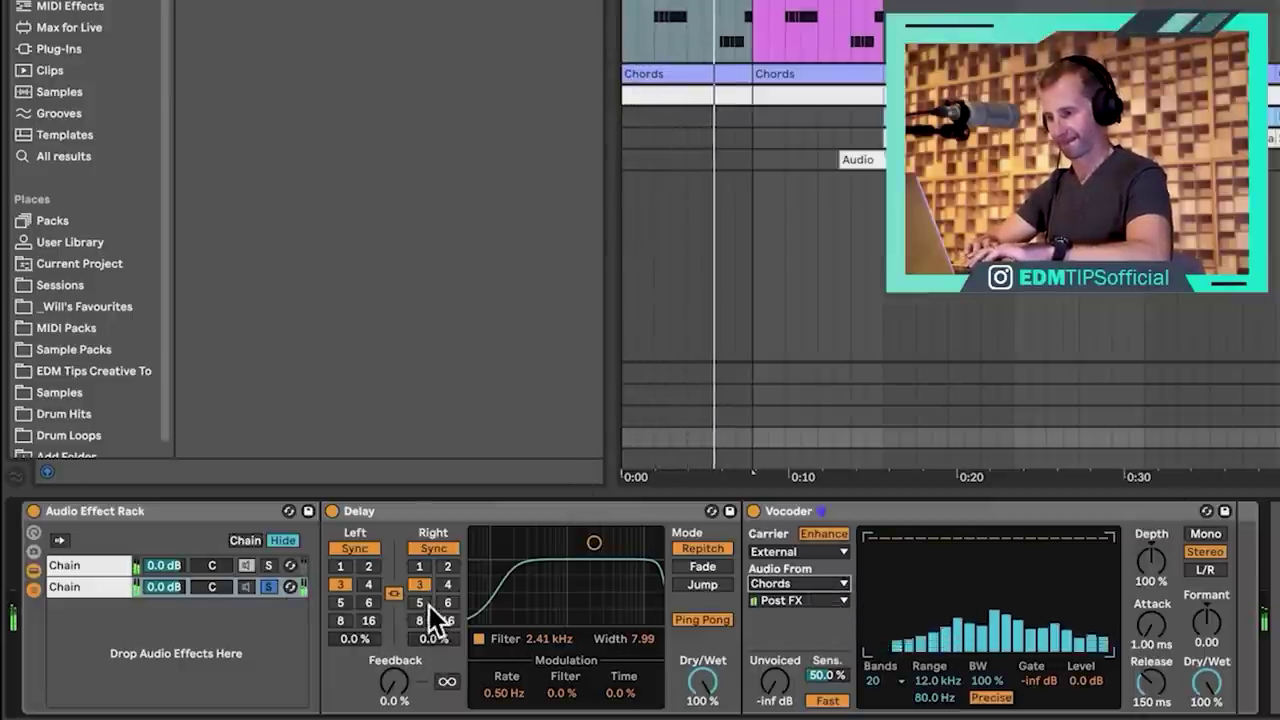
{"action": "left_click", "coordinate": [86, 563]}
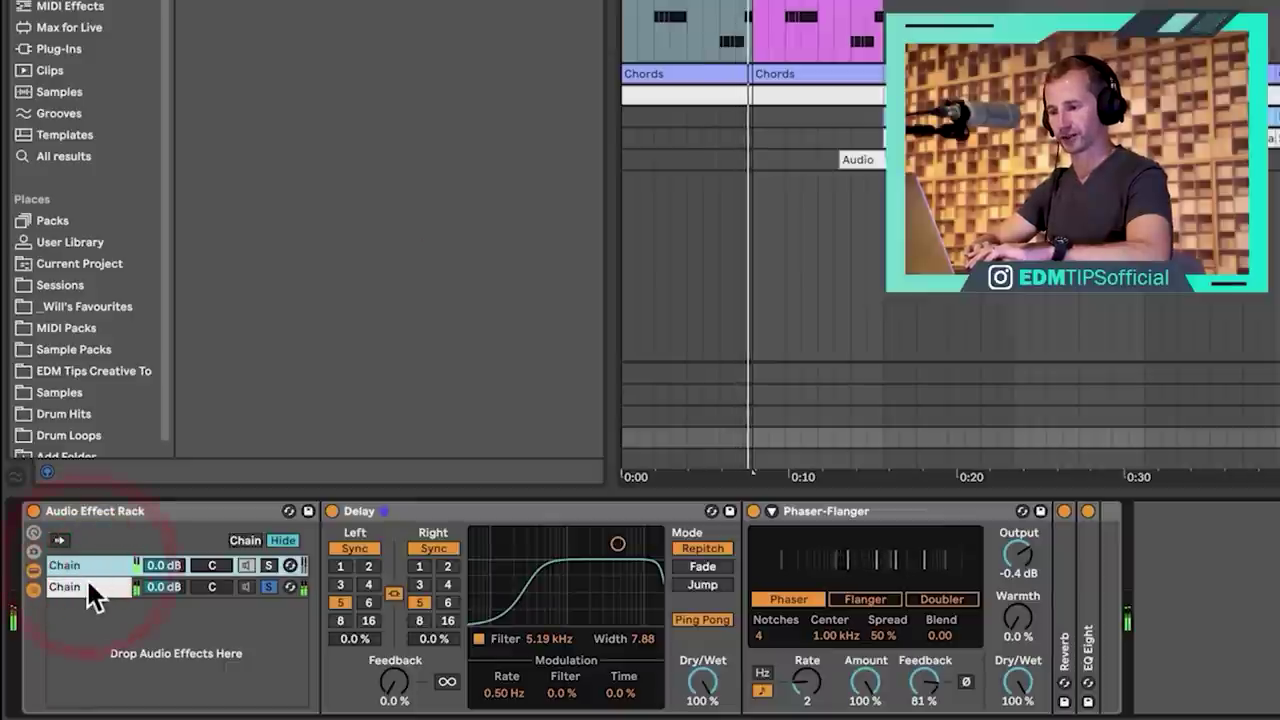
{"action": "left_click", "coordinate": [89, 585]}
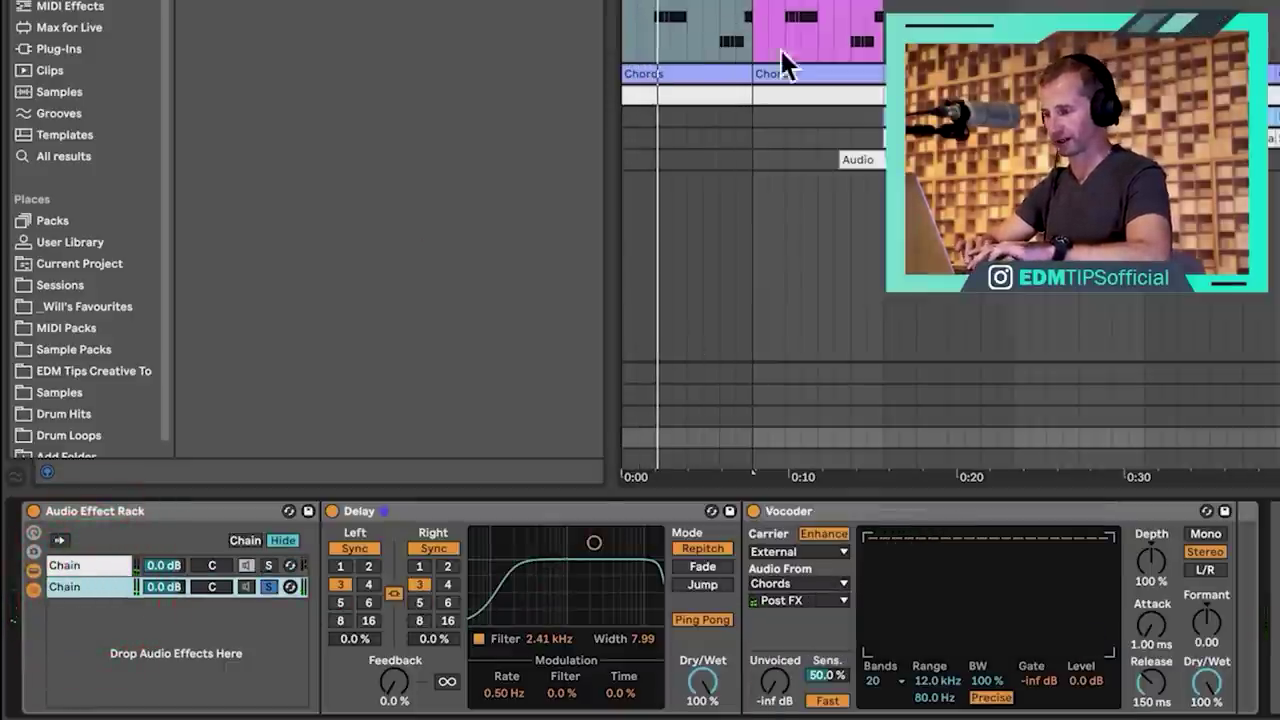
{"action": "key", "text": "space"}
{"action": "left_click_drag", "start_coordinate": [1209, 617], "coordinate": [1213, 668]}
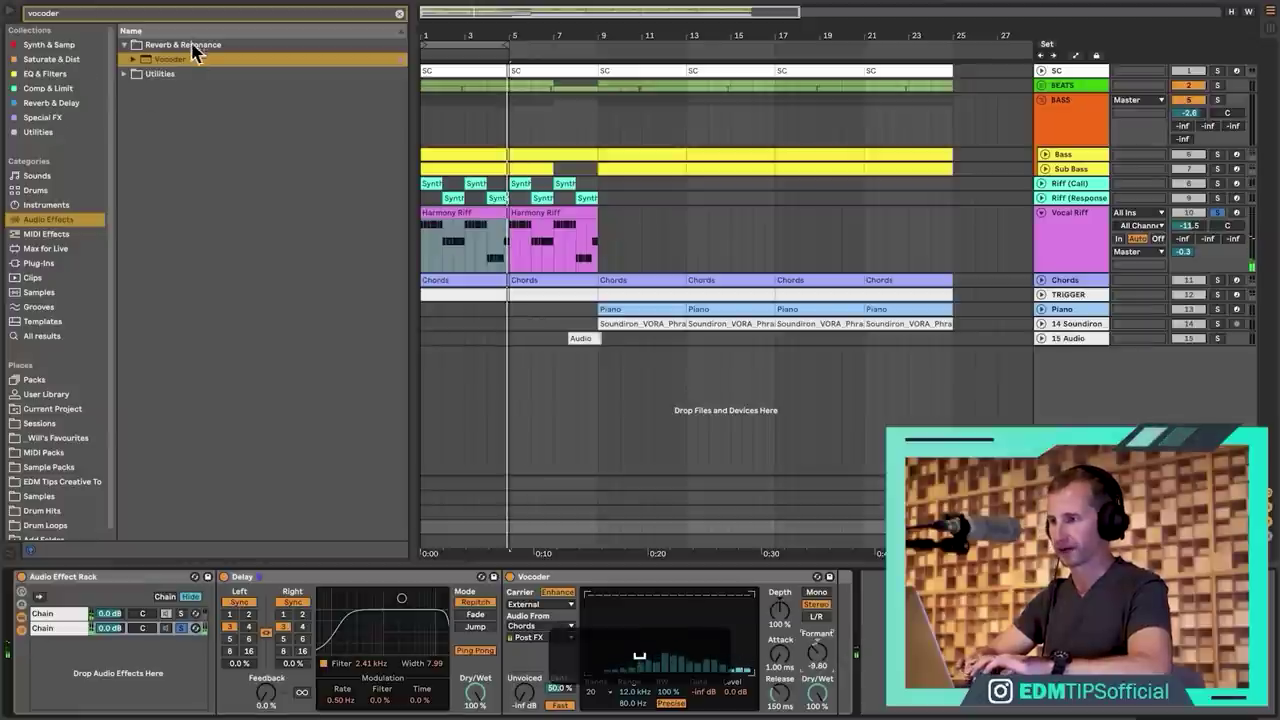
Search the audio effects for flanger and add Phaser-Flanger after the second chain's Vocoder.
{"action": "double_click", "coordinate": [157, 12]}
{"action": "type", "text": "flanger"}
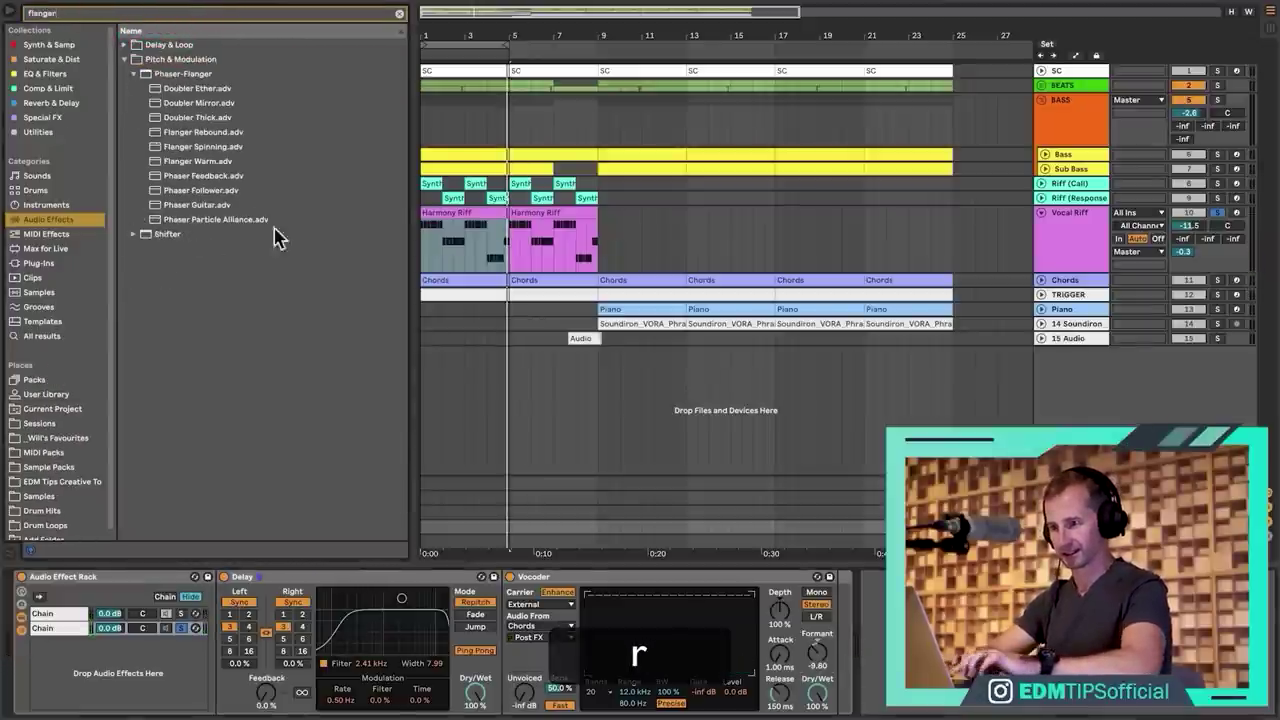
{"action": "left_click", "coordinate": [180, 74]}
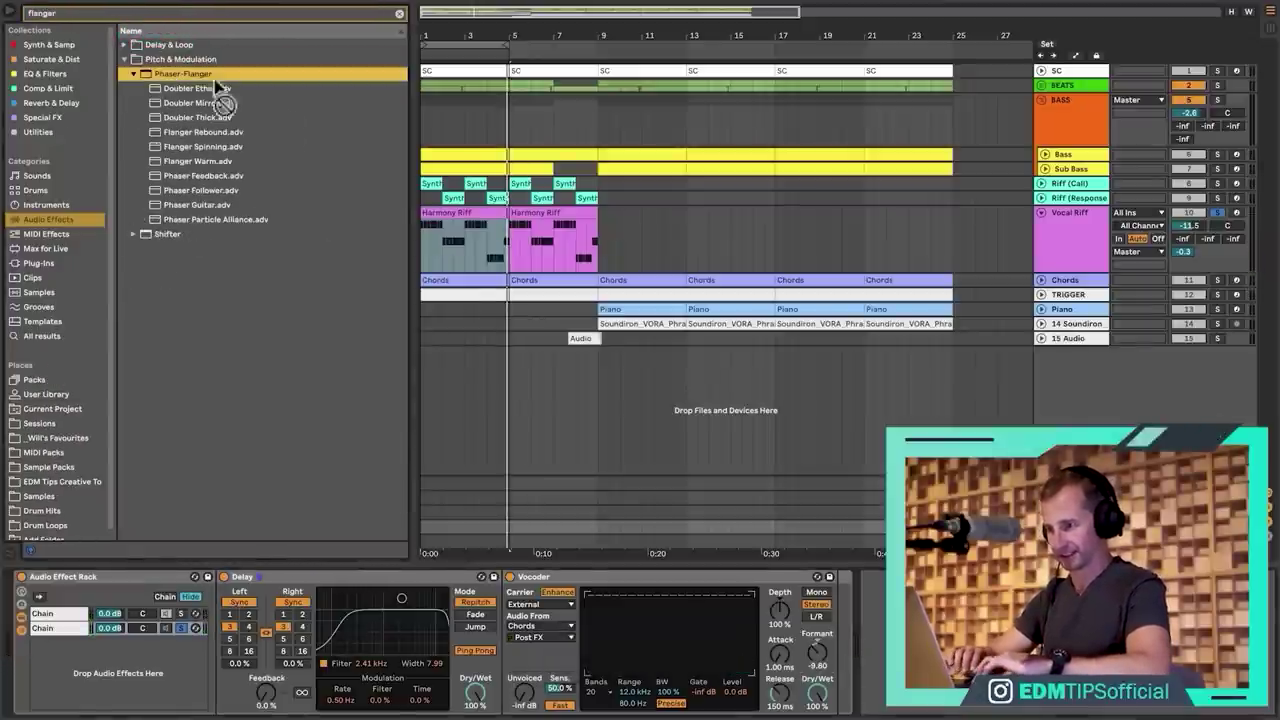
{"action": "left_click_drag", "start_coordinate": [795, 570], "coordinate": [870, 608]}
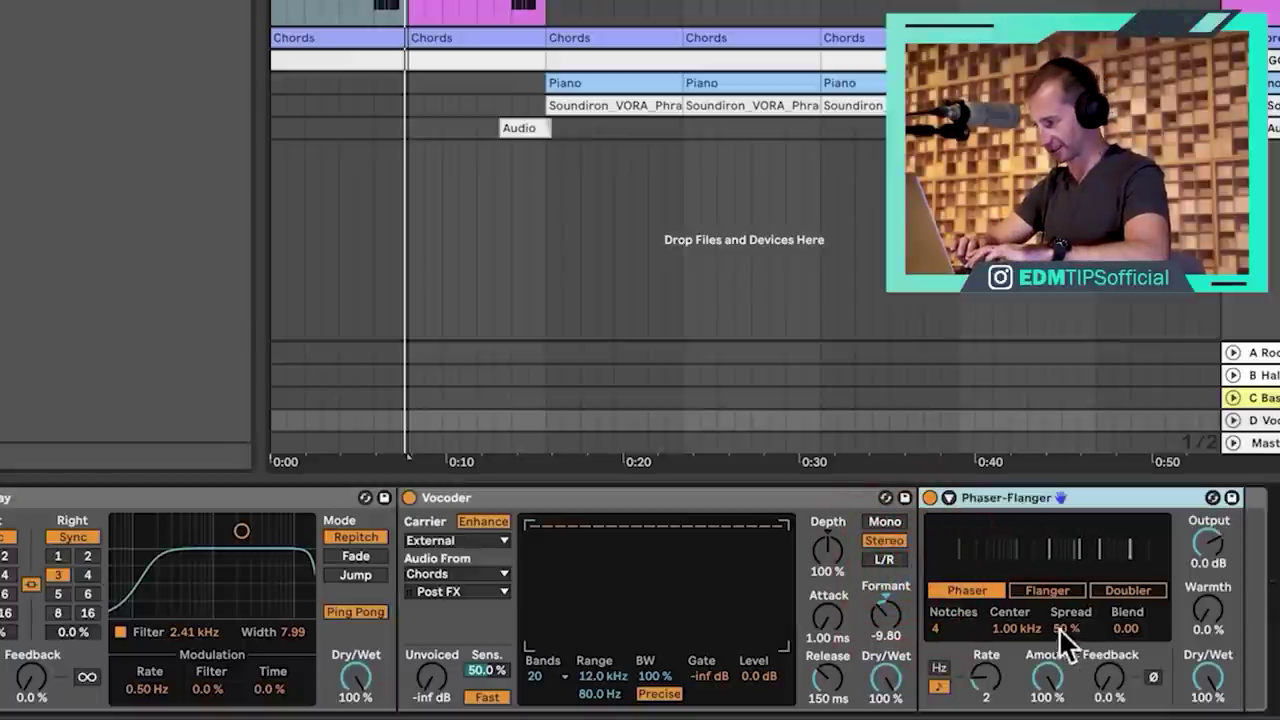
Switch the Phaser-Flanger to Flanger mode in Hz and set Freq to 0.43 Hz and Feedback to 69% during playback.
{"action": "left_click", "coordinate": [1050, 589]}
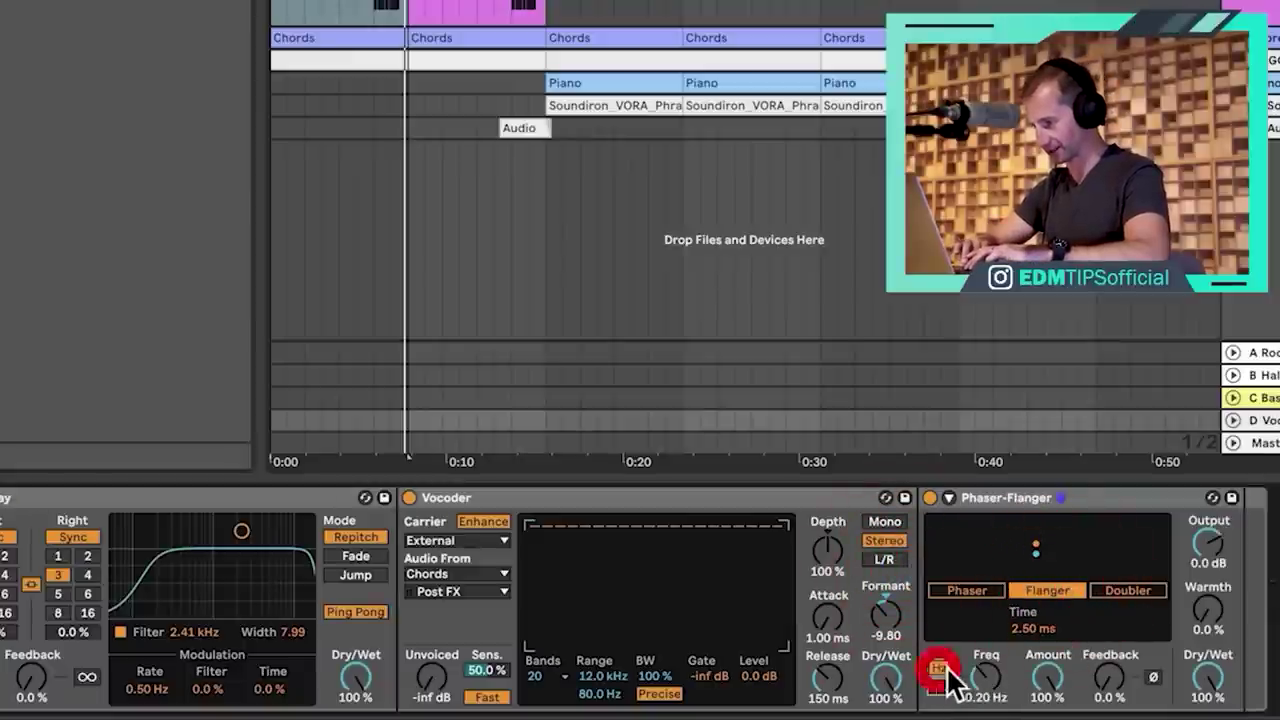
{"action": "key", "text": "space"}
{"action": "left_click_drag", "start_coordinate": [987, 685], "coordinate": [995, 712]}
{"action": "left_click_drag", "start_coordinate": [1108, 686], "coordinate": [1108, 655]}
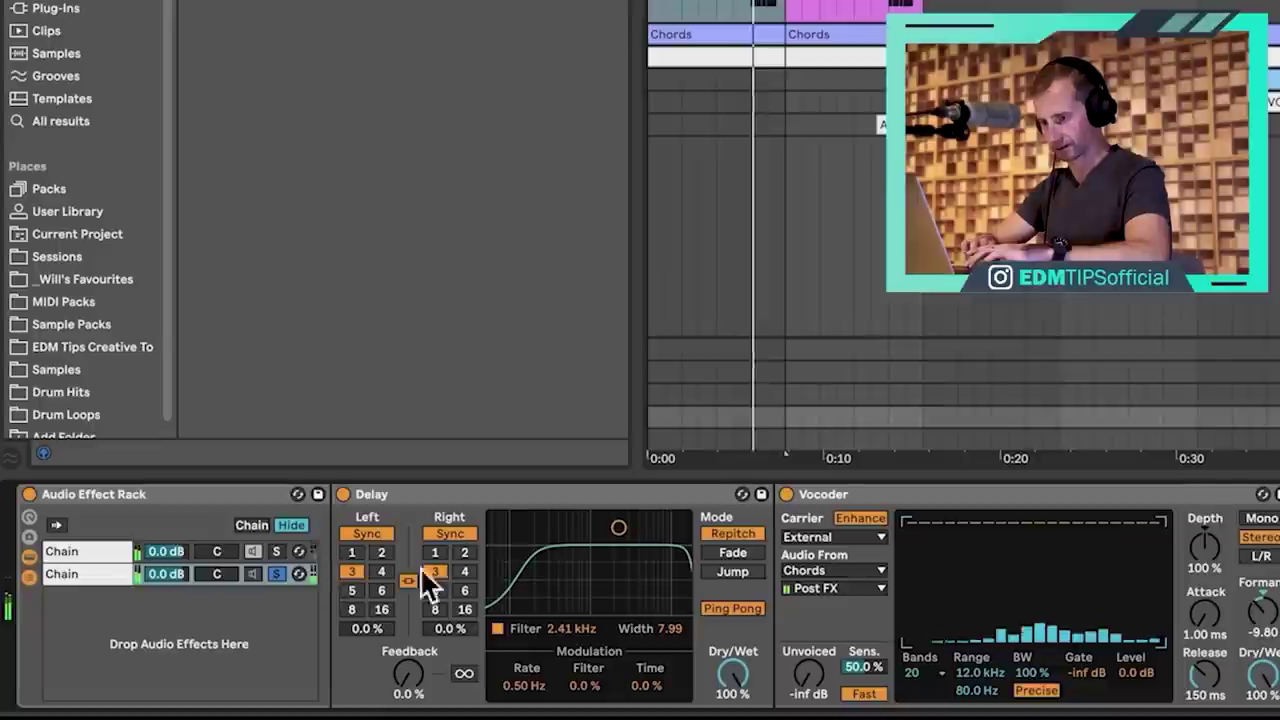
Reorder the second chain's devices so the Vocoder comes first, followed by the Phaser-Flanger and the Delay.
{"action": "left_click", "coordinate": [92, 574]}
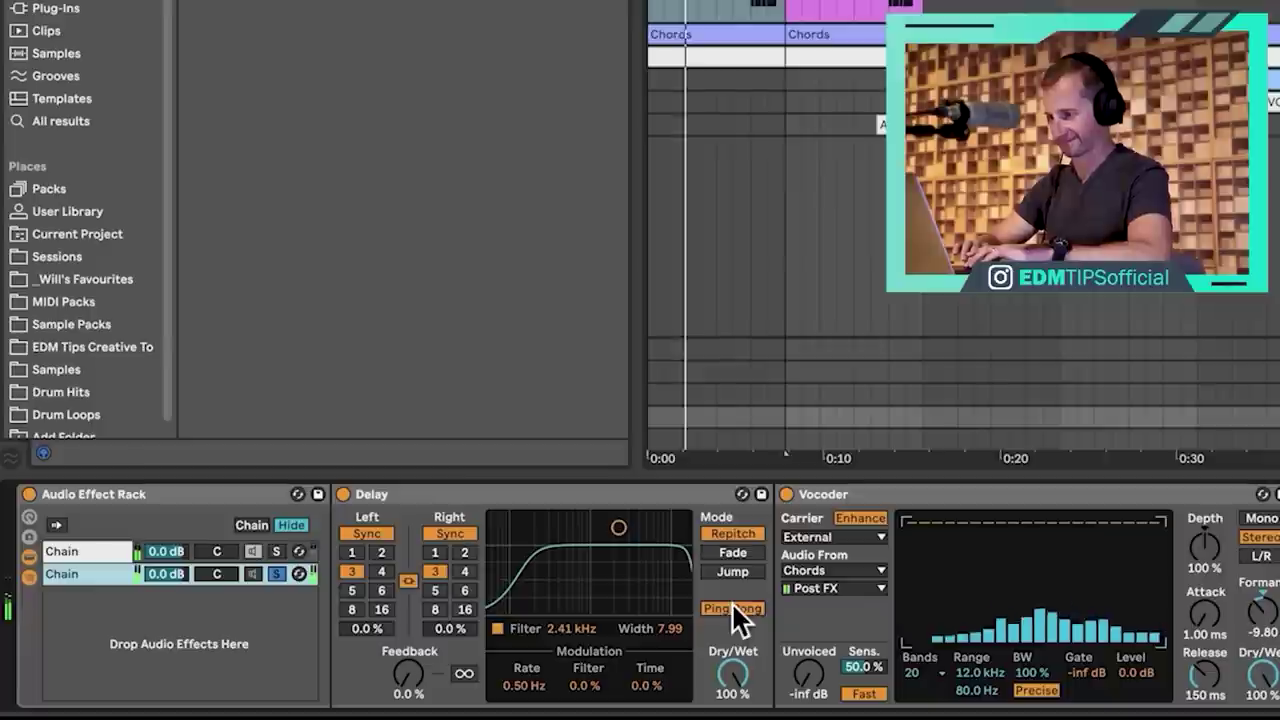
{"action": "left_click_drag", "start_coordinate": [970, 494], "coordinate": [394, 525]}
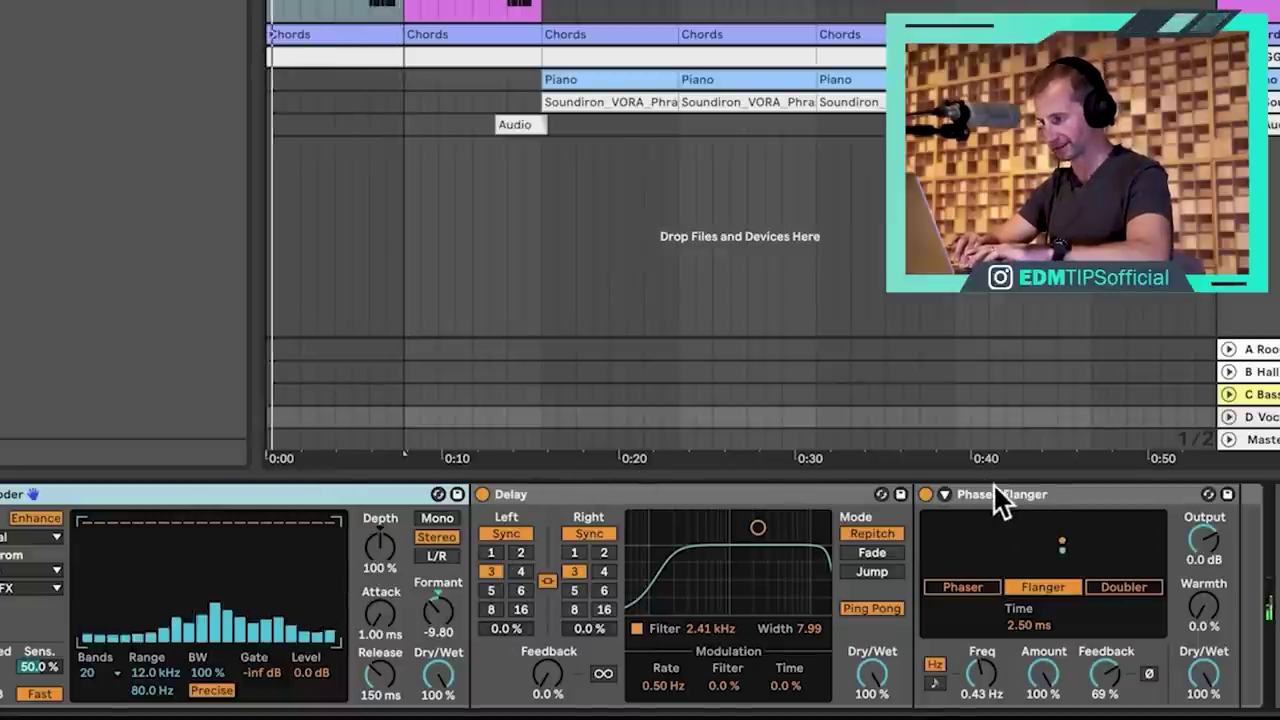
{"action": "left_click_drag", "start_coordinate": [1030, 508], "coordinate": [503, 531]}
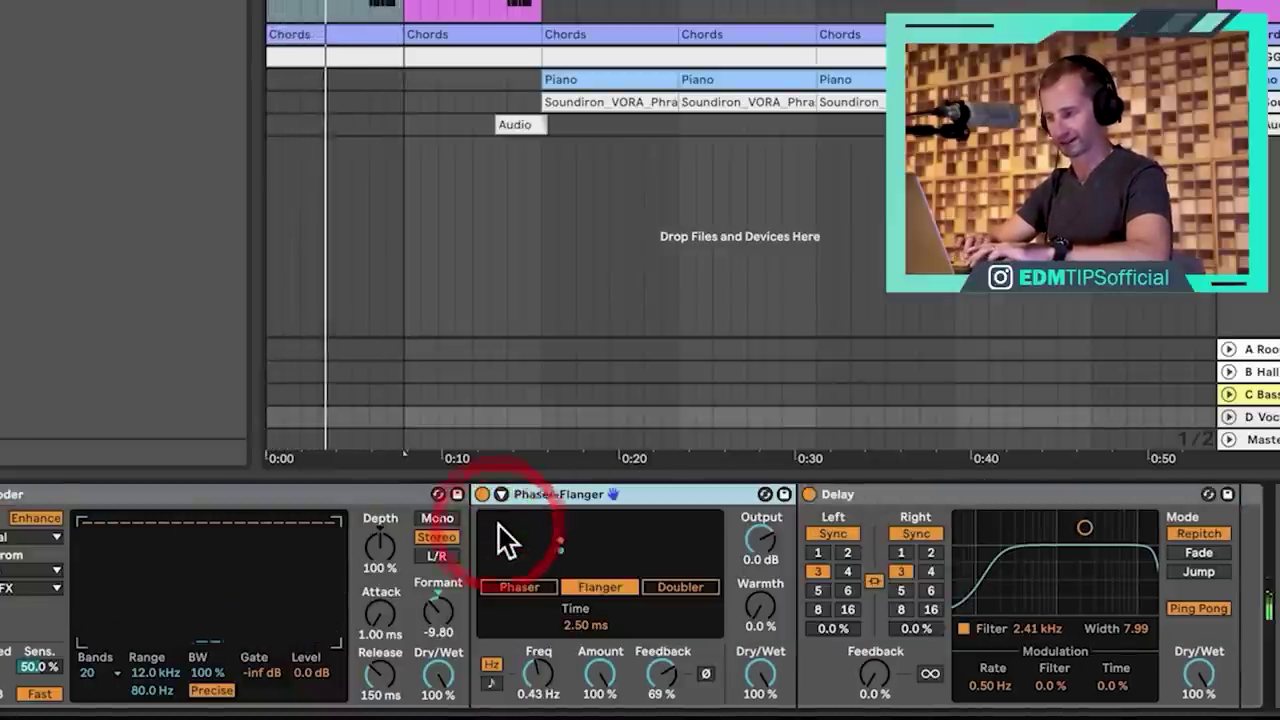
{"action": "left_click", "coordinate": [646, 488]}
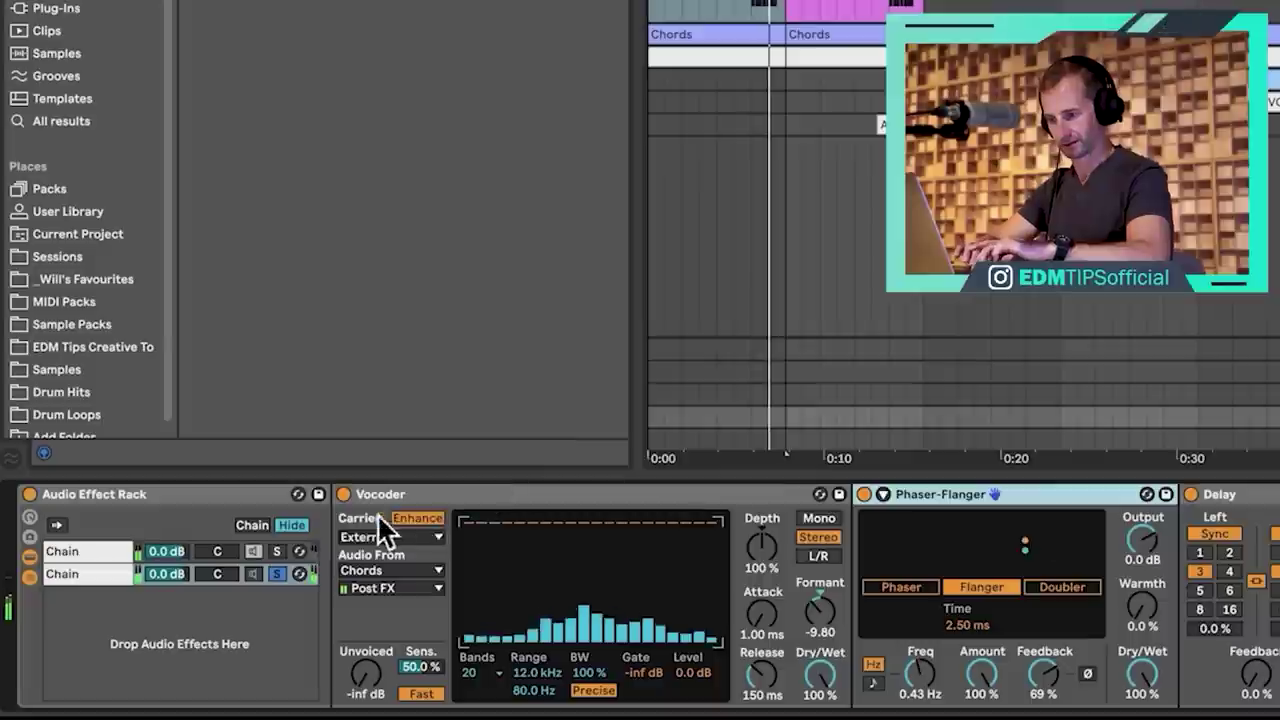
Unsolo the second rack chain and keep both chains active while listening to them together.
{"action": "left_click", "coordinate": [277, 574]}
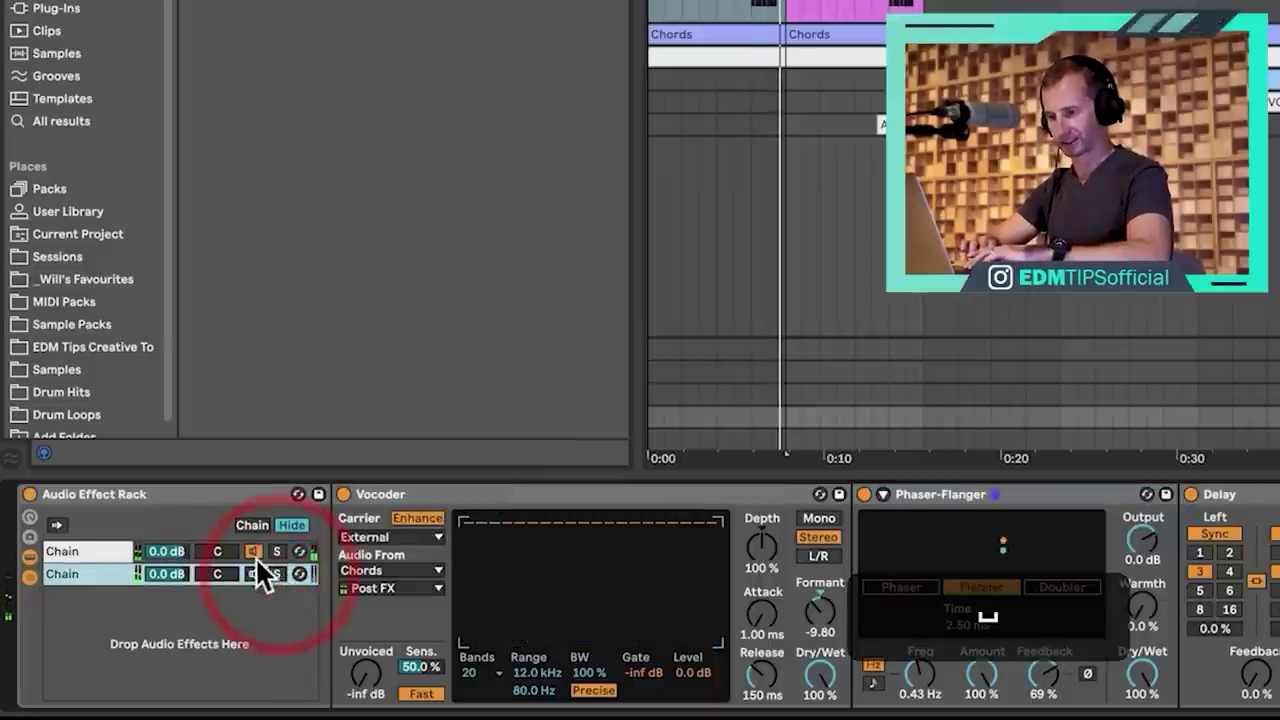
{"action": "left_click", "coordinate": [254, 566]}
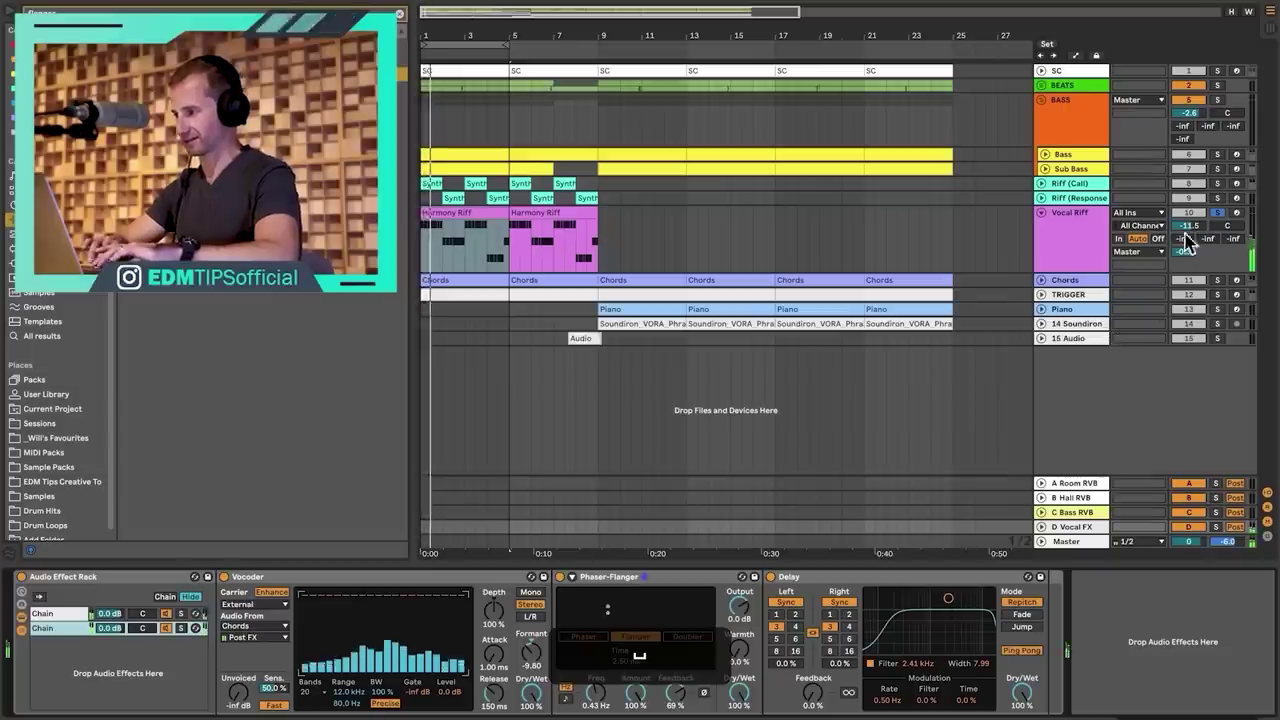
{"action": "left_click", "coordinate": [68, 628]}
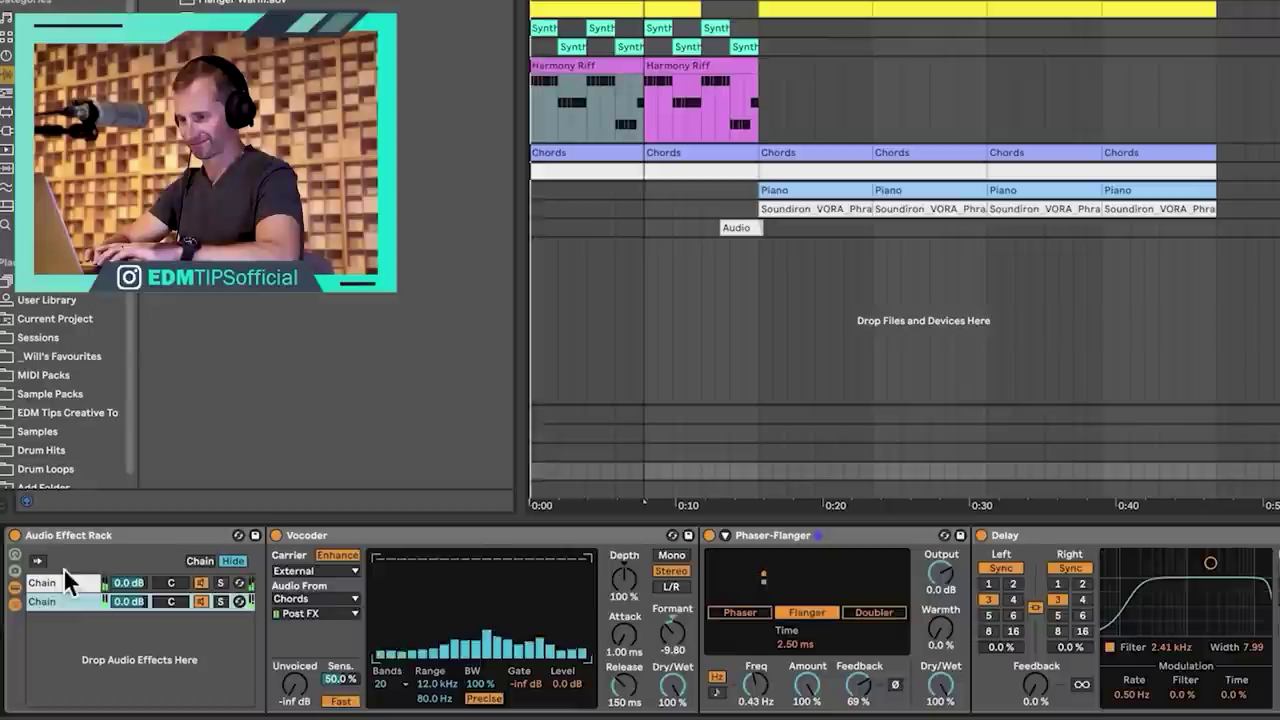
Set the first chain's Delay to 1 sixteenth on both sides, Feedback 48%, filter 1.61 kHz and width 6.43.
{"action": "left_click", "coordinate": [55, 613]}
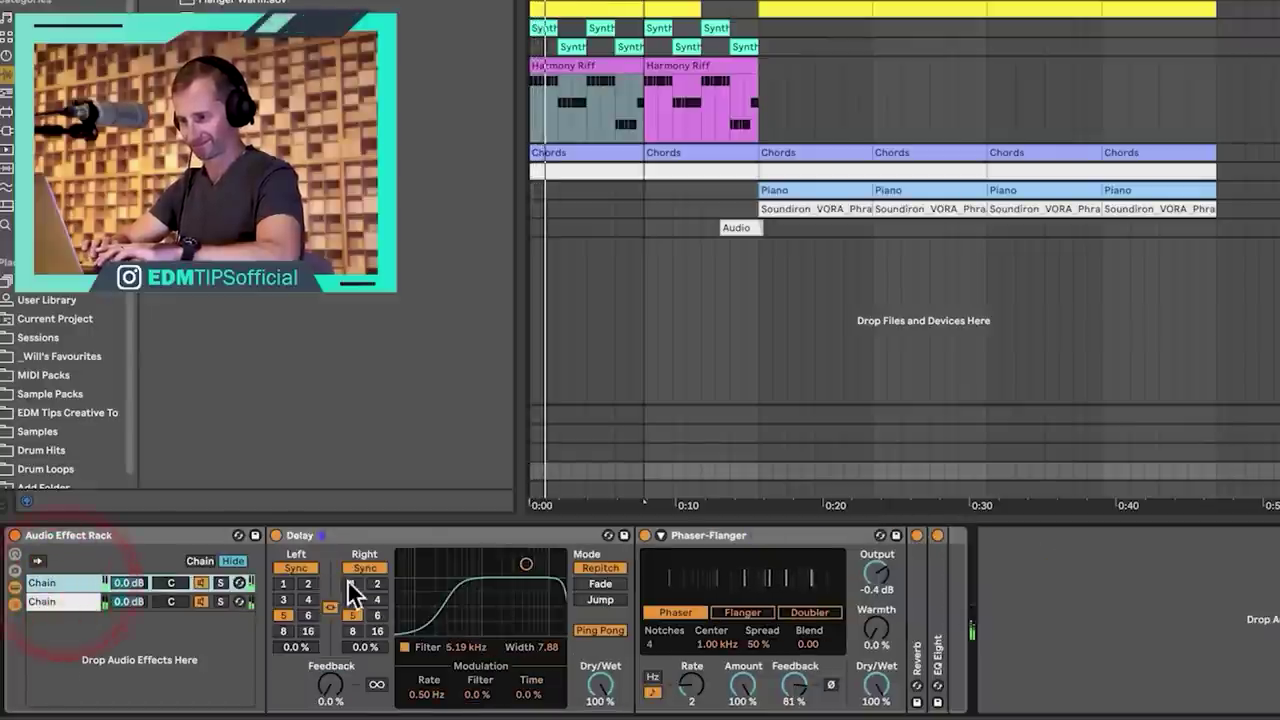
{"action": "left_click", "coordinate": [288, 615]}
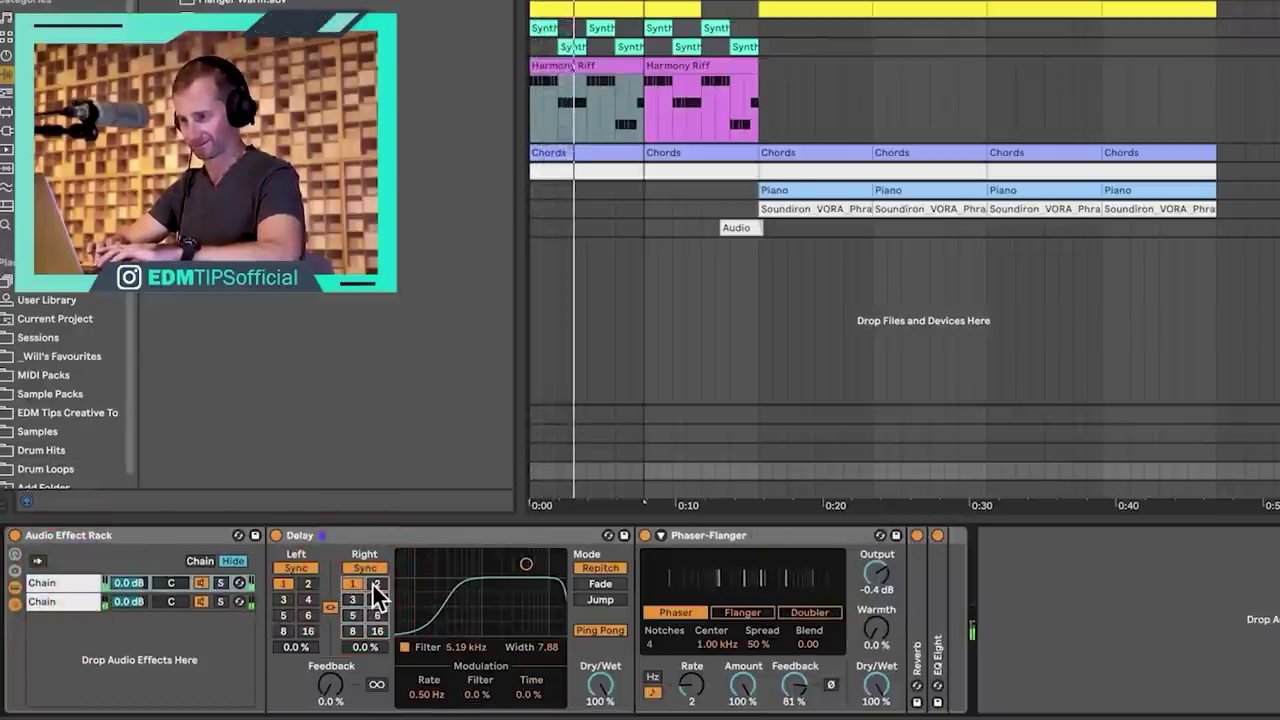
{"action": "left_click_drag", "start_coordinate": [330, 685], "coordinate": [330, 665]}
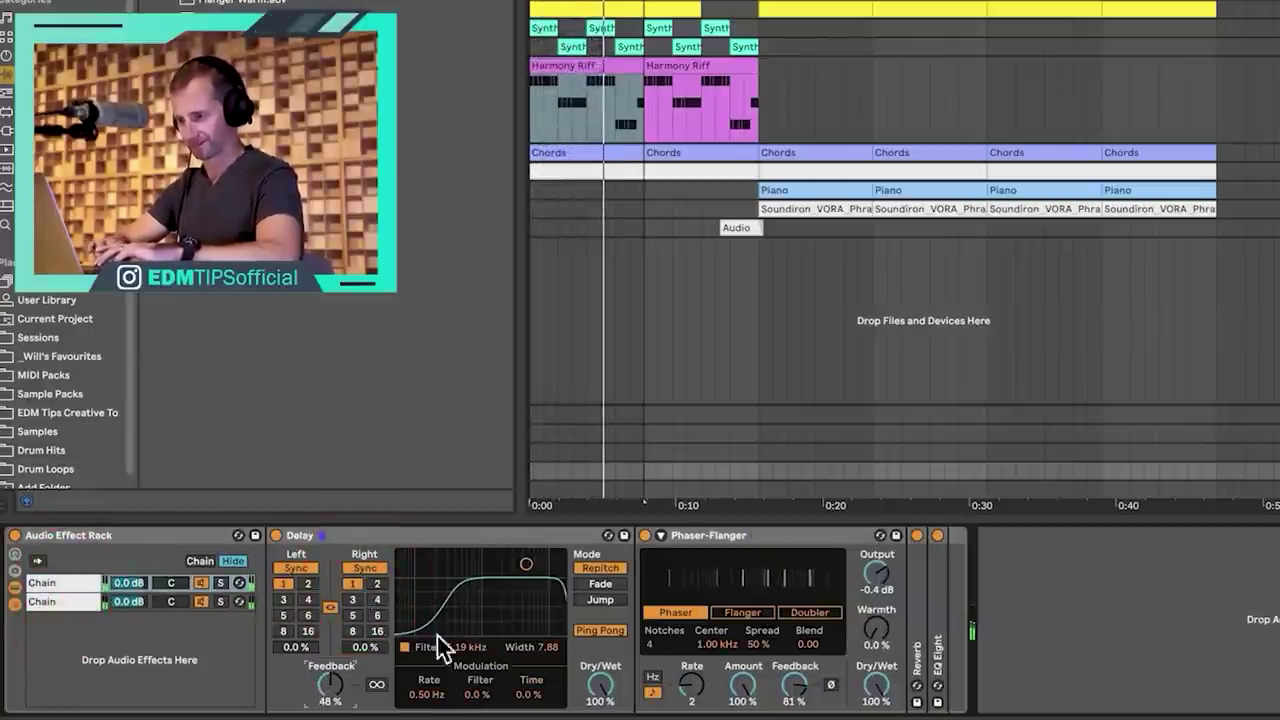
{"action": "left_click_drag", "start_coordinate": [527, 572], "coordinate": [494, 577]}
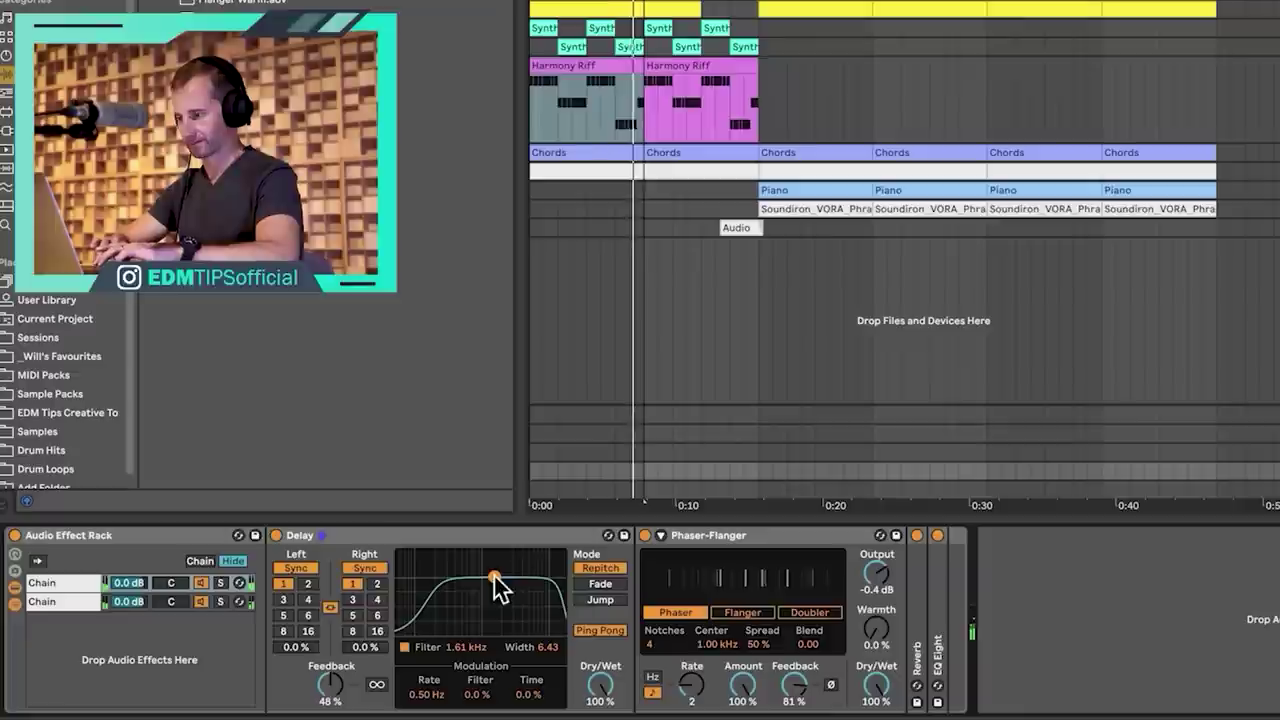
Set the second chain's Vocoder Formant to -1.40 and its chain volume to 0.7 dB, and stop playback.
{"action": "left_click", "coordinate": [49, 601]}
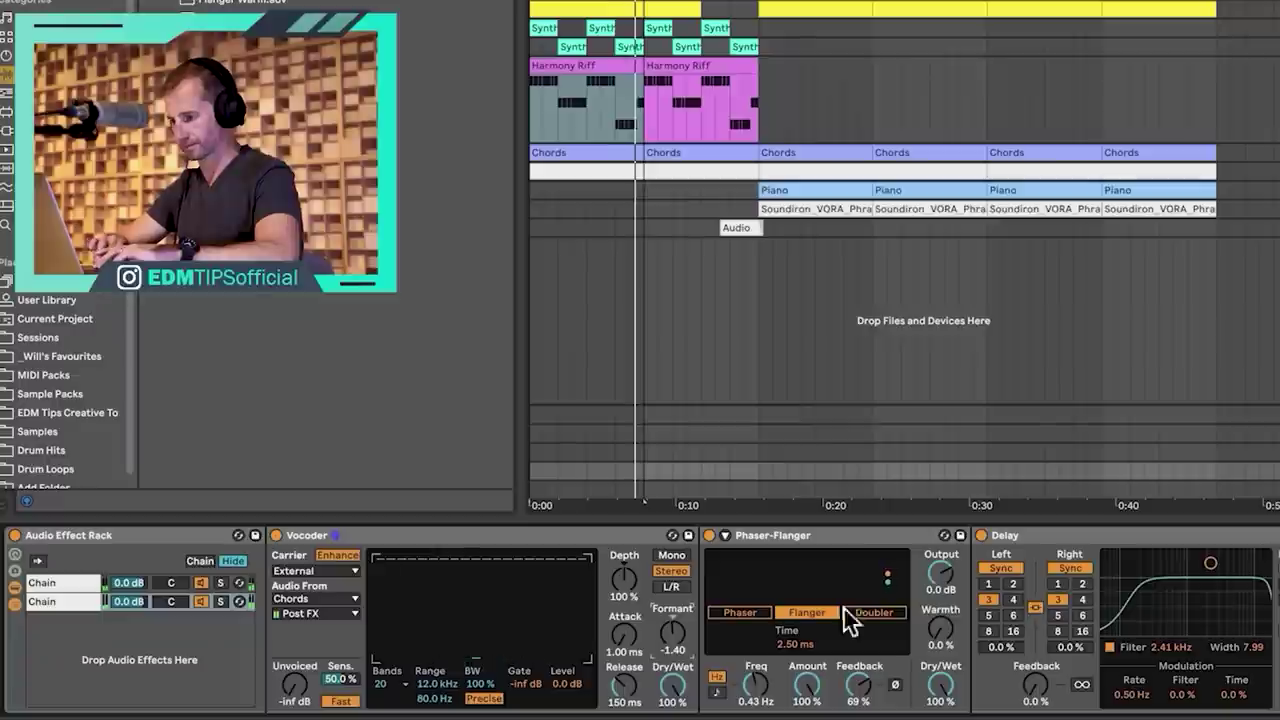
{"action": "left_click_drag", "start_coordinate": [140, 602], "coordinate": [140, 593]}
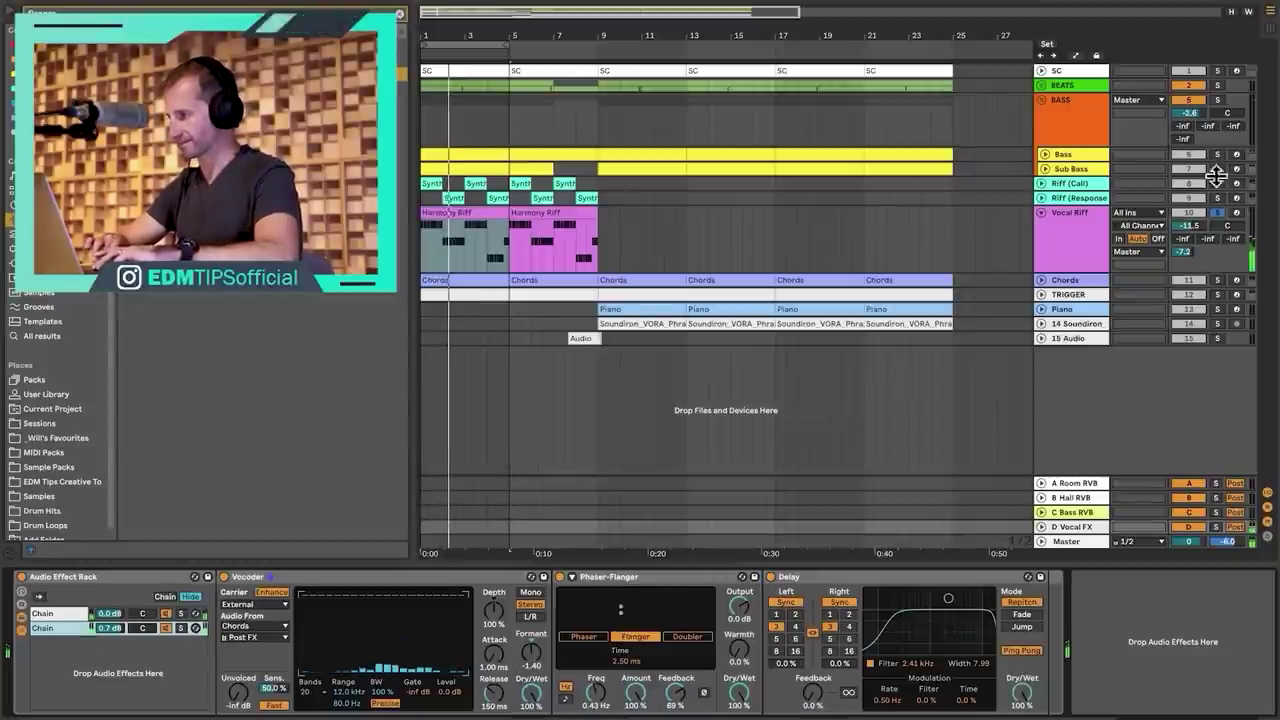
{"action": "key", "text": "space"}
Unsolo the Vocal Riff and raise its Vocal FX send to -2.8 dB while the full mix plays.
{"action": "left_click", "coordinate": [1214, 218]}
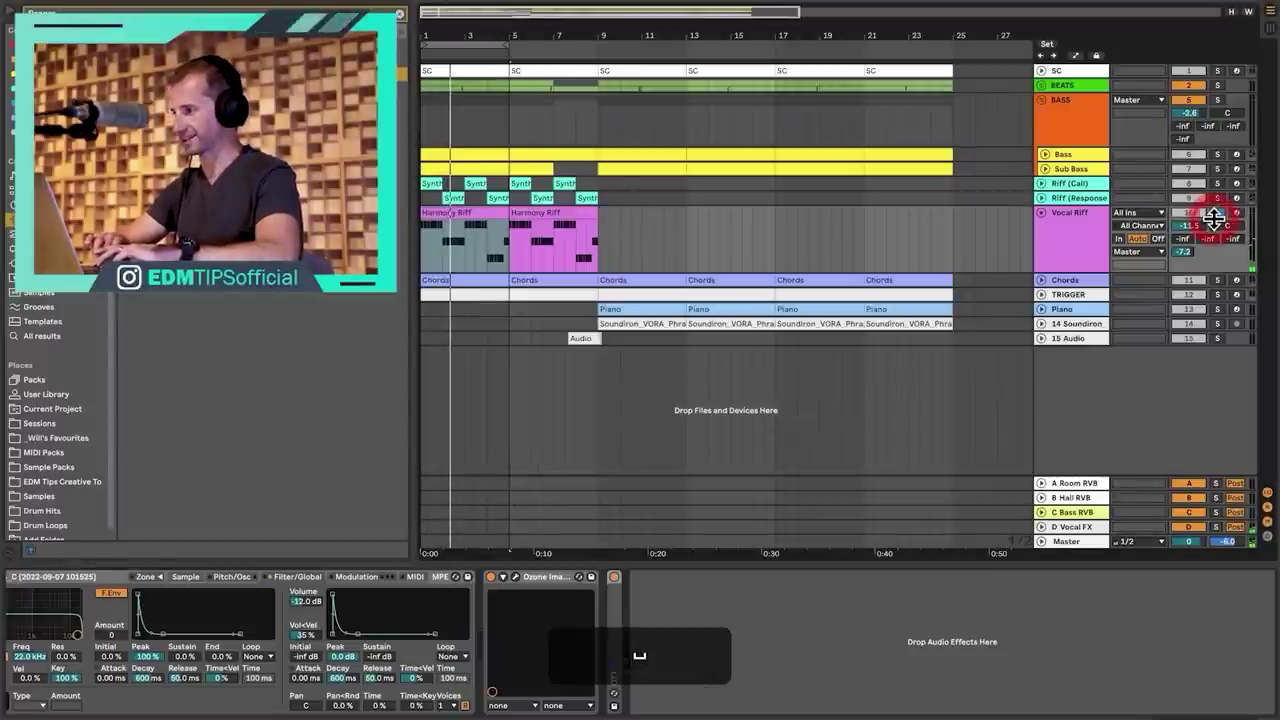
{"action": "left_click", "coordinate": [1217, 212]}
{"action": "key", "text": "space"}
{"action": "type", "text": "0"}
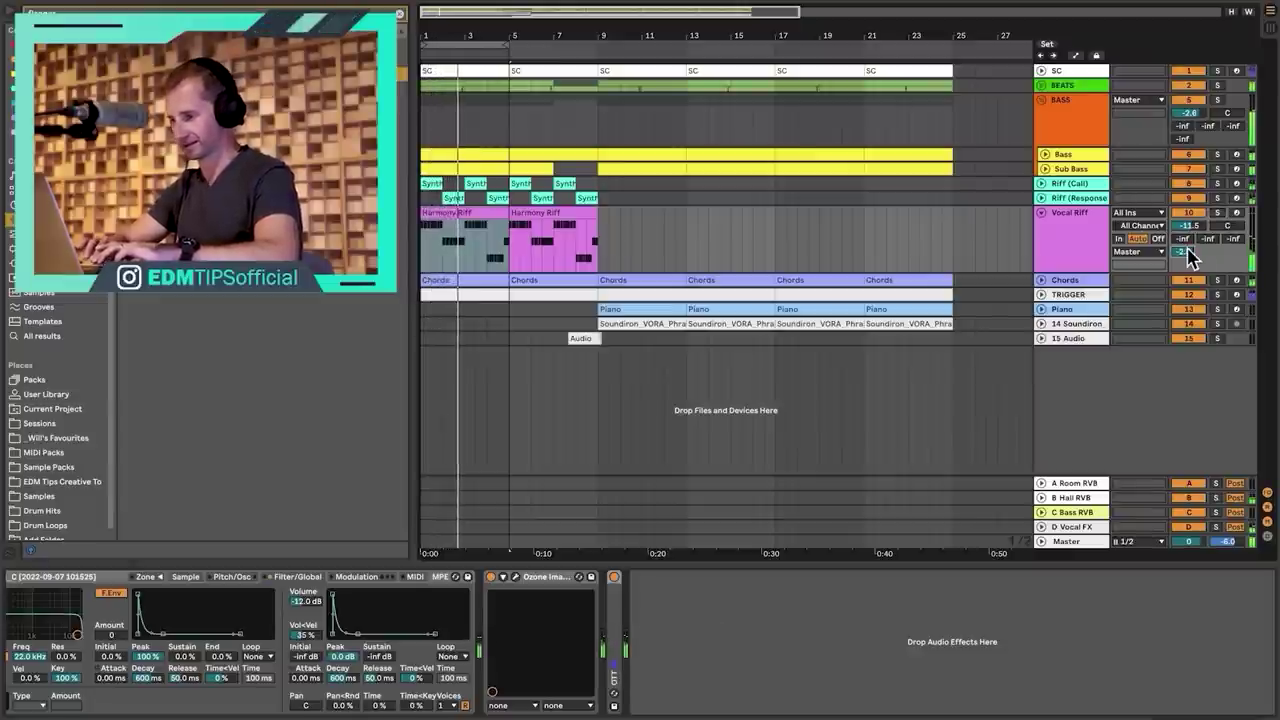
{"action": "left_click", "coordinate": [1136, 238]}
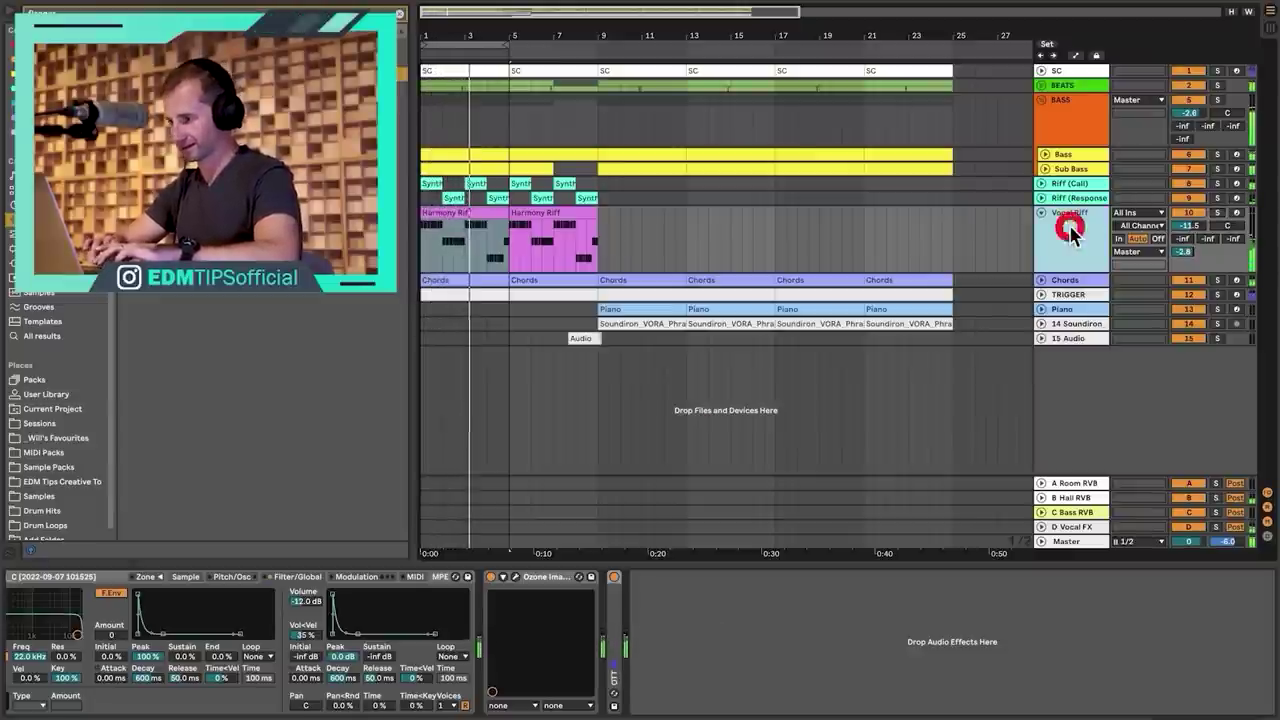
Set the first Vocal FX chain's volume to 6.0 dB, its Delay Feedback to 70%, and its Reverb's Reflect and Diffuse to 6.0 dB.
{"action": "left_click", "coordinate": [1091, 524]}
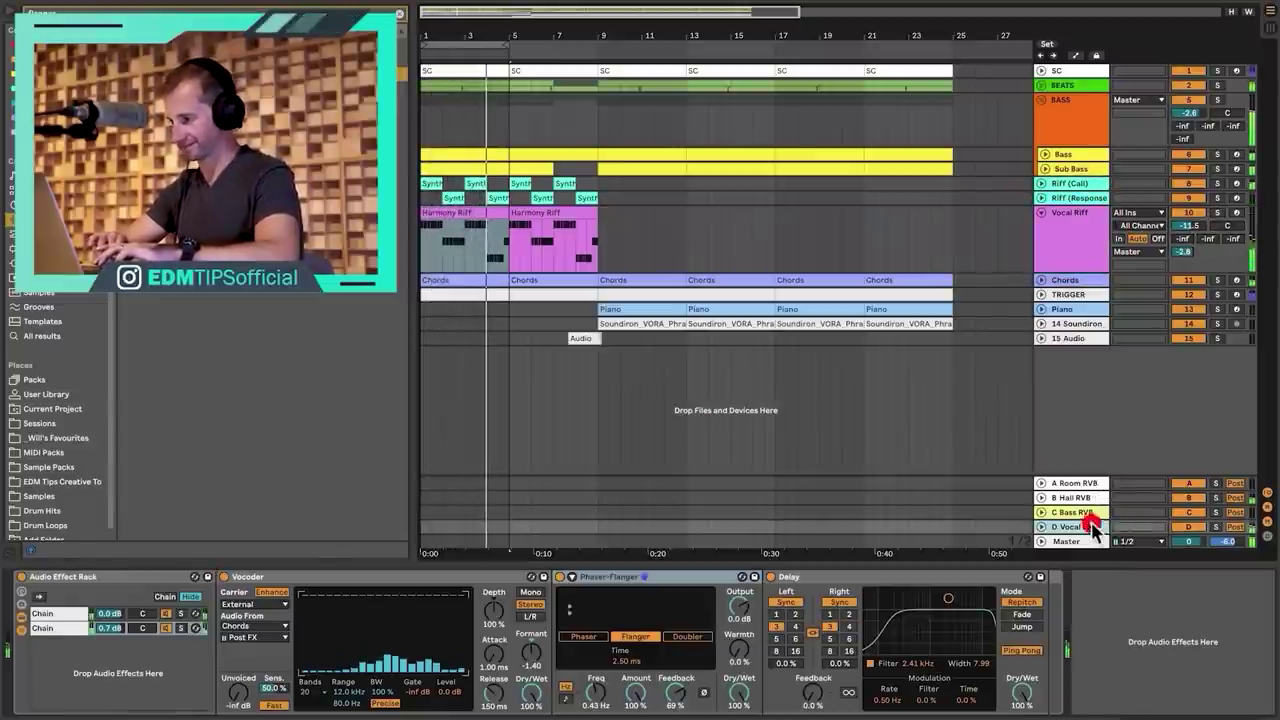
{"action": "left_click", "coordinate": [62, 615]}
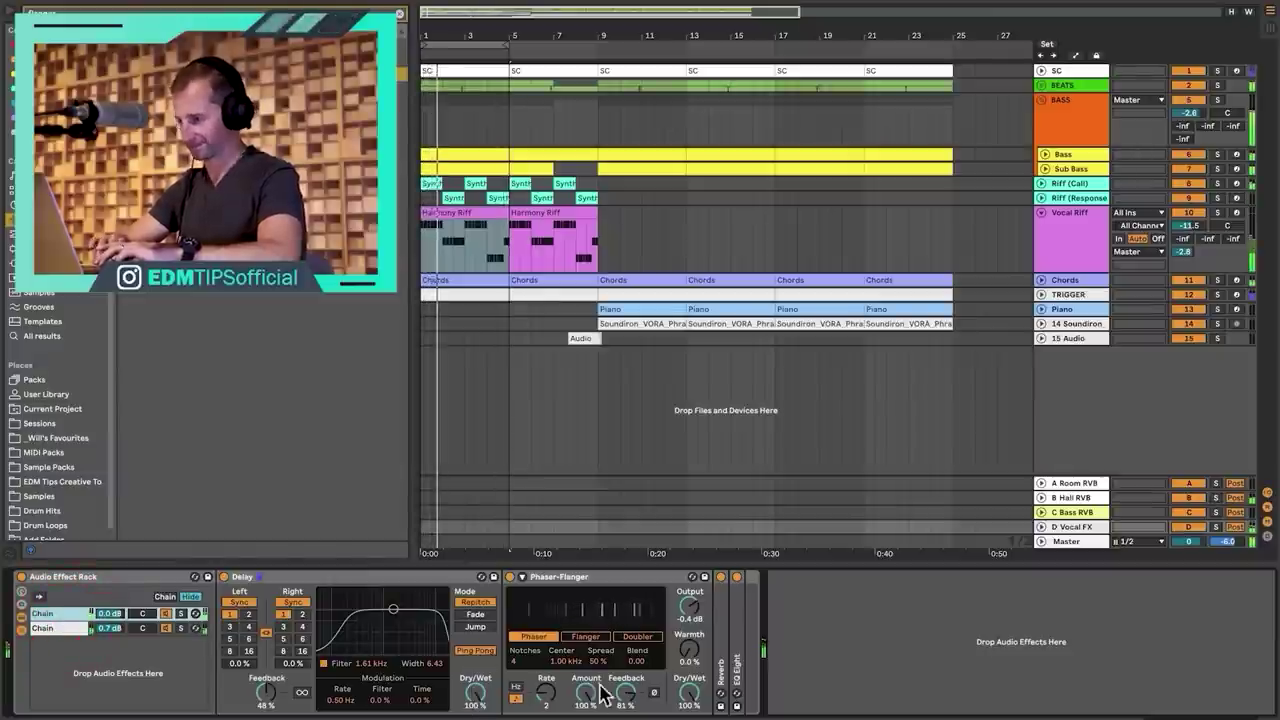
{"action": "double_click", "coordinate": [724, 676]}
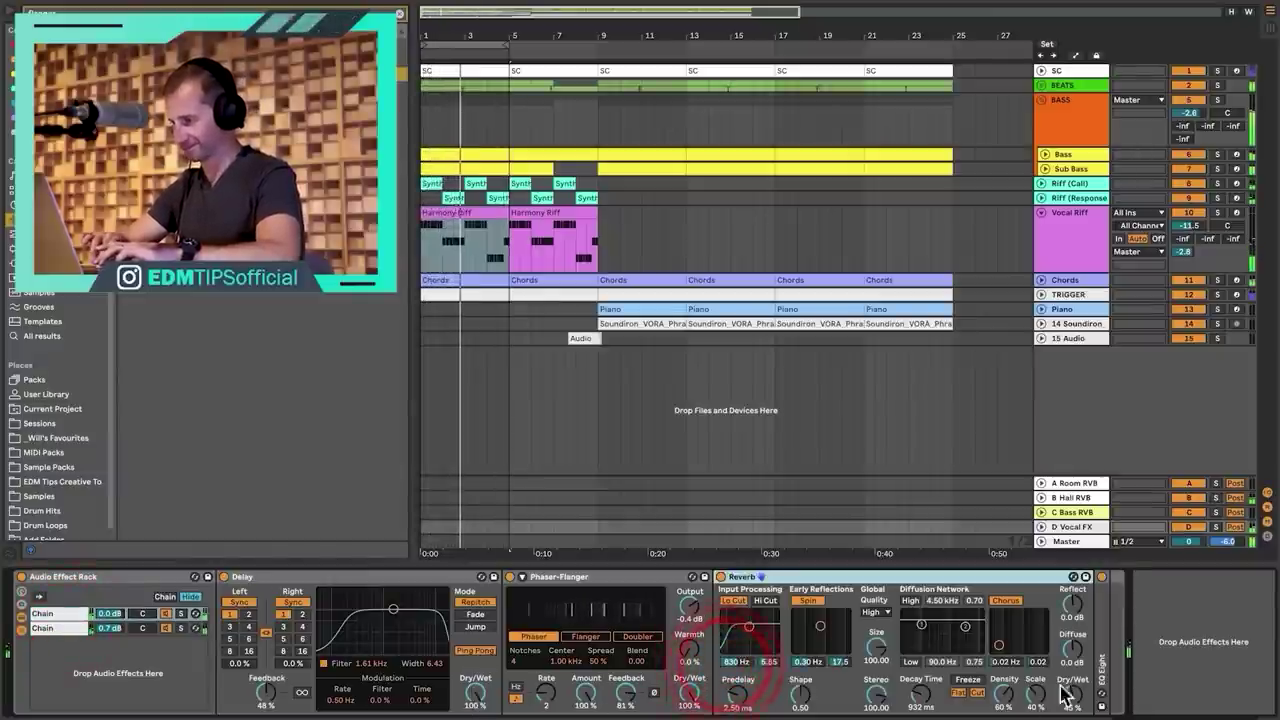
{"action": "left_click", "coordinate": [112, 614]}
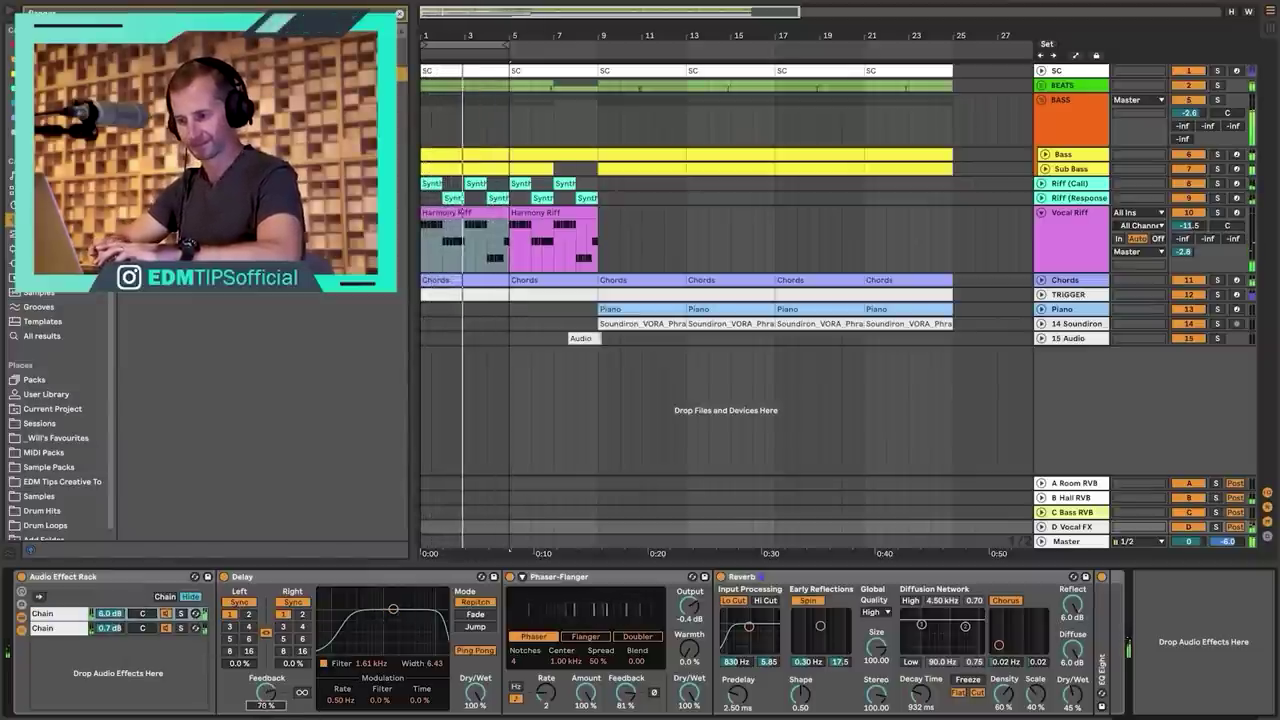
Set the second Vocal FX chain's Delay Feedback to 54% and its flanger Freq to 0.14 Hz.
{"action": "left_click", "coordinate": [45, 628]}
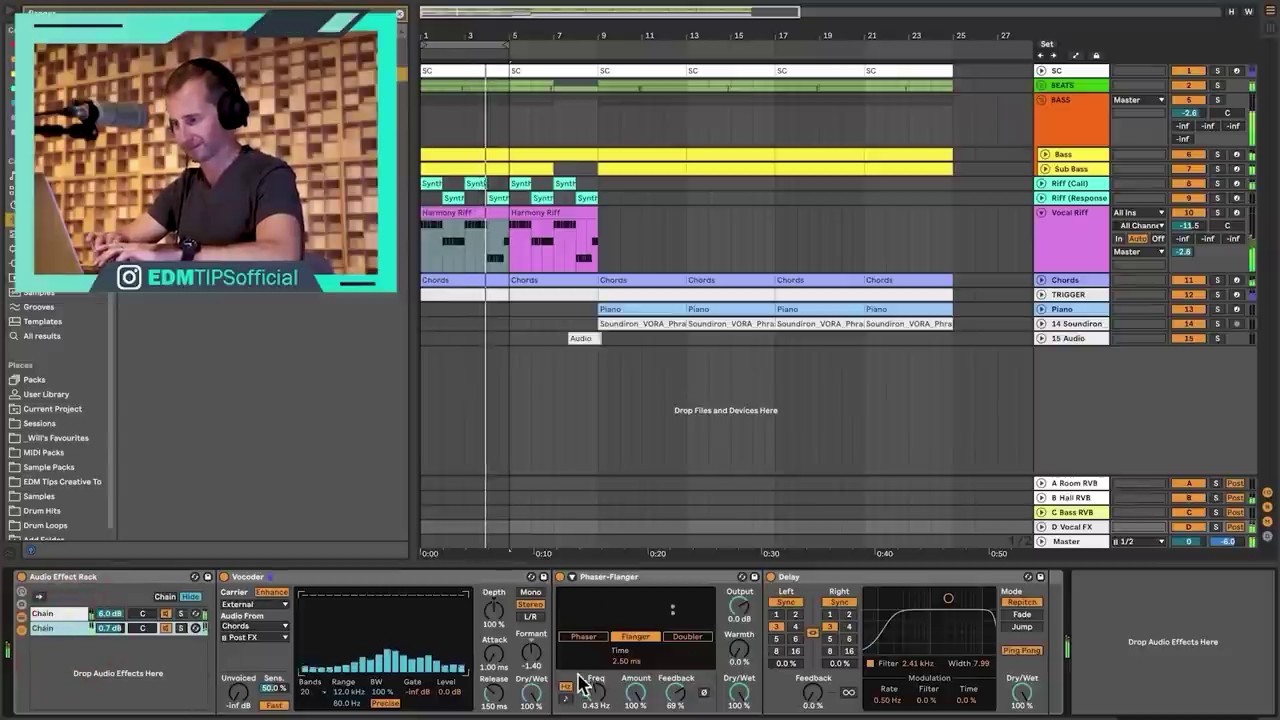
{"action": "left_click_drag", "start_coordinate": [813, 692], "coordinate": [813, 642]}
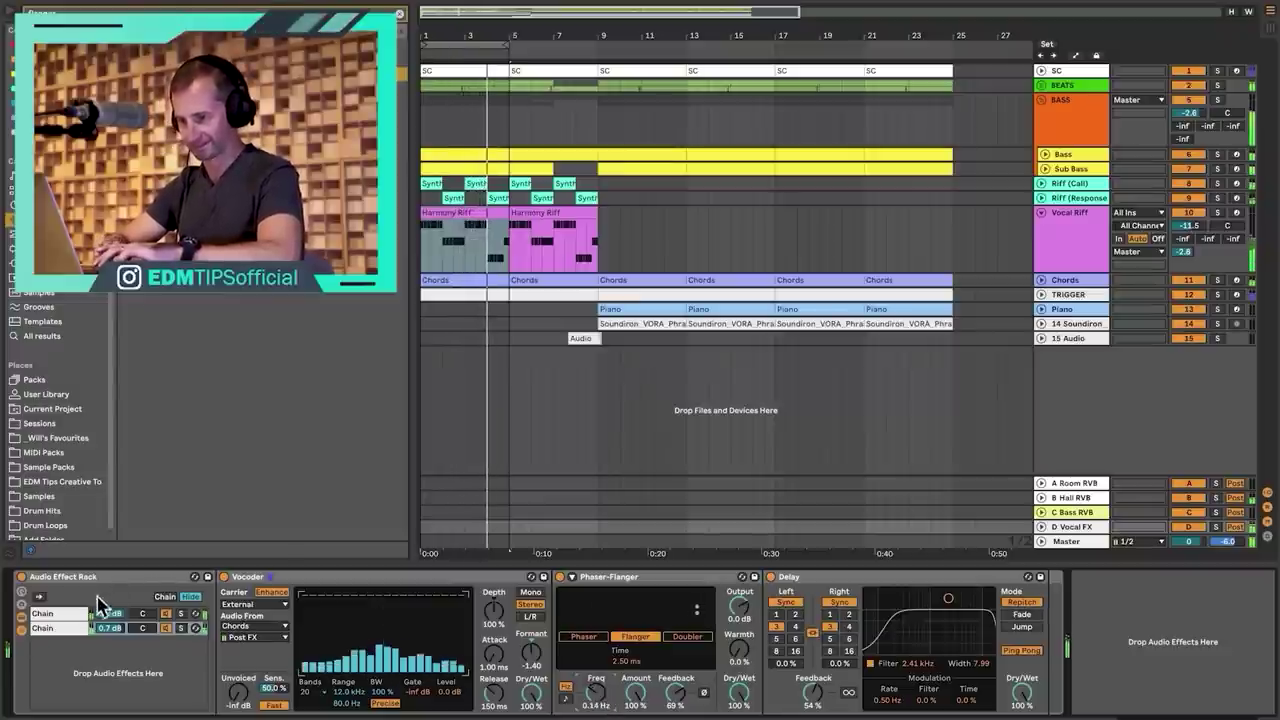
{"action": "left_click", "coordinate": [60, 613]}
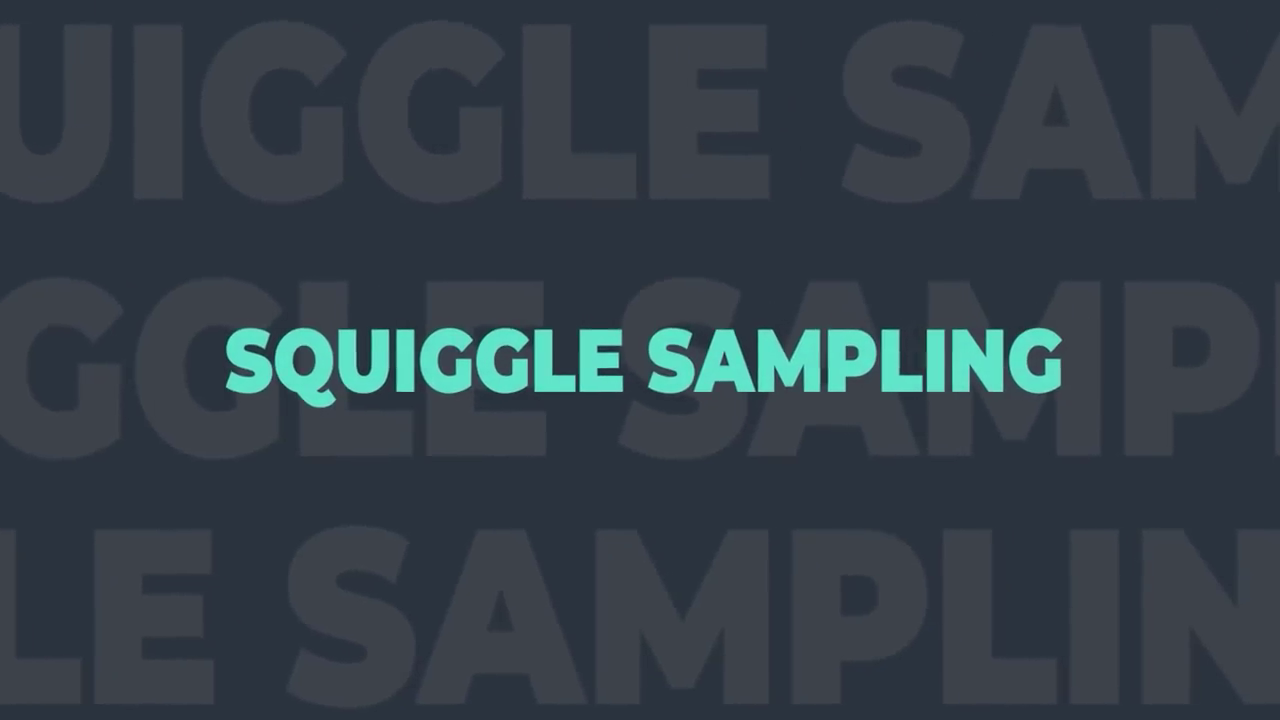
Collapse the Vocal Riff track and insert a new audio track below the 15 Audio track.
{"action": "left_click", "coordinate": [1045, 215]}
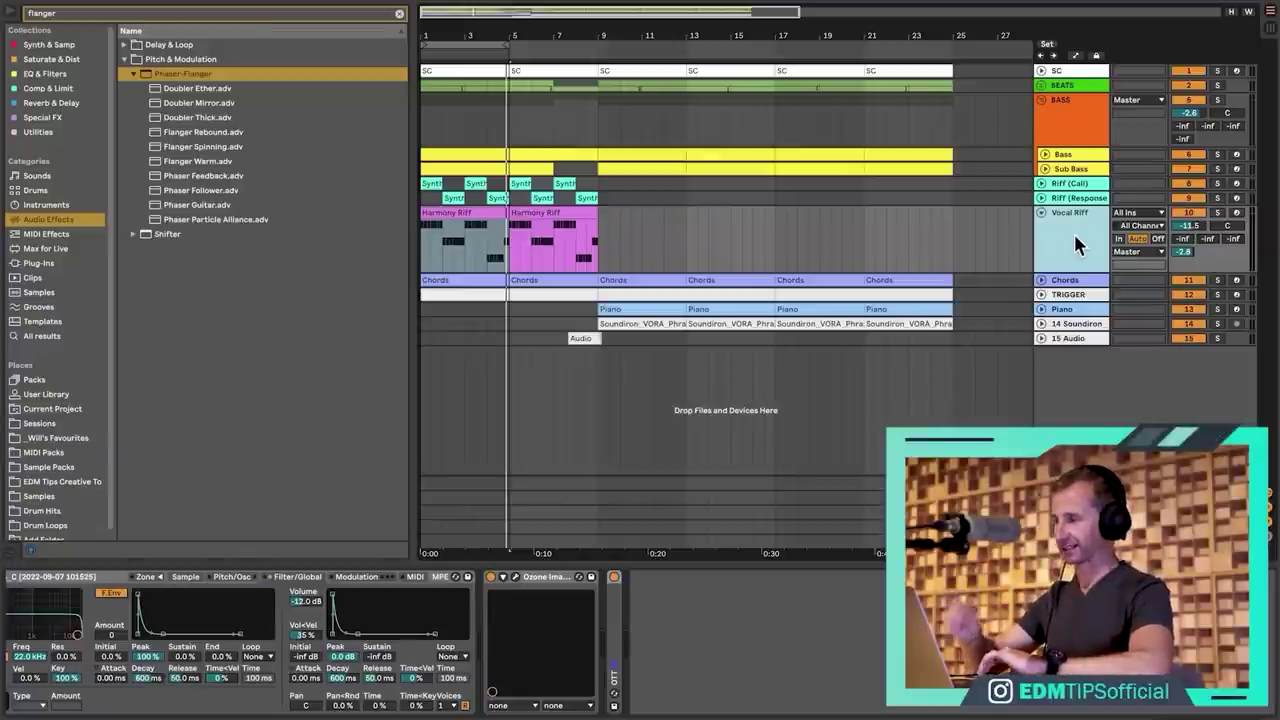
{"action": "left_click", "coordinate": [1042, 212]}
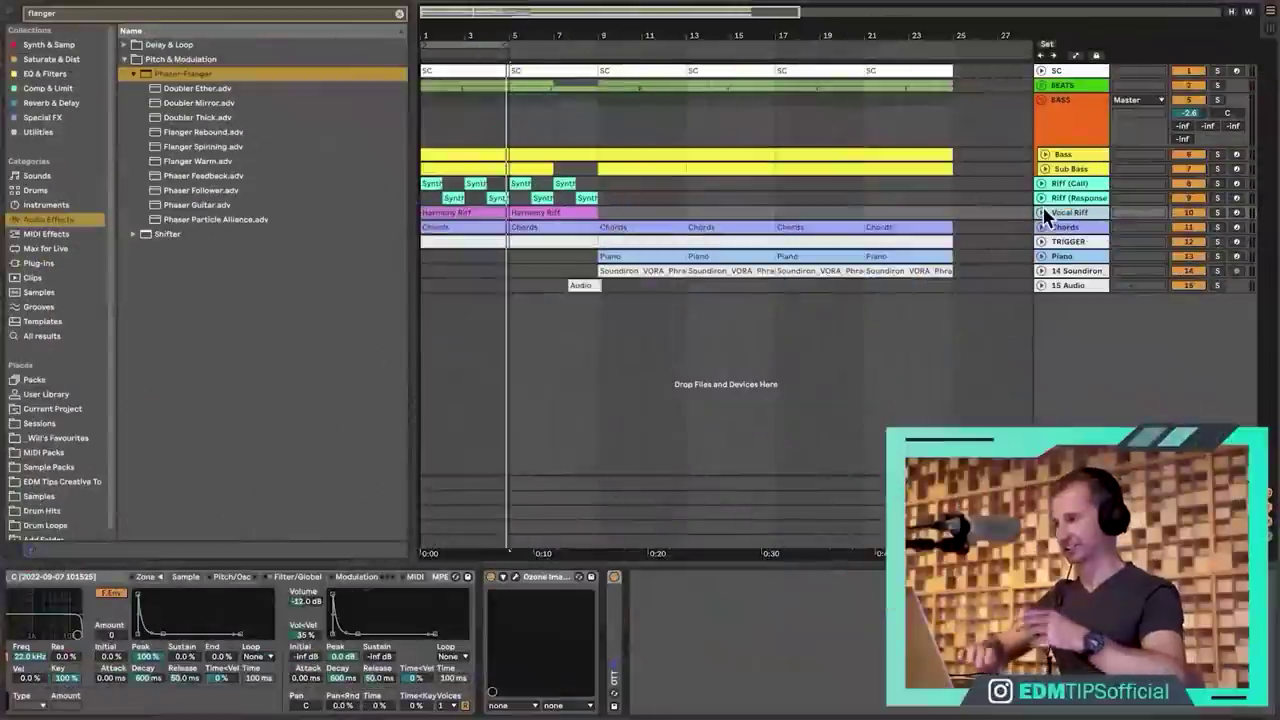
{"action": "left_click", "coordinate": [1089, 287]}
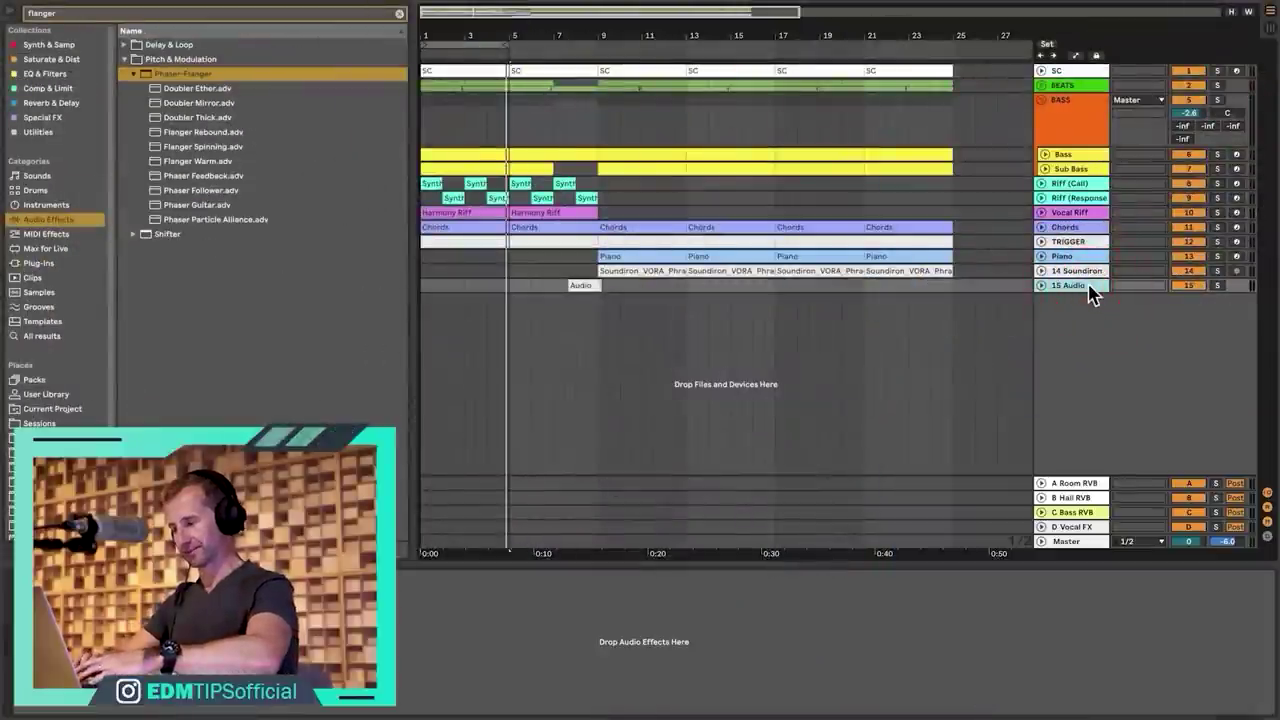
{"action": "key", "text": "super+t"}
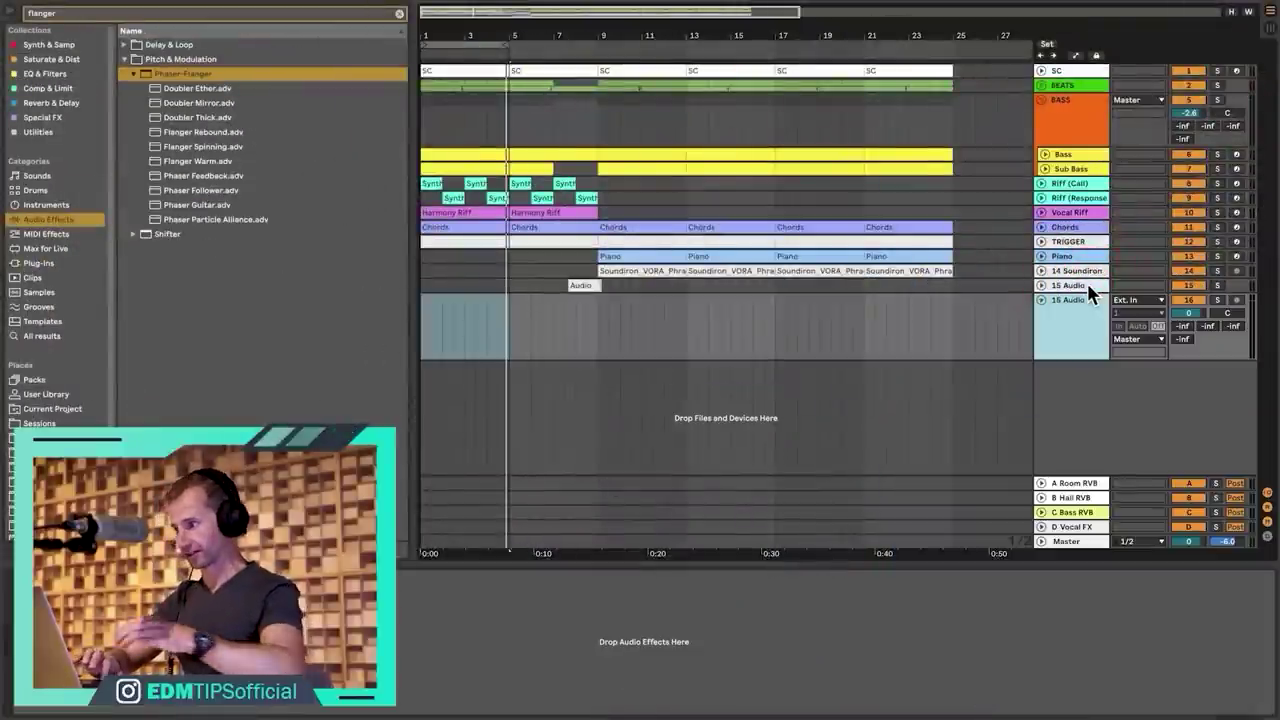
Play the arrangement briefly from bar 9 to hear the section.
{"action": "left_click_drag", "start_coordinate": [734, 39], "coordinate": [734, 25]}
{"action": "left_click", "coordinate": [500, 334]}
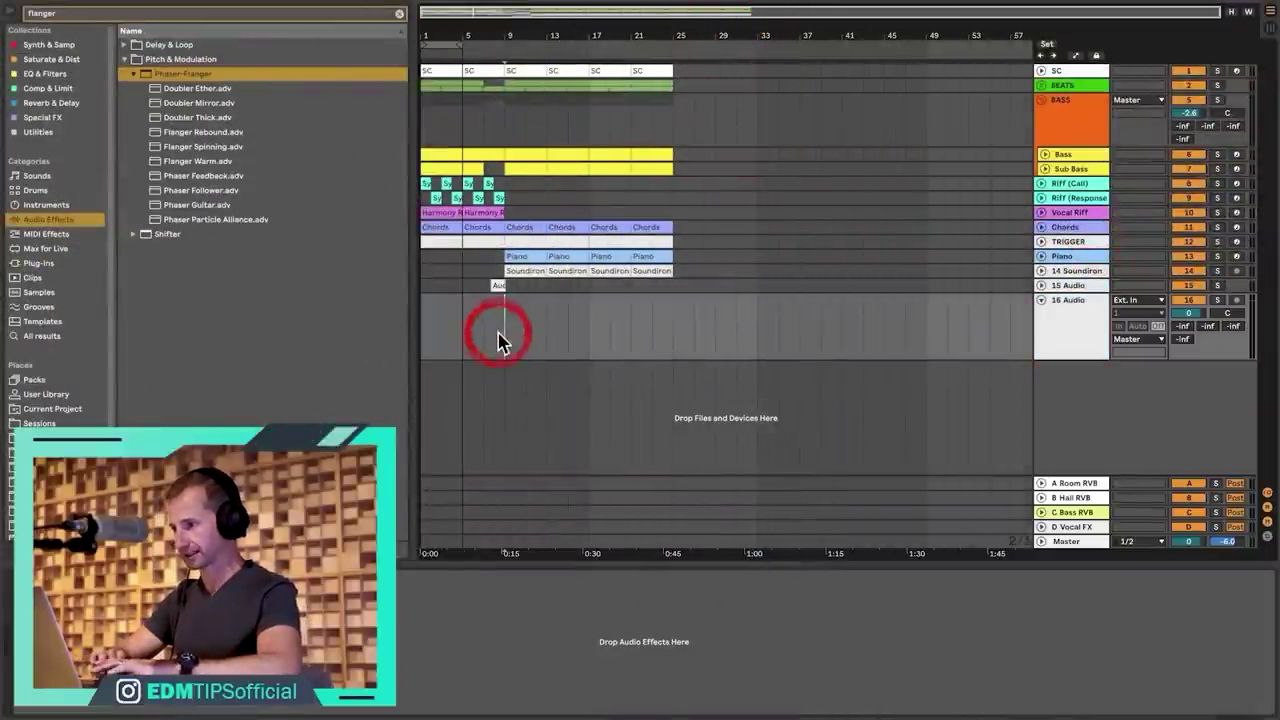
{"action": "key", "text": "space"}
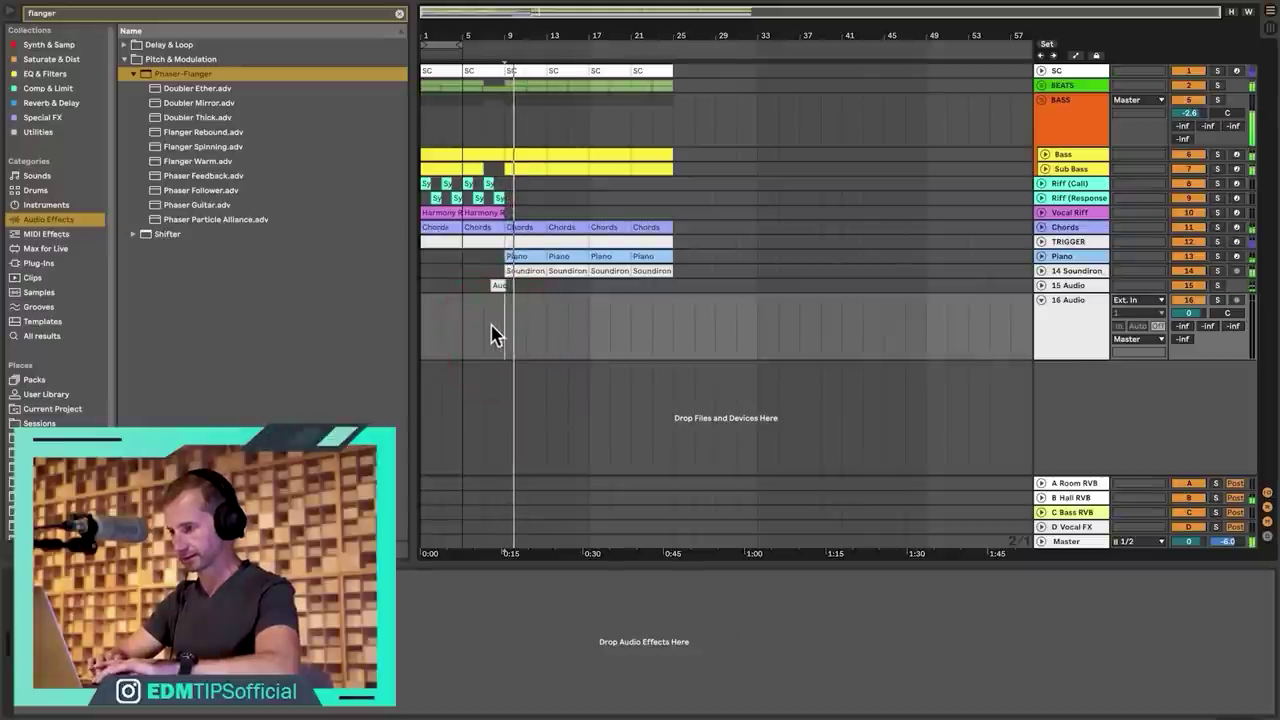
{"action": "key", "text": "space"}
Set the 16 Audio track's input to Resampling and arm the track for recording.
{"action": "left_click", "coordinate": [486, 323]}
{"action": "left_click", "coordinate": [1087, 314]}
{"action": "left_click", "coordinate": [1147, 301]}
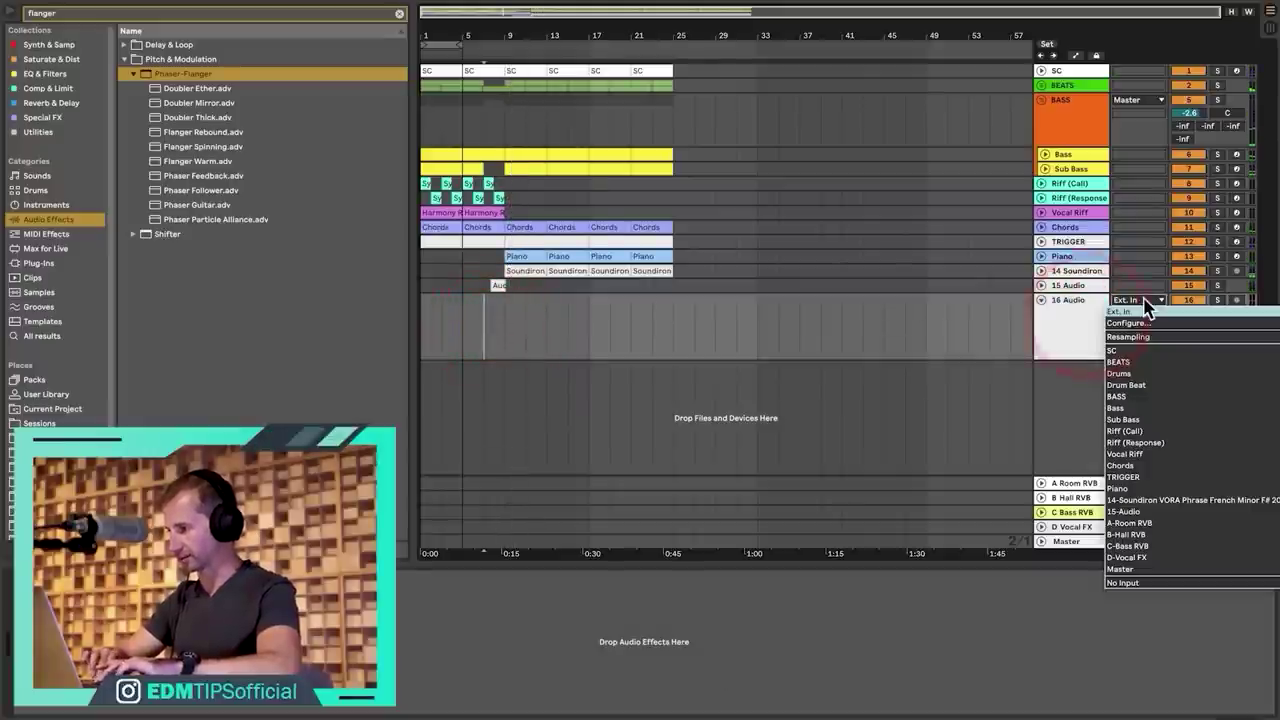
{"action": "left_click", "coordinate": [1140, 336]}
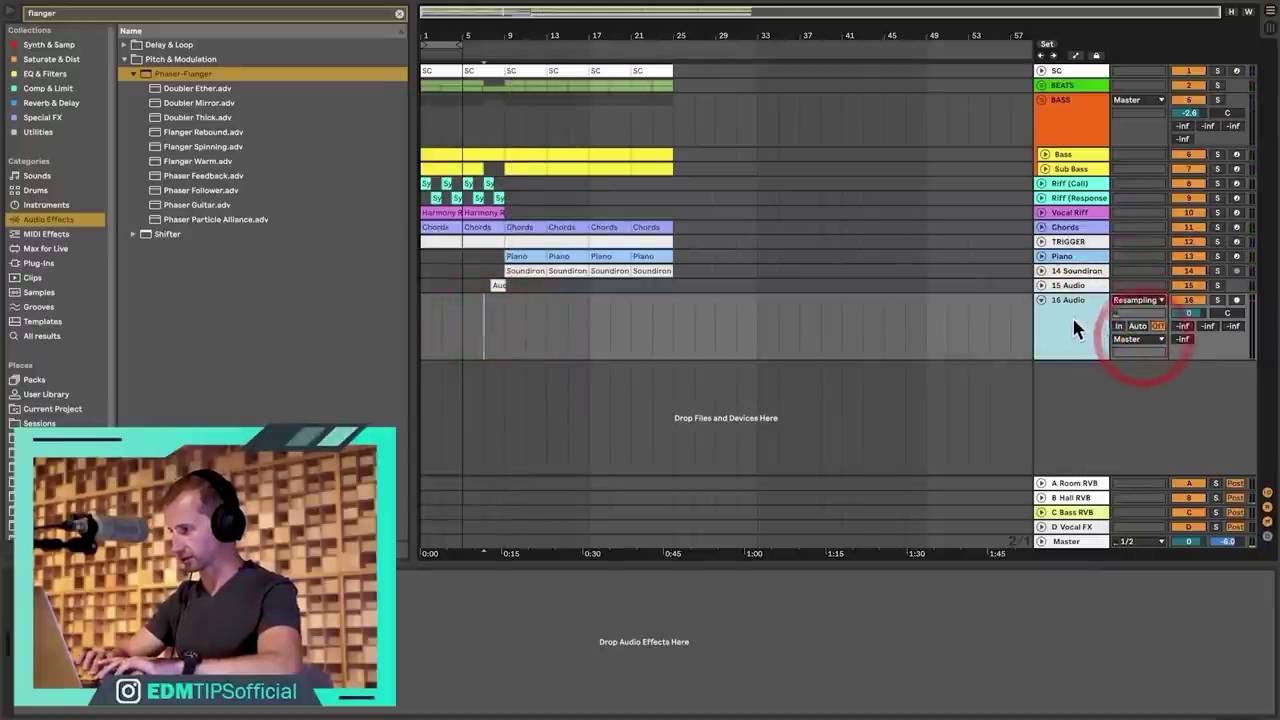
{"action": "left_click", "coordinate": [1072, 316]}
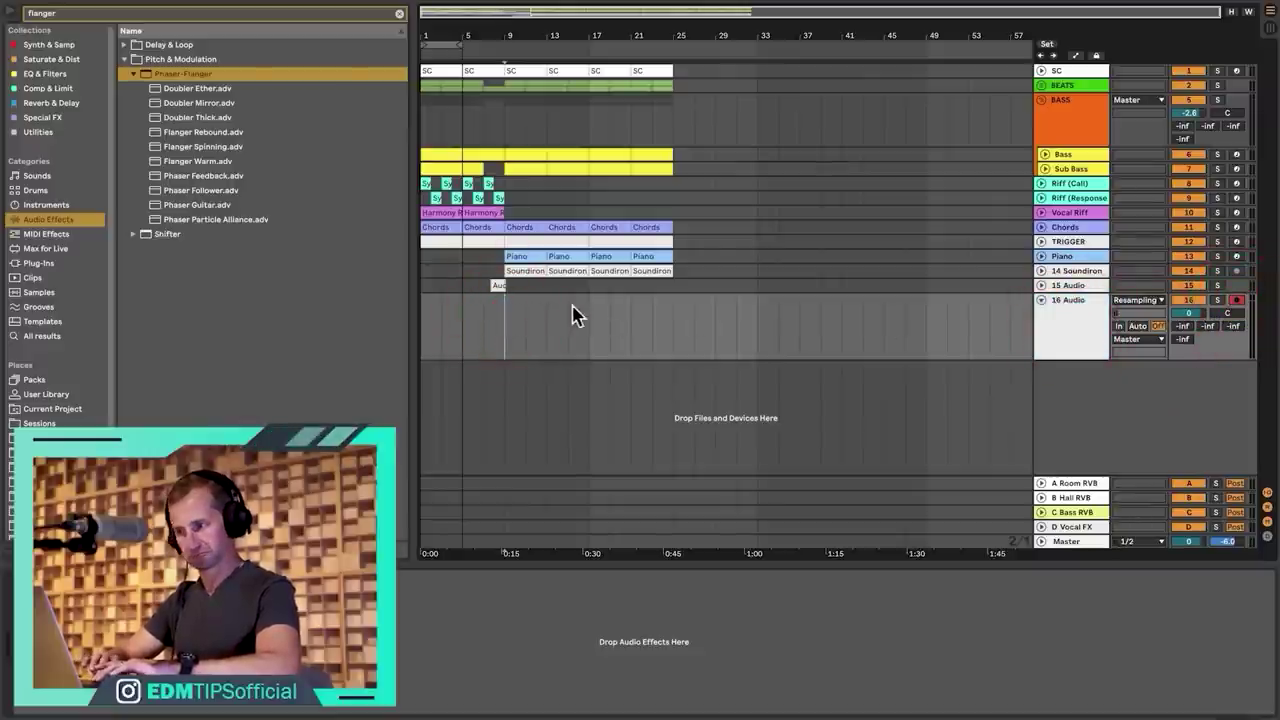
Hide the browser and record the full mix from bar 9 to bar 17 onto the 16 Audio track.
{"action": "key", "text": "space"}
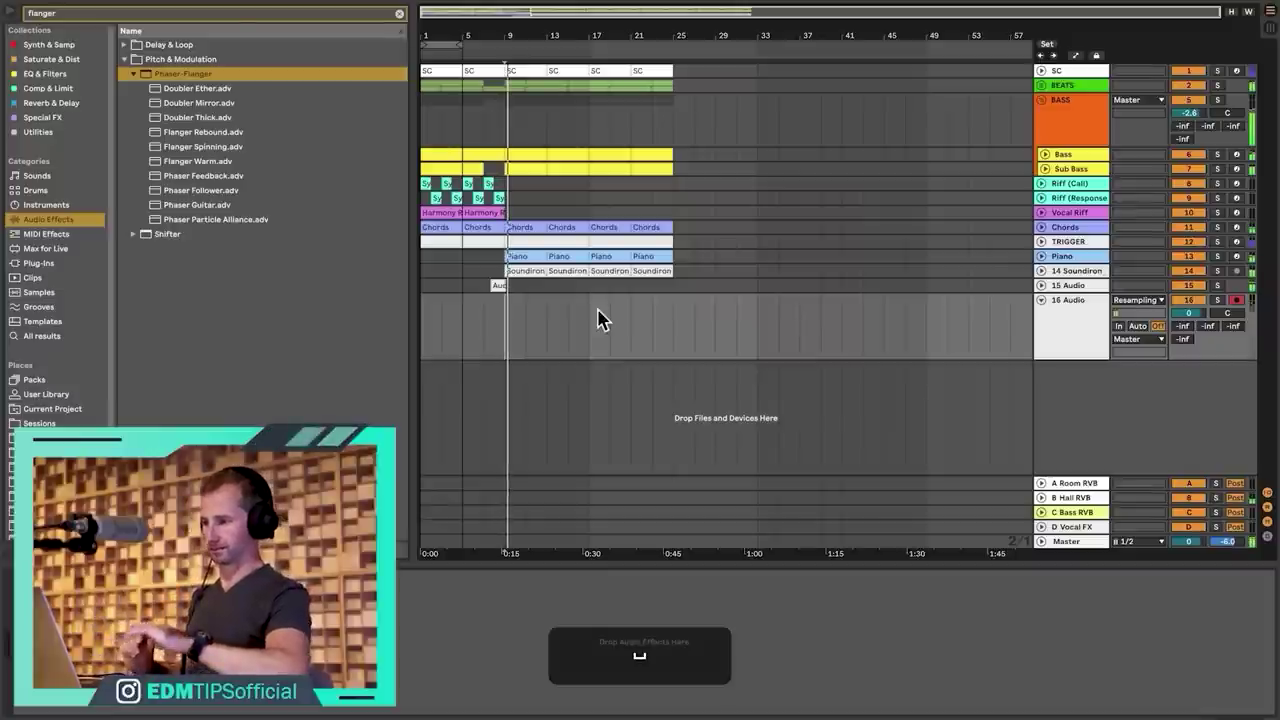
{"action": "key", "text": "space"}
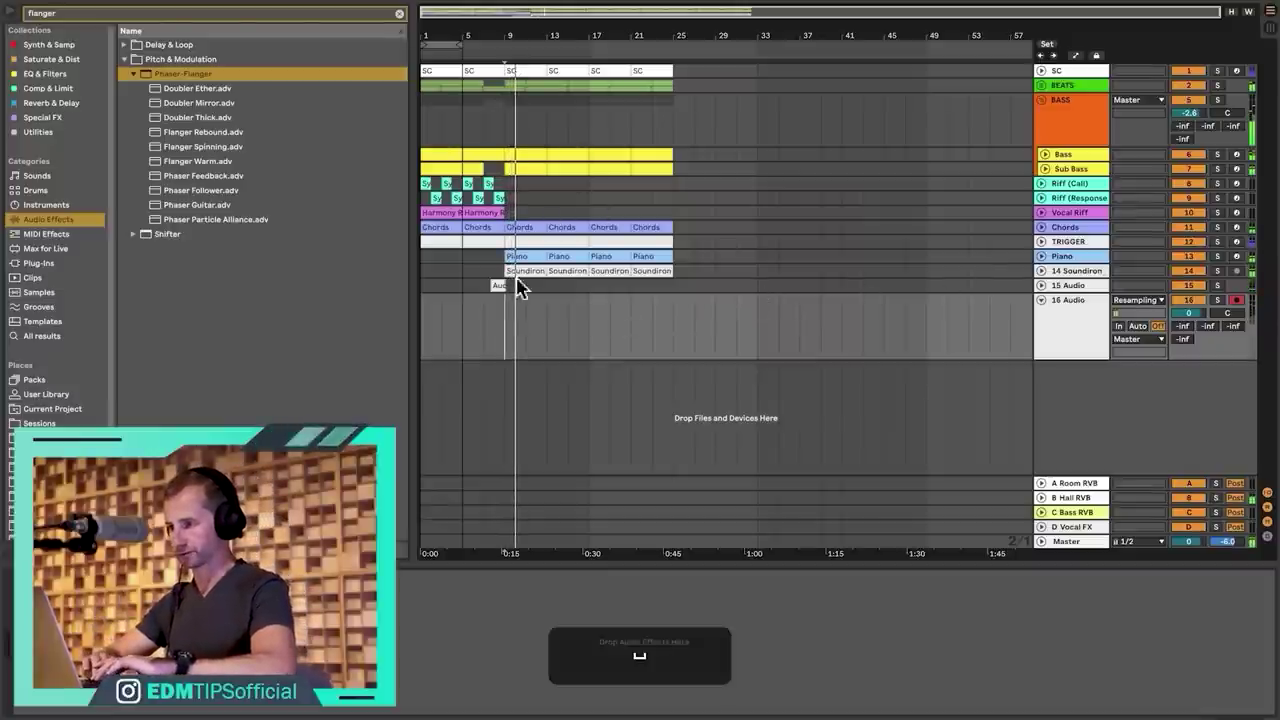
{"action": "left_click", "coordinate": [502, 330]}
{"action": "left_click_drag", "start_coordinate": [500, 38], "coordinate": [500, 150]}
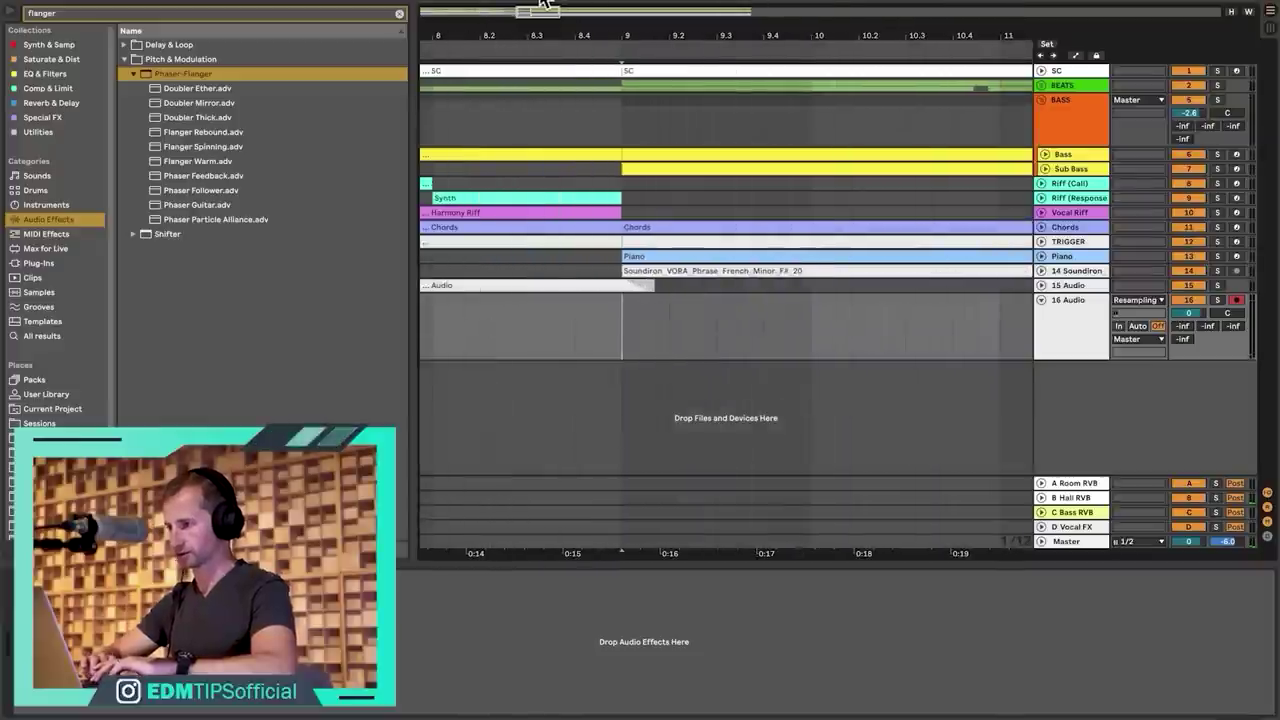
{"action": "left_click_drag", "start_coordinate": [718, 38], "coordinate": [718, 2]}
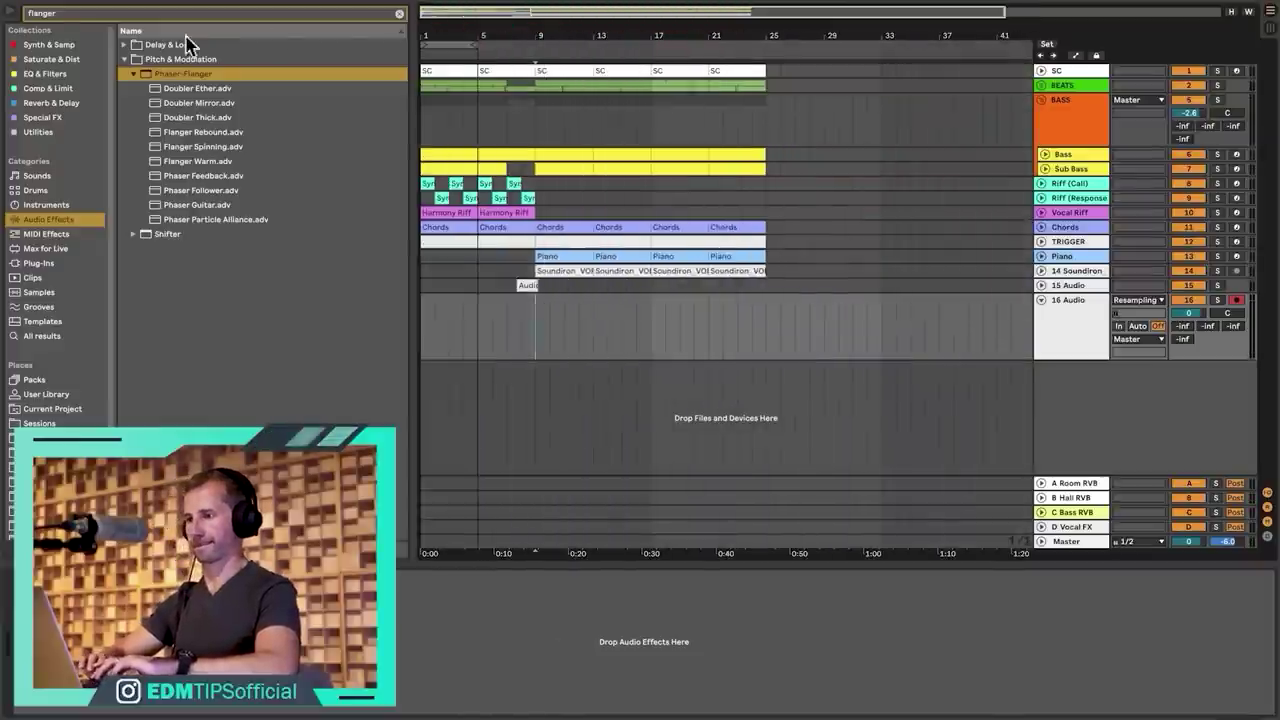
{"action": "left_click", "coordinate": [10, 11]}
{"action": "left_click_drag", "start_coordinate": [134, 30], "coordinate": [468, 115]}
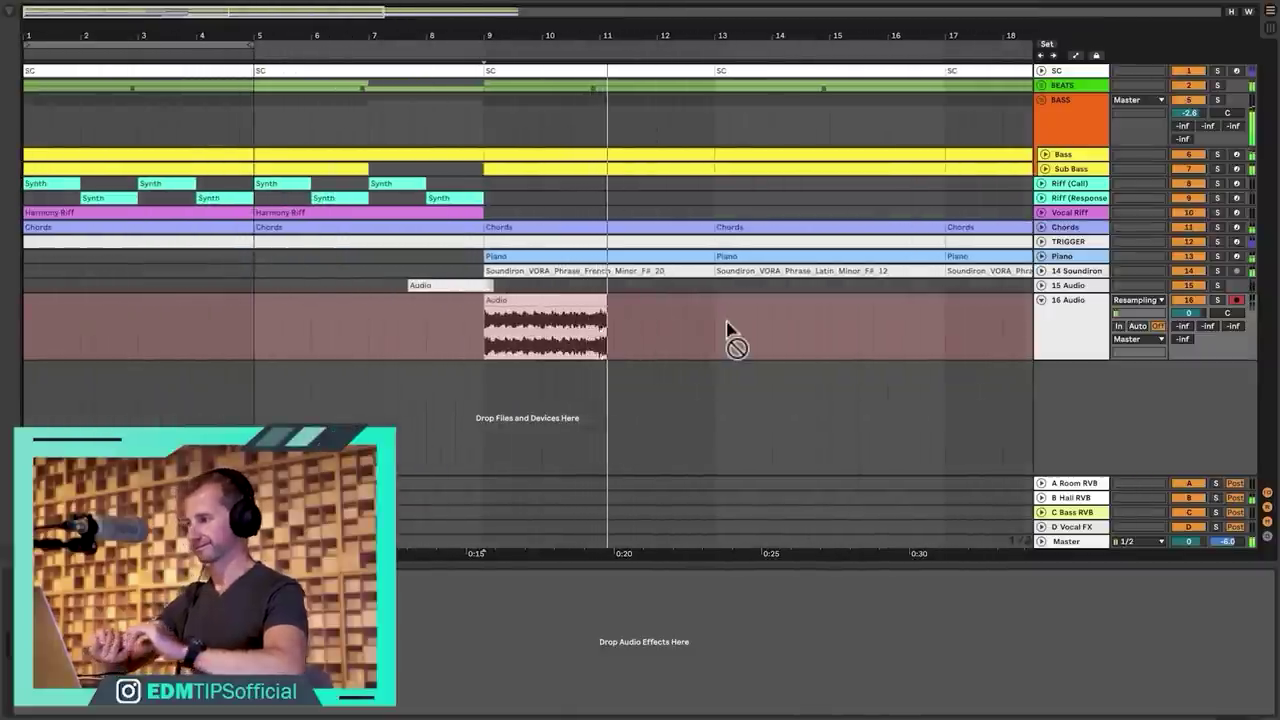
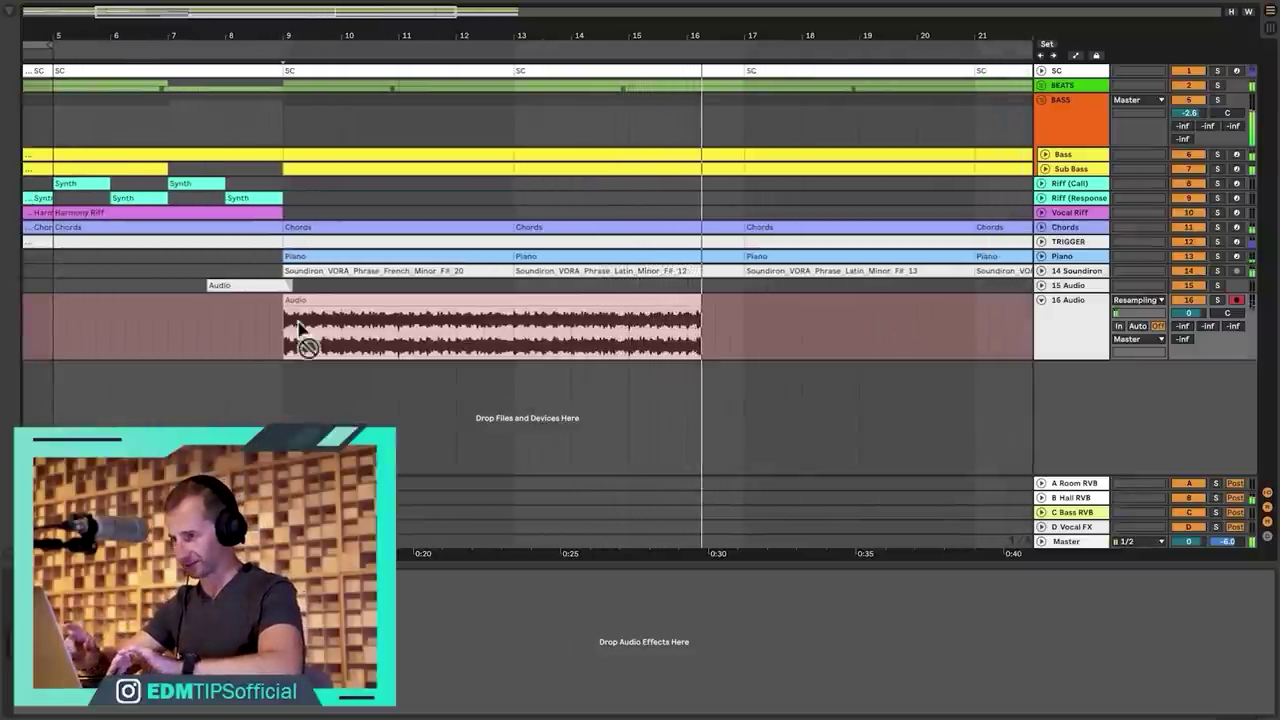
{"action": "key", "text": "space"}
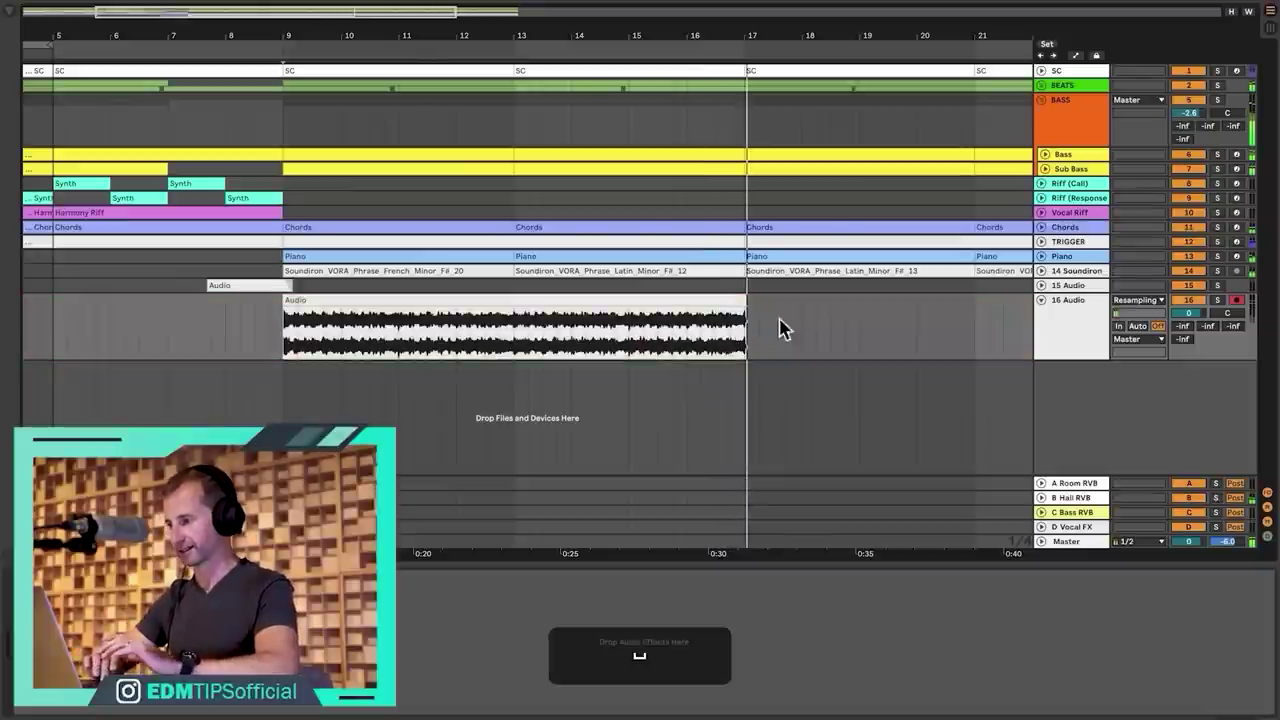
{"action": "left_click", "coordinate": [748, 334]}
Insert a new audio track below 16 Audio and rename the 16 Audio track as Glitch.
{"action": "left_click", "coordinate": [1097, 340]}
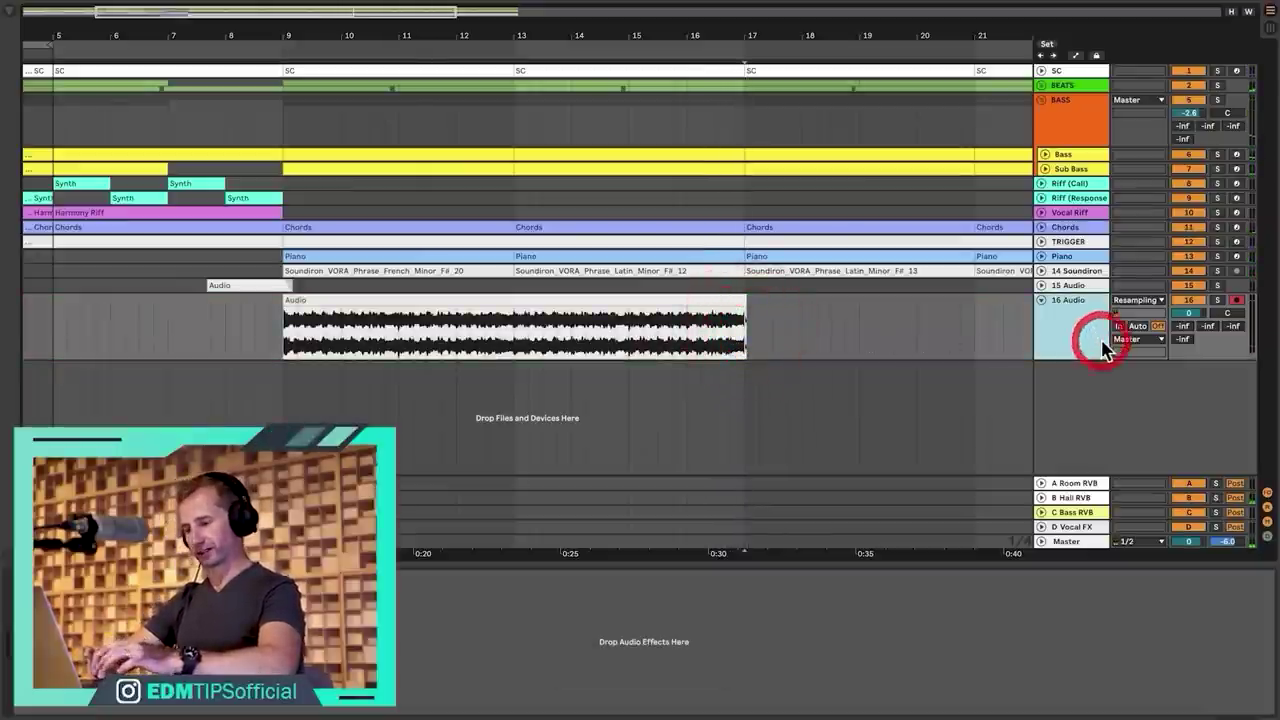
{"action": "key", "text": "super+t"}
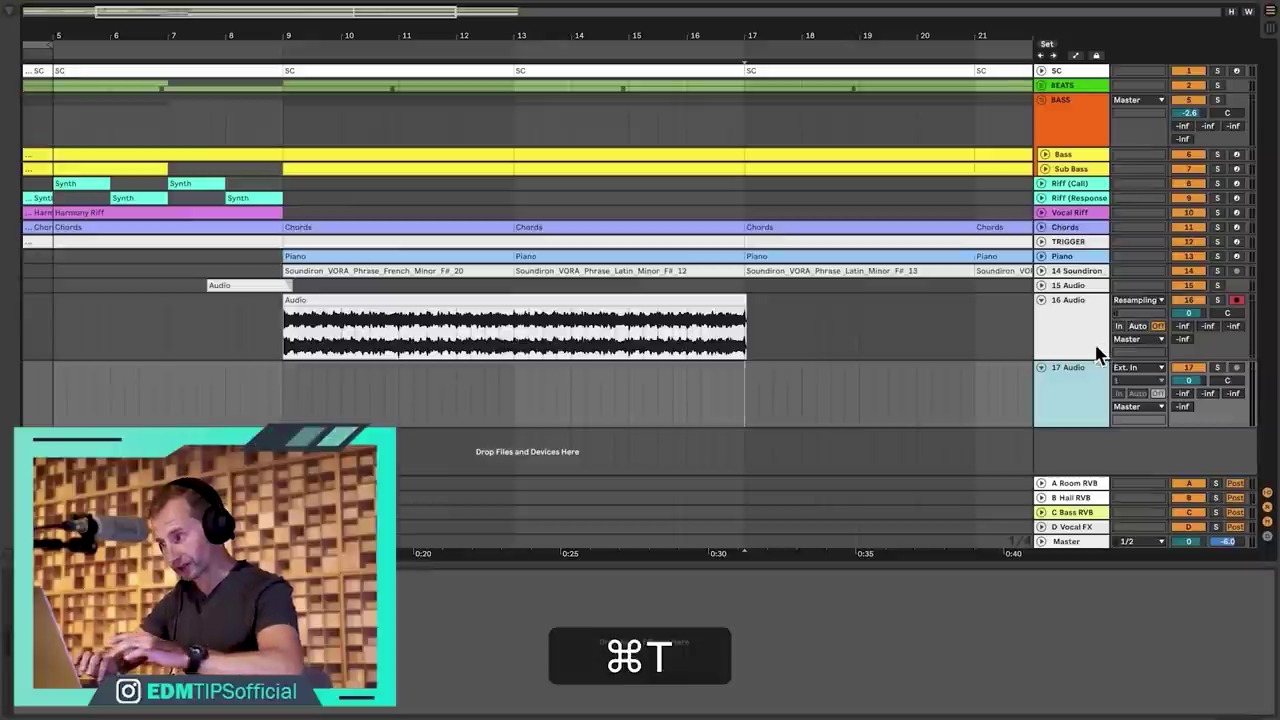
{"action": "left_click", "coordinate": [1073, 330]}
{"action": "key", "text": "super+r"}
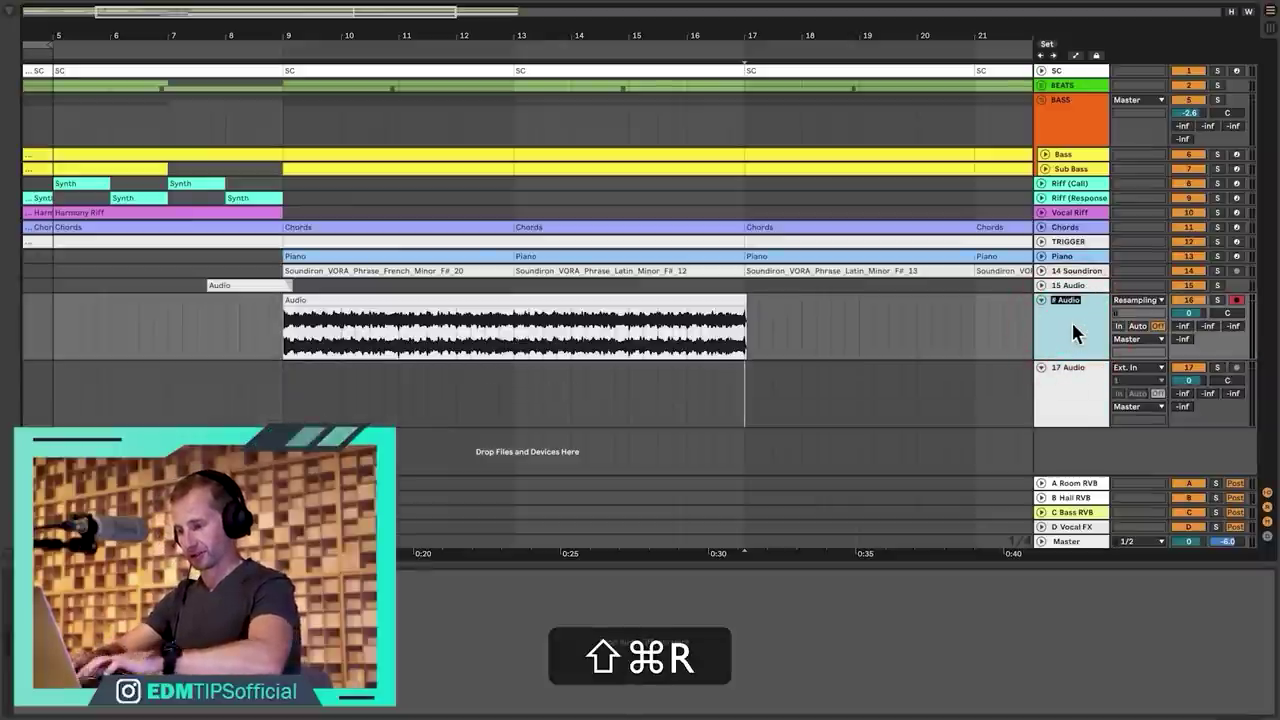
{"action": "type", "text": "Glitch"}
{"action": "left_click", "coordinate": [1068, 324]}
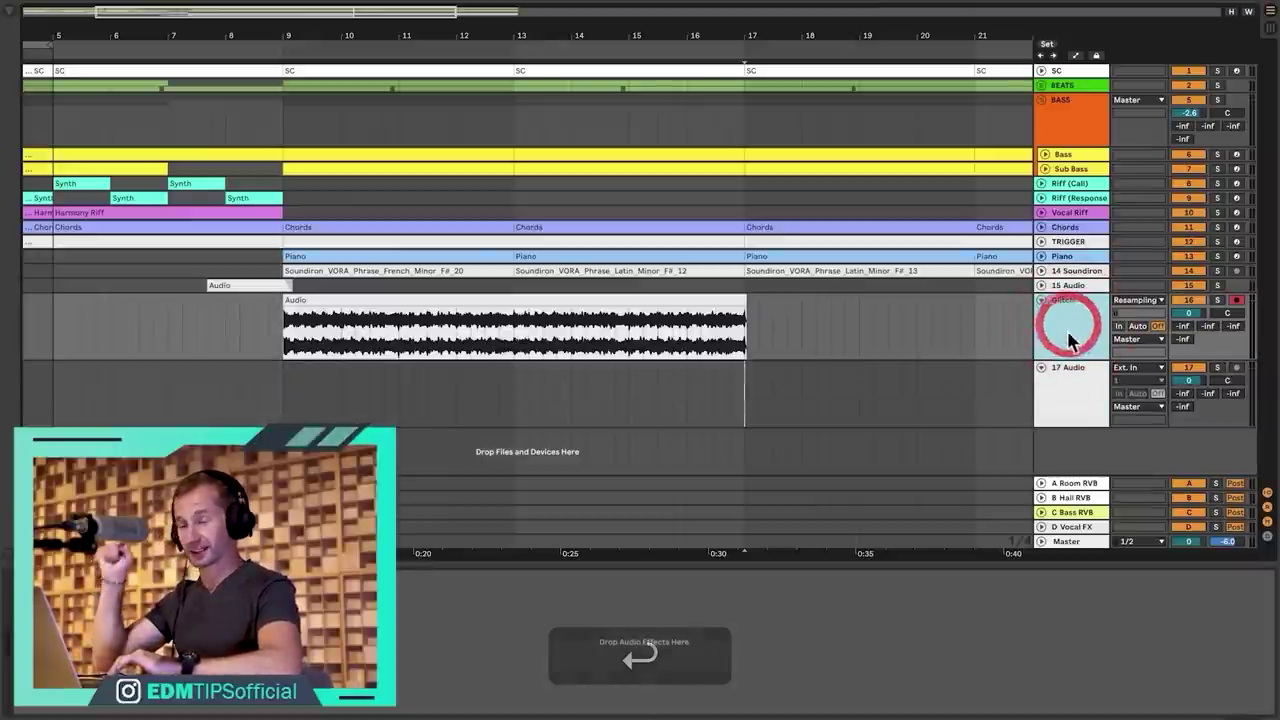
Set the 17 Audio track's input to Glitch and arm it for recording.
{"action": "left_click", "coordinate": [1070, 391]}
{"action": "left_click", "coordinate": [1135, 367]}
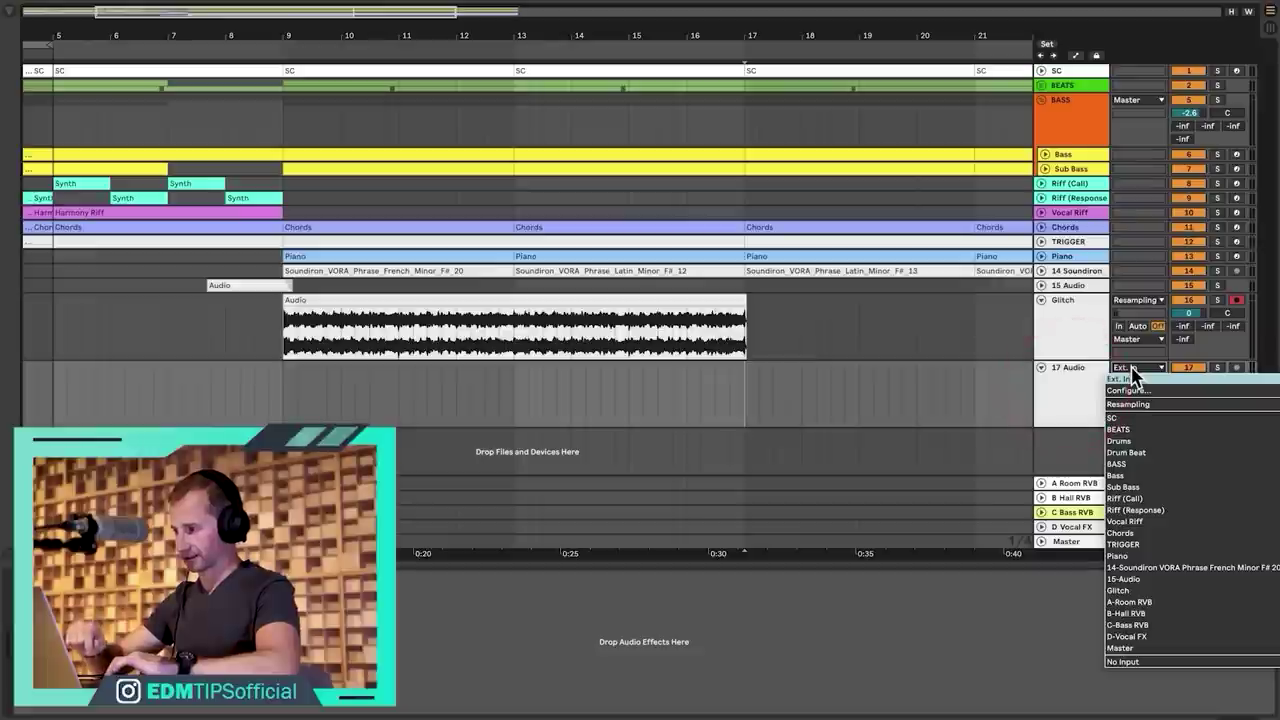
{"action": "left_click", "coordinate": [1125, 590]}
{"action": "left_click", "coordinate": [1072, 420]}
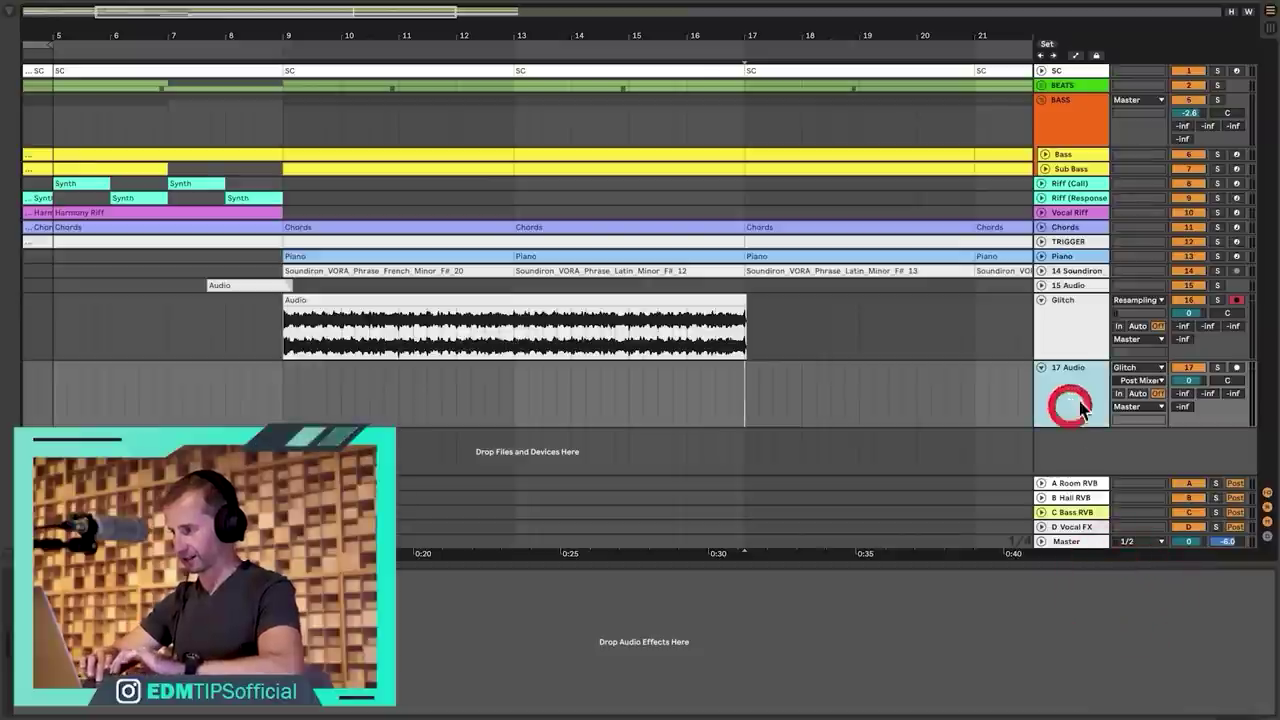
{"action": "left_click", "coordinate": [1238, 369]}
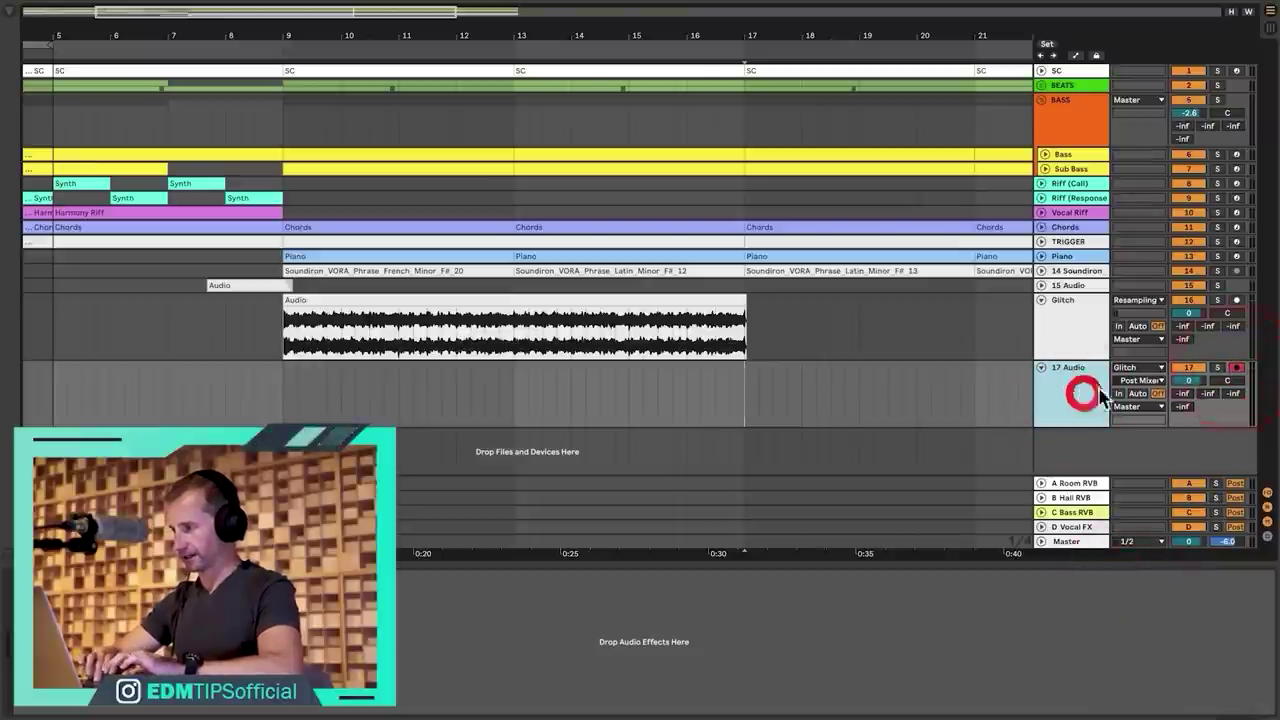
Solo the Glitch track and loop playback over its recorded clip from bar 9 to bar 17.
{"action": "left_click", "coordinate": [1078, 338]}
{"action": "left_click", "coordinate": [1217, 300]}
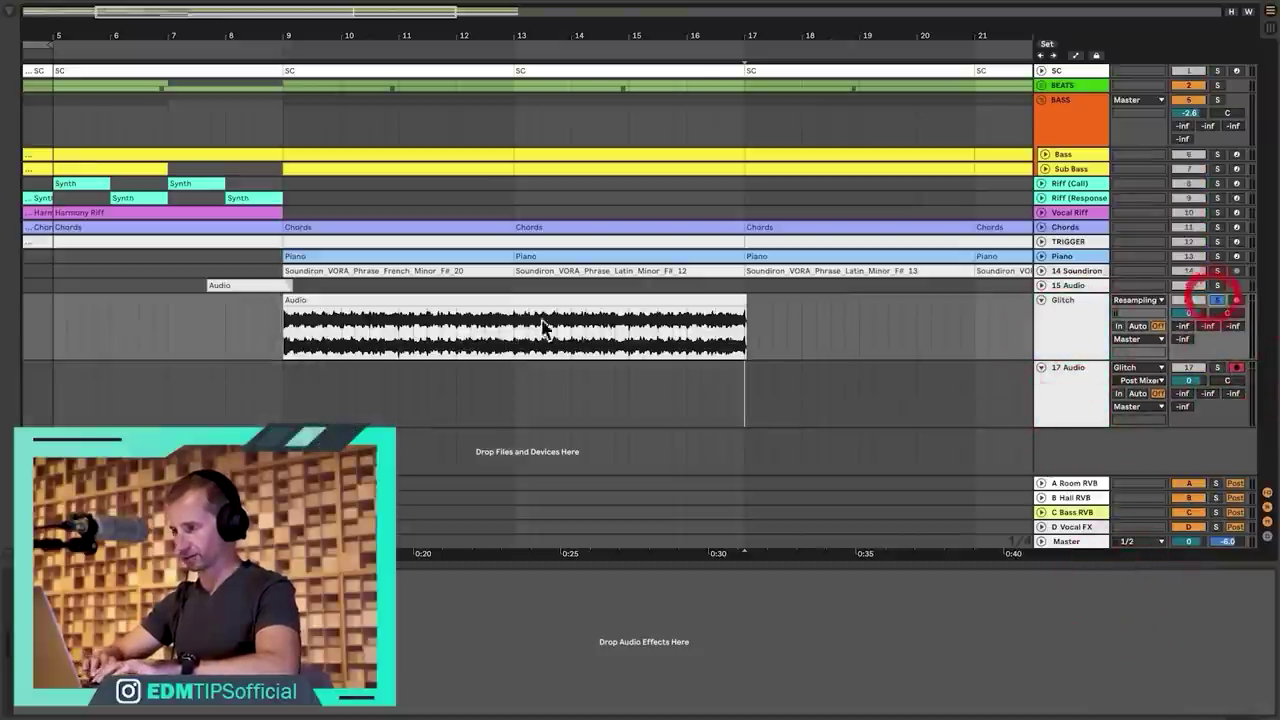
{"action": "left_click_drag", "start_coordinate": [290, 330], "coordinate": [737, 336]}
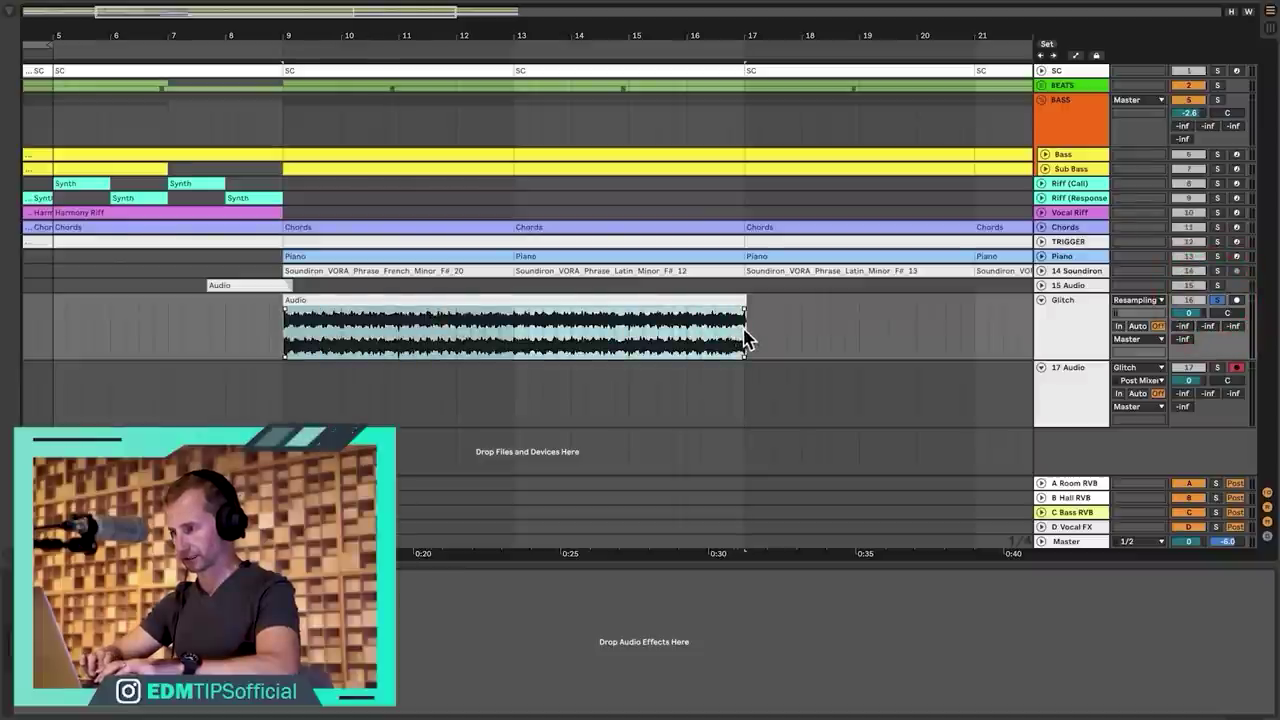
{"action": "key", "text": "super+l"}
{"action": "key", "text": "super+space"}
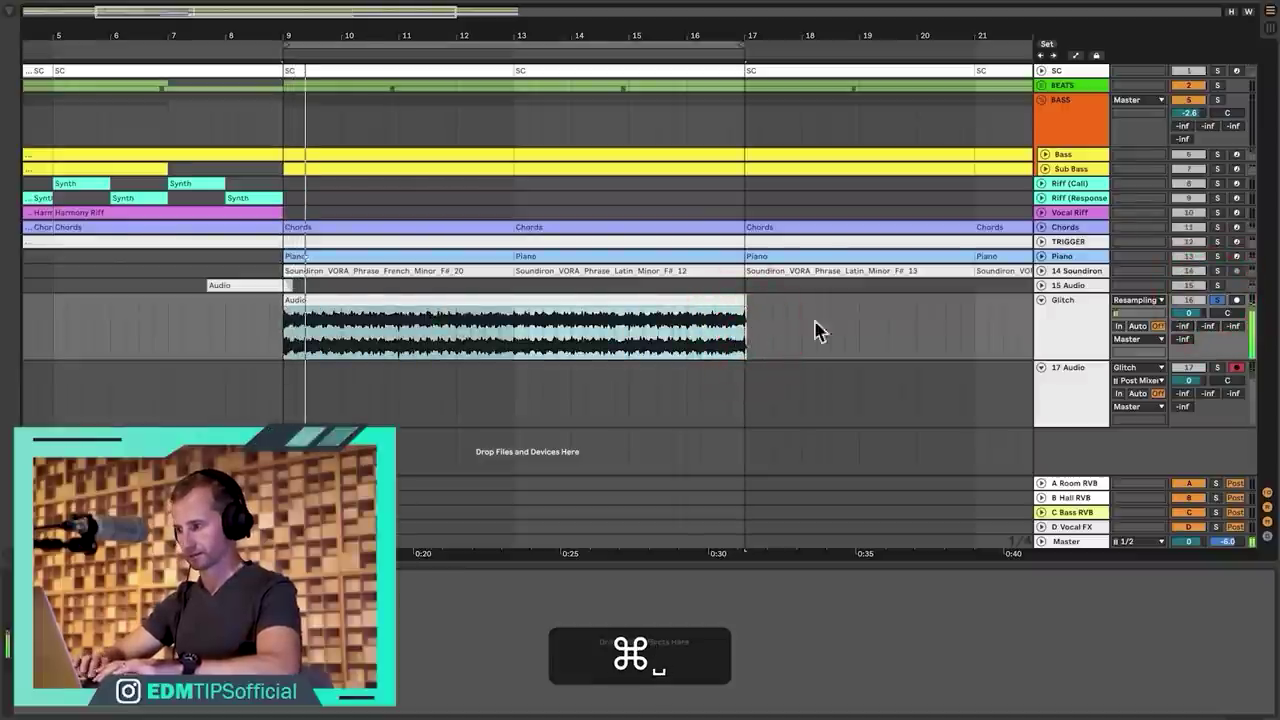
Clear the browser's flanger search and add a Delay from the Reverb & Delay collection to the Glitch track.
{"action": "left_click", "coordinate": [1053, 328]}
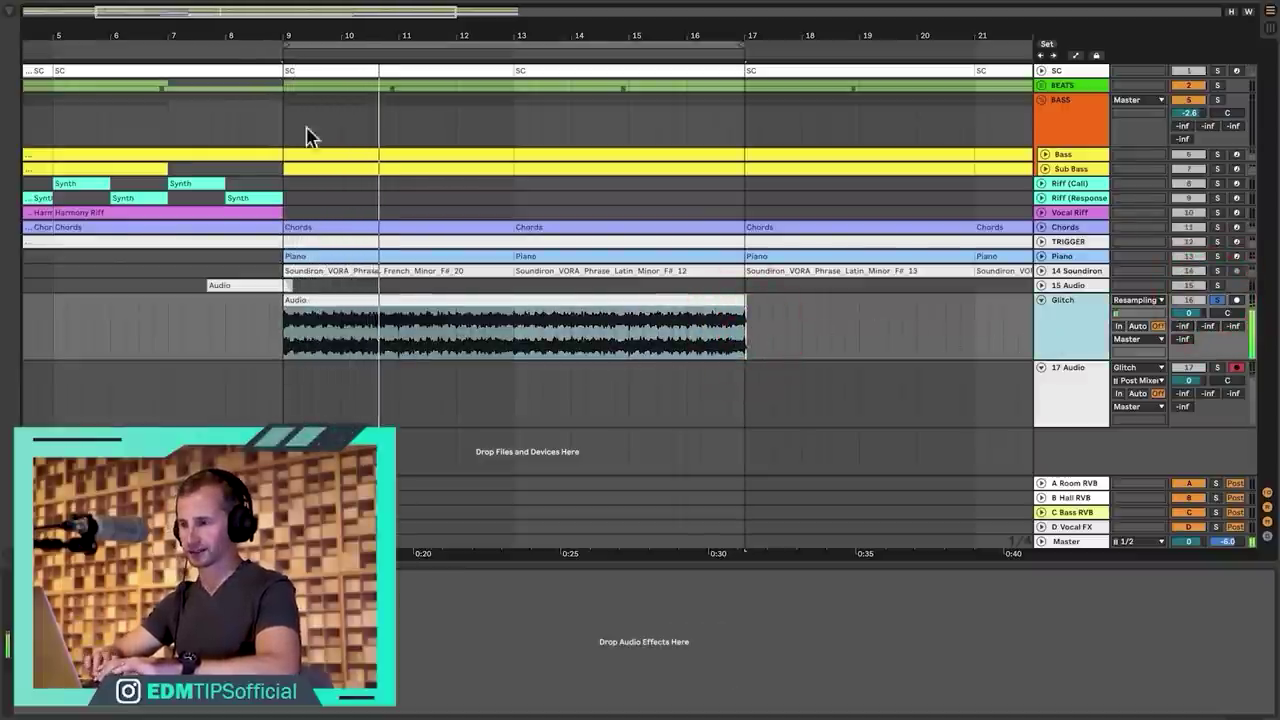
{"action": "key", "text": "super+f"}
{"action": "type", "text": "flanger"}
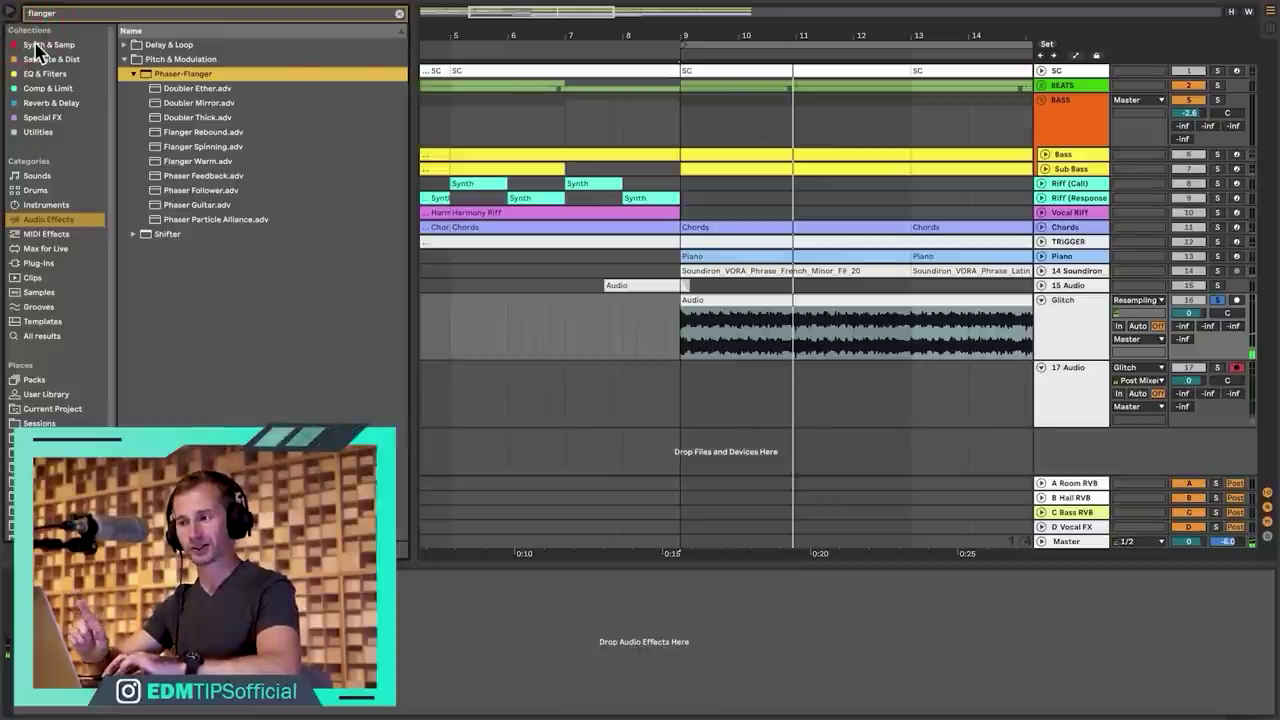
{"action": "left_click", "coordinate": [35, 45]}
{"action": "left_click", "coordinate": [83, 15]}
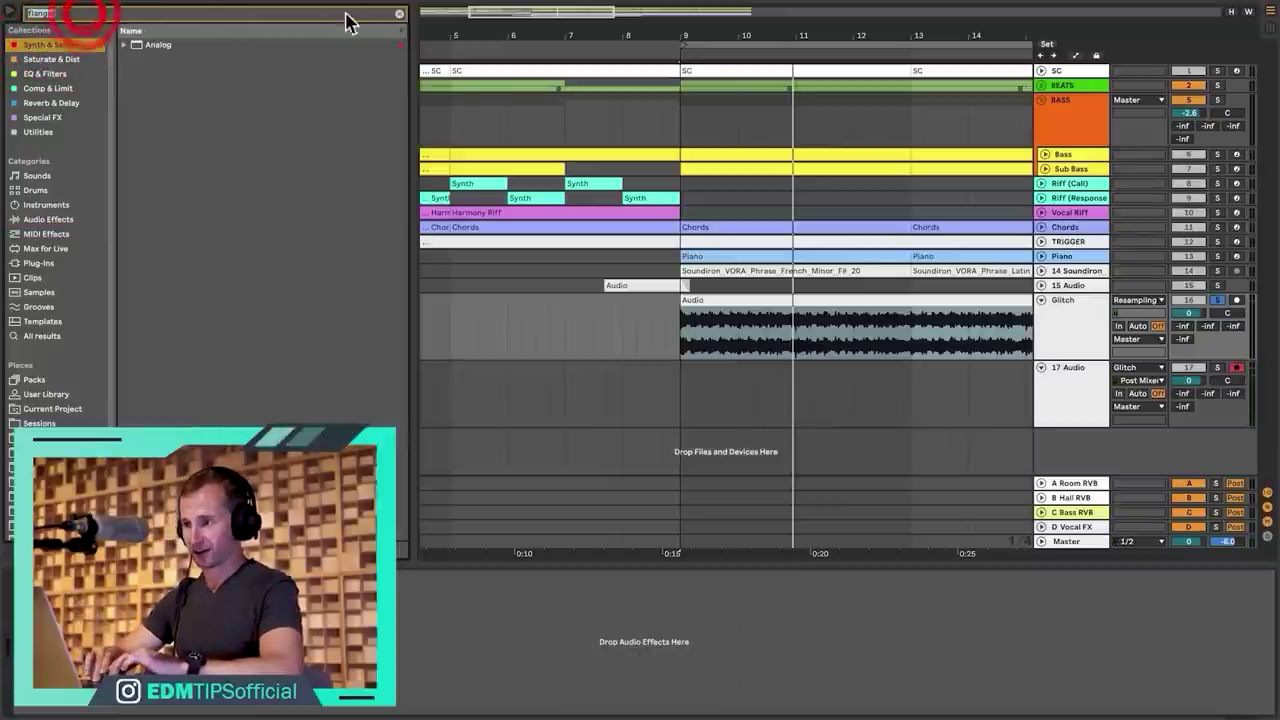
{"action": "left_click", "coordinate": [400, 14]}
{"action": "left_click", "coordinate": [45, 103]}
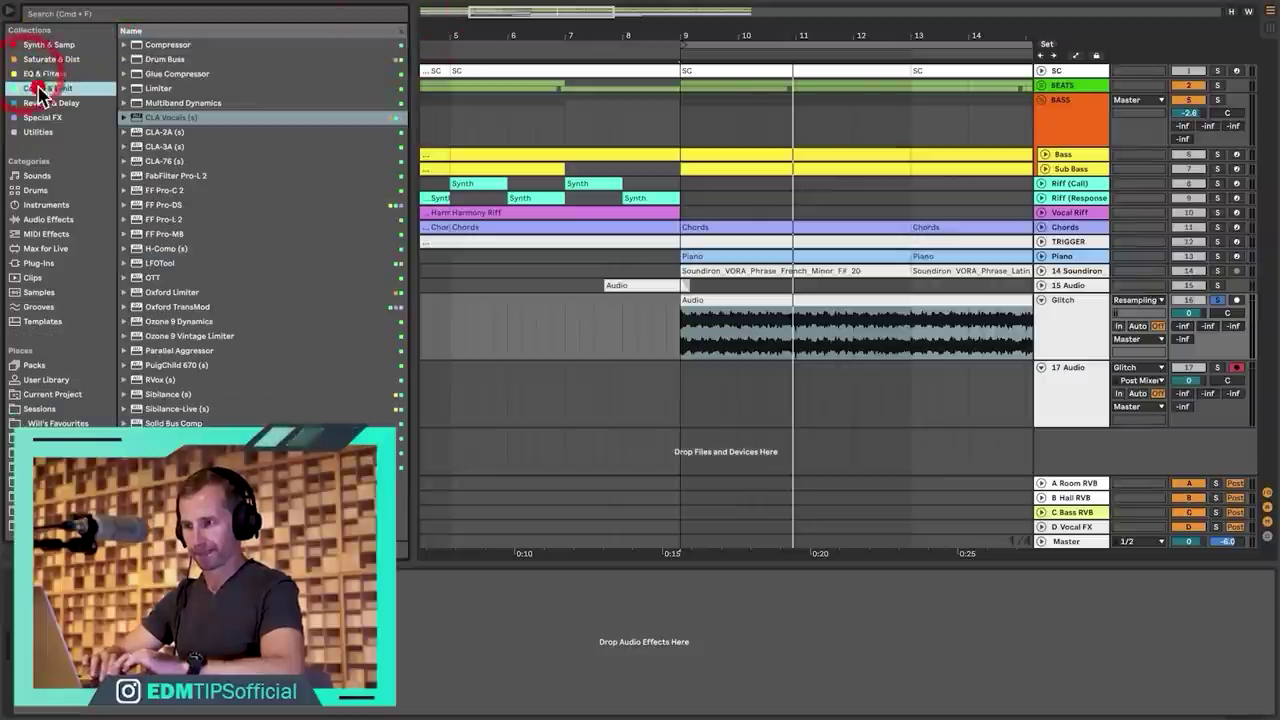
{"action": "left_click_drag", "start_coordinate": [150, 46], "coordinate": [724, 329]}
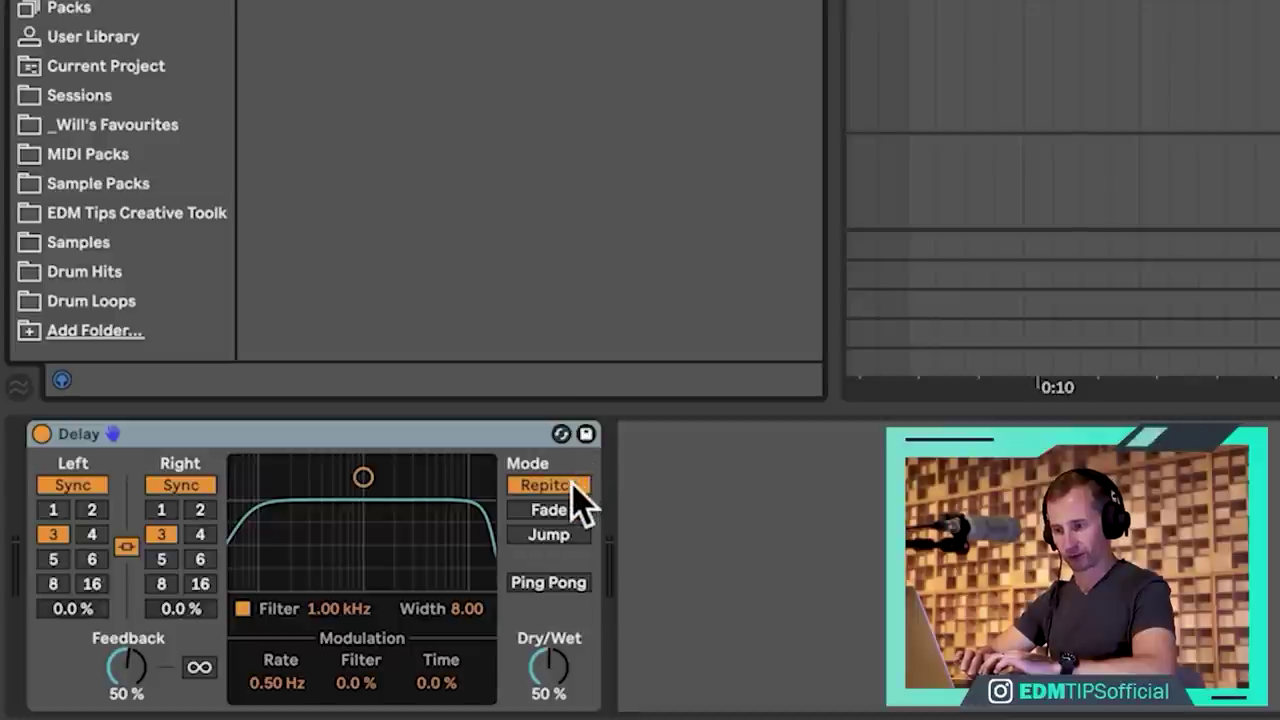
Set the Delay's Feedback to 0% and its Dry/Wet to 100%.
{"action": "left_click", "coordinate": [172, 486]}
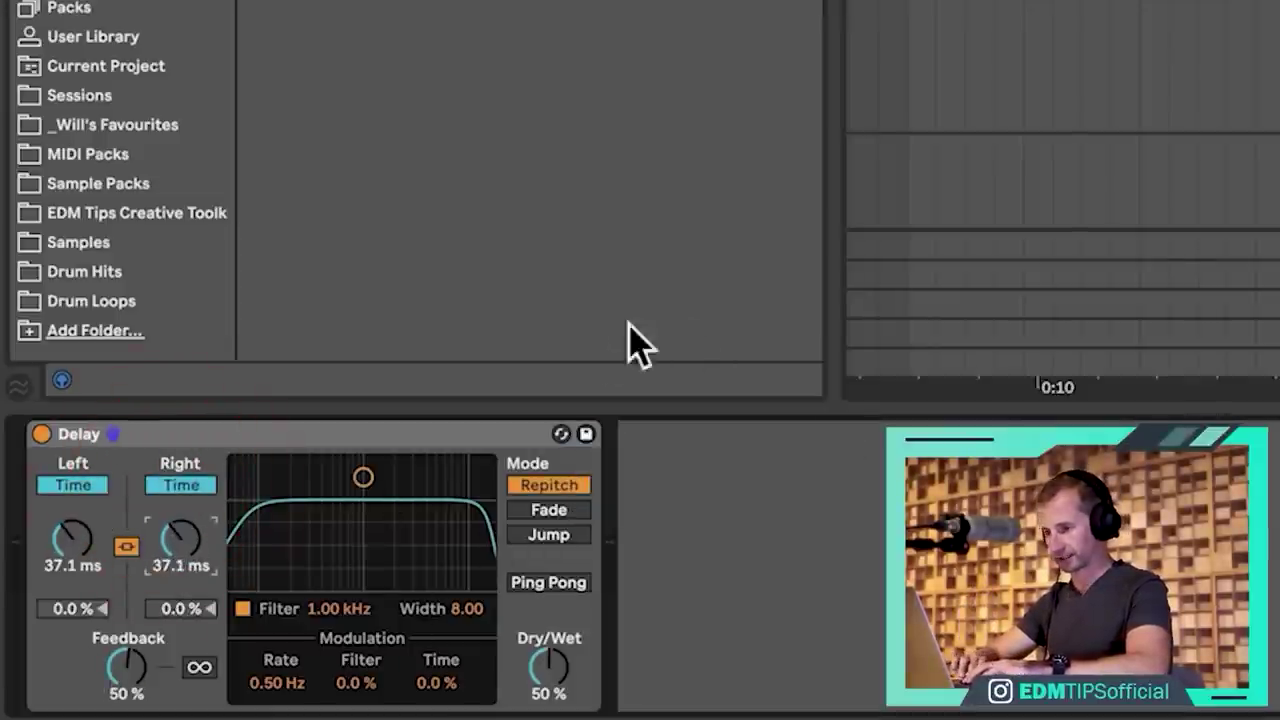
{"action": "left_click", "coordinate": [172, 486]}
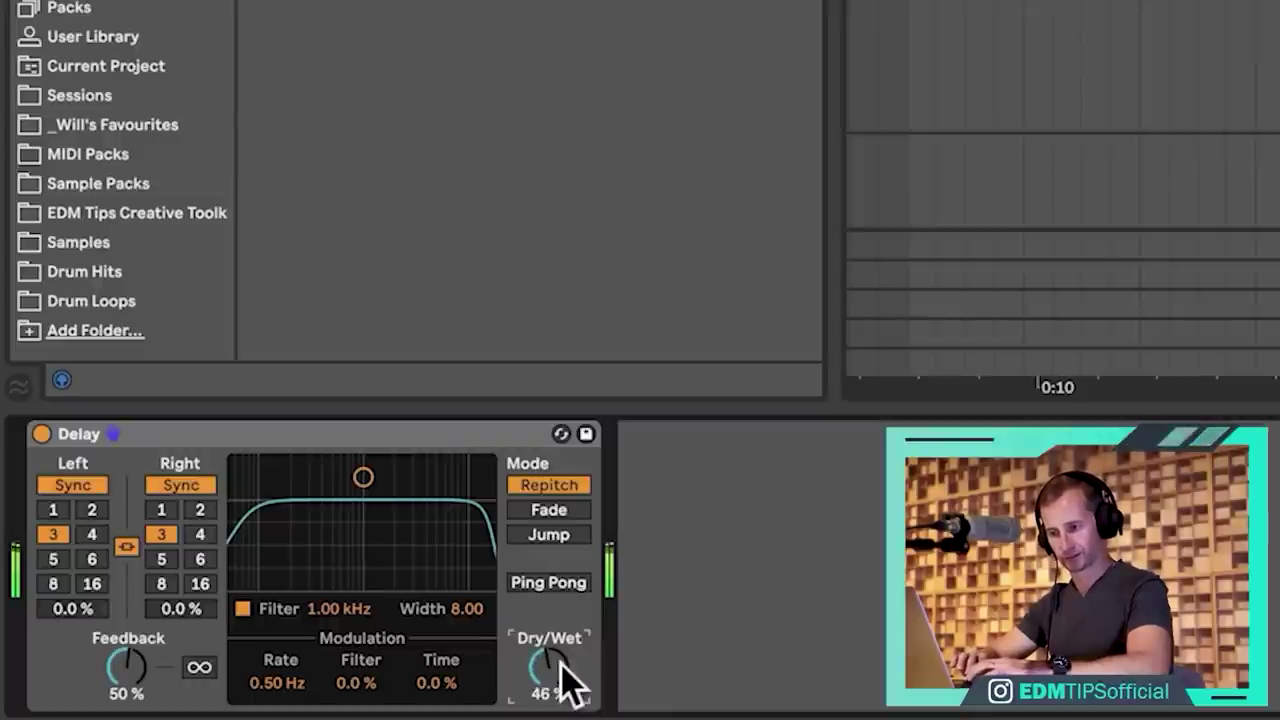
{"action": "left_click", "coordinate": [133, 658]}
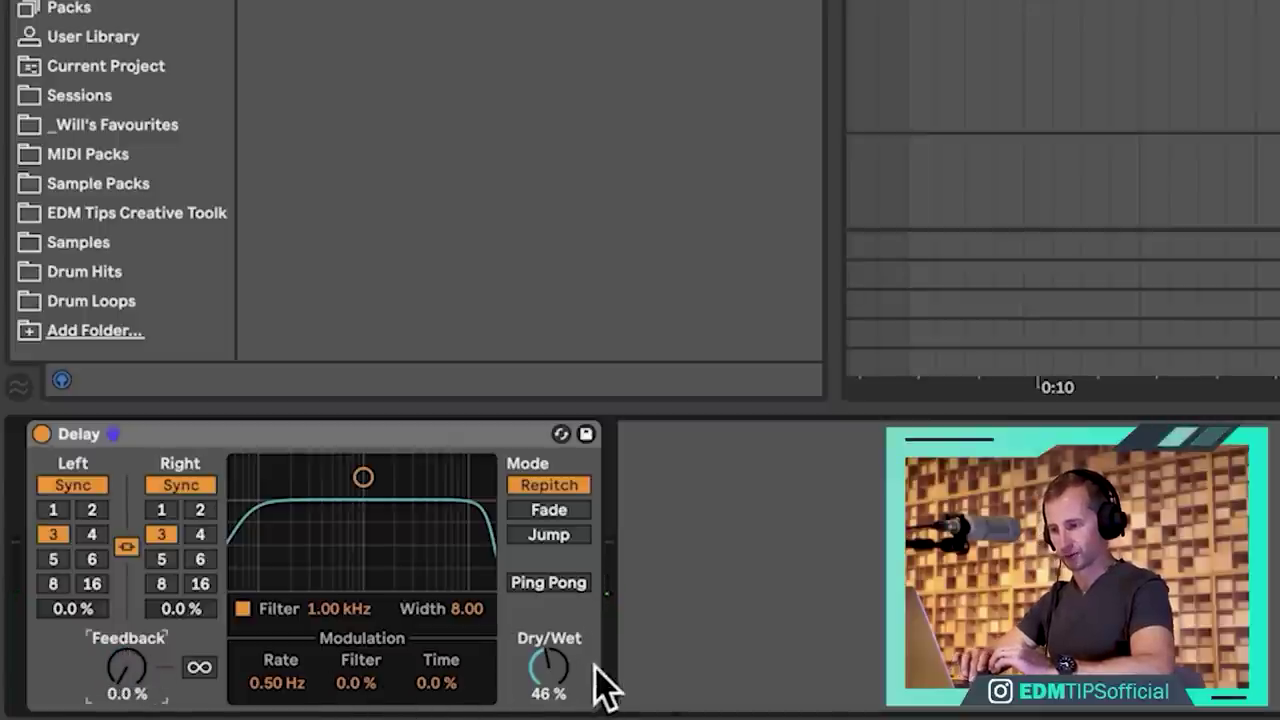
{"action": "left_click", "coordinate": [540, 668]}
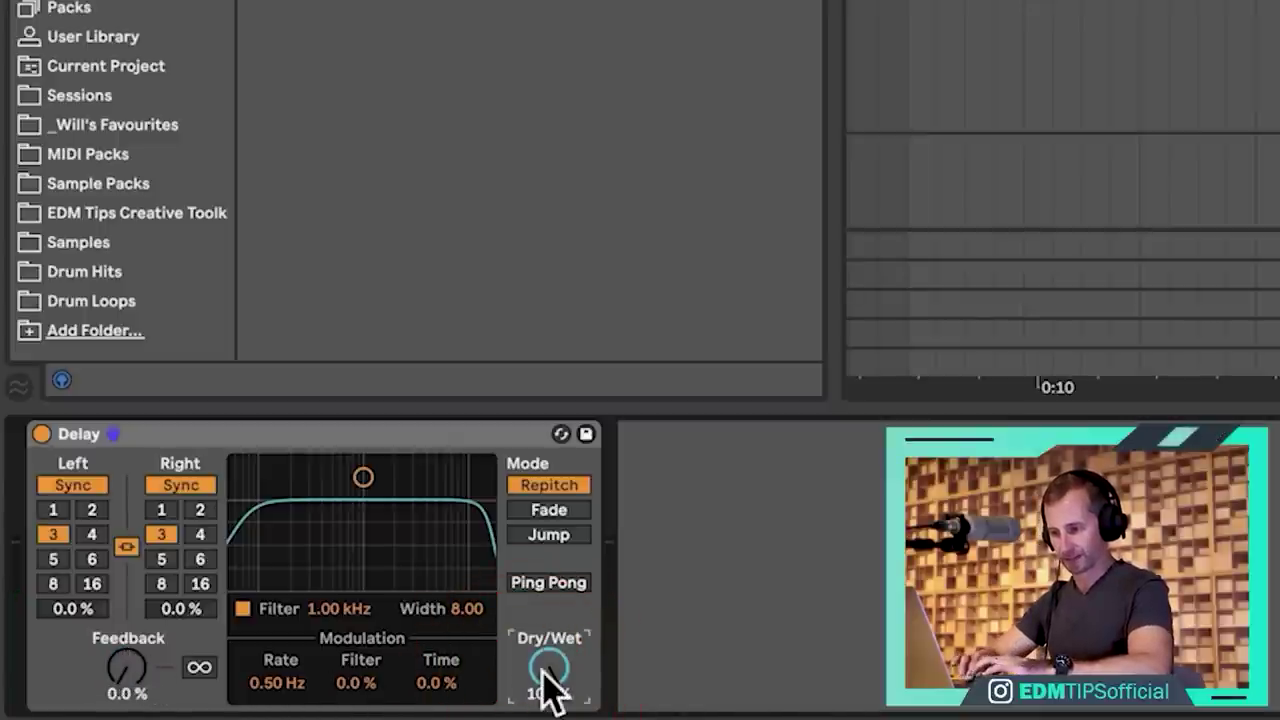
Switch the Delay to Time mode, unlink its left and right channels, and set both delay times to 1.00 ms.
{"action": "left_click", "coordinate": [184, 488]}
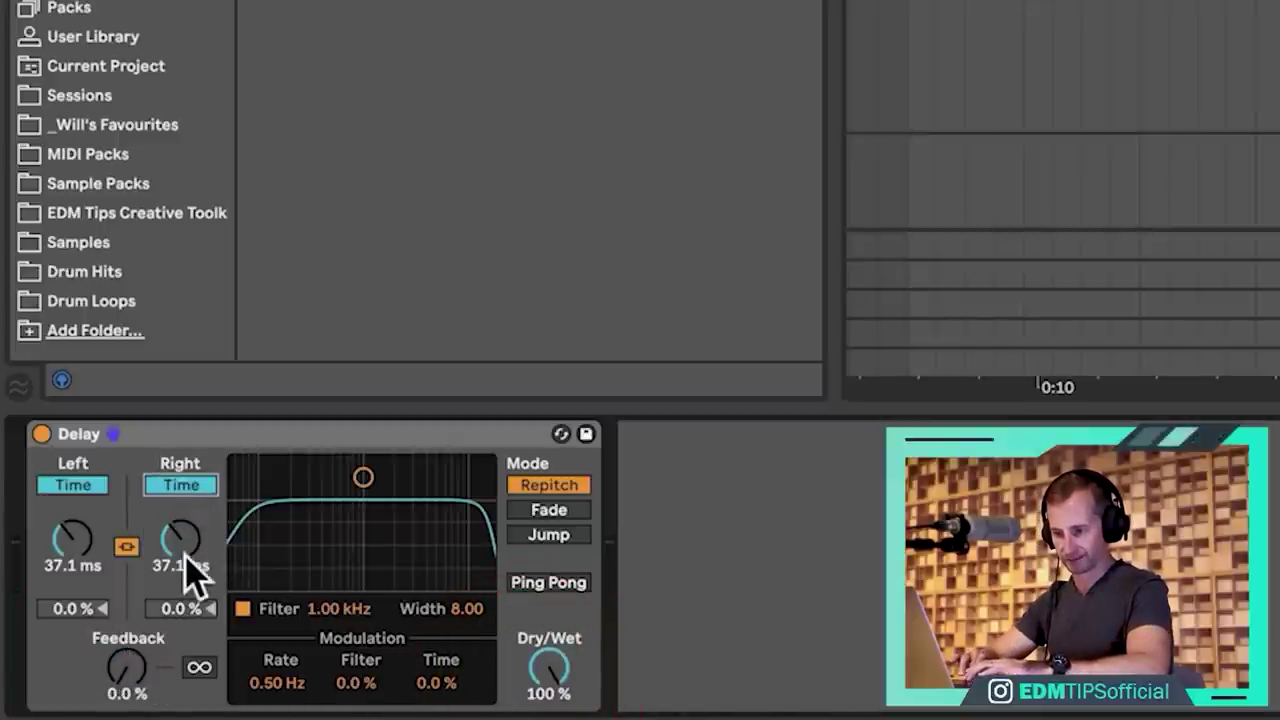
{"action": "left_click_drag", "start_coordinate": [195, 578], "coordinate": [195, 640]}
{"action": "left_click", "coordinate": [126, 546]}
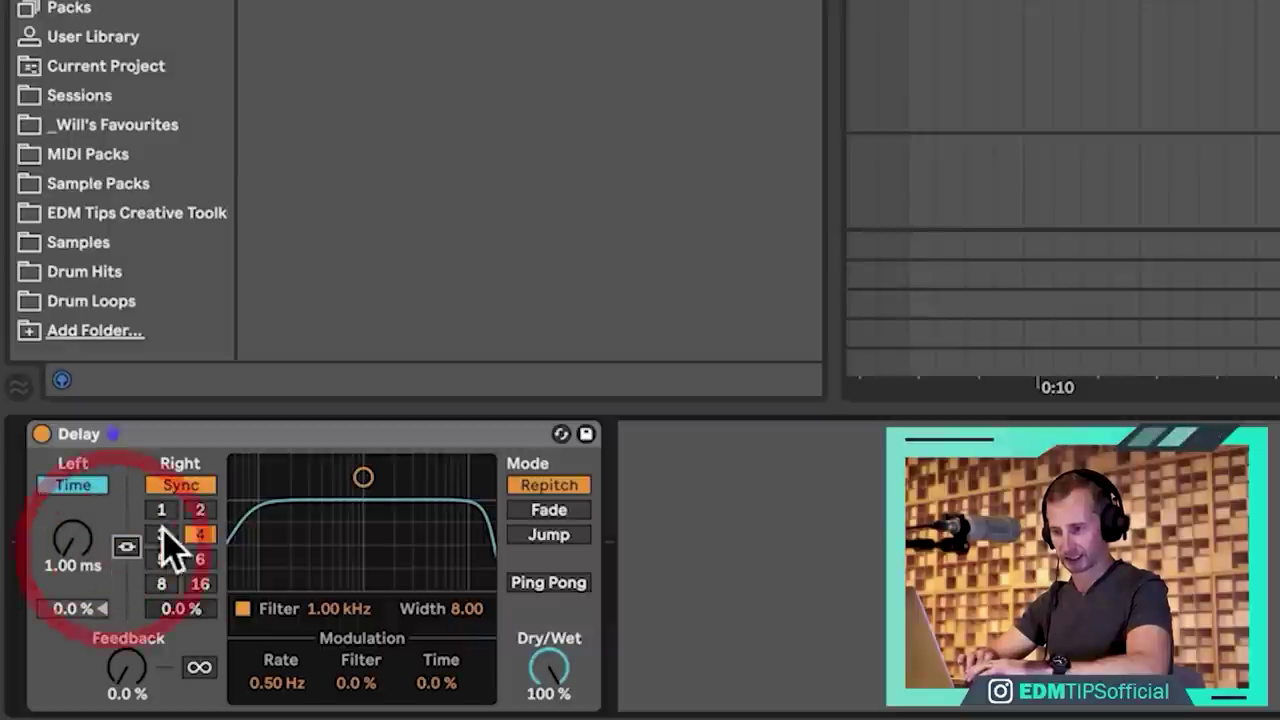
{"action": "left_click", "coordinate": [182, 487]}
{"action": "left_click_drag", "start_coordinate": [180, 548], "coordinate": [180, 515]}
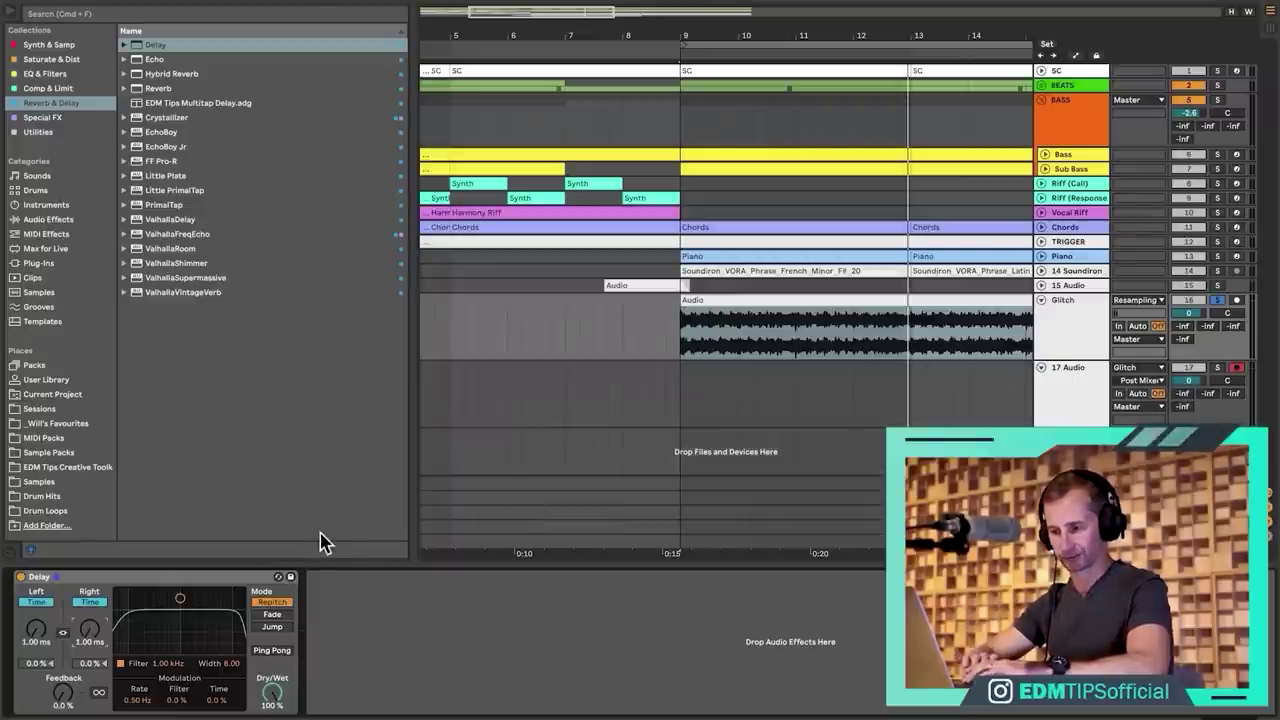
Audition delay-time sweeps with the channels unlinked and linked, returning both to 1.00 ms and unlinking them.
{"action": "left_click_drag", "start_coordinate": [97, 638], "coordinate": [97, 632]}
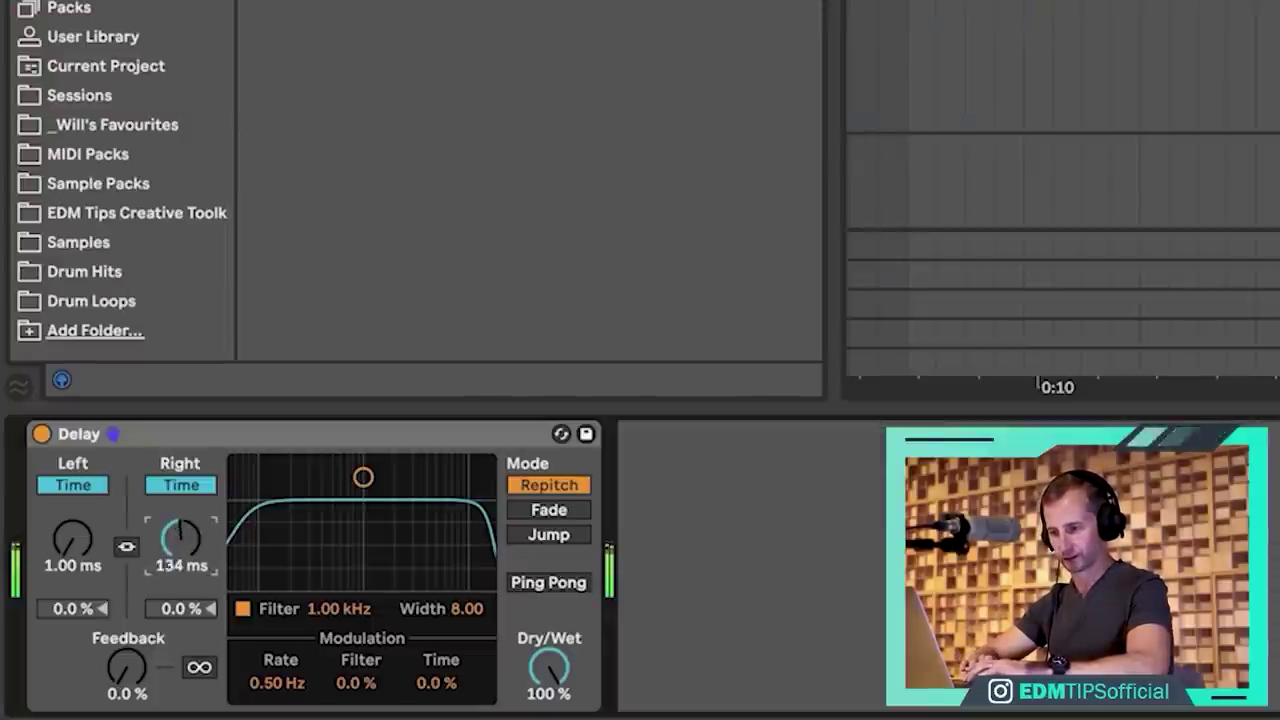
{"action": "left_click", "coordinate": [126, 546]}
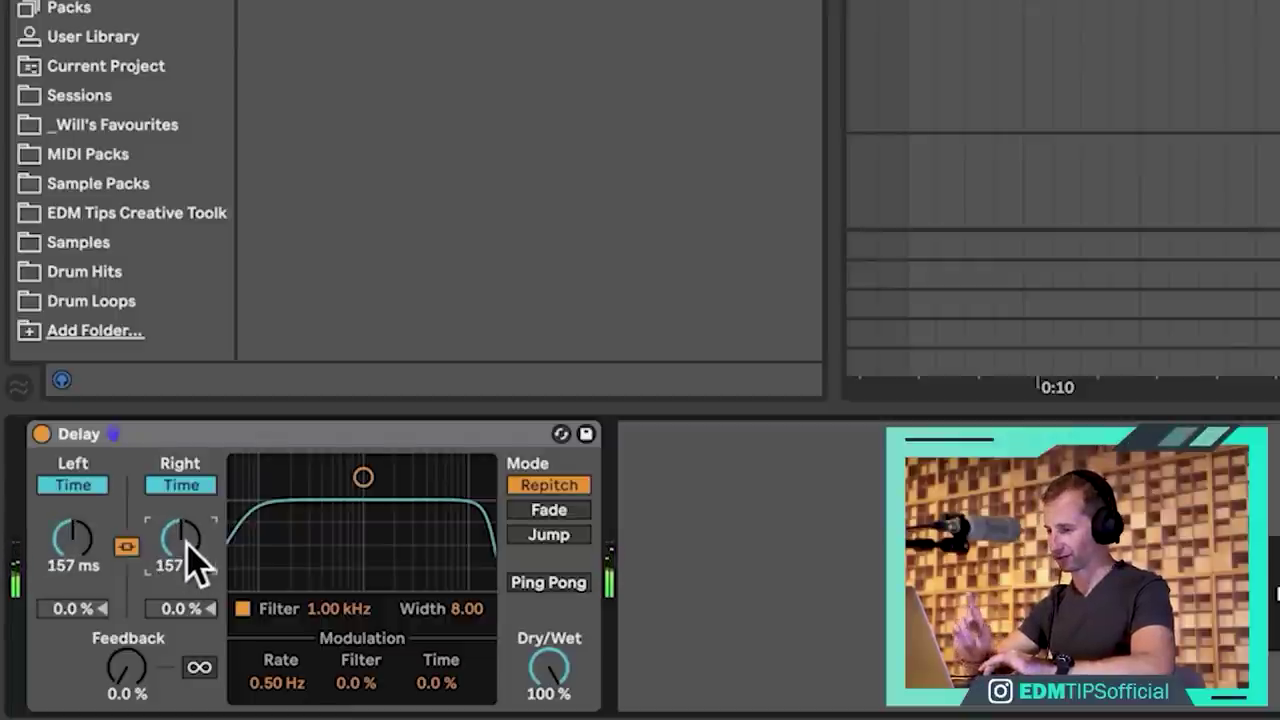
{"action": "left_click_drag", "start_coordinate": [186, 543], "coordinate": [186, 650]}
{"action": "left_click", "coordinate": [127, 546]}
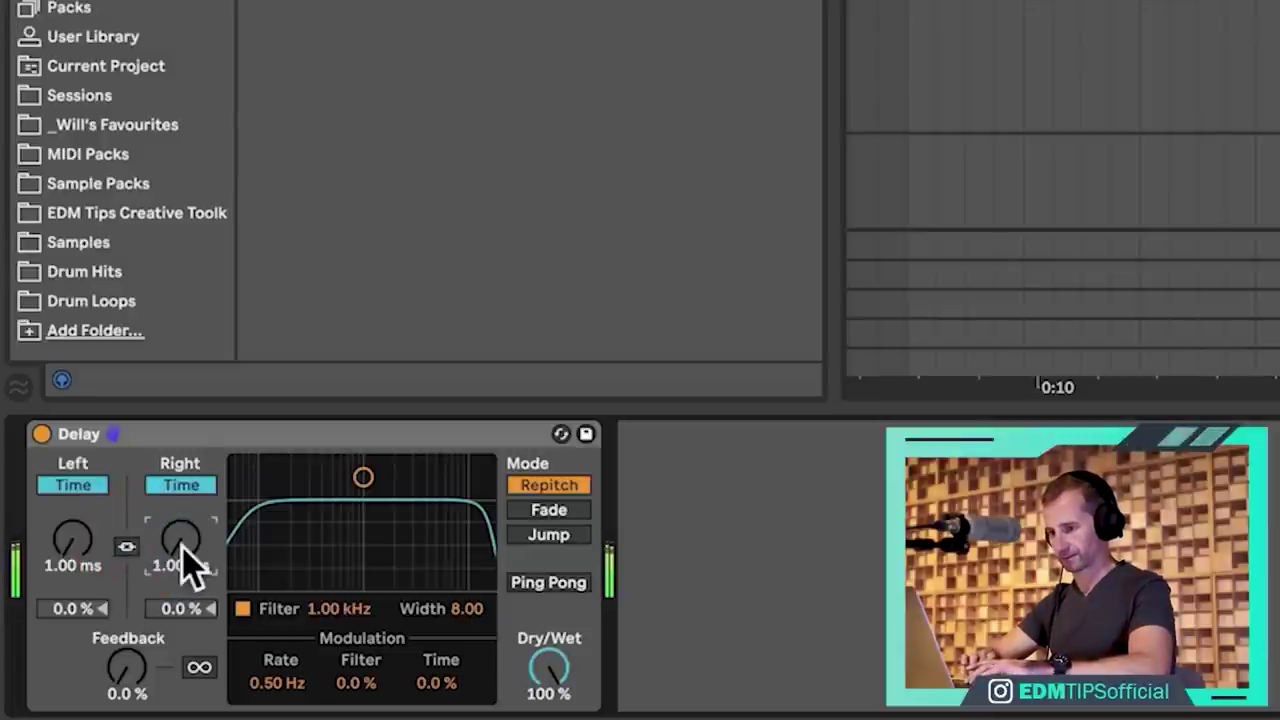
Stop playback and start recording the Glitch track's output onto 17 Audio from bar 9, with the Glitch track's Delay showing.
{"action": "key", "text": "space"}
{"action": "left_click_drag", "start_coordinate": [855, 37], "coordinate": [676, 32]}
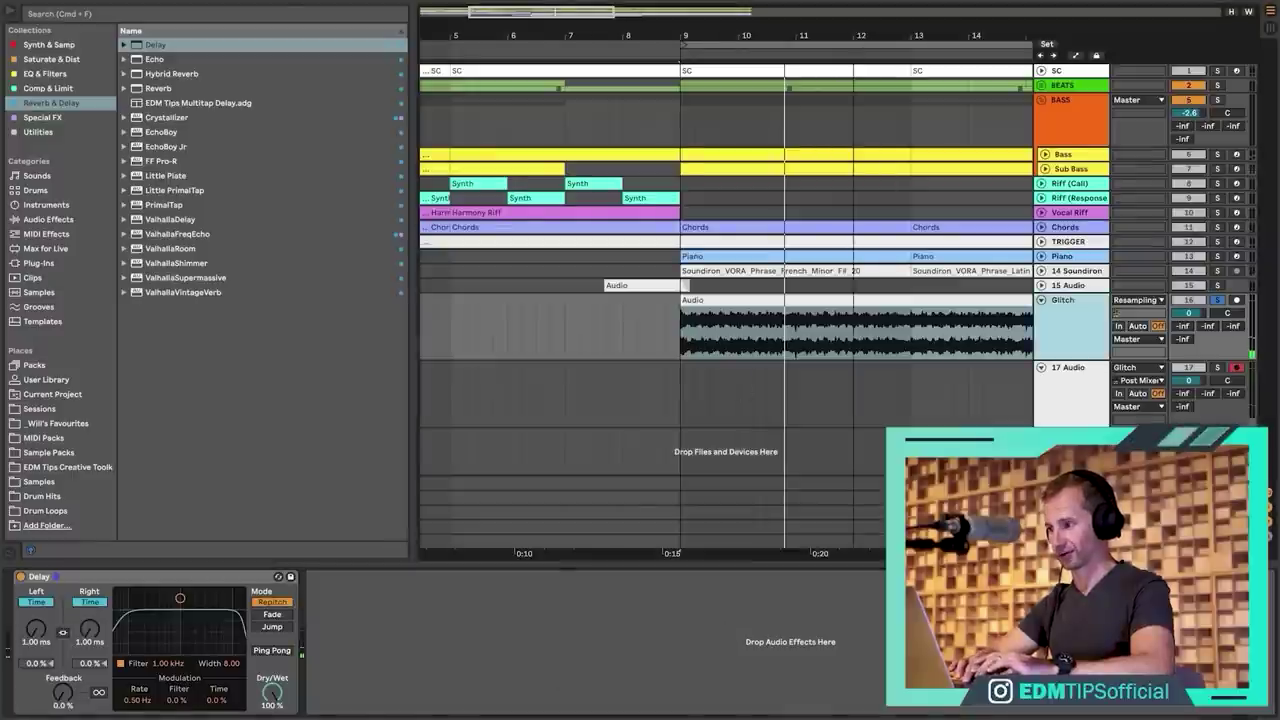
{"action": "left_click", "coordinate": [551, 388]}
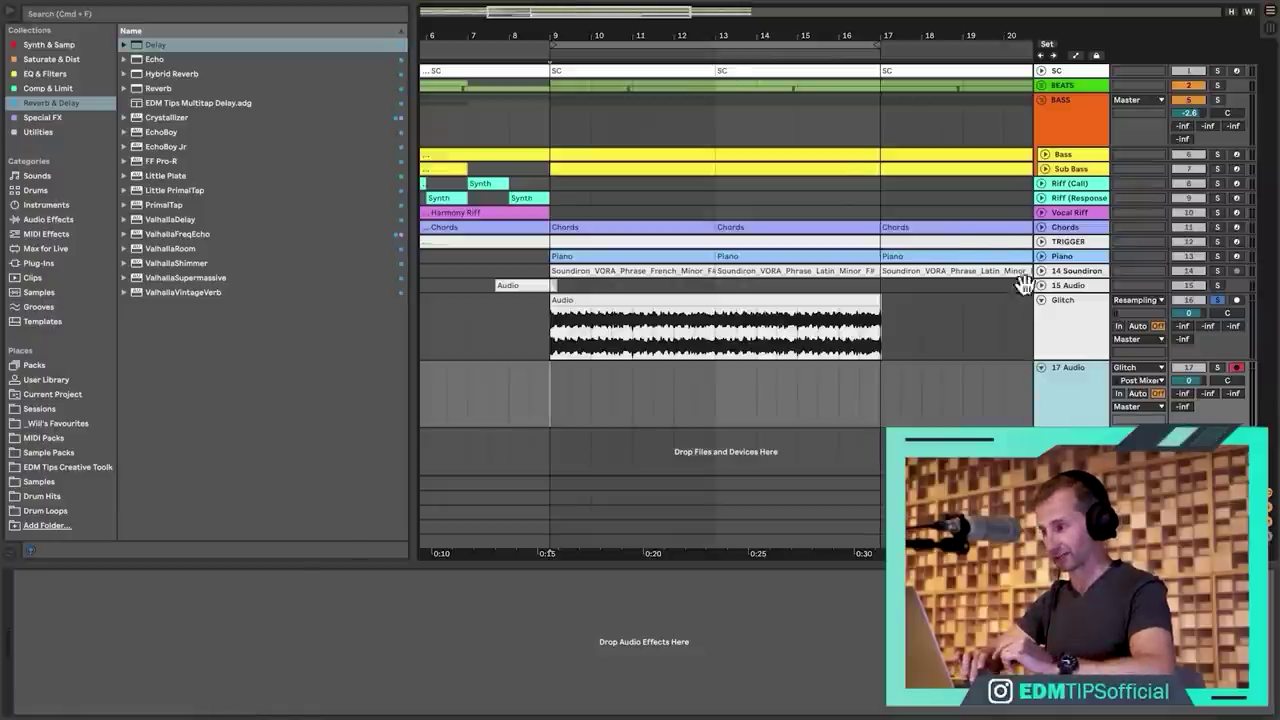
{"action": "left_click", "coordinate": [1079, 343]}
{"action": "key", "text": "F9"}
Sweep the Delay's right and left times and its Feedback during the recording up to bar 17, ending the take there.
{"action": "left_click", "coordinate": [90, 631]}
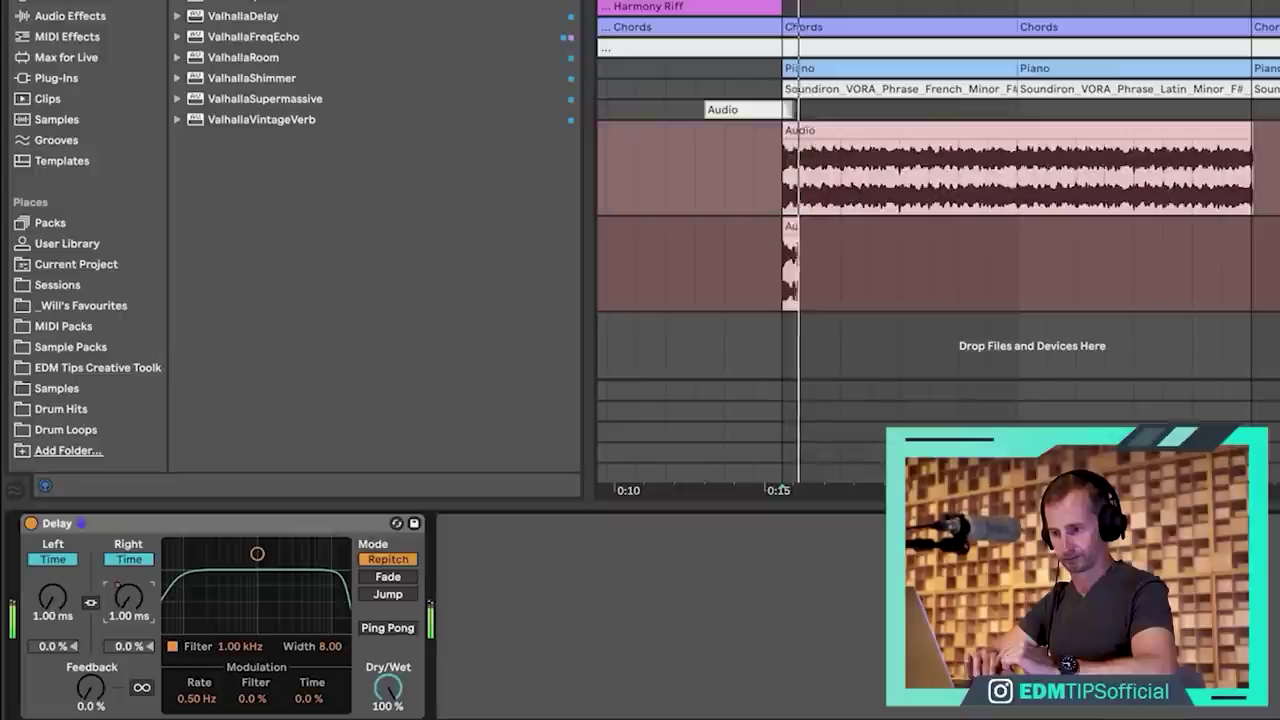
{"action": "left_click_drag", "start_coordinate": [128, 597], "coordinate": [128, 445]}
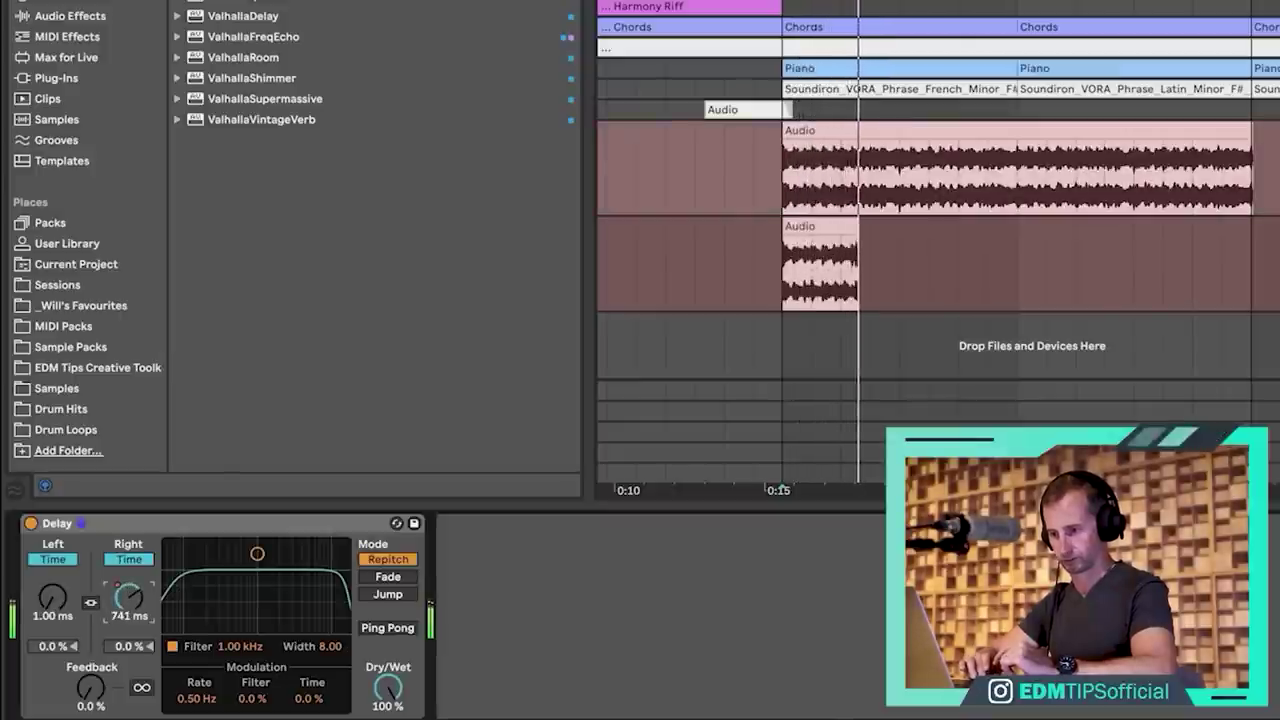
{"action": "left_click_drag", "start_coordinate": [128, 558], "coordinate": [67, 602]}
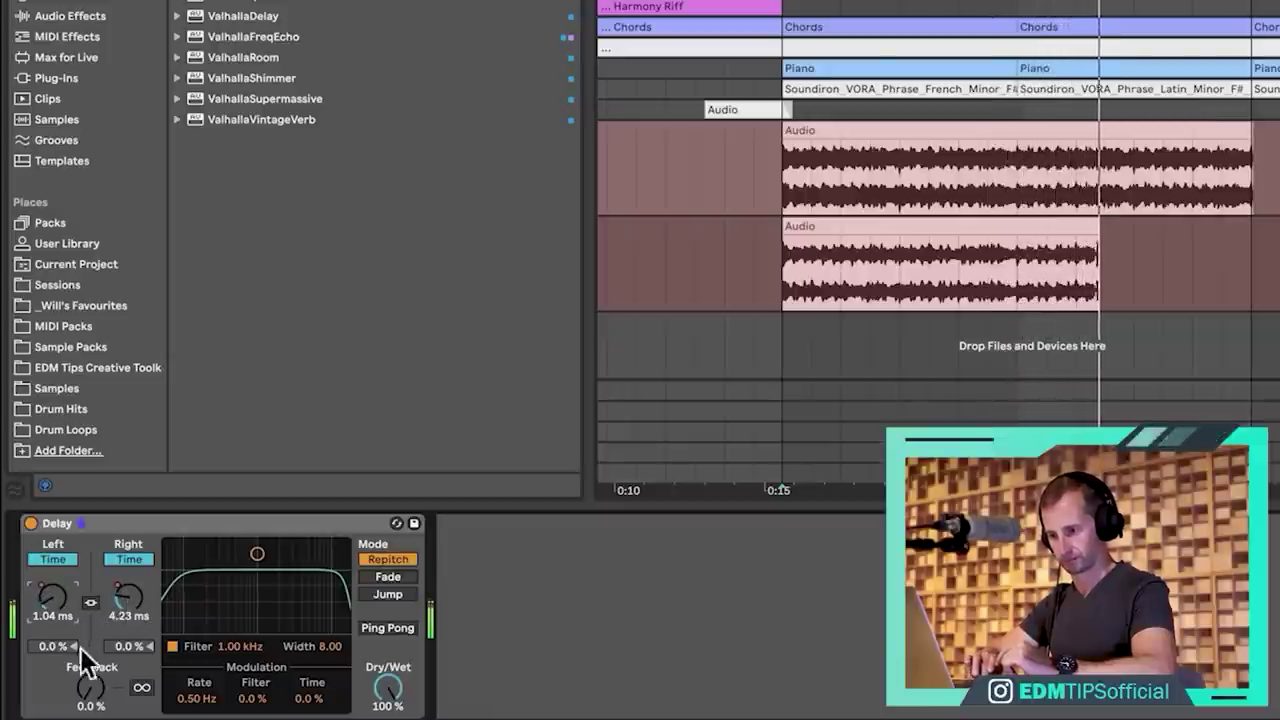
{"action": "left_click_drag", "start_coordinate": [85, 660], "coordinate": [149, 618]}
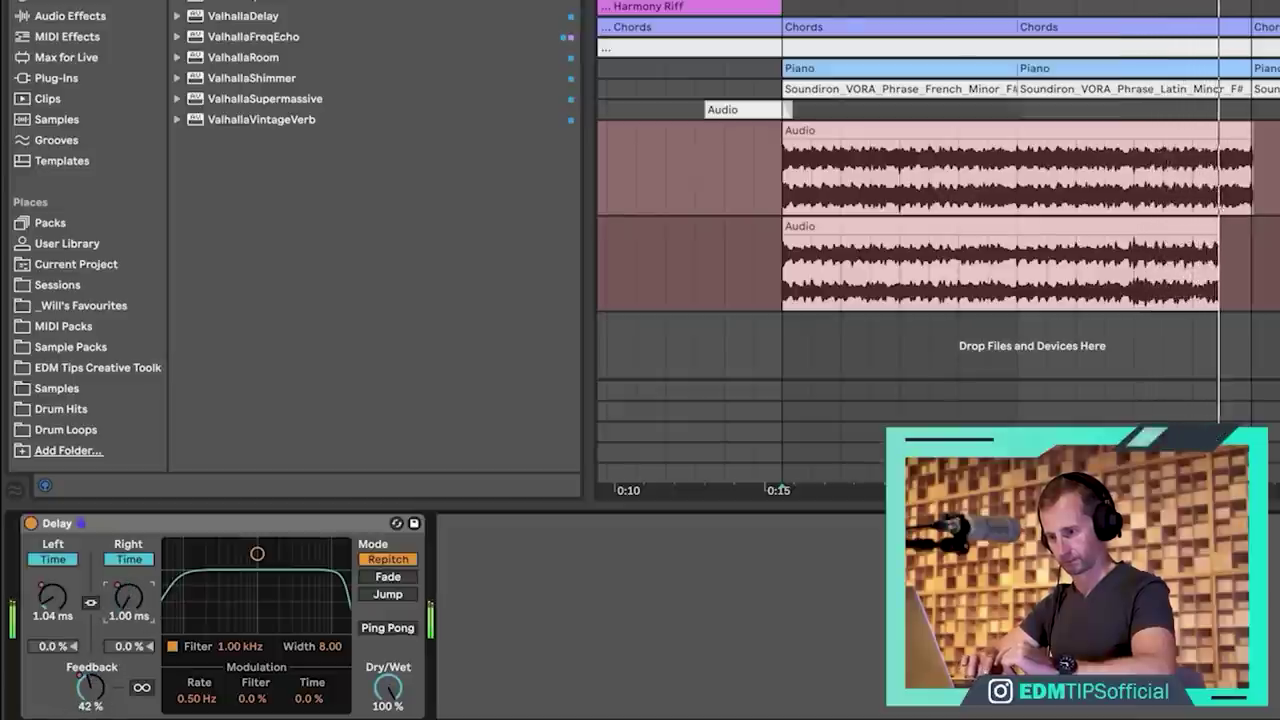
{"action": "key", "text": "space"}
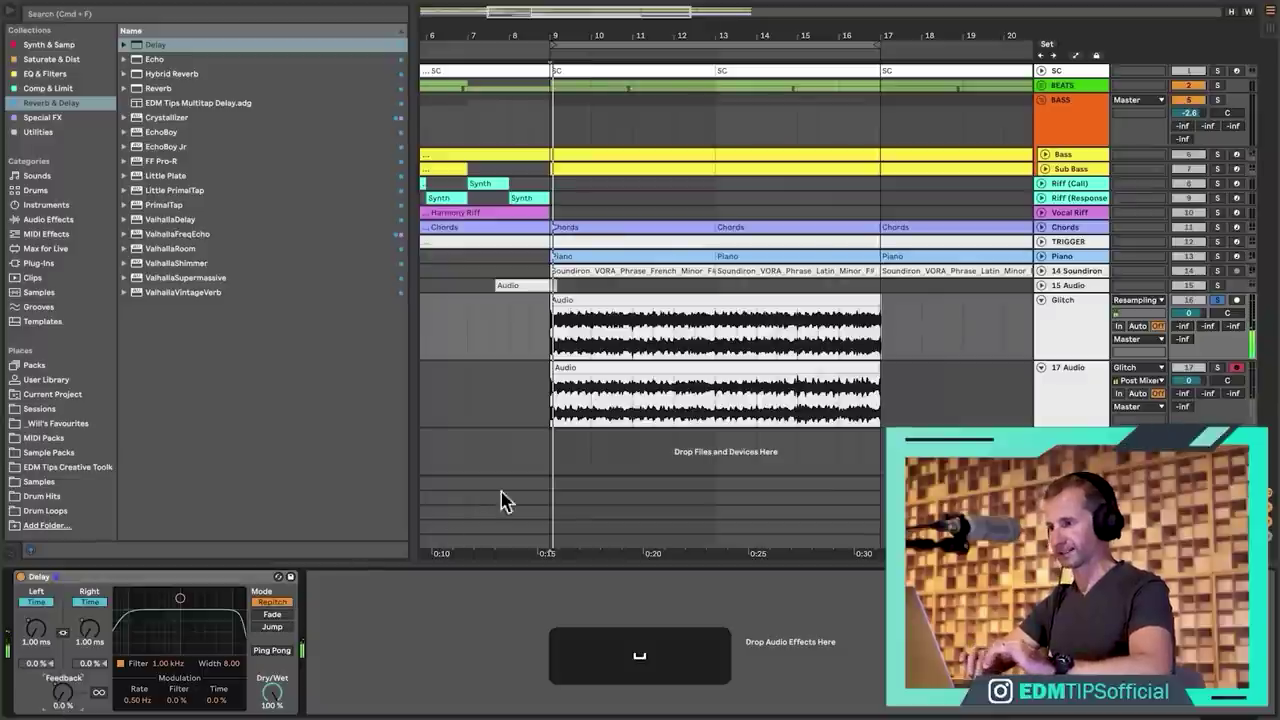
Play the soloed Glitch track from bar 9 to listen to its recorded Delay movements.
{"action": "left_click", "coordinate": [557, 369]}
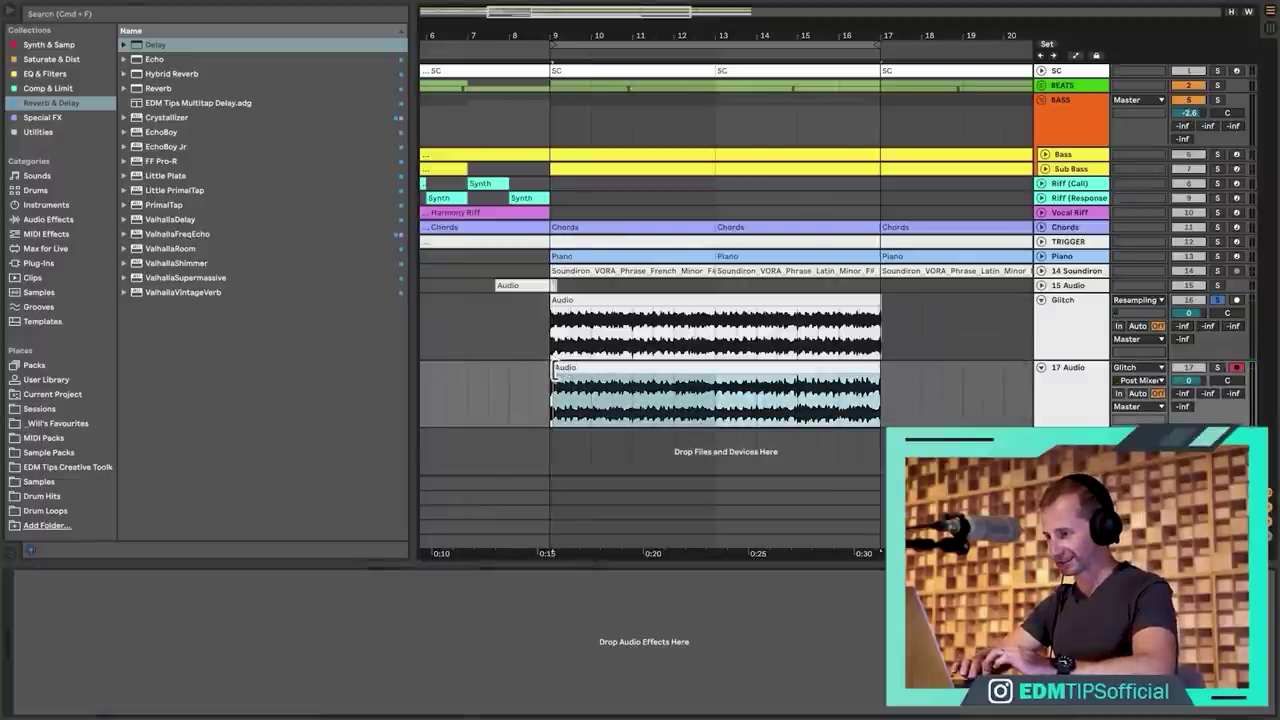
{"action": "left_click", "coordinate": [1072, 388]}
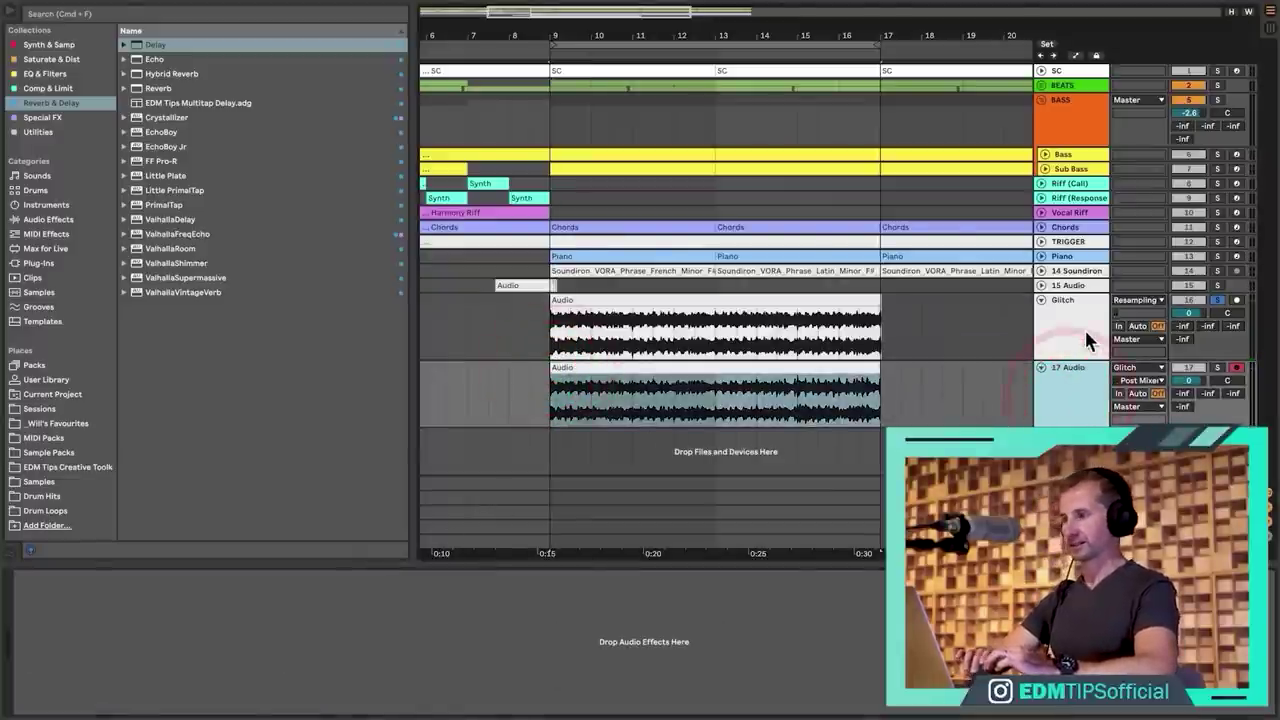
{"action": "left_click", "coordinate": [1060, 337]}
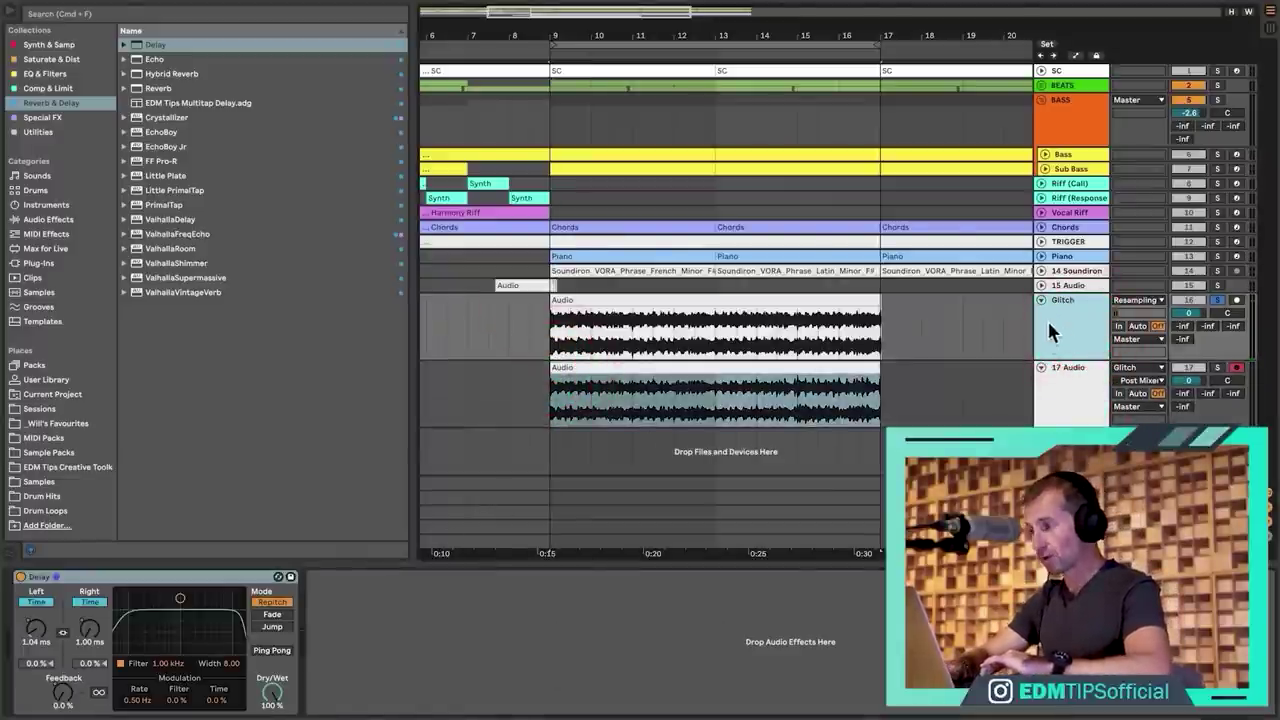
{"action": "left_click_drag", "start_coordinate": [882, 328], "coordinate": [918, 323]}
{"action": "key", "text": "BackSpace"}
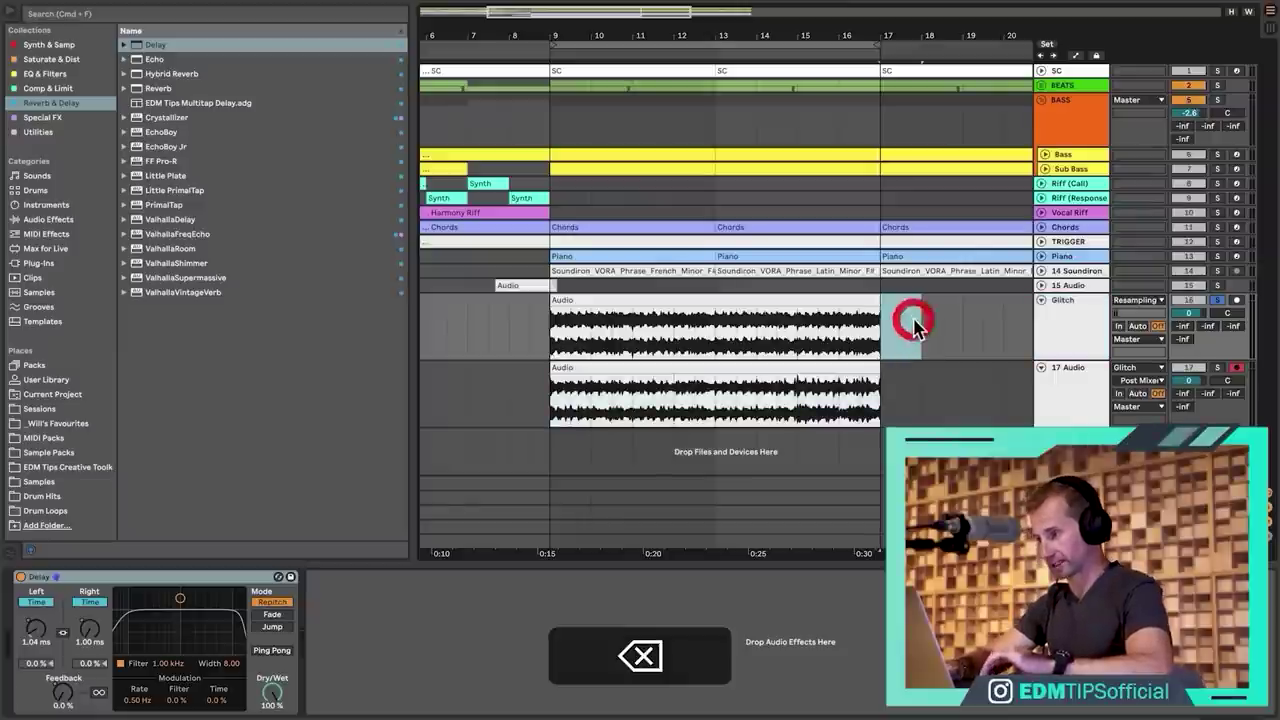
{"action": "left_click", "coordinate": [1217, 300]}
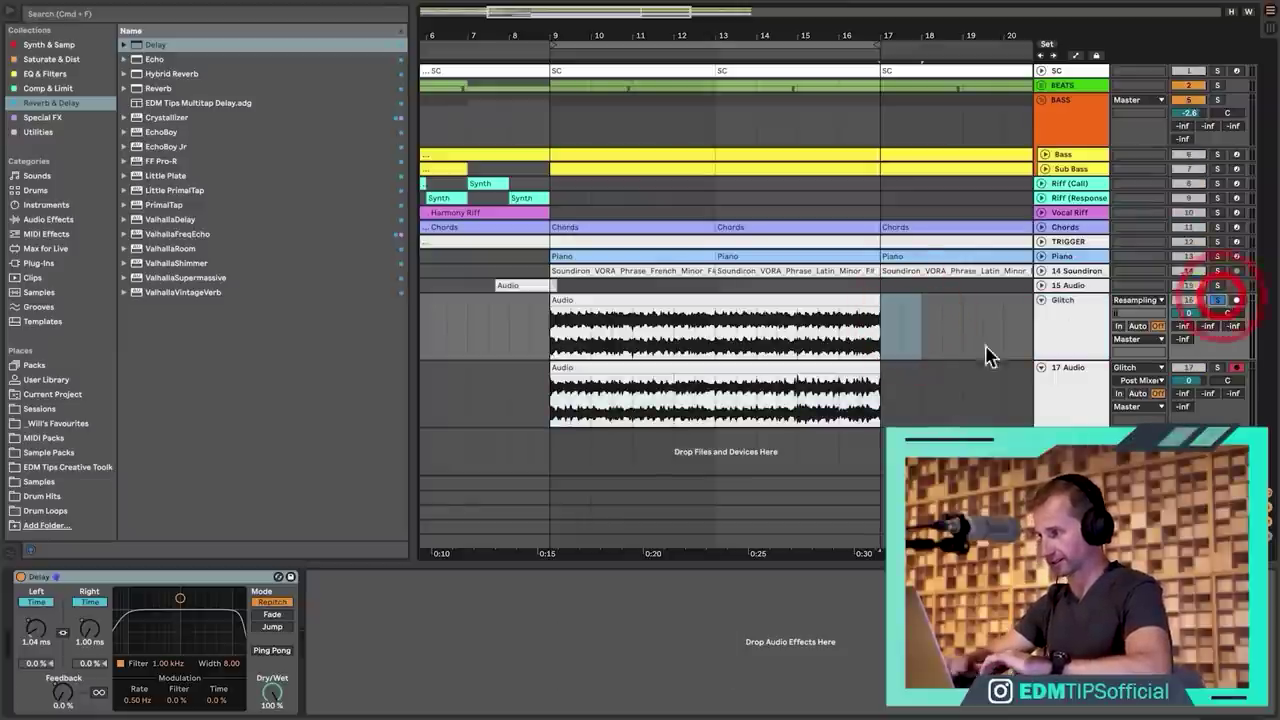
{"action": "key", "text": "space"}
{"action": "left_click", "coordinate": [551, 323]}
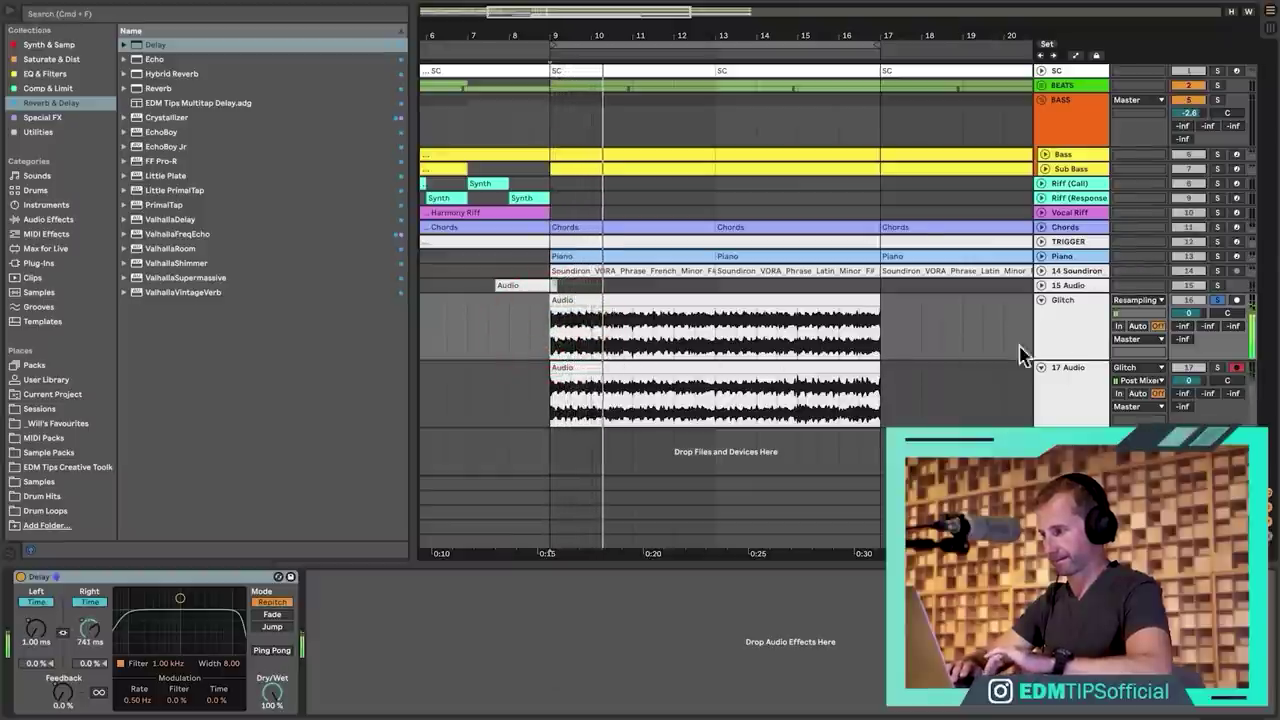
{"action": "key", "text": "space"}
Delete the Delay from the Glitch track and play the track soloed to check the dry sound.
{"action": "left_click", "coordinate": [1219, 302]}
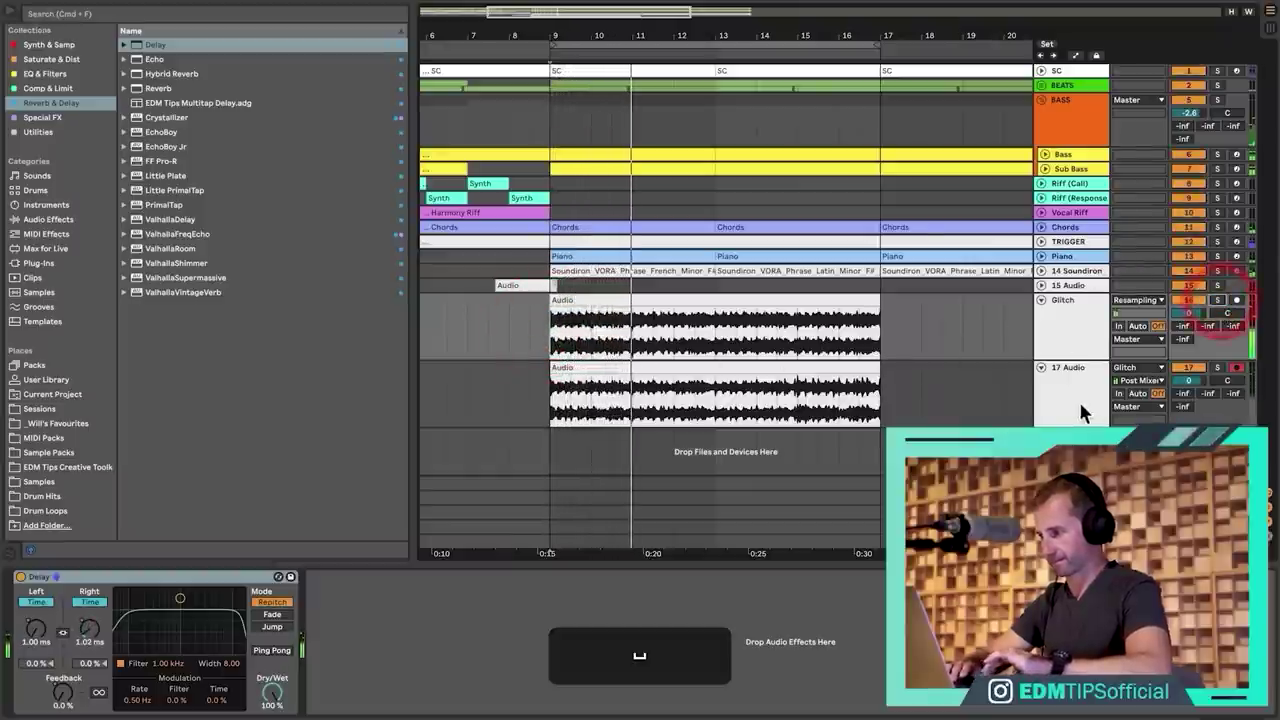
{"action": "left_click", "coordinate": [1071, 386]}
{"action": "left_click", "coordinate": [1087, 320]}
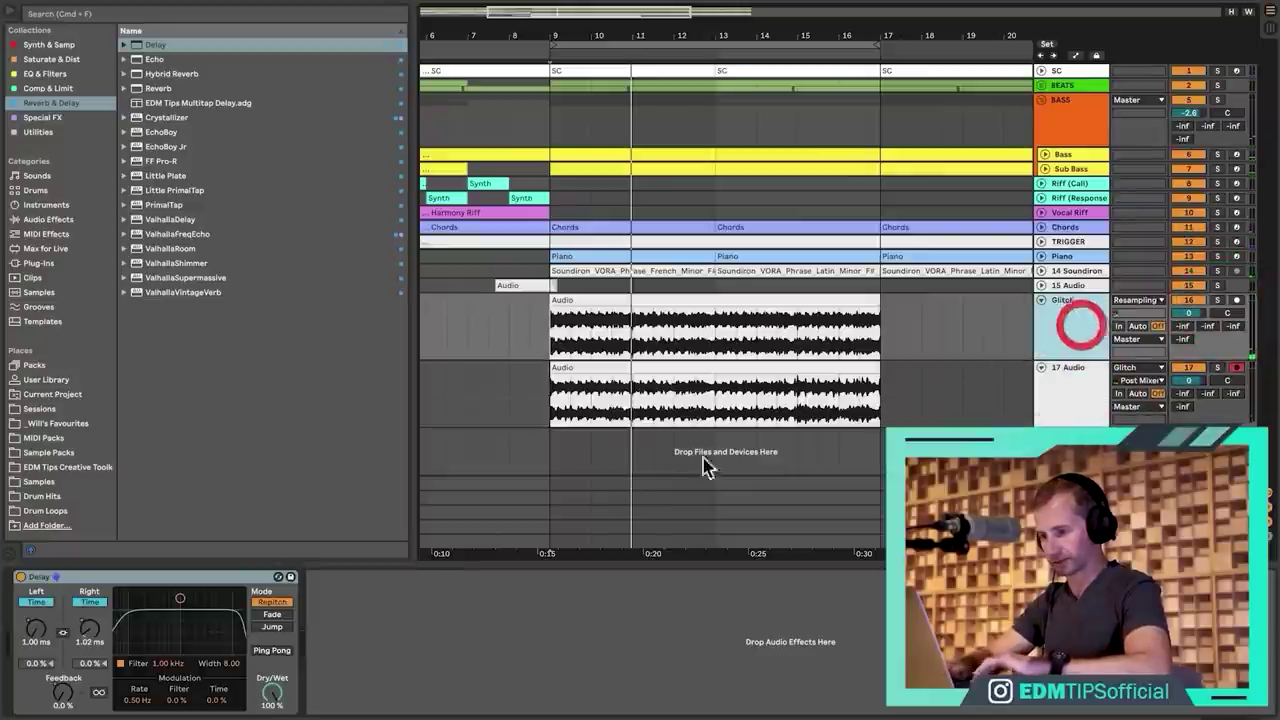
{"action": "left_click", "coordinate": [63, 572]}
{"action": "key", "text": "BackSpace"}
{"action": "left_click", "coordinate": [1217, 300]}
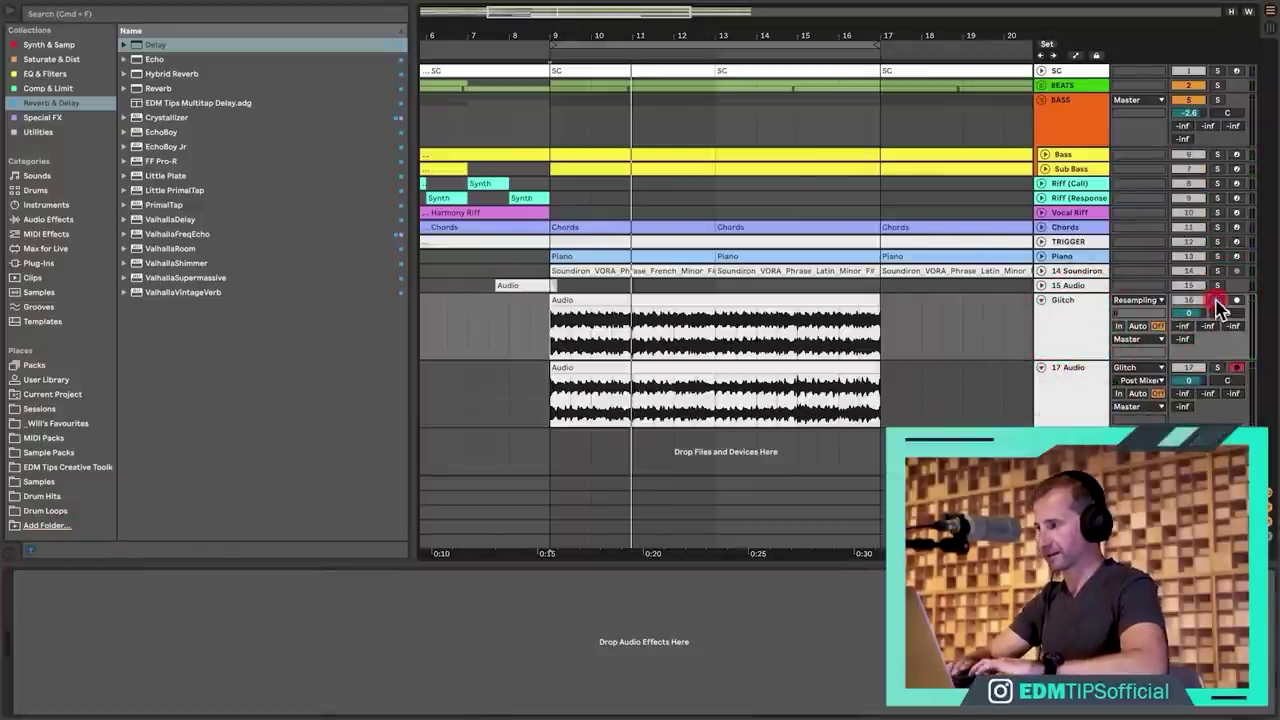
{"action": "key", "text": "space"}
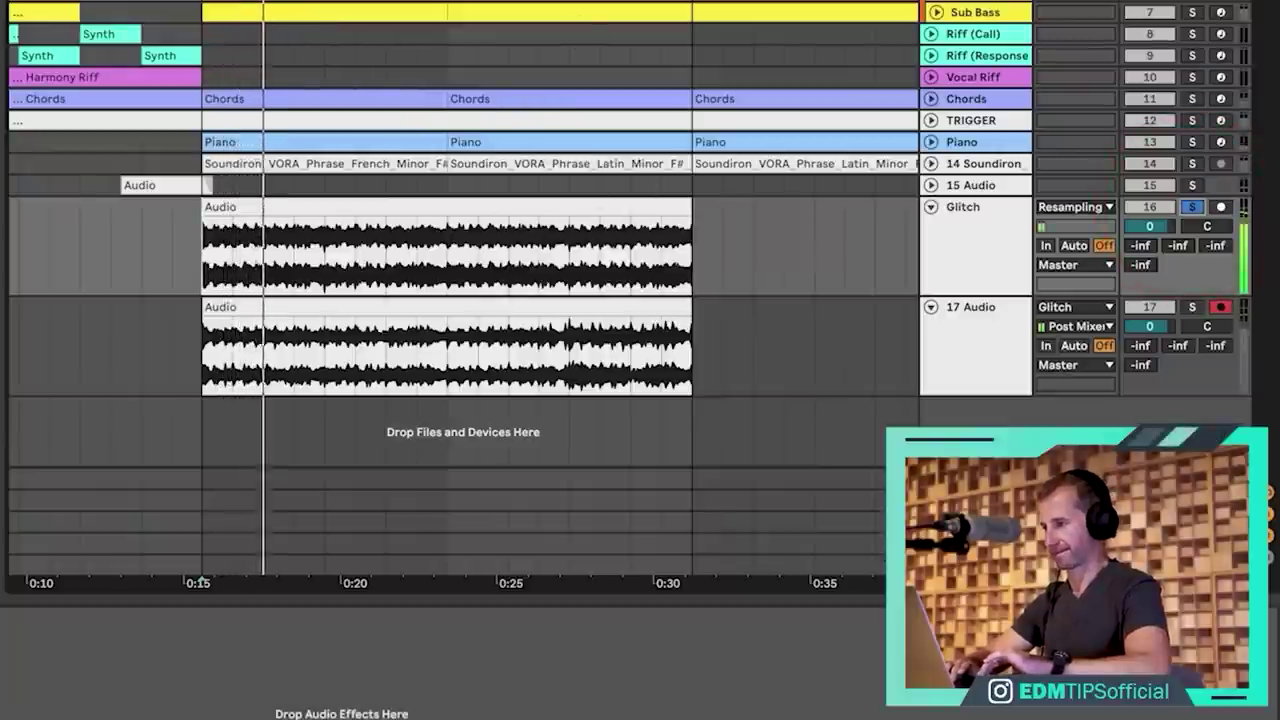
{"action": "left_click", "coordinate": [984, 182]}
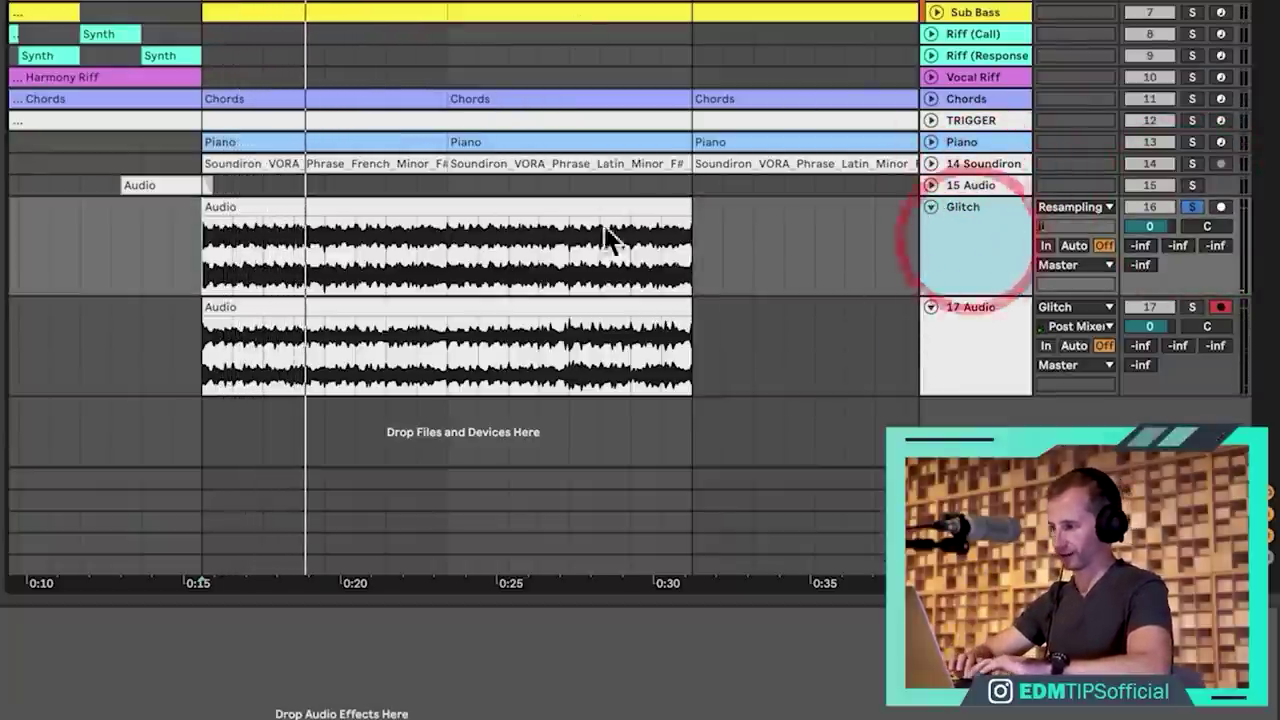
Solo 17 Audio and audition the warped recording from bar 9 to find usable glitch moments.
{"action": "left_click", "coordinate": [1192, 307]}
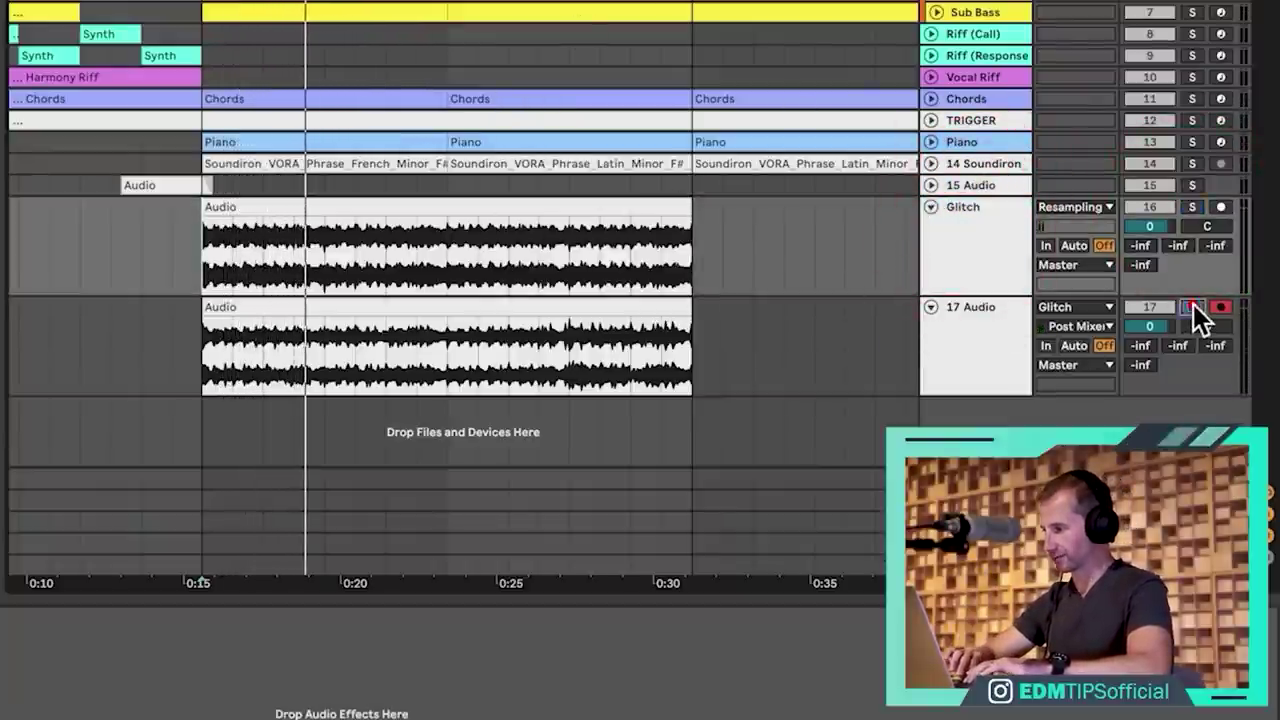
{"action": "left_click", "coordinate": [204, 340]}
{"action": "key", "text": "space"}
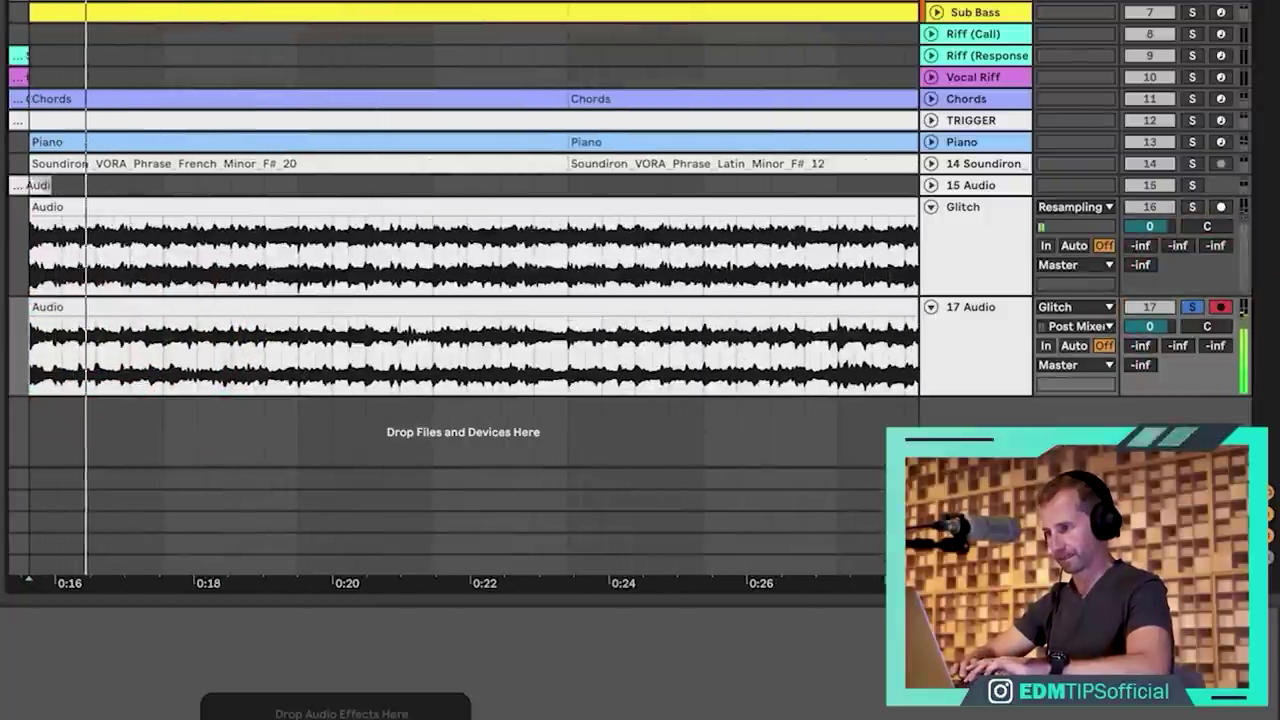
{"action": "left_click", "coordinate": [175, 307]}
{"action": "key", "text": "super+l"}
{"action": "key", "text": "plus"}
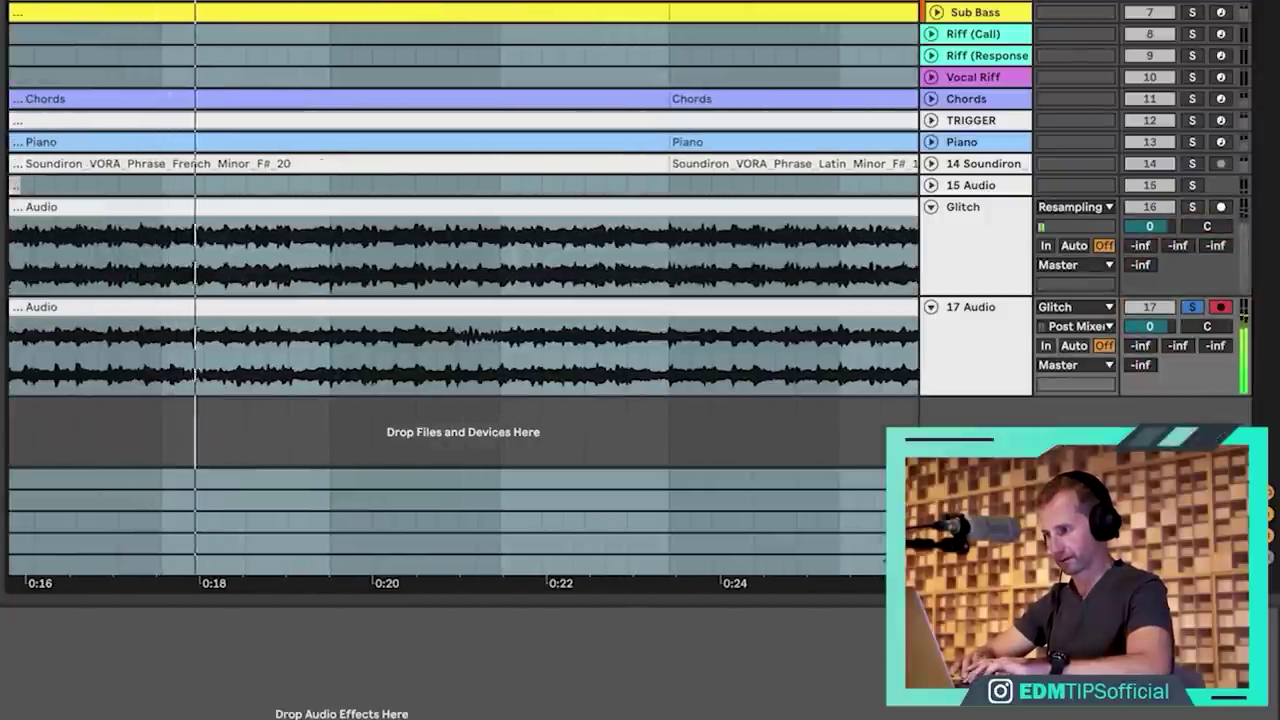
{"action": "left_click", "coordinate": [245, 346]}
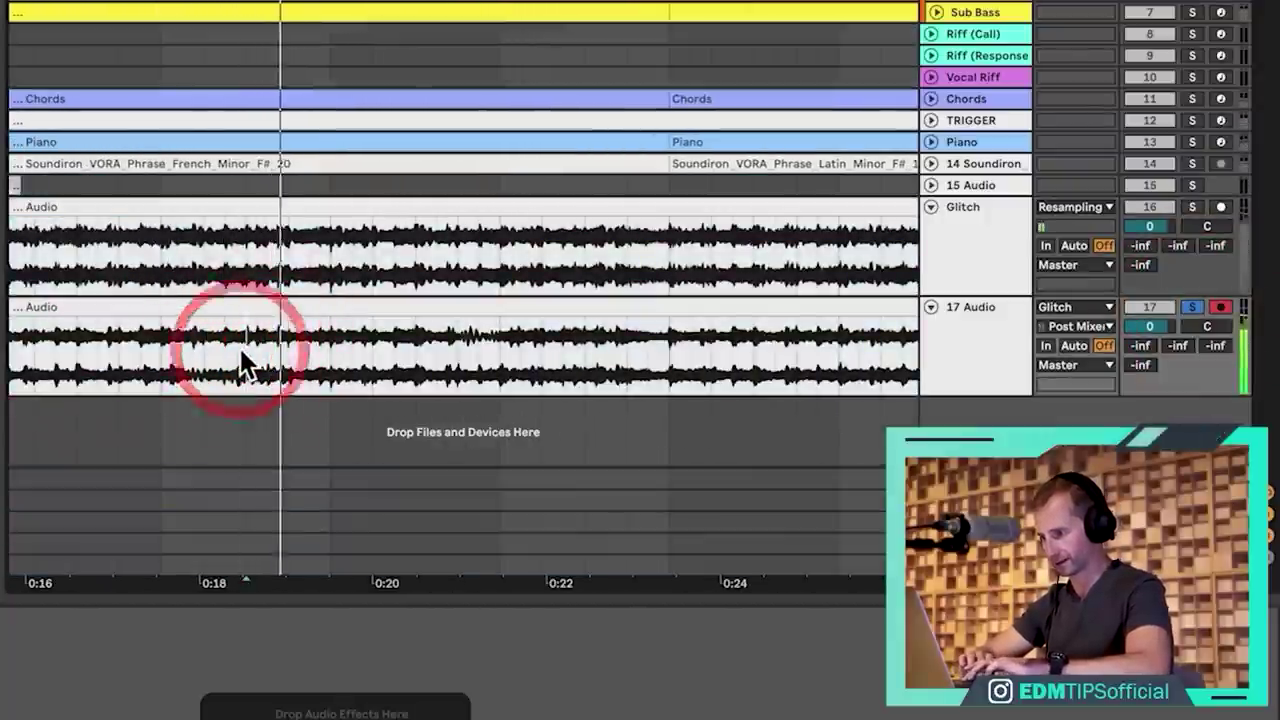
{"action": "left_click", "coordinate": [308, 357]}
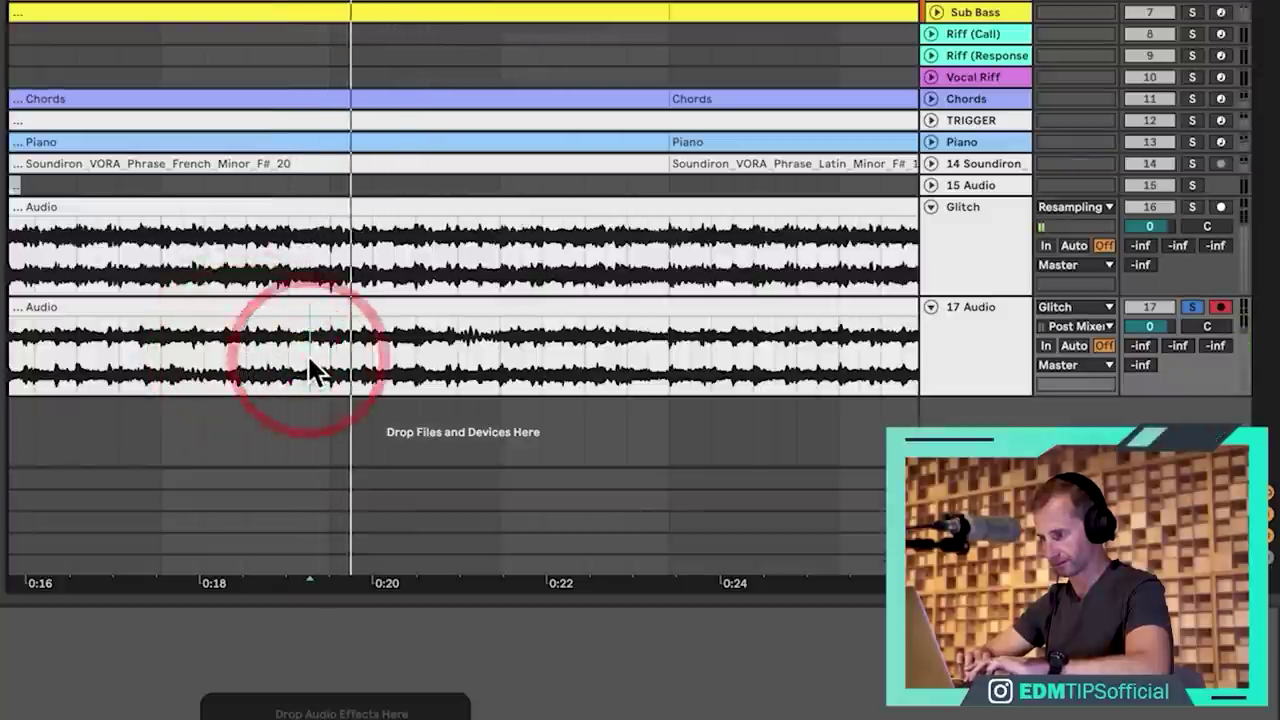
Copy the short half-beat snippet at about 0:19 from 17 Audio onto the Glitch track at the same position.
{"action": "key", "text": "space"}
{"action": "left_click_drag", "start_coordinate": [309, 357], "coordinate": [329, 356]}
{"action": "key", "text": "super+c"}
{"action": "left_click", "coordinate": [311, 283]}
{"action": "key", "text": "super+v"}
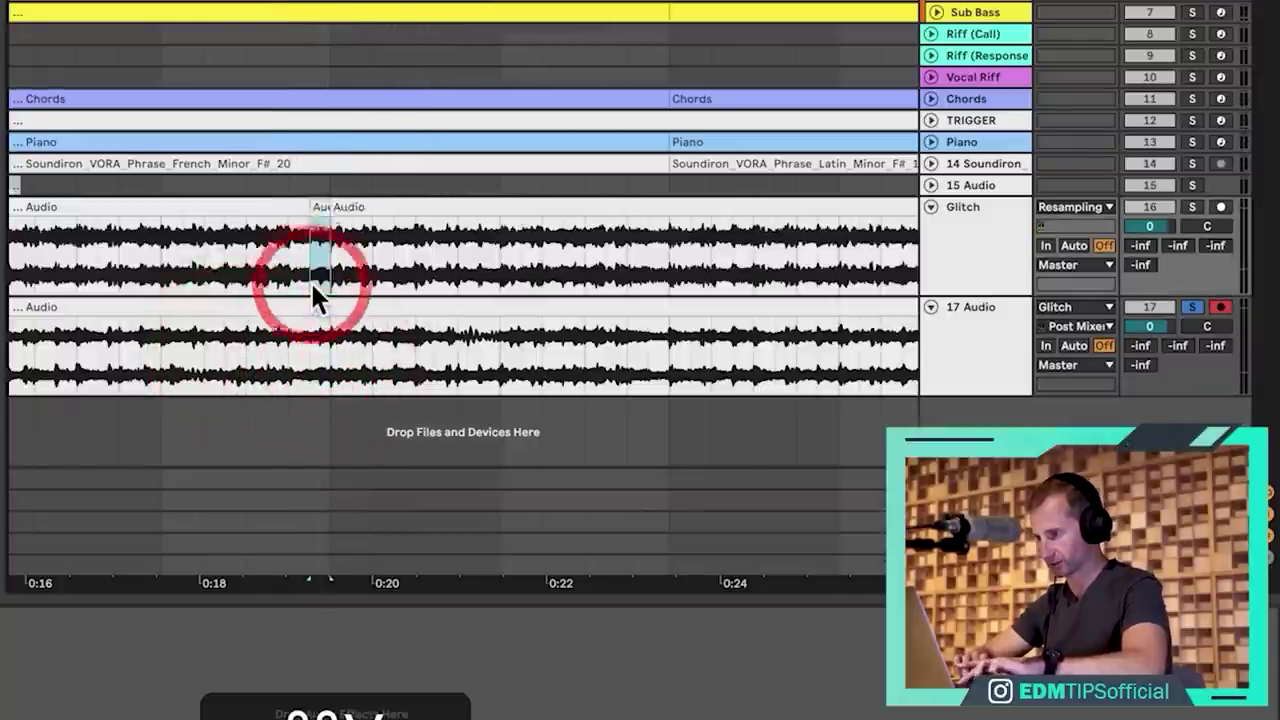
Copy the one-beat glitch at about 0:21 on 17 Audio and paste it onto the Glitch track just before bar 13.
{"action": "left_click", "coordinate": [230, 355]}
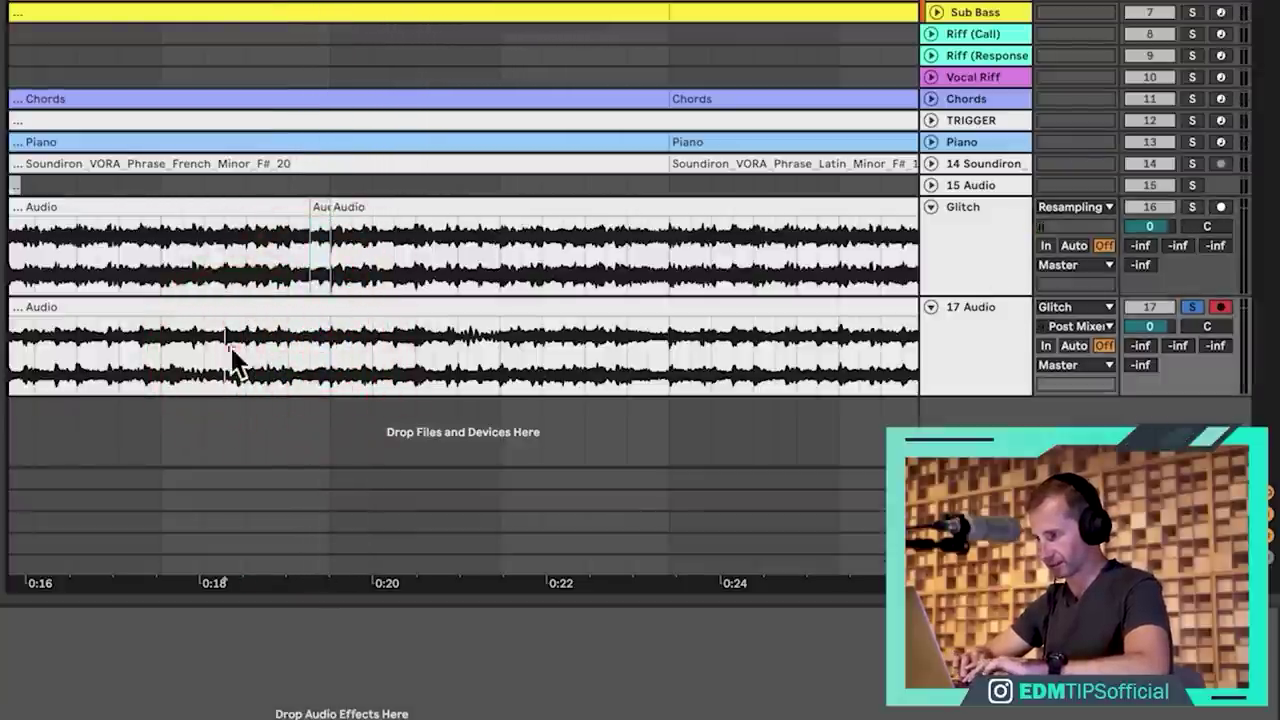
{"action": "left_click", "coordinate": [230, 352]}
{"action": "key", "text": "space"}
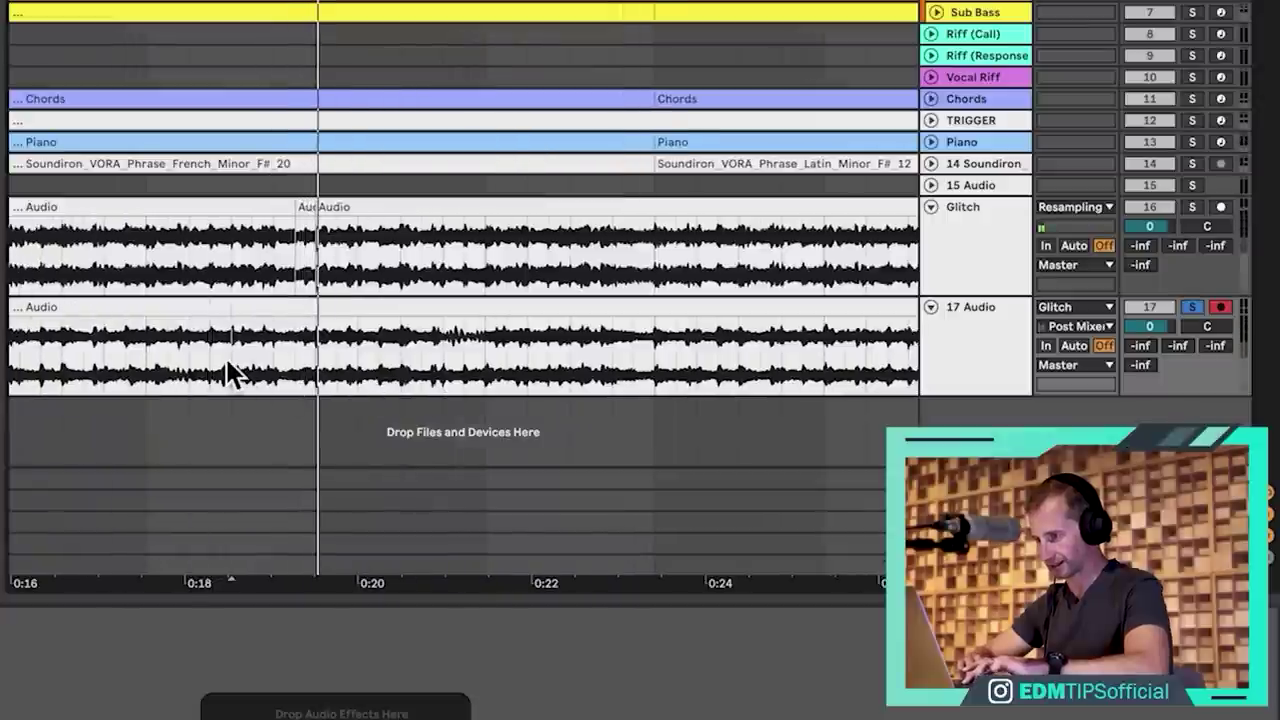
{"action": "left_click", "coordinate": [230, 372]}
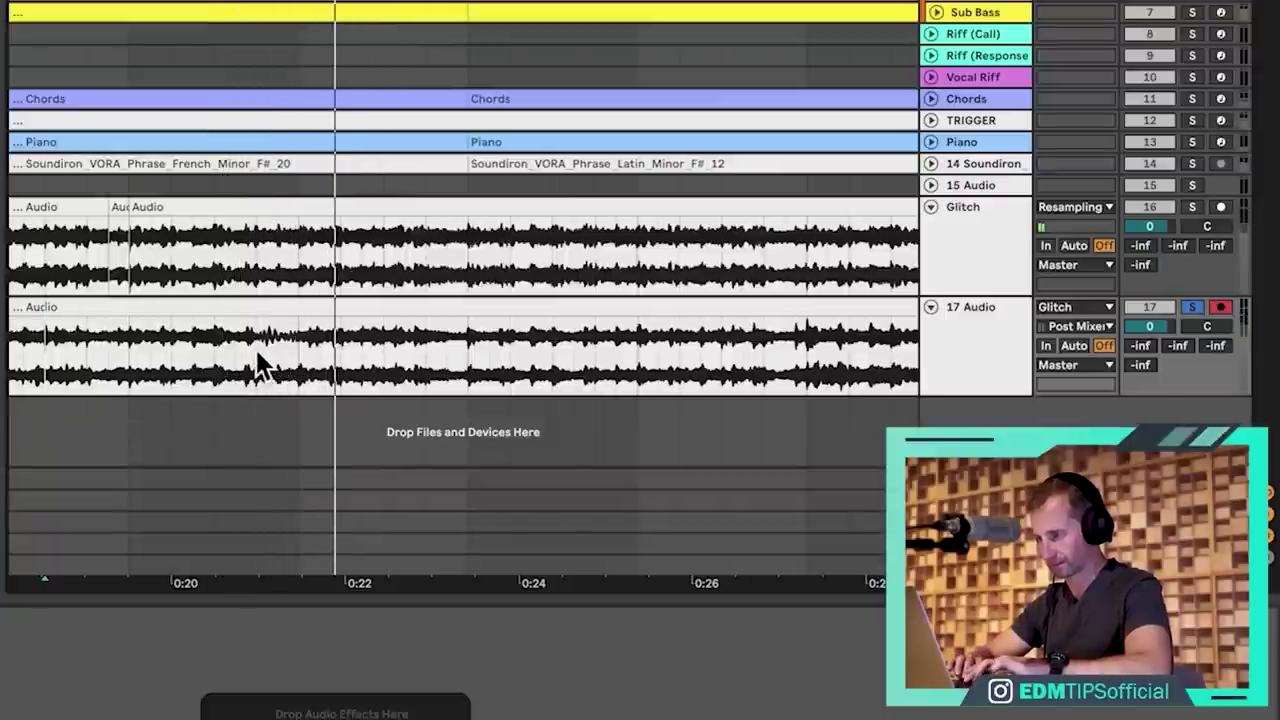
{"action": "left_click_drag", "start_coordinate": [256, 350], "coordinate": [306, 352]}
{"action": "key", "text": "super+c"}
{"action": "left_click", "coordinate": [423, 238]}
{"action": "key", "text": "super+v"}
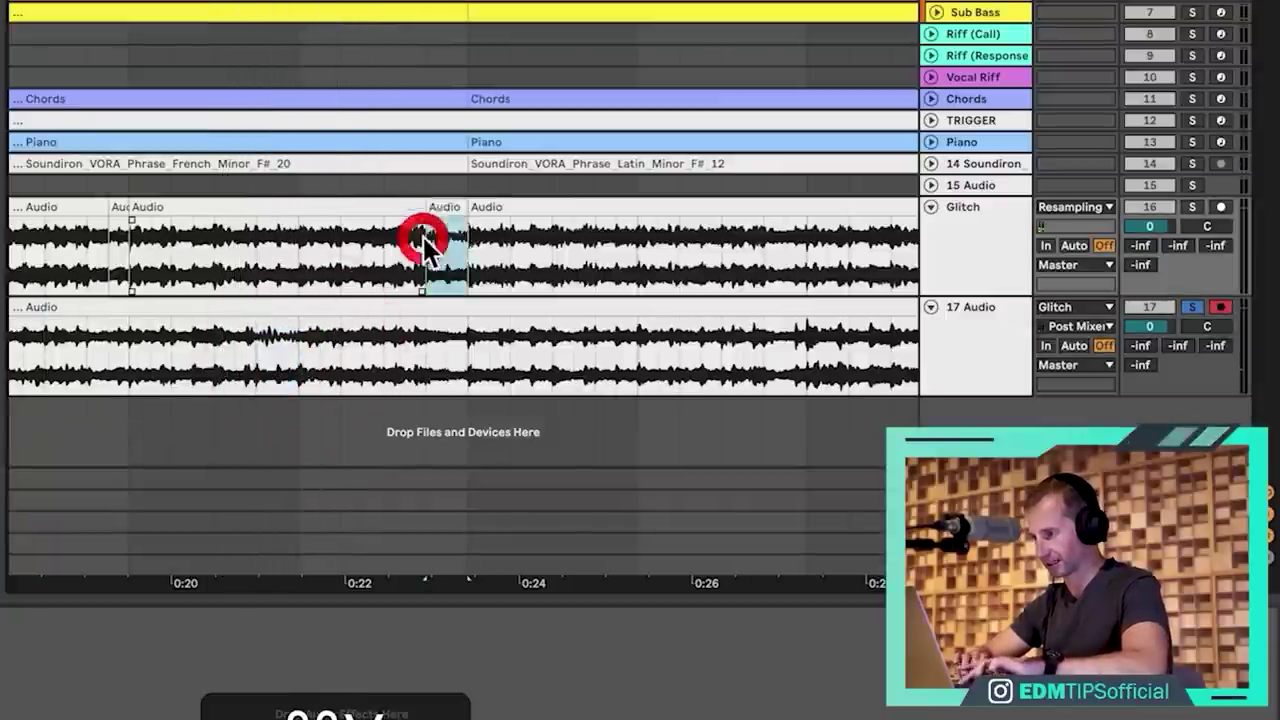
Solo the Glitch track and play the transition into bar 13 to check the pasted glitch.
{"action": "left_click", "coordinate": [1190, 205]}
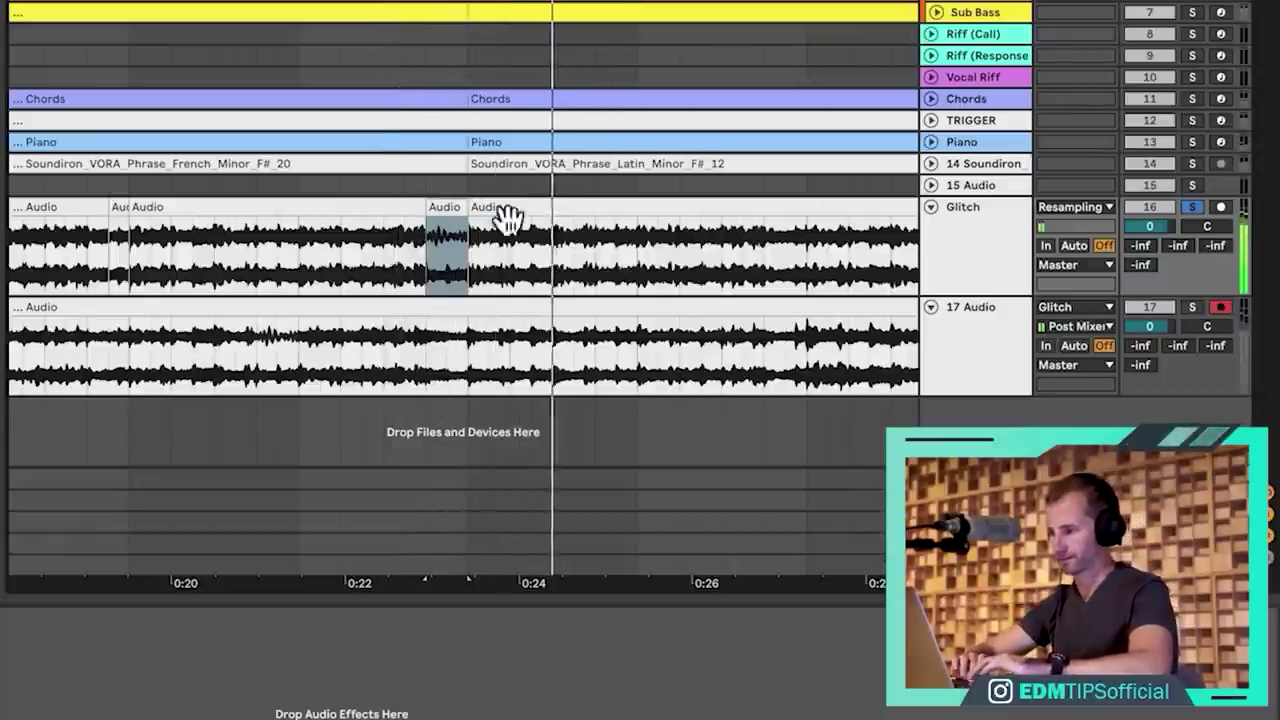
{"action": "mouse_move", "coordinate": [428, 215]}
{"action": "left_mouse_down"}
{"action": "mouse_move", "coordinate": [414, 202]}
{"action": "mouse_move", "coordinate": [466, 208]}
{"action": "mouse_move", "coordinate": [414, 214]}
{"action": "mouse_move", "coordinate": [426, 210]}
{"action": "left_mouse_up"}
{"action": "left_click", "coordinate": [390, 208]}
{"action": "key", "text": "space"}
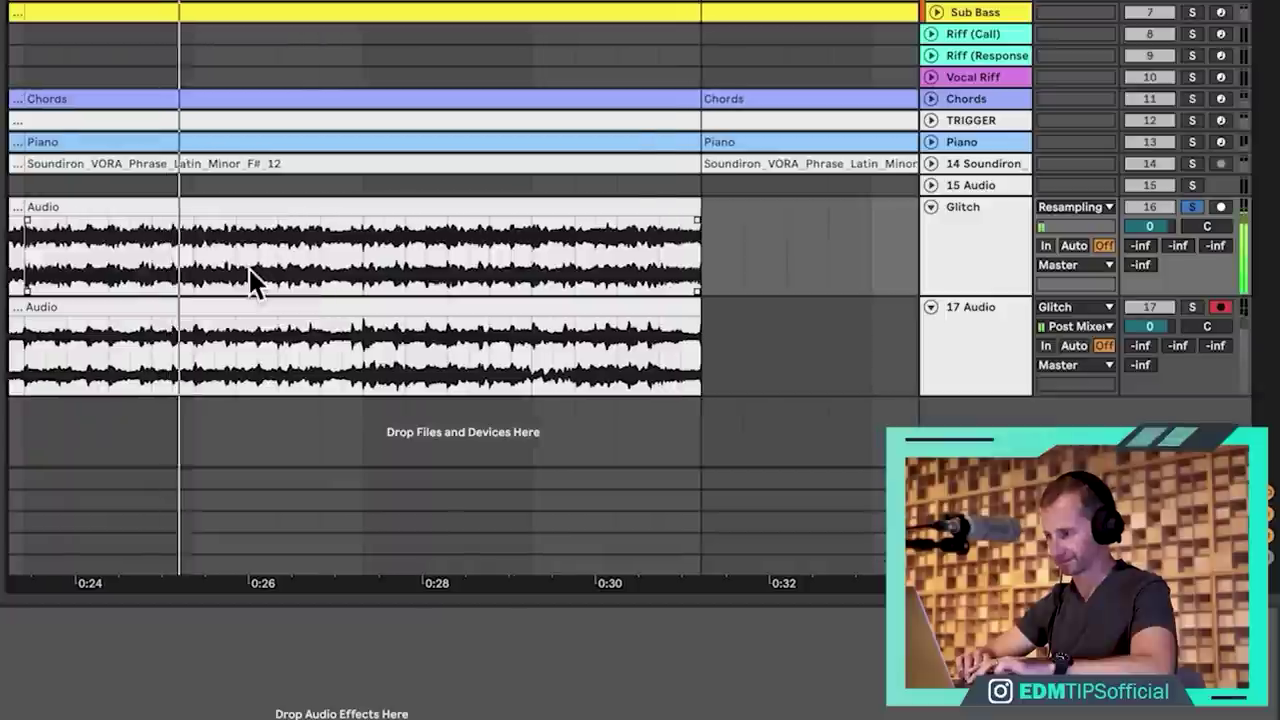
Solo 17 Audio, copy its one-beat section at about 0:25 to the same spot on the Glitch track, and duplicate it once.
{"action": "left_click", "coordinate": [1205, 307]}
{"action": "left_click", "coordinate": [1193, 306]}
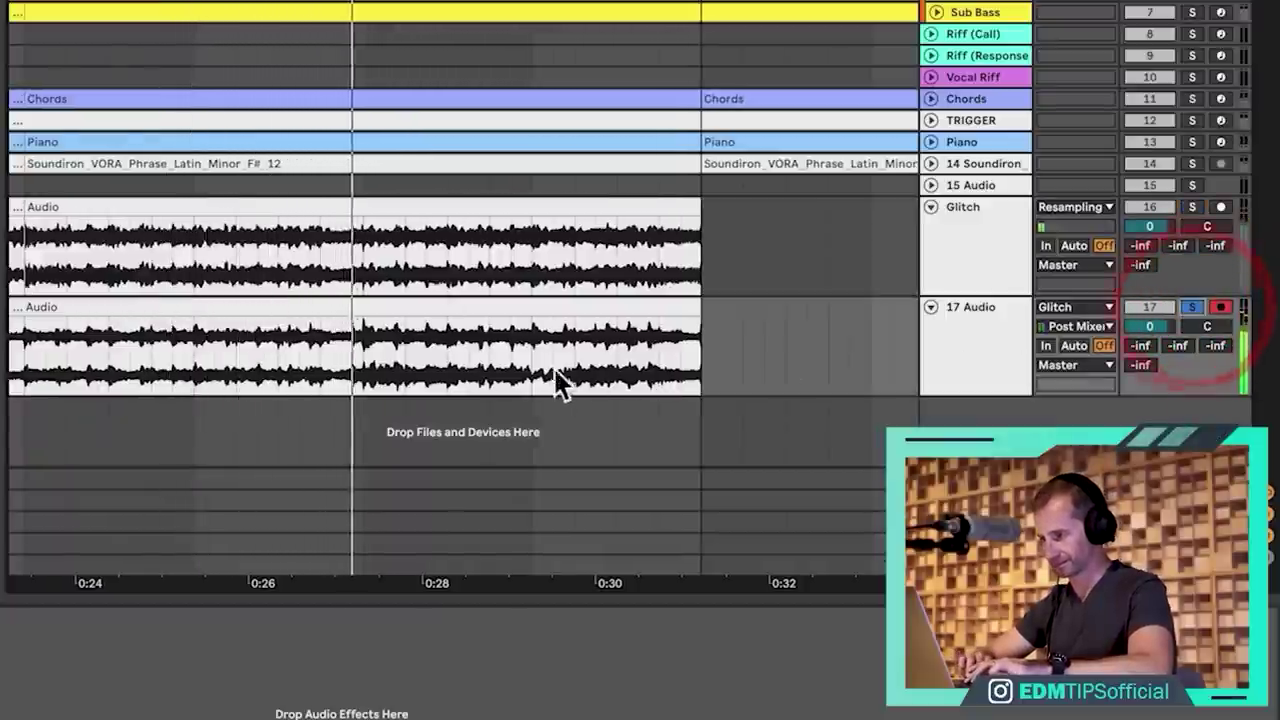
{"action": "left_click", "coordinate": [29, 366]}
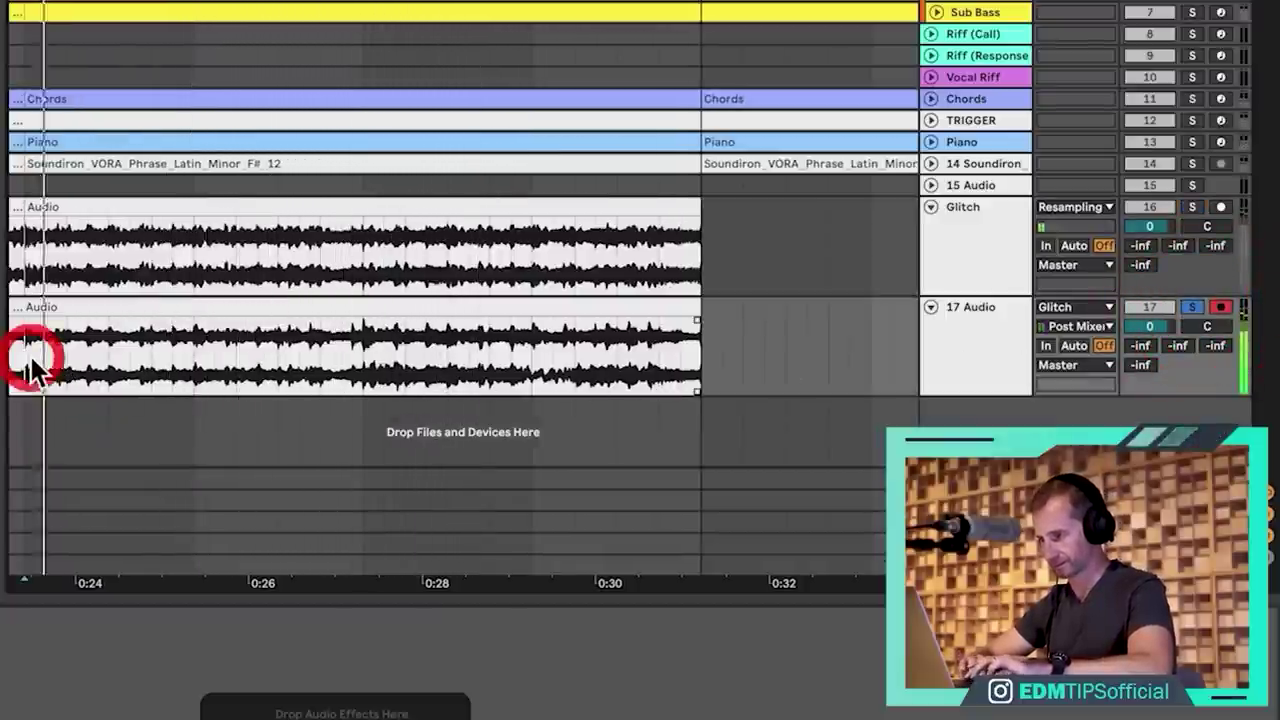
{"action": "left_click", "coordinate": [285, 362]}
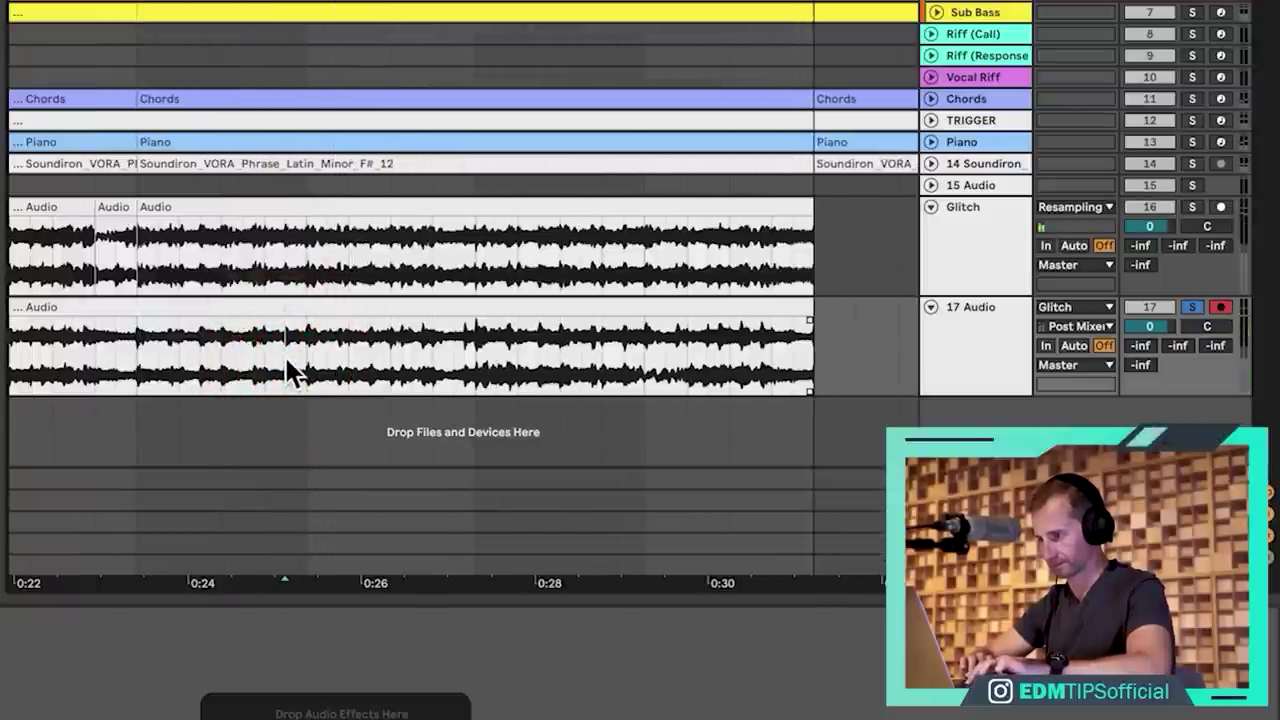
{"action": "mouse_move", "coordinate": [284, 354]}
{"action": "left_mouse_down"}
{"action": "mouse_move", "coordinate": [340, 368]}
{"action": "mouse_move", "coordinate": [283, 350]}
{"action": "left_mouse_up"}
{"action": "key", "text": "super+c"}
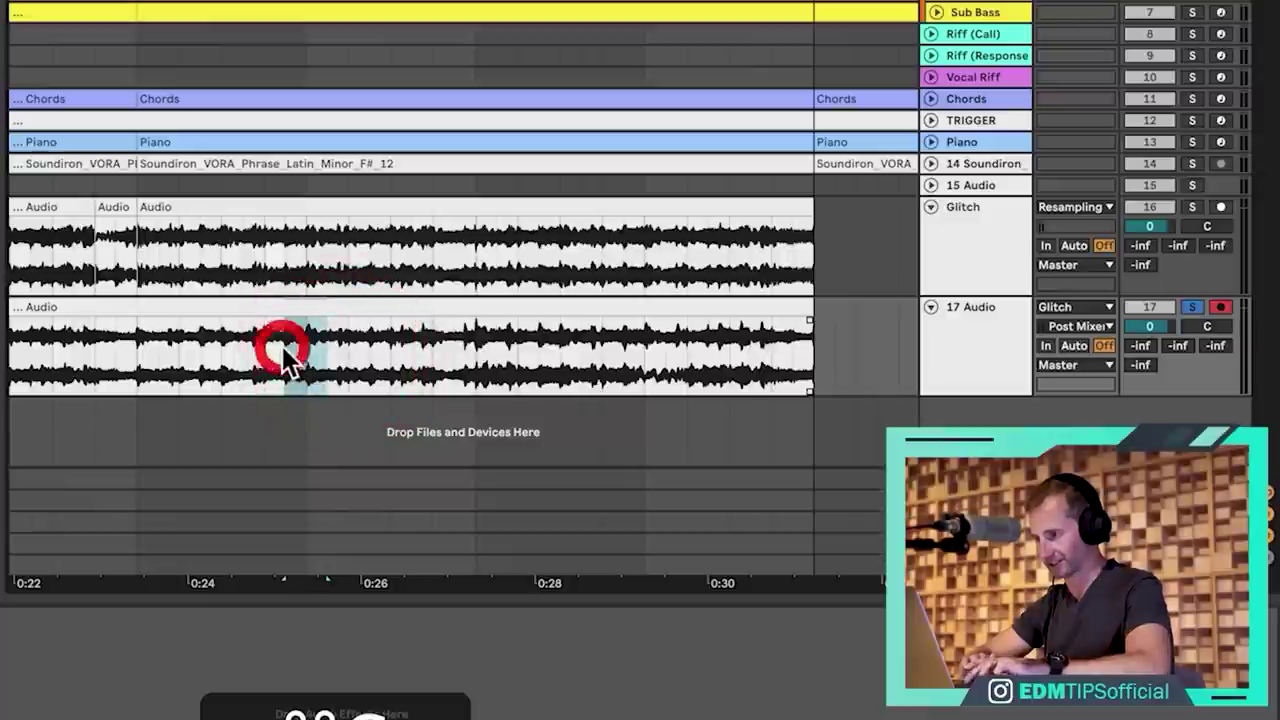
{"action": "left_click", "coordinate": [287, 272]}
{"action": "key", "text": "super+v"}
{"action": "key", "text": "super+d"}
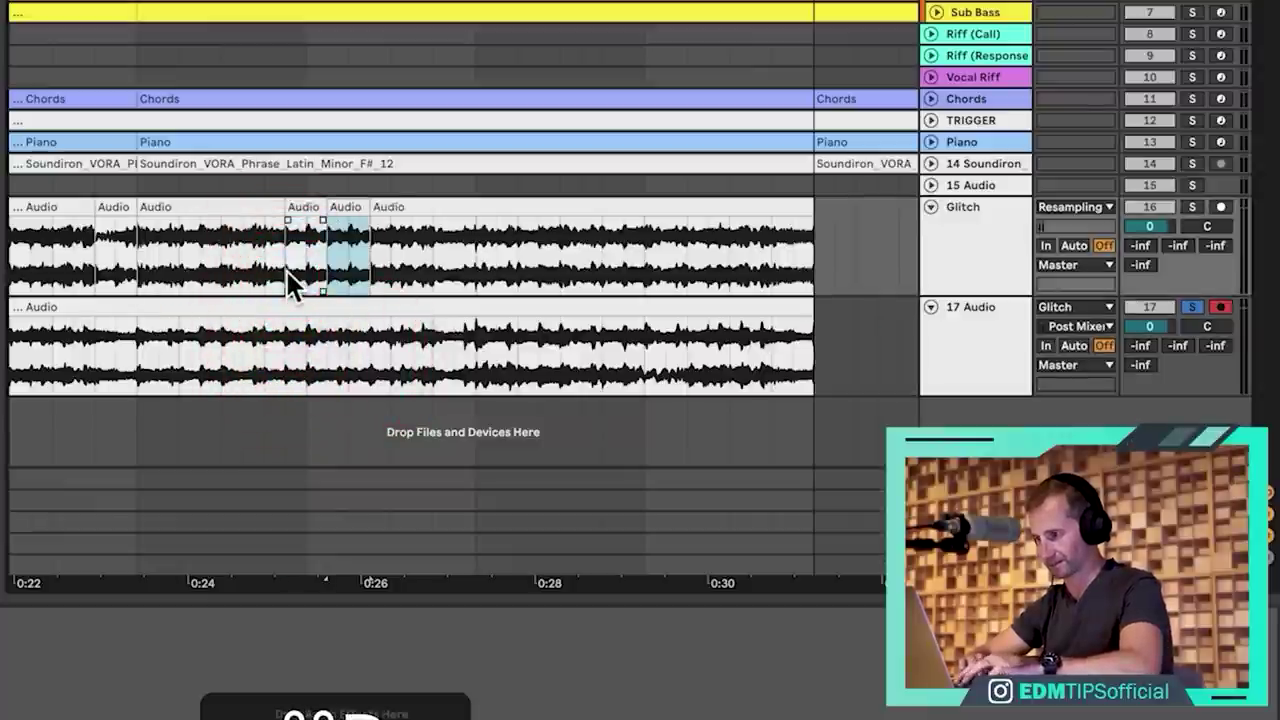
Solo the Glitch track, extend its first pasted snippet to just before 0:26, and extend the following clip back to meet it, checking by playback.
{"action": "left_click", "coordinate": [213, 248]}
{"action": "left_click", "coordinate": [1194, 205]}
{"action": "key", "text": "space"}
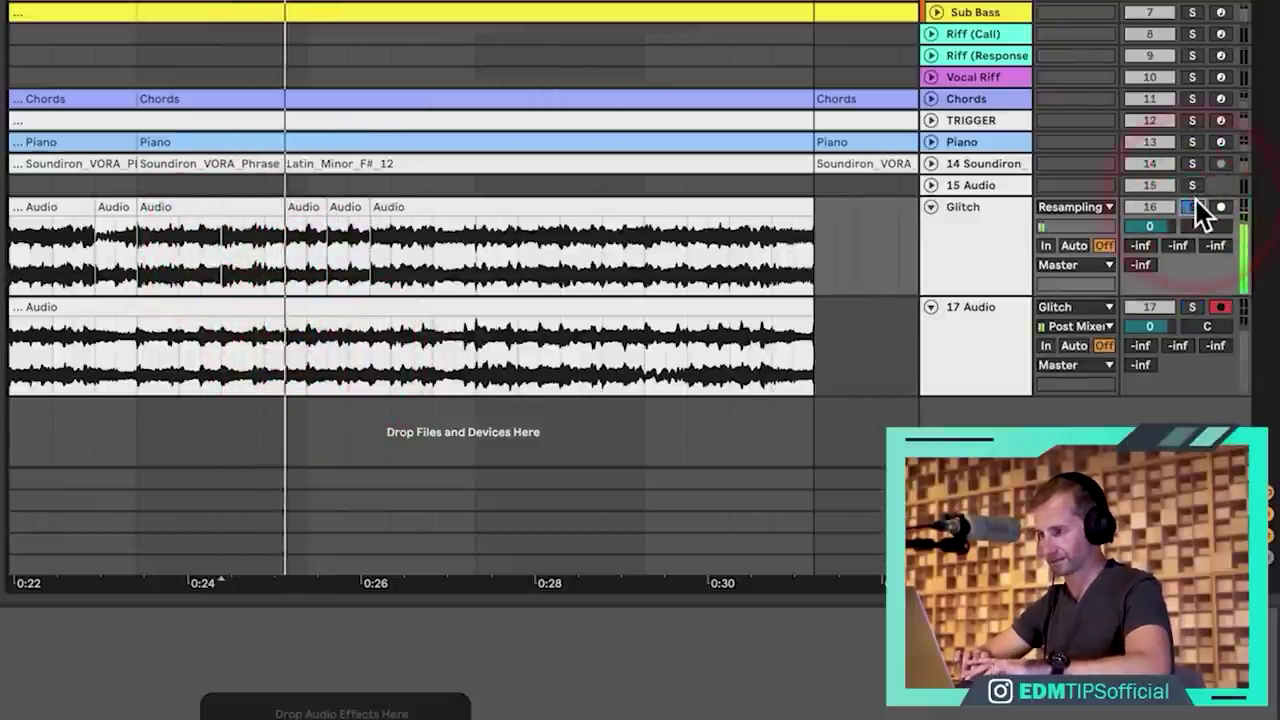
{"action": "left_click", "coordinate": [178, 243]}
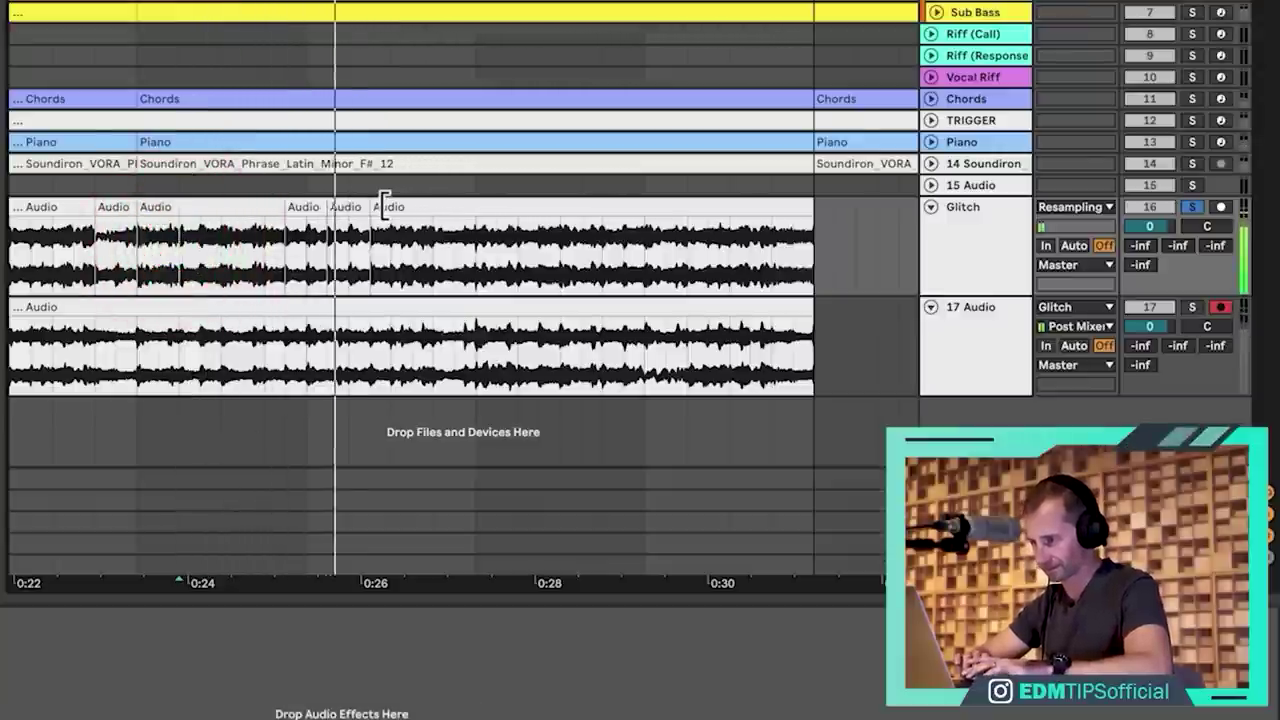
{"action": "left_click_drag", "start_coordinate": [345, 210], "coordinate": [285, 245]}
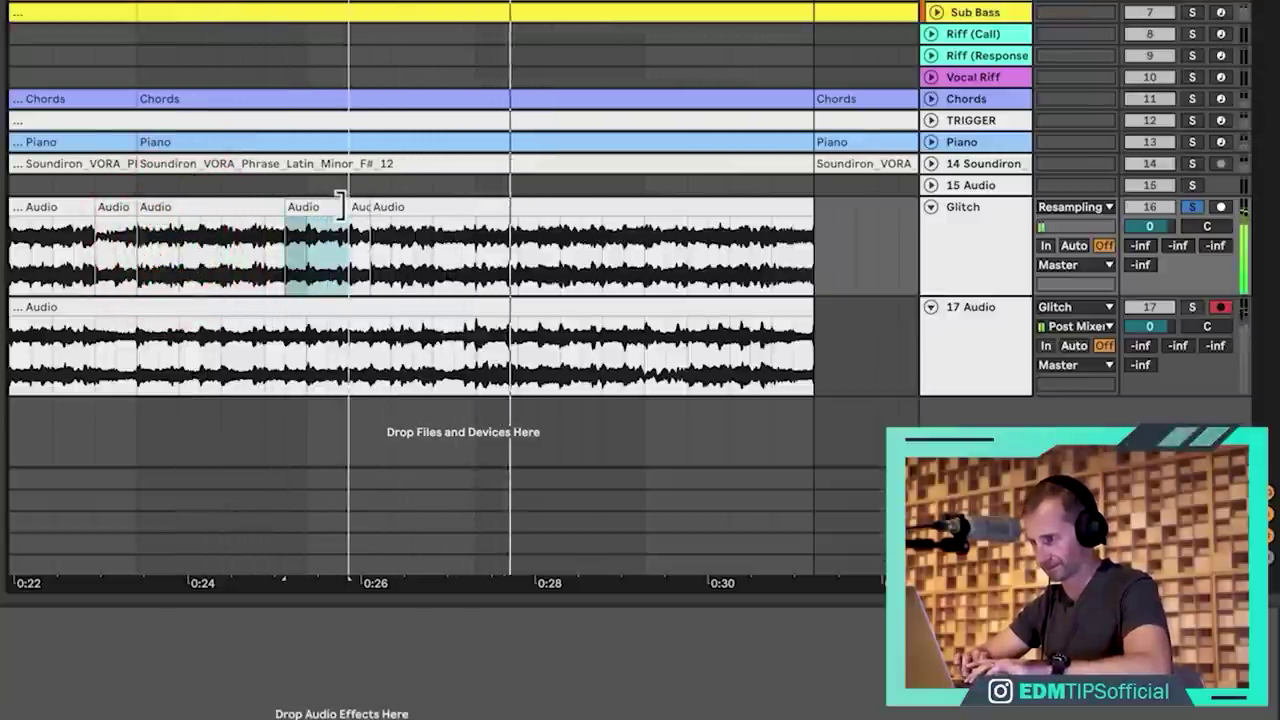
{"action": "left_click", "coordinate": [215, 240]}
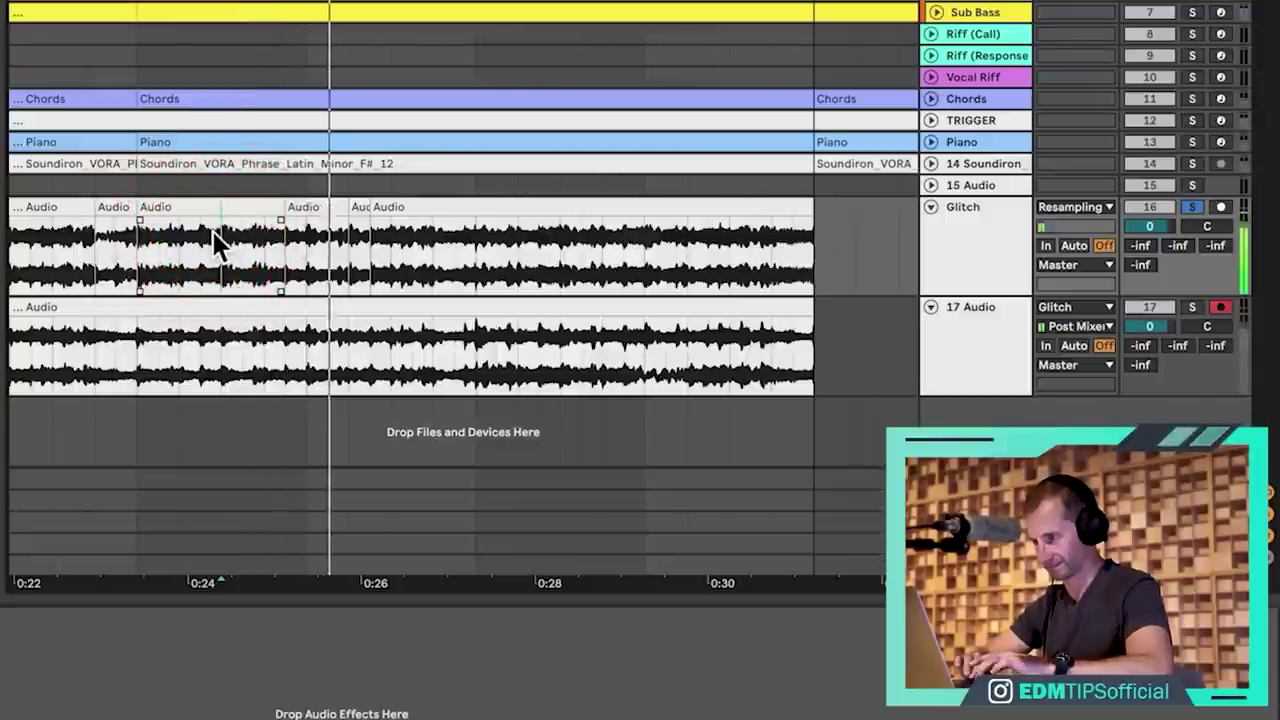
{"action": "key", "text": "space"}
{"action": "left_click_drag", "start_coordinate": [375, 208], "coordinate": [355, 207]}
{"action": "left_click", "coordinate": [215, 250]}
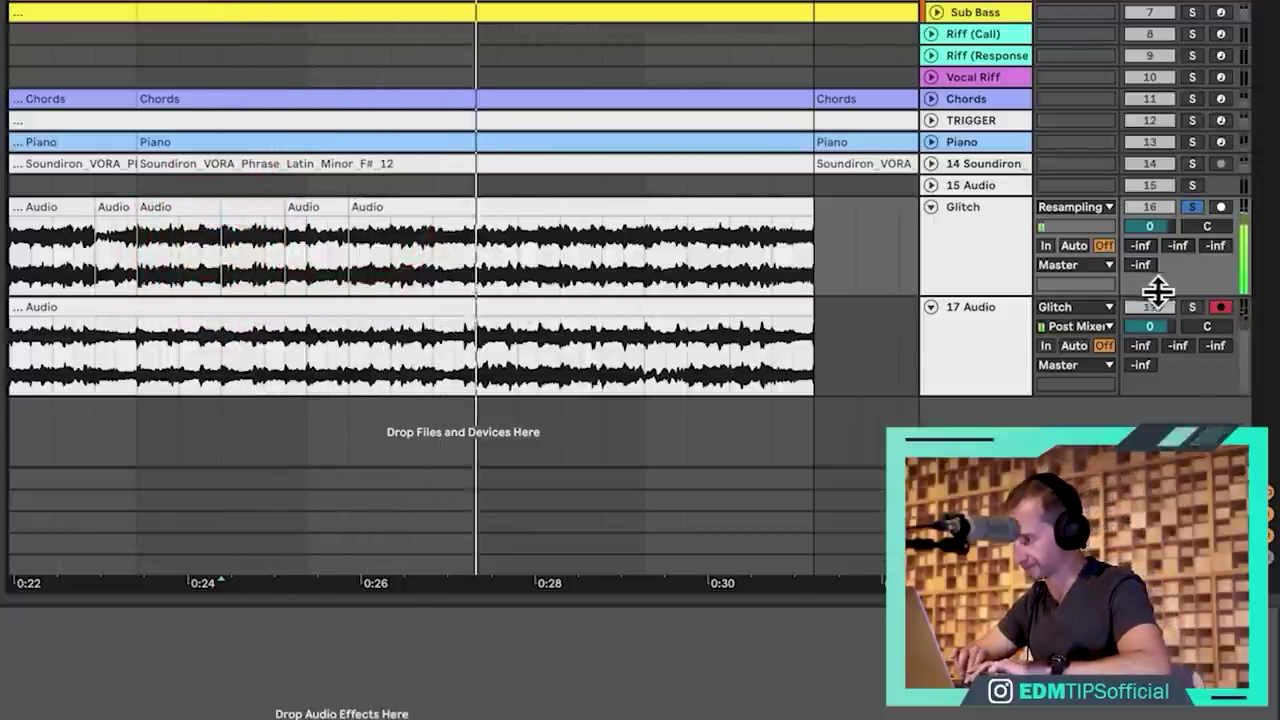
Solo 17 Audio, audition the audio around 0:29, and copy the half-beat snippet just before bar 16.
{"action": "left_click", "coordinate": [1192, 307]}
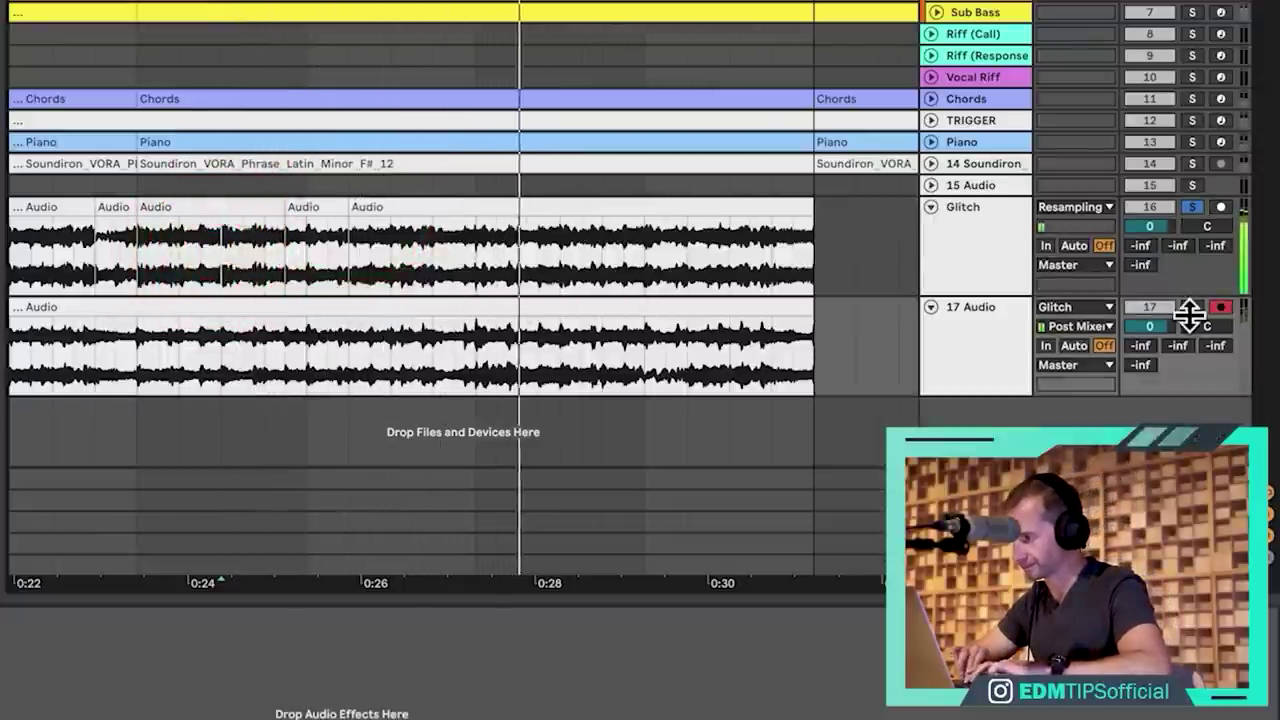
{"action": "left_click", "coordinate": [638, 366]}
{"action": "left_click", "coordinate": [609, 366]}
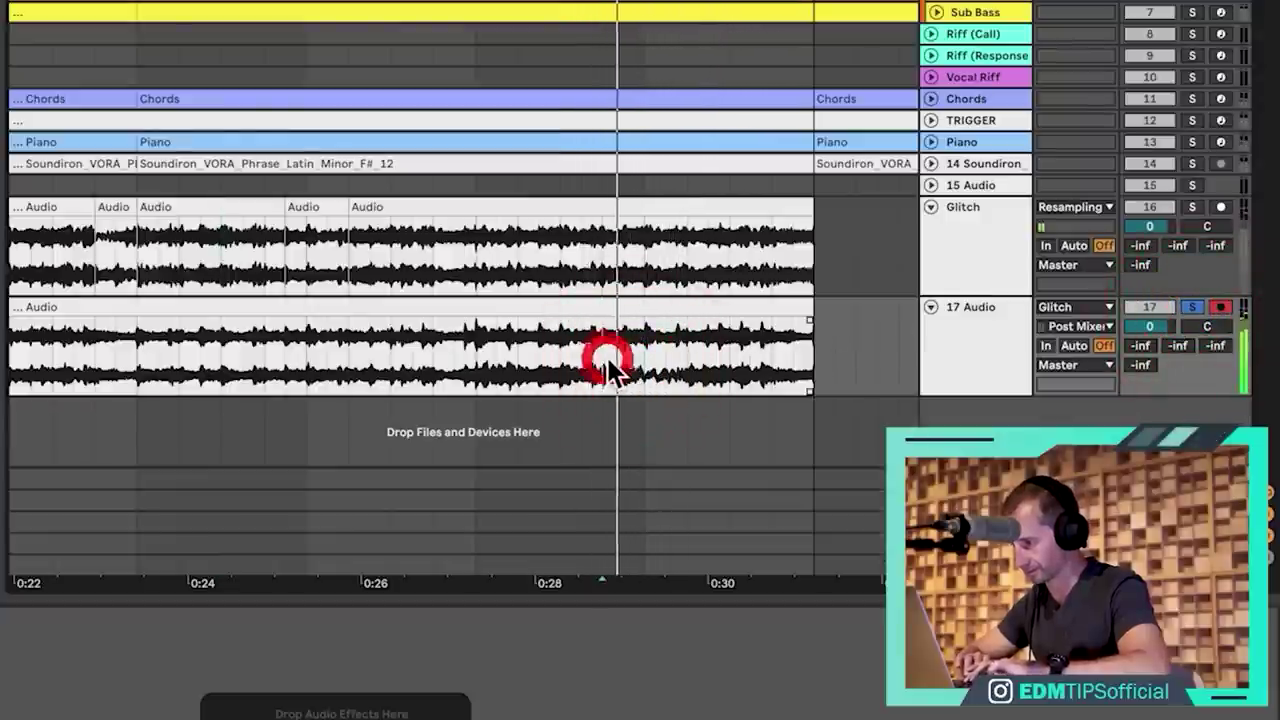
{"action": "left_click", "coordinate": [621, 366]}
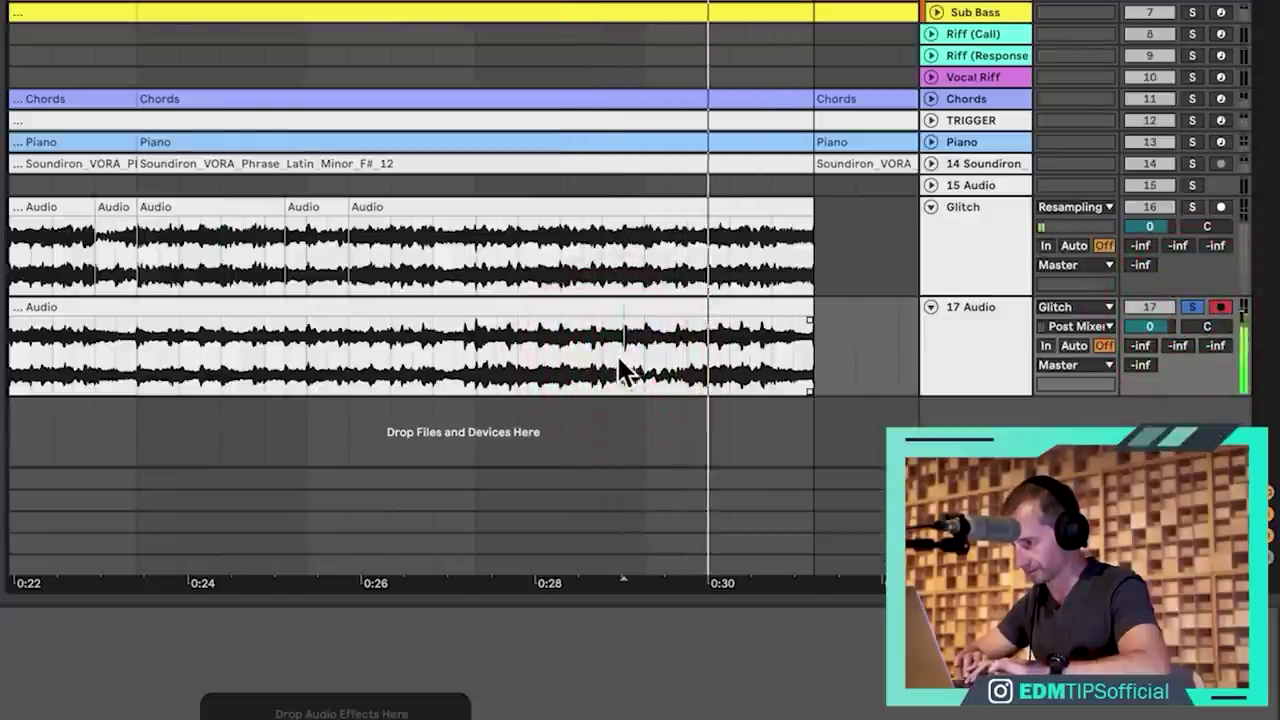
{"action": "left_click", "coordinate": [620, 368]}
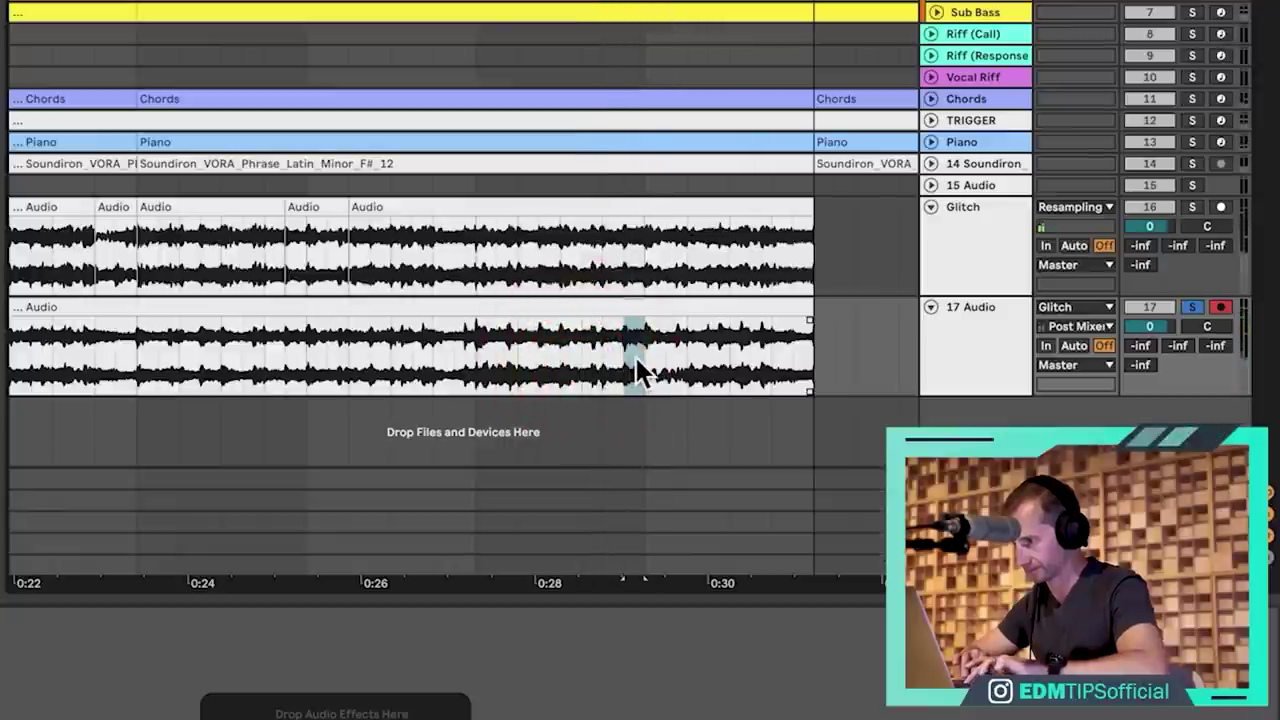
Solo the Glitch track and paste the snippet at about 0:29 and again half a beat after bar 16.
{"action": "left_click", "coordinate": [1192, 207]}
{"action": "left_click", "coordinate": [495, 270]}
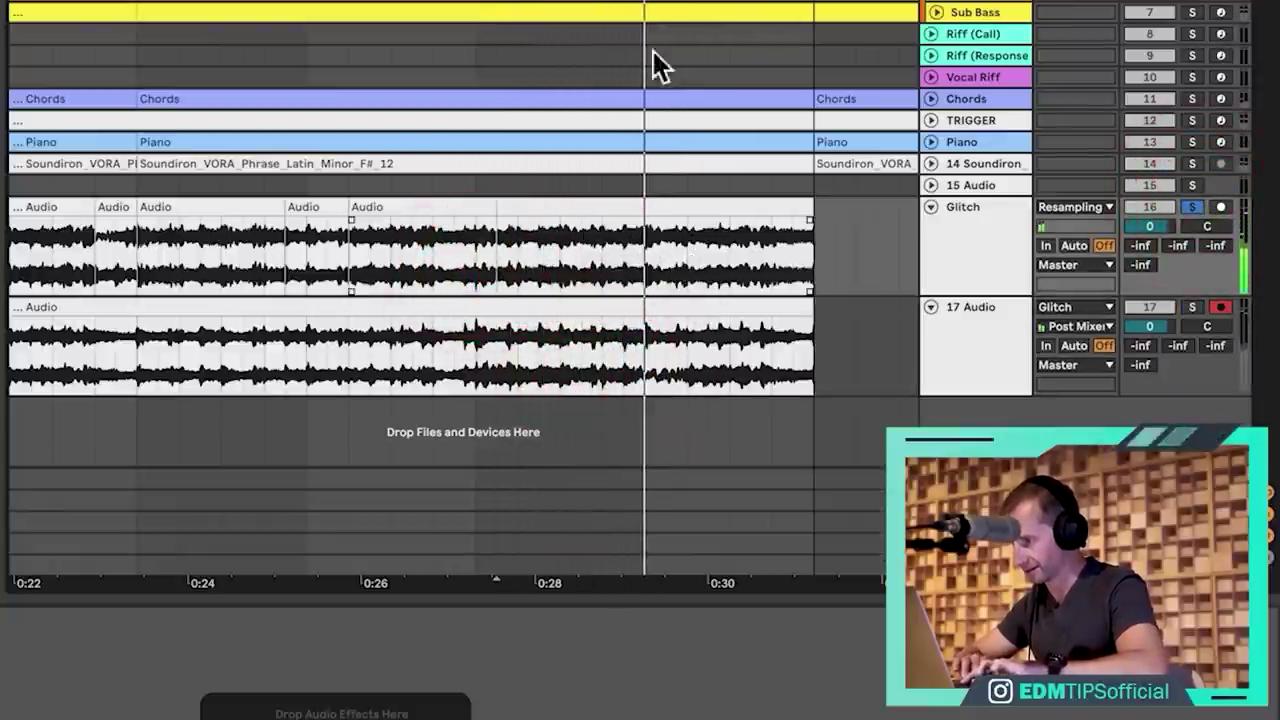
{"action": "scroll", "coordinate": [653, 52], "scroll_direction": "up", "scroll_amount": 5}
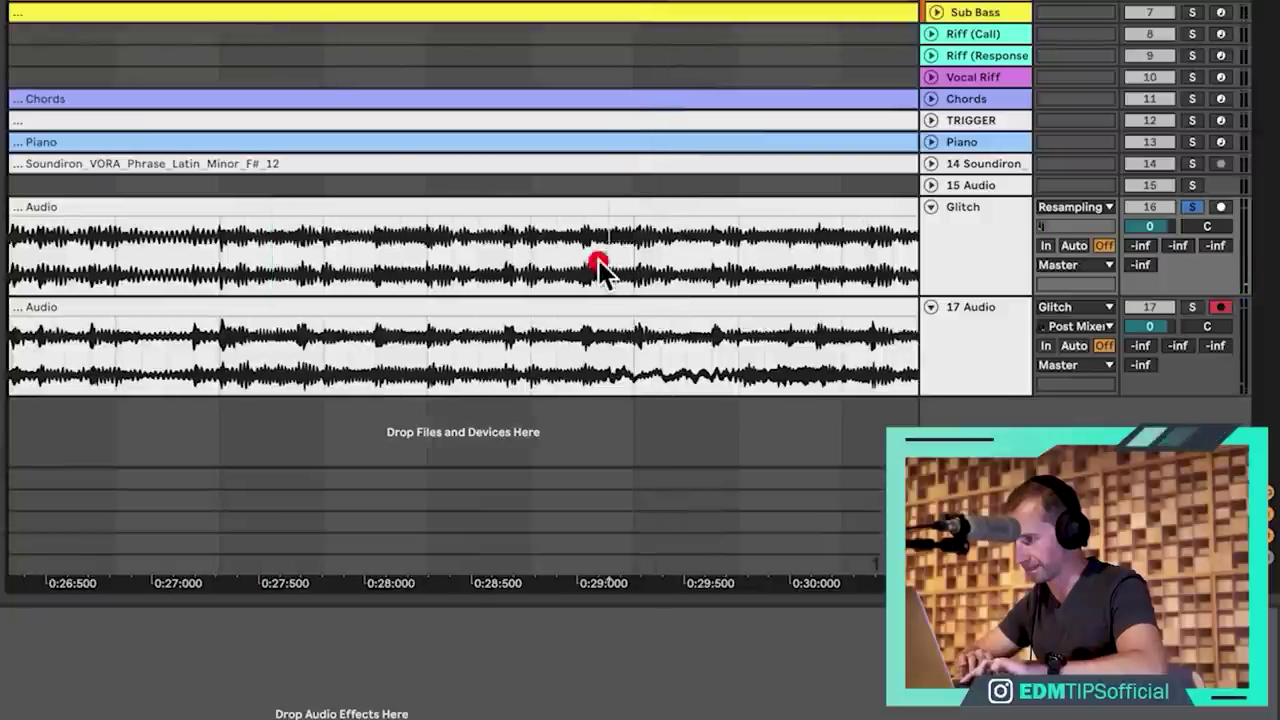
{"action": "left_click", "coordinate": [427, 262]}
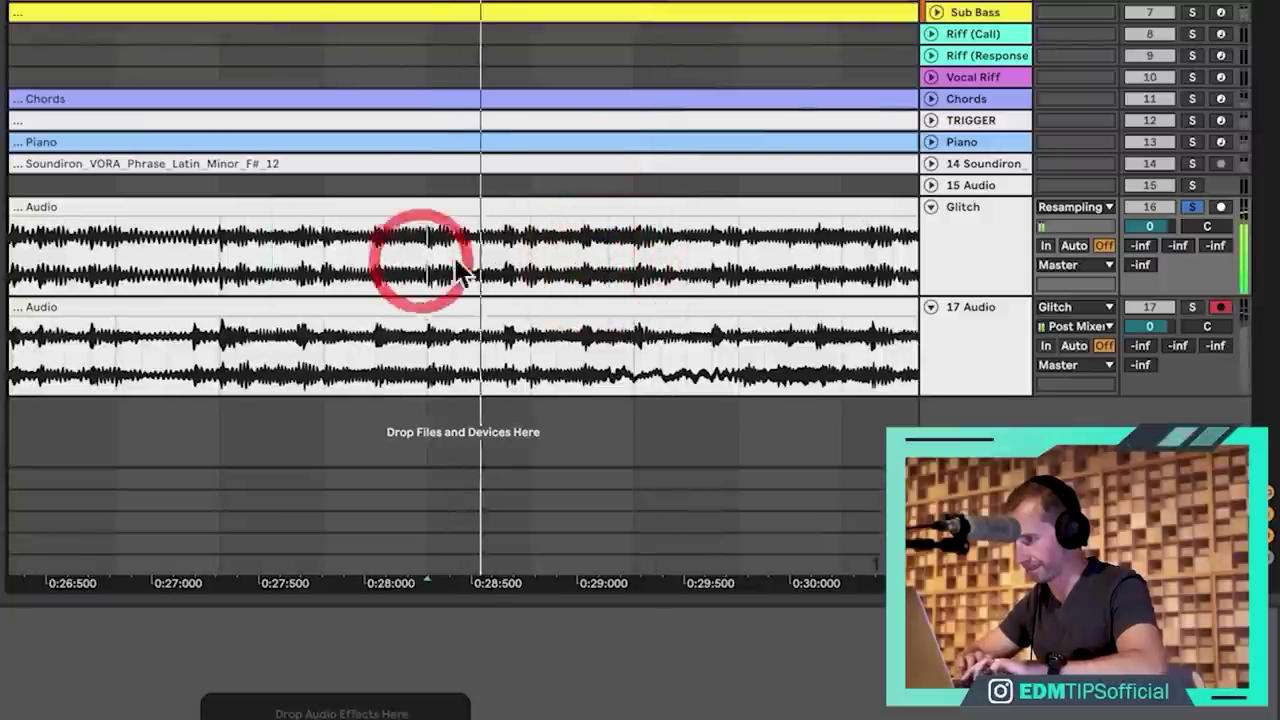
{"action": "left_click", "coordinate": [590, 268]}
{"action": "key", "text": "super+v"}
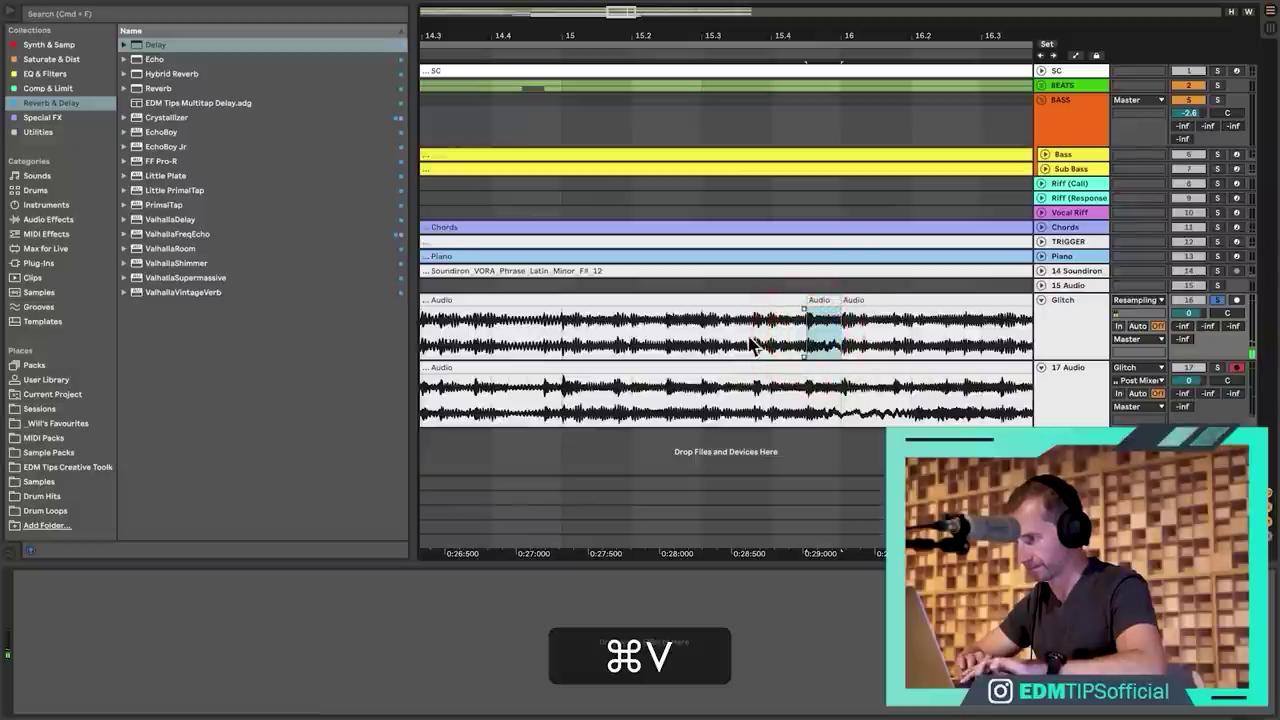
{"action": "left_click", "coordinate": [870, 330]}
{"action": "key", "text": "super+v"}
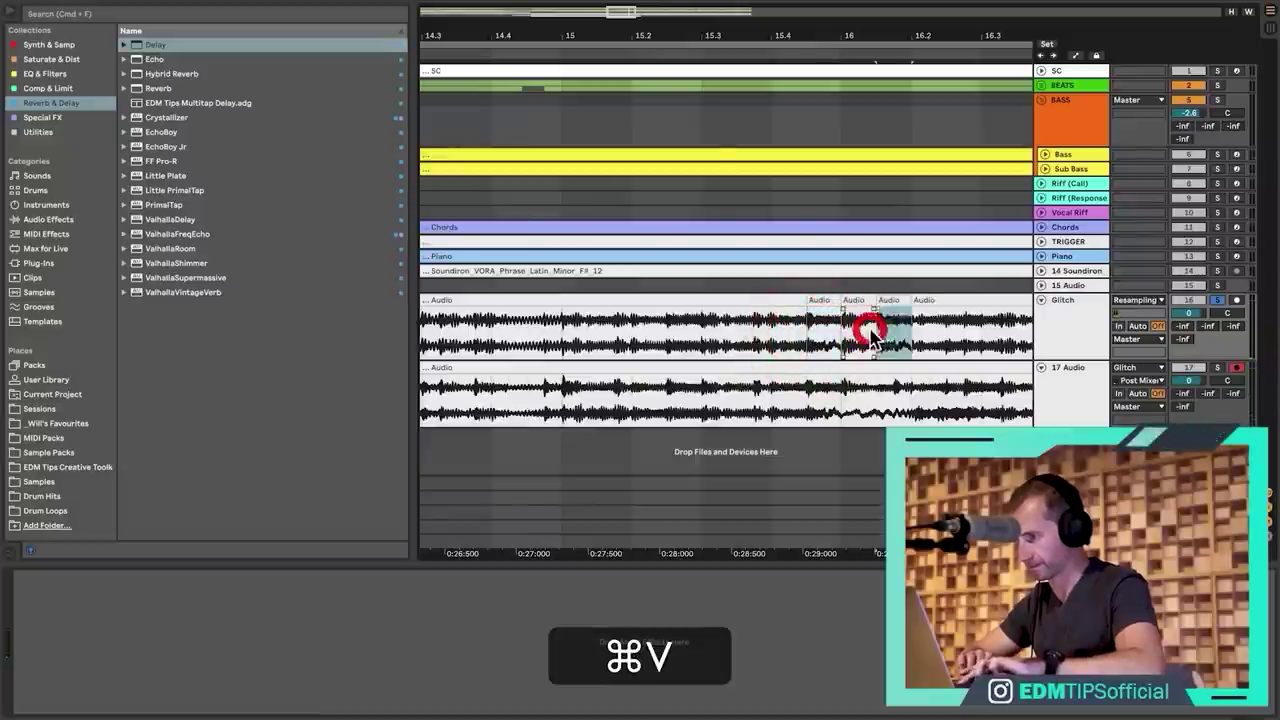
Play the Glitch track across bar 16 to check the pasted snippets, and undo the second paste.
{"action": "left_click", "coordinate": [565, 57]}
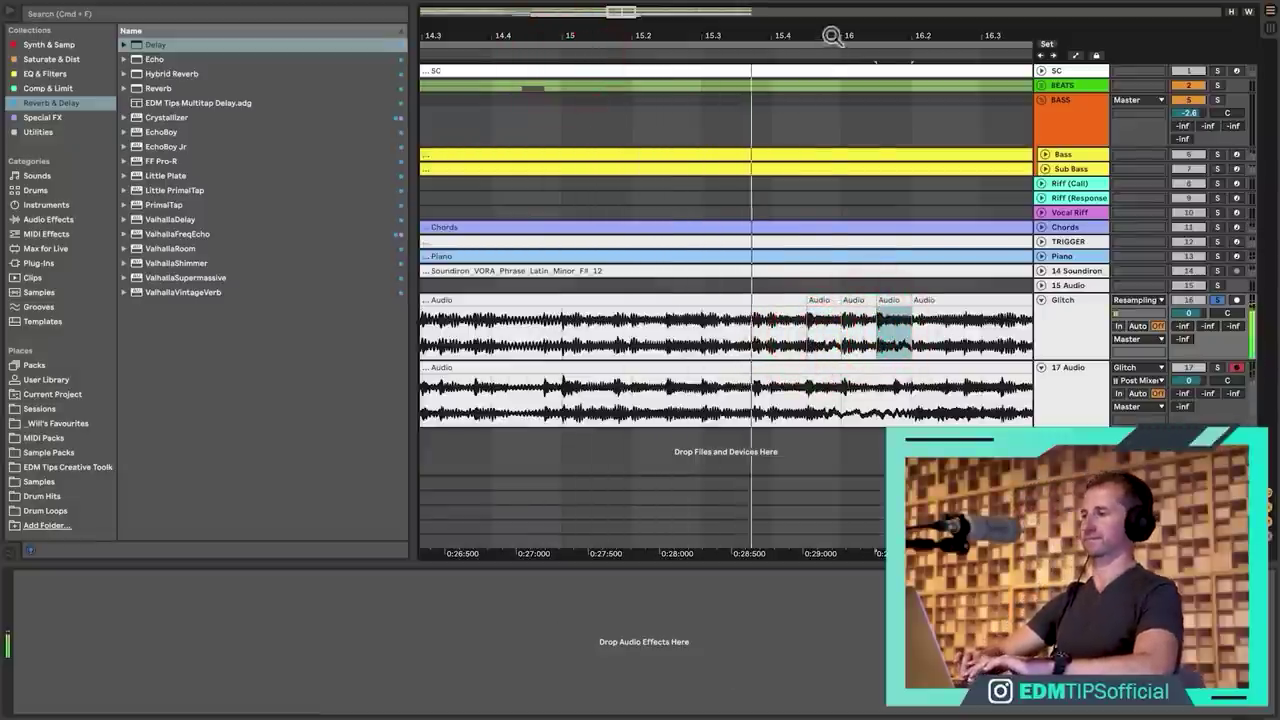
{"action": "scroll", "coordinate": [832, 36], "scroll_direction": "down", "scroll_amount": 5}
{"action": "scroll", "coordinate": [847, 36], "scroll_direction": "up", "scroll_amount": 5}
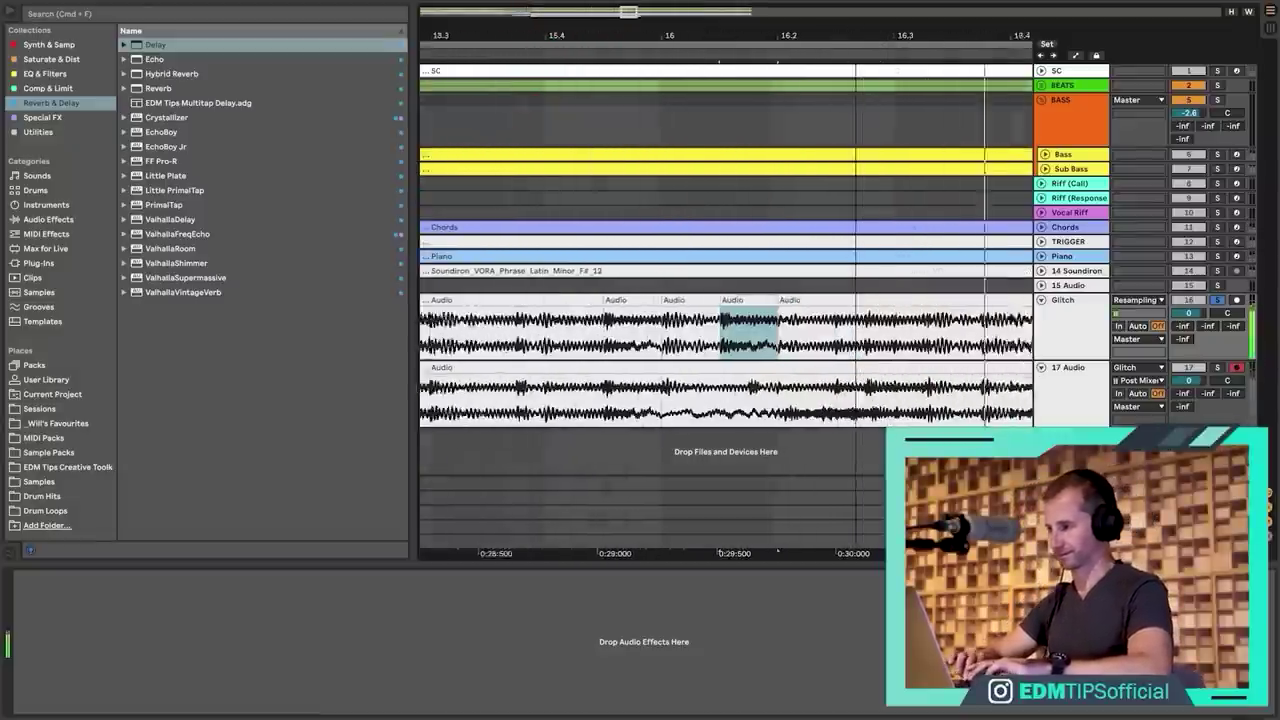
{"action": "key", "text": "space"}
{"action": "left_click", "coordinate": [490, 50]}
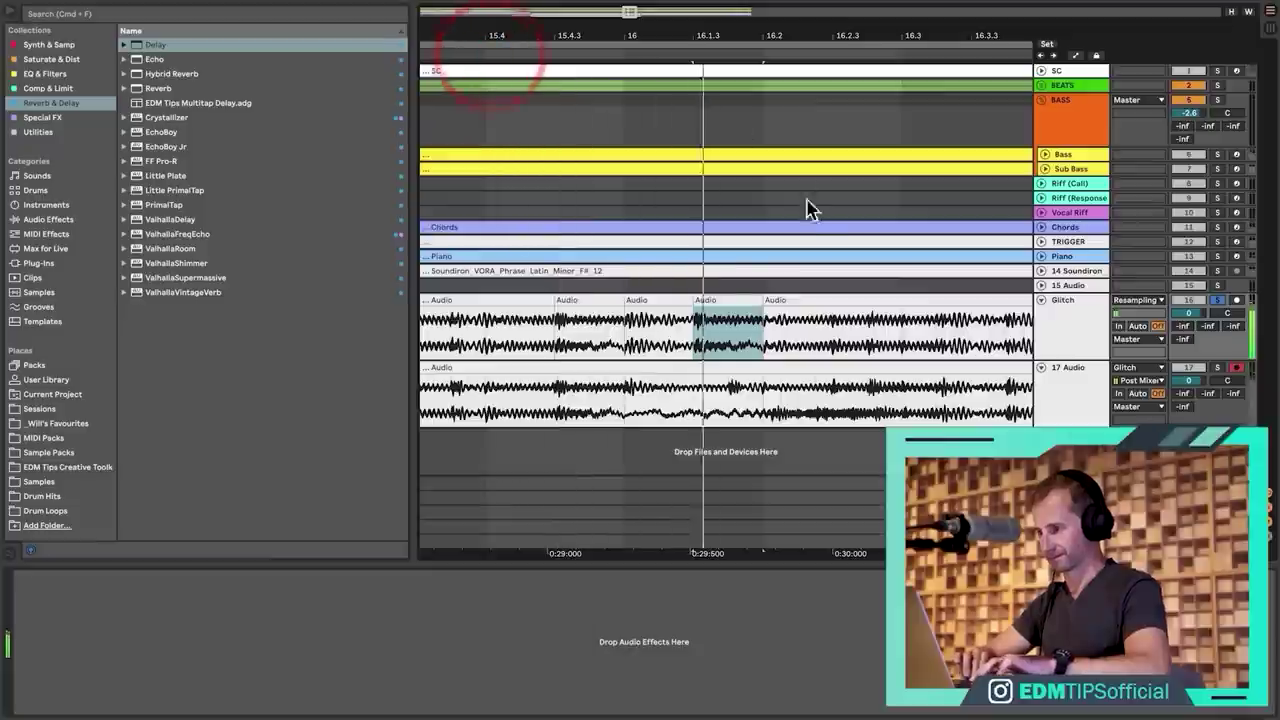
{"action": "key", "text": "super+z"}
Paste the snippet twice in a row on the Glitch track from about 0:30, and extend the earlier clip over the 0:29 snippet to bar 16.
{"action": "left_click", "coordinate": [869, 342]}
{"action": "key", "text": "super+v"}
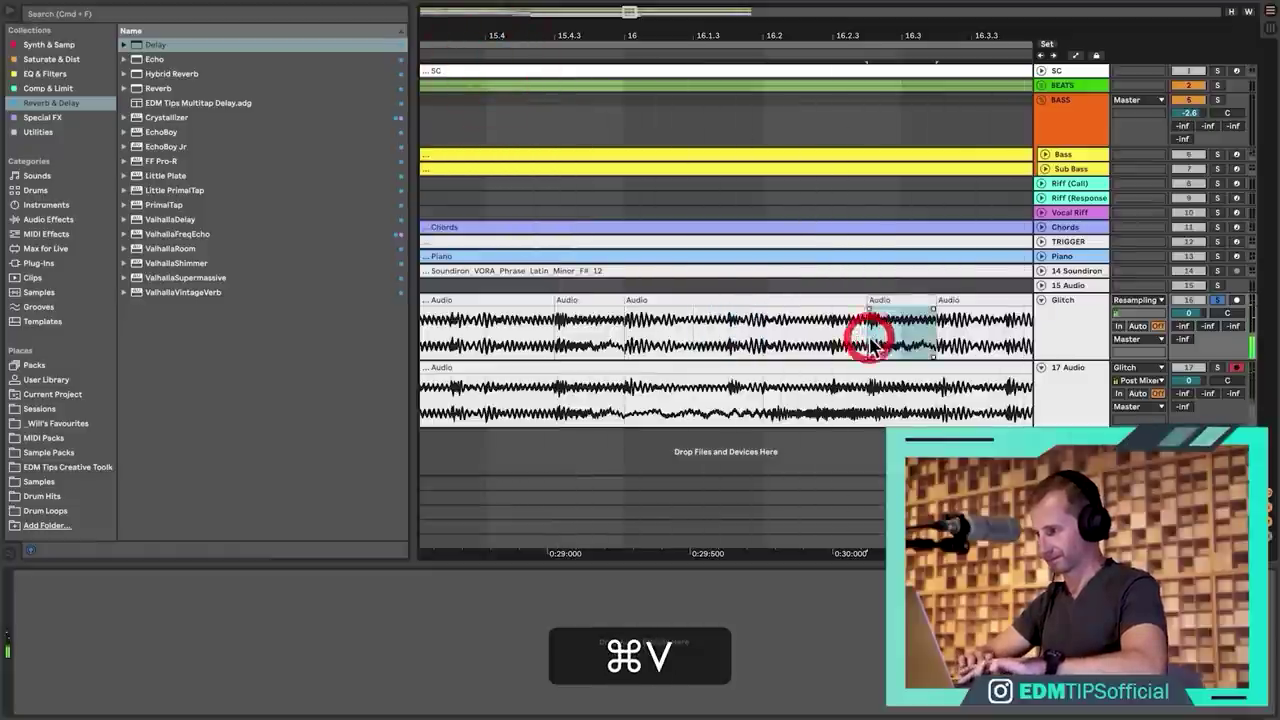
{"action": "left_click", "coordinate": [537, 285]}
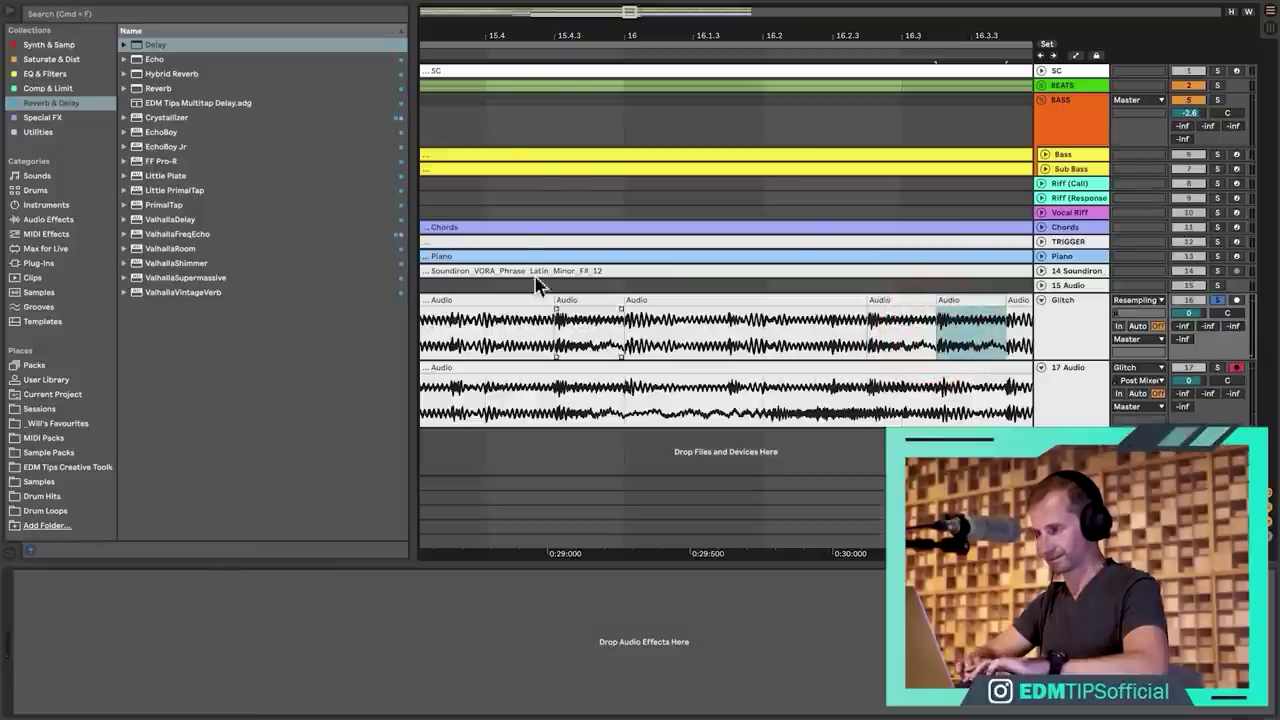
{"action": "left_click", "coordinate": [548, 300]}
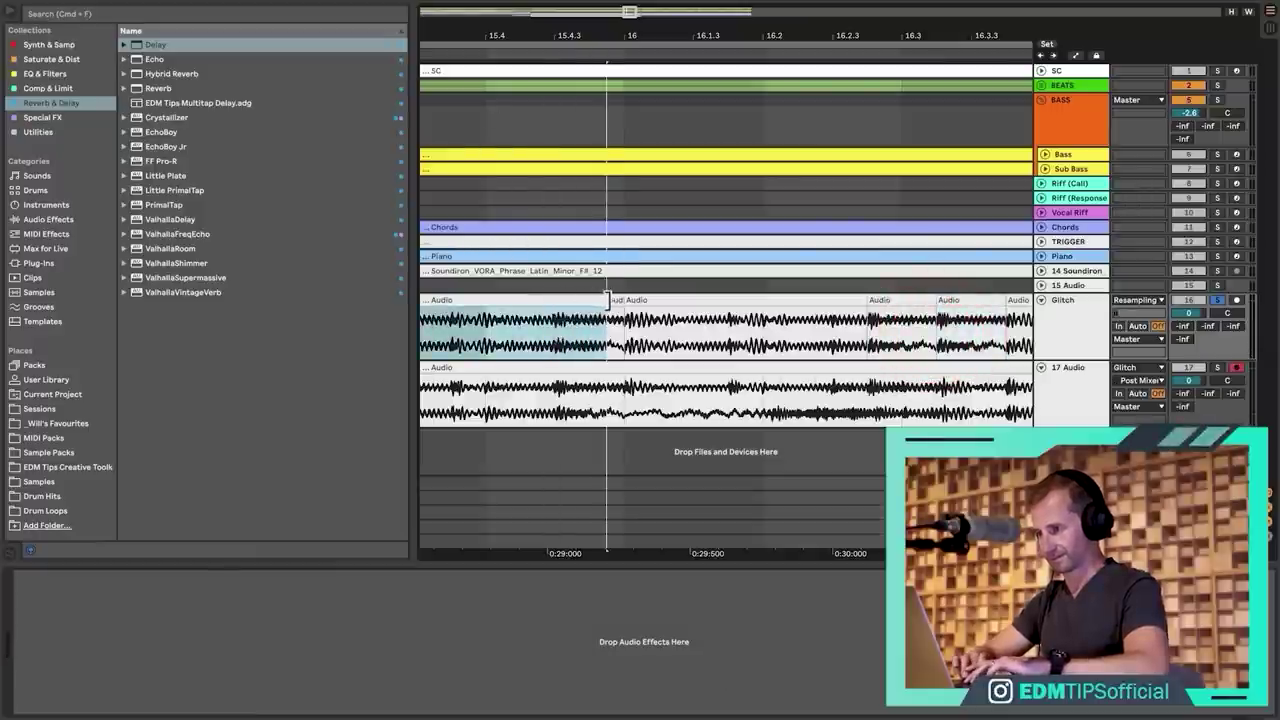
{"action": "left_click", "coordinate": [498, 57]}
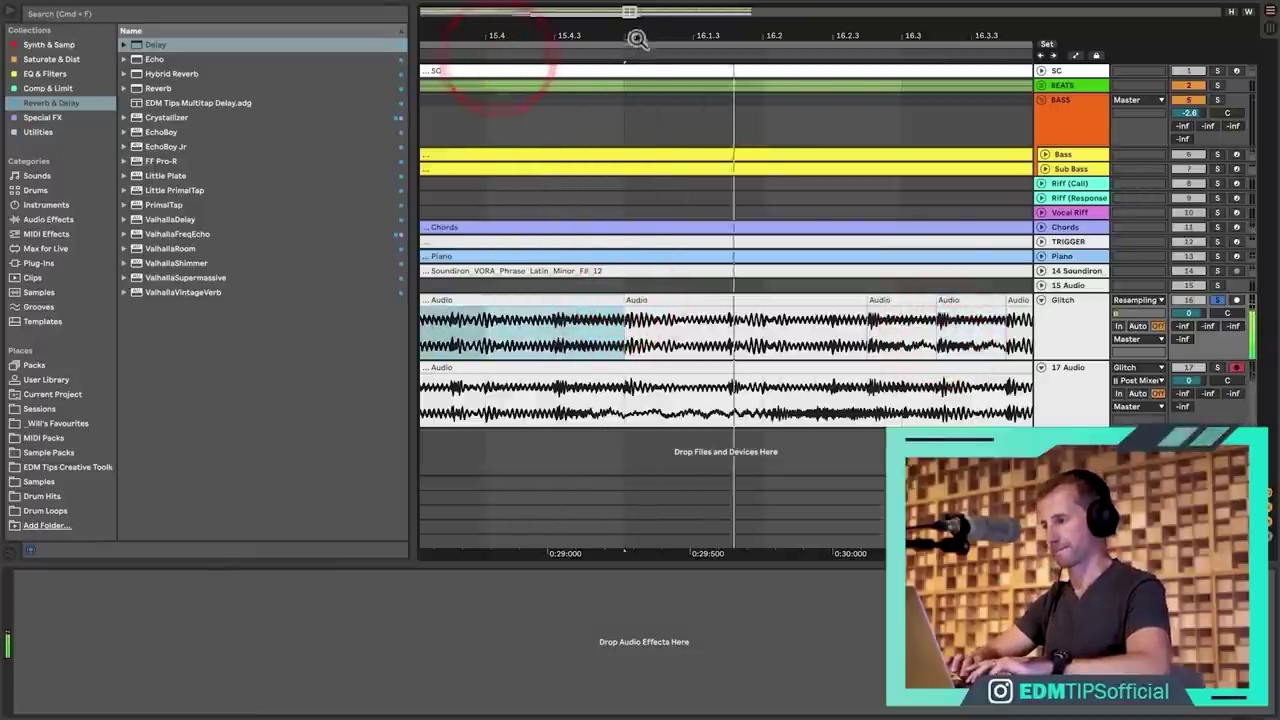
Solo 17 Audio and play it around bar 12 to listen for more usable glitches.
{"action": "left_click_drag", "start_coordinate": [634, 40], "coordinate": [982, 72]}
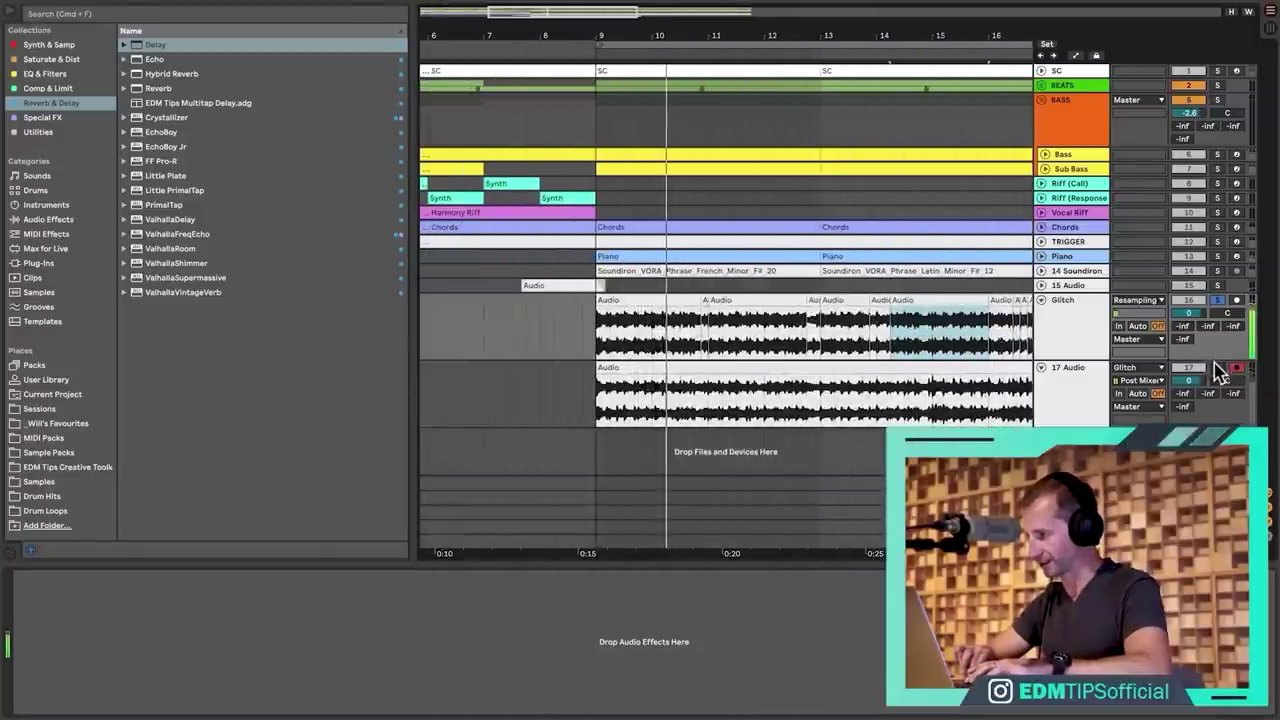
{"action": "left_click", "coordinate": [1217, 367]}
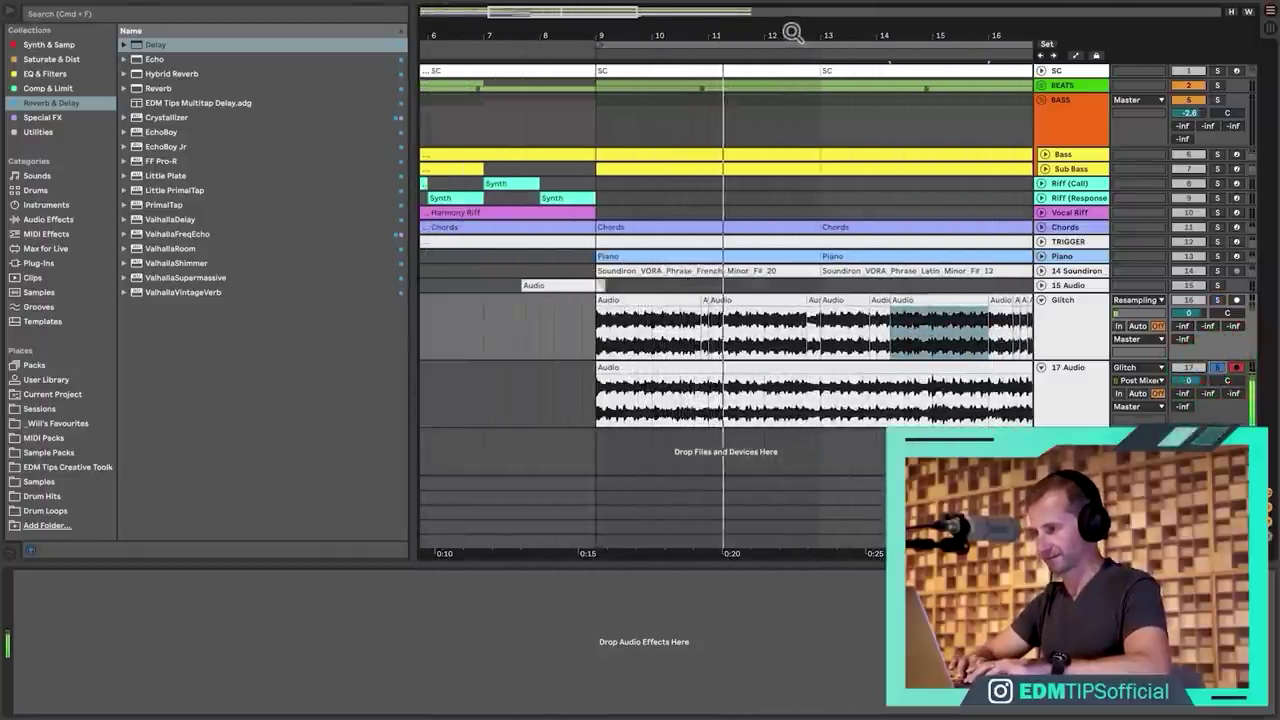
{"action": "left_click_drag", "start_coordinate": [793, 32], "coordinate": [660, 130]}
{"action": "key", "text": "space"}
{"action": "left_click", "coordinate": [560, 398]}
{"action": "key", "text": "space"}
{"action": "key", "text": "space"}
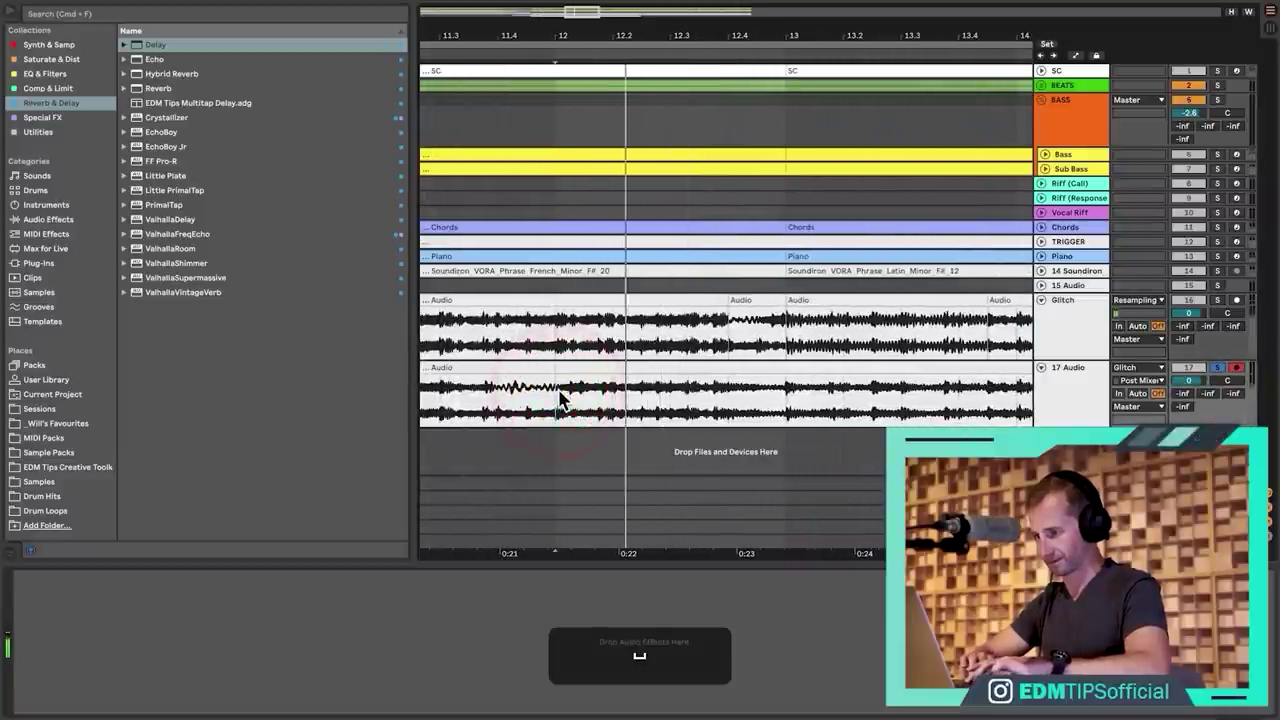
Solo the Glitch track and paste the half-beat snippet at its end so it finishes at bar 17.
{"action": "left_click", "coordinate": [1215, 301]}
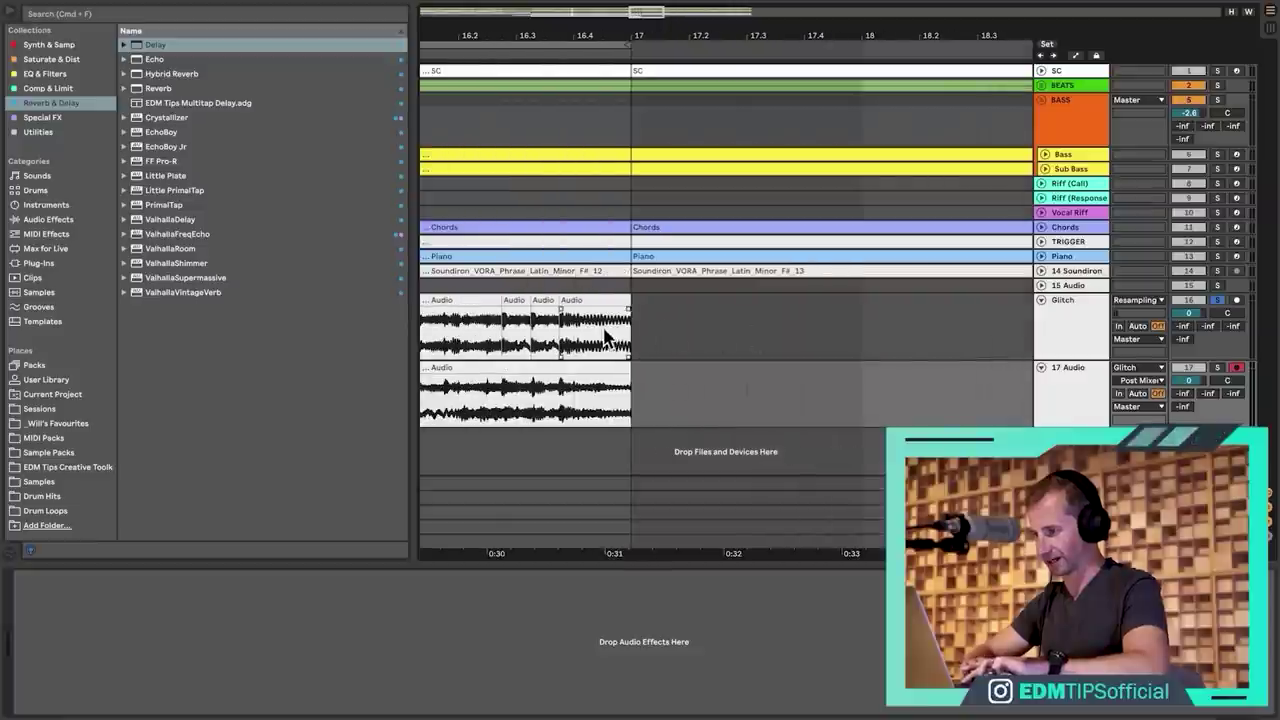
{"action": "left_click", "coordinate": [593, 332]}
{"action": "key", "text": "super+v"}
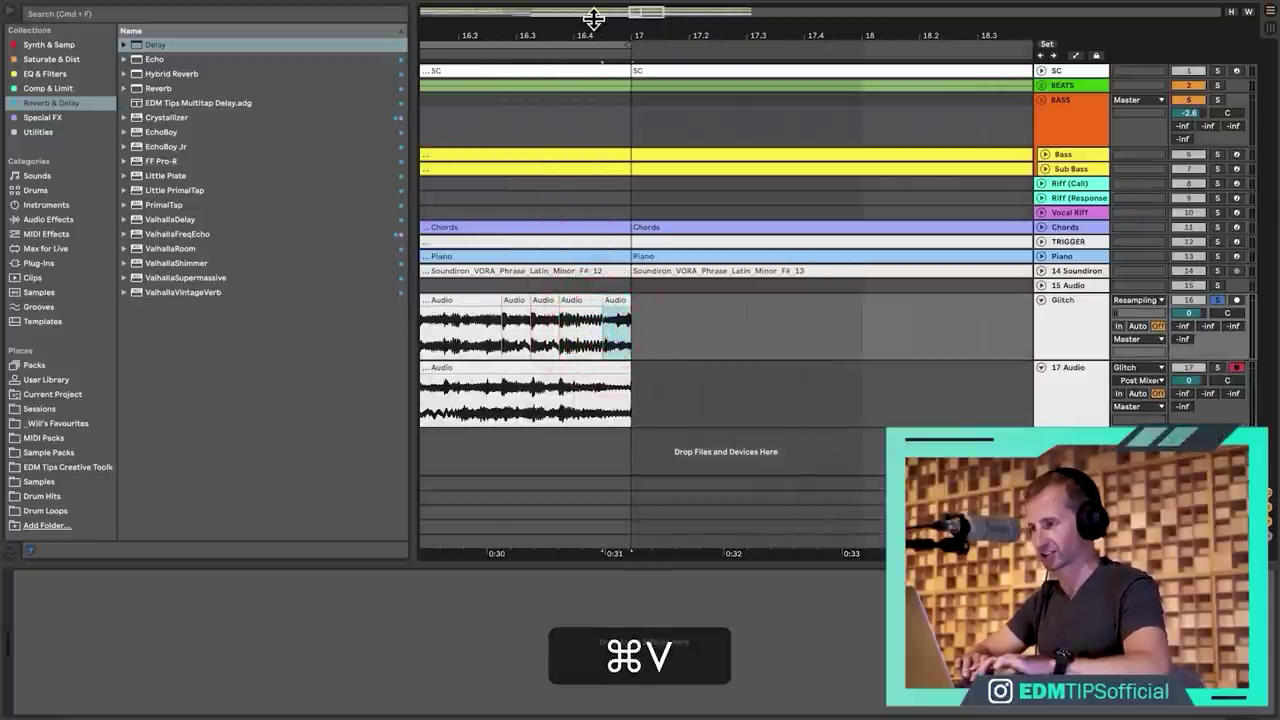
Loop the whole Glitch section from bar 9 to bar 17 and play it through to check the edited track.
{"action": "left_click_drag", "start_coordinate": [594, 30], "coordinate": [784, 12]}
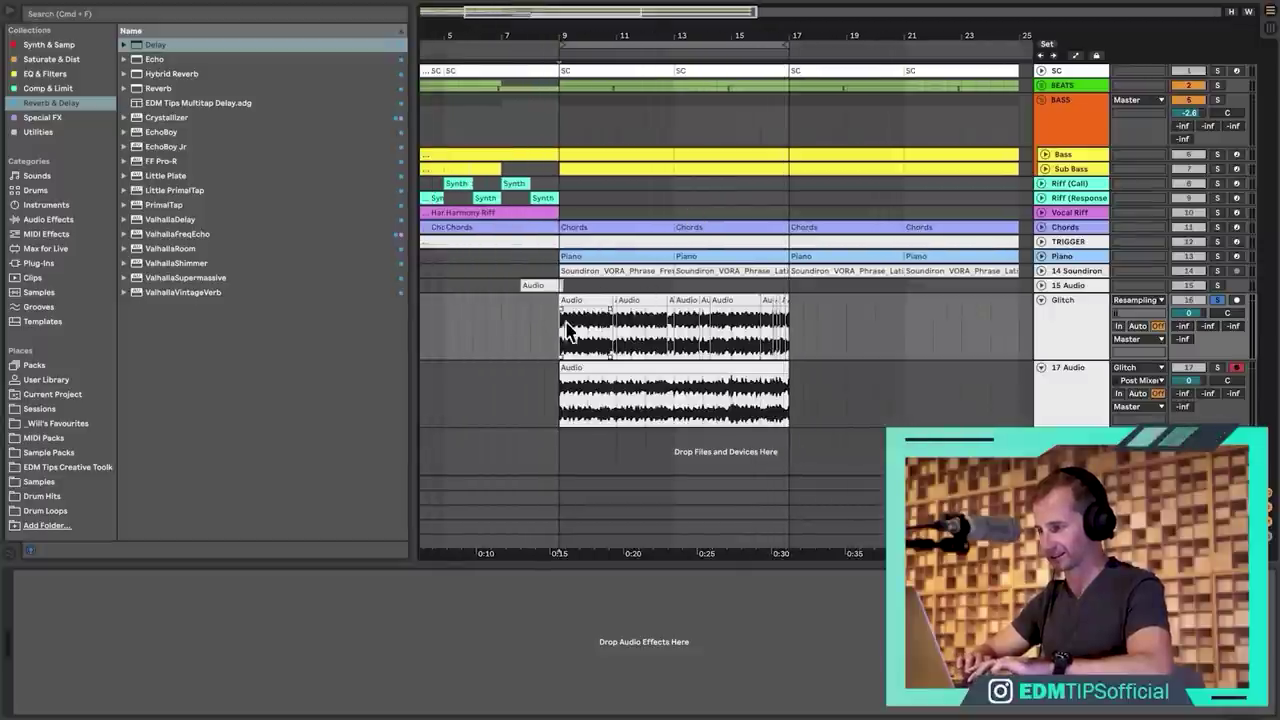
{"action": "left_click_drag", "start_coordinate": [567, 332], "coordinate": [782, 333]}
{"action": "key", "text": "super+l"}
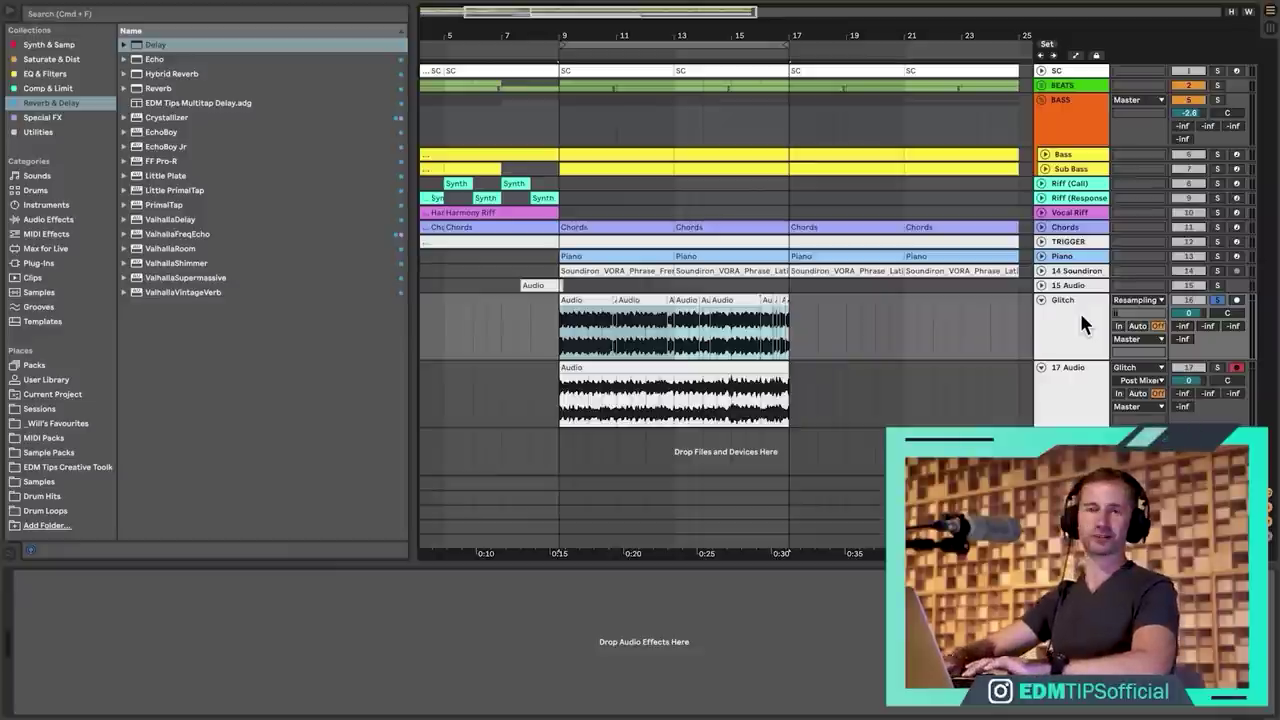
{"action": "key", "text": "space"}
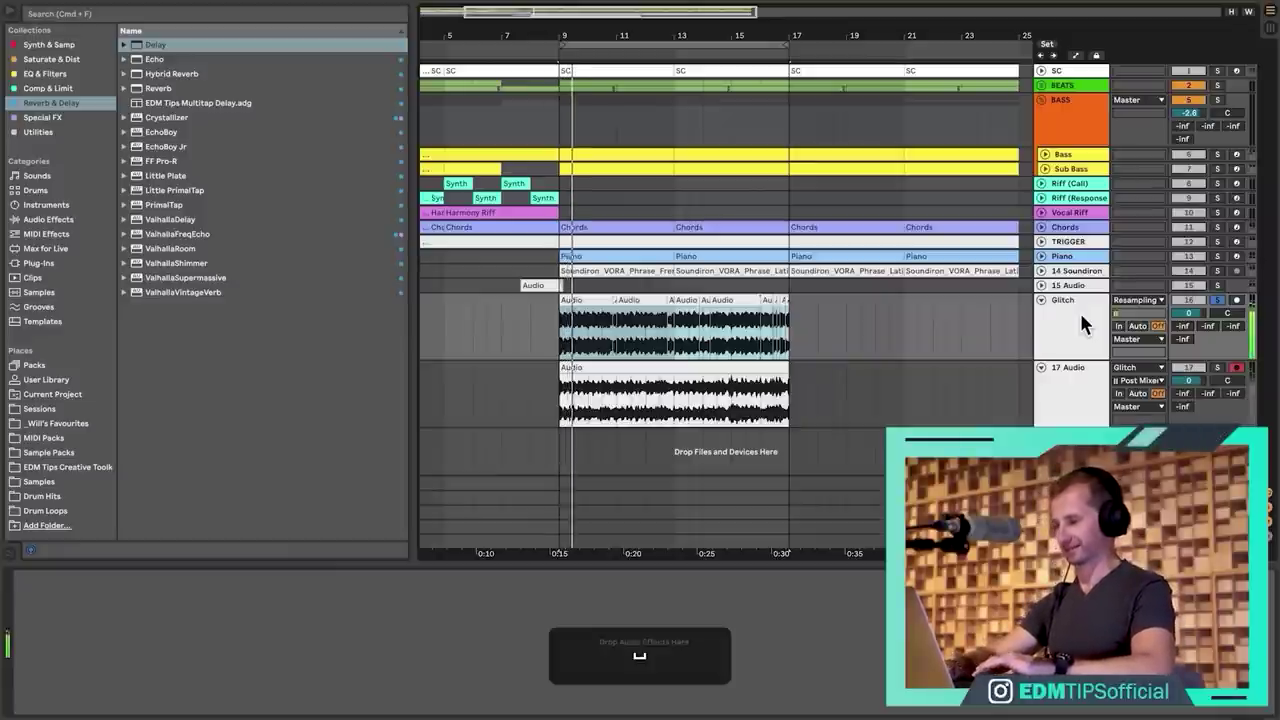
{"action": "key", "text": "XF86AudioRaiseVolume"}
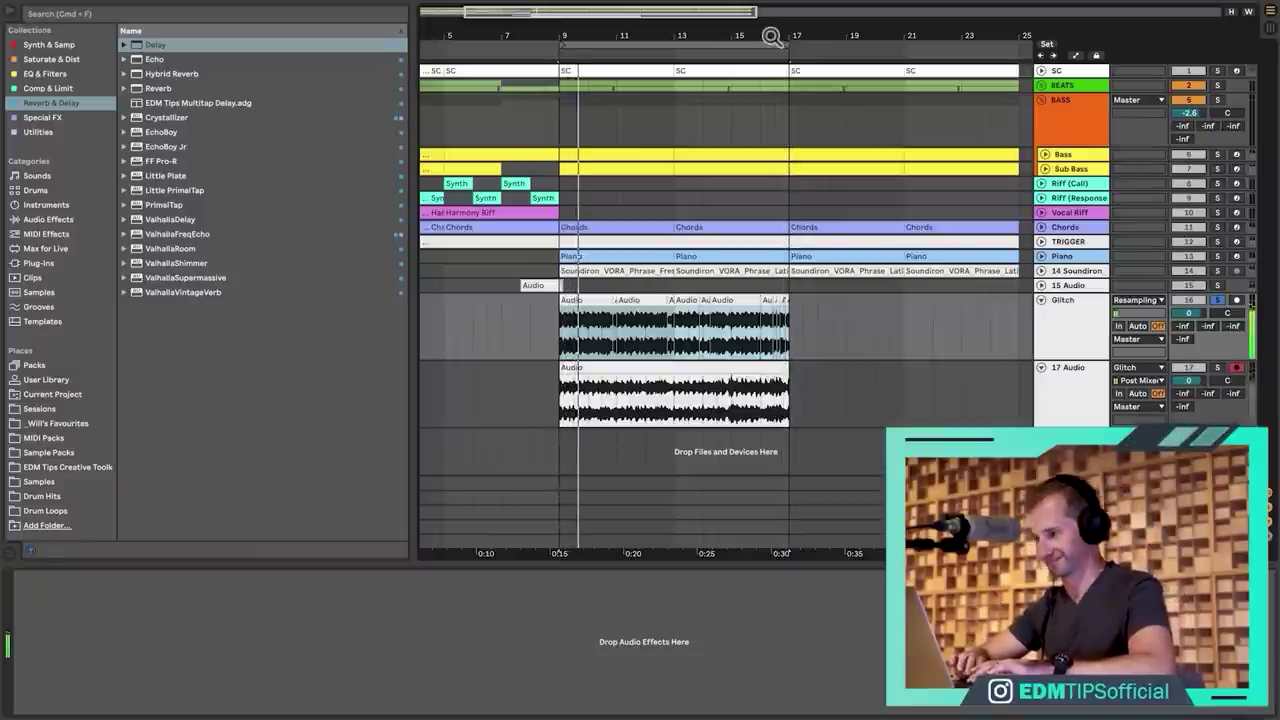
{"action": "key", "text": "space"}
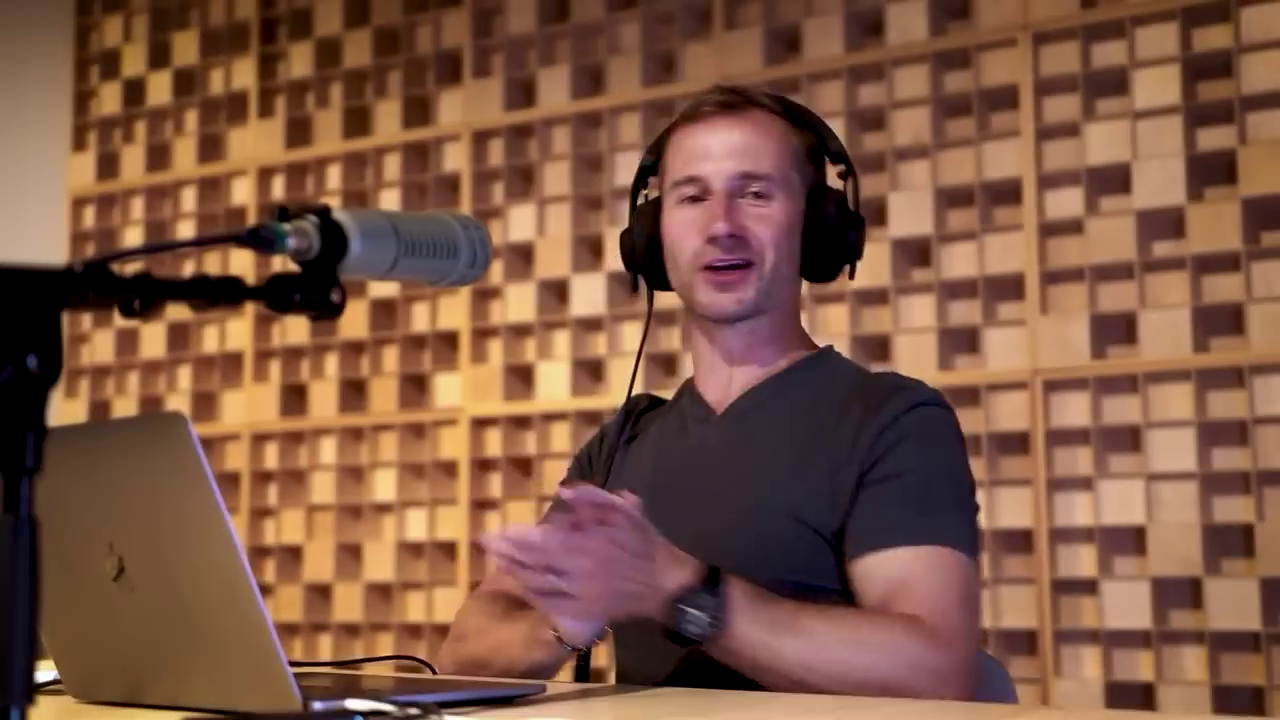